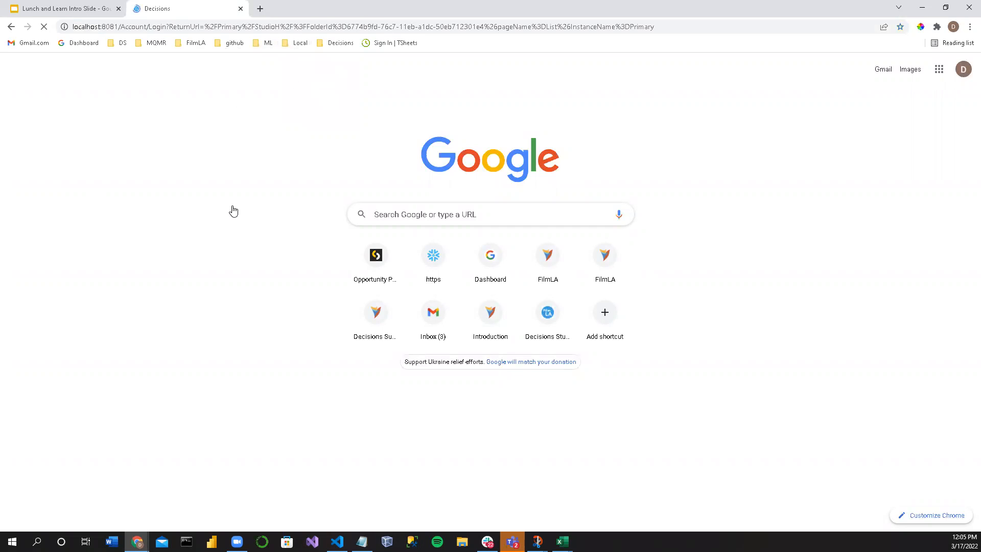
Step: Sign in to Decisions Studio, dismissing the password-check notice, and open the Flows folder under LnL
click(564, 317)
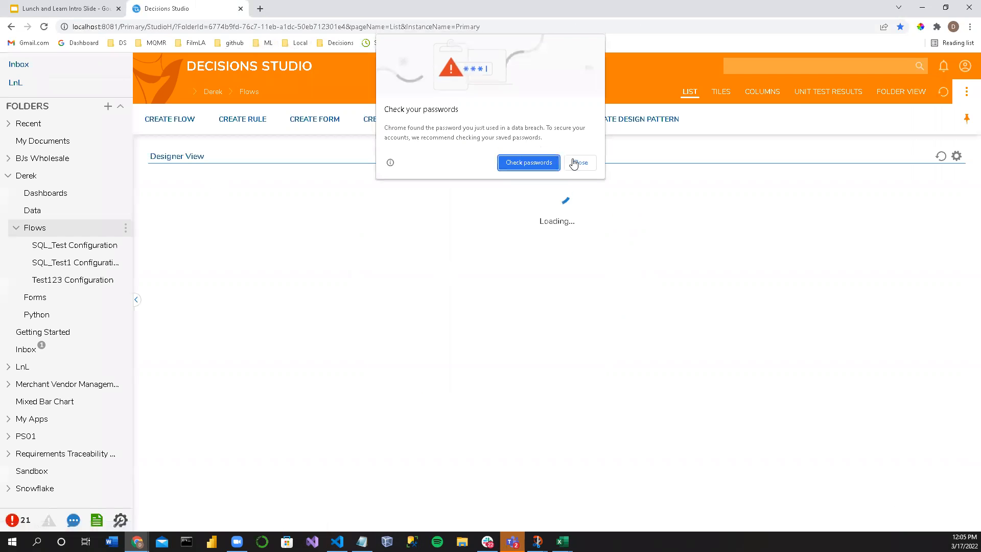
click(575, 162)
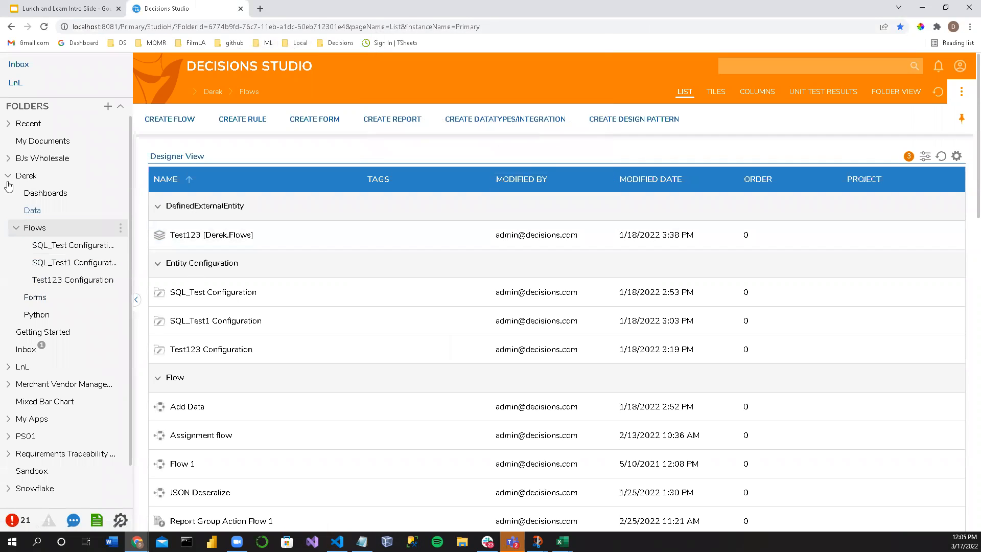
click(8, 367)
scroll(25, 347, down, 2)
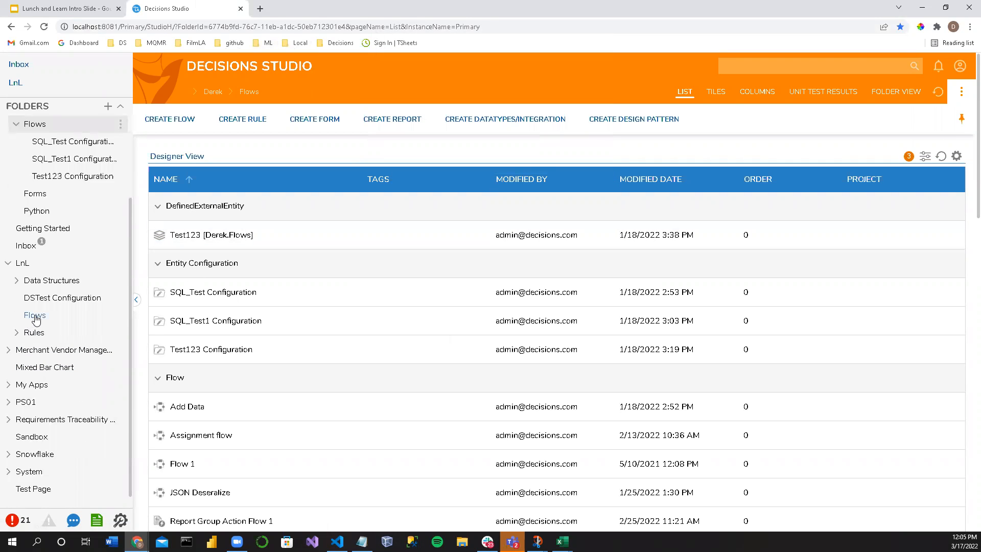
click(35, 315)
Step: Create a new default Flow in the LnL Flows folder, keeping the suggested name Flow 3
click(193, 131)
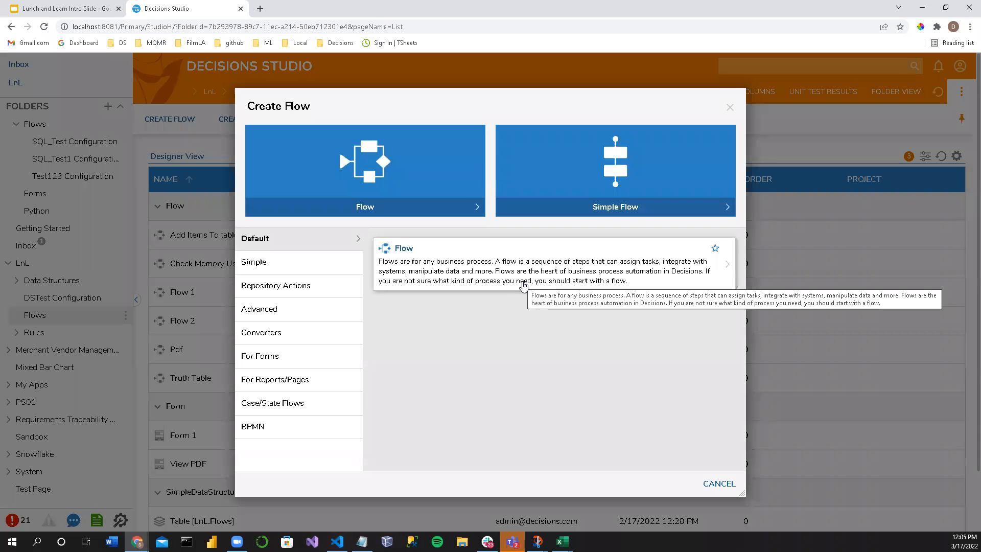
click(462, 256)
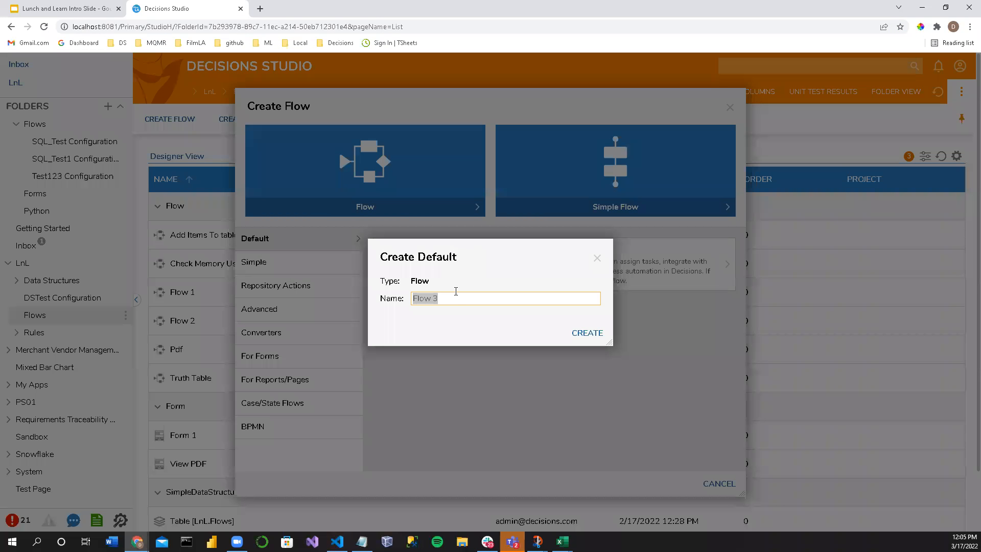
key(Return)
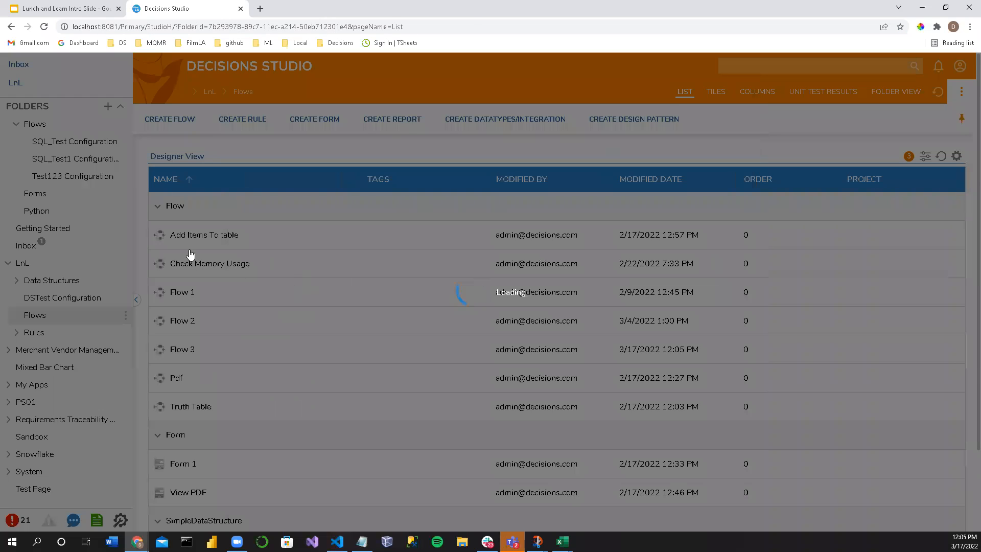
Step: Find the List Files In Directory step with the search term Files and place it after the flow's start step
scroll(89, 300, down, 7)
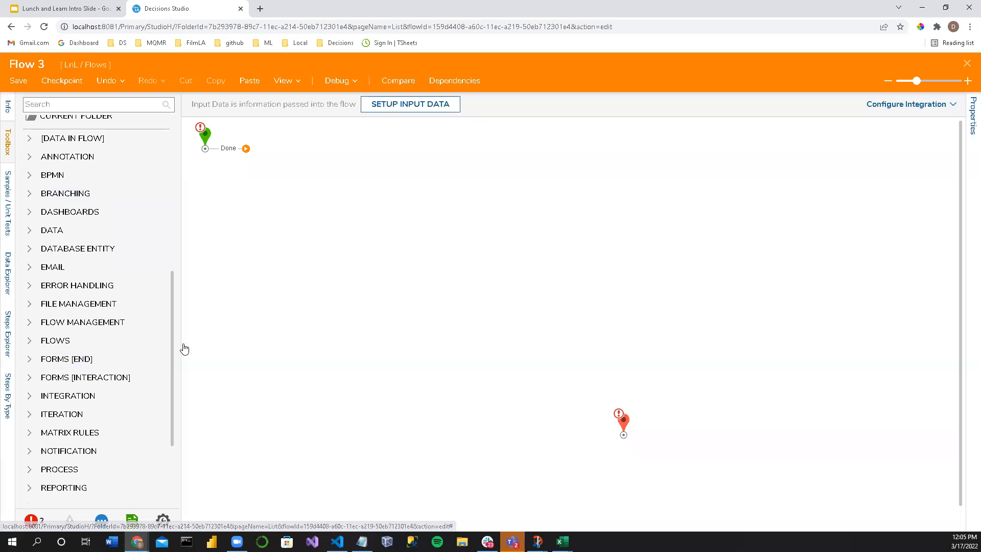
click(67, 104)
text(List)
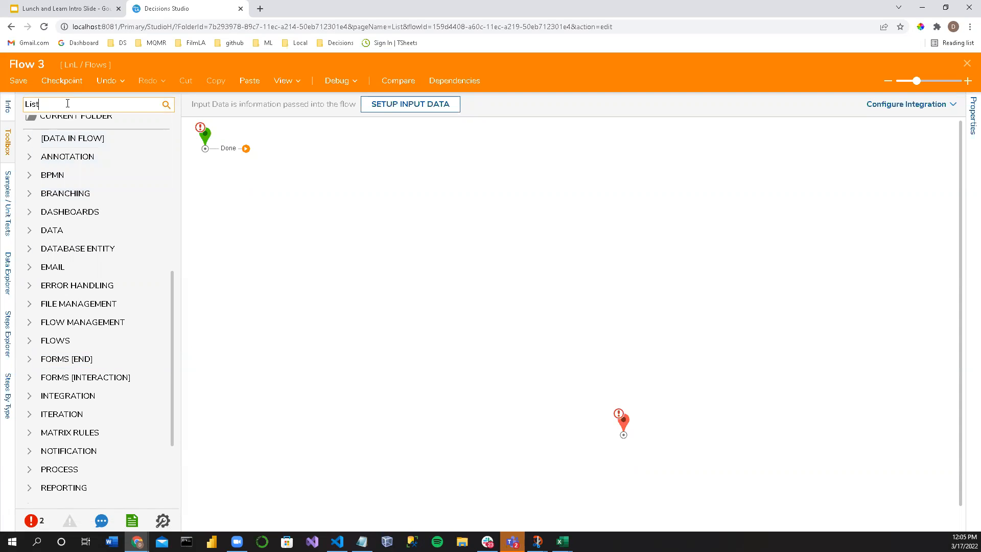
key(BackSpace)
key(BackSpace)
key(BackSpace)
key(BackSpace)
text(File)
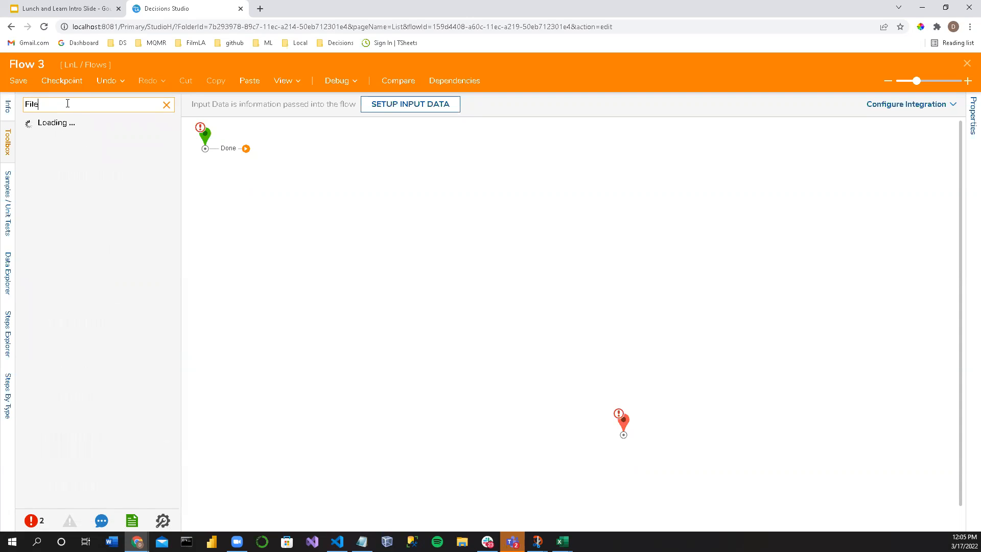
text(s)
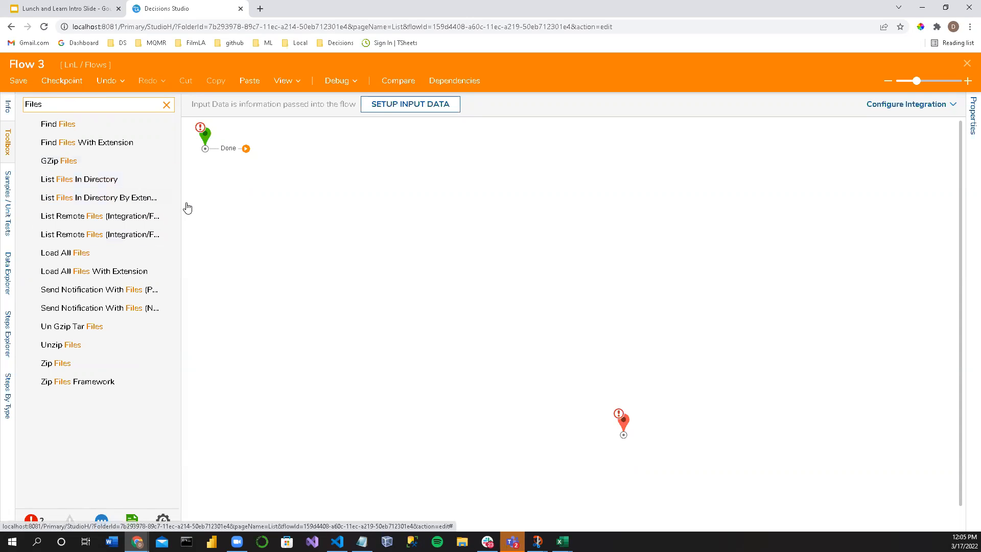
drag(180, 198, 242, 200)
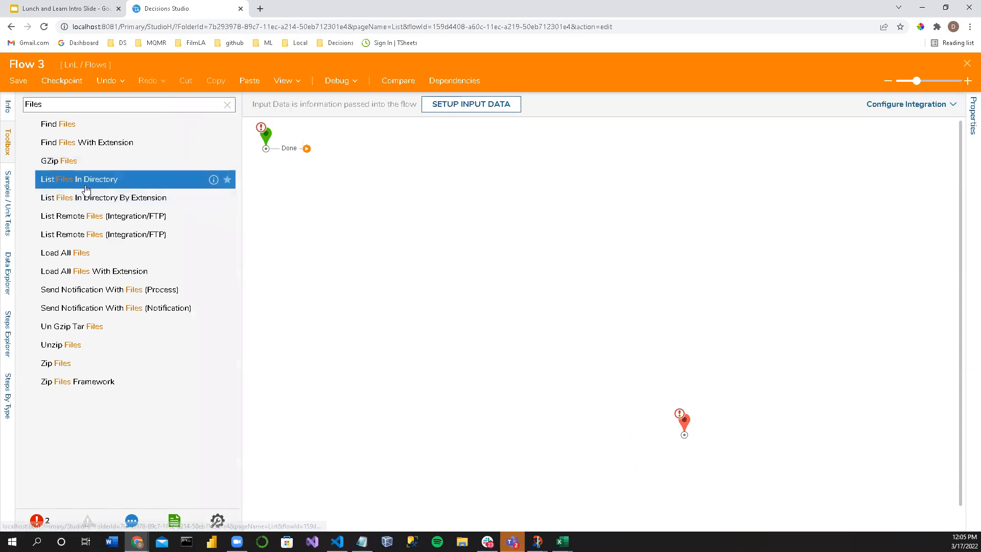
drag(86, 189, 363, 154)
drag(287, 156, 355, 163)
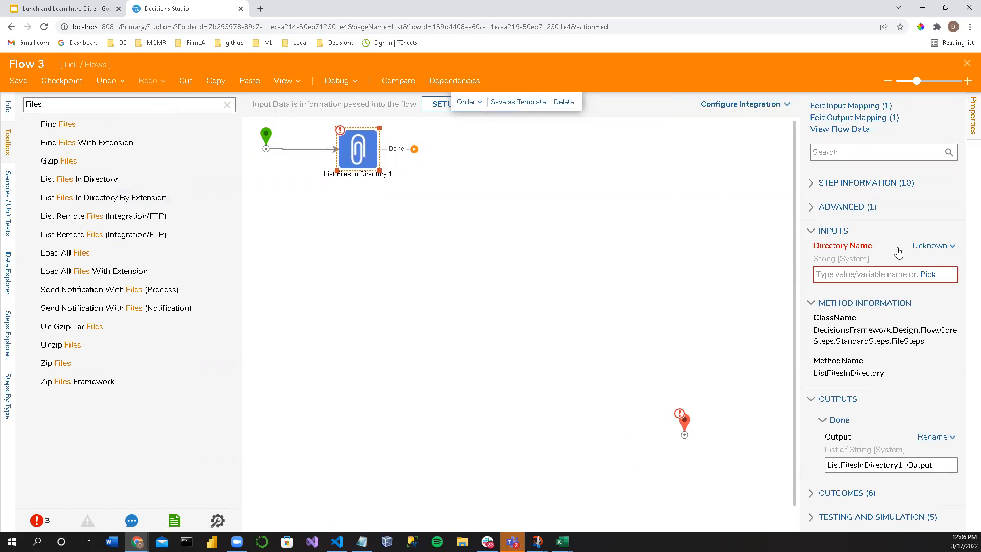
Step: Set the Directory Name input of the List Files In Directory step to the constant C:/
click(860, 275)
text(C)
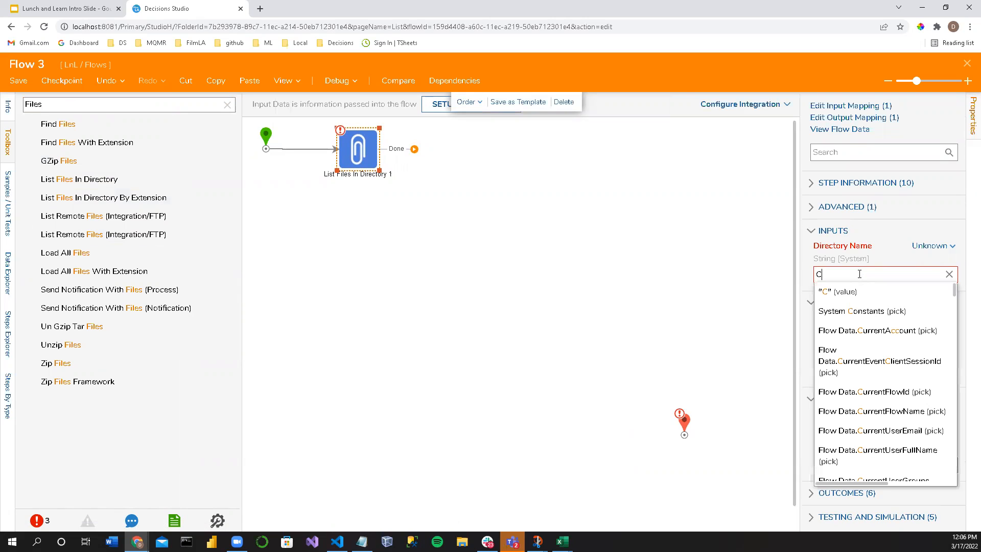
text(:/)
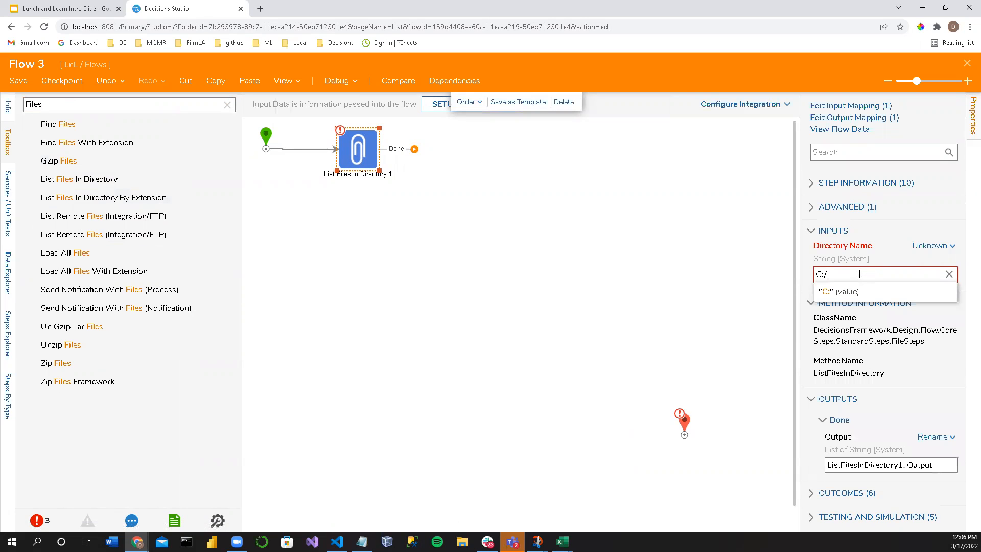
key(Return)
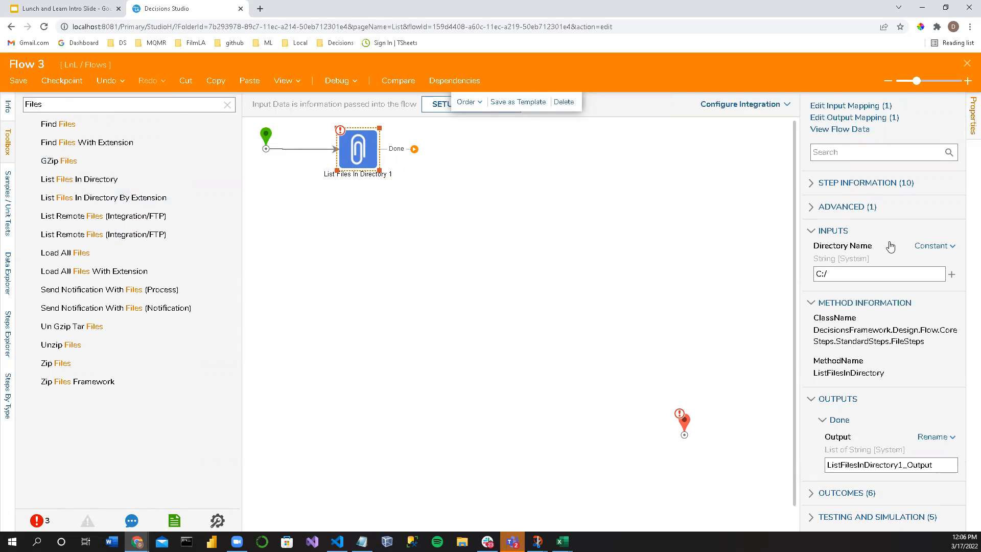
Step: Connect the Done outcome of List Files In Directory to the end step and move the step closer to the start
click(581, 223)
drag(407, 155, 684, 422)
drag(352, 153, 330, 152)
Step: Debug the flow and view the input data of the List Files In Directory execution
click(337, 82)
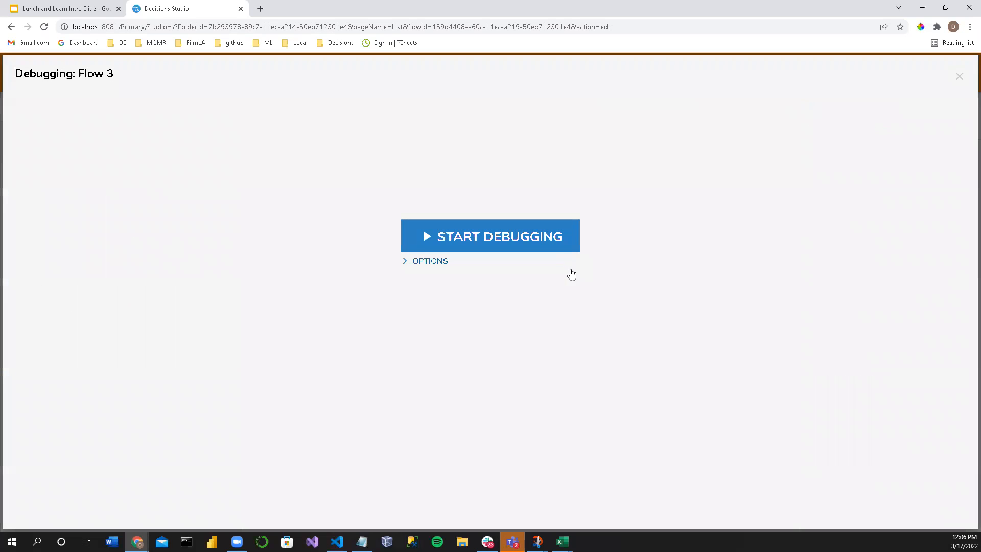
click(512, 244)
click(272, 151)
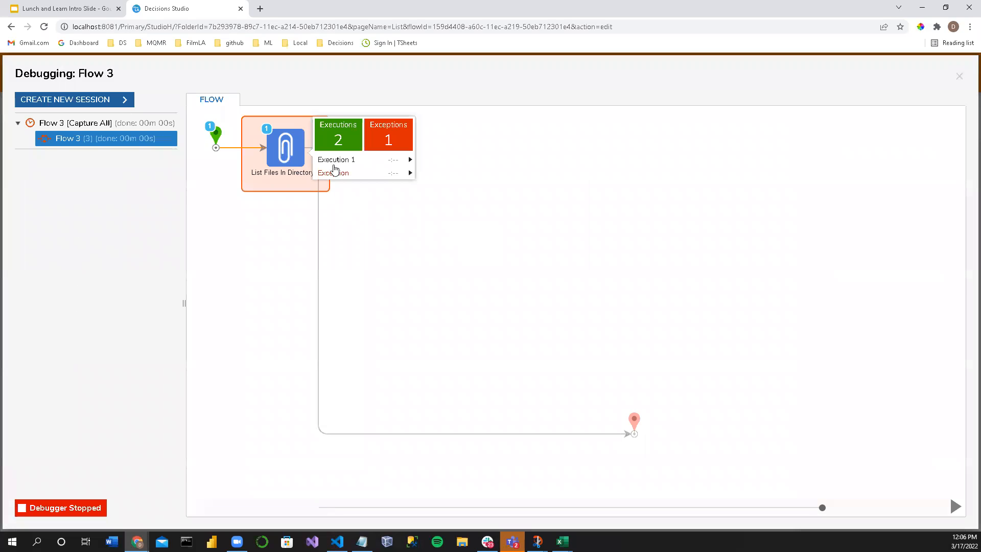
mouse_move(396, 170)
click(454, 167)
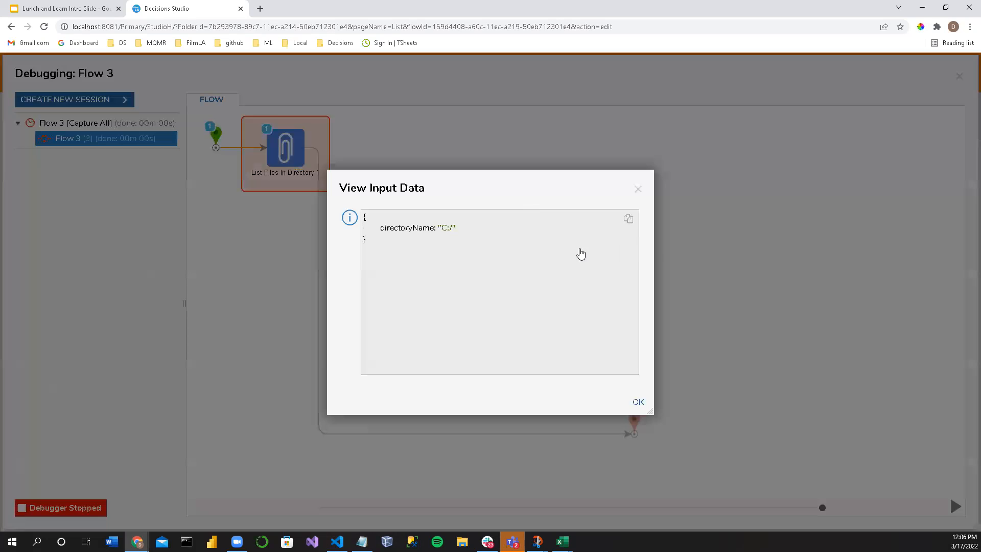
click(638, 189)
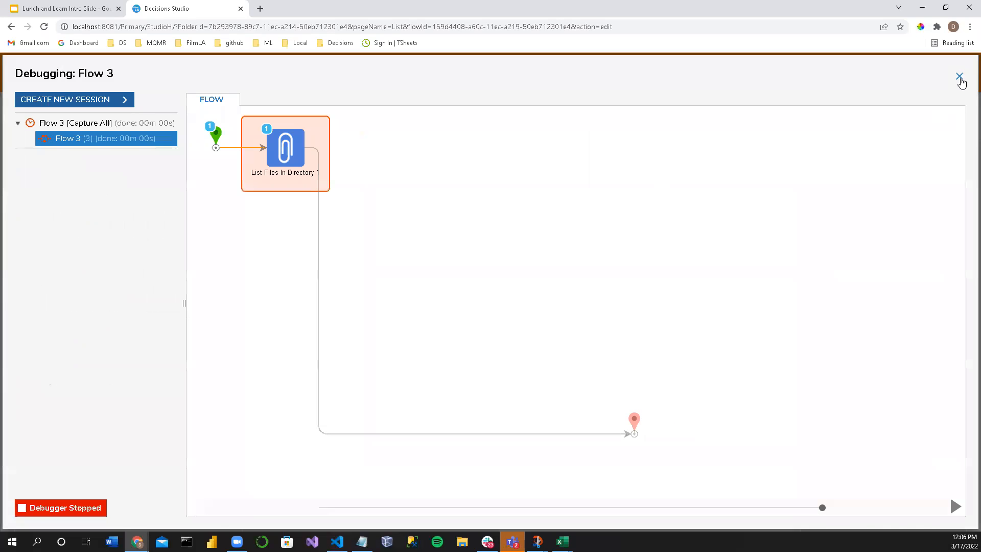
click(959, 77)
Step: Try C:// as the Directory Name of the List Files In Directory step and debug the flow again
click(851, 276)
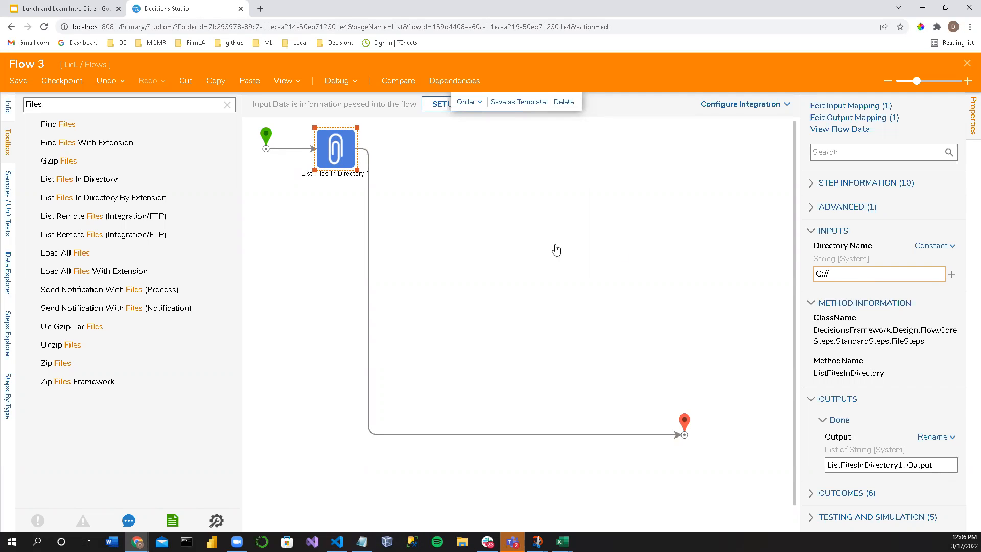
click(455, 236)
click(337, 81)
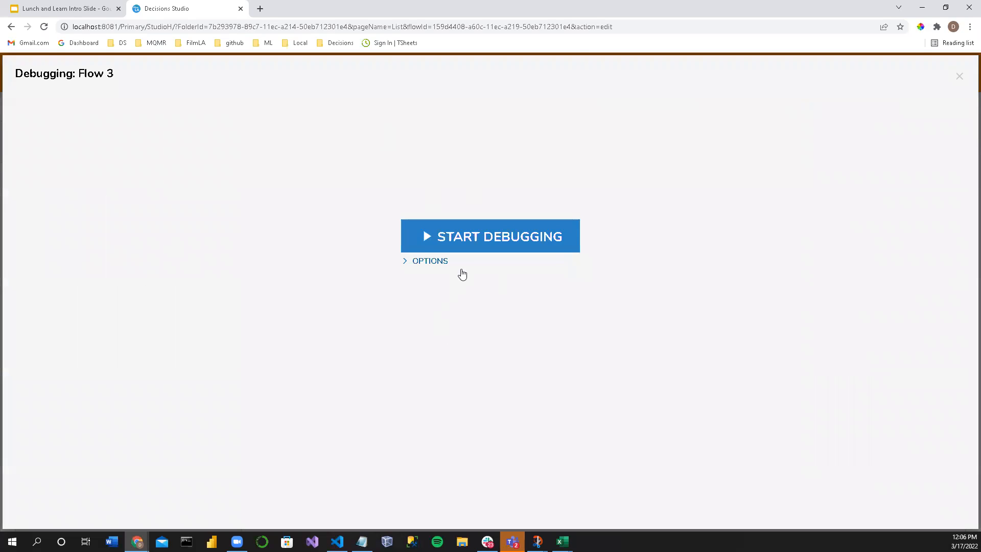
click(471, 248)
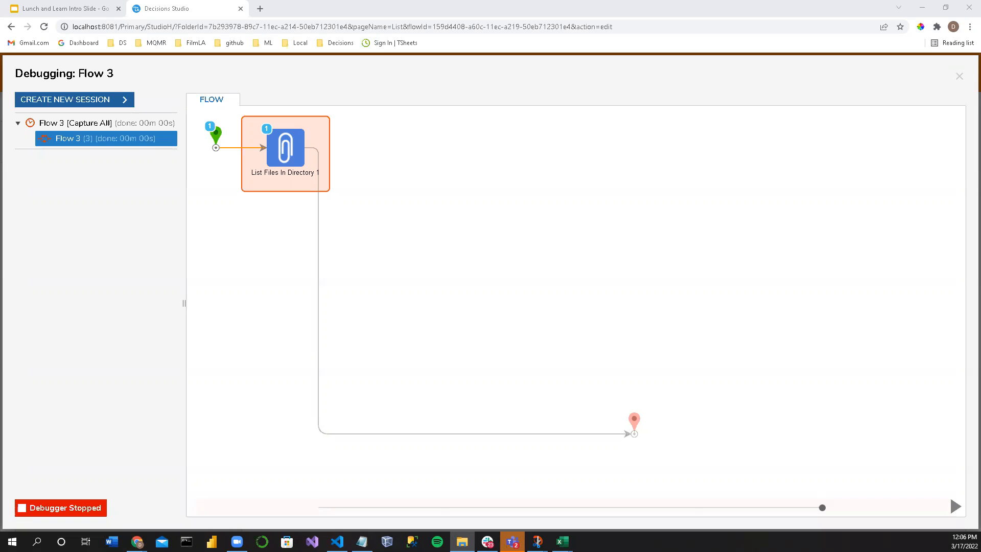
click(381, 253)
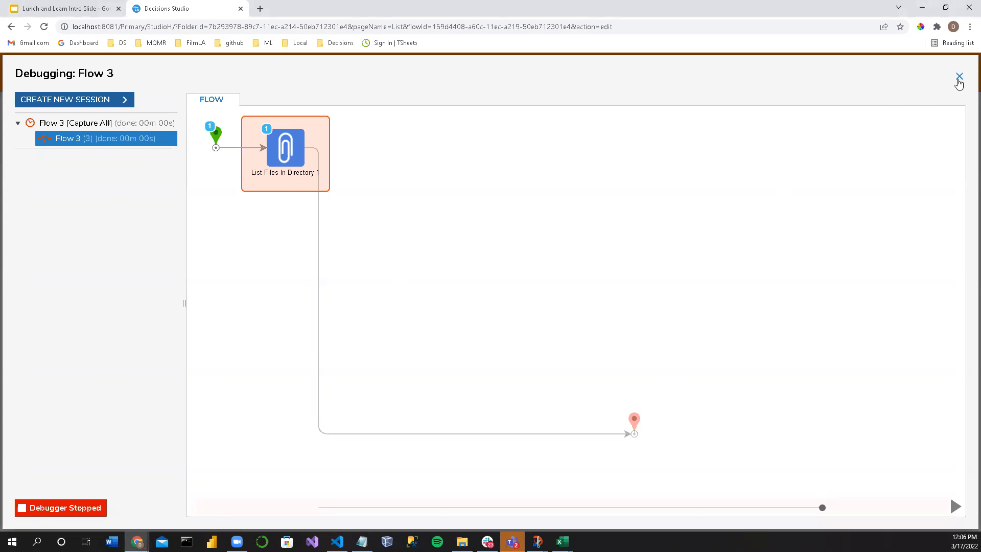
click(959, 78)
Step: Try C:\ as the Directory Name of the List Files In Directory step and run the debugger once more
click(846, 271)
key(BackSpace)
key(BackSpace)
text(\)
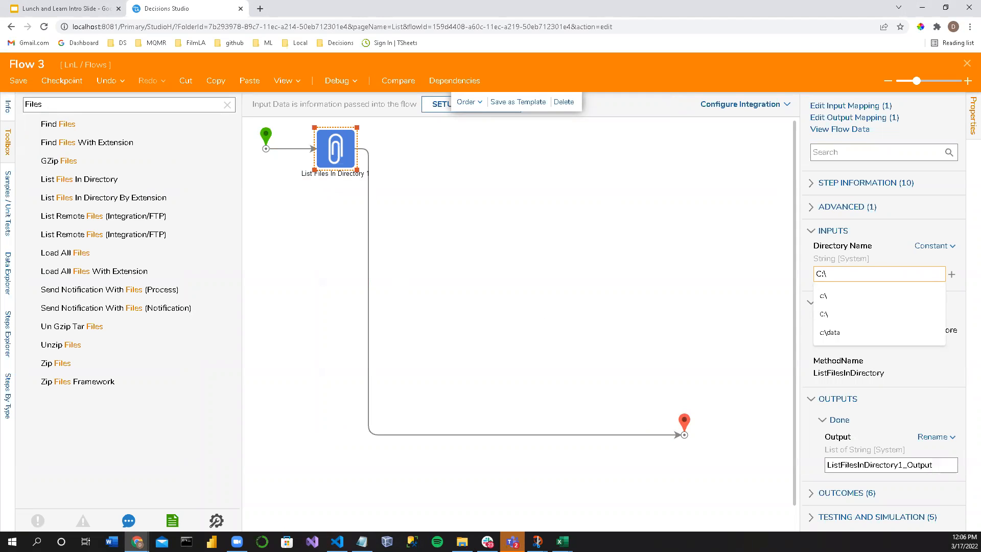
key(alt+Tab)
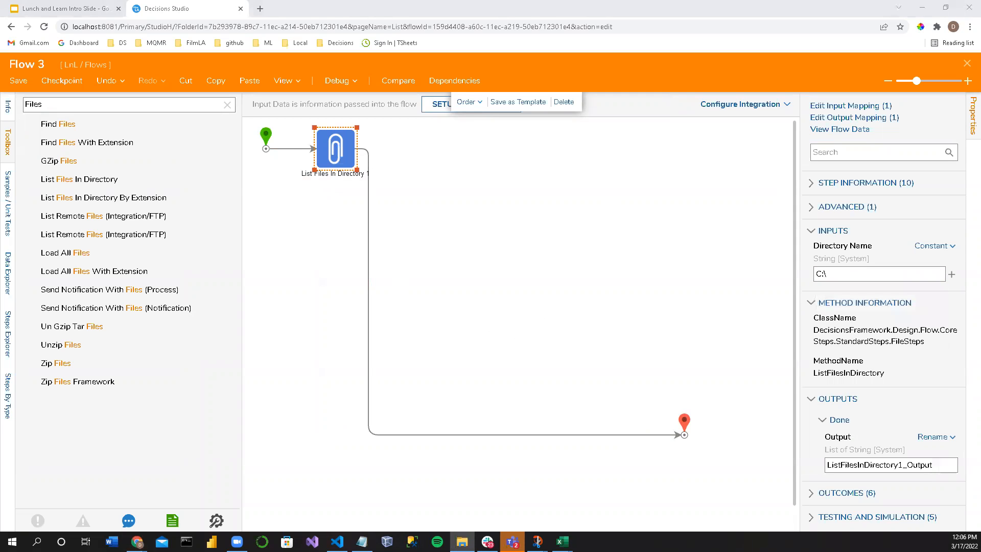
click(353, 229)
click(336, 80)
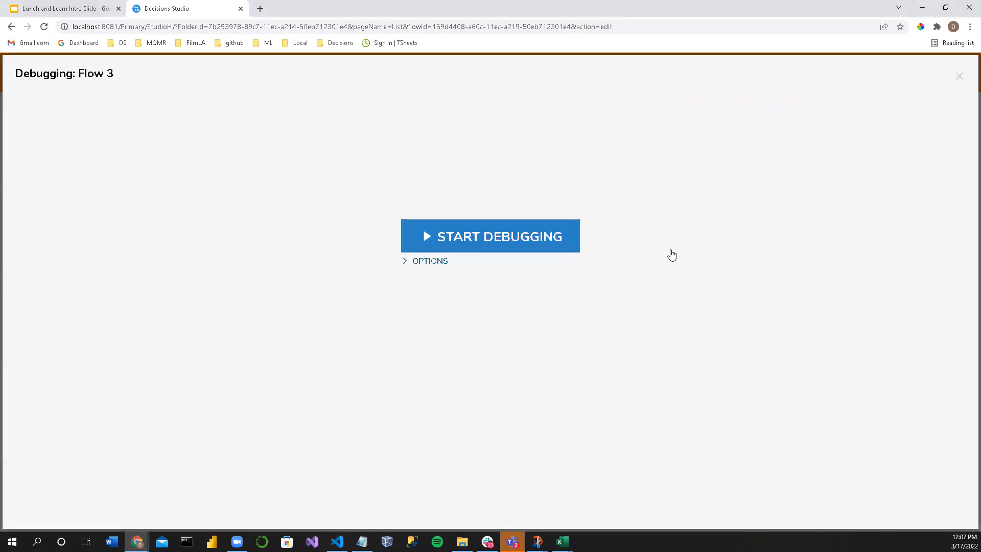
click(522, 247)
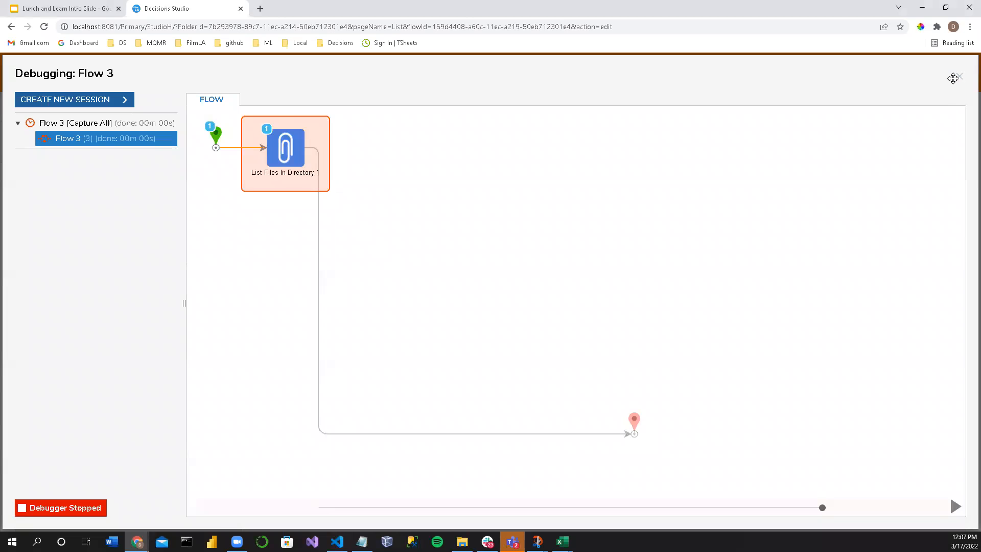
key(Escape)
Step: Set the Directory Name of the List Files In Directory step to C:\Program Files\Decisions
click(336, 149)
click(853, 273)
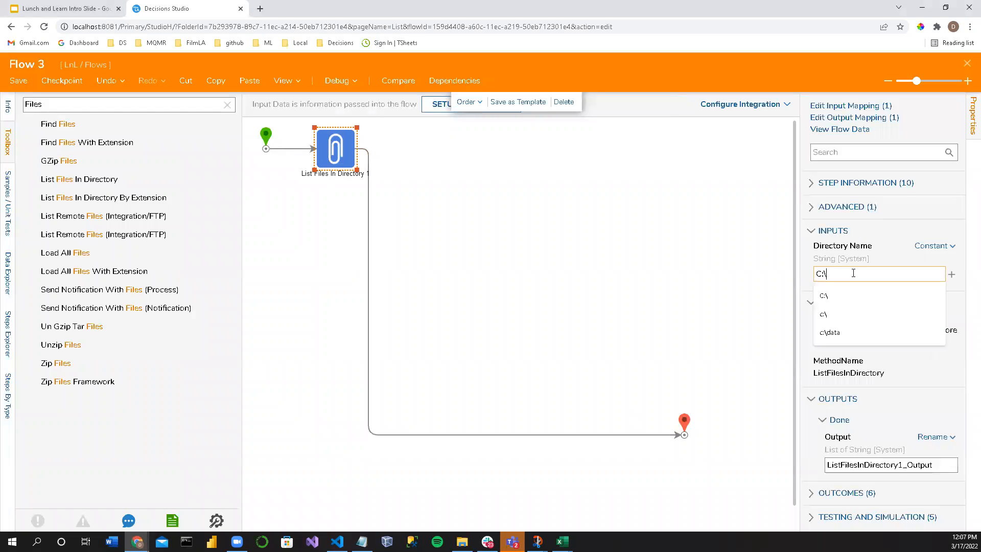
key(BackSpace)
text(/)
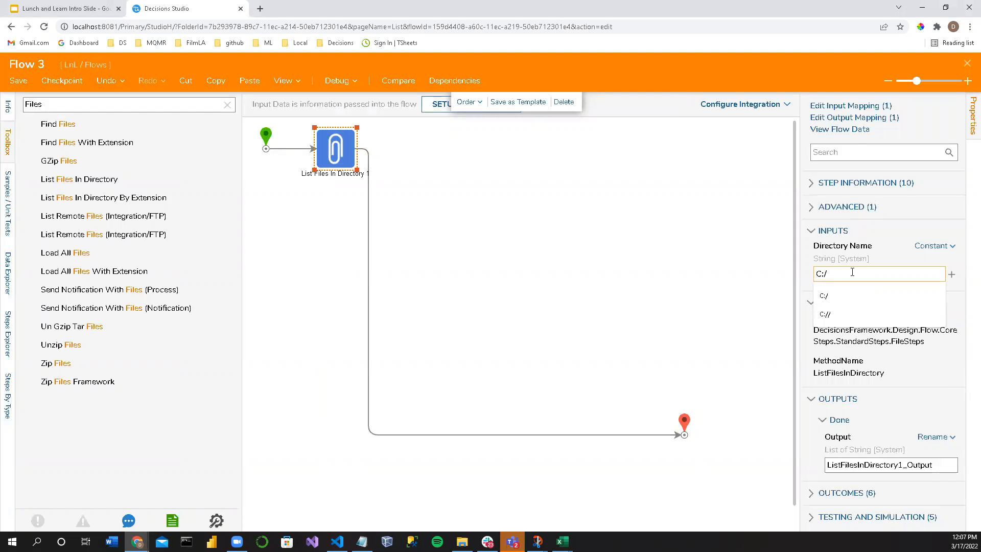
text(C:\Program Files\Decisions)
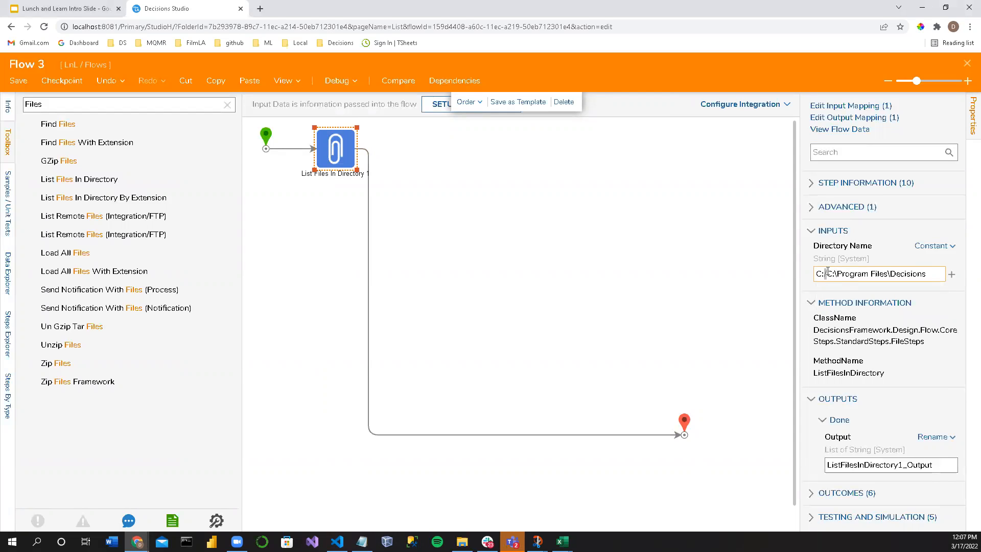
key(BackSpace)
key(BackSpace)
key(BackSpace)
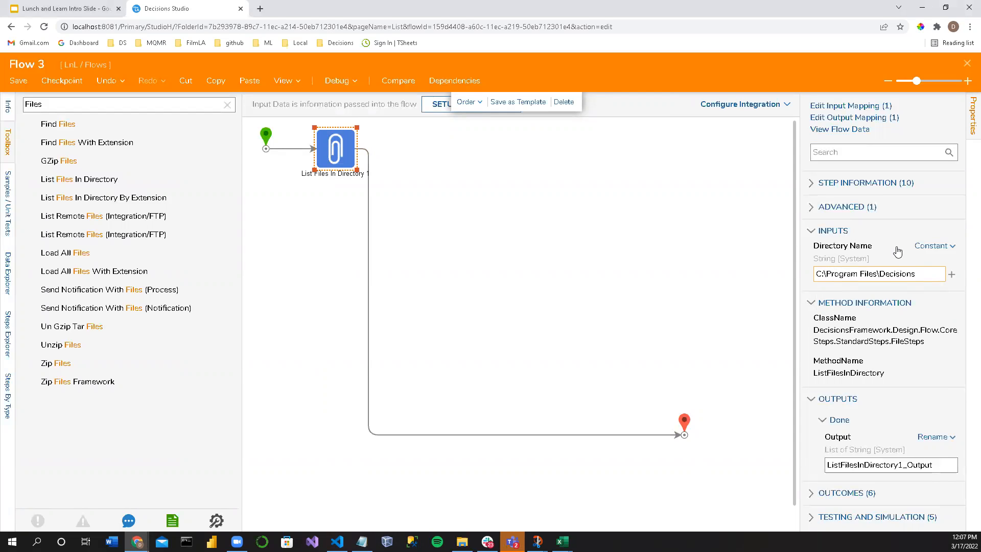
click(929, 303)
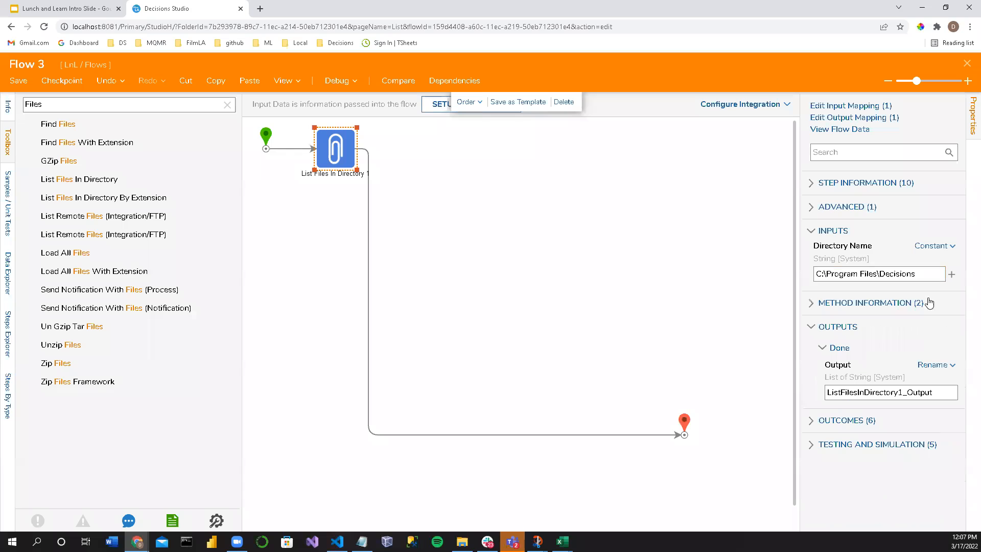
Step: Debug the flow and view the input and output data of the List Files In Directory execution
click(336, 80)
click(483, 228)
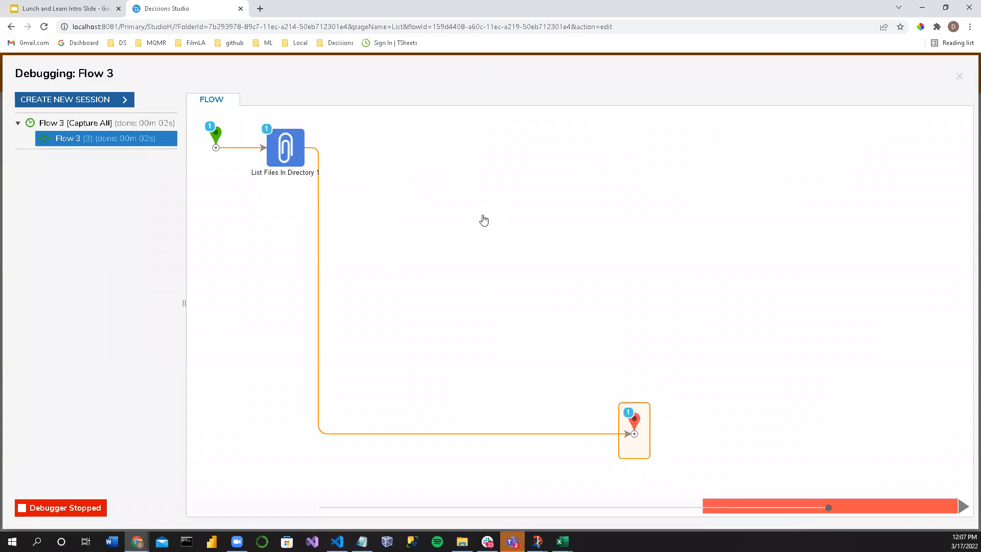
click(297, 153)
click(357, 168)
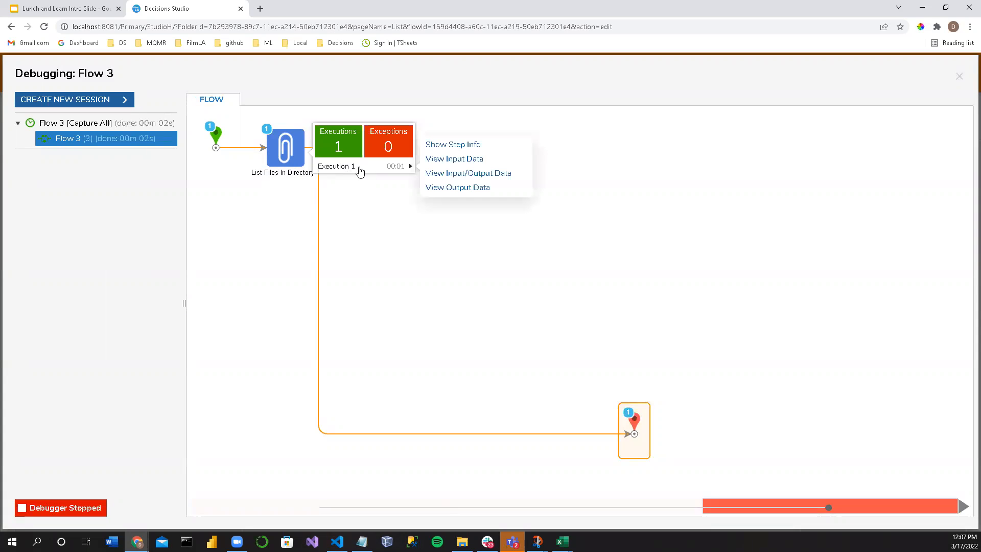
click(477, 174)
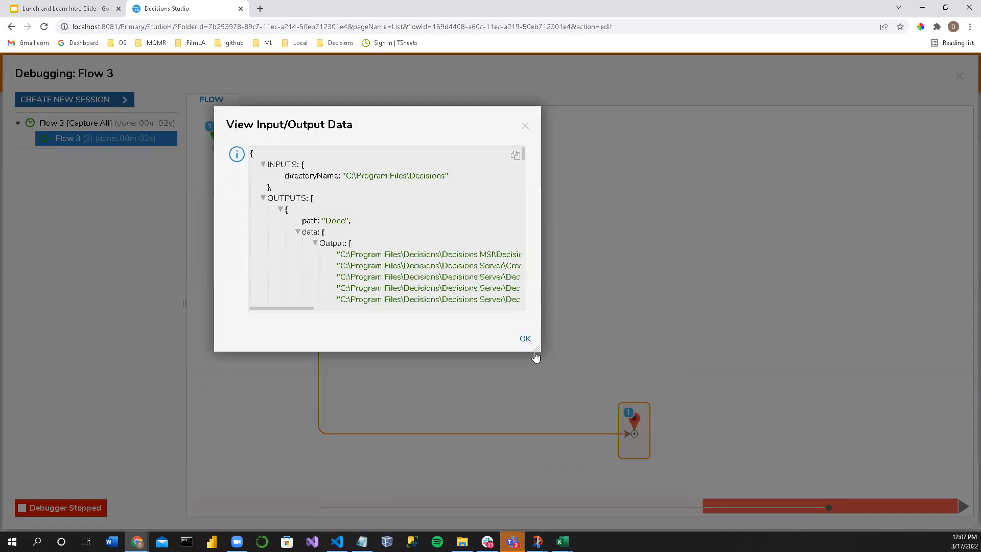
Step: Enlarge the input/output data window and examine the parts of the Decisions.DataBackup.exe path in the output list
drag(941, 463, 898, 453)
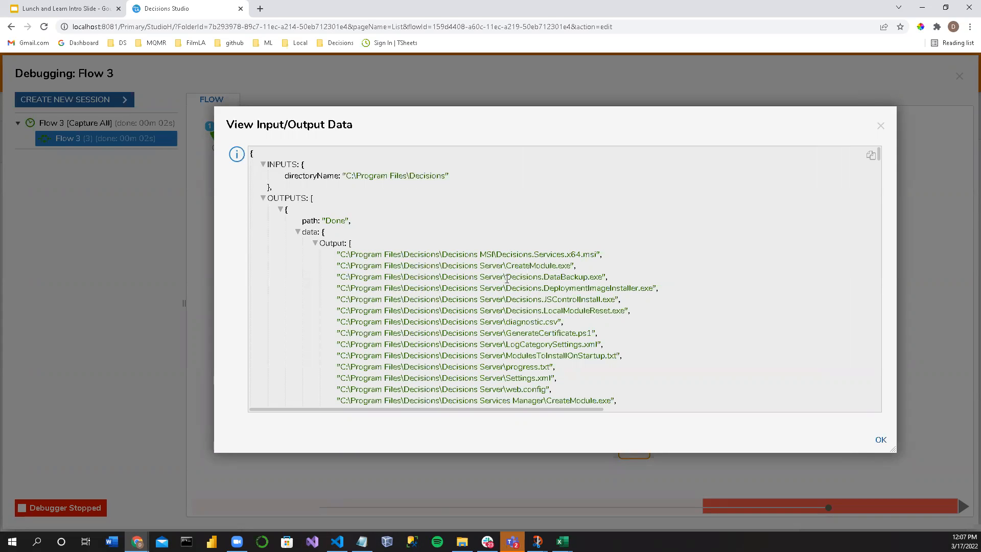
drag(525, 278, 601, 276)
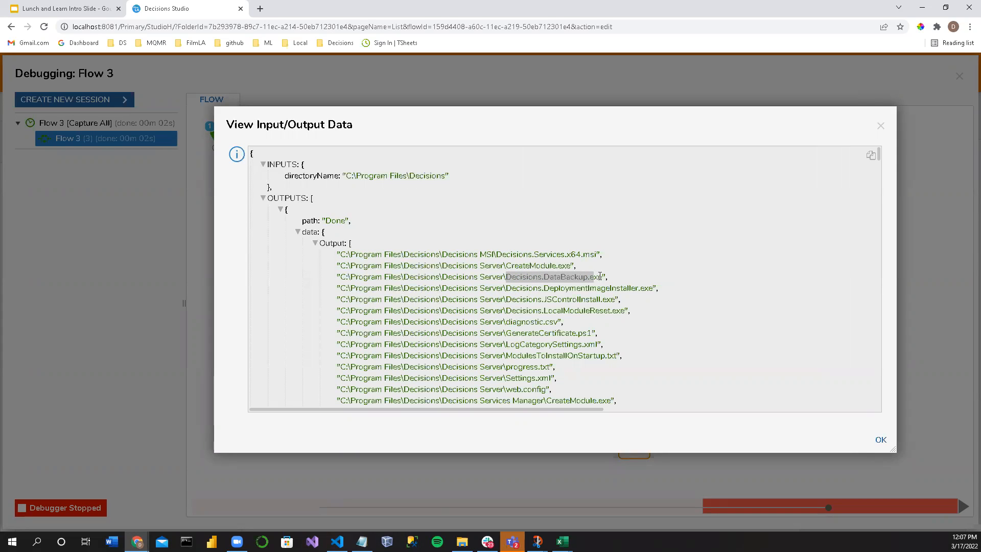
click(547, 280)
drag(506, 277, 543, 277)
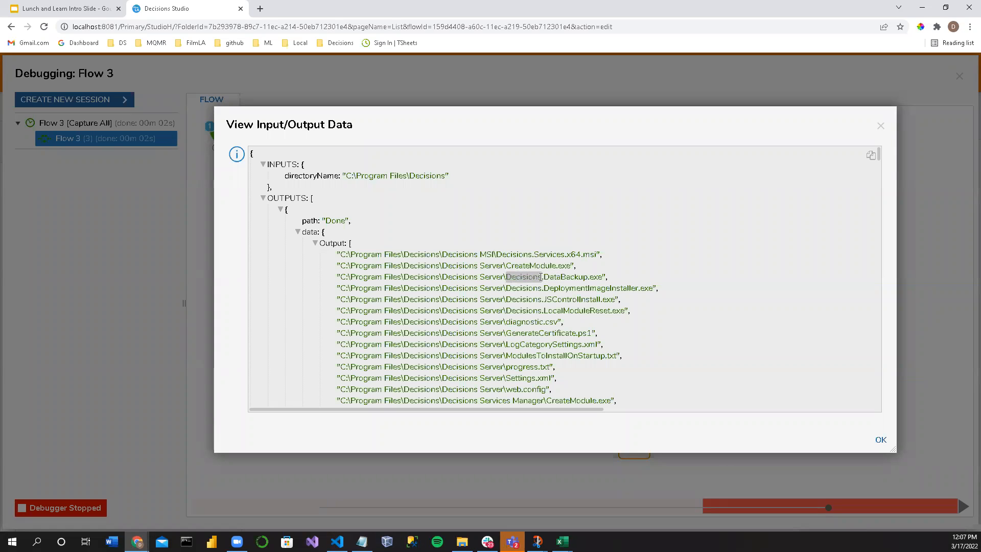
click(541, 278)
drag(404, 277, 511, 276)
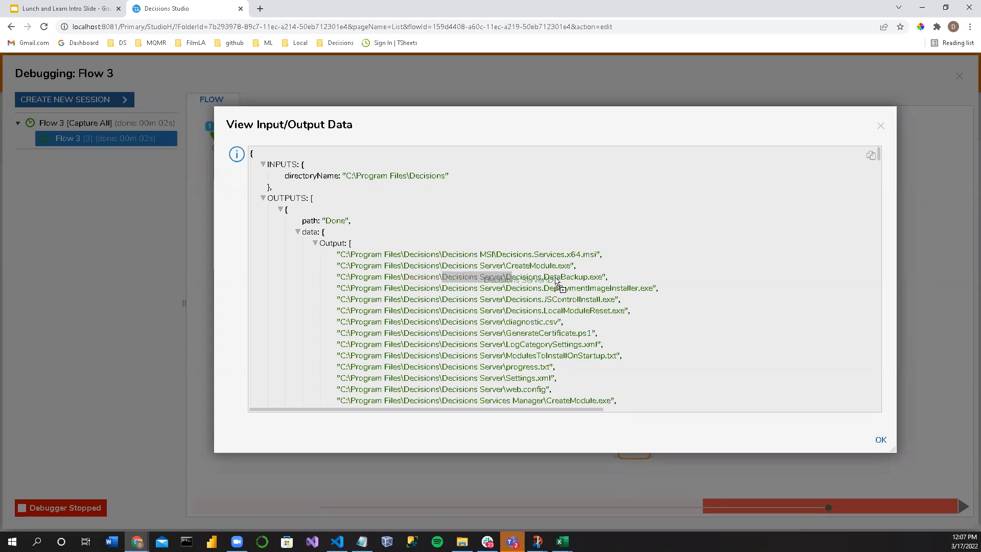
drag(611, 281, 329, 278)
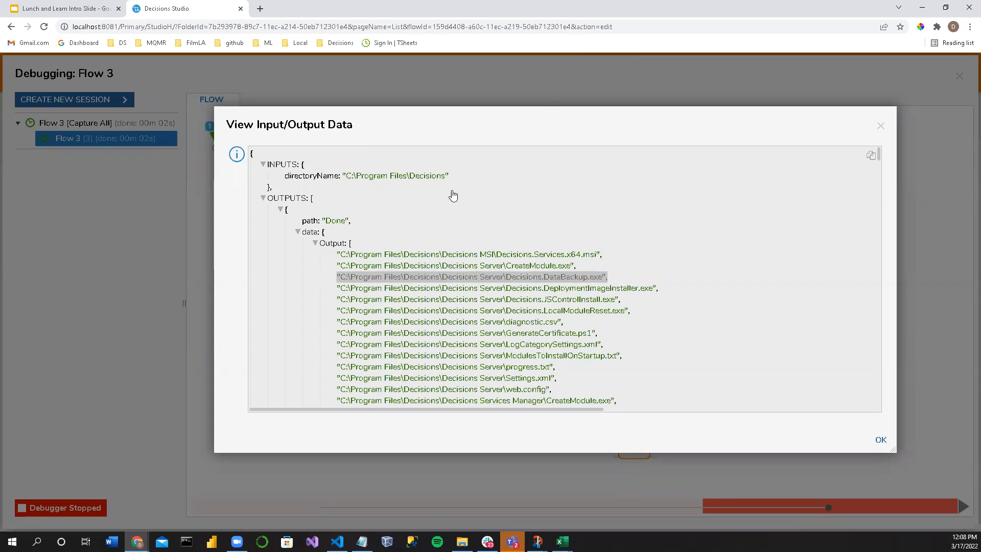
Step: Look through the remaining file paths in the output of the List Files In Directory step
scroll(449, 235, down, 10)
scroll(460, 277, down, 15)
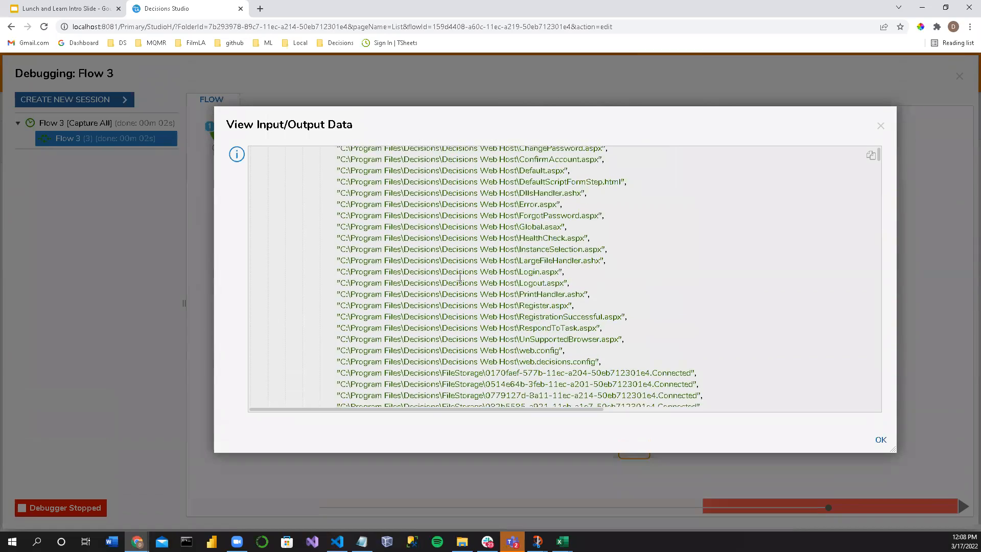
scroll(460, 276, down, 15)
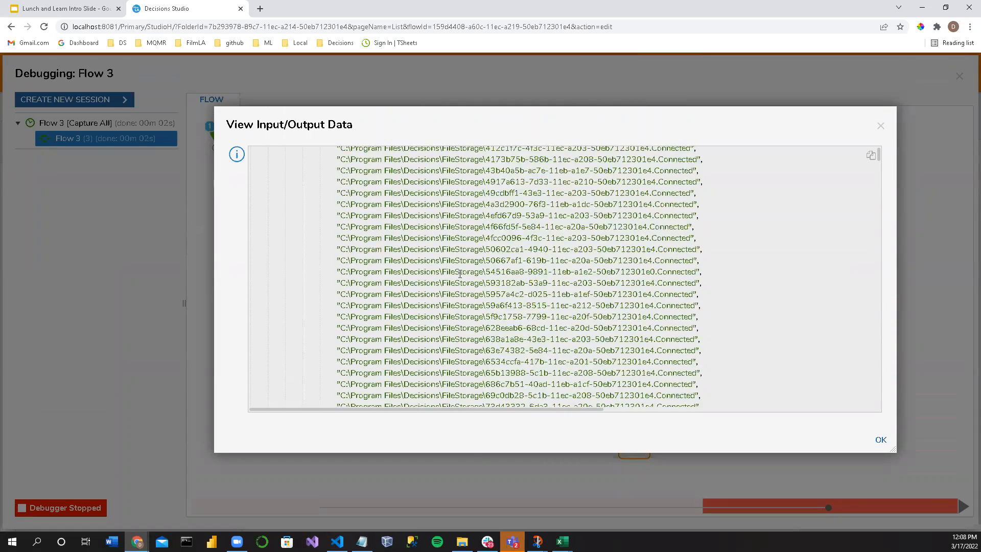
scroll(462, 293, down, 15)
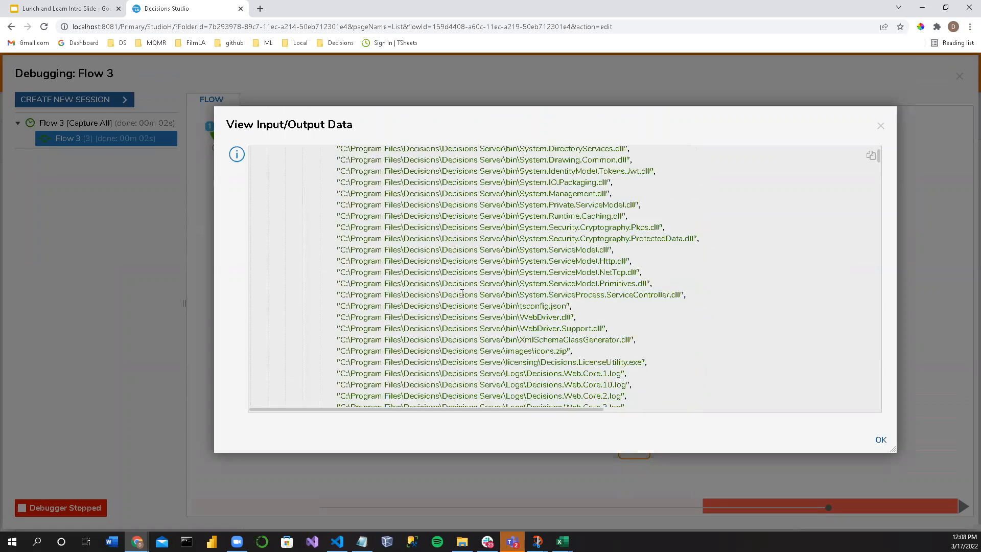
scroll(468, 314, down, 5)
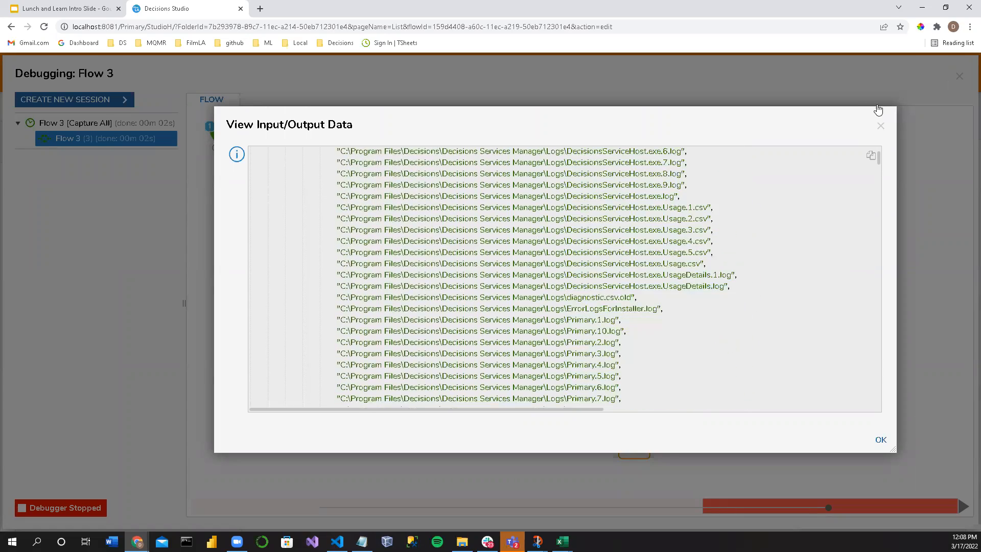
Step: Close the output data and the debugger and add a Find Files step below the List Files In Directory step
click(880, 126)
click(963, 79)
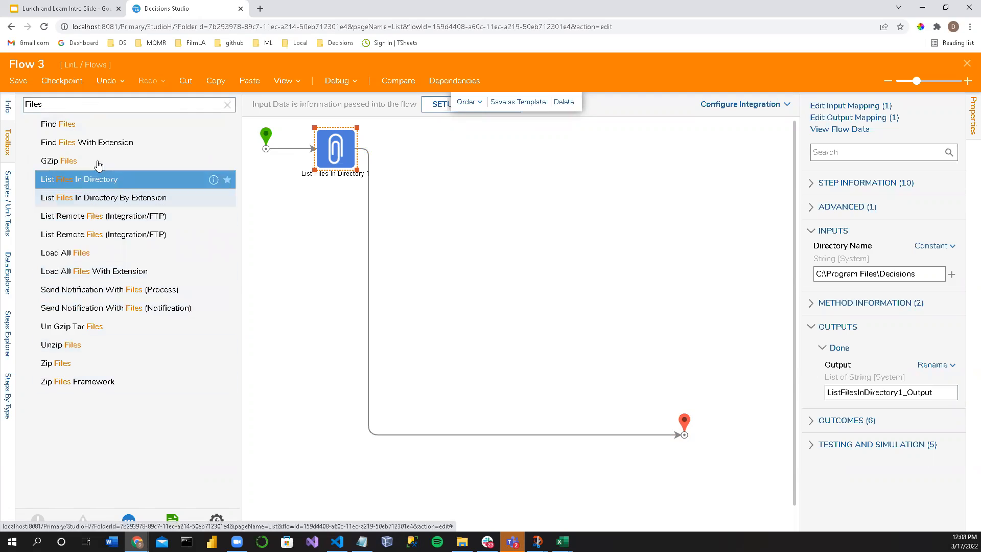
drag(62, 125, 286, 244)
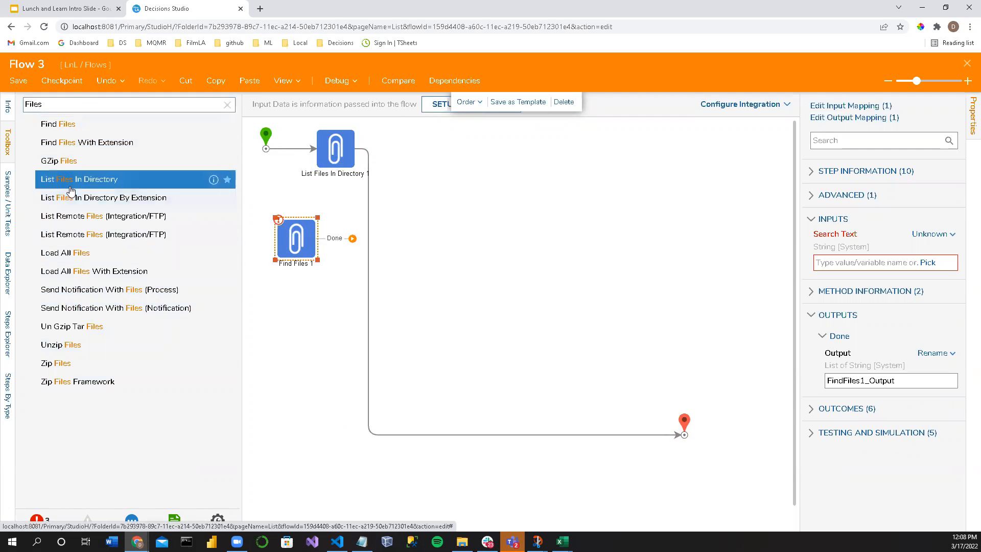
Step: Clear the toolbox search, widen the toolbox and examine the step categories, including the groups under Integration
click(227, 104)
scroll(71, 300, down, 10)
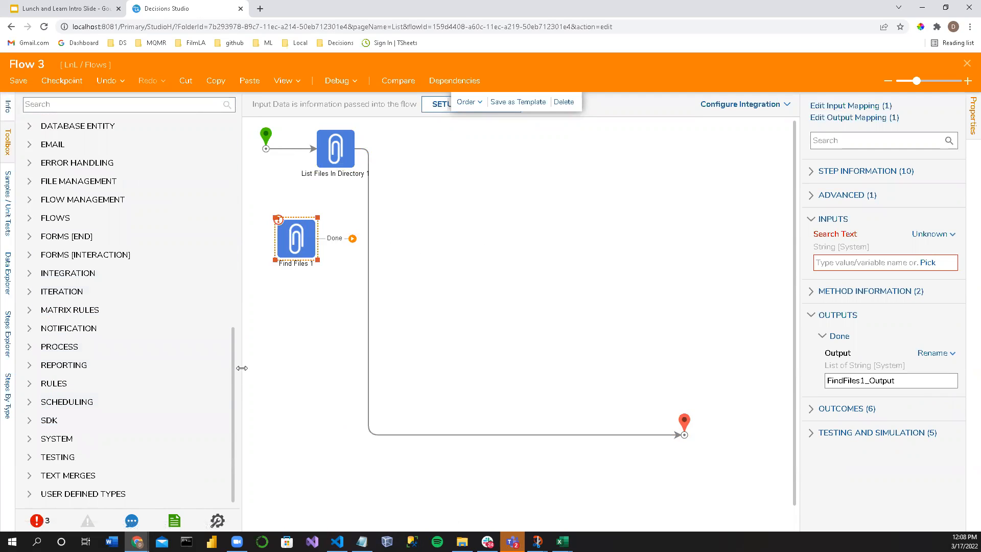
drag(252, 370, 287, 370)
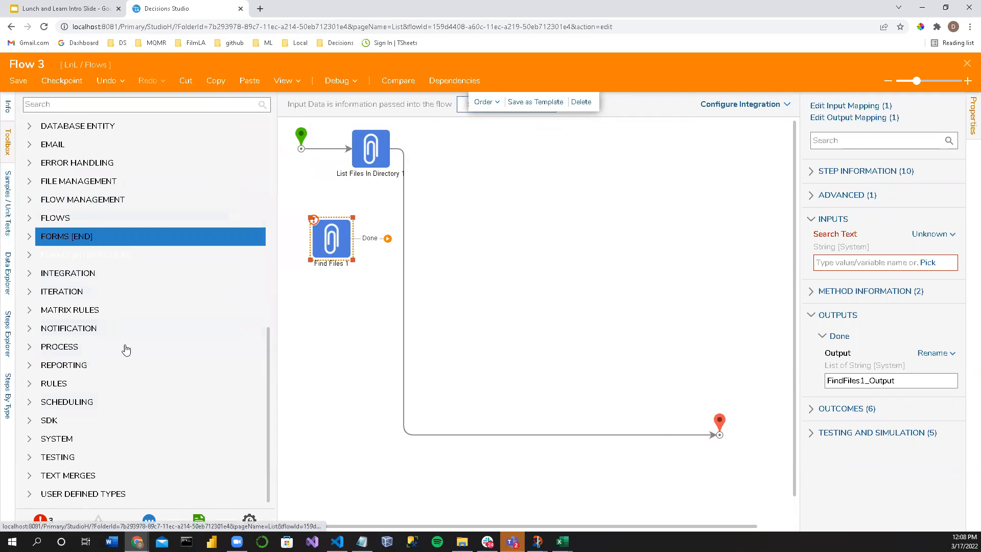
scroll(77, 409, up, 3)
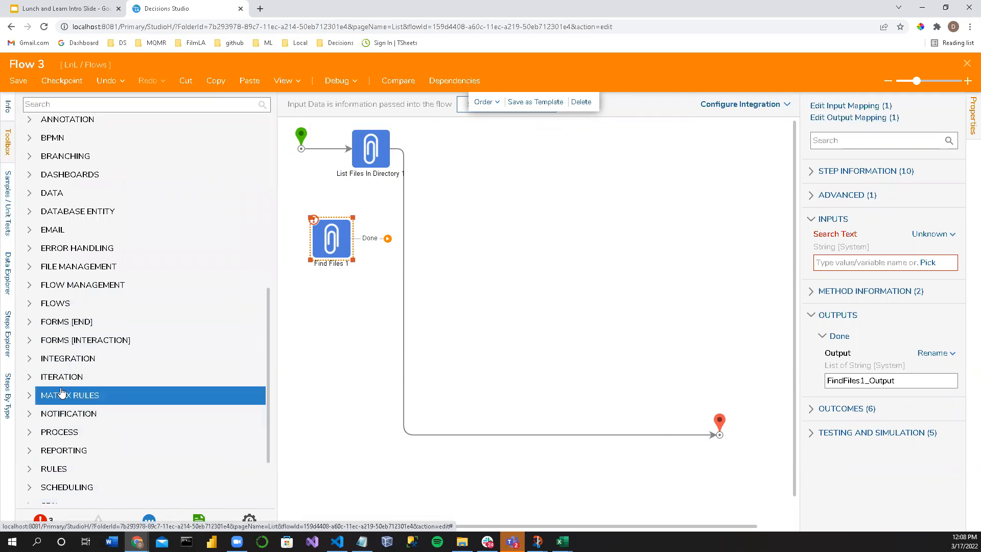
scroll(34, 363, down, 3)
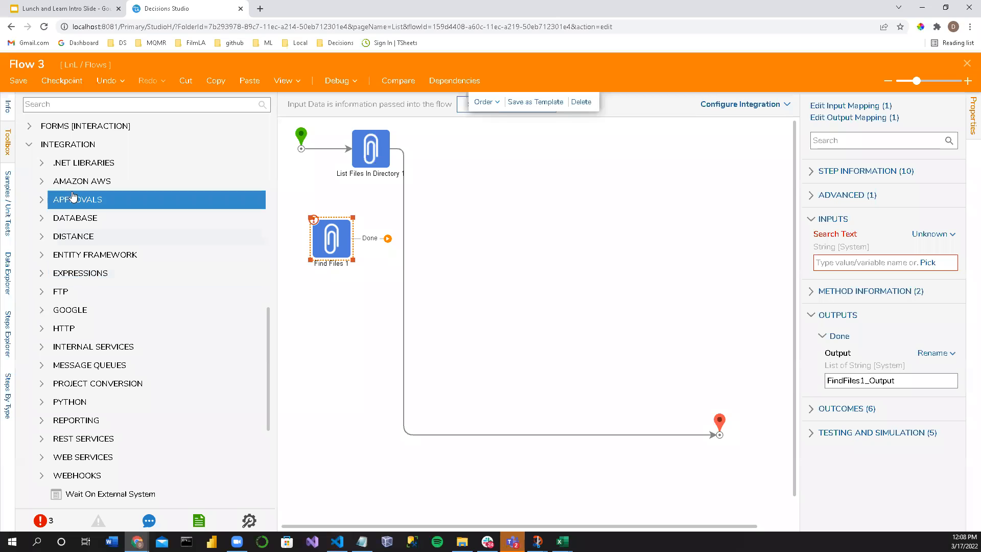
scroll(49, 173, up, 8)
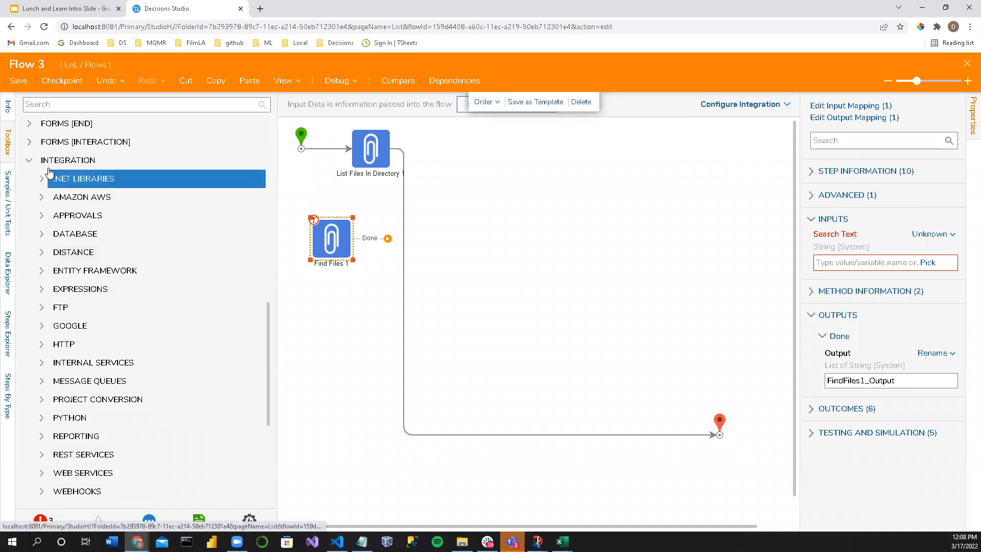
scroll(69, 287, down, 4)
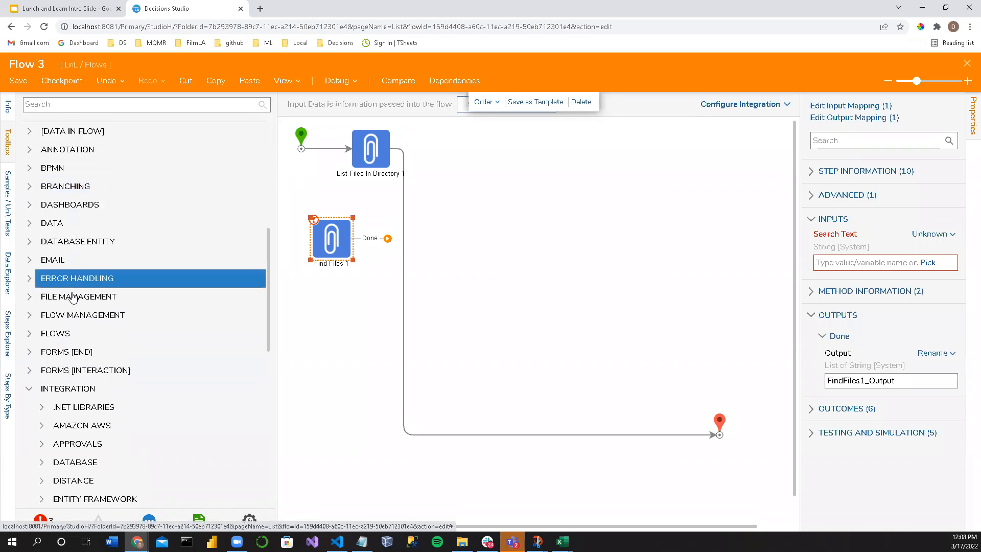
scroll(56, 325, down, 2)
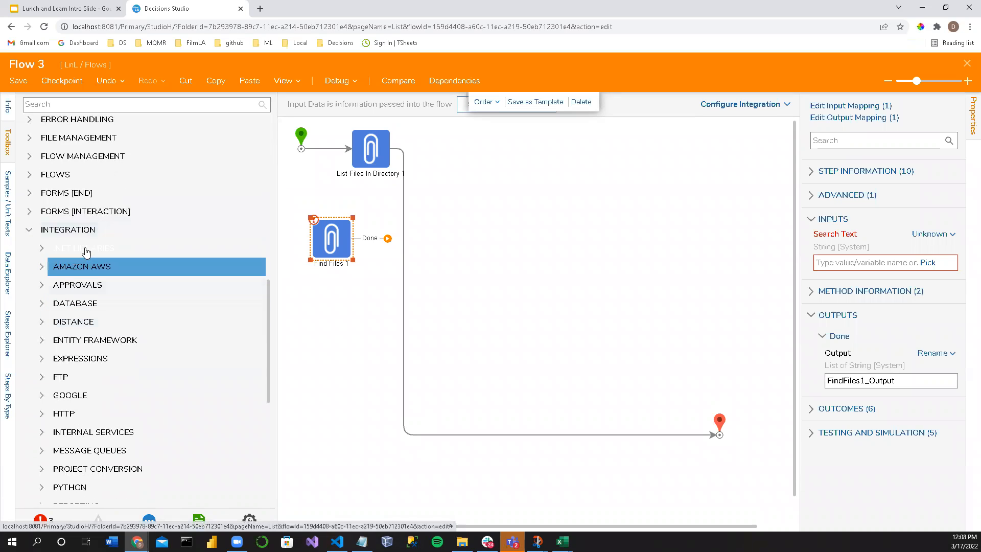
click(49, 105)
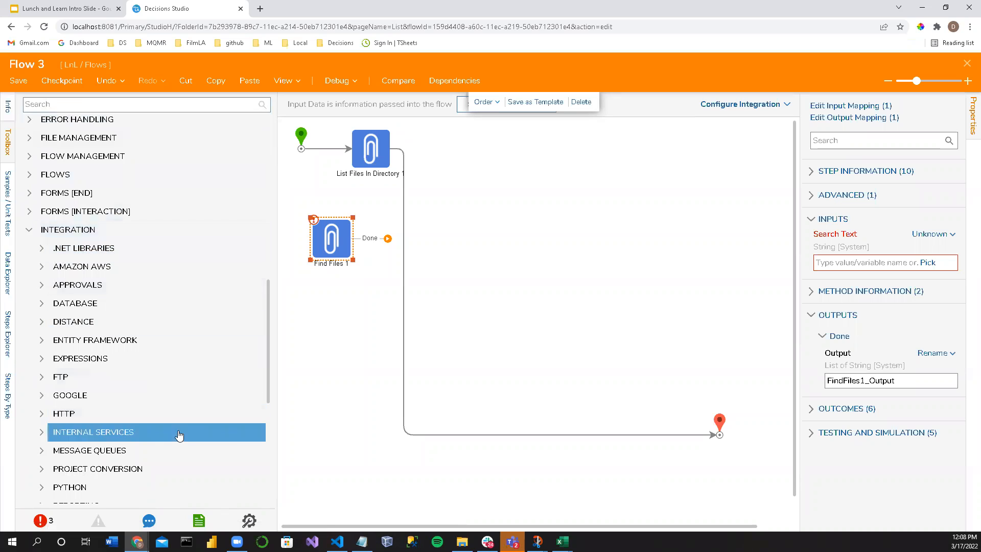
scroll(102, 432, down, 2)
scroll(81, 427, down, 2)
scroll(82, 427, up, 2)
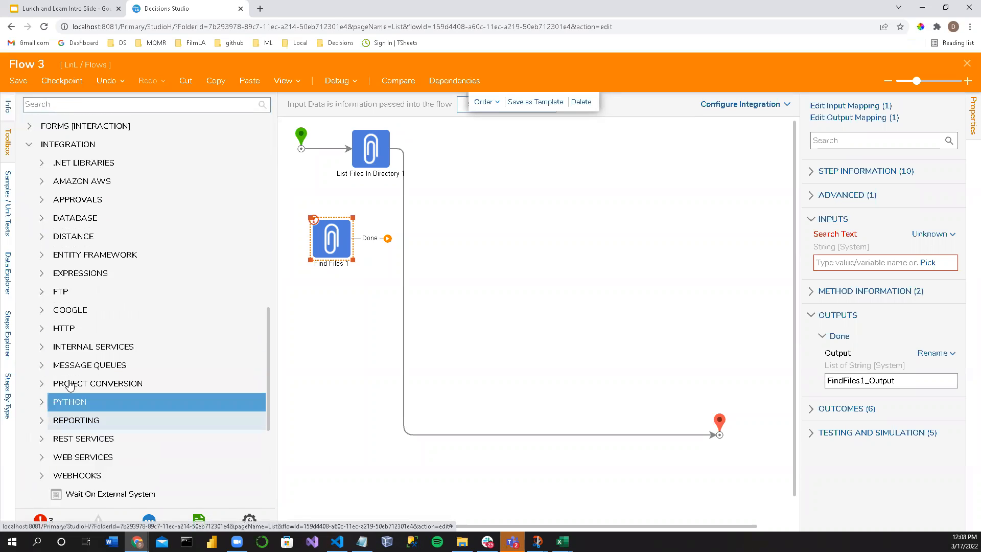
Step: Expand Internal Services under Integration and look through its services, widening the toolbox to read the full names
click(42, 354)
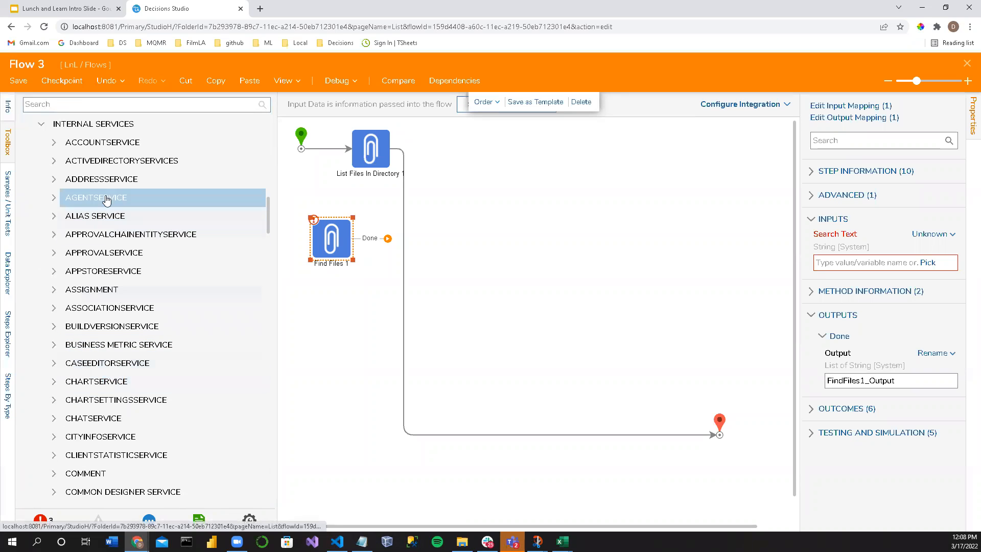
scroll(70, 291, down, 8)
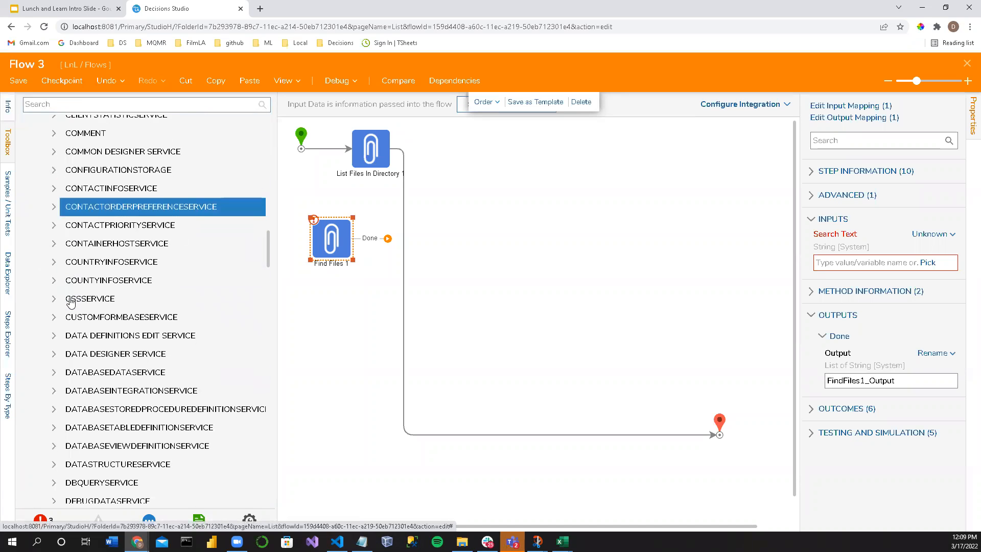
scroll(70, 302, down, 9)
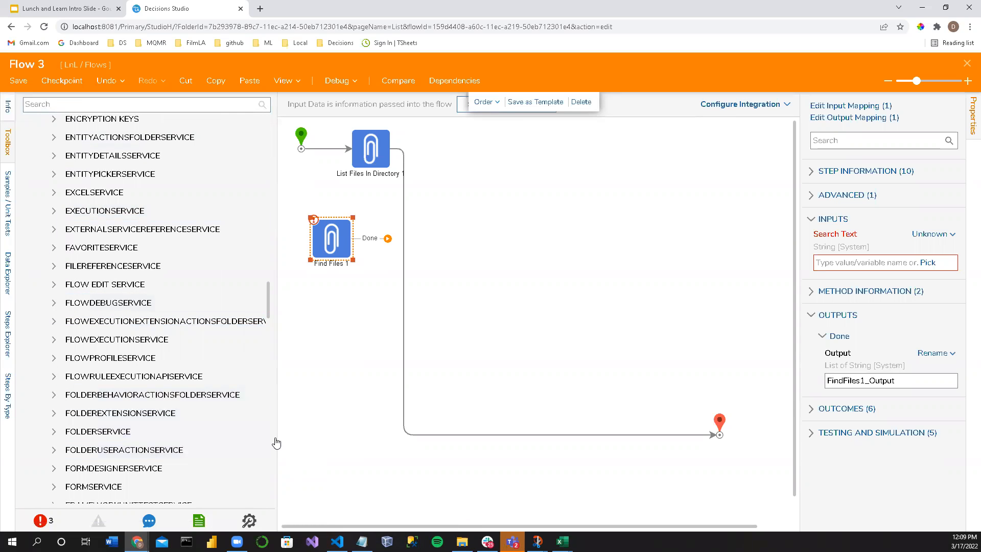
drag(275, 437, 320, 443)
scroll(163, 413, down, 3)
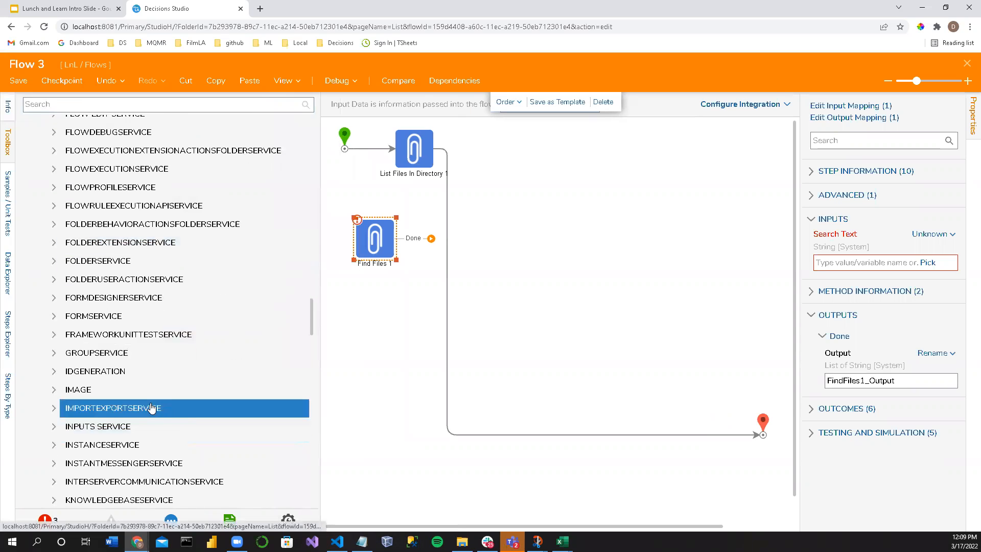
scroll(138, 255, up, 6)
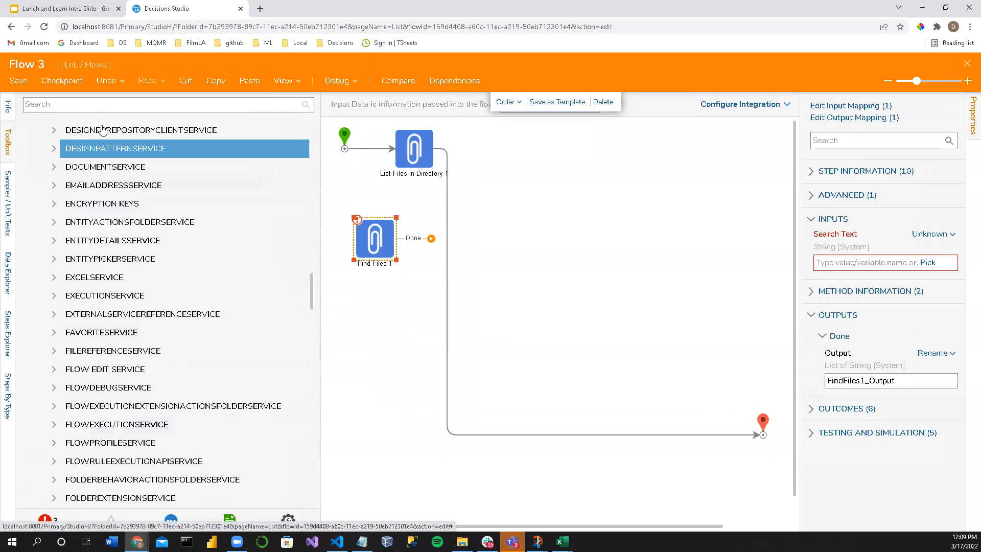
Step: Search the toolbox for Directory and add a second List Files In Directory step below the Find Files step
click(75, 105)
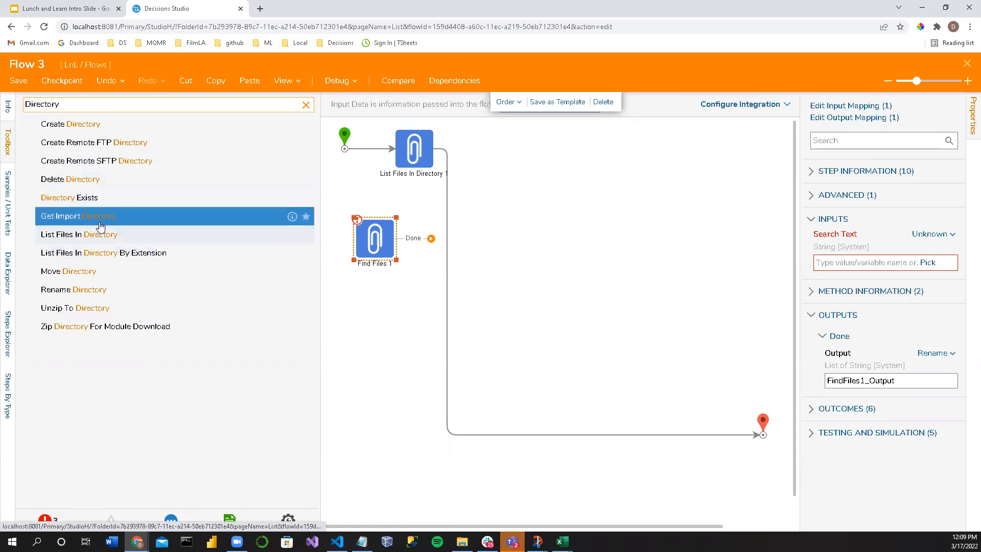
drag(88, 240, 397, 349)
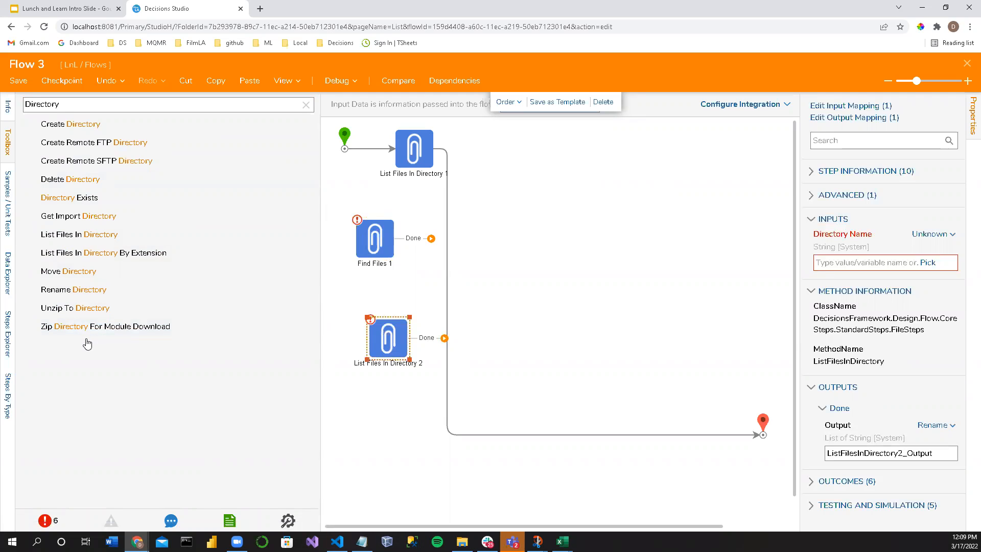
Step: Clear the toolbox search, expand the Integration category and show its advanced entries
drag(76, 103, 4, 83)
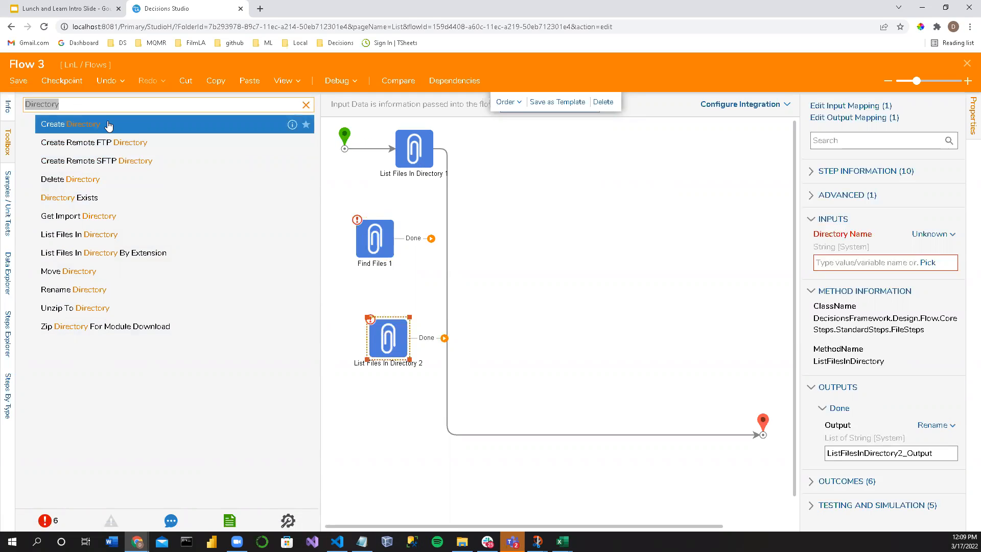
click(306, 105)
scroll(39, 311, down, 10)
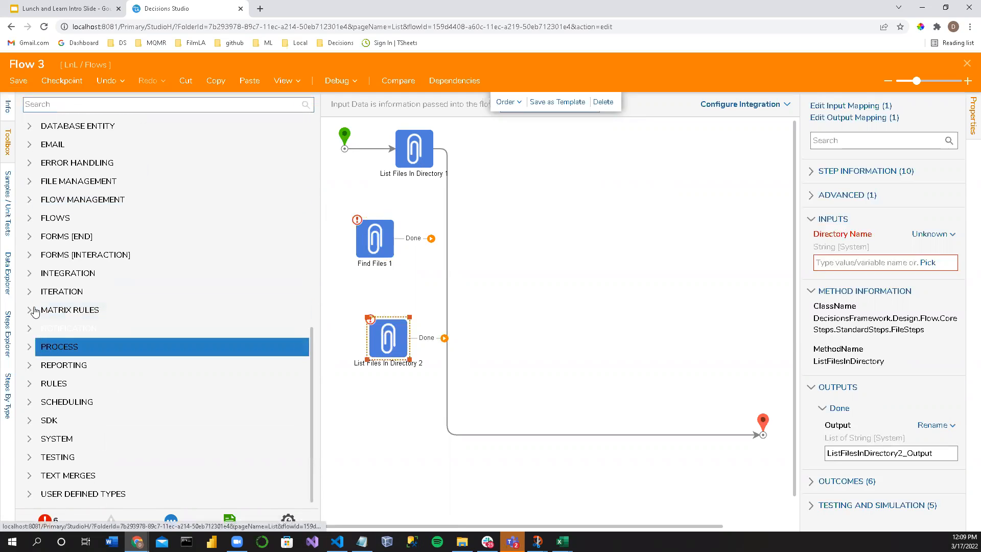
click(28, 290)
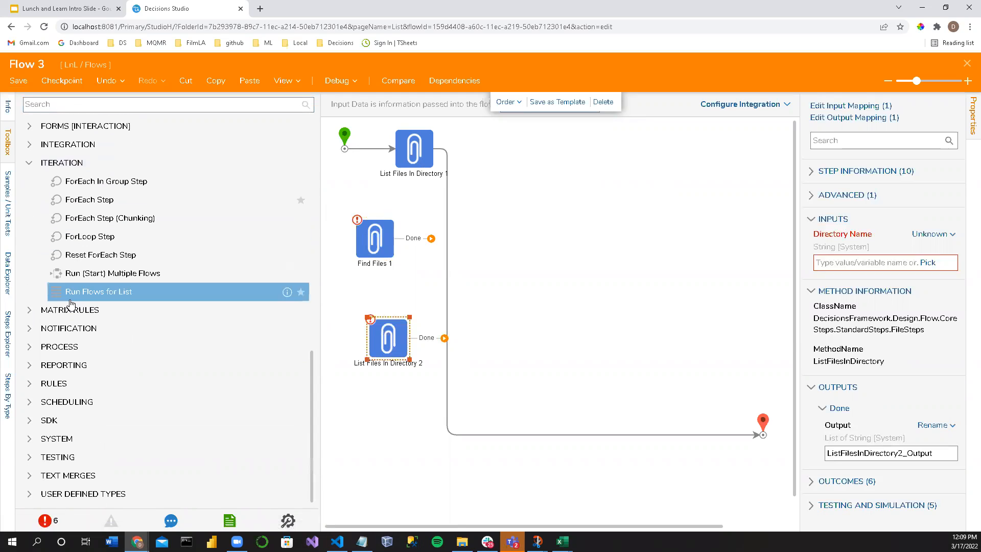
click(29, 163)
click(32, 275)
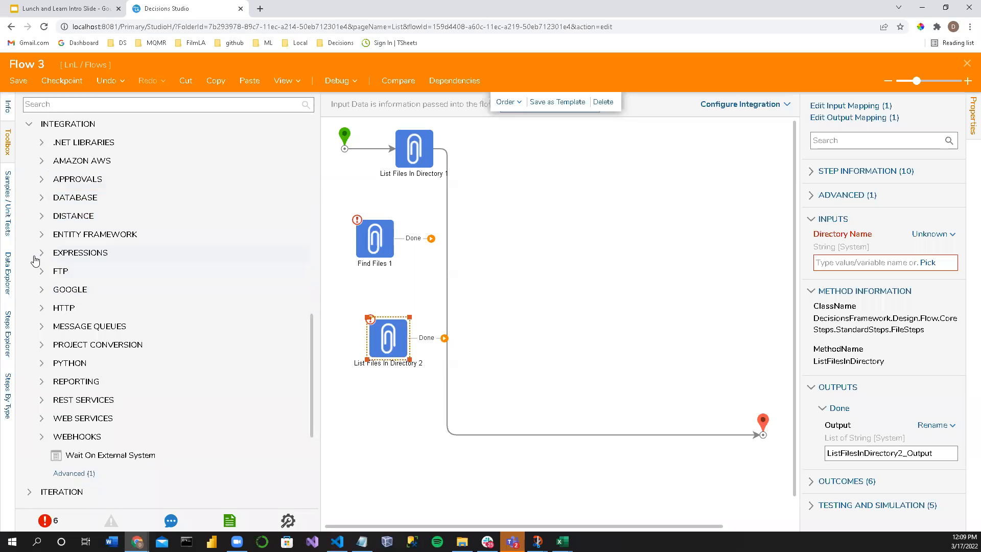
click(41, 342)
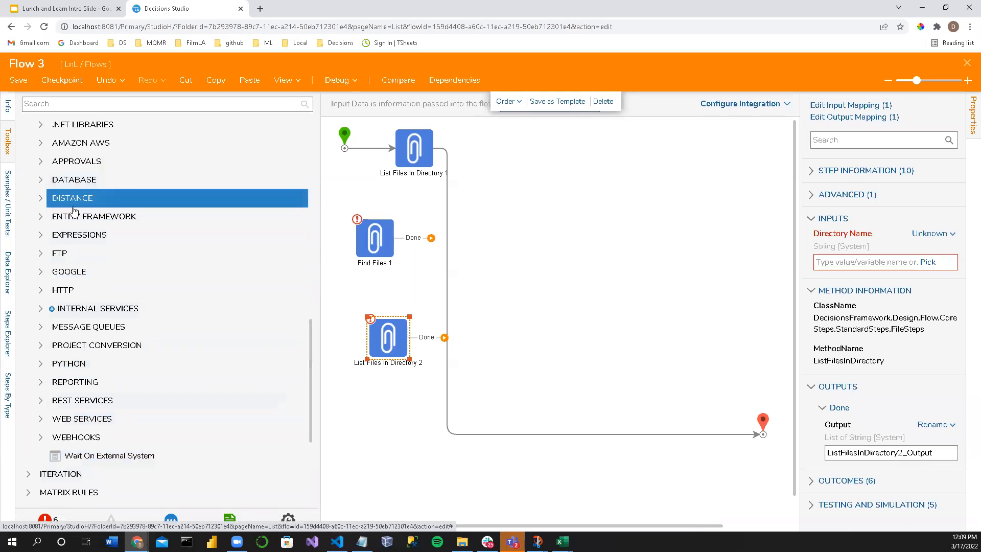
Step: Expand .NET Libraries under Integration, examine the listed library namespaces and collapse the group again
scroll(46, 205, up, 2)
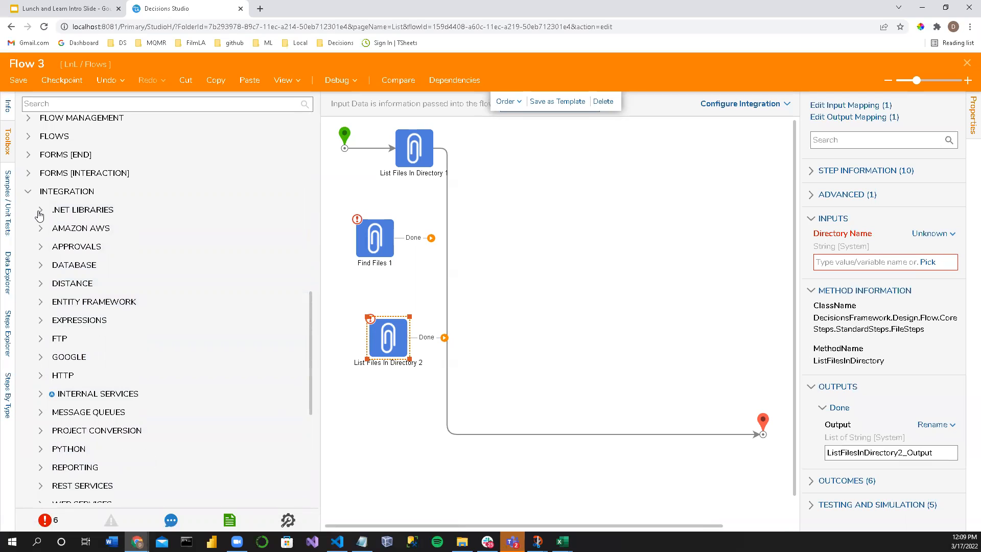
click(54, 223)
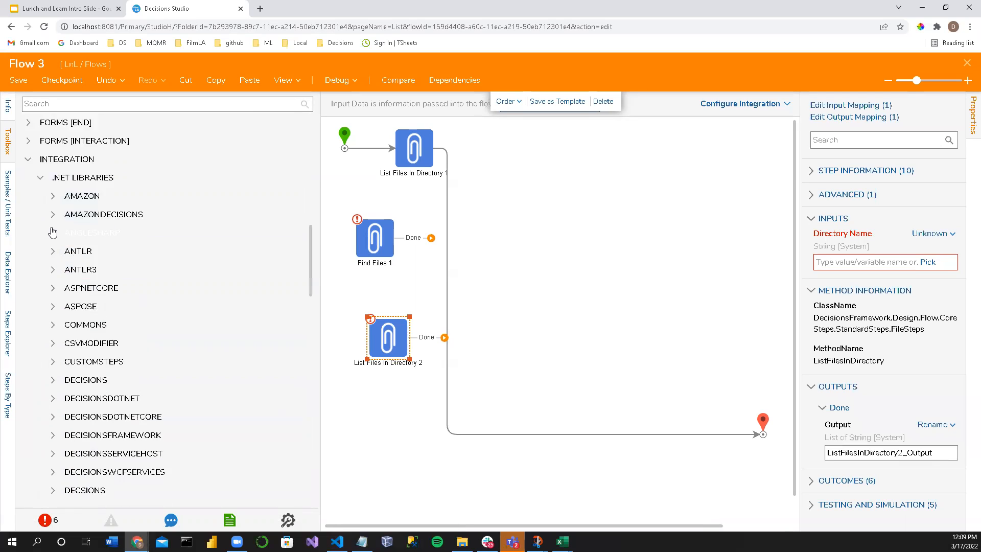
scroll(51, 220, down, 3)
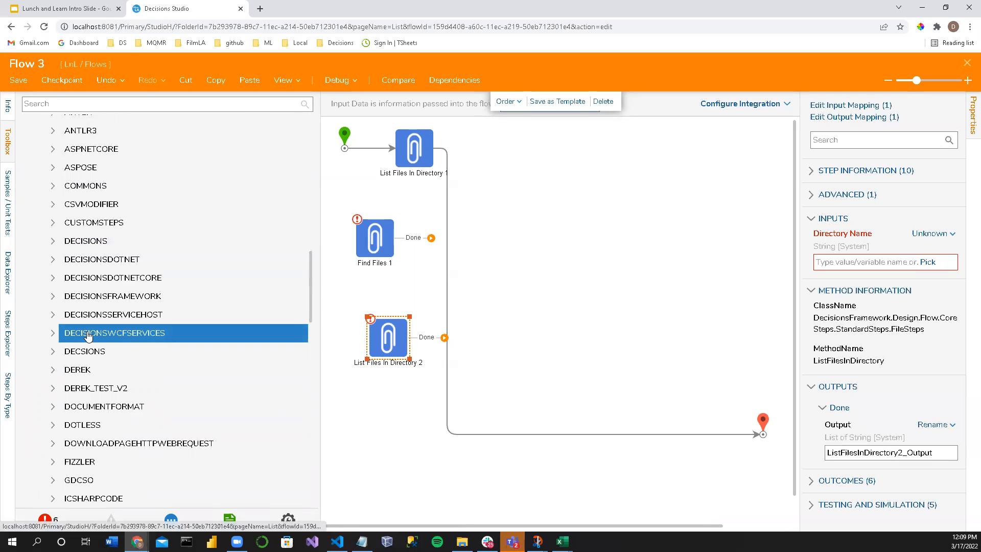
scroll(87, 338, down, 2)
scroll(117, 418, down, 2)
scroll(117, 418, down, 4)
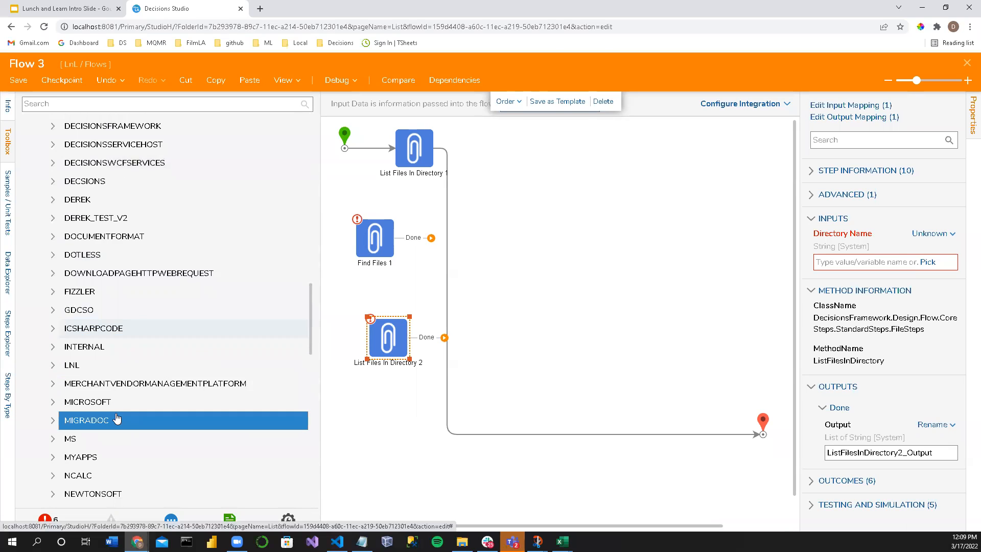
scroll(117, 418, down, 2)
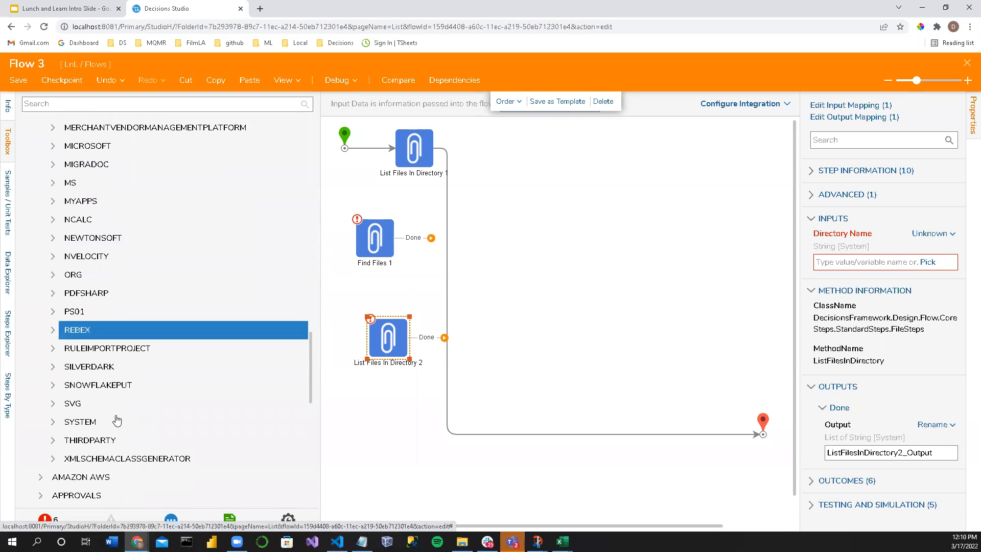
scroll(119, 419, down, 2)
scroll(110, 409, up, 2)
scroll(106, 405, up, 14)
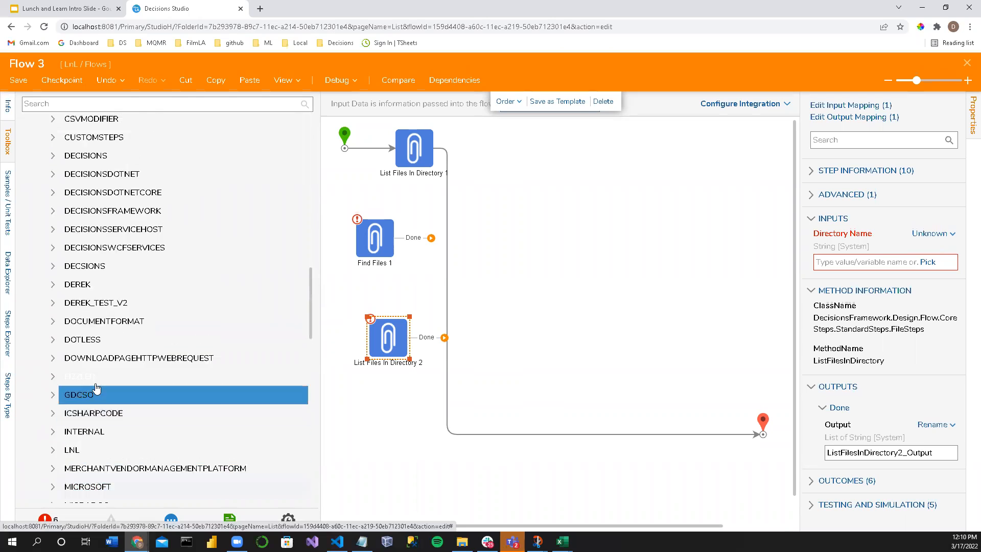
click(41, 210)
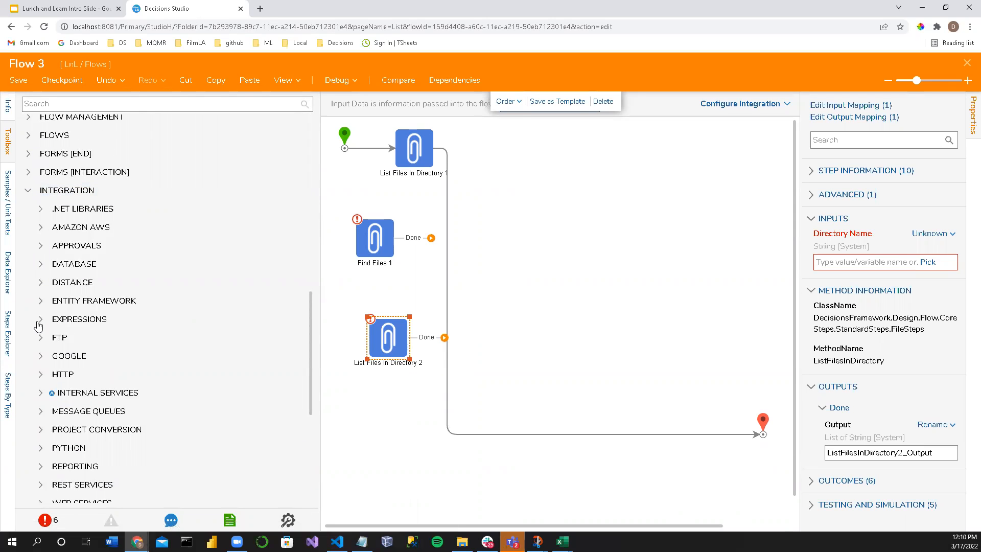
Step: Expand Internal Services under Integration, show its advanced entries and look through the first services
scroll(42, 301, down, 2)
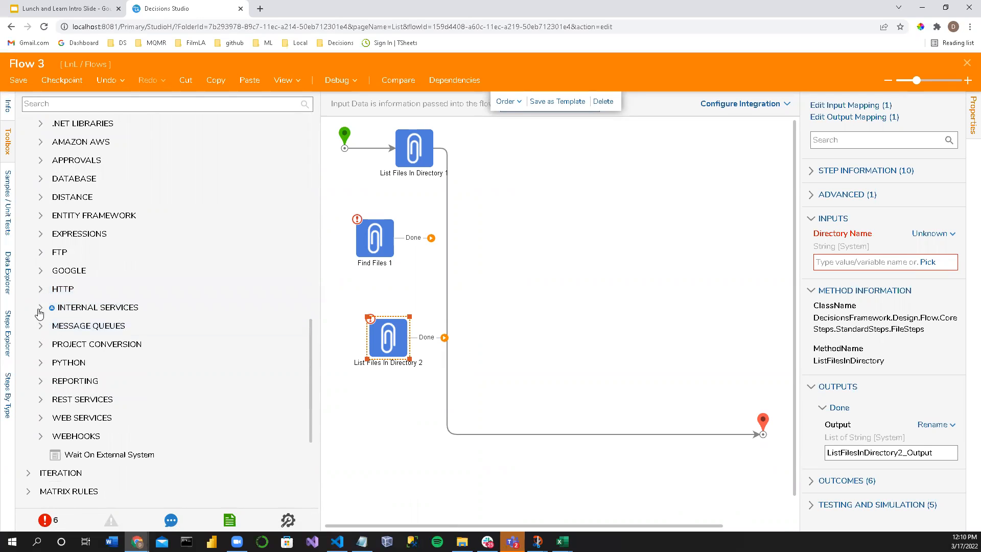
click(41, 310)
scroll(41, 311, down, 4)
scroll(44, 319, up, 2)
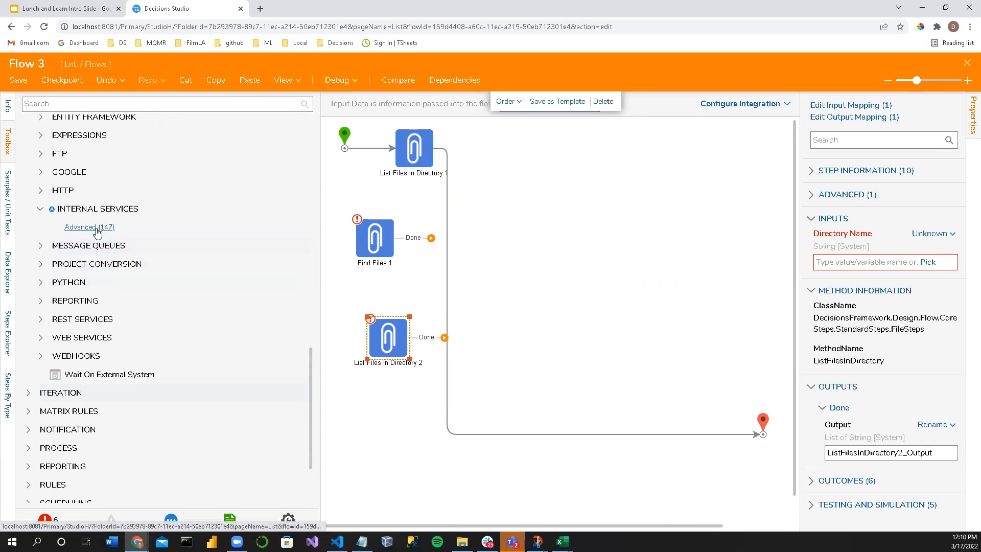
click(96, 231)
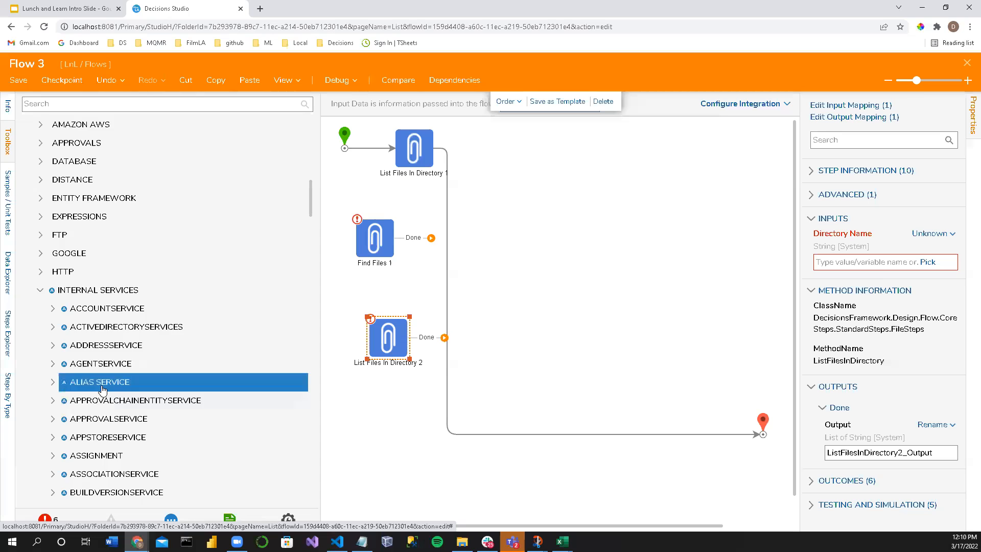
scroll(103, 388, down, 2)
scroll(104, 388, down, 4)
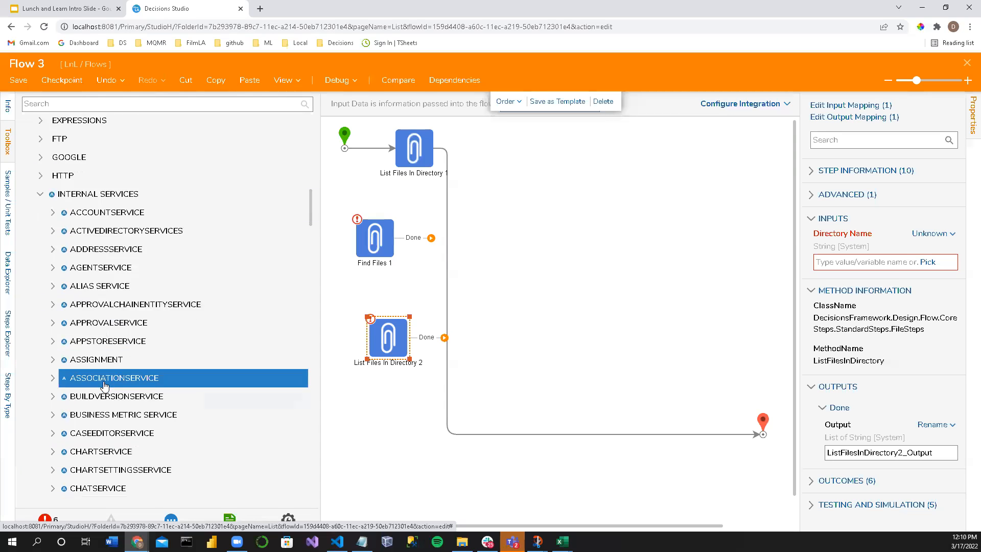
Step: Inspect the Directory Name input of the first List Files In Directory step and narrow the toolbox slightly
click(415, 146)
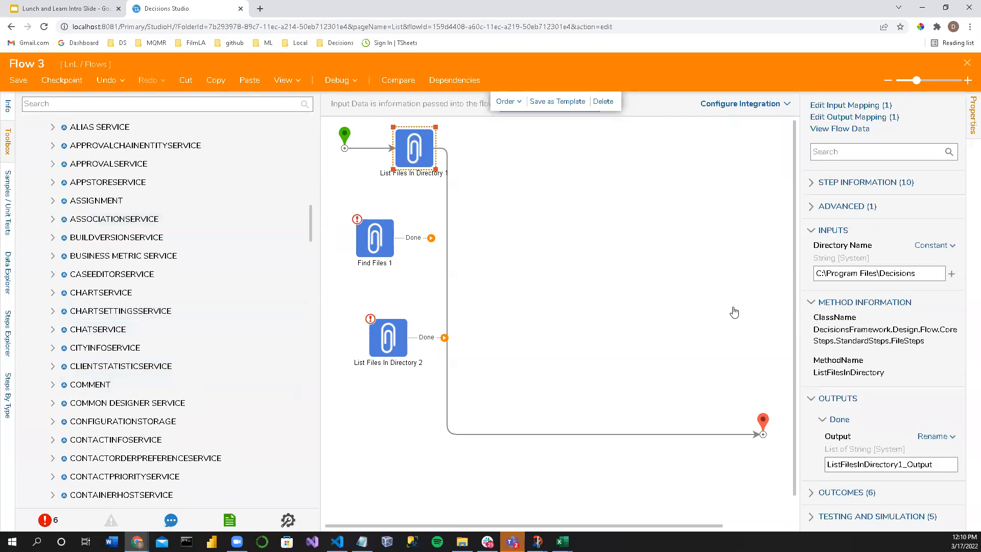
drag(915, 275, 624, 241)
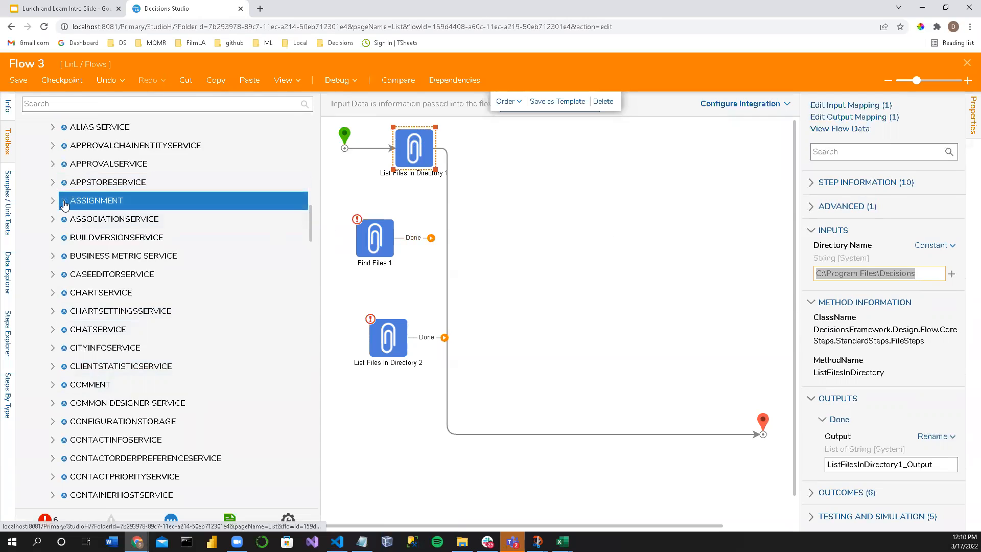
drag(320, 235, 309, 235)
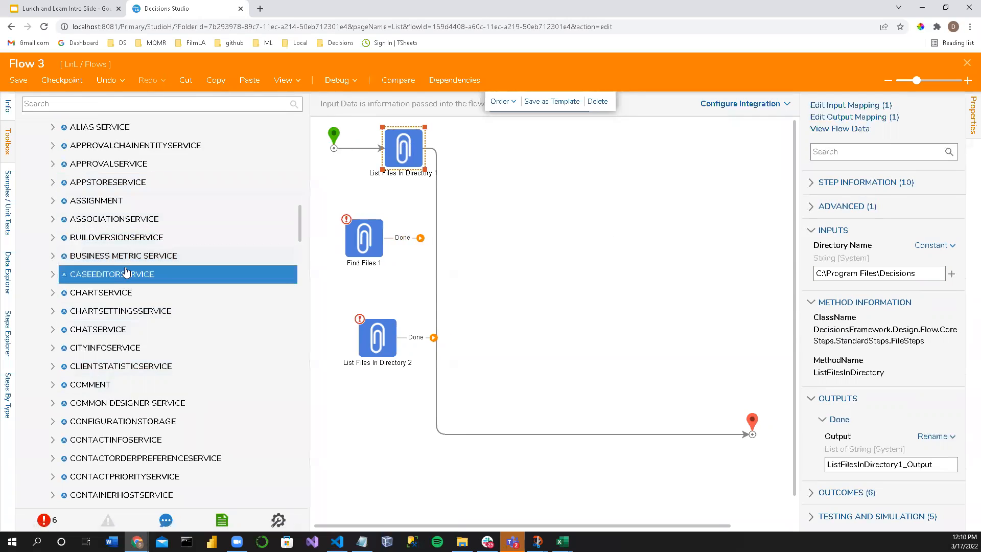
Step: Look through the Internal Services list for services that deal with files
scroll(108, 306, up, 2)
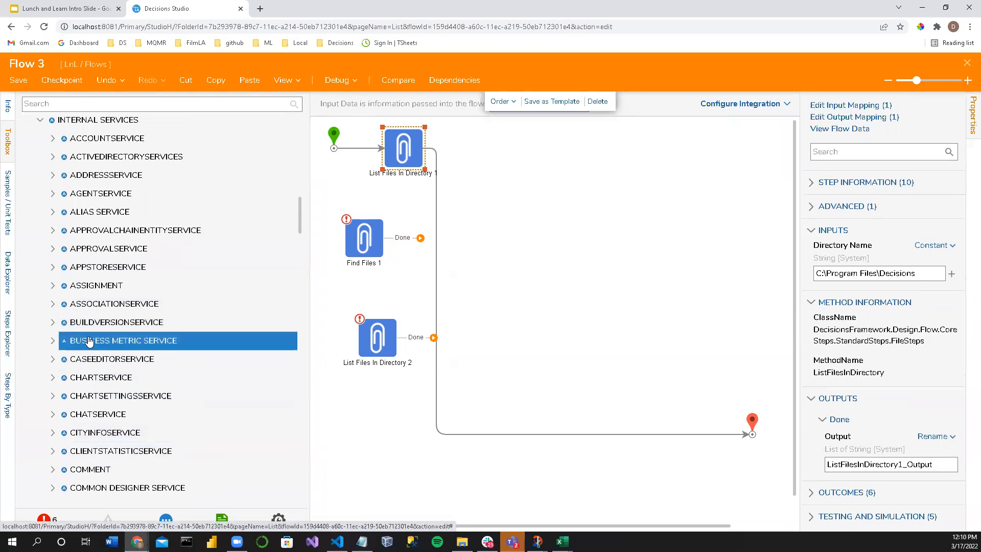
scroll(87, 341, up, 2)
scroll(77, 340, down, 1)
scroll(76, 341, down, 1)
scroll(74, 341, down, 10)
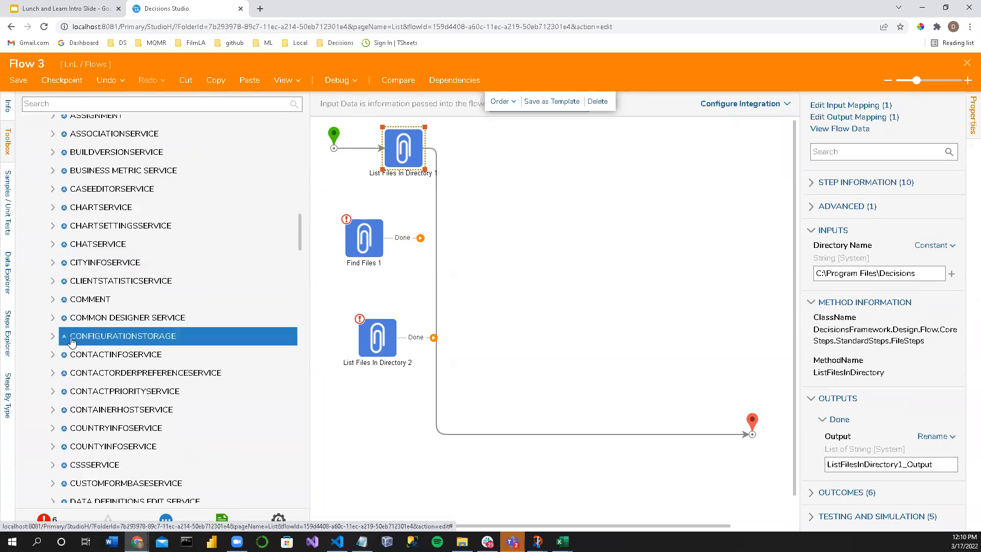
scroll(71, 353, down, 4)
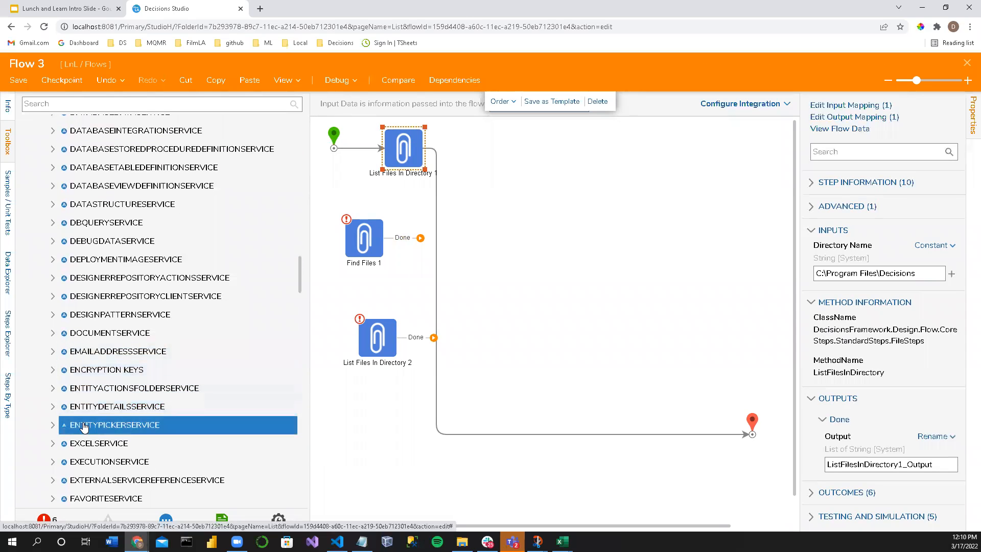
scroll(77, 403, down, 4)
scroll(86, 425, down, 4)
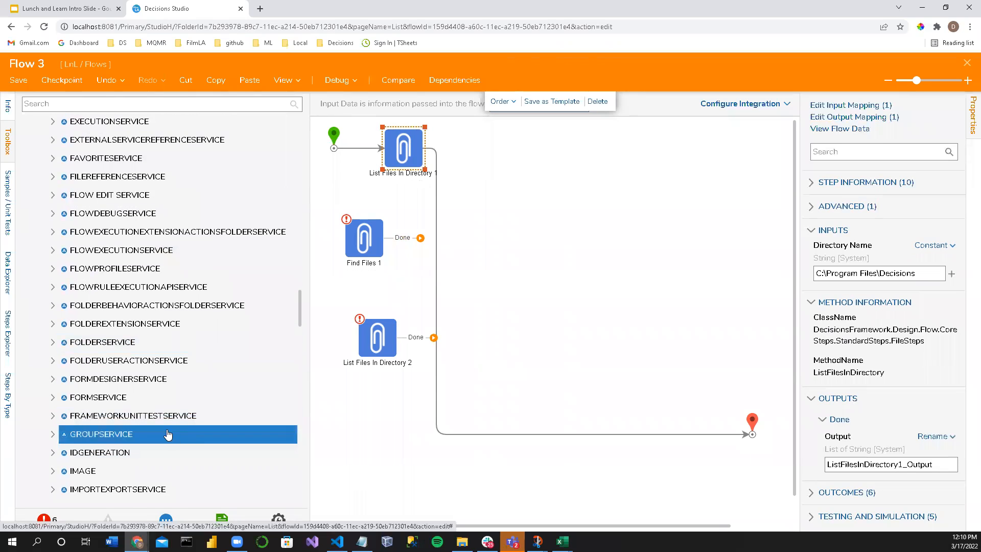
scroll(118, 417, up, 12)
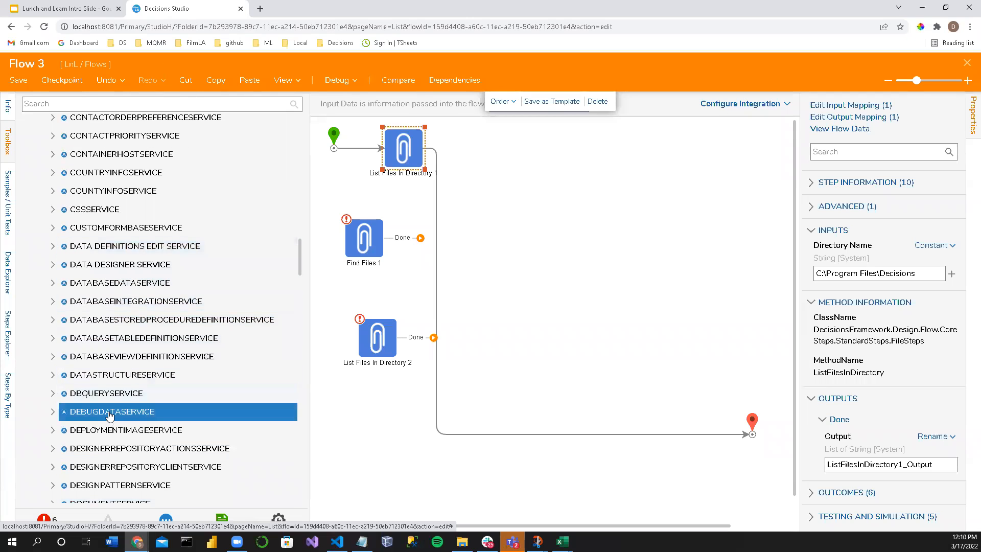
scroll(115, 409, down, 5)
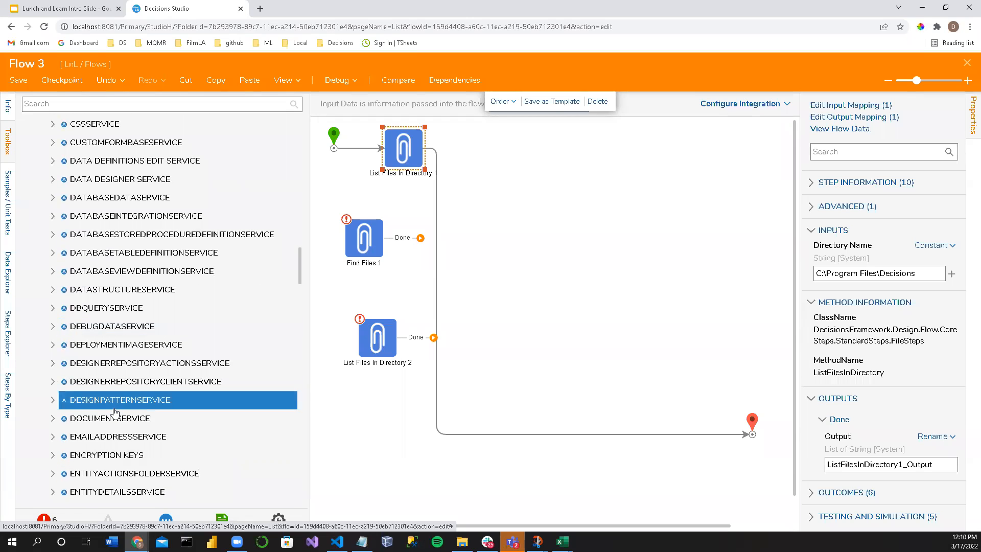
scroll(102, 409, down, 3)
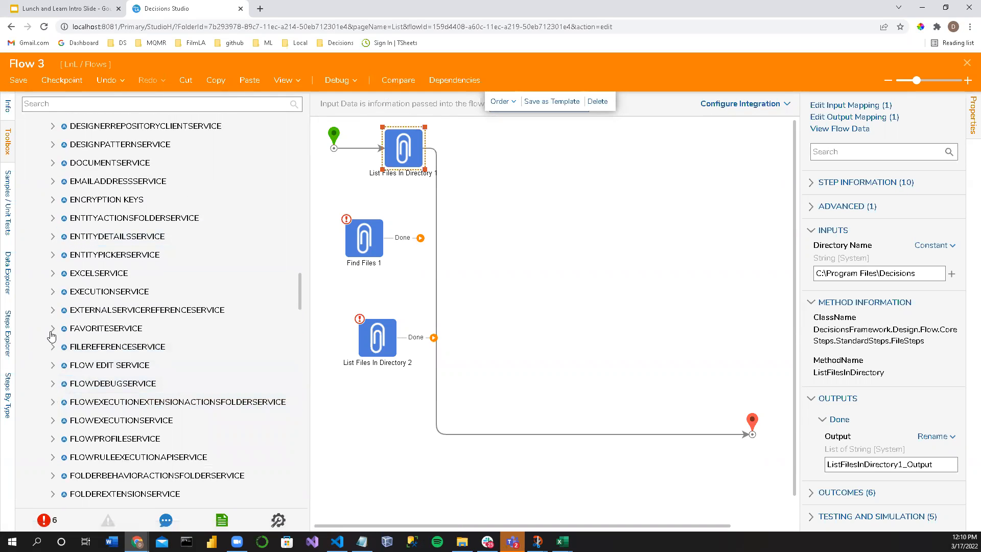
Step: Expand FileReferenceService and examine its methods through to WriteToFile
click(53, 347)
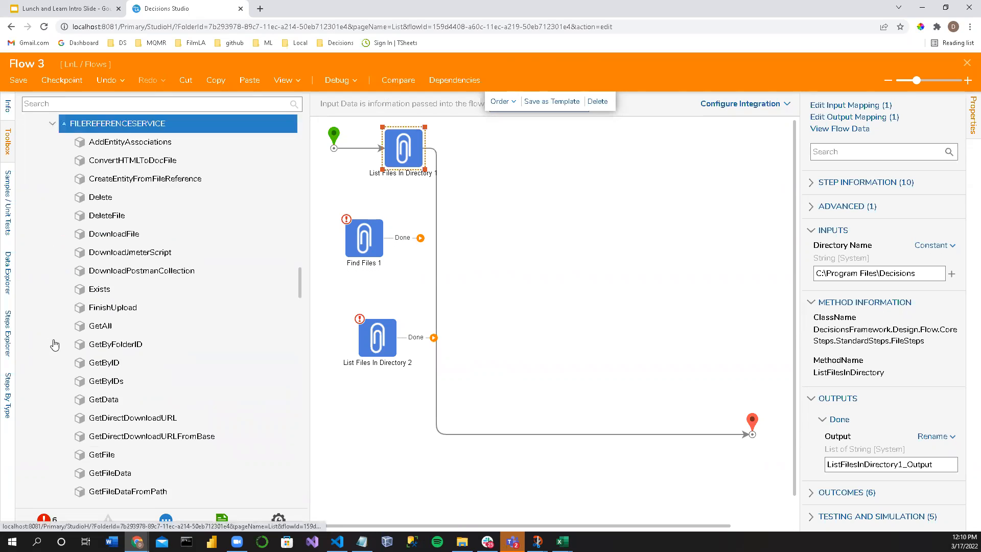
scroll(146, 286, down, 4)
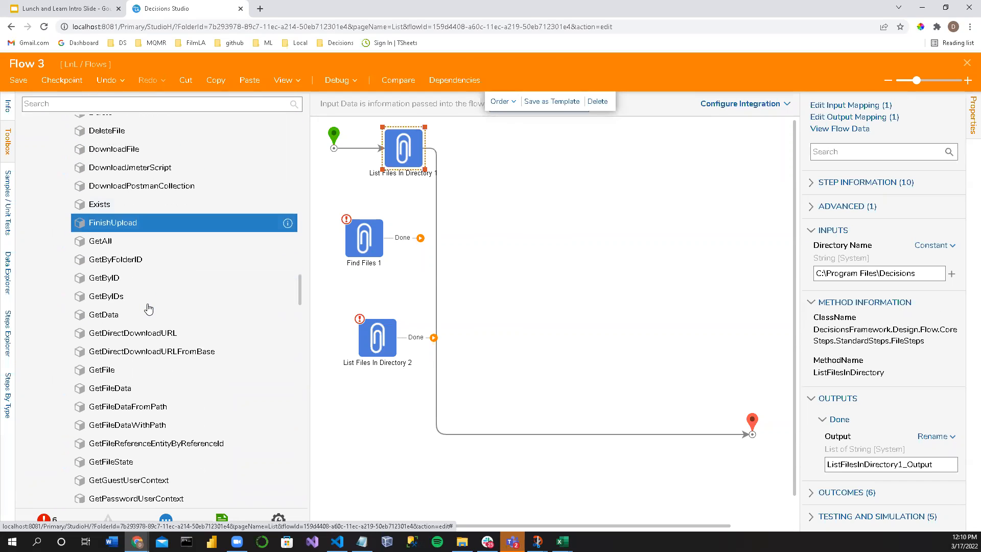
scroll(148, 310, down, 1)
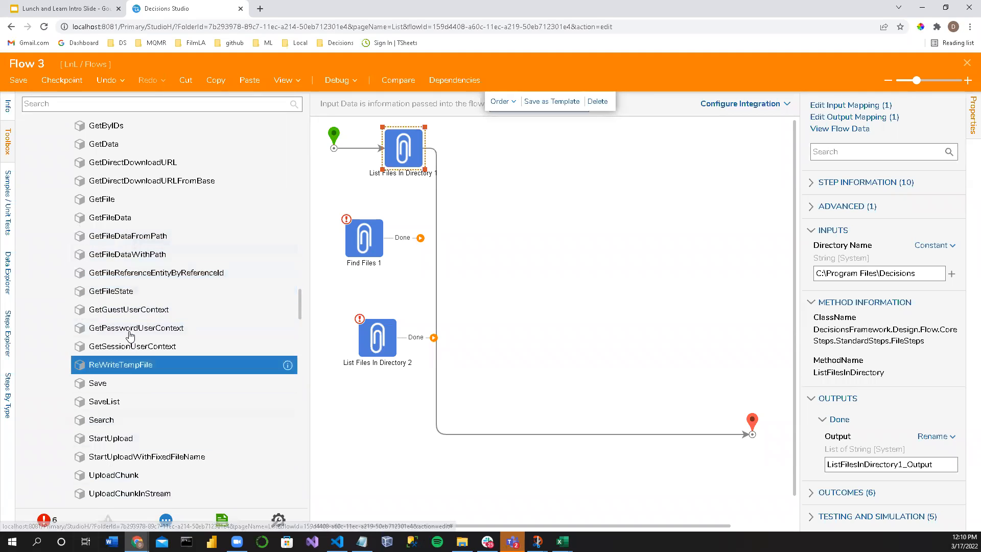
scroll(104, 373, down, 2)
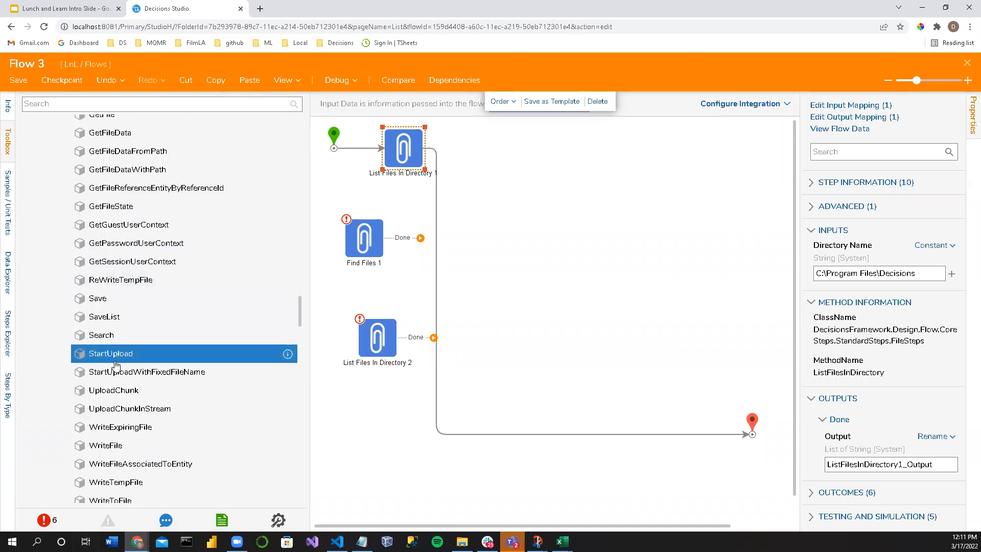
scroll(103, 366, down, 4)
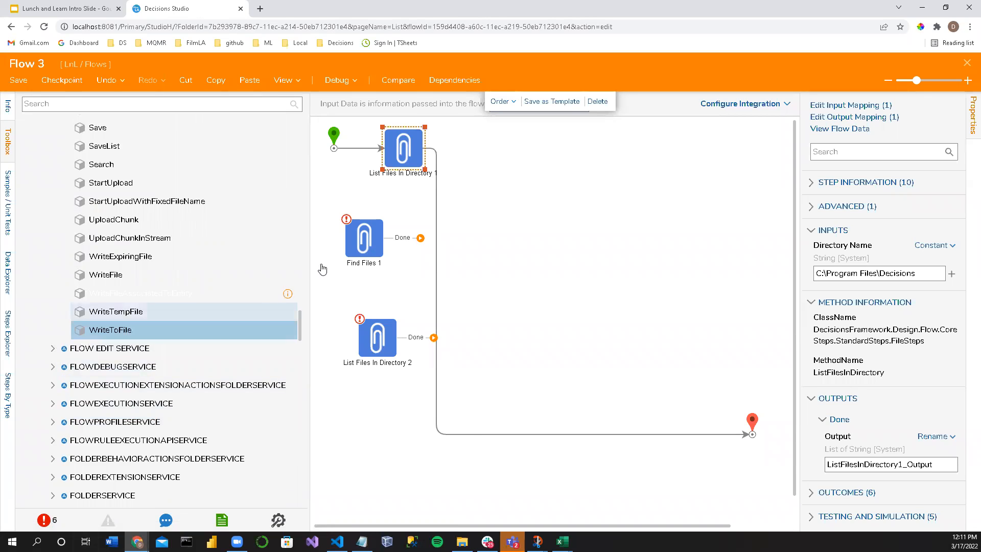
Step: Move the flow's end step up level with the first List Files In Directory step to straighten their connector
drag(752, 426, 695, 141)
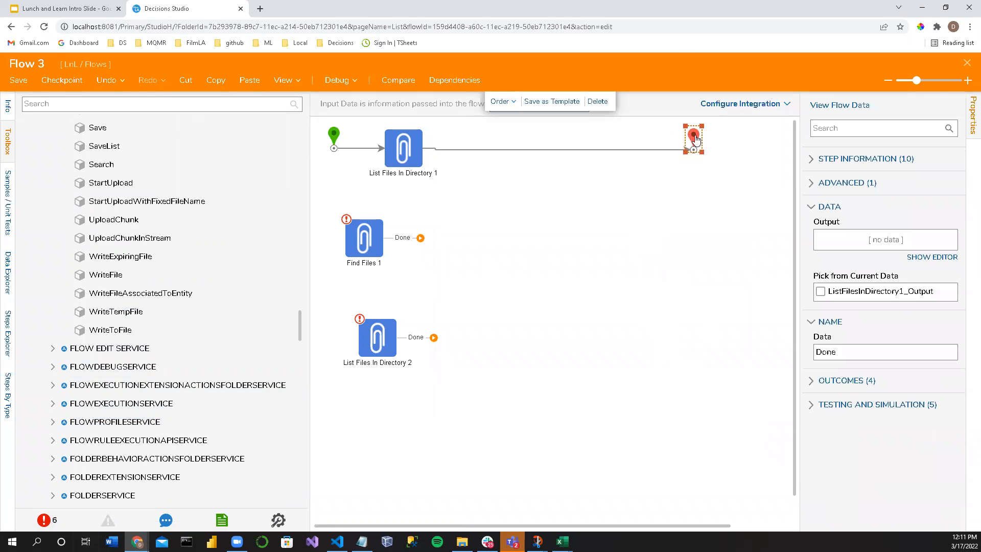
click(403, 179)
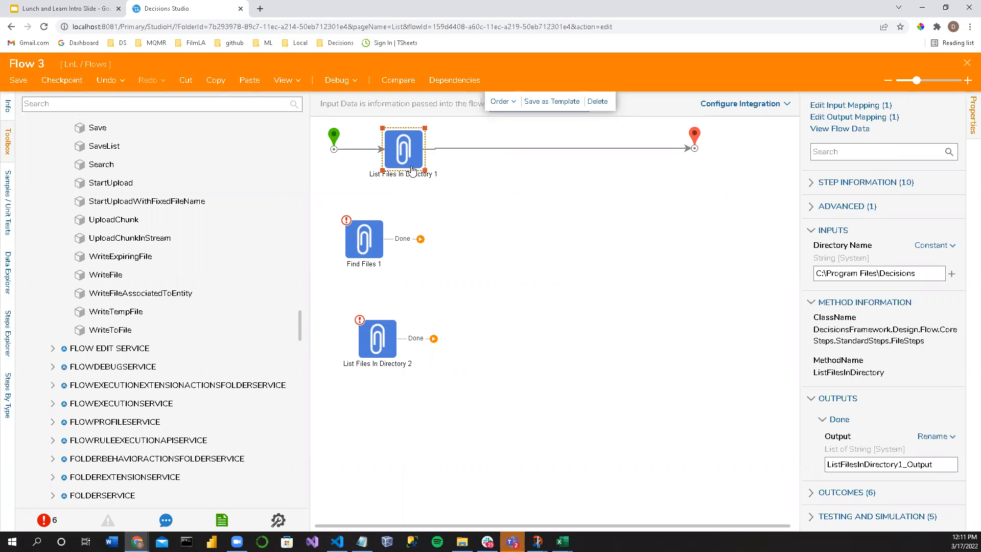
click(695, 136)
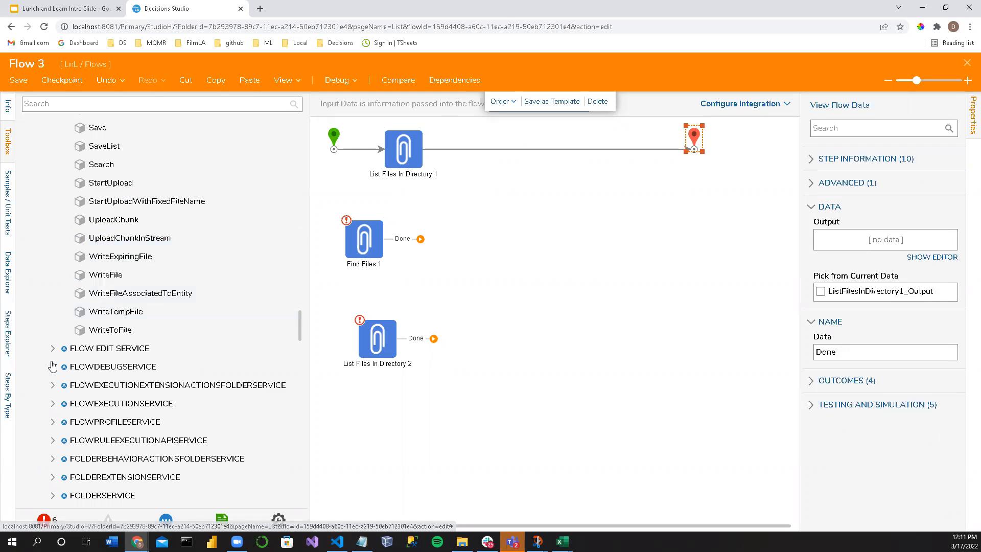
Step: Browse the services below FileReferenceService as far as Modules and return to the FileReferenceService methods
scroll(47, 364, down, 3)
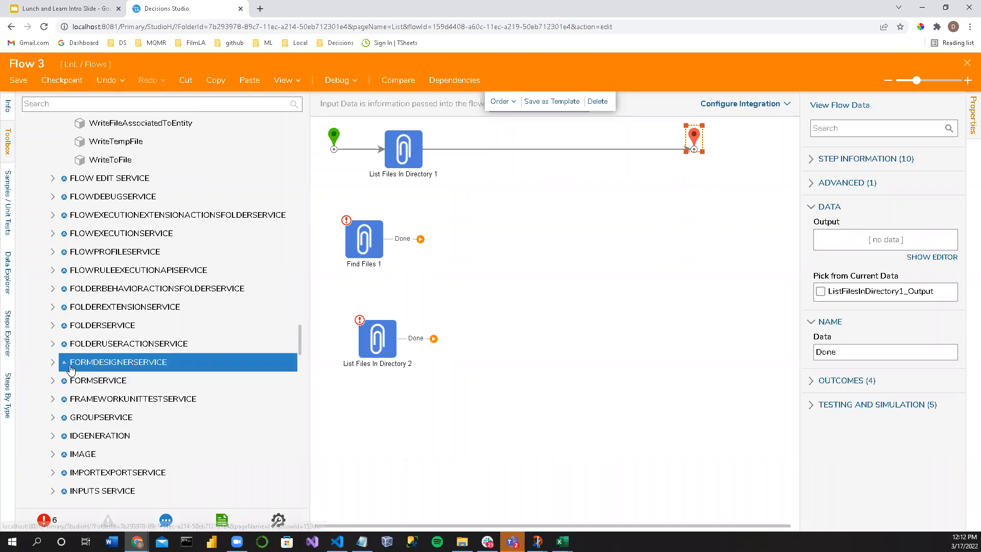
scroll(79, 403, down, 2)
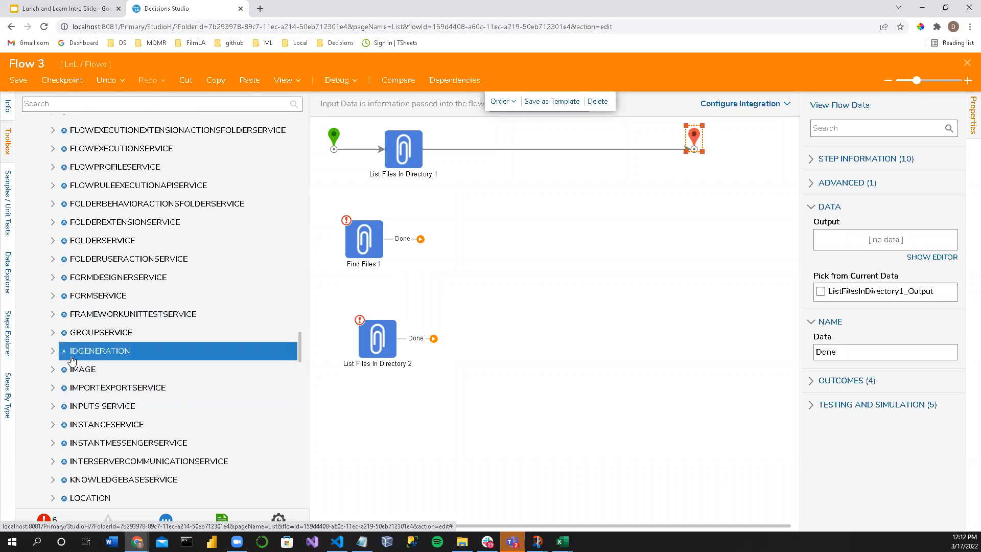
scroll(127, 423, down, 4)
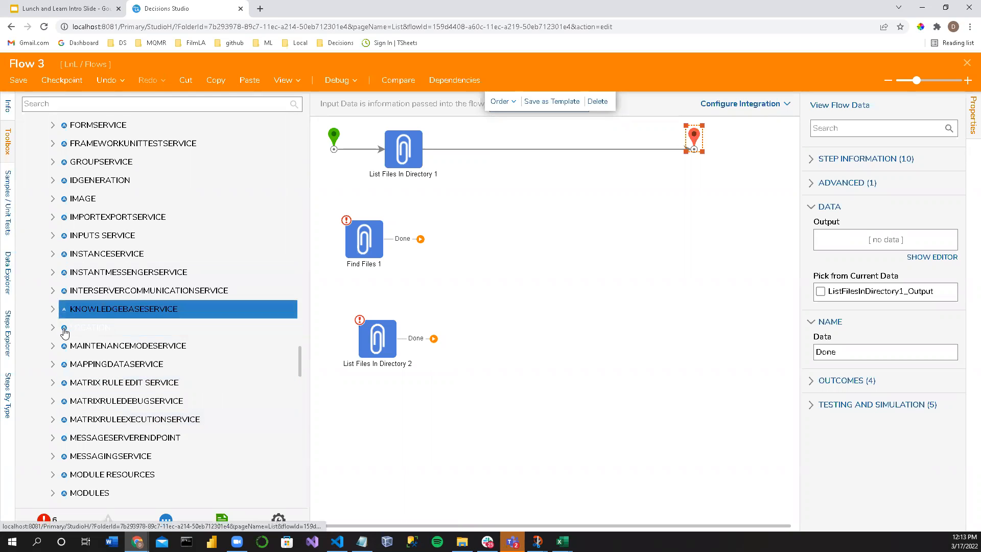
scroll(46, 363, up, 5)
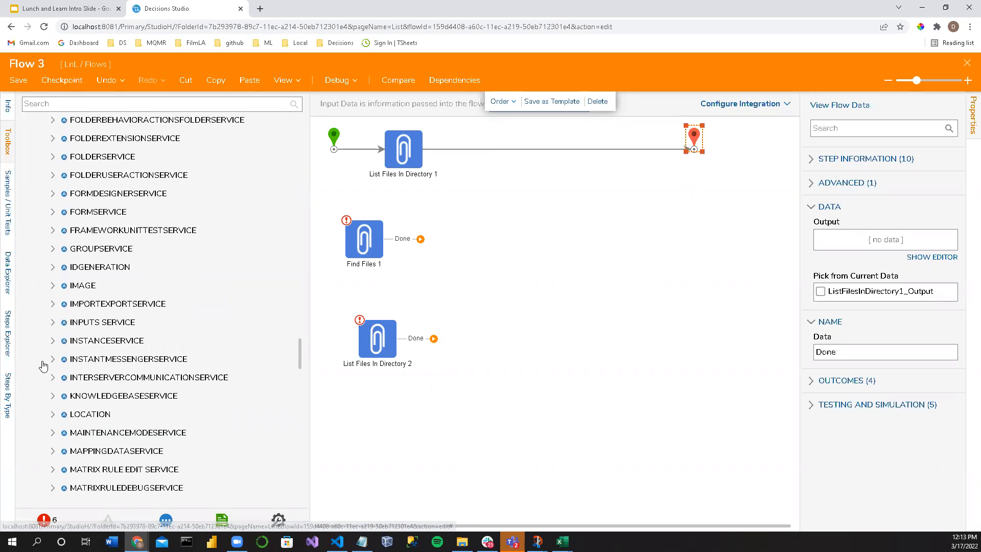
scroll(46, 364, up, 2)
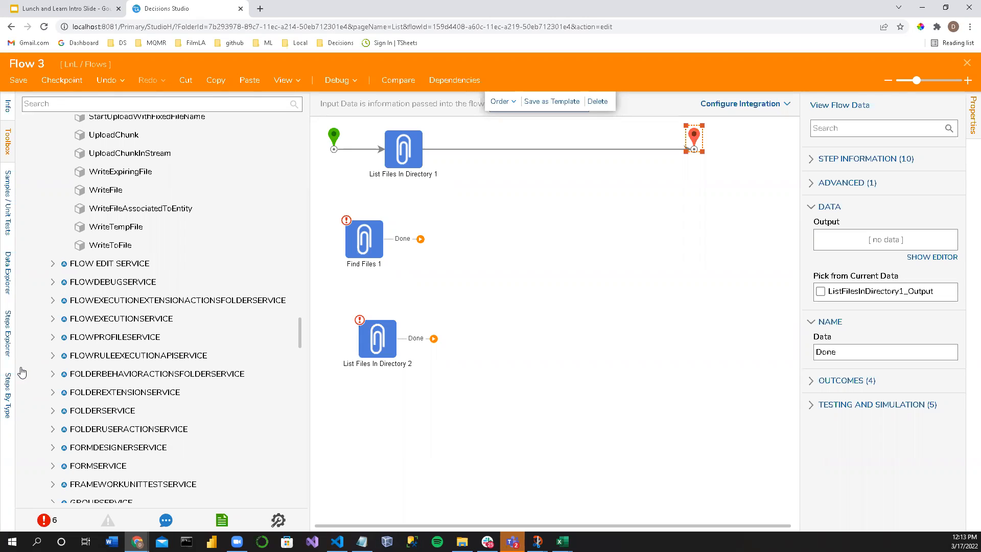
scroll(60, 302, up, 5)
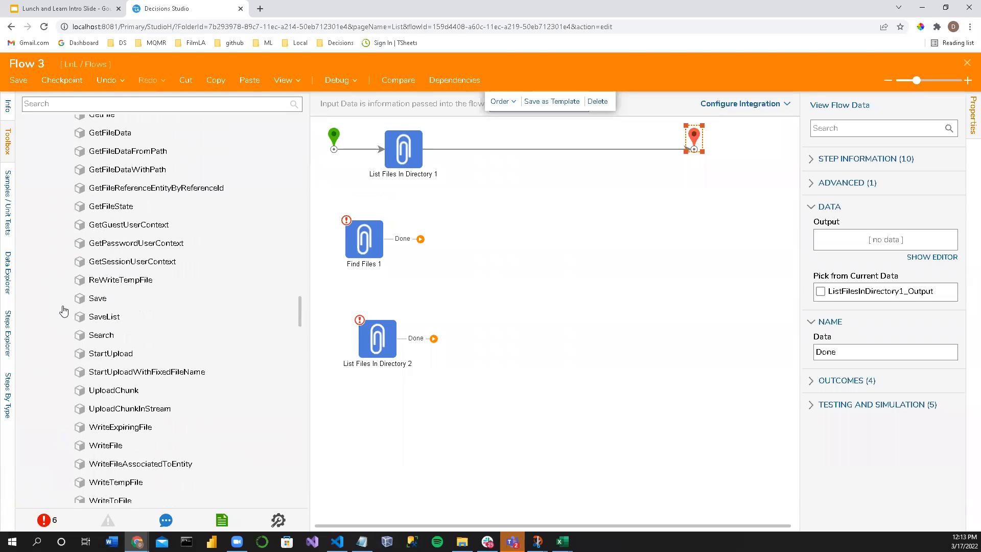
Step: Collapse the FileReferenceService methods and the Internal Services list in the toolbox
scroll(61, 312, up, 2)
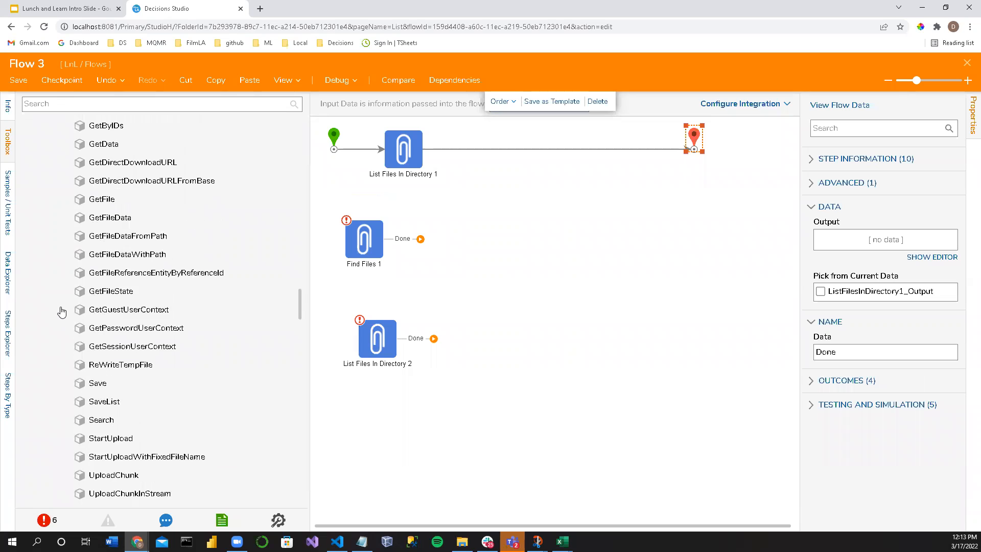
scroll(61, 312, up, 2)
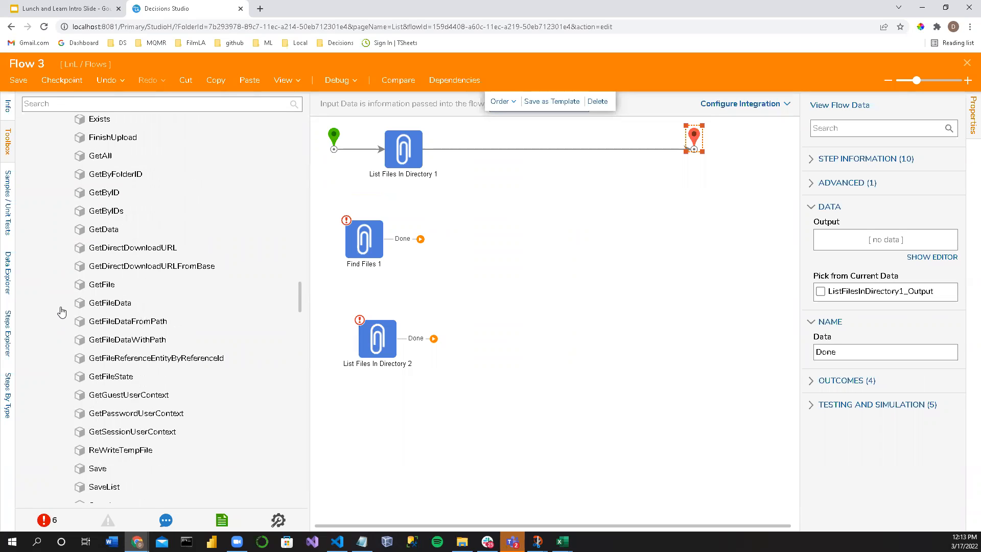
scroll(61, 313, up, 2)
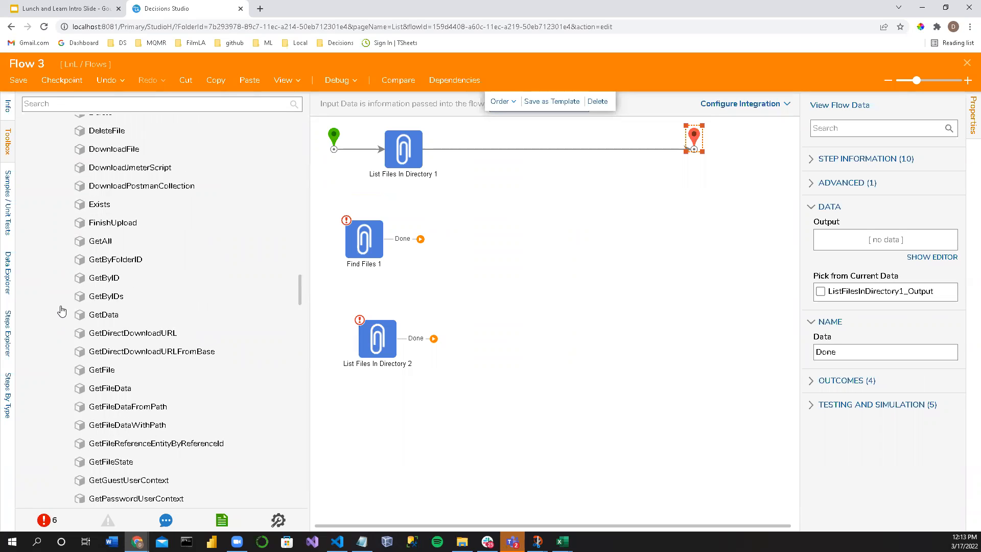
scroll(57, 311, up, 4)
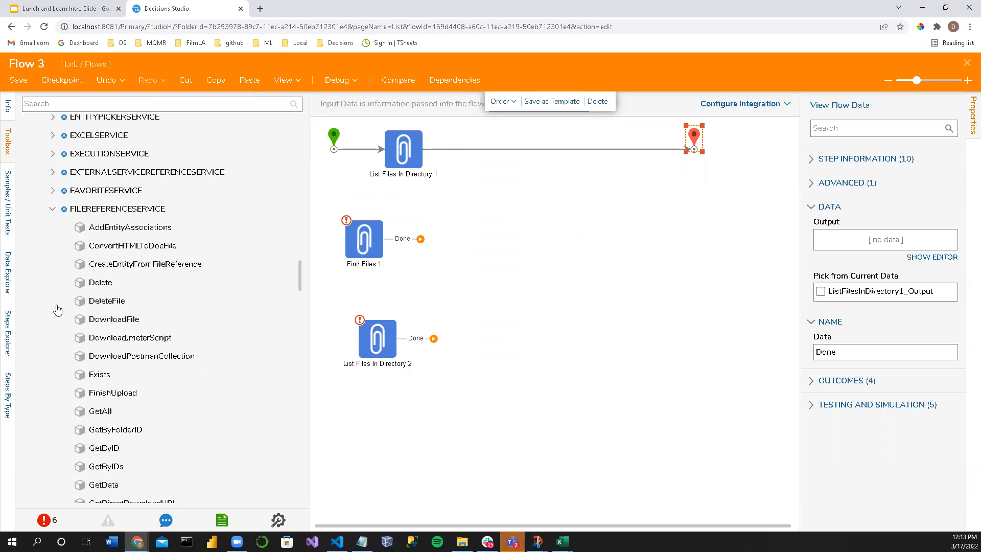
click(53, 209)
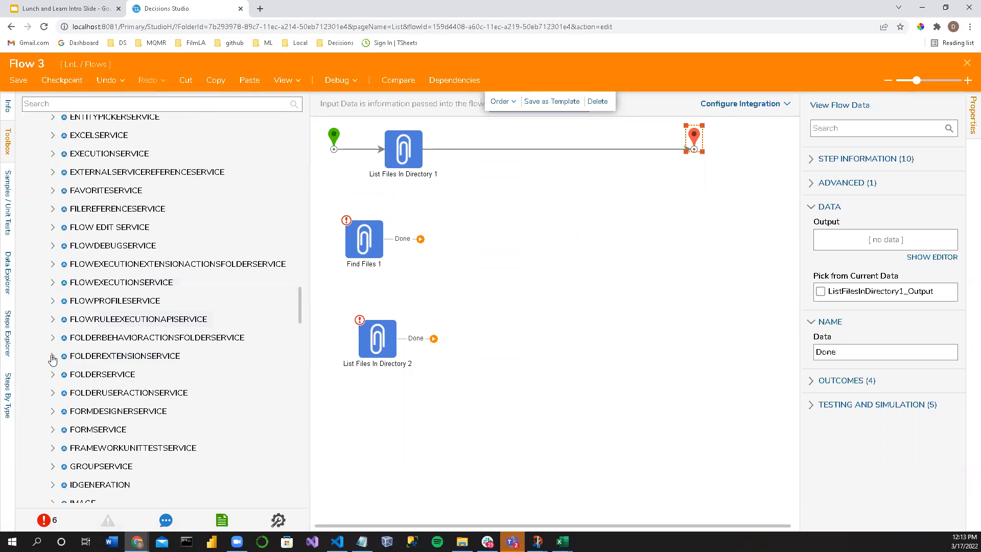
scroll(53, 359, up, 10)
scroll(53, 356, up, 8)
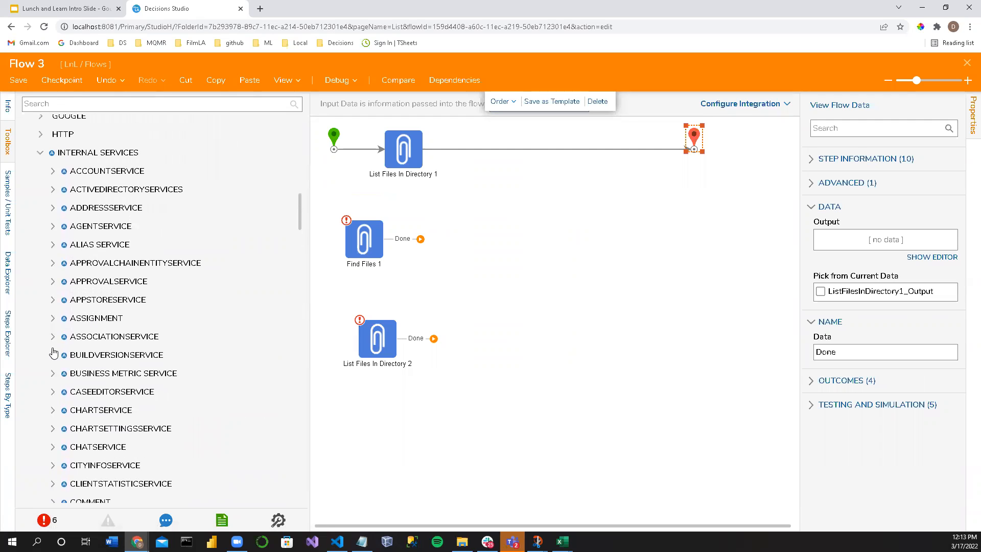
scroll(53, 352, up, 5)
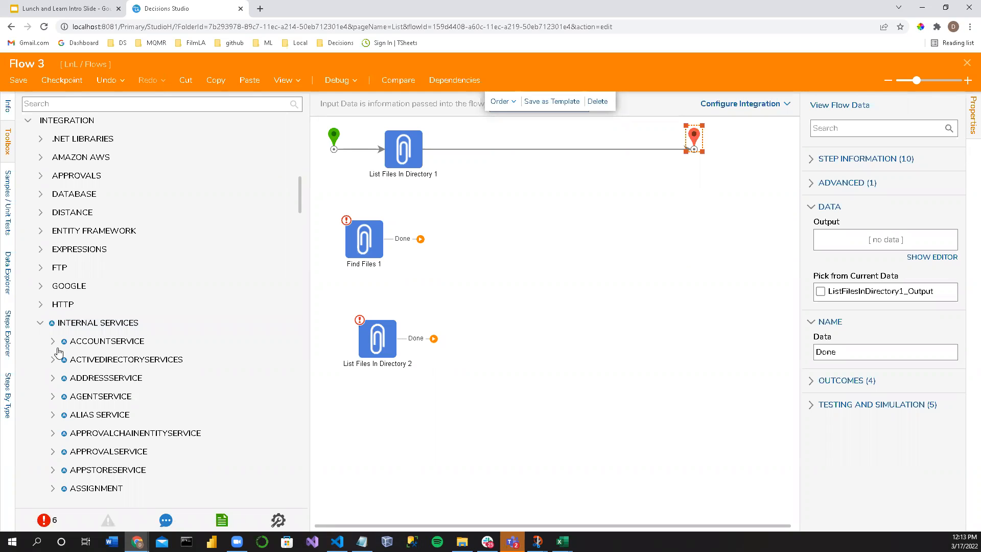
click(40, 323)
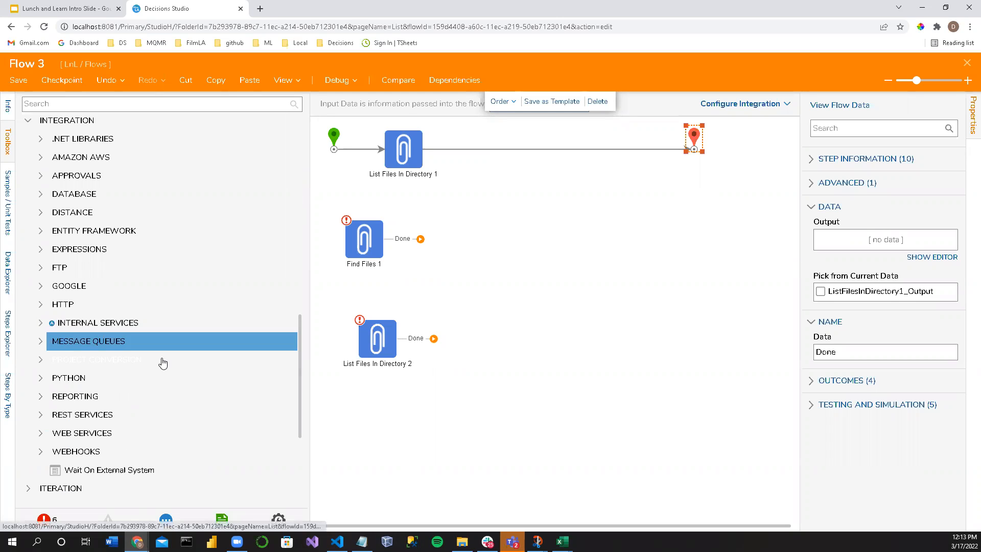
Step: Expand .NET Libraries under Integration and open its DecisionsFramework library
scroll(162, 362, up, 2)
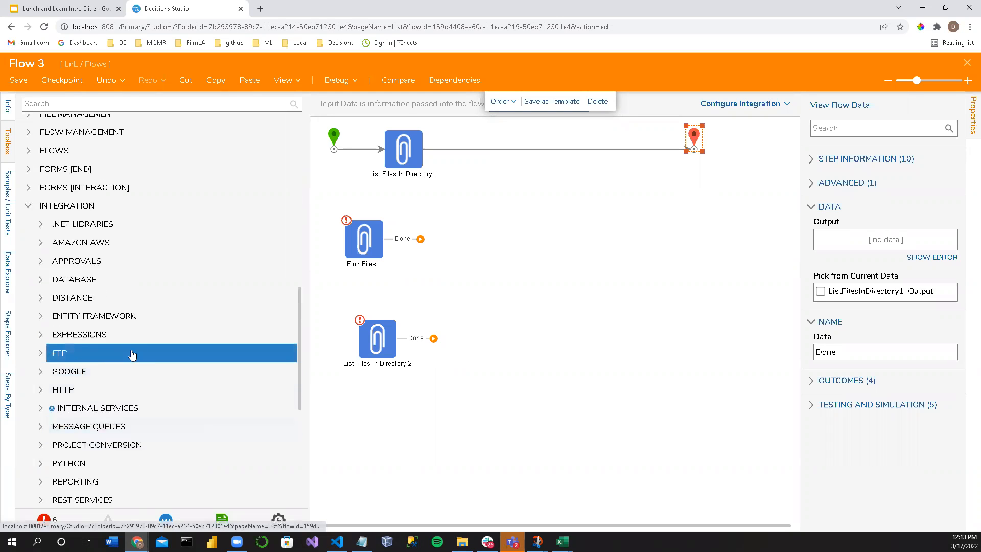
click(41, 224)
click(153, 381)
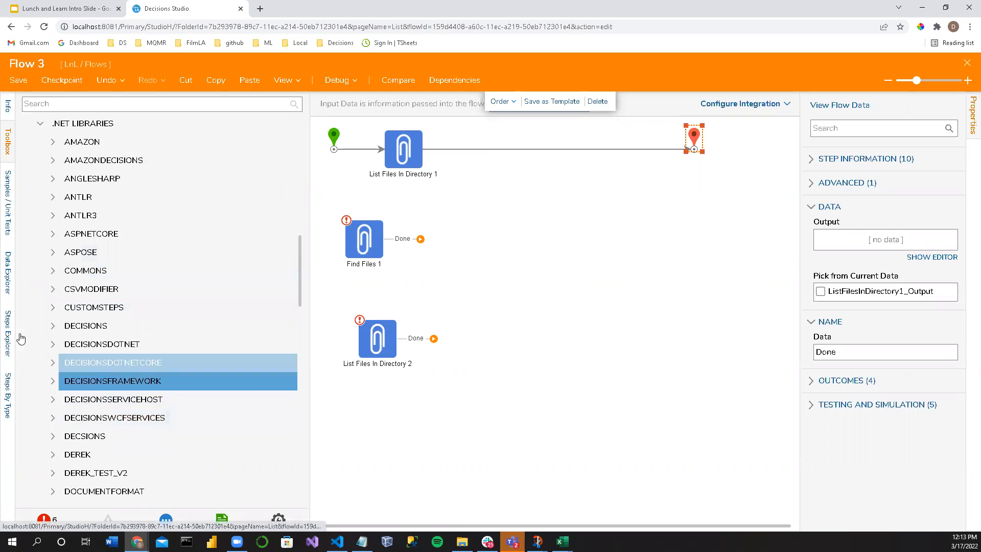
scroll(164, 378, down, 2)
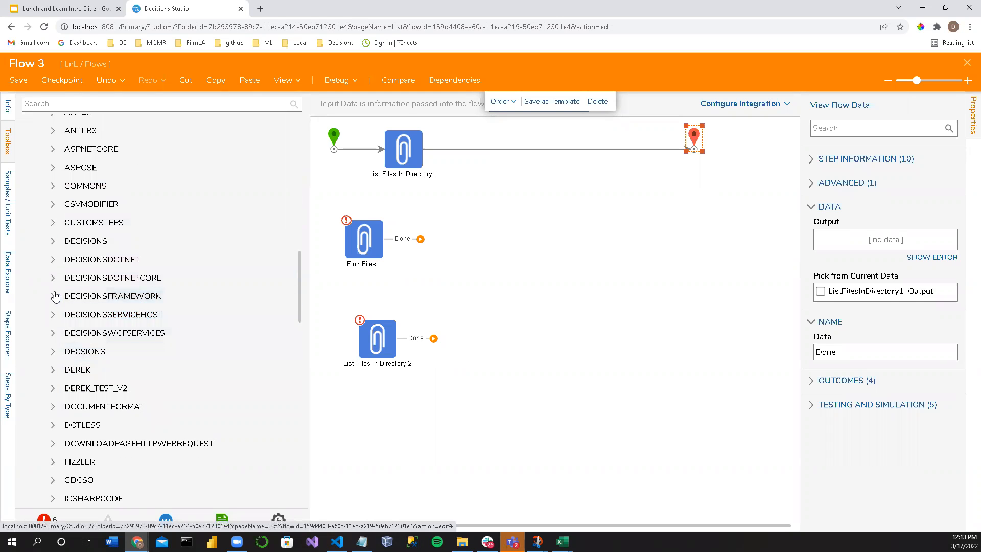
click(56, 297)
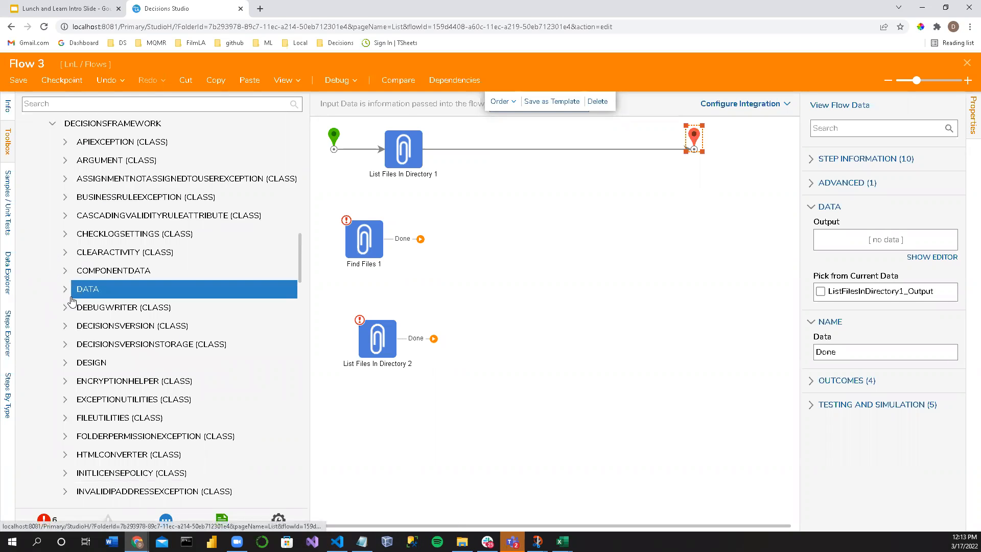
Step: Look through the DecisionsFramework classes, past FileUtilities and ProjectConversionService to the thread job classes
scroll(87, 332, down, 2)
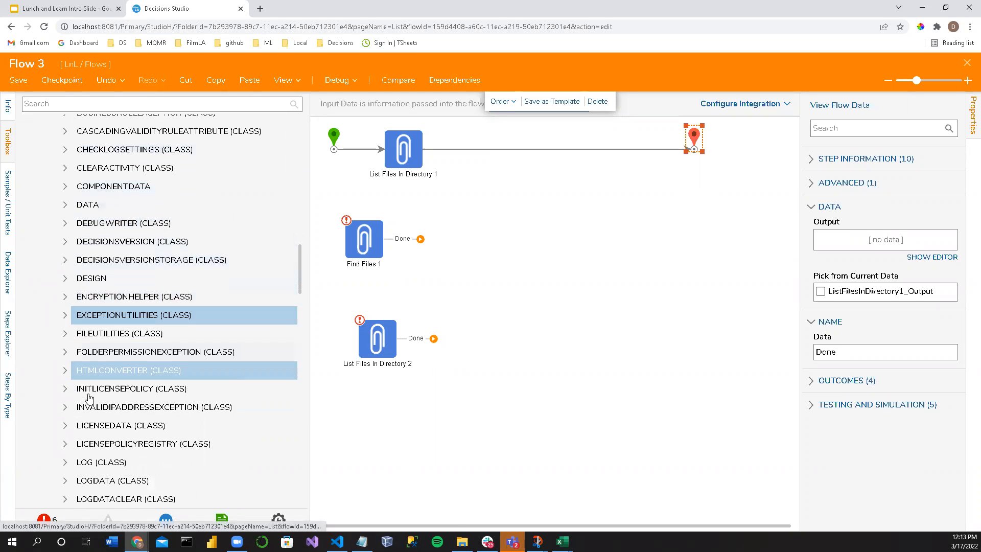
click(113, 367)
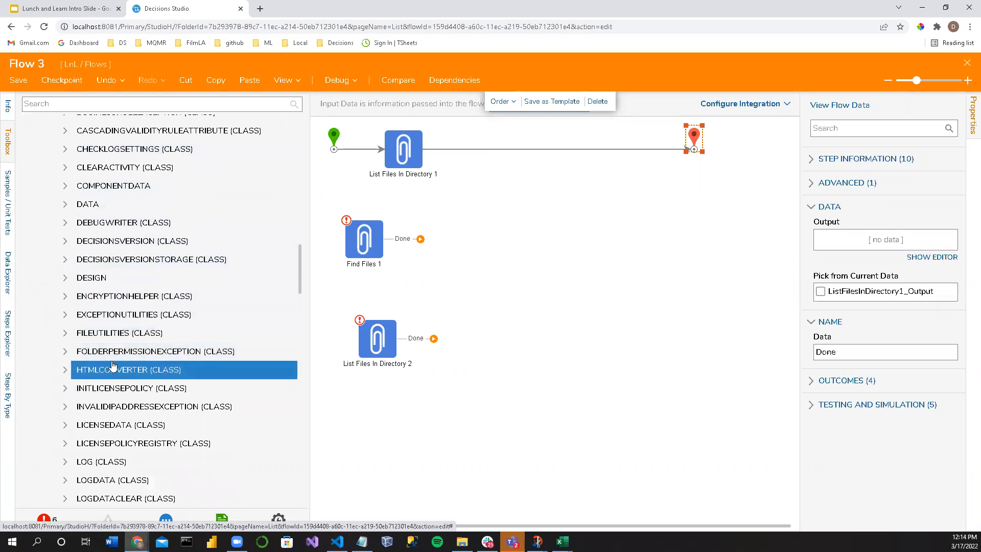
scroll(114, 411, down, 4)
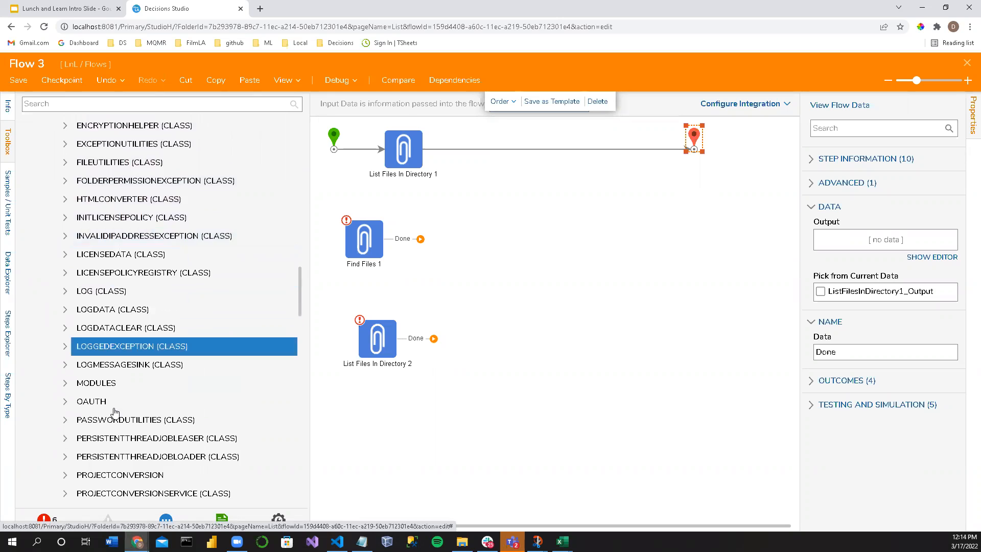
scroll(114, 411, down, 2)
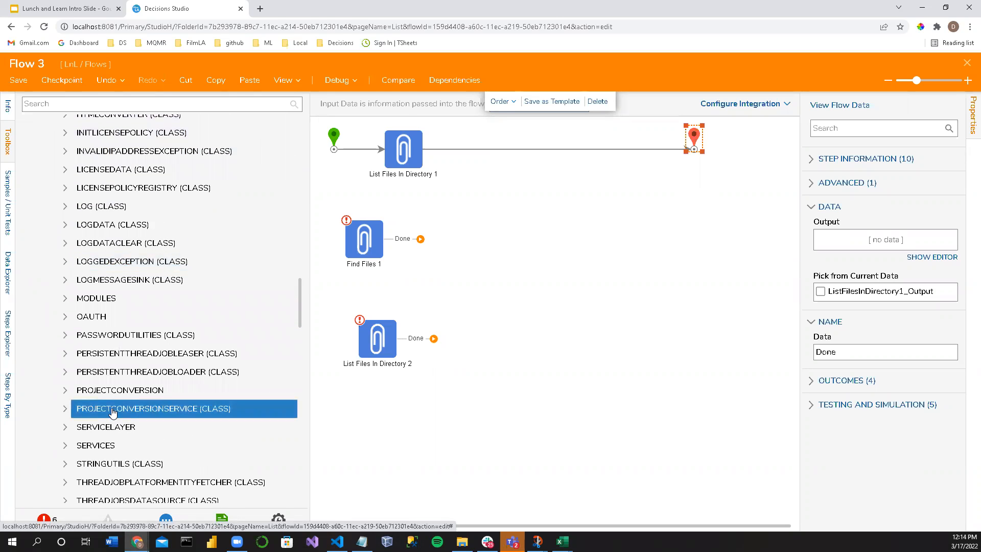
scroll(113, 411, up, 10)
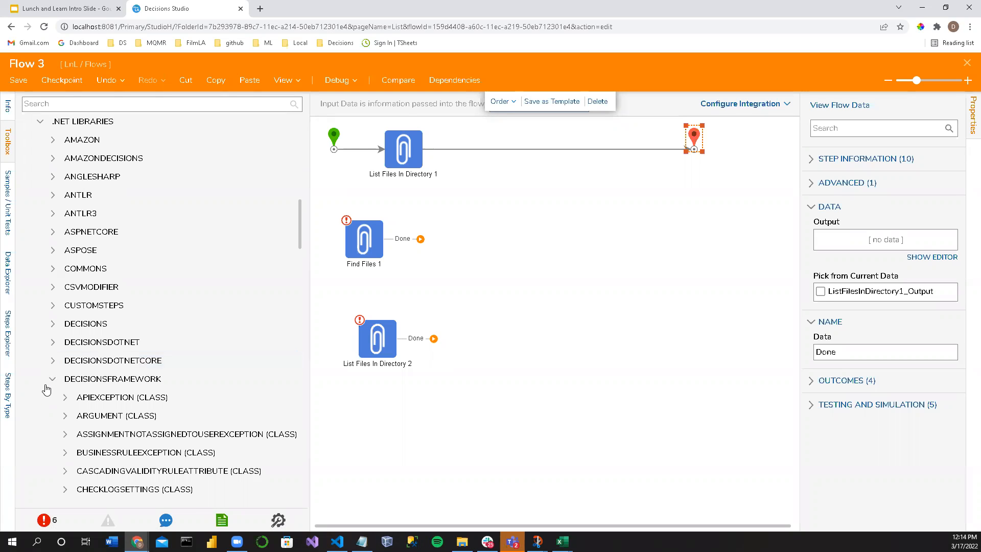
Step: Collapse the DecisionsFramework library and the .NET Libraries category
click(54, 382)
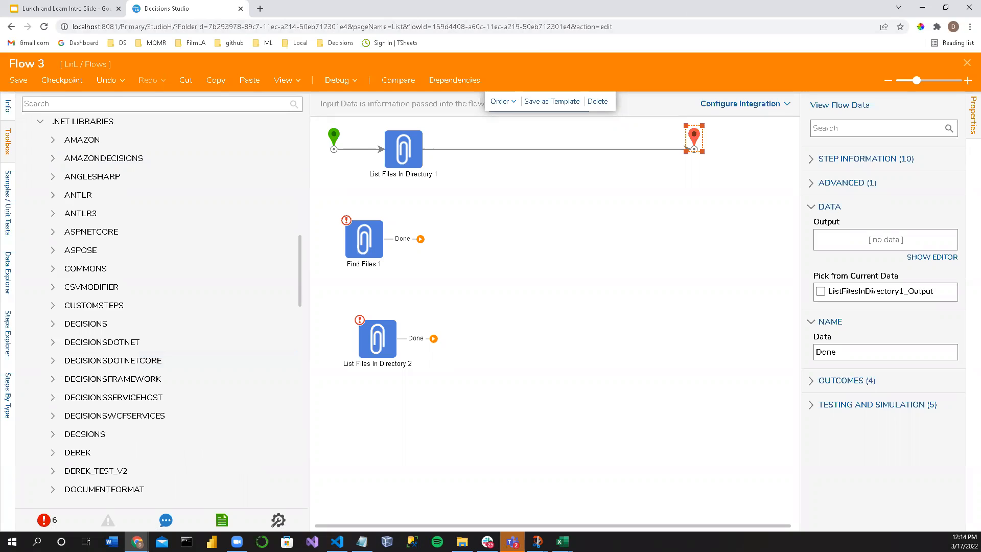
key(alt+Tab)
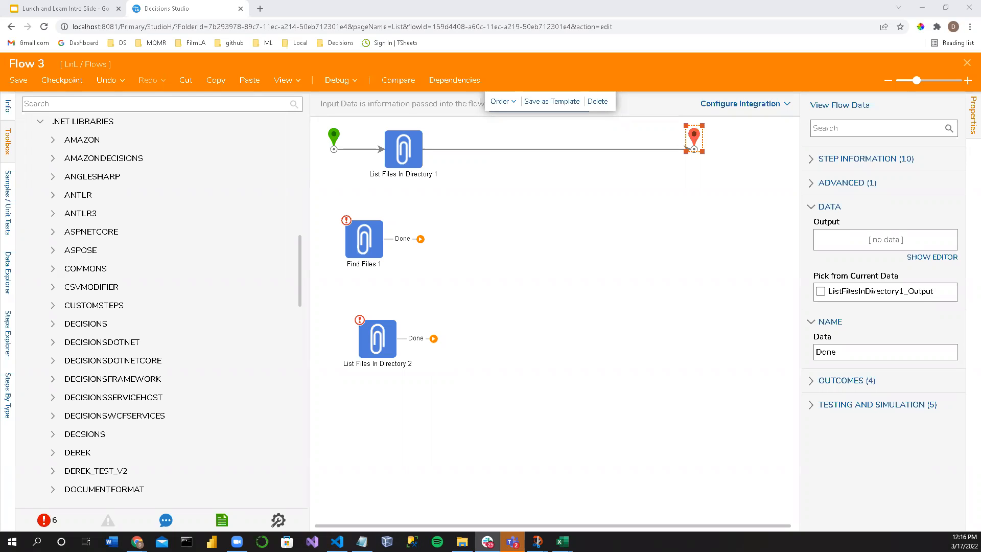
scroll(153, 267, up, 3)
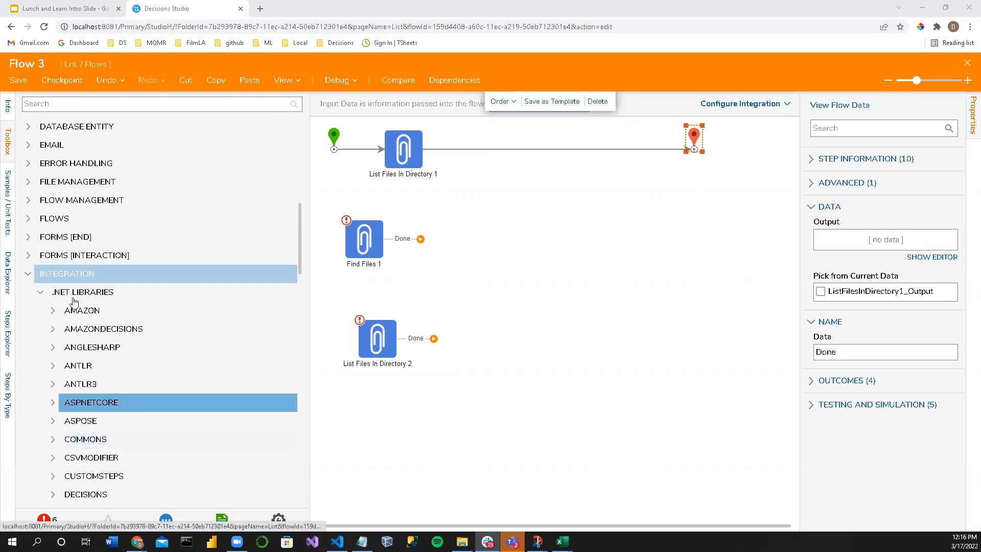
click(40, 295)
Step: Delete the two unconnected steps, Find Files 1 and List Files In Directory 2, from the flow
click(483, 273)
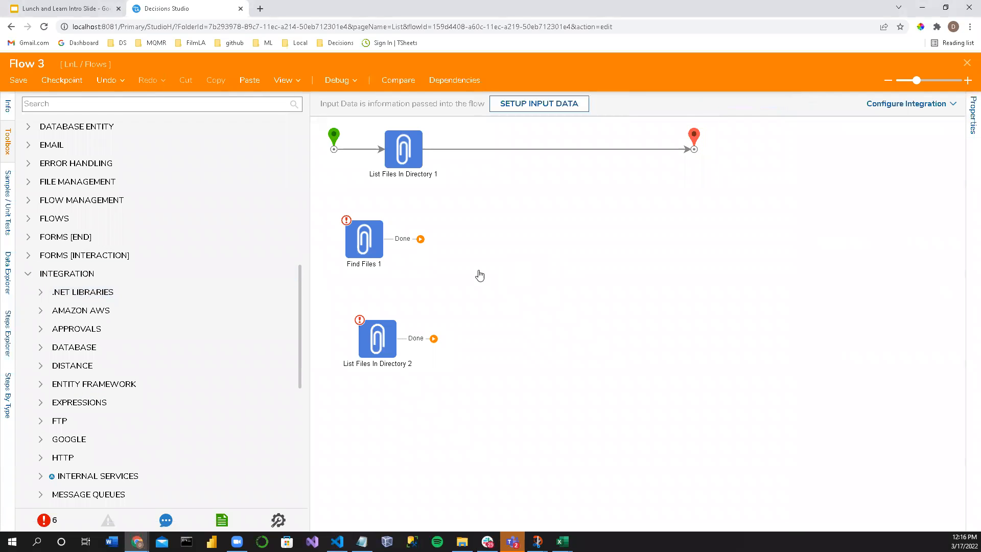
drag(340, 212, 428, 394)
key(Delete)
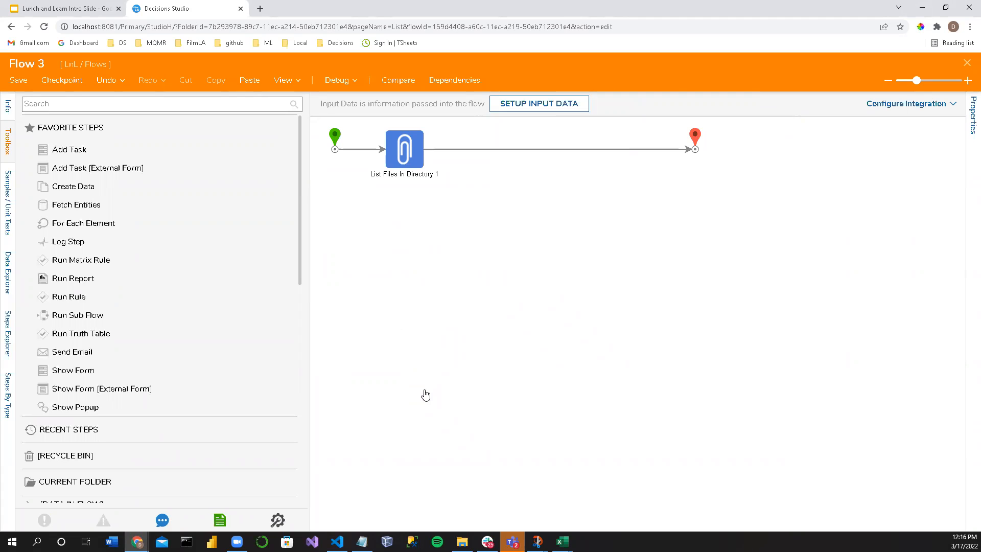
Step: Show the properties of the remaining List Files In Directory step and narrow the toolbox to widen the flow canvas
click(405, 158)
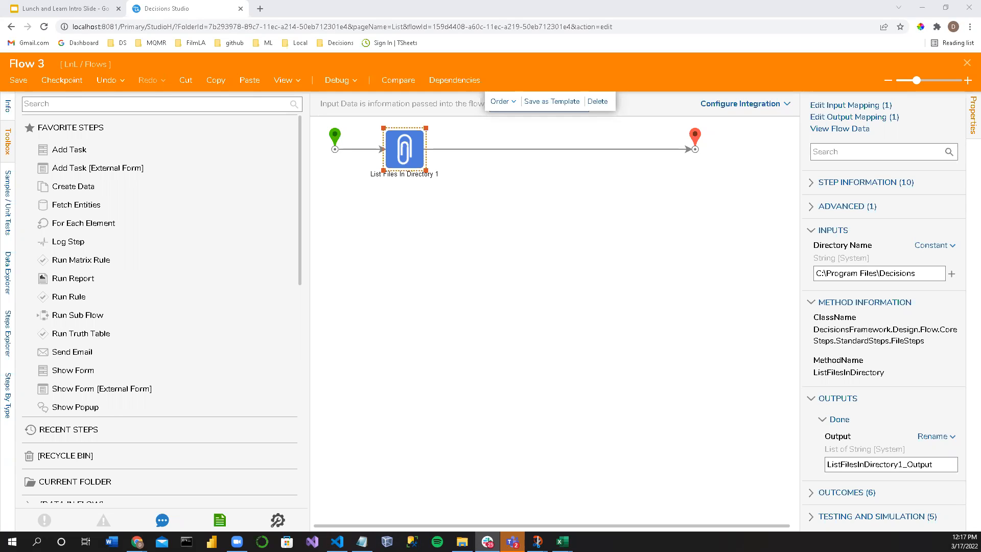
scroll(103, 284, down, 10)
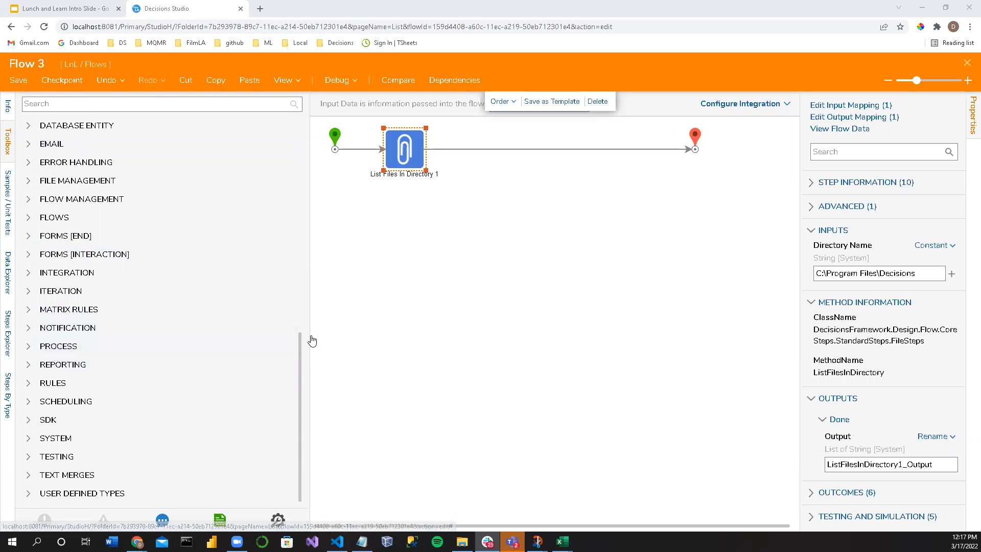
drag(309, 336, 244, 327)
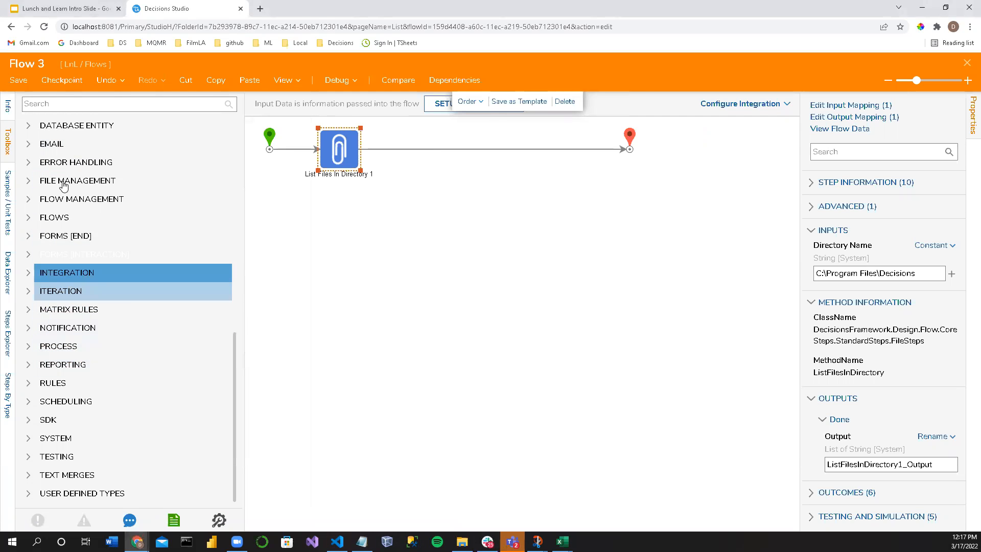
Step: Search the toolbox for "File" and show the flow's own properties with no step selected
click(54, 100)
text(File)
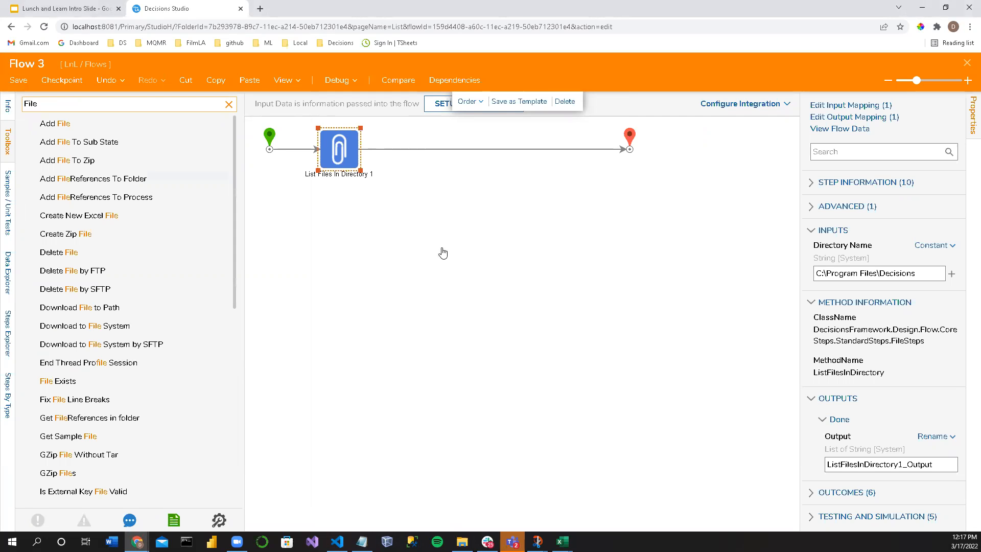
click(403, 257)
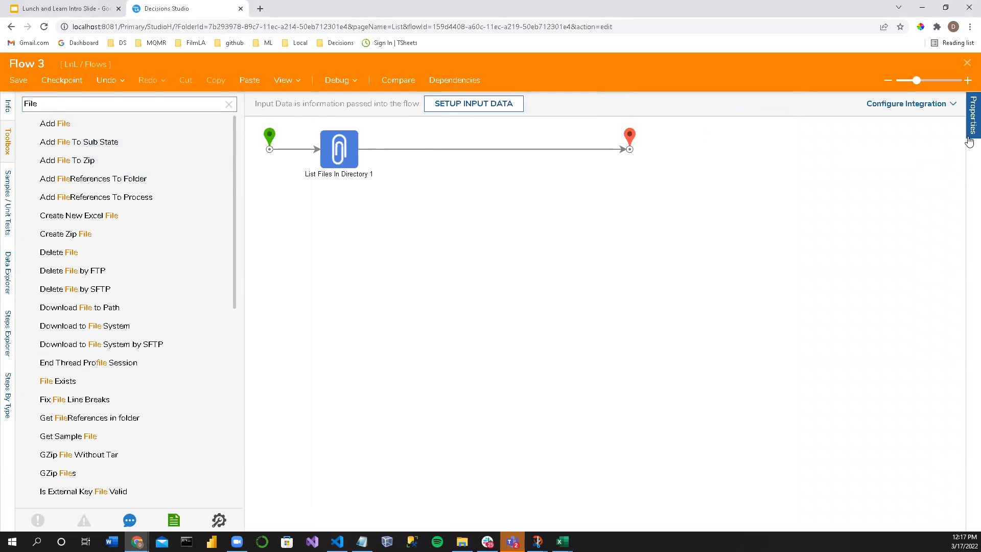
click(964, 152)
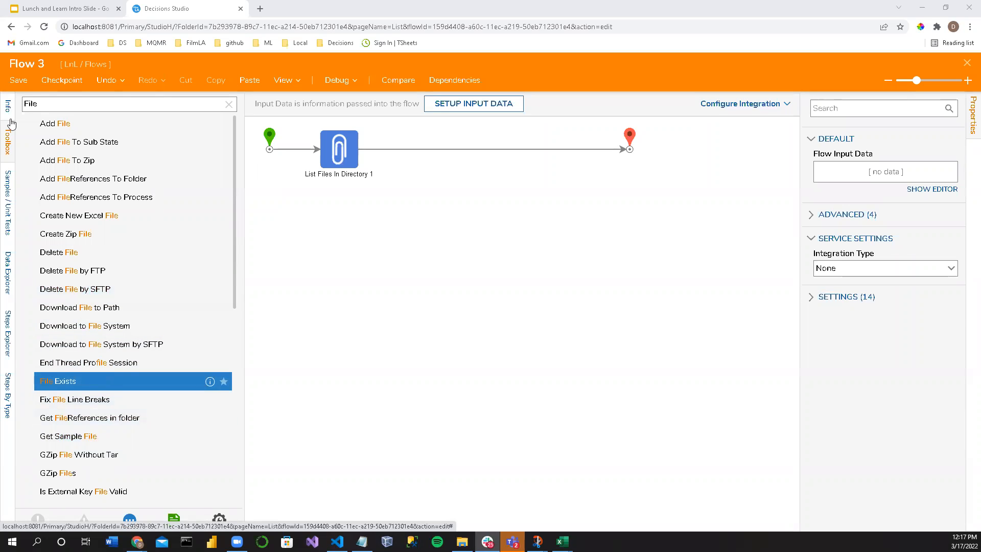
Step: Clear the toolbox search and expand the Integration category
click(66, 103)
click(228, 105)
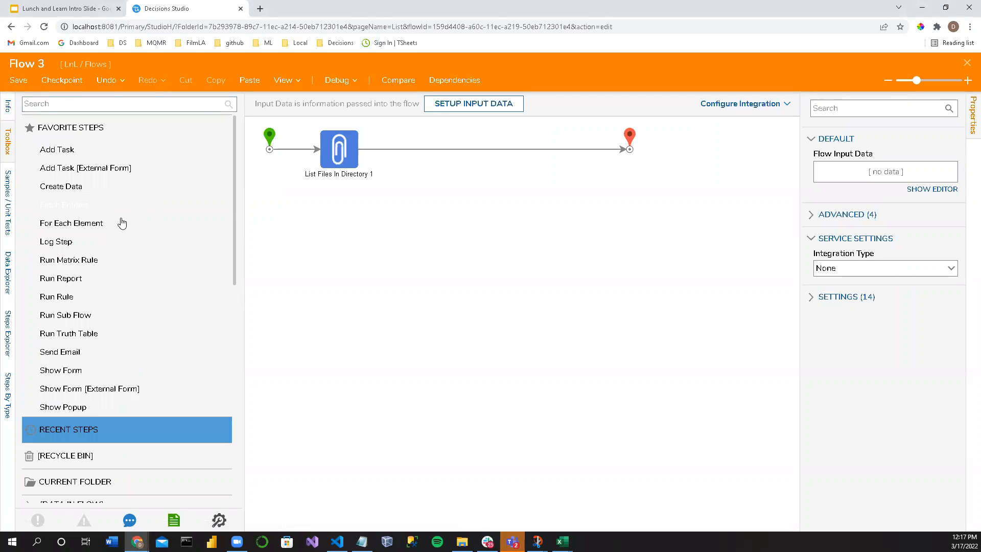
scroll(77, 358, down, 10)
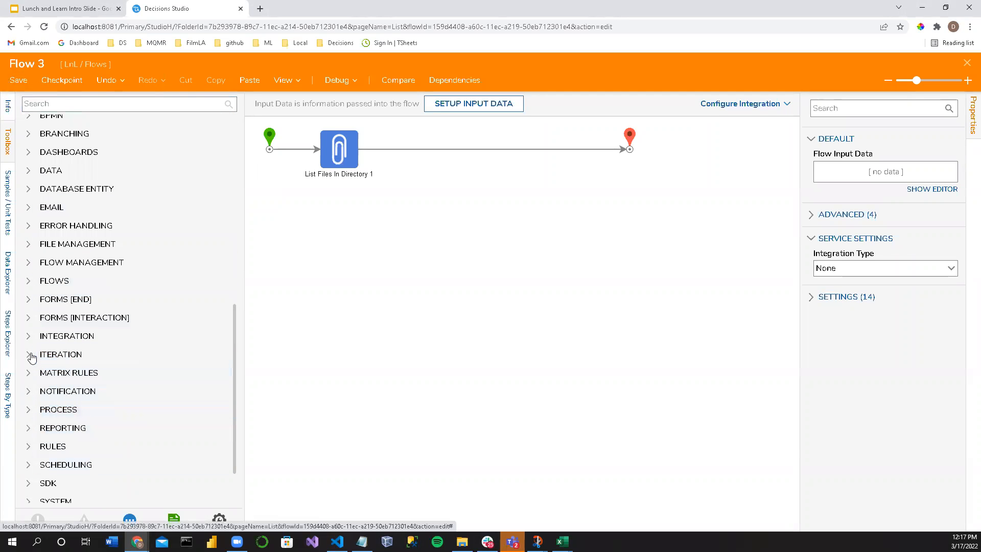
click(30, 337)
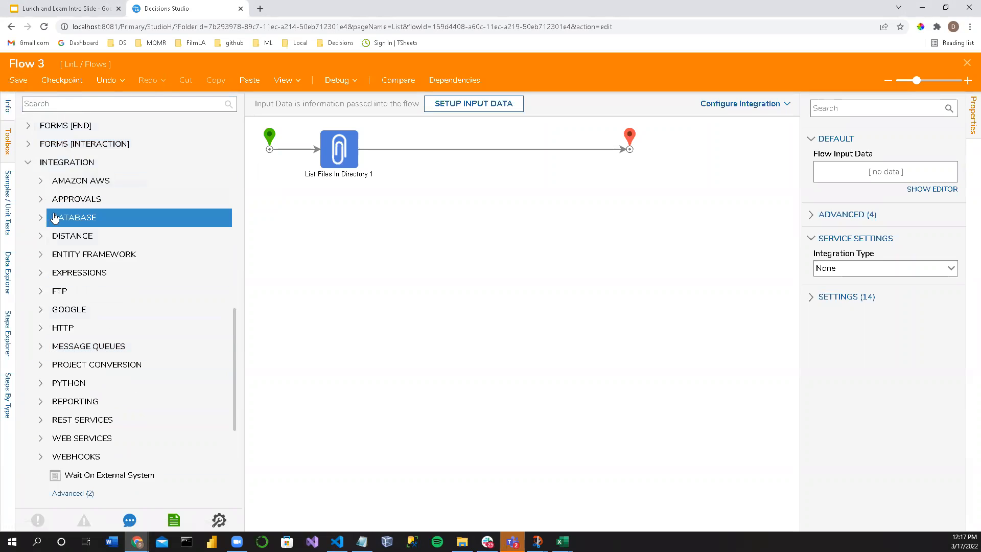
Step: Reveal the advanced entries of Integration and .NET Libraries, and browse the libraries as far as ICSharpCode
scroll(80, 414, down, 2)
scroll(77, 409, up, 5)
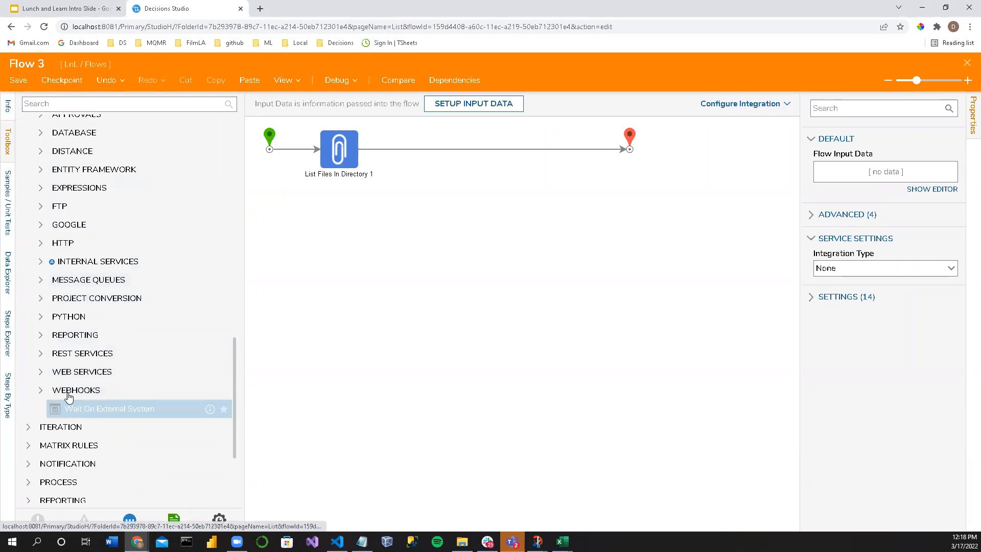
click(40, 309)
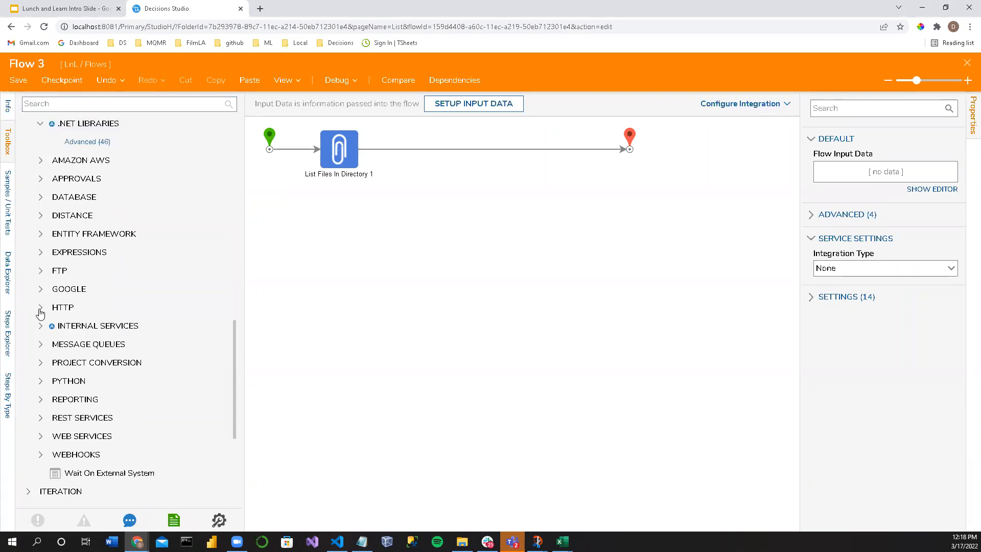
click(87, 142)
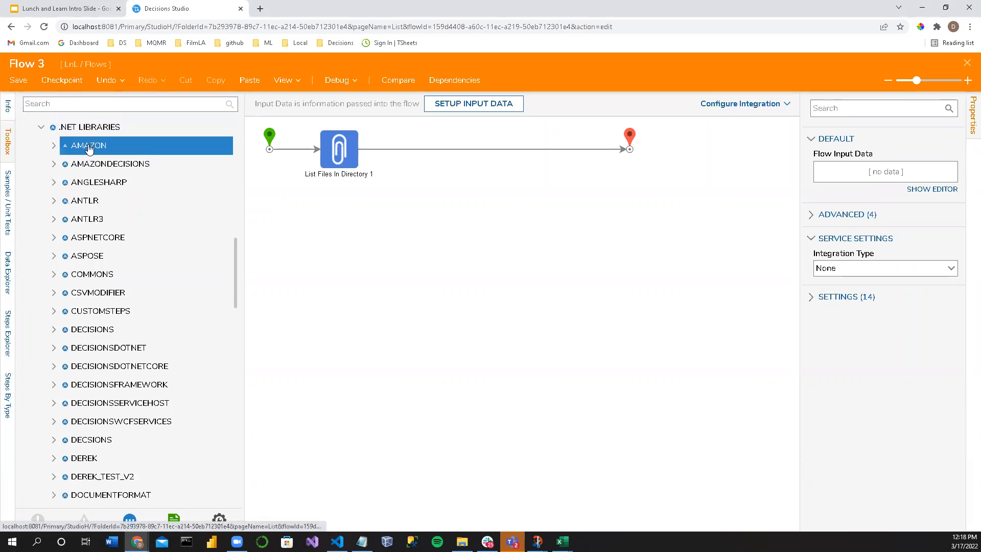
scroll(102, 235, up, 3)
scroll(122, 327, down, 2)
scroll(128, 323, down, 3)
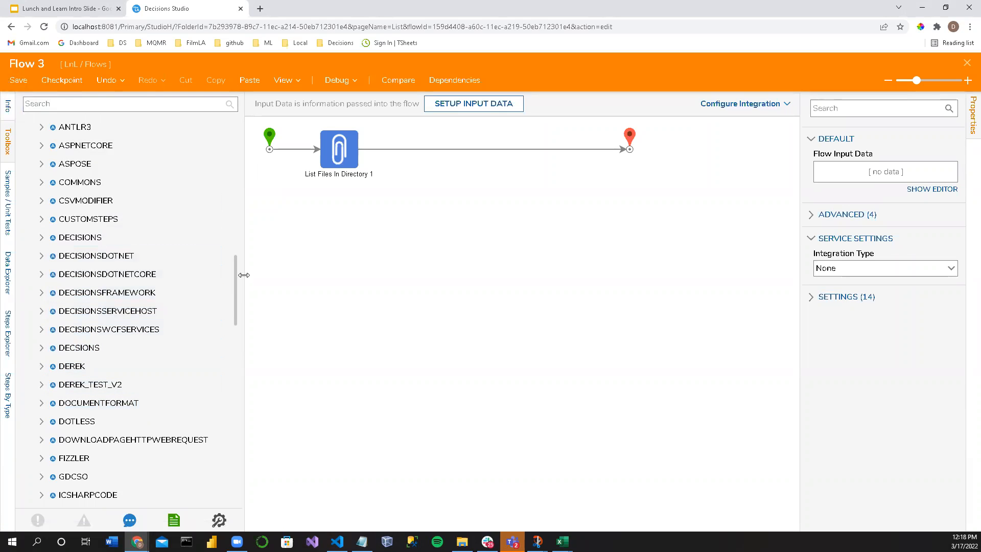
Step: Widen the toolbox and look through the remaining .NET libraries down to XMLSCHEMACLASSGENERATOR and the other Integration groups
drag(241, 282, 278, 281)
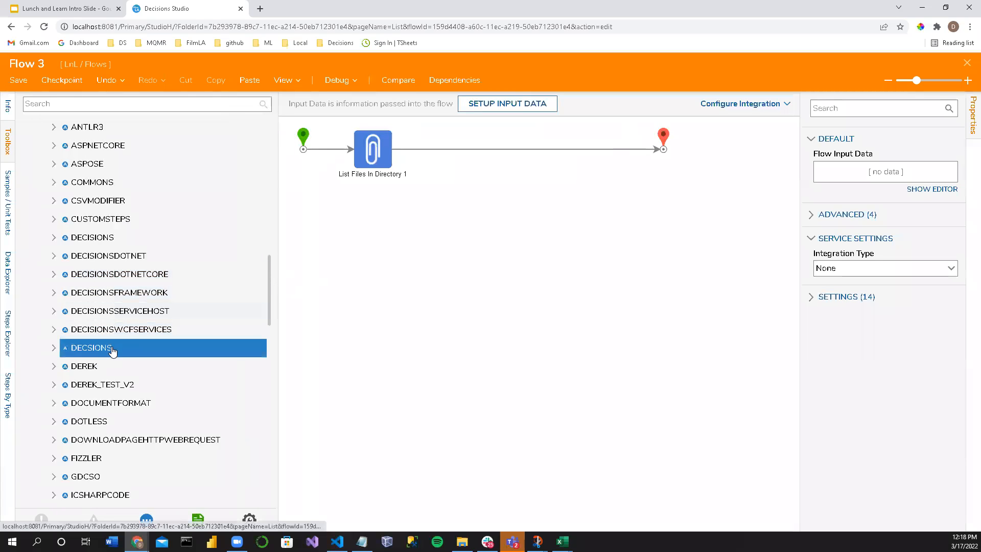
scroll(104, 350, down, 5)
scroll(104, 350, down, 3)
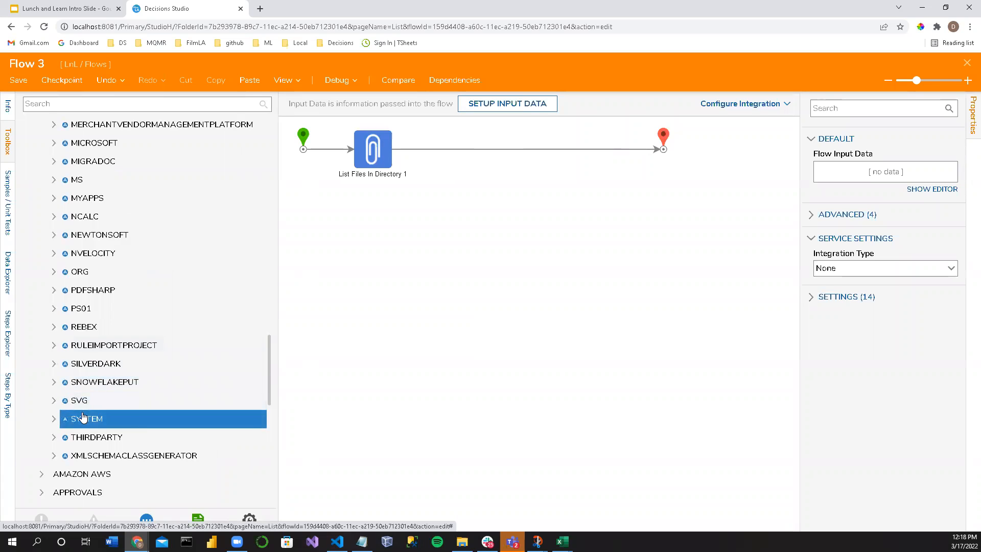
scroll(58, 452, down, 3)
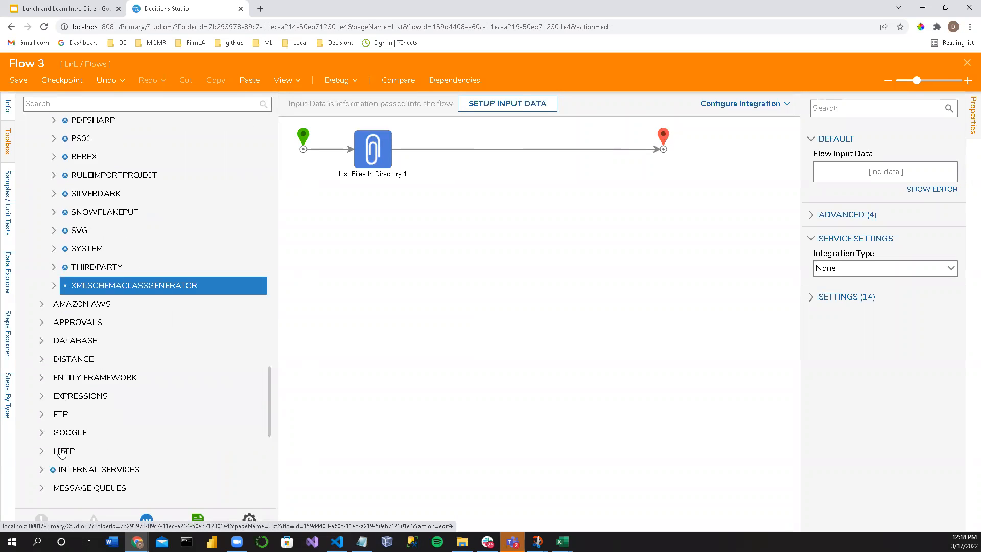
scroll(59, 447, up, 3)
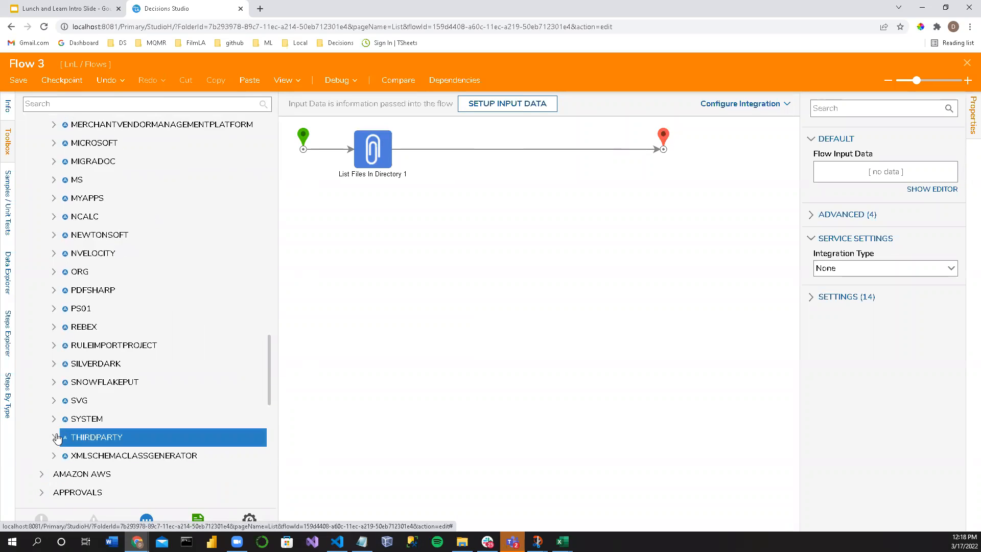
scroll(55, 378, up, 3)
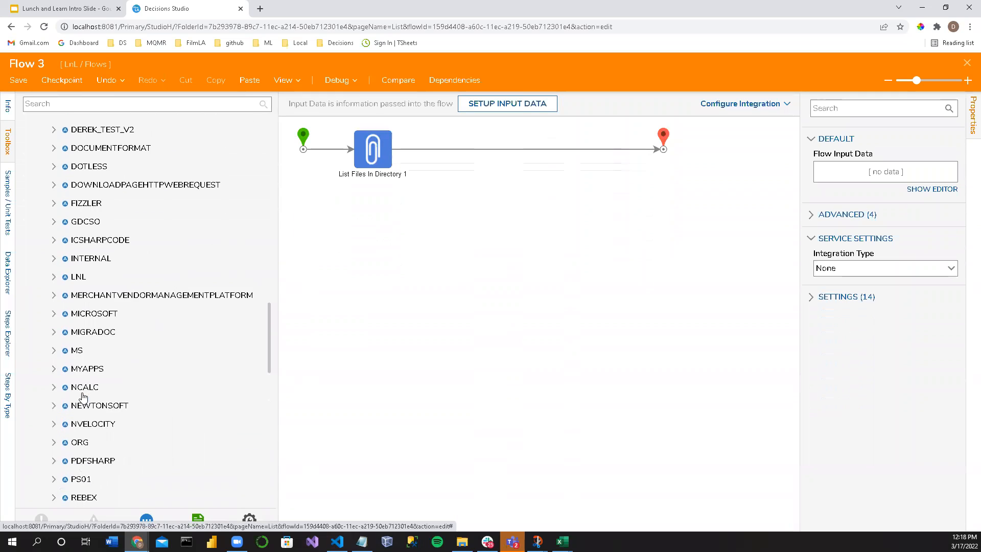
Step: Expand the MICROSOFT library and its VISUALBASIC namespace, and widen the toolbox slightly to read the class names
click(54, 318)
scroll(73, 317, down, 2)
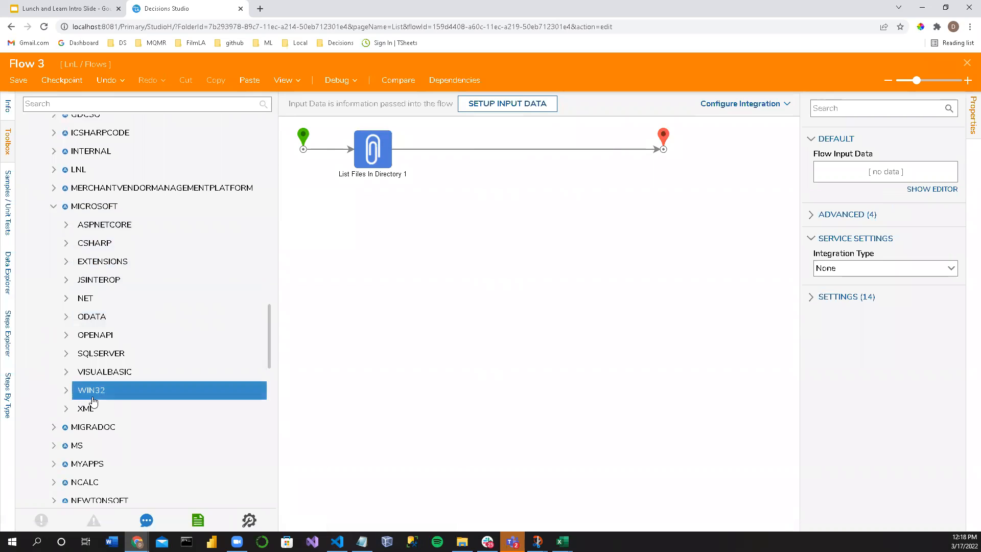
click(97, 371)
scroll(200, 203, up, 2)
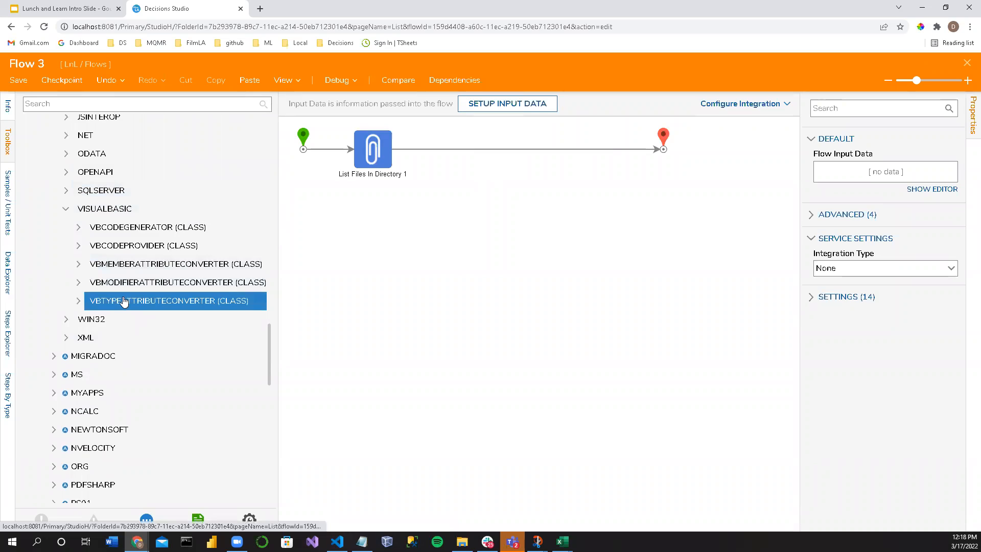
drag(284, 270, 295, 269)
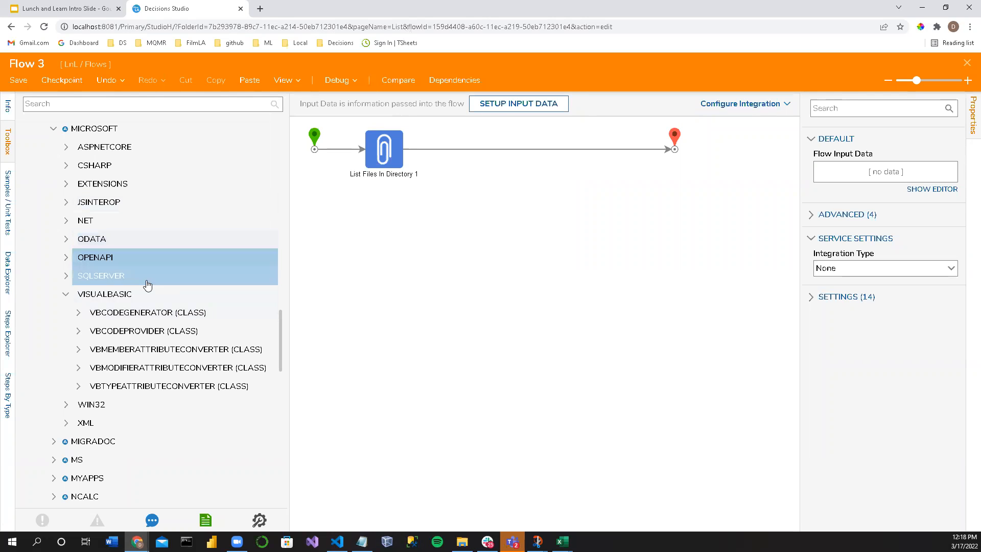
Step: Collapse VISUALBASIC and expand the ASPNETCORE namespace under MICROSOFT to look through its entries
click(61, 298)
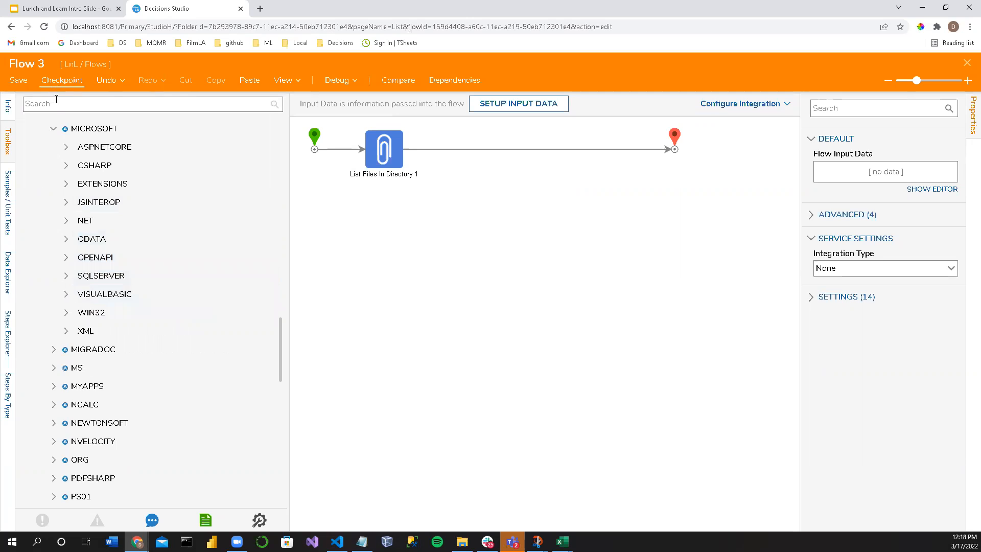
click(69, 148)
scroll(66, 201, down, 2)
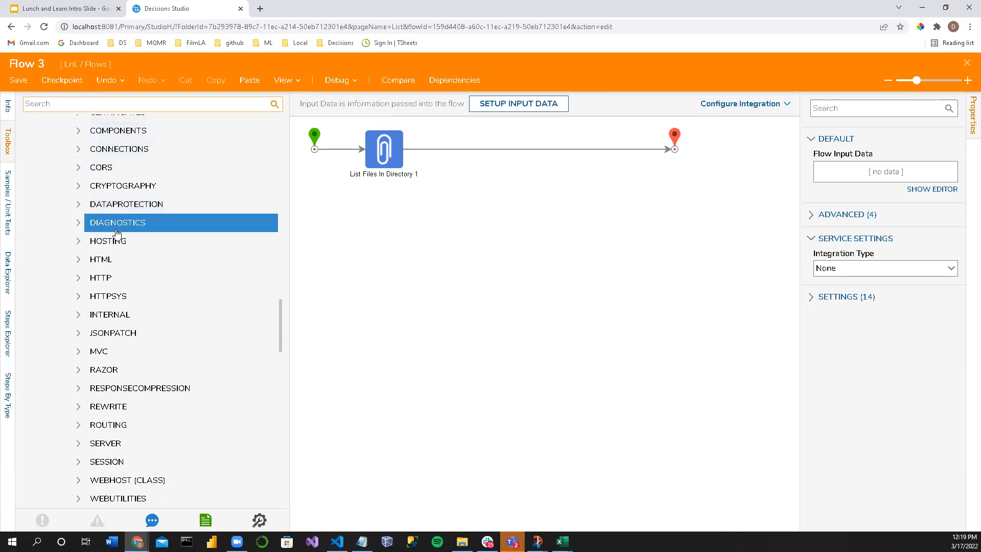
Step: Search the toolbox for "File" and look through the matching file steps
scroll(117, 234, up, 5)
text(File)
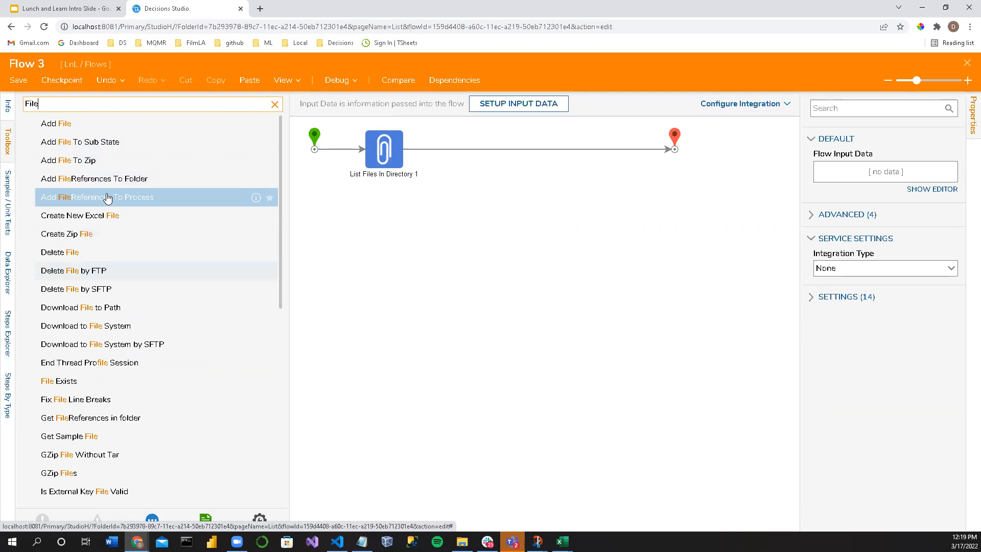
scroll(118, 235, down, 2)
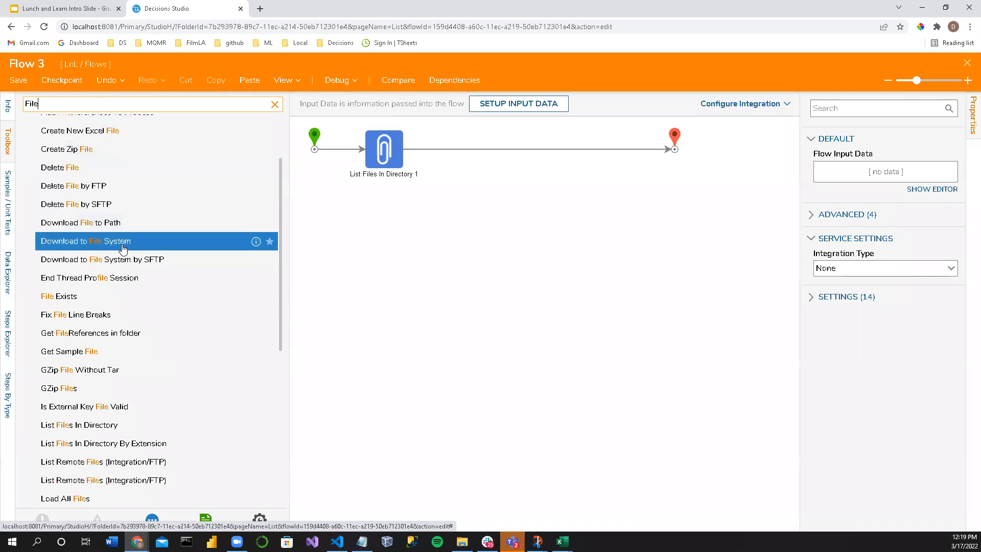
scroll(127, 269, down, 4)
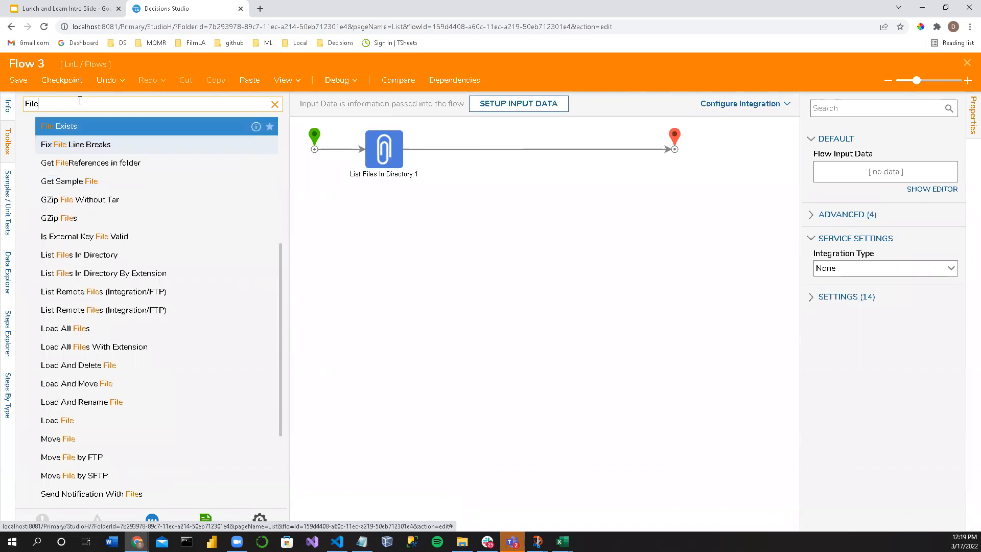
Step: Search the toolbox for "Copy" steps and clear the search
key(ctrl+a)
text(C)
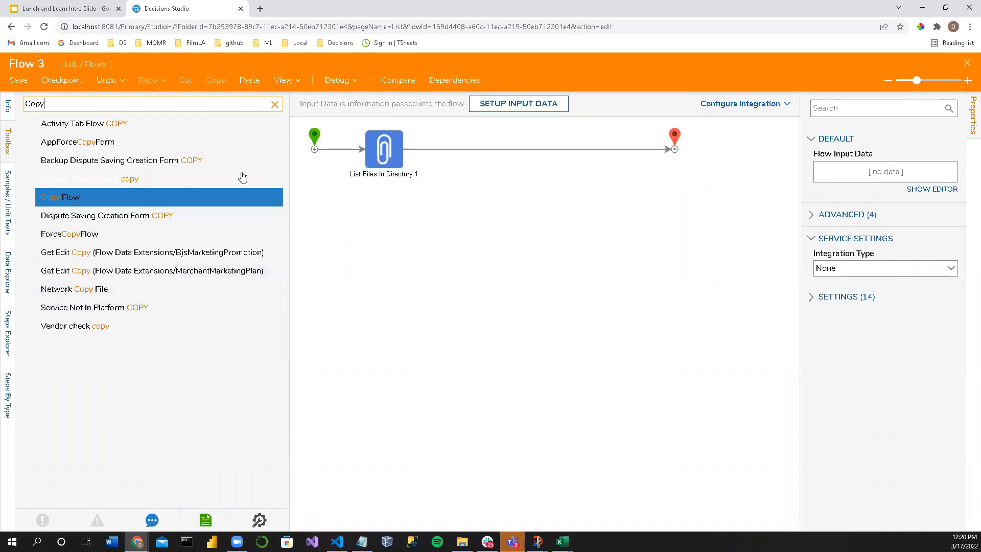
click(272, 105)
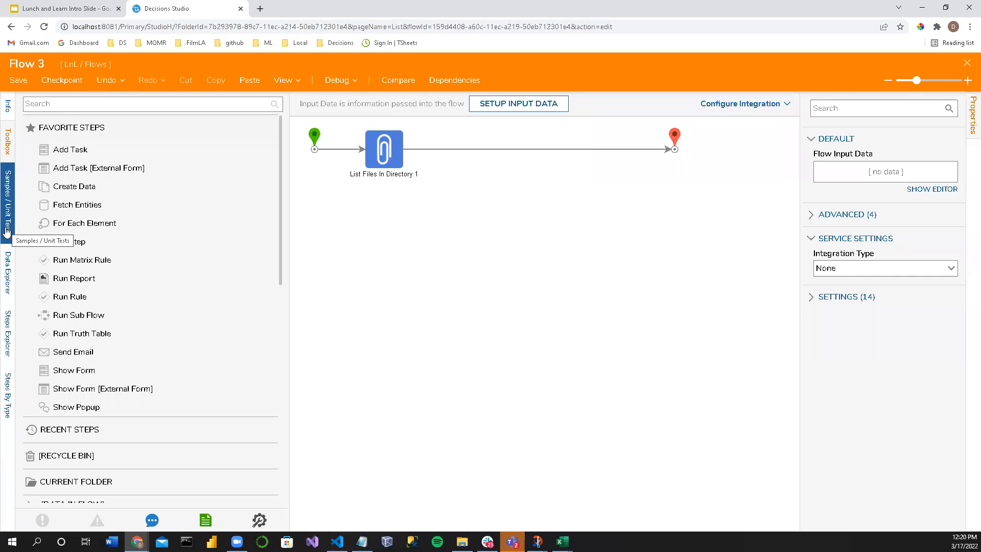
Step: Narrow the toolbox and expand [DATA IN FLOW] down to the contents of LISTFILESINDIRECTORY1_OUTPUT
drag(290, 257, 272, 260)
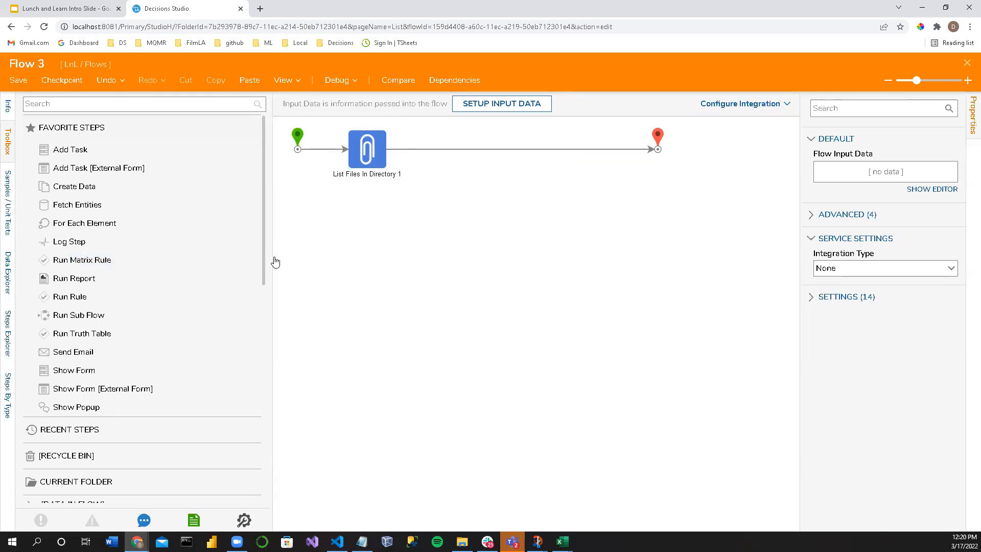
scroll(220, 279, down, 2)
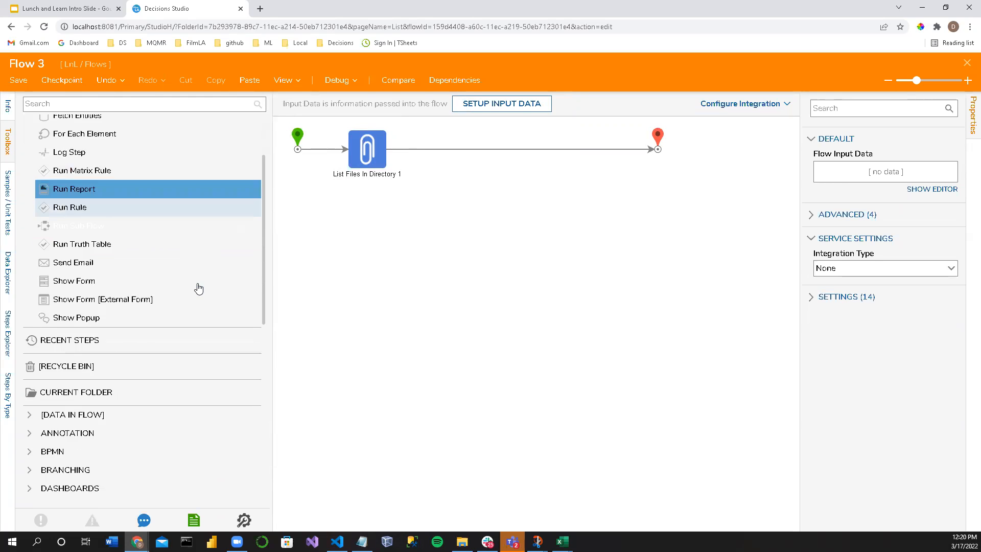
scroll(143, 347, up, 2)
scroll(149, 366, down, 5)
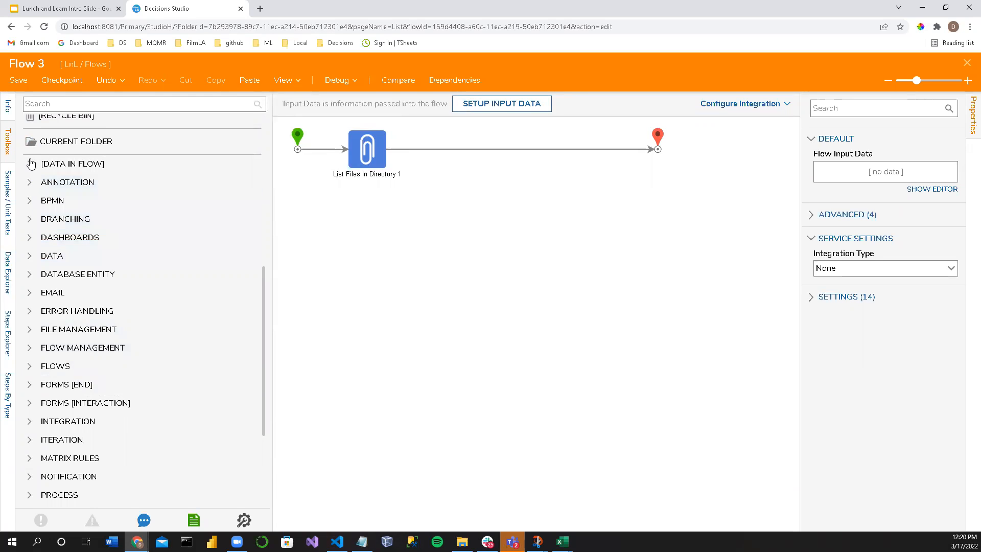
click(51, 164)
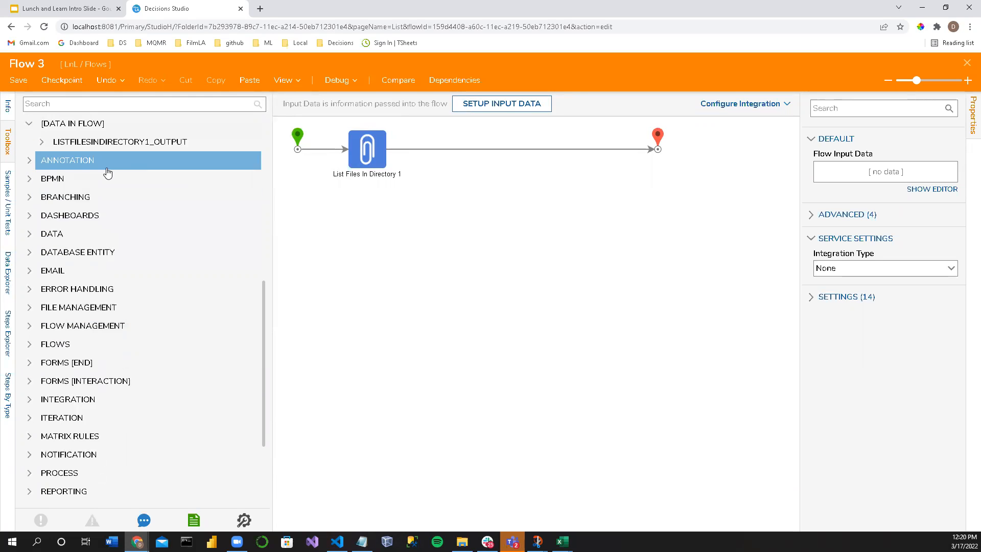
click(42, 143)
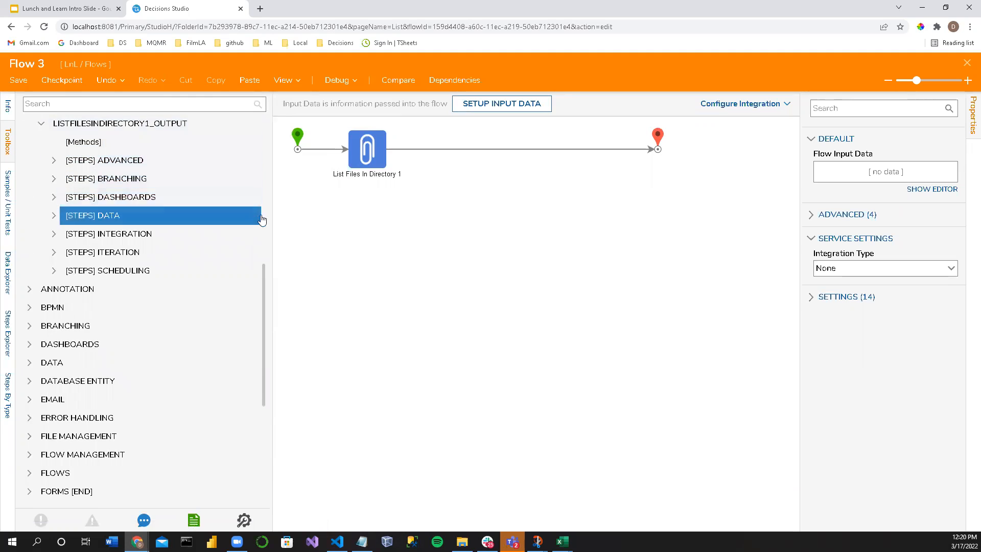
Step: Expand the Advanced, Branching, Dashboards and Data step groups offered for the List Files In Directory output
click(56, 160)
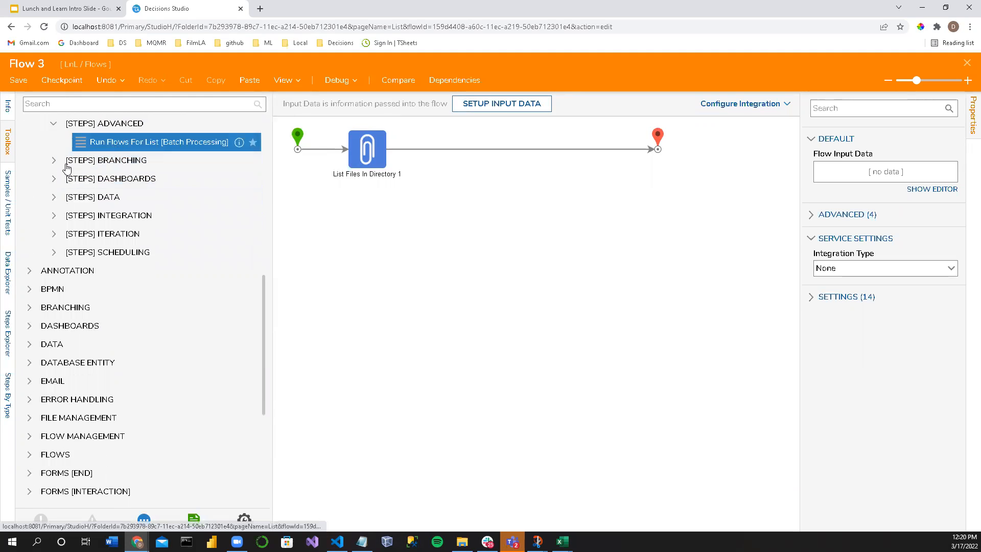
click(54, 170)
click(53, 178)
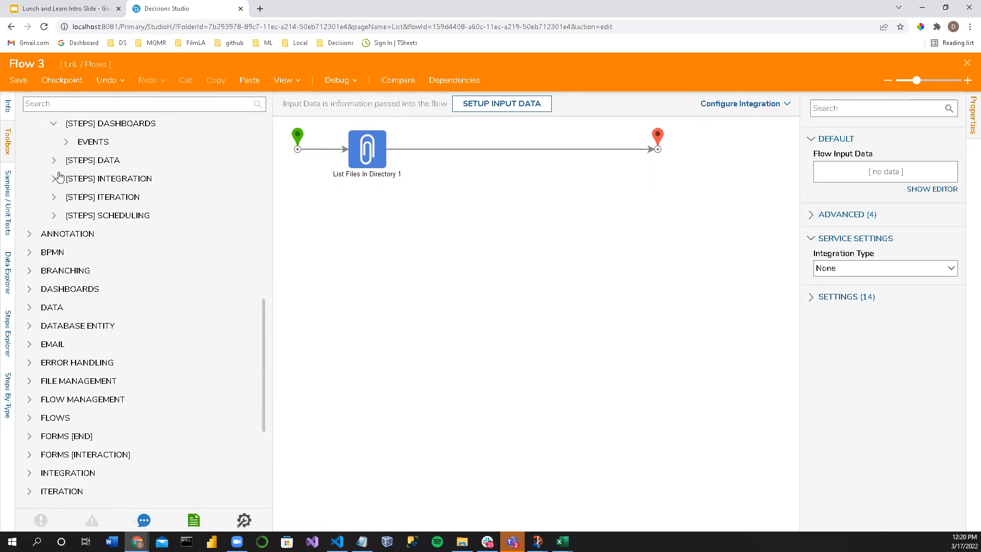
click(54, 161)
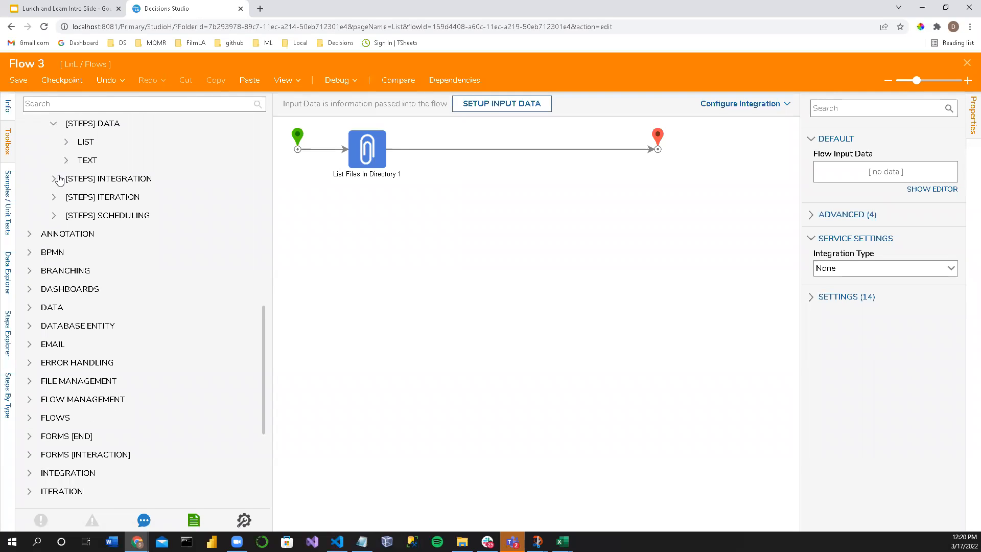
Step: Find the Create Data step in the toolbox and insert it between List Files In Directory 1 and the flow's end
scroll(463, 273, up, 5)
click(64, 103)
text(Create dat)
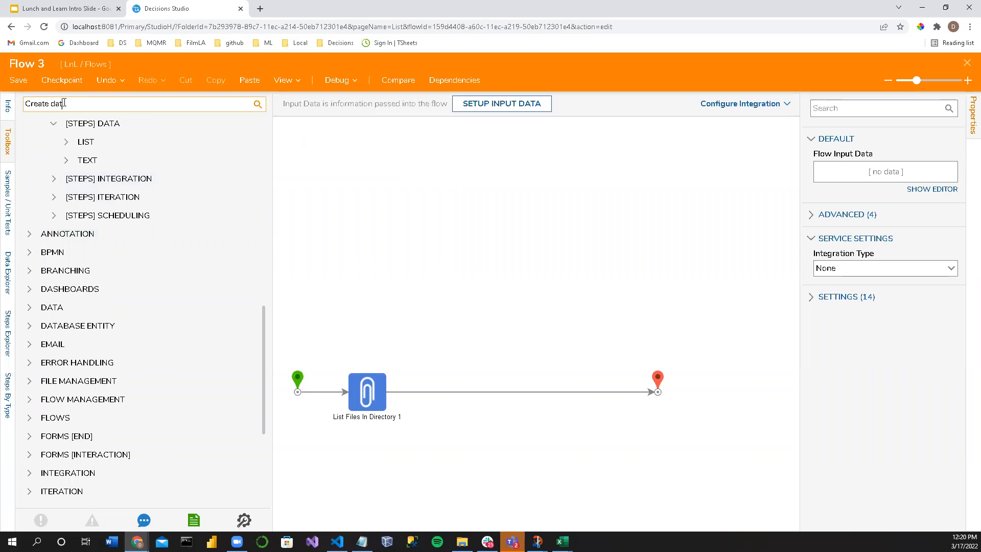
text(a)
drag(62, 123, 464, 403)
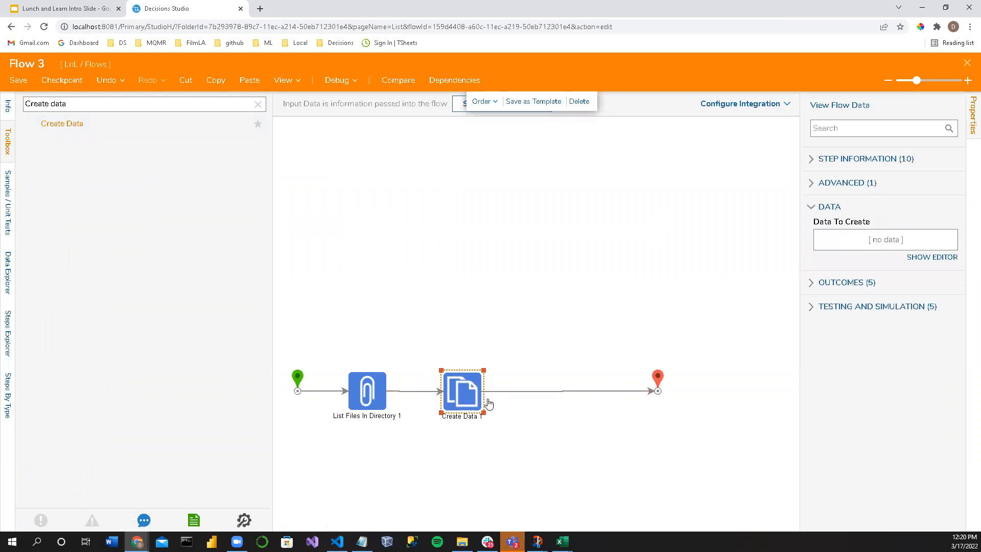
Step: Define a data item named File of type File Data in the Create Data step and close the data definitions
click(940, 257)
click(182, 137)
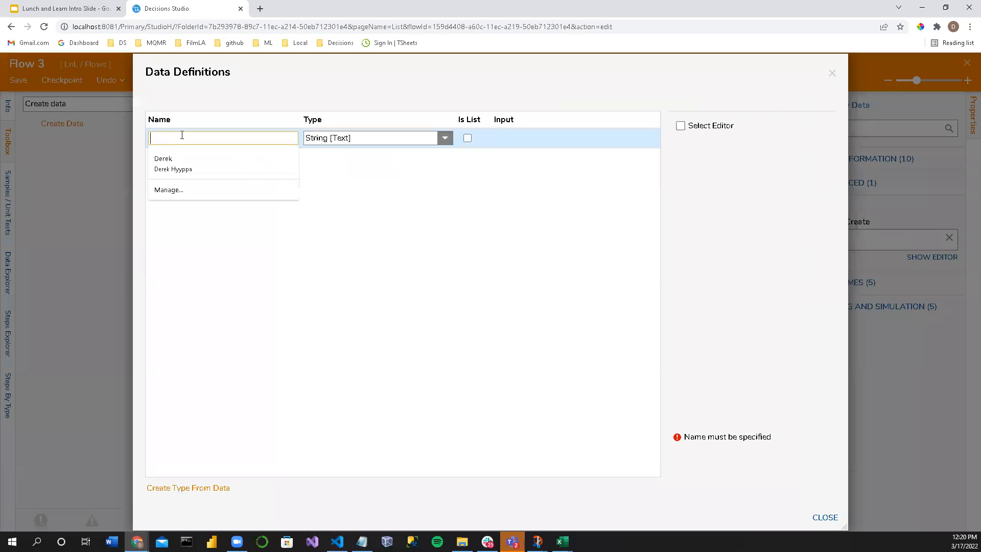
text(Fi)
click(445, 138)
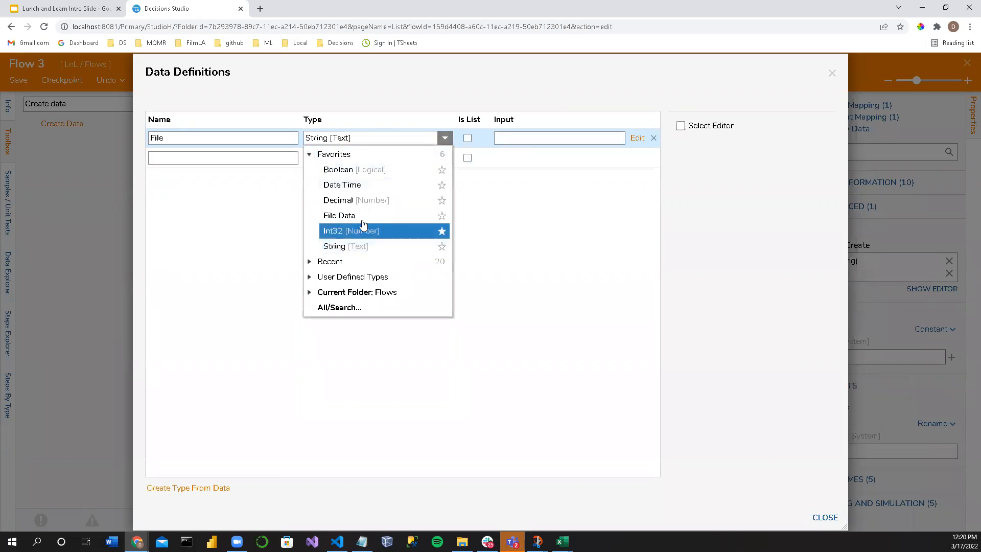
click(380, 216)
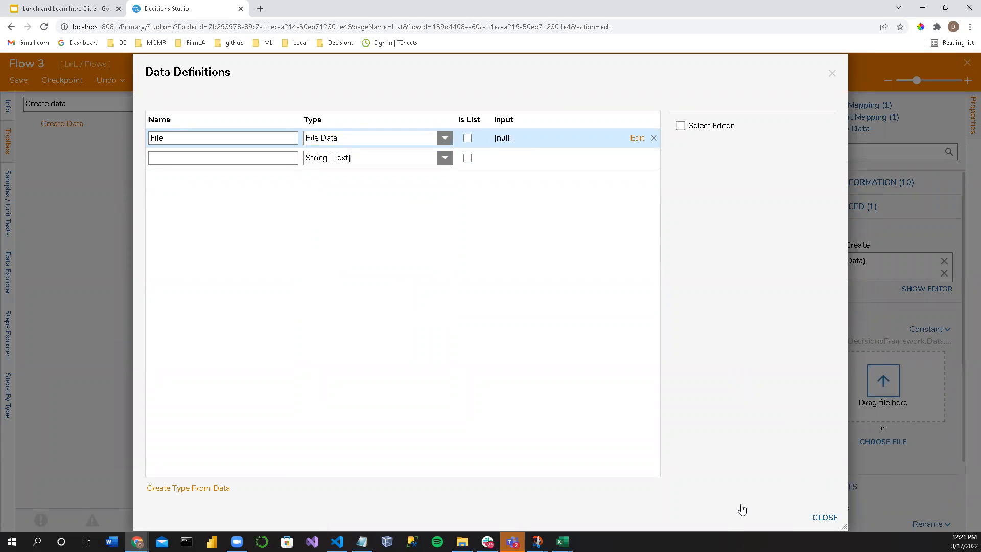
click(825, 517)
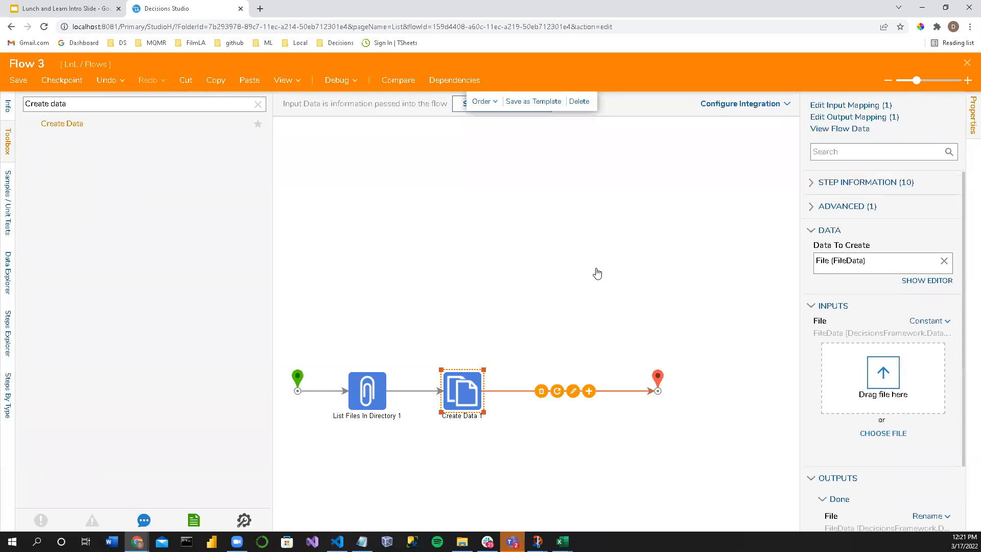
Step: Close Flow 3 with its changes saved and reopen it from the LnL Flows folder
click(503, 381)
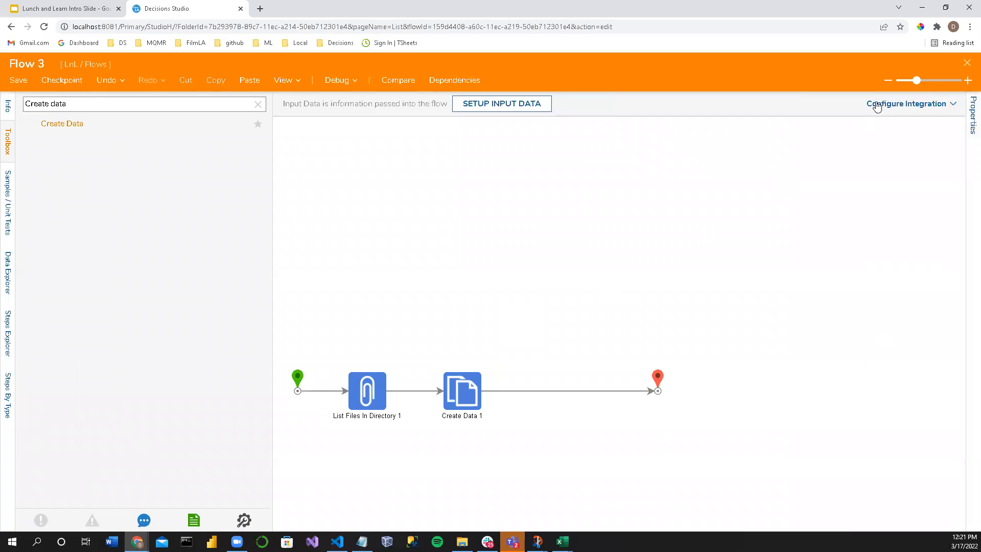
click(968, 63)
click(588, 357)
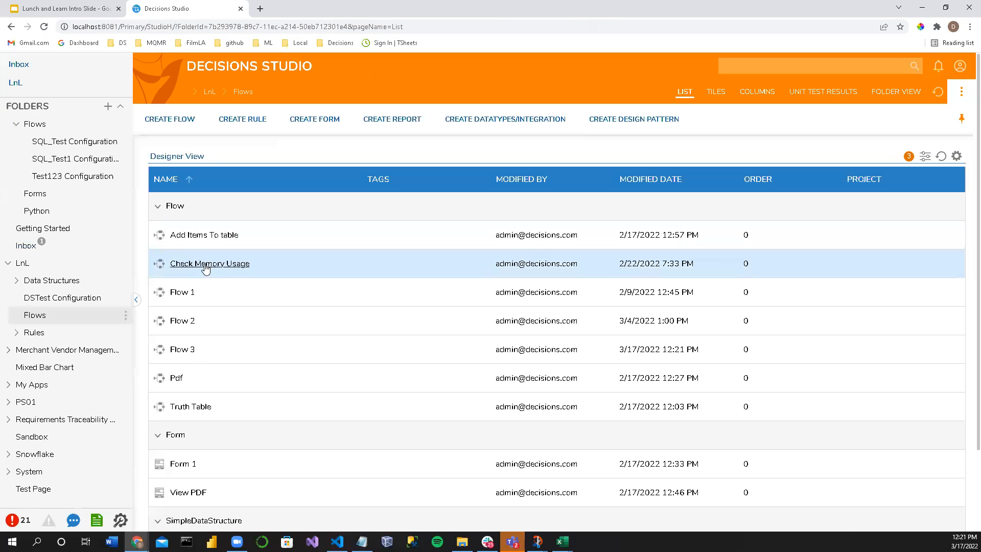
click(182, 350)
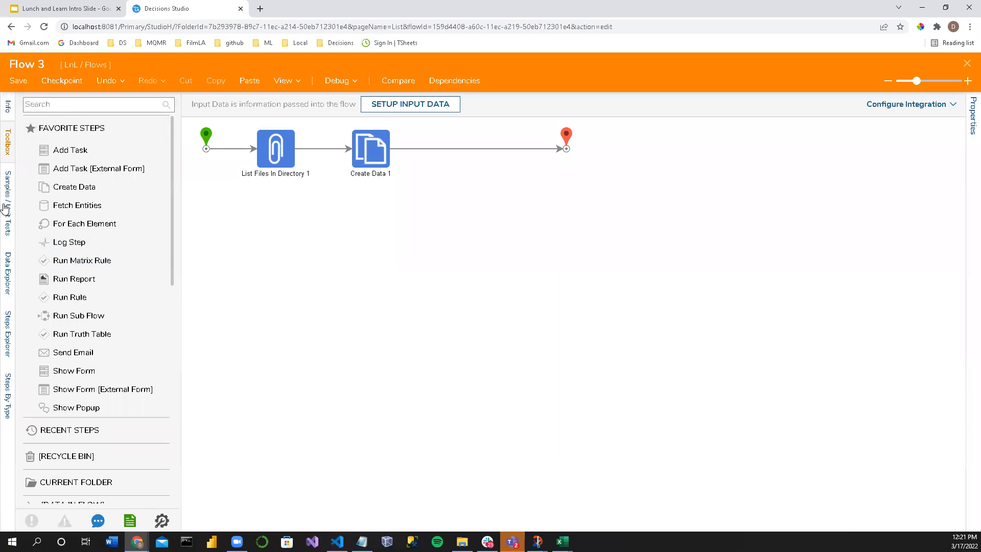
Step: Expand [DATA IN FLOW] to the FILE item's methods and widen the toolbox to read their full names
scroll(41, 385, down, 2)
scroll(41, 384, down, 2)
click(46, 333)
scroll(45, 347, down, 2)
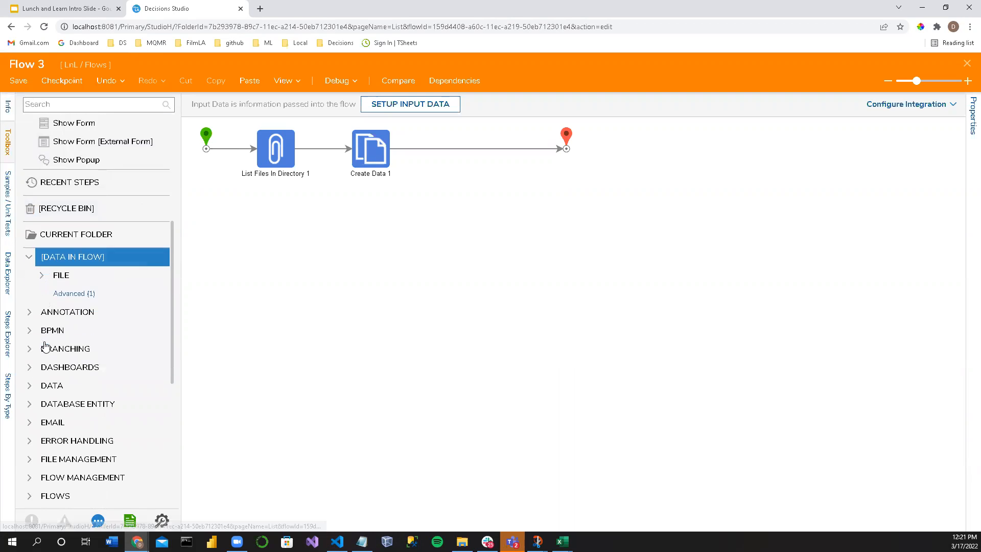
click(58, 269)
scroll(70, 223, down, 3)
click(66, 143)
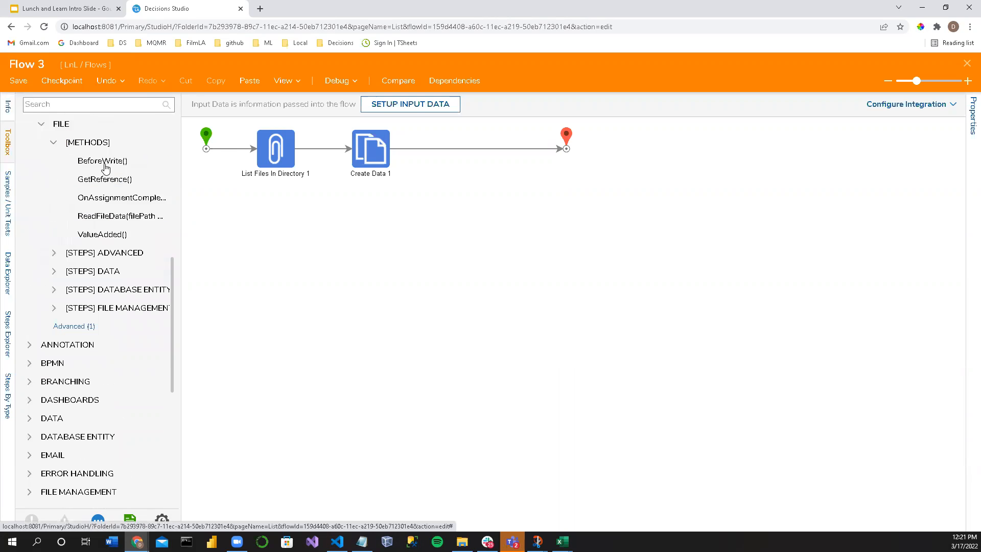
drag(179, 176, 263, 186)
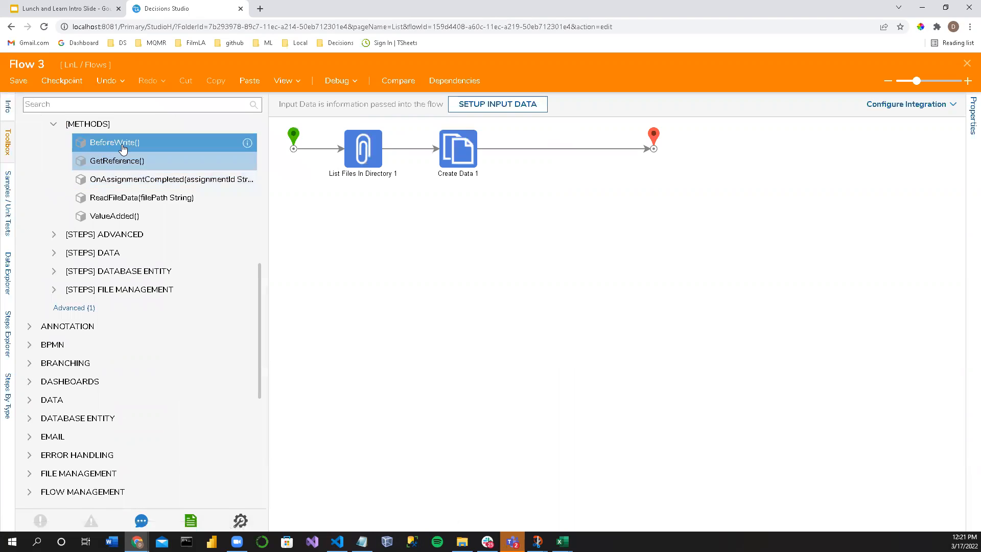
Step: Expand the FILE item's [STEPS] ADVANCED with IMPORT-EXPORT and its [STEPS] DATA with ADVANCED to examine the available steps
click(54, 235)
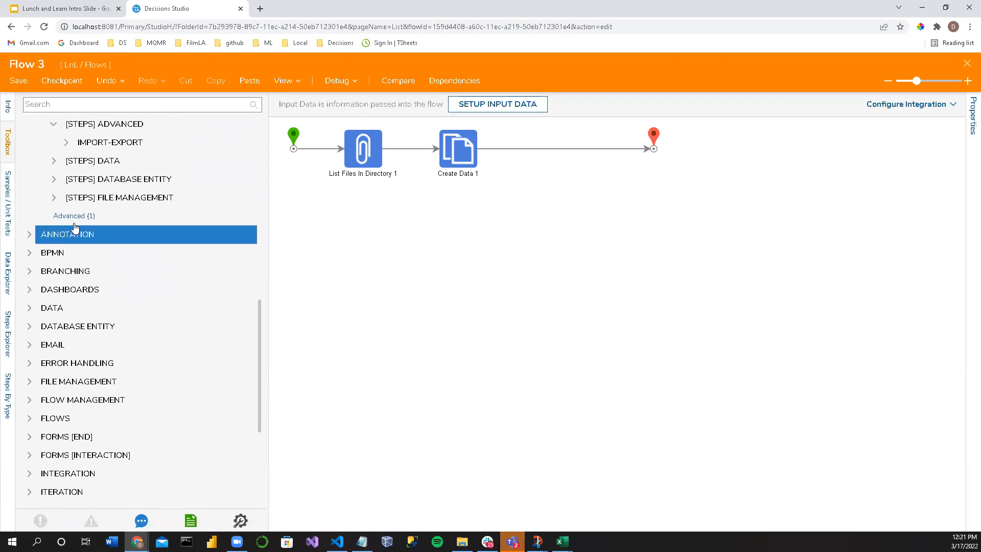
click(66, 142)
click(55, 245)
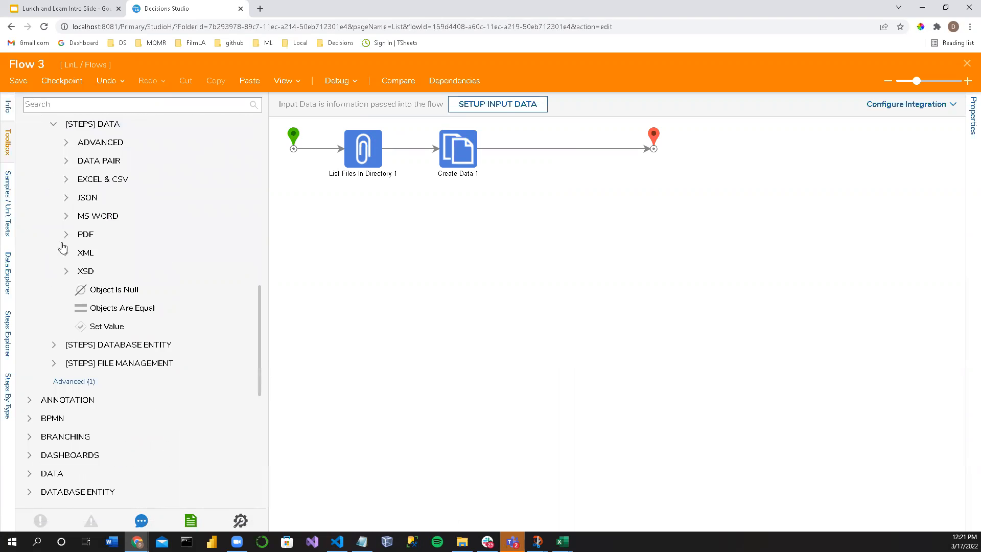
scroll(76, 206, up, 5)
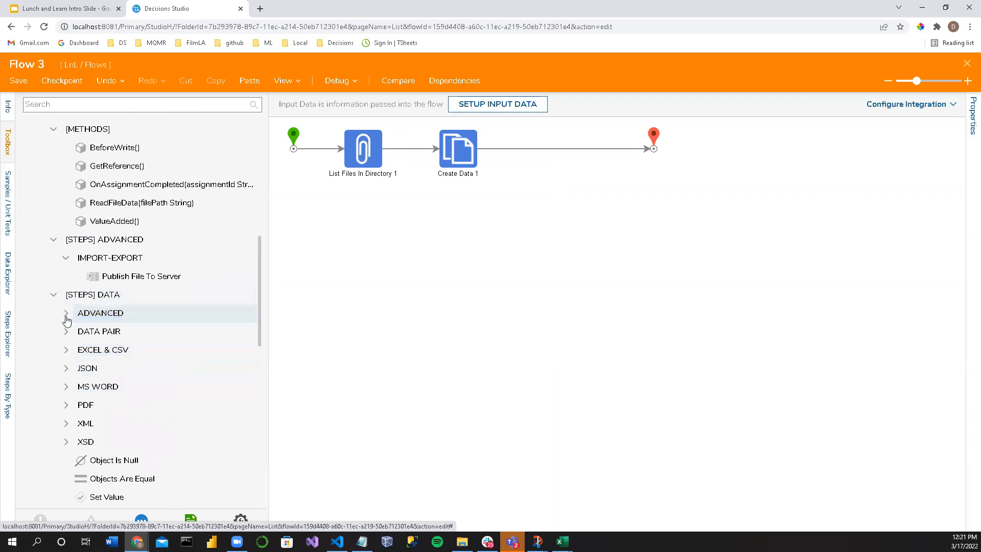
click(67, 315)
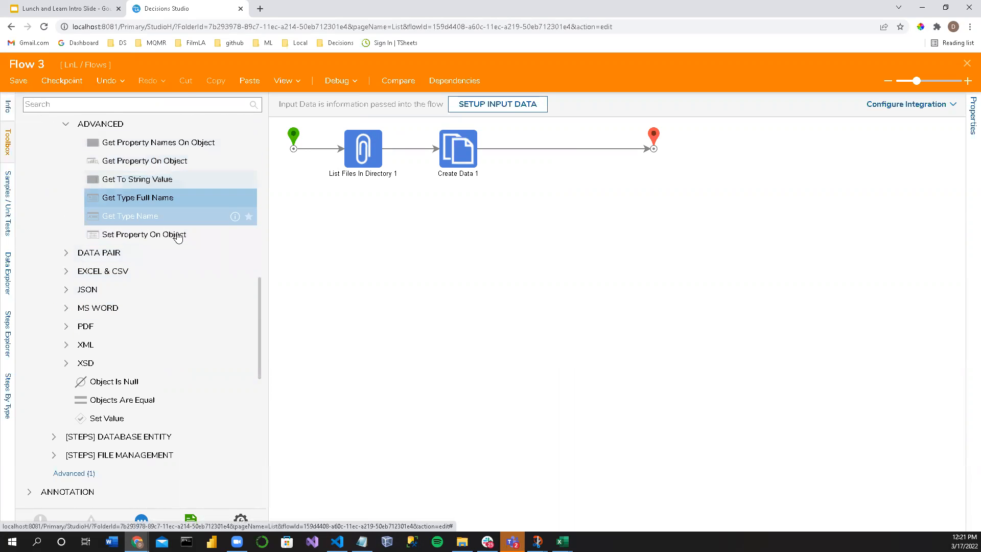
scroll(164, 241, down, 2)
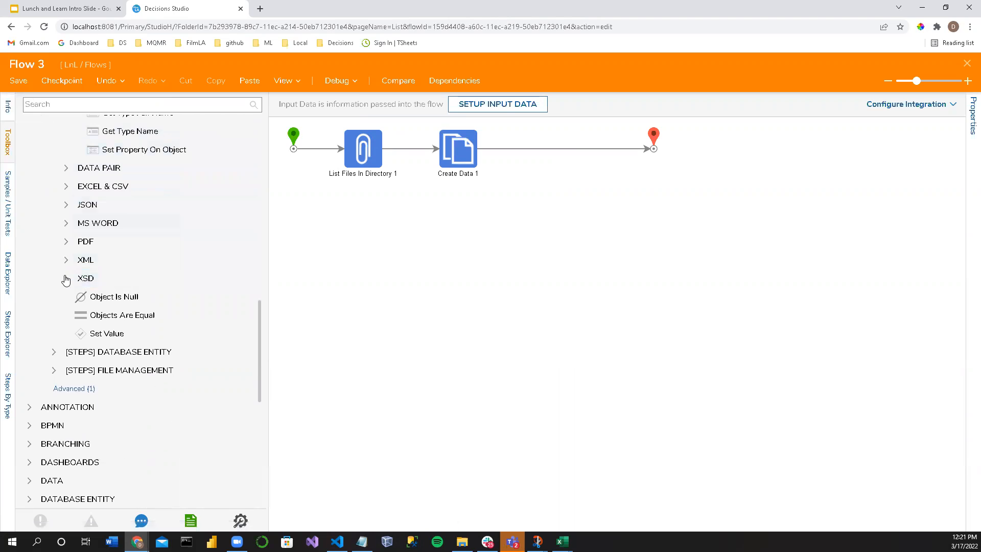
scroll(66, 279, up, 4)
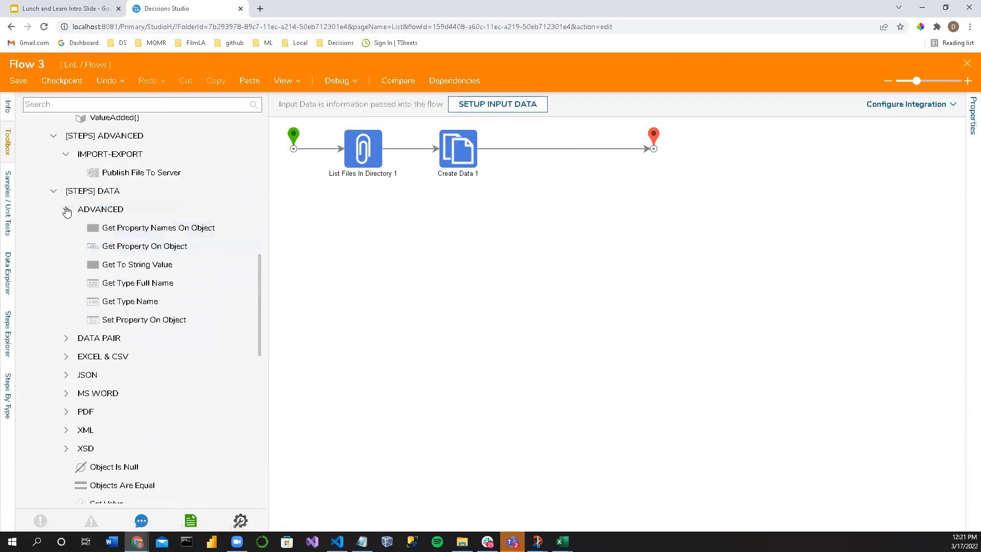
Step: Add the FILE item's BeforeWrite() method below Create Data 1 and set its On Object input to Build Data
scroll(67, 211, up, 4)
drag(114, 213, 444, 266)
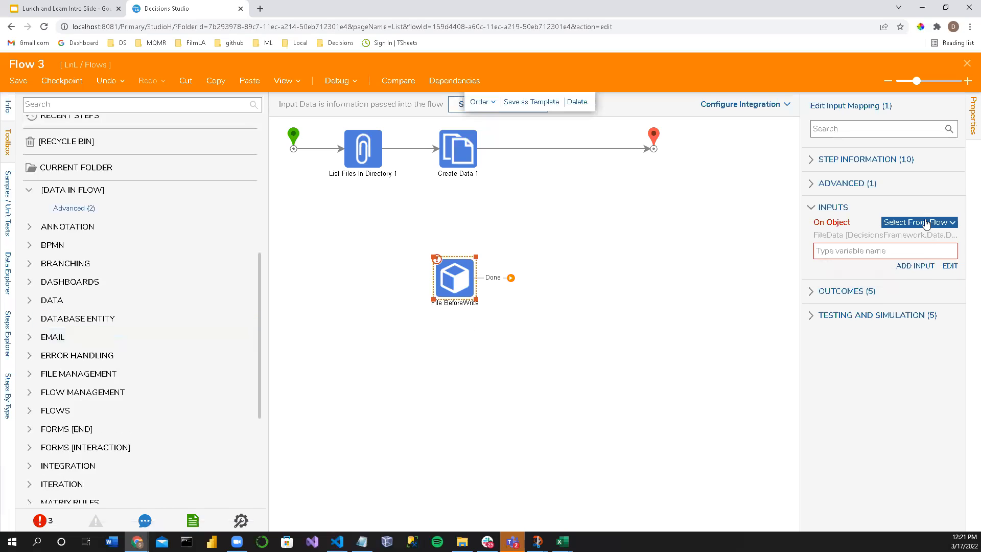
click(927, 224)
click(828, 212)
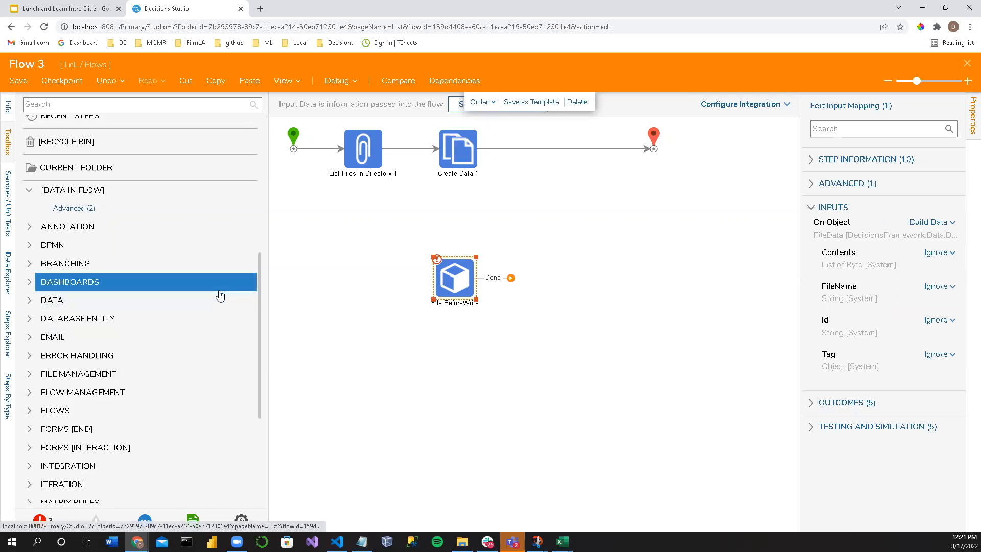
Step: Reveal the advanced items of [DATA IN FLOW] again and review the FILE item's methods and data steps
scroll(154, 265, up, 3)
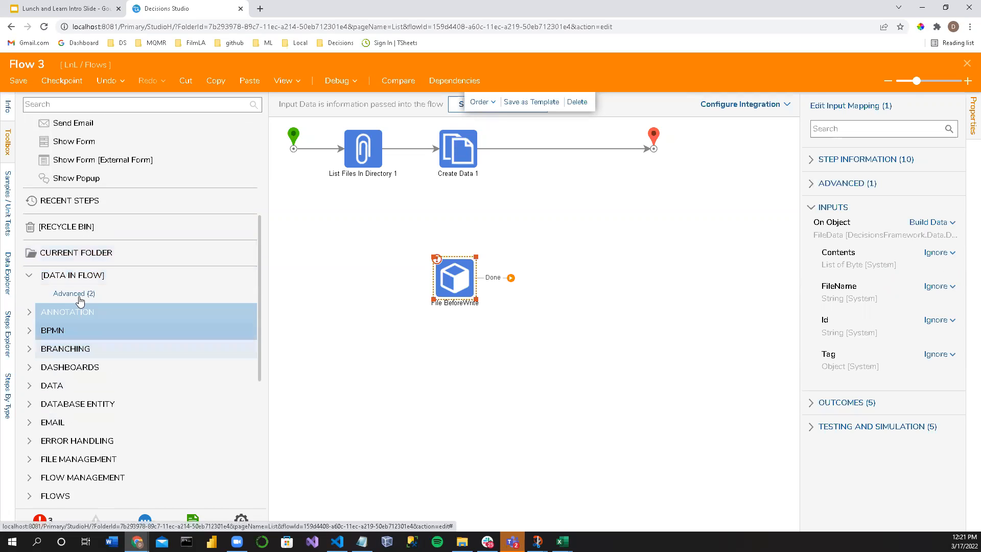
click(77, 294)
scroll(77, 317, down, 1)
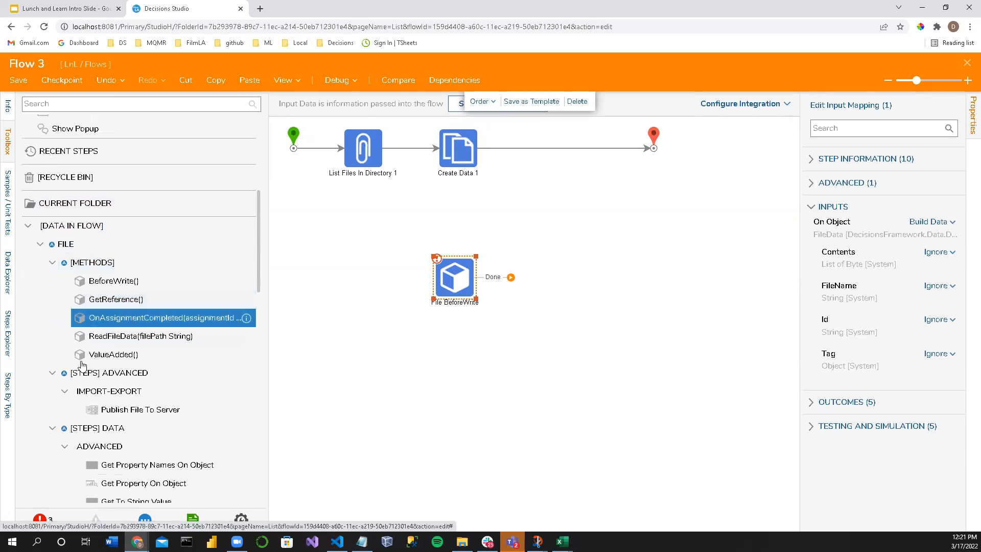
scroll(81, 394, down, 4)
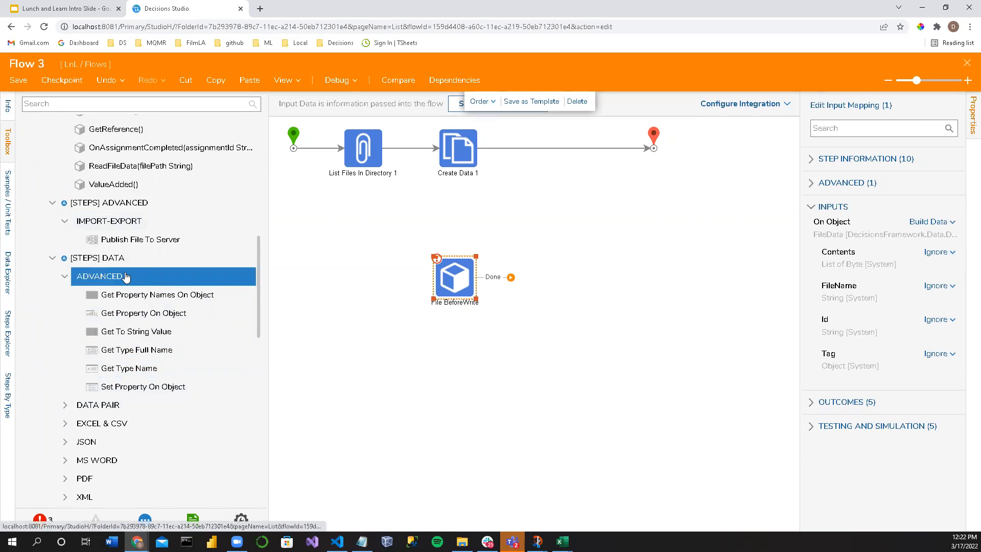
scroll(127, 276, down, 2)
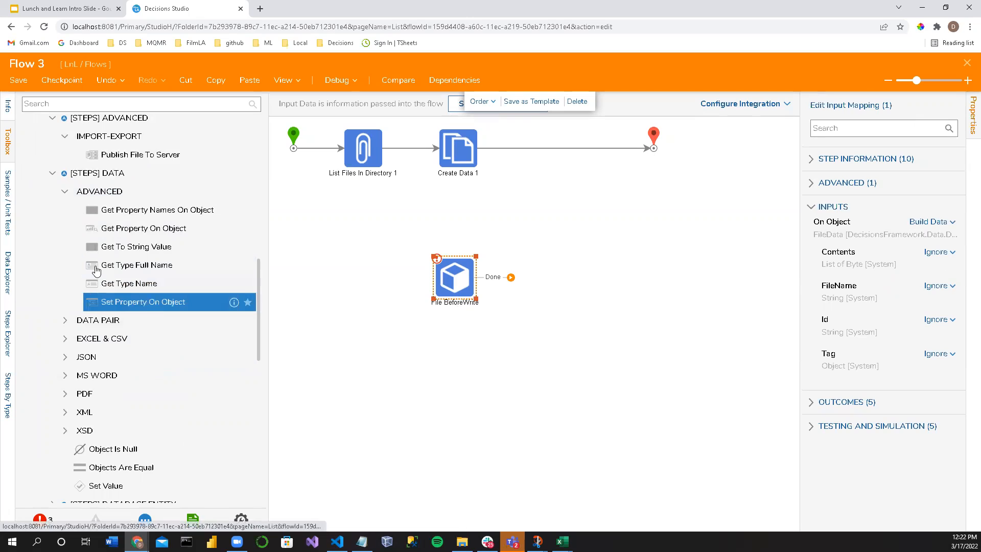
scroll(61, 327, down, 2)
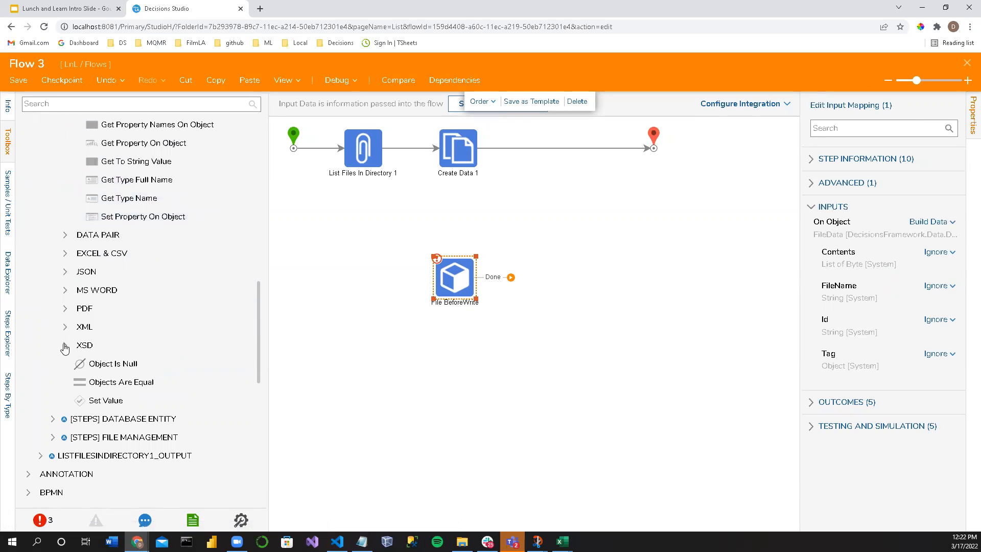
Step: Show the properties of Create Data 1 and widen them to read the File input's full data type
click(449, 174)
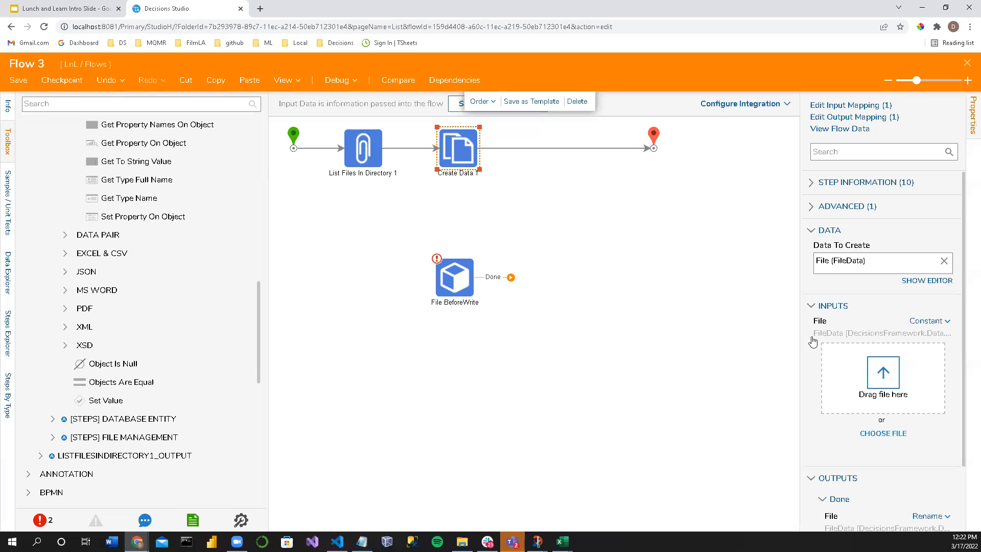
drag(800, 334, 680, 333)
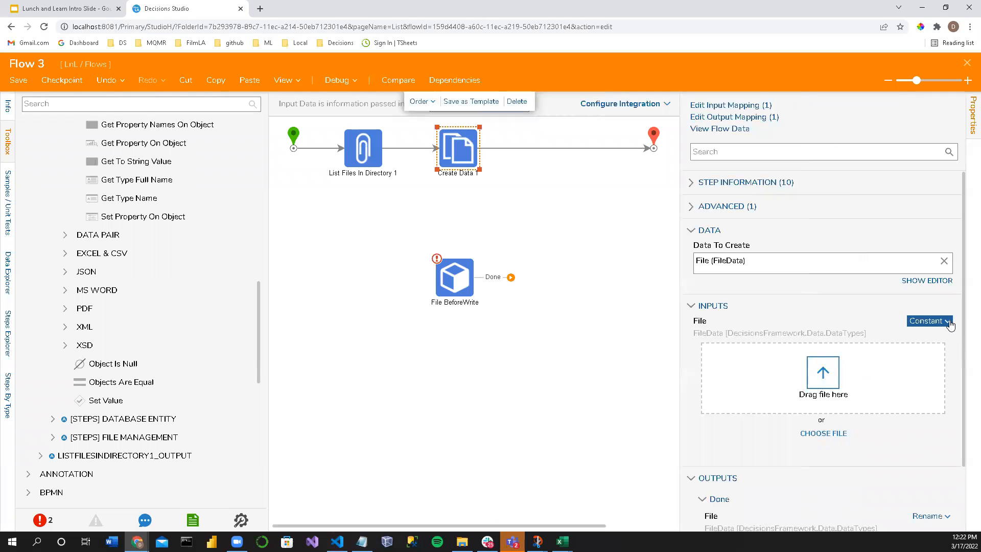
Step: Expand the FILE item's [STEPS] DATABASE ENTITY and [STEPS] FILE MANAGEMENT groups to examine their steps
scroll(92, 327, down, 2)
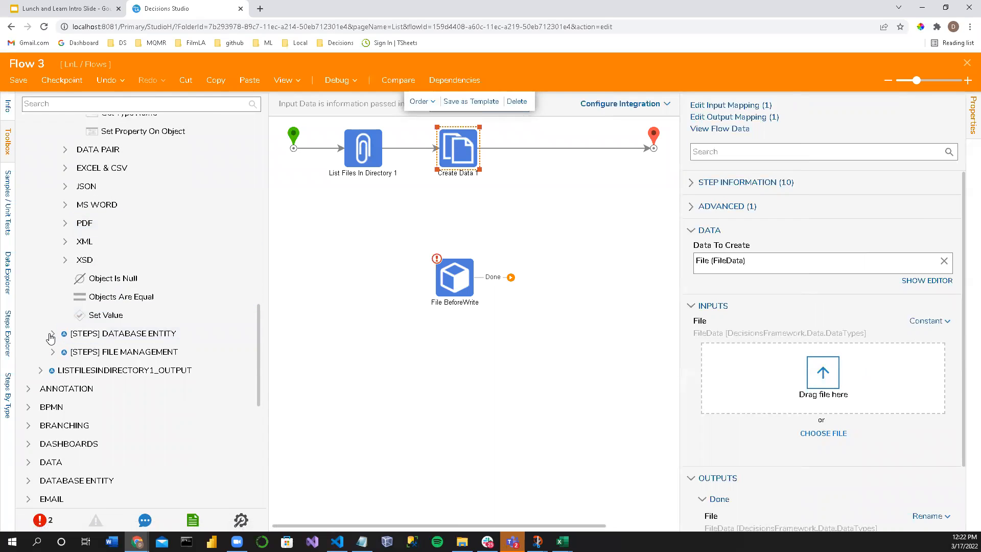
scroll(108, 319, up, 4)
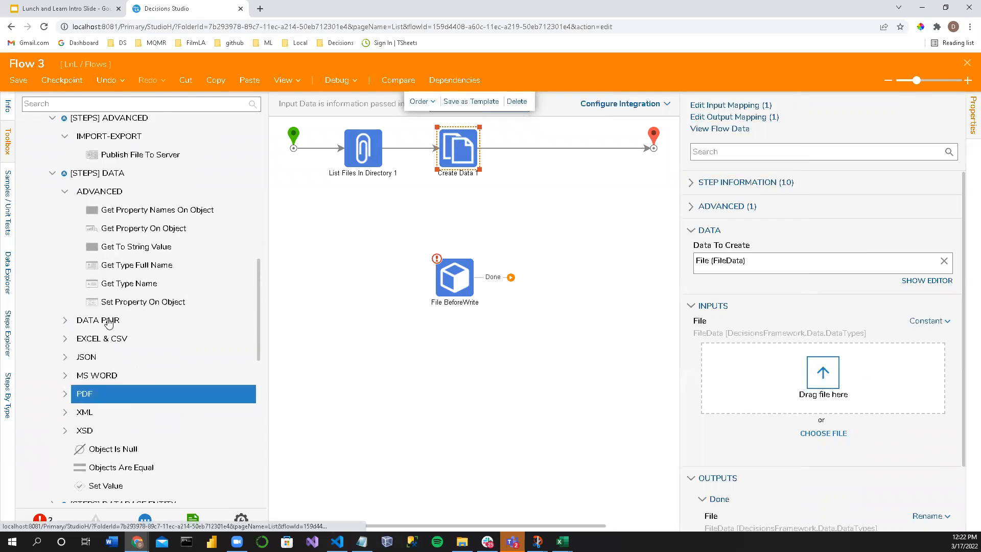
scroll(105, 319, up, 6)
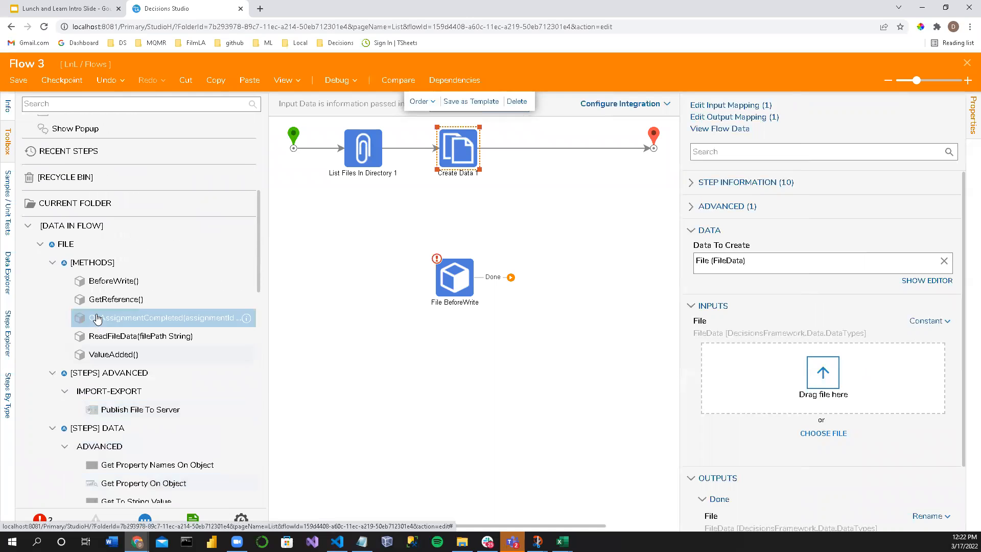
scroll(97, 319, down, 10)
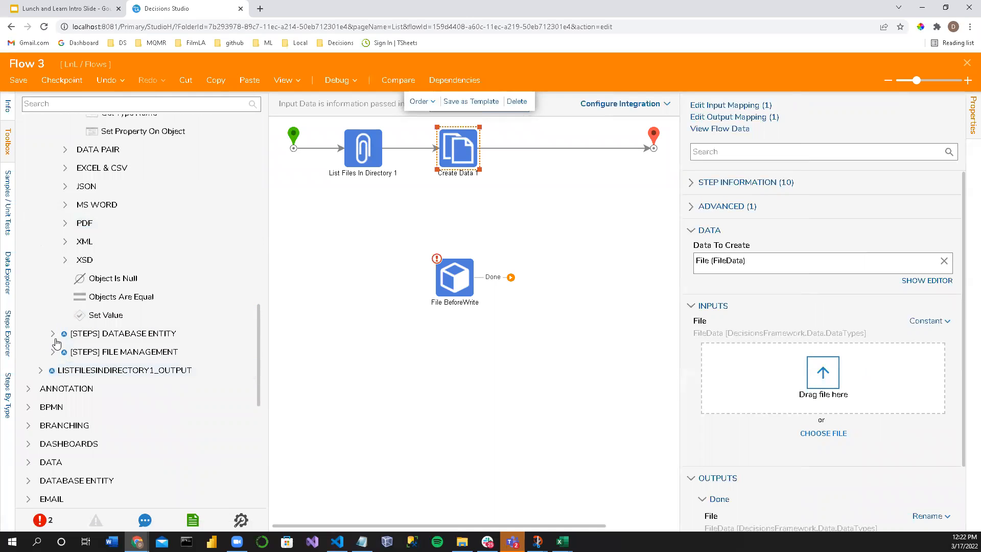
click(53, 333)
scroll(77, 256, down, 5)
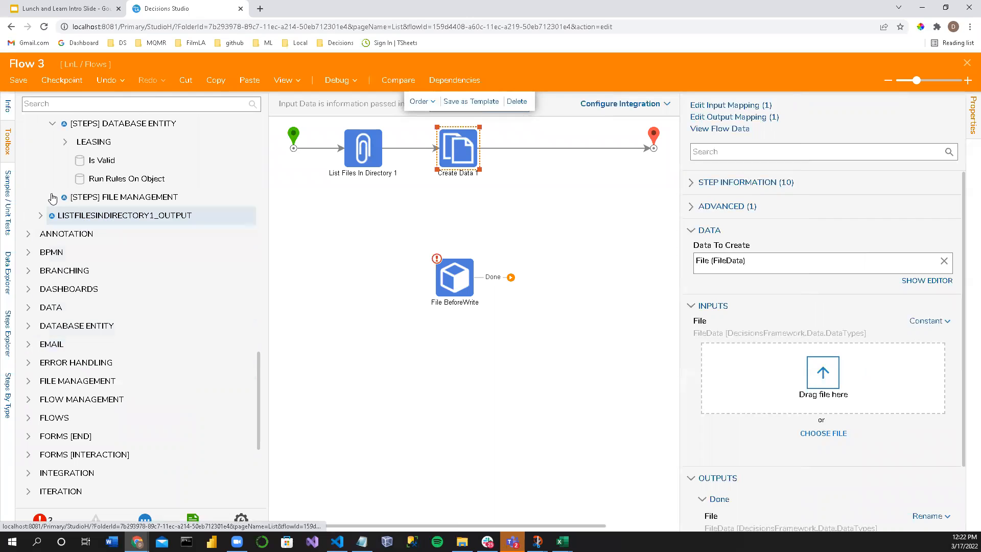
click(52, 197)
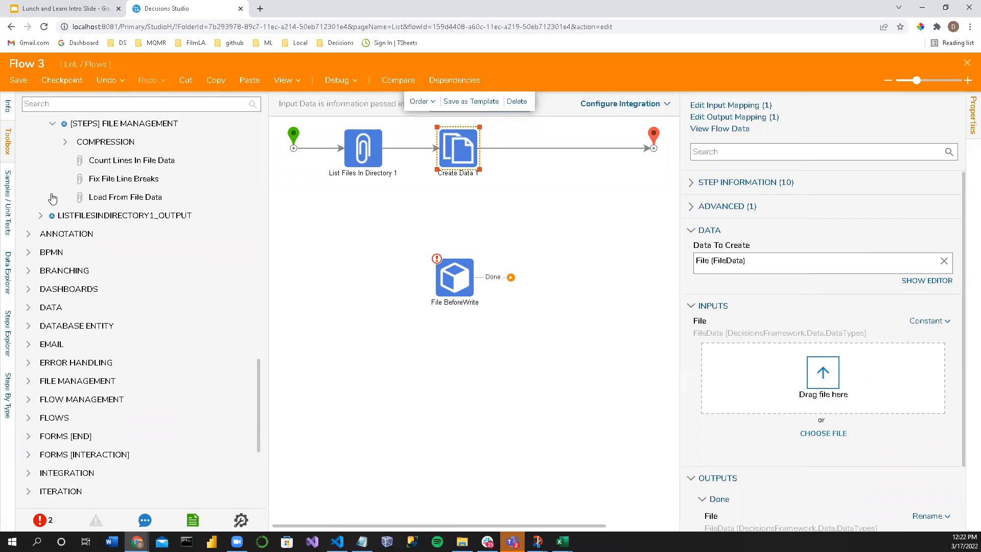
Step: Expand LISTFILESINDIRECTORY1_OUTPUT with its advanced items and examine its ADVANCED, BRANCHING and DASHBOARDS step groups
click(46, 220)
scroll(62, 225, down, 3)
scroll(100, 231, up, 4)
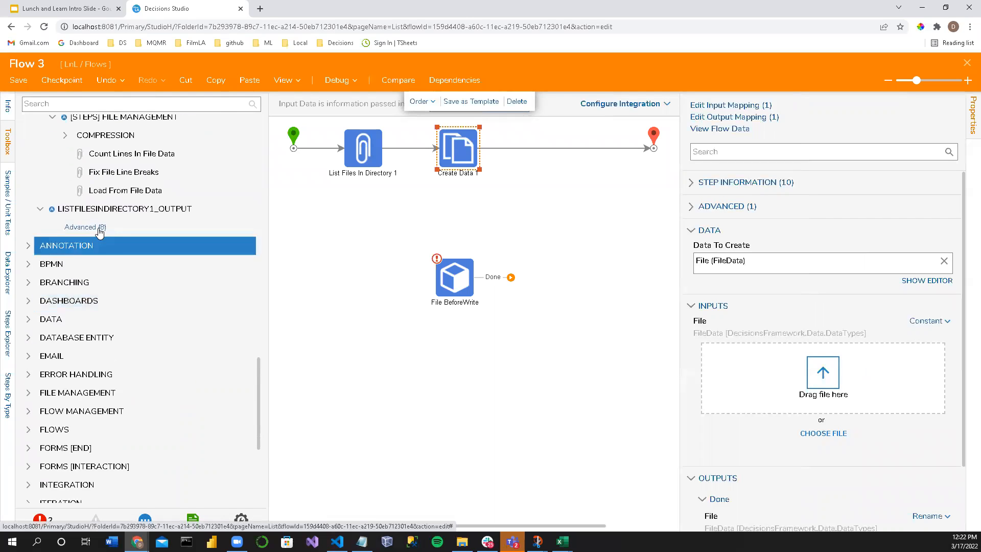
scroll(100, 231, up, 1)
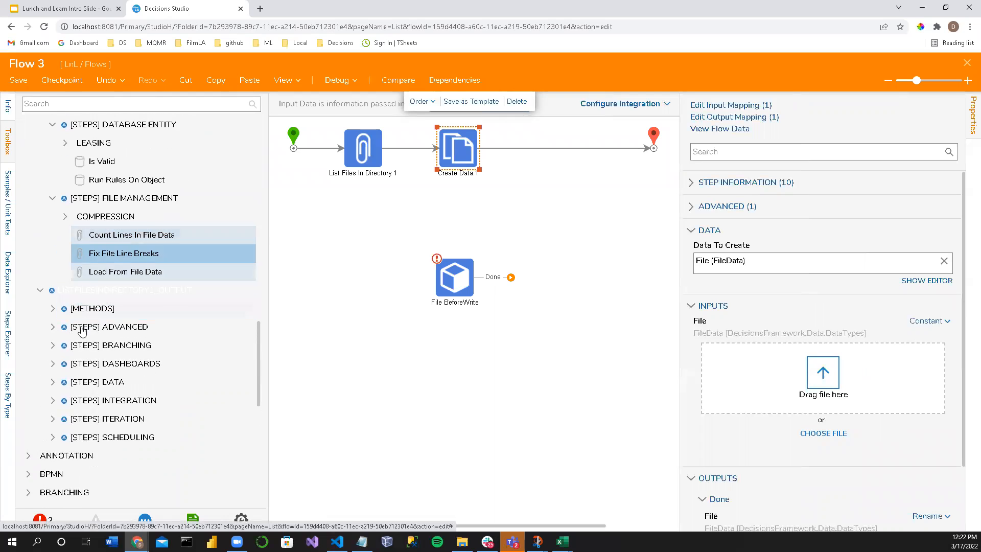
click(53, 327)
click(53, 160)
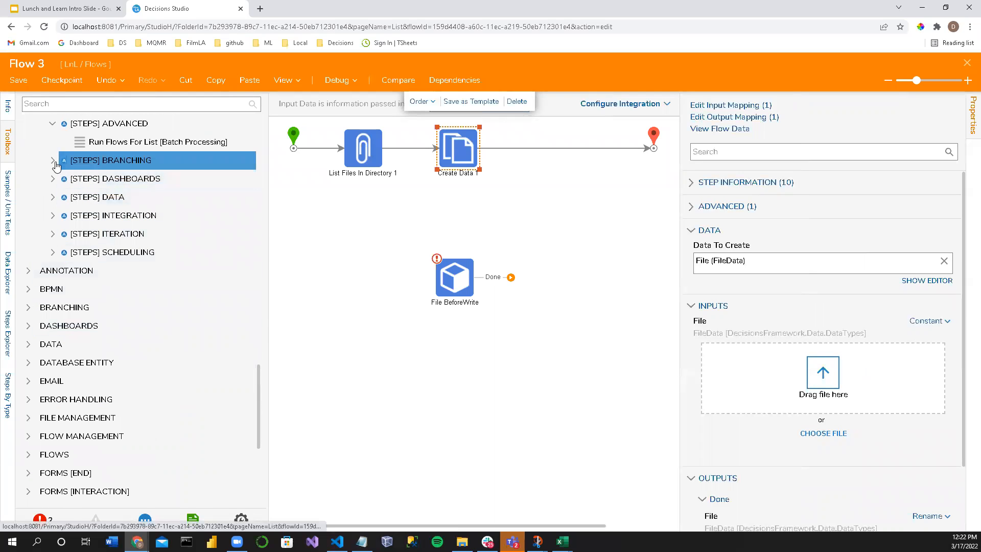
click(53, 178)
scroll(79, 286, up, 3)
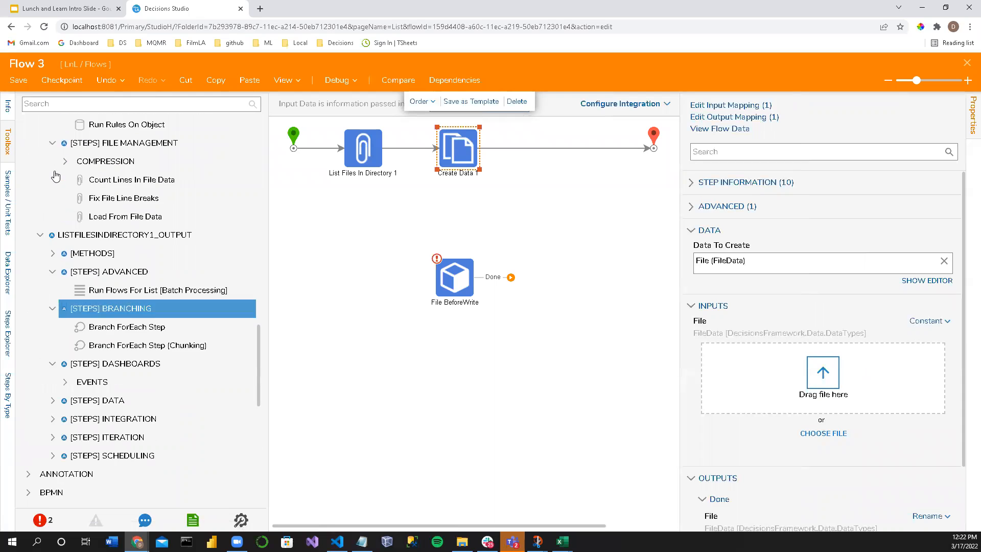
scroll(87, 352, down, 3)
Step: Expand the INTEGRATION category, reveal its advanced items and list all advanced entries under INTERNAL SERVICES
scroll(87, 352, down, 3)
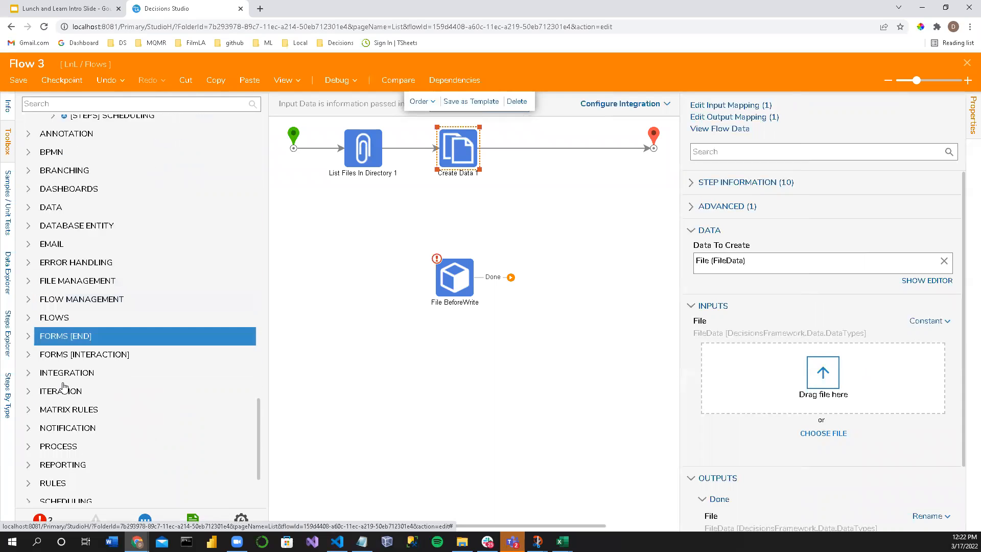
scroll(66, 383, down, 2)
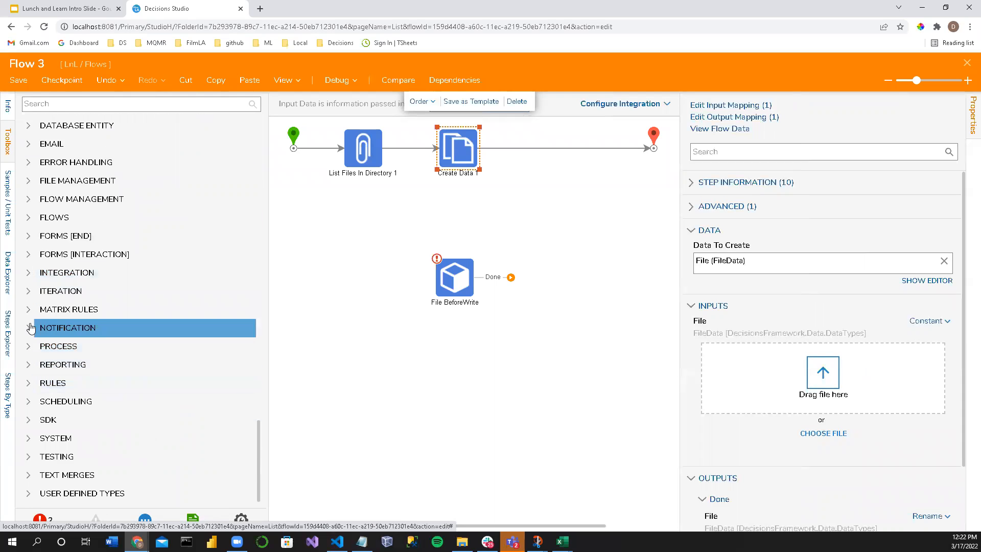
click(31, 275)
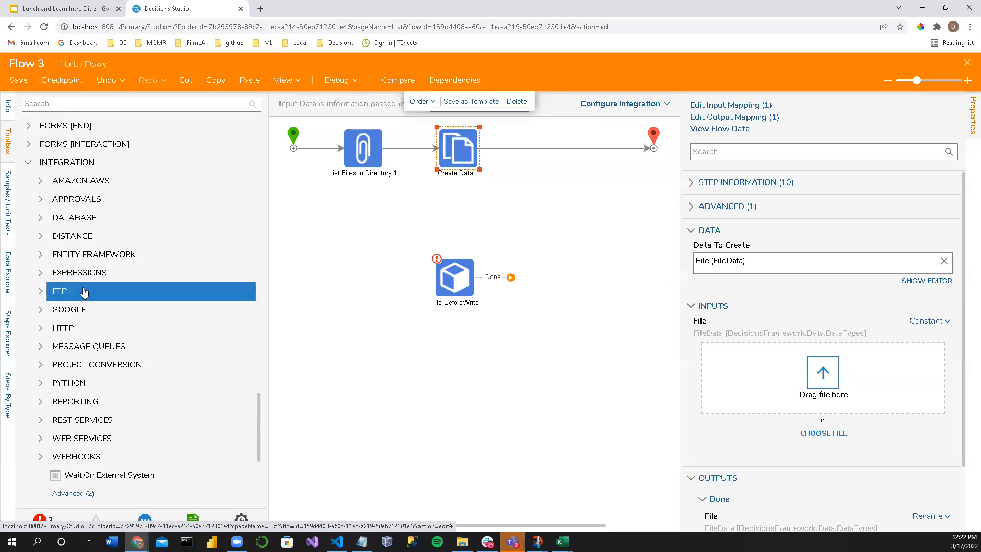
scroll(81, 301, down, 2)
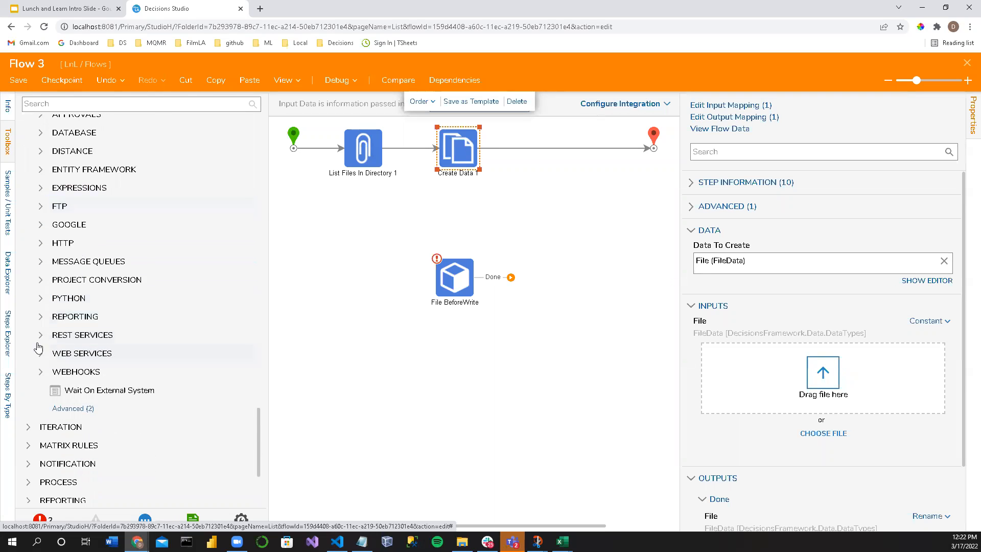
click(66, 409)
scroll(41, 400, up, 5)
scroll(40, 400, down, 2)
click(41, 409)
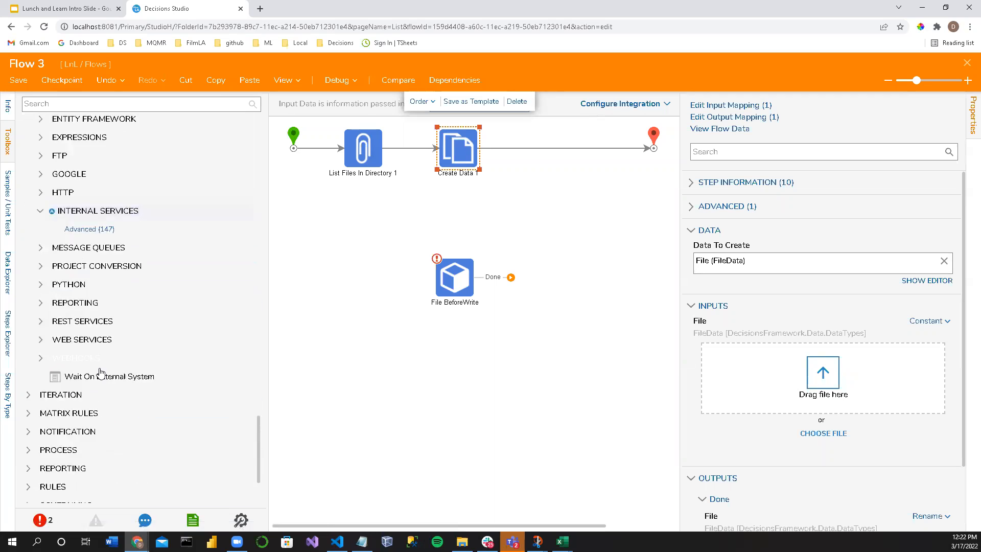
scroll(99, 378, down, 2)
click(76, 142)
Step: Look through the advanced INTERNAL SERVICES entries and expand FILEREFERENCESERVICE
scroll(88, 329, up, 3)
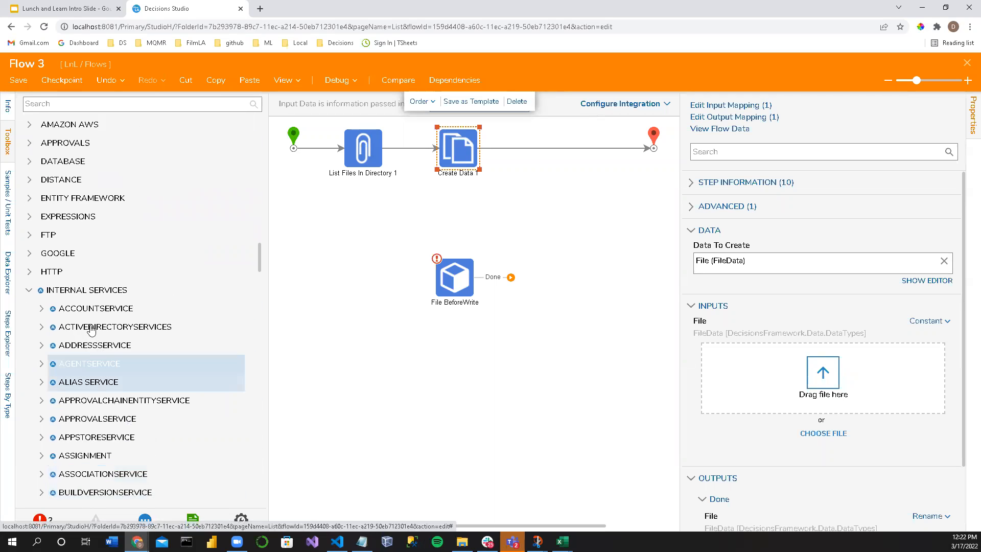
scroll(69, 299, down, 3)
scroll(71, 305, down, 5)
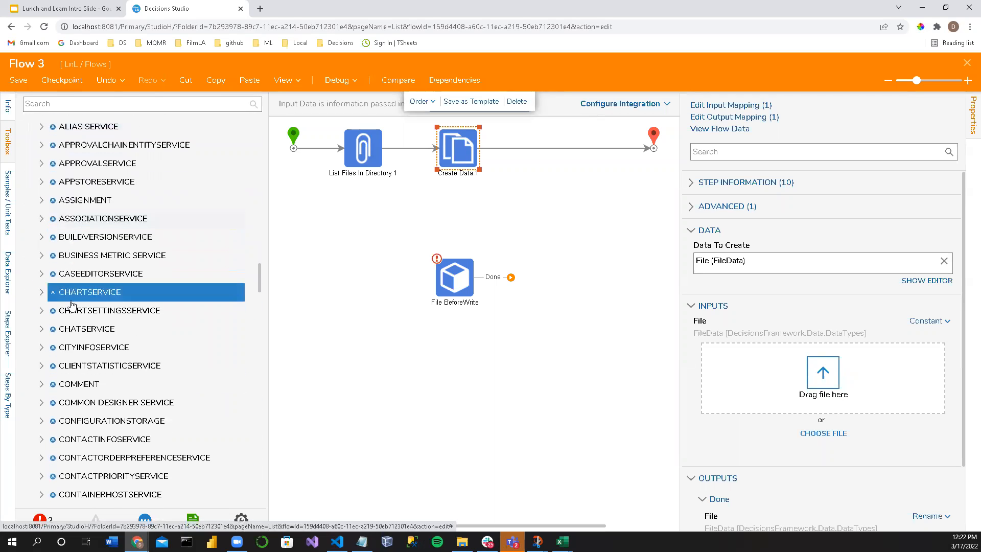
scroll(75, 311, down, 2)
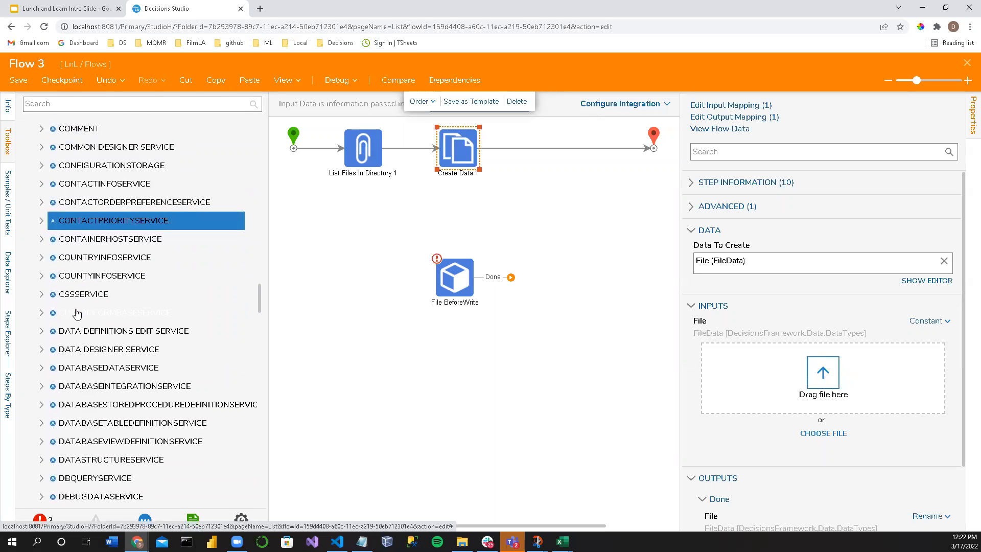
scroll(85, 318, down, 4)
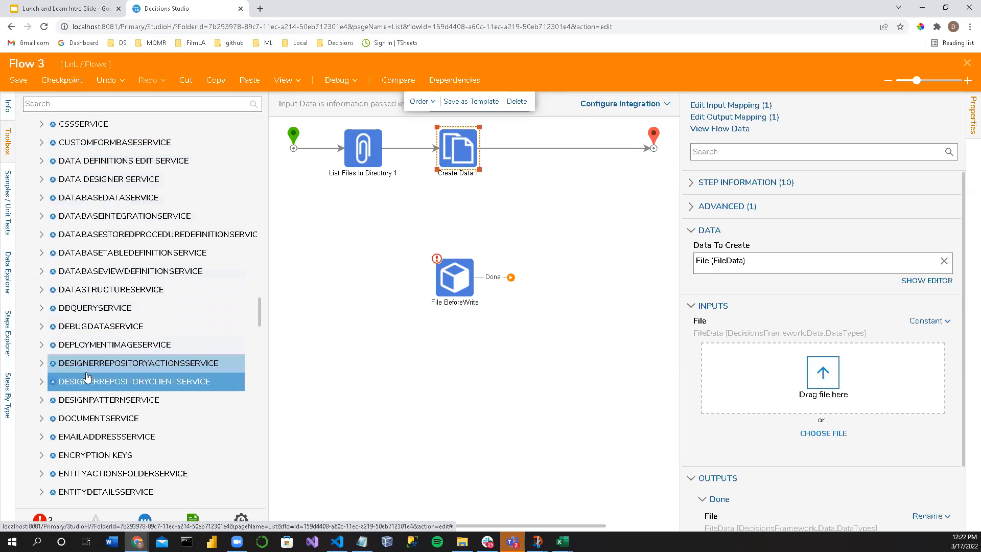
scroll(97, 373, down, 2)
scroll(96, 420, down, 4)
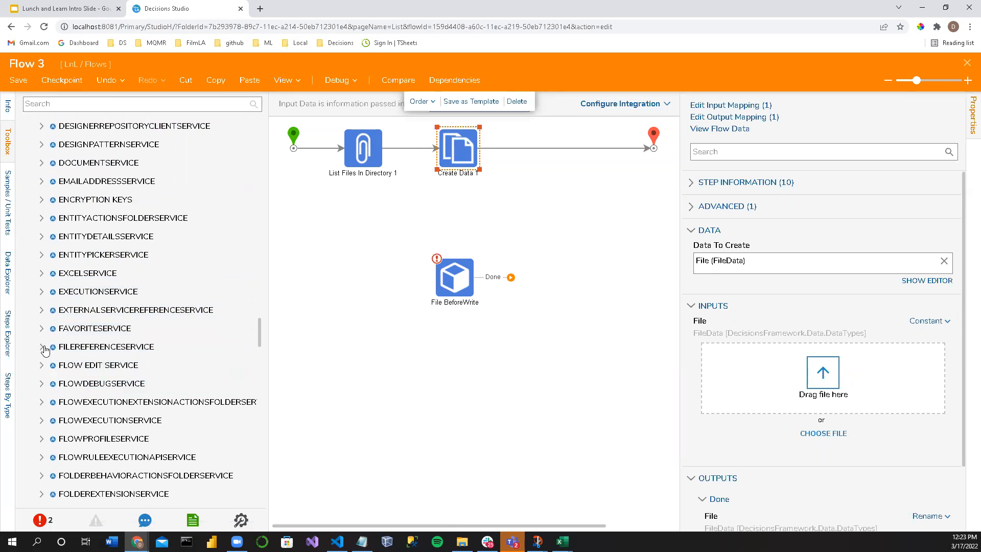
click(42, 347)
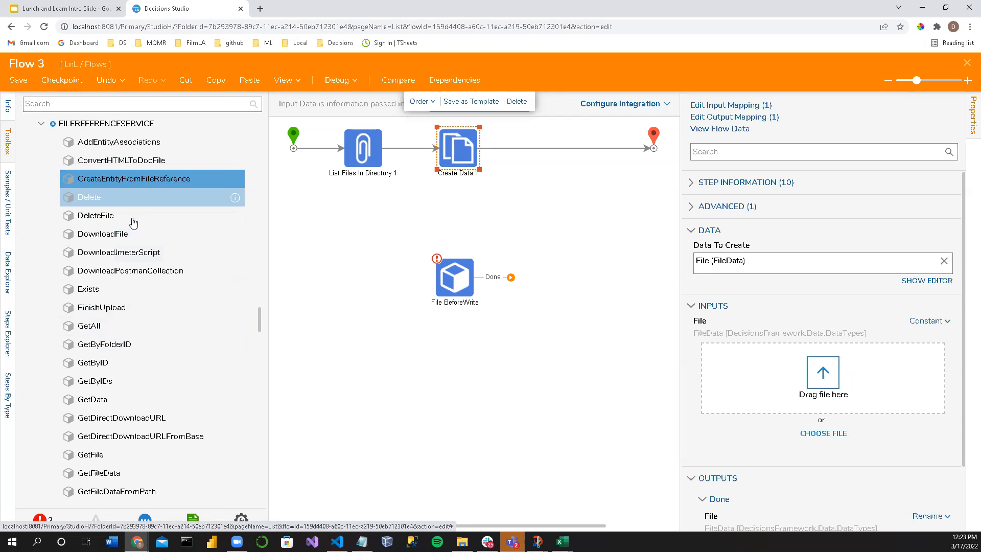
Step: Examine the file methods offered by FILEREFERENCESERVICE, from the Get methods through the Upload and Write ones
scroll(114, 350, down, 2)
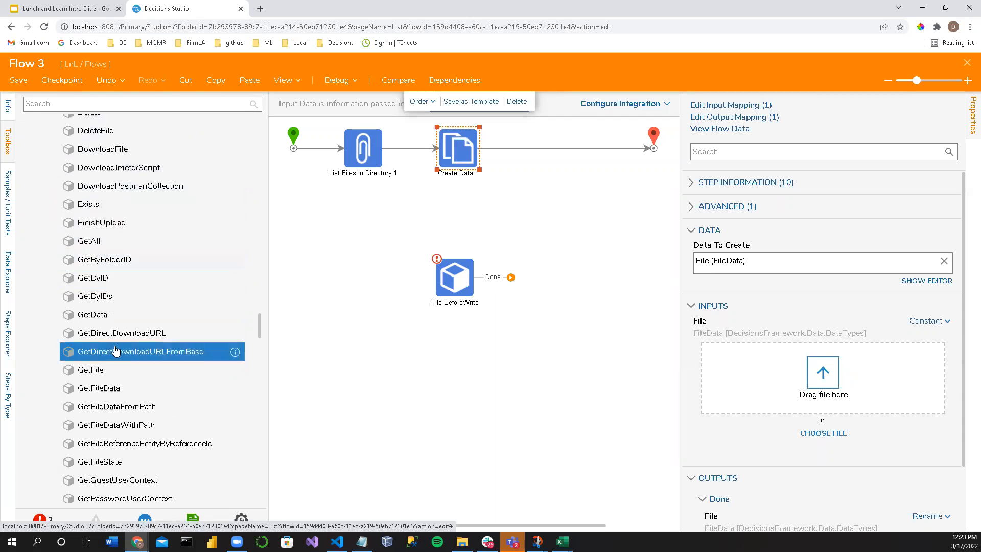
scroll(121, 332, down, 2)
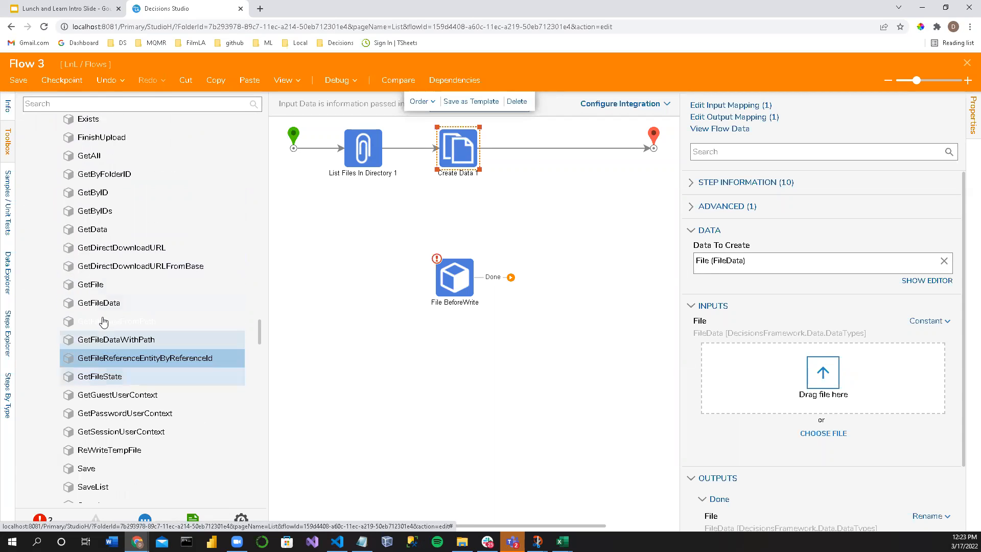
scroll(116, 327, down, 4)
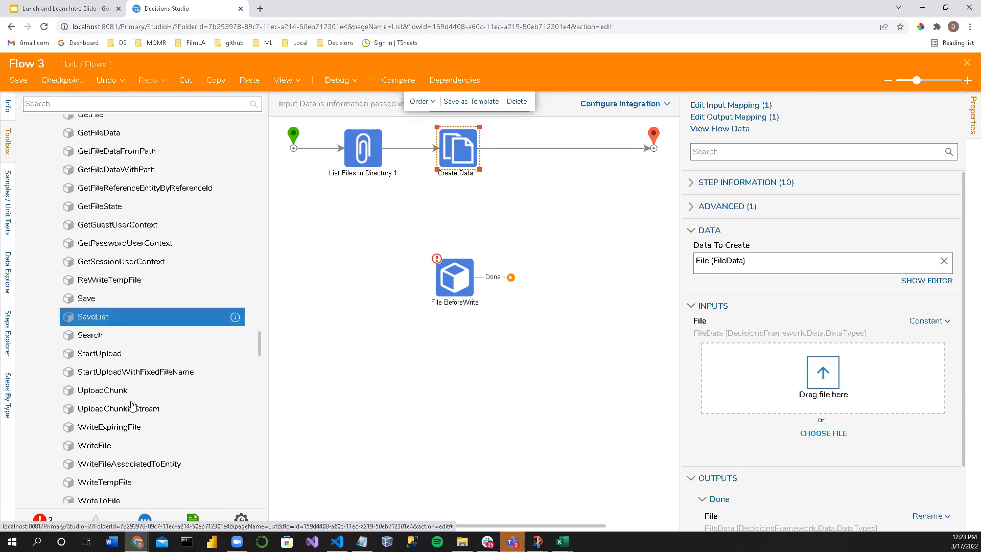
scroll(114, 364, down, 2)
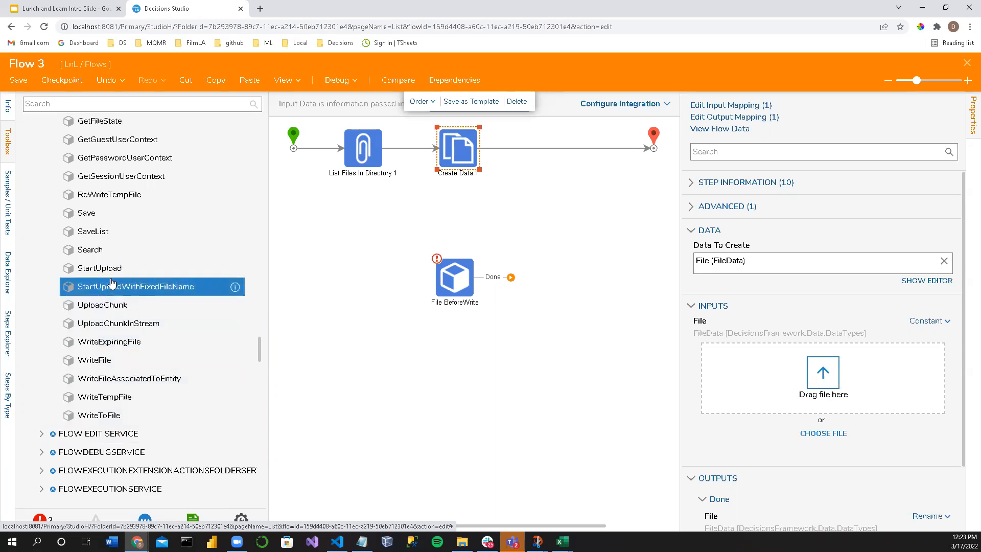
scroll(107, 316, up, 2)
Step: Search the toolbox for "Copy File", add a Network Copy File step below the existing flow, and widen its properties
click(82, 102)
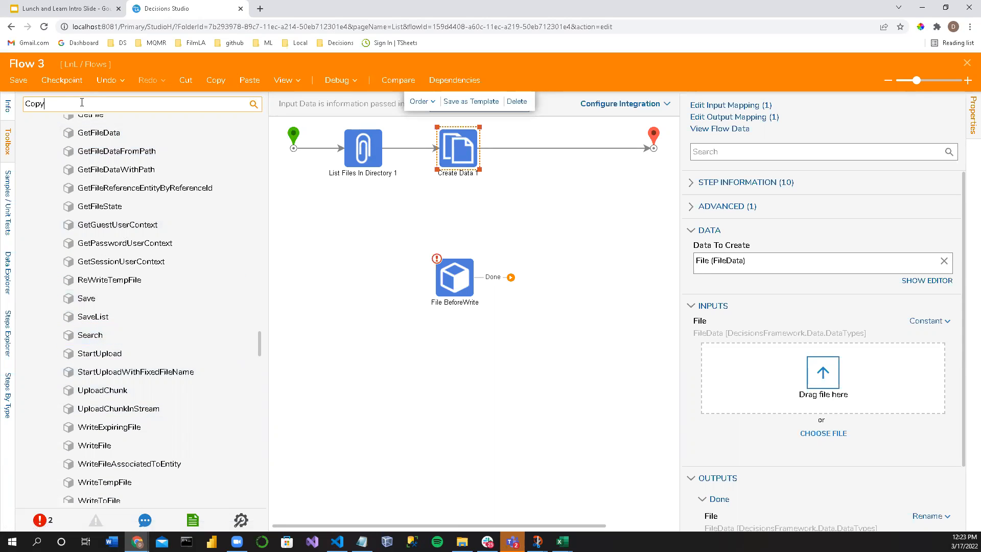
text(Copy File)
key(Return)
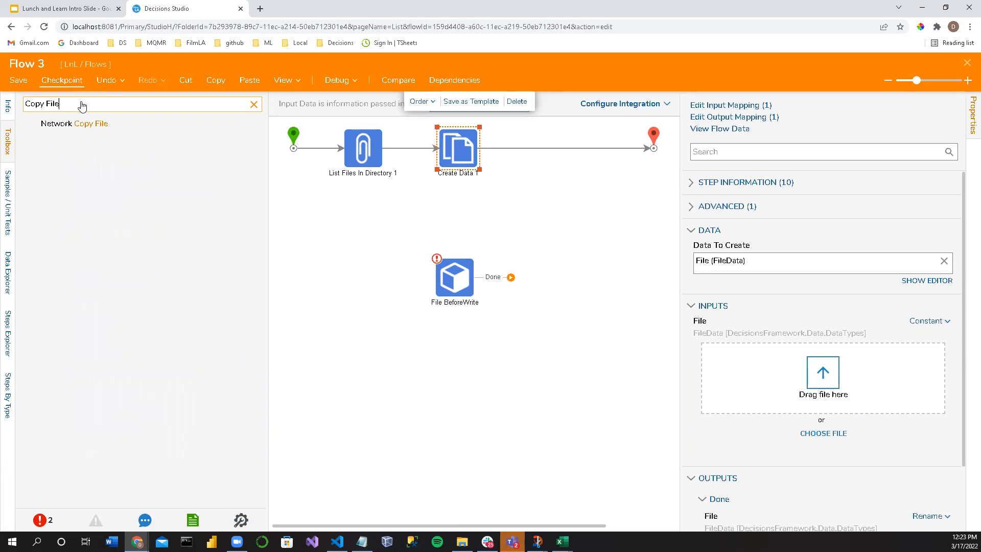
drag(77, 122, 336, 244)
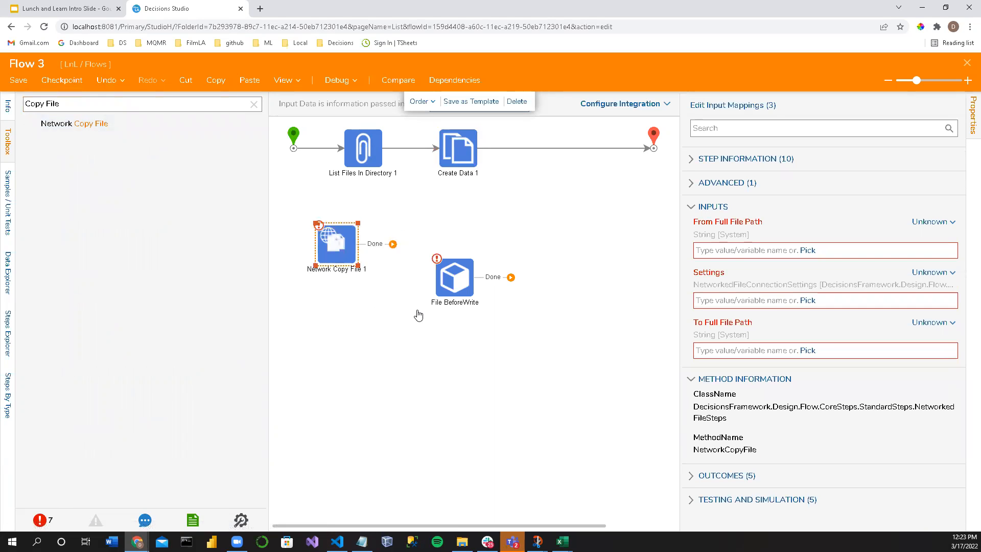
drag(681, 283, 620, 264)
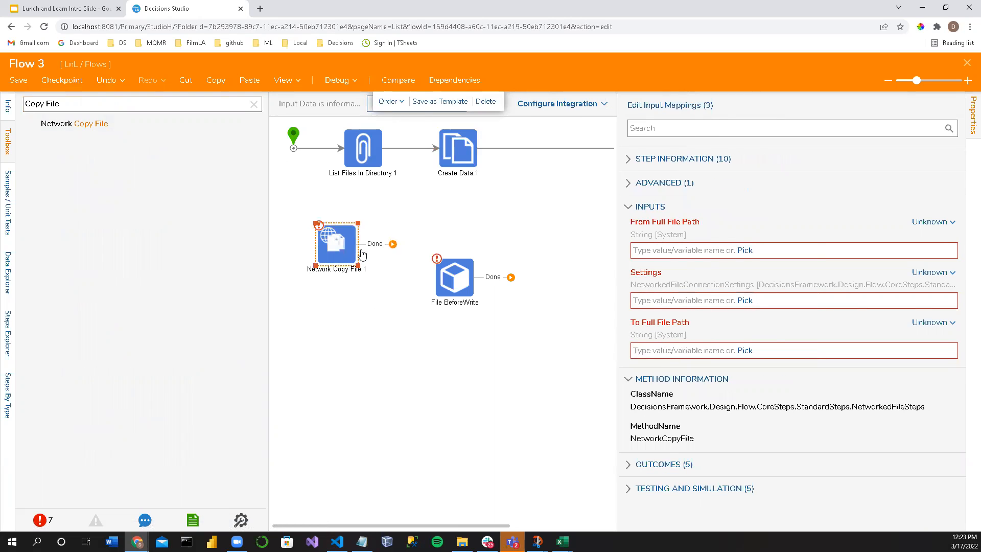
Step: Delete the File BeforeWrite step and move the Network Copy File step into its place below Create Data 1
drag(460, 299, 438, 392)
key(Delete)
drag(331, 261, 422, 280)
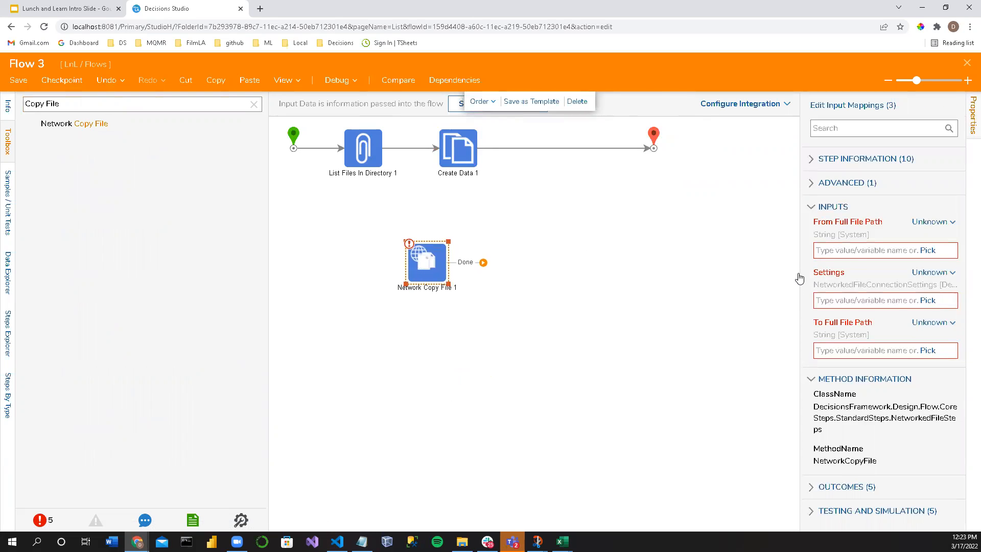
Step: Set the Settings input of Network Copy File 1 to Build Data and widen the properties to read its fields
click(926, 273)
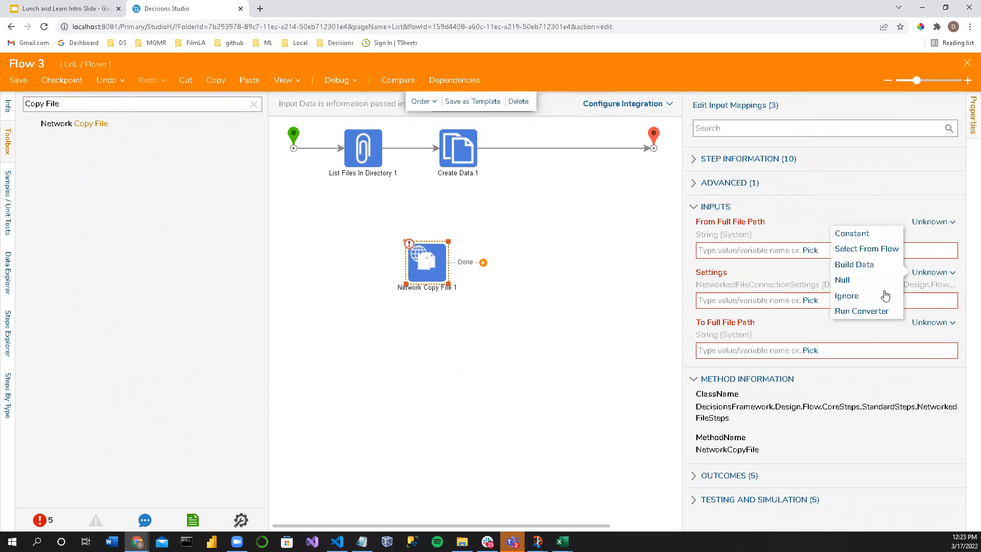
click(864, 262)
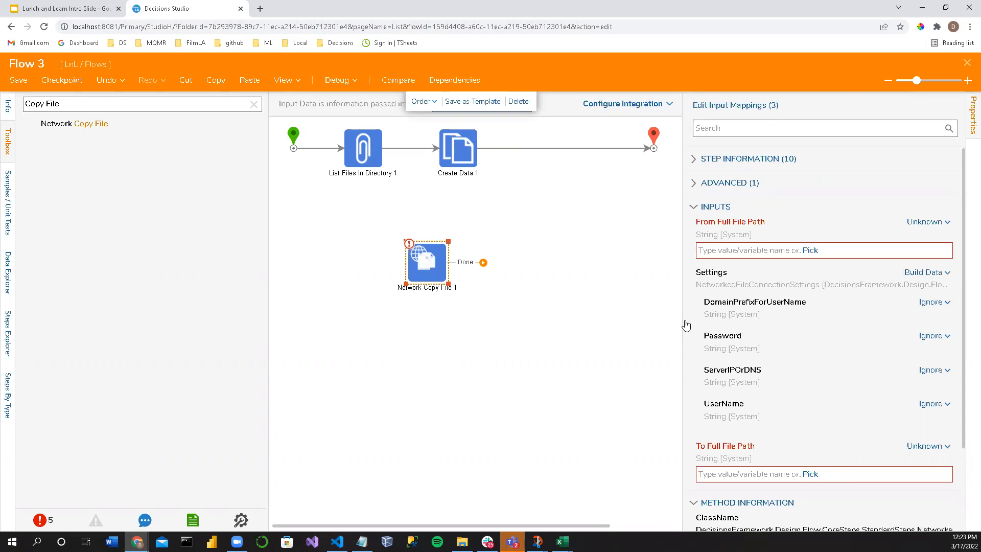
drag(683, 320, 651, 319)
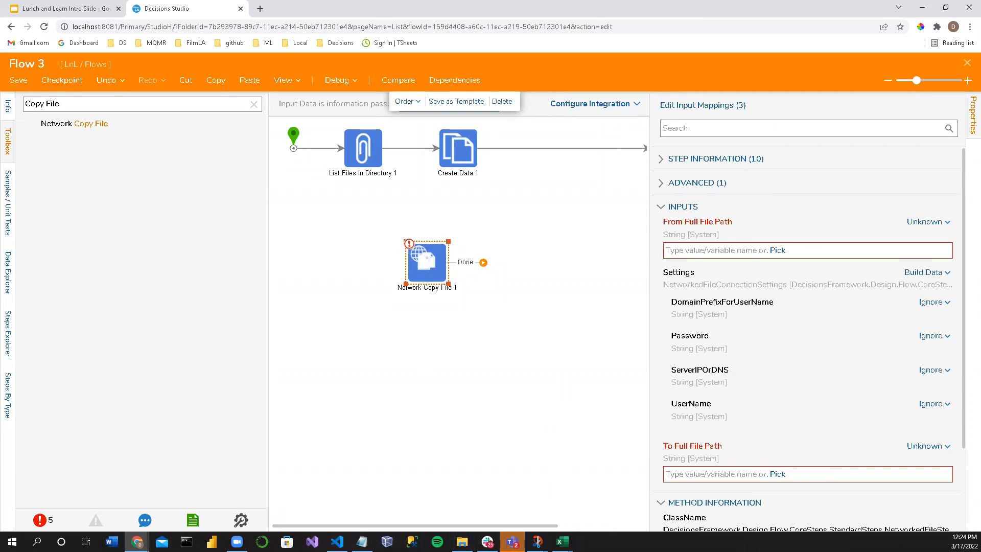
Step: Switch to File Explorer, maximize it, and copy favicon.ico from the Desktop folder
click(462, 541)
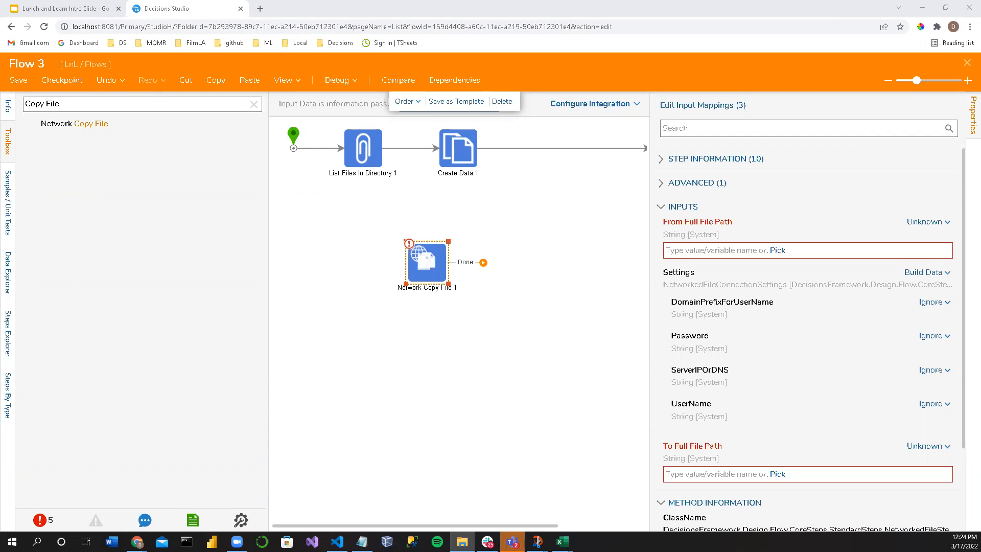
drag(980, 324, 942, 319)
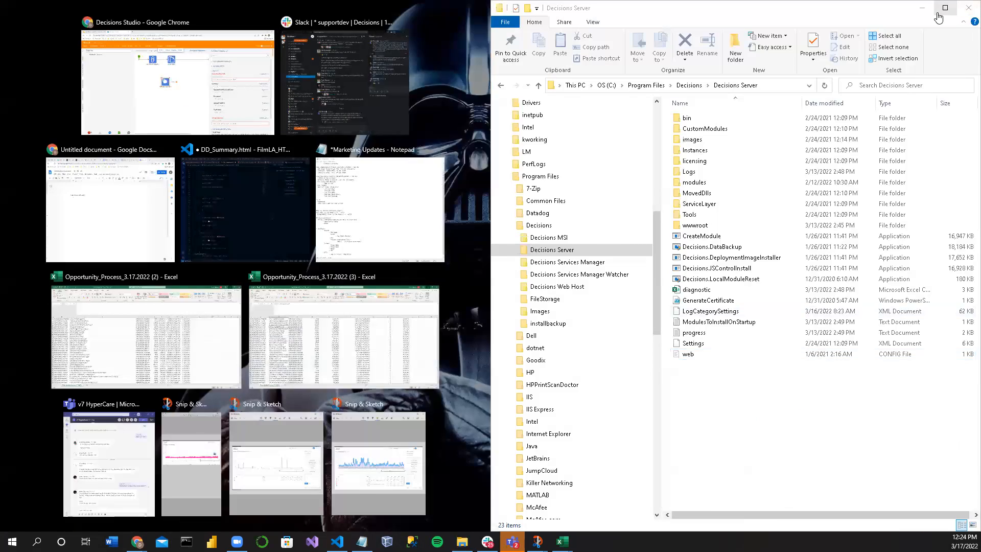
click(943, 11)
scroll(44, 268, up, 10)
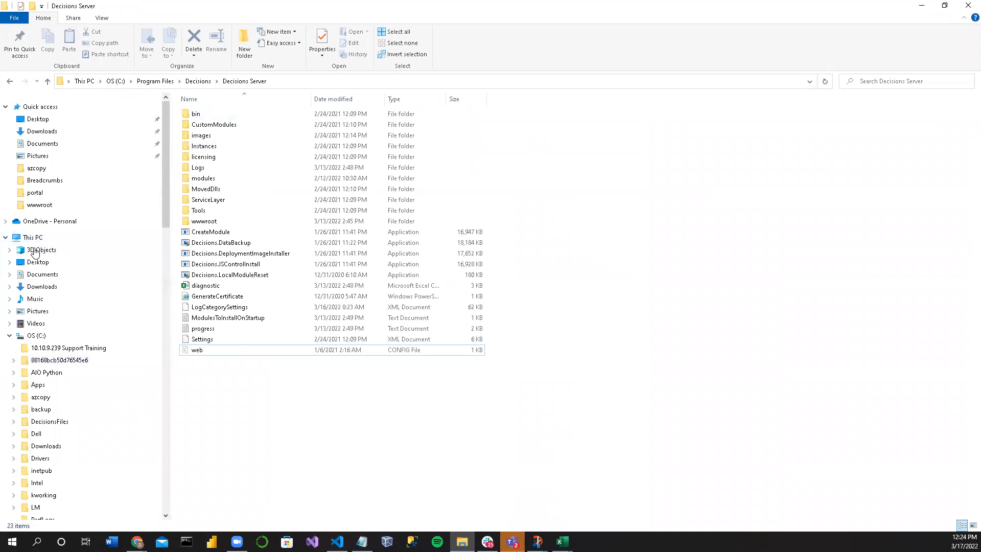
click(36, 263)
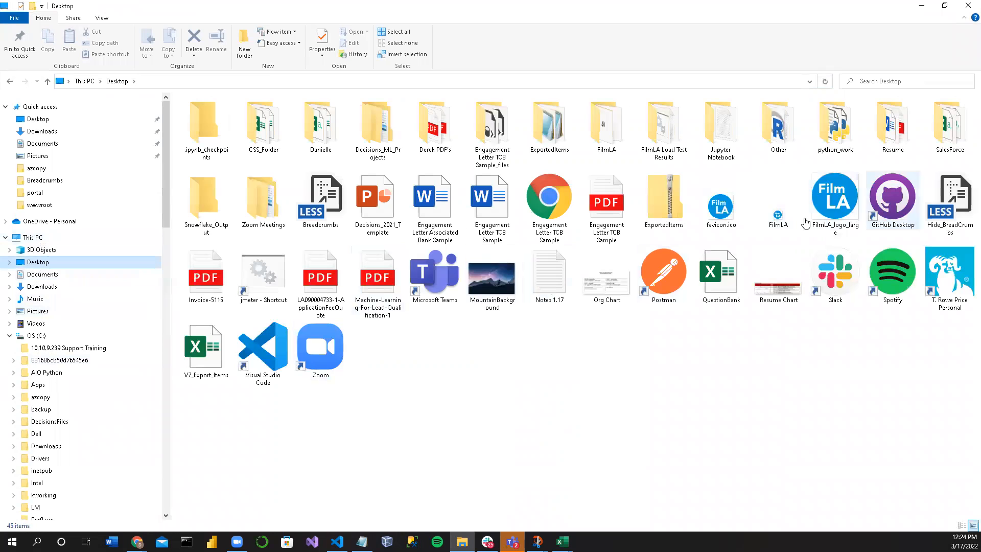
right_click(729, 207)
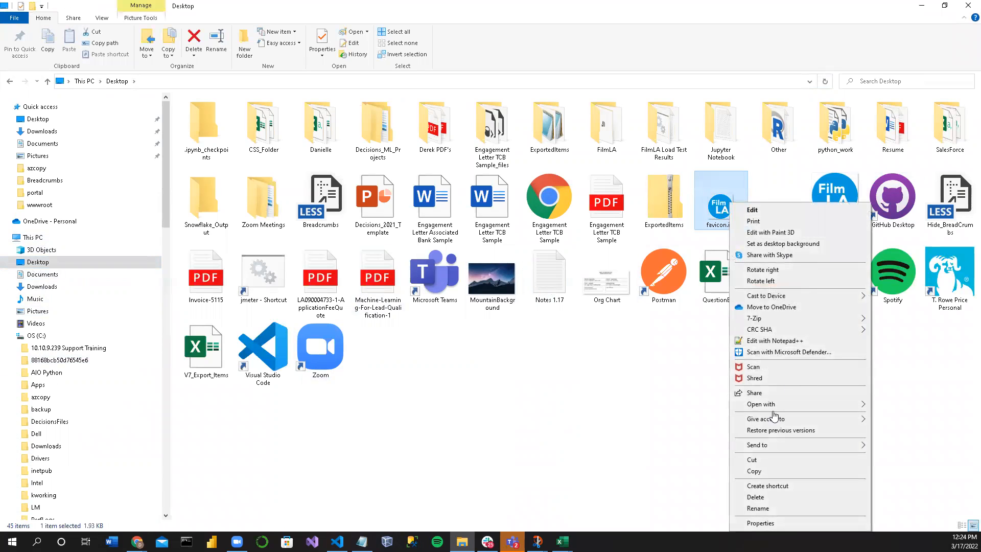
click(761, 458)
Step: Paste favicon.ico into the Decisions Server folder under Program Files\Decisions, granting administrator permission
scroll(74, 309, down, 8)
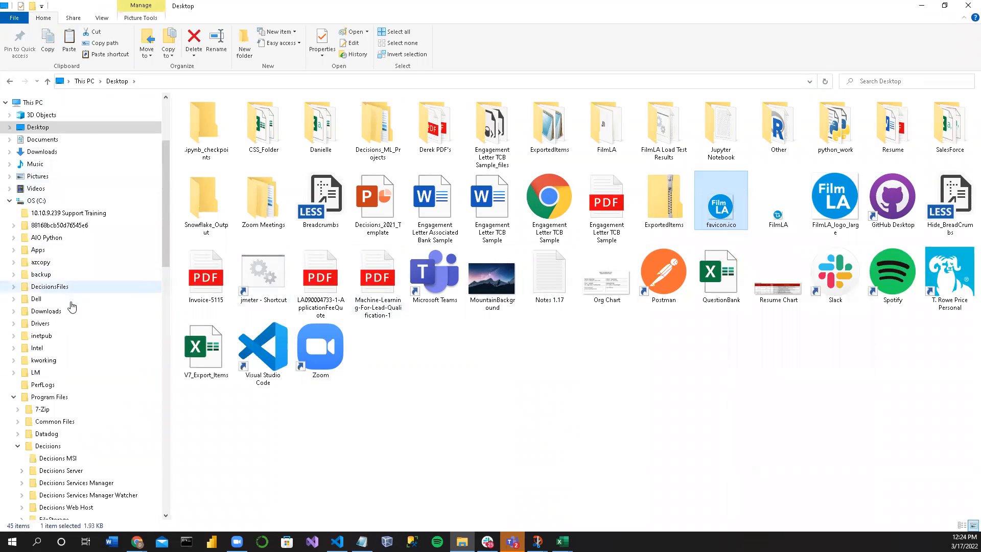
click(66, 320)
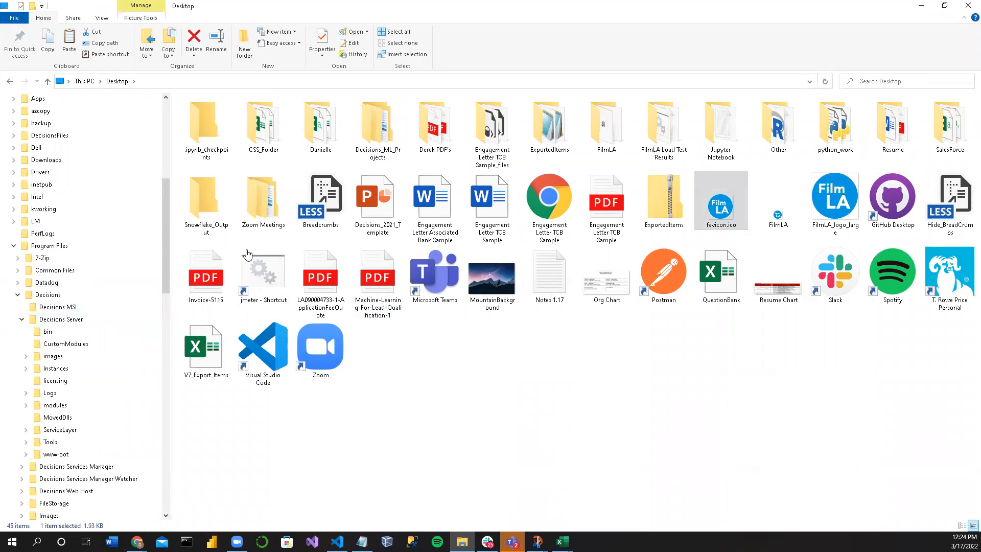
click(51, 320)
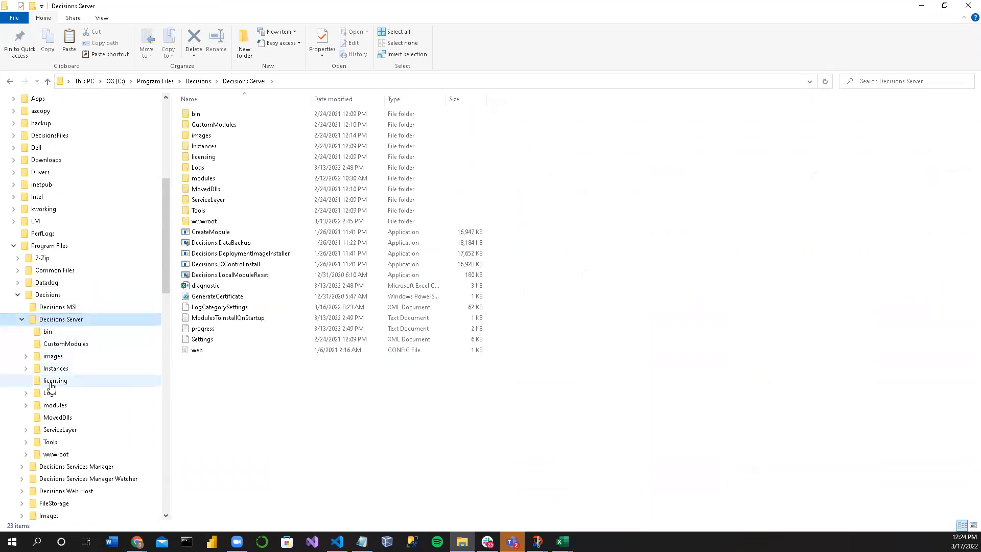
right_click(254, 390)
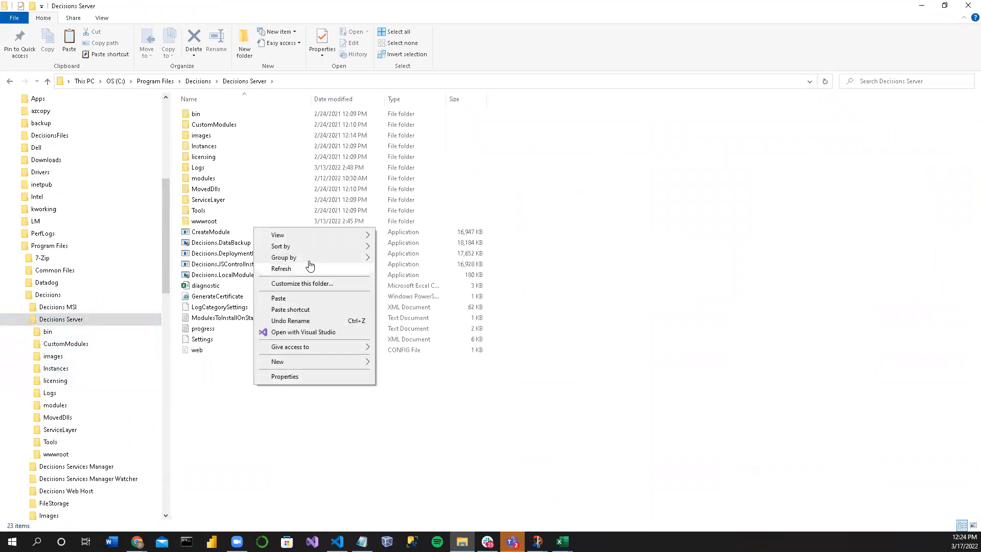
click(300, 300)
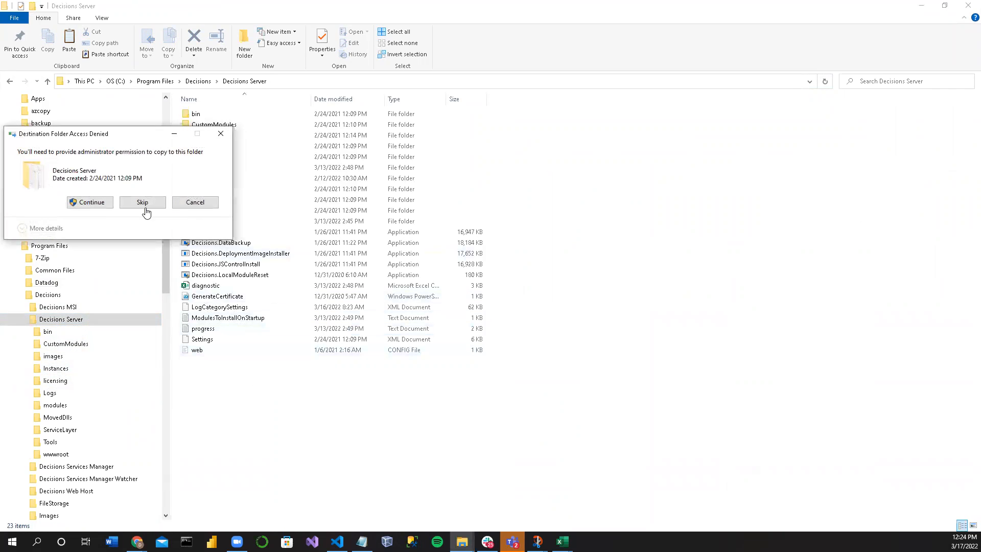
click(102, 202)
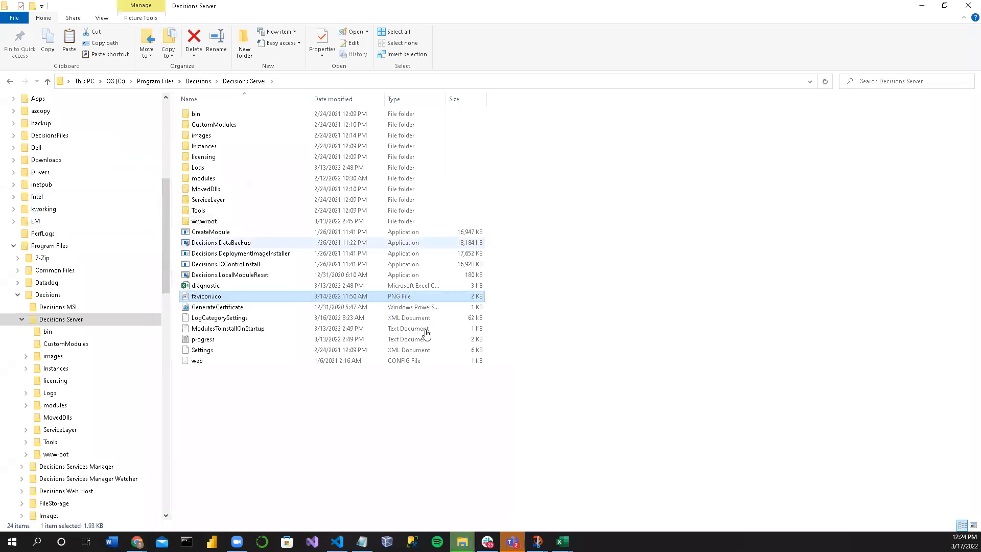
Step: Copy the Decisions Server folder path and, back in Decisions Studio, set From Full File Path to the constant C:\Program Files\Decisions\Decisions Server\favicon.ico
click(309, 83)
key(ctrl+c)
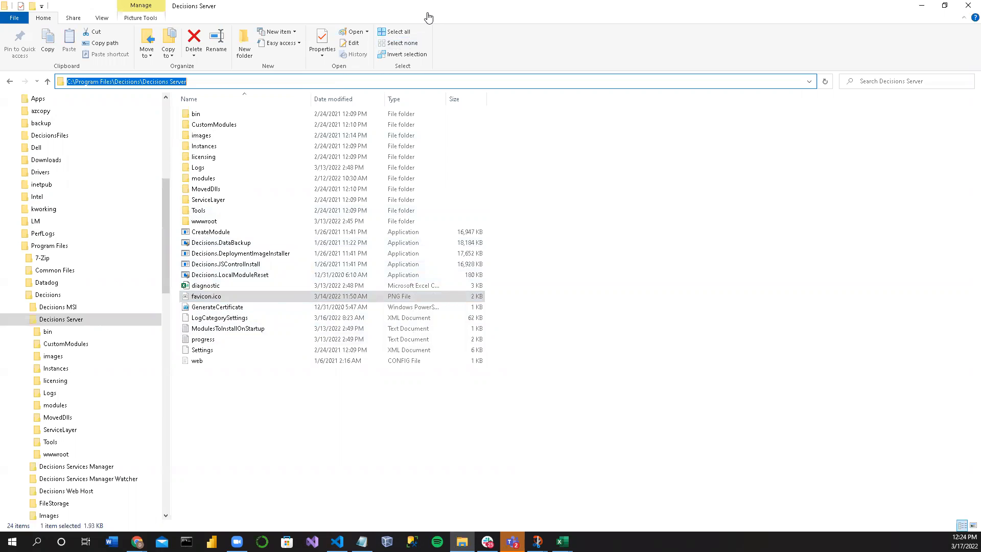
key(alt+Tab)
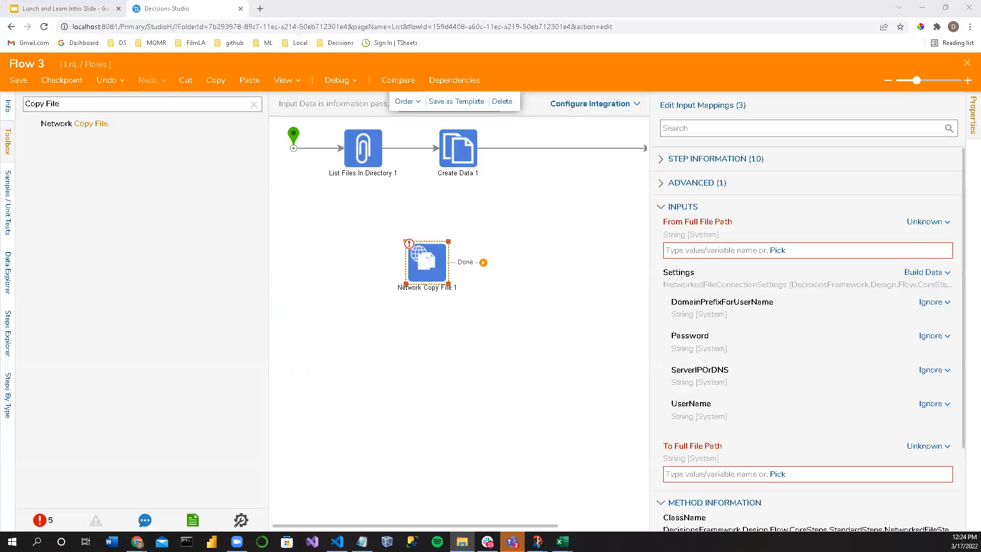
click(693, 248)
key(ctrl+v)
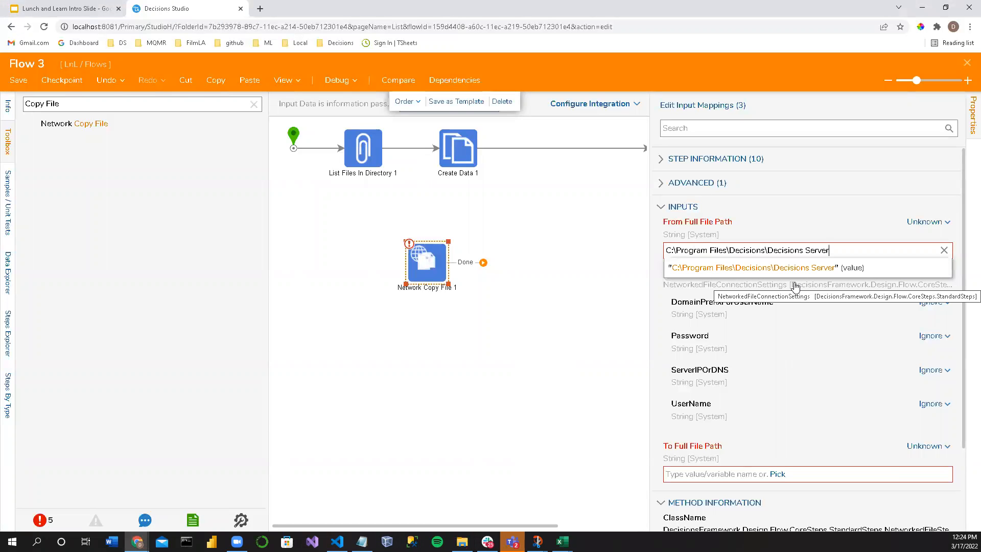
text(\)
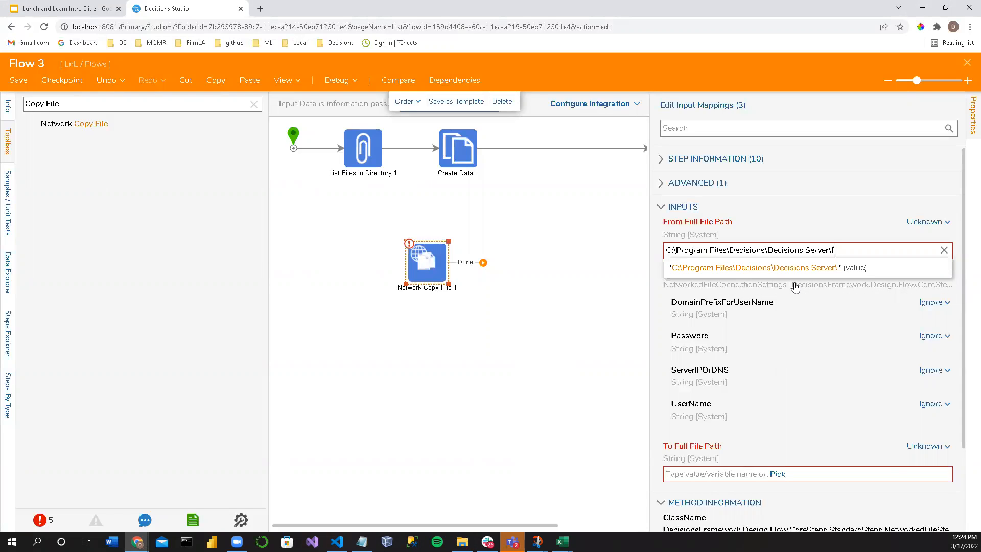
text(favicon.ico)
click(929, 222)
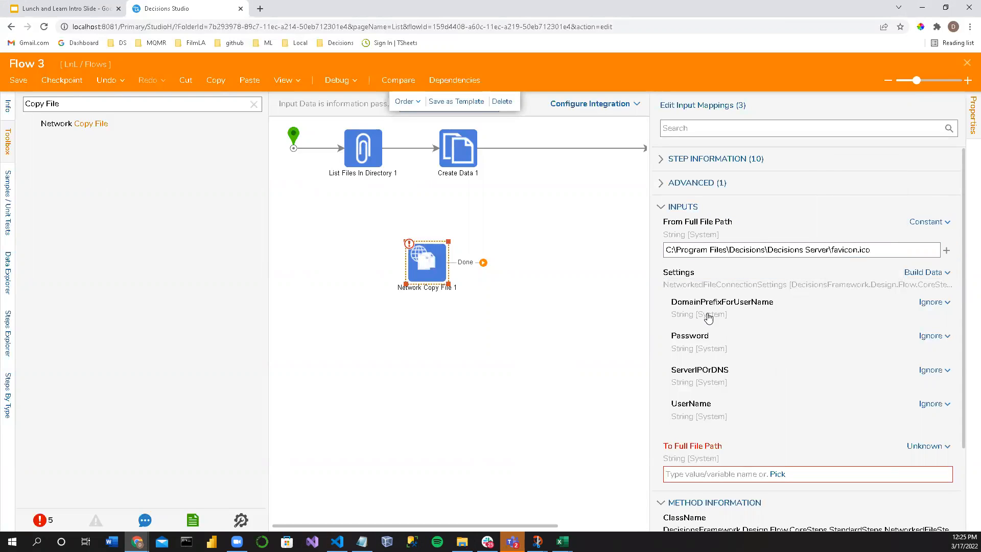
Step: Connect the flow's start point to Network Copy File 1 and reposition that step beneath the upper row
click(305, 150)
drag(304, 150, 453, 305)
drag(423, 269, 400, 258)
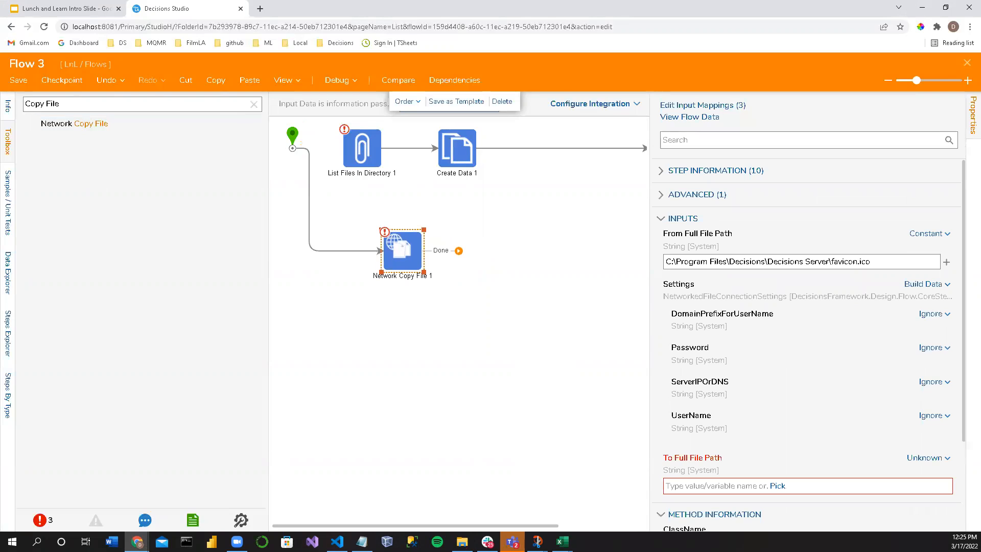
Step: Switch to File Explorer
key(alt+Tab)
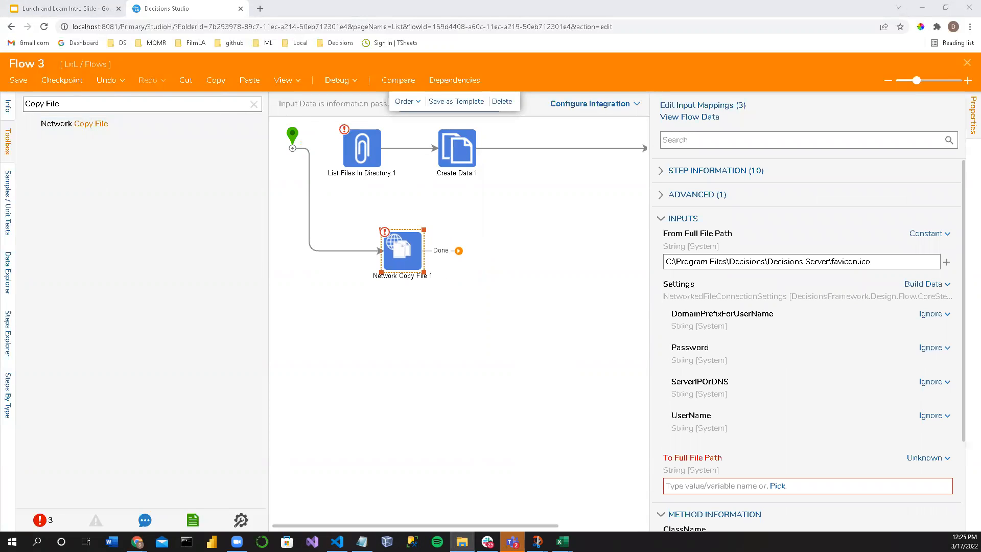
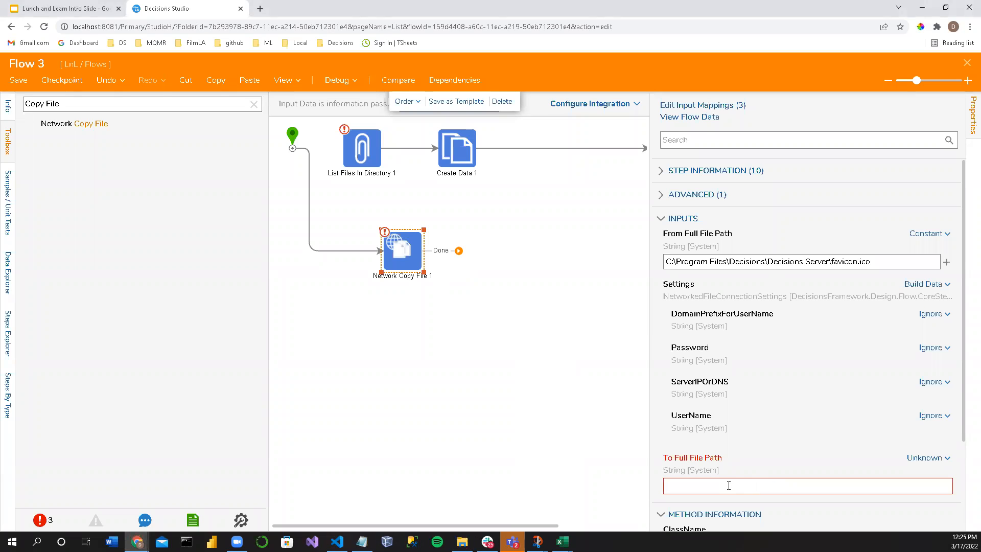
Step: Set To Full File Path to the constant C:\Program Files\Decisions\Decisions Server\wwwroot, using the folder path copied from File Explorer
click(710, 481)
text(C:\Program Files\Decisions\Decisions Server)
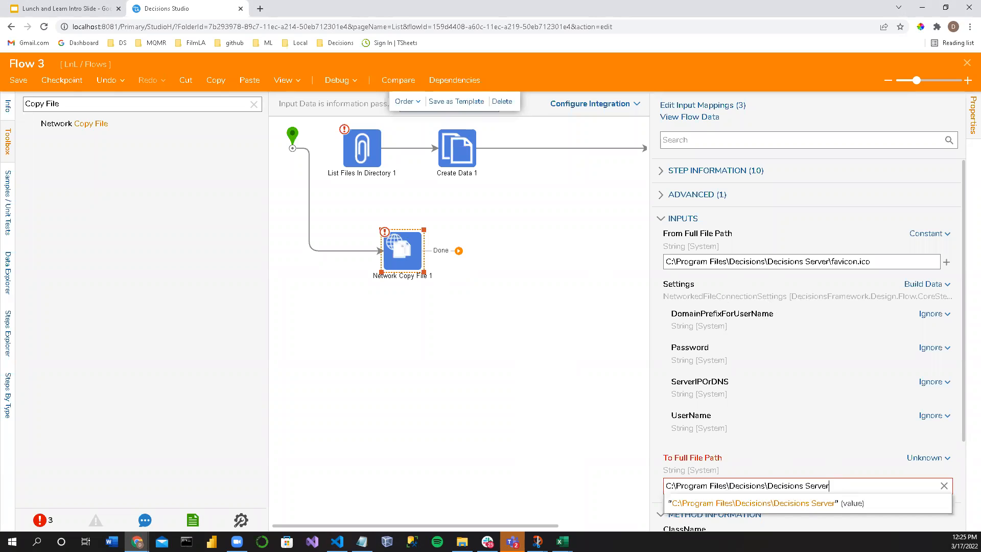
key(alt+Tab)
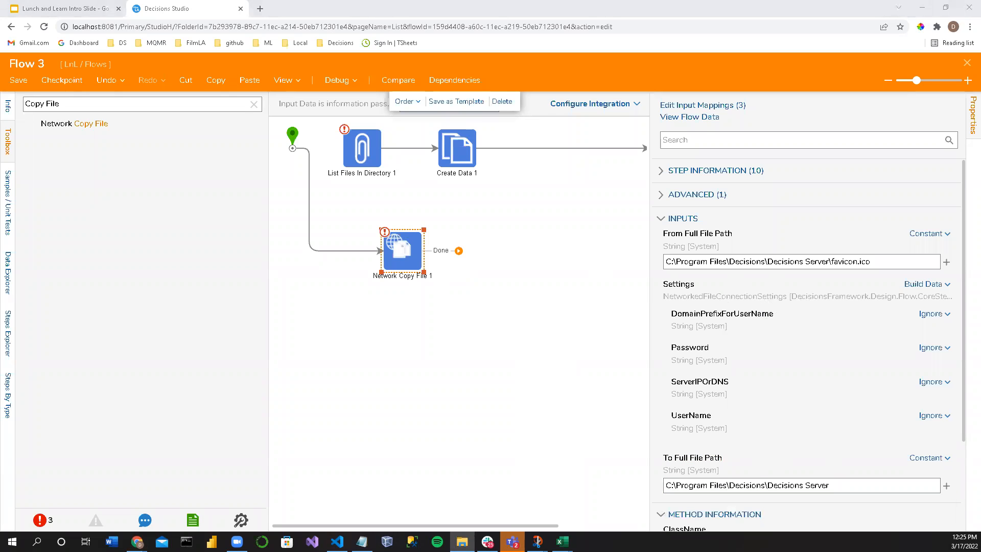
key(alt+Tab)
key(ctrl+a)
text(C:\Program Files\Decisions\Decisions Server\wwwroot)
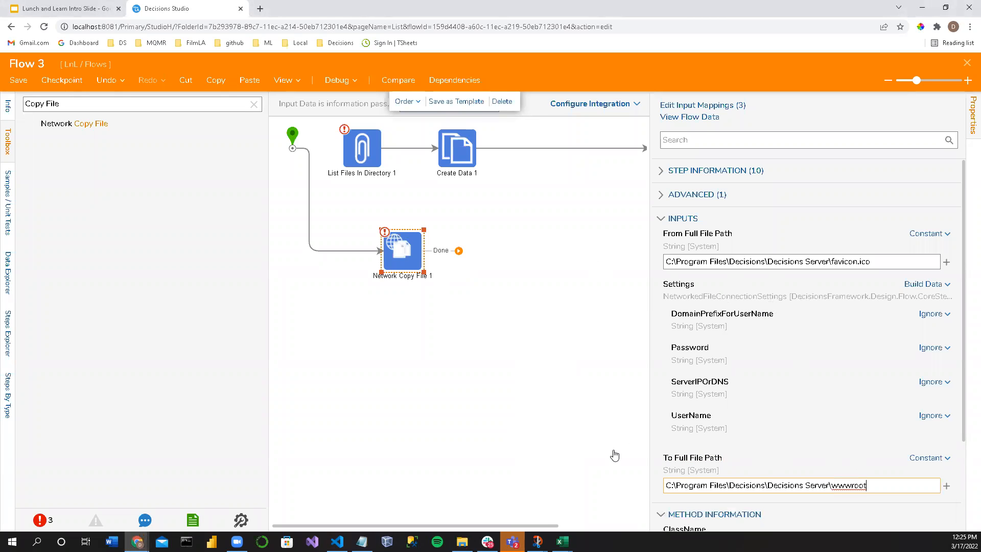
Step: Connect Network Copy File 1 to the flow's end point and align it beneath Create Data 1, level with the start point
click(476, 341)
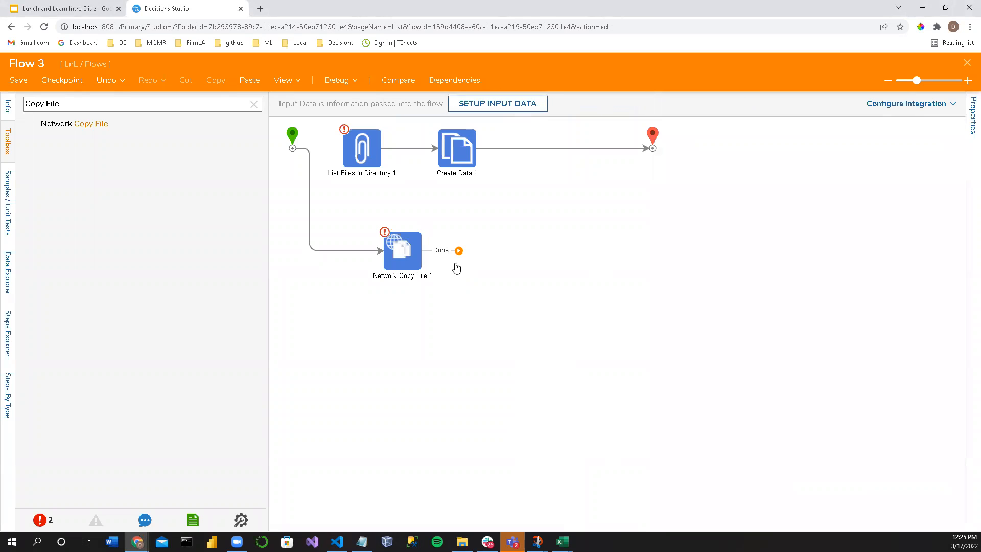
mouse_move(458, 250)
mouse_down()
mouse_move(679, 184)
mouse_move(653, 148)
mouse_up()
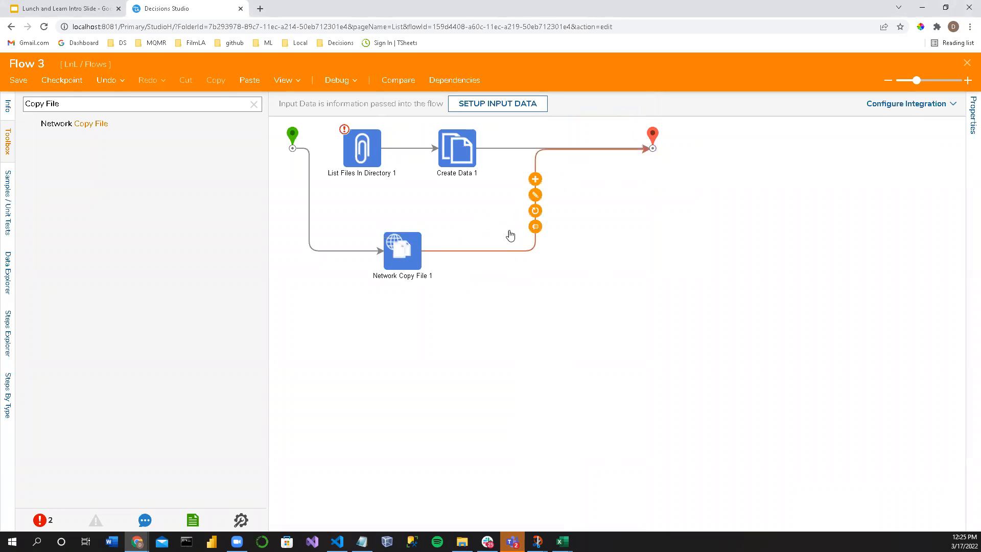
drag(408, 253, 465, 234)
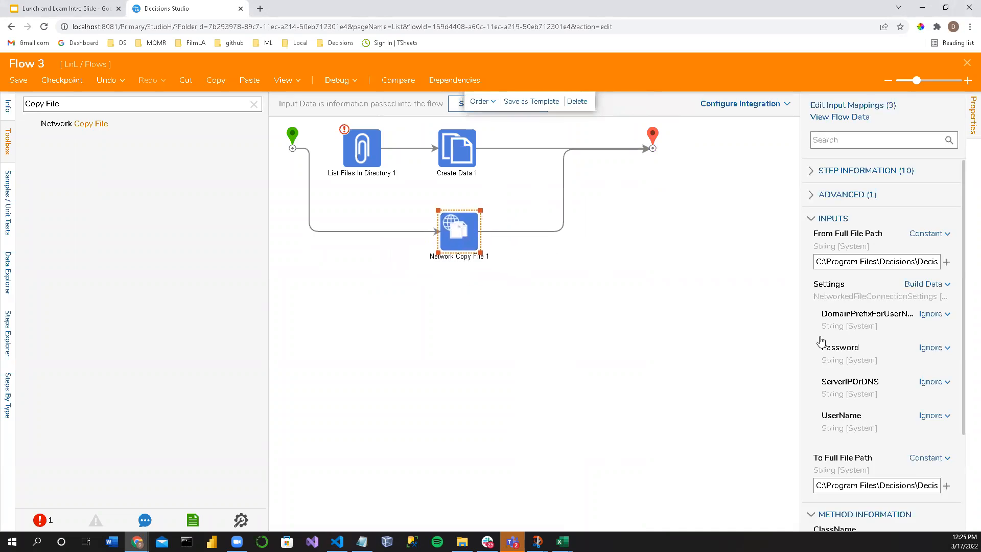
drag(802, 320, 664, 311)
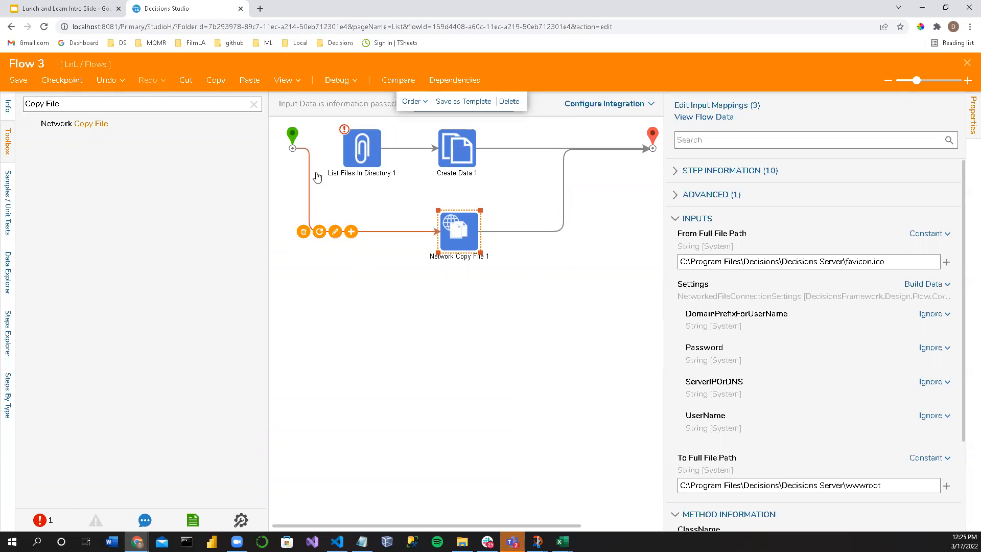
drag(293, 137, 295, 227)
click(449, 341)
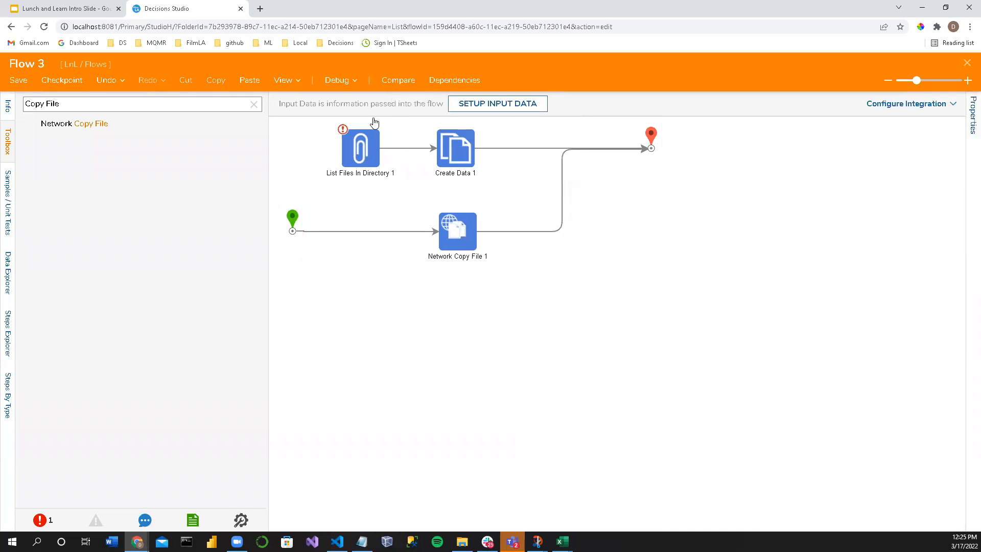
Step: Debug the flow, examine the exception details of Network Copy File 1, and close the debugger
click(337, 81)
click(496, 233)
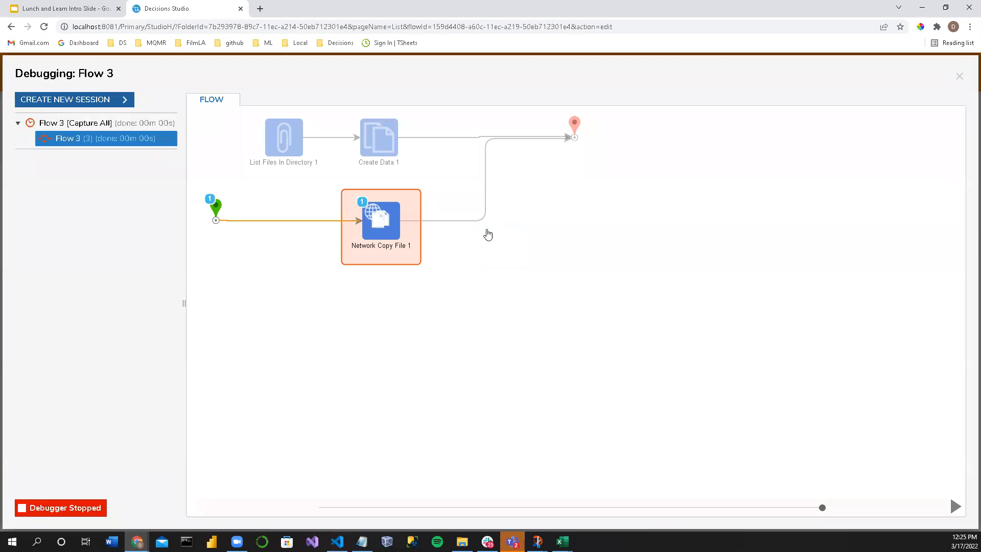
click(379, 226)
mouse_move(506, 247)
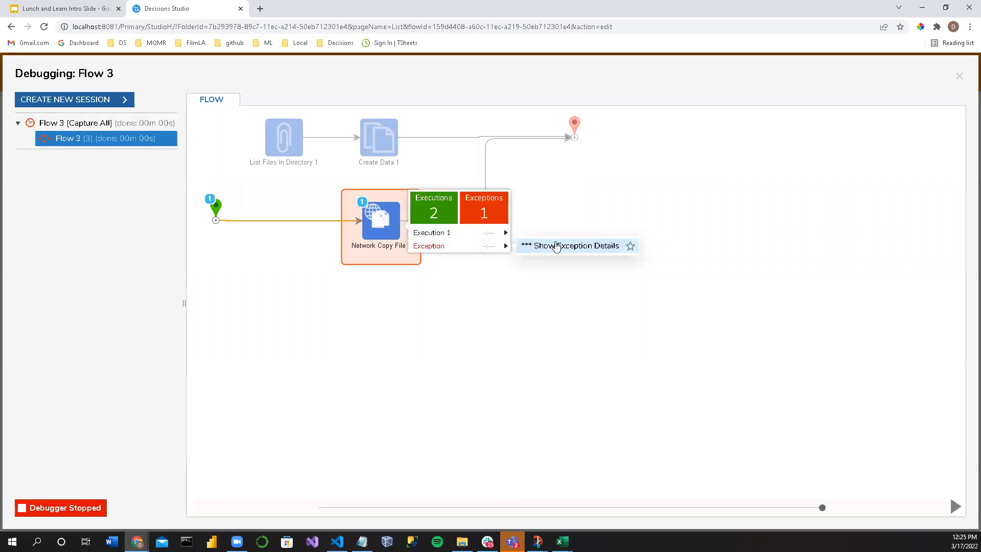
click(559, 245)
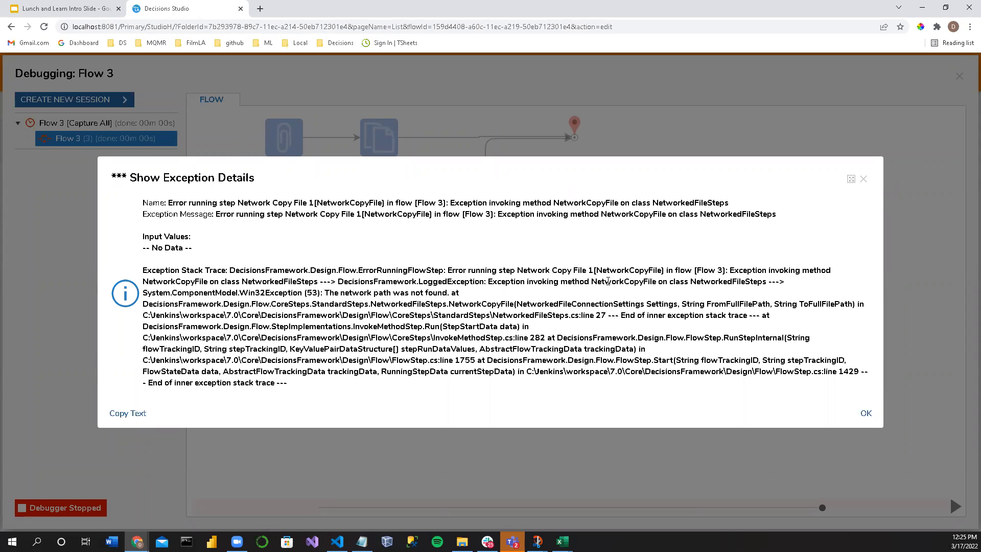
drag(591, 282, 748, 296)
click(351, 295)
click(864, 179)
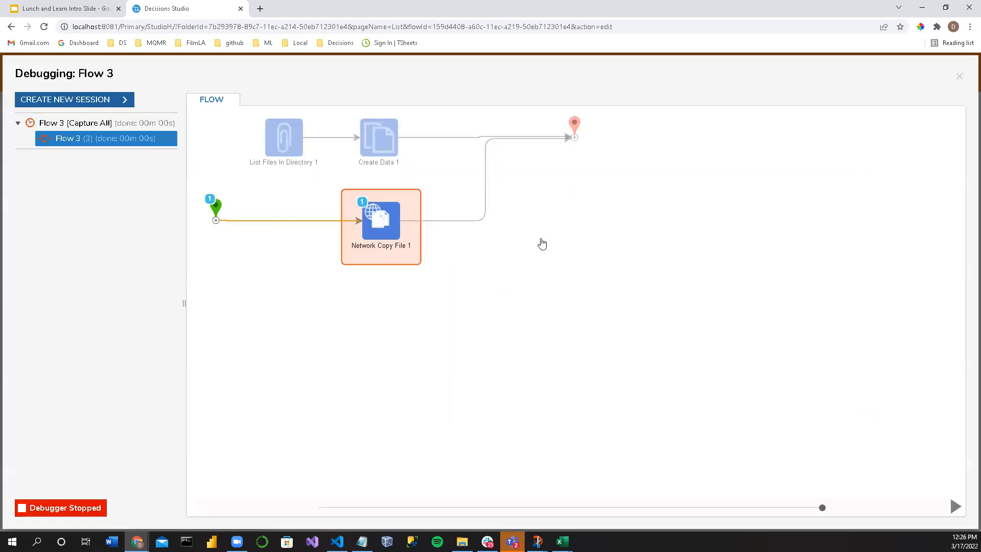
click(959, 76)
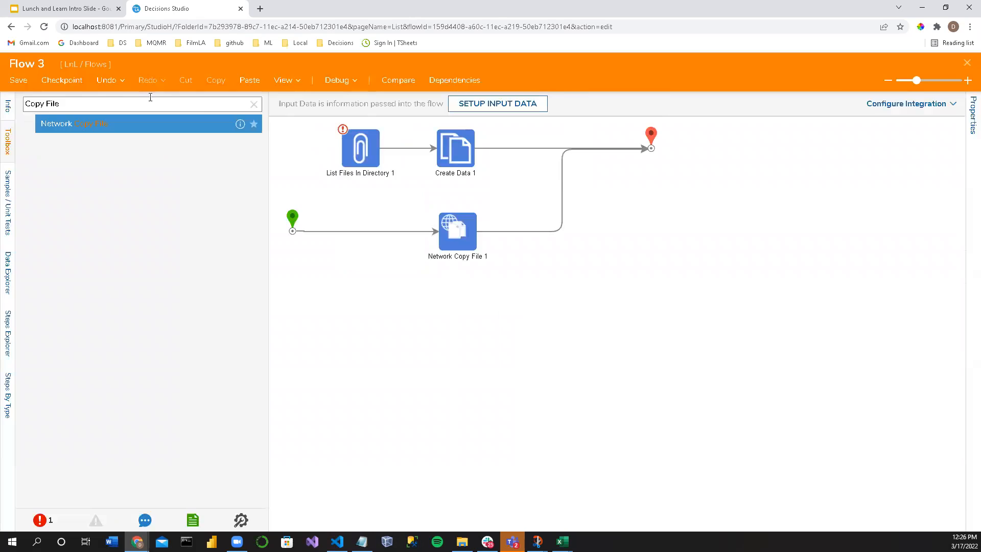
Step: Search the toolbox for File steps and for Move steps, and look through both lists
click(33, 102)
key(ctrl+BackSpace)
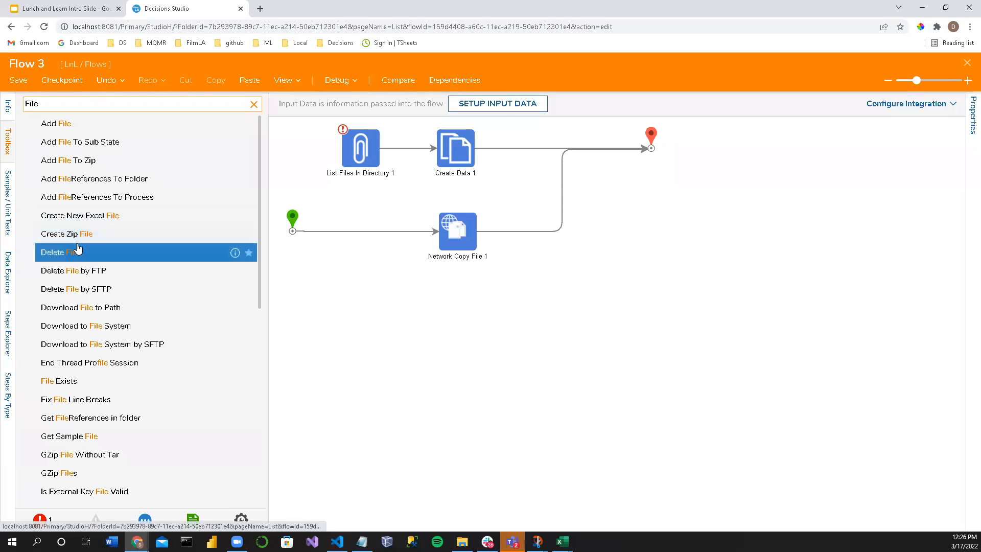
scroll(97, 258, down, 2)
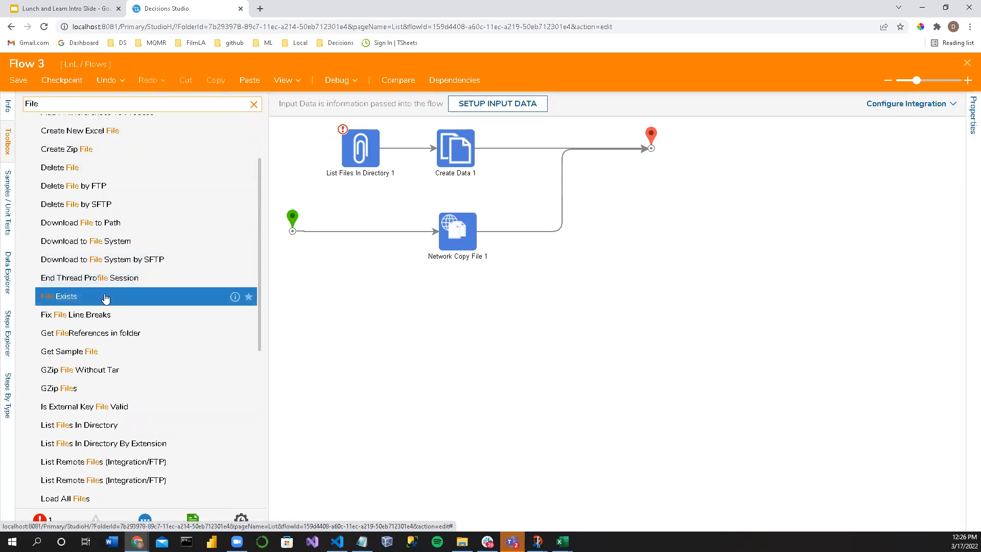
scroll(117, 296, down, 2)
double_click(41, 104)
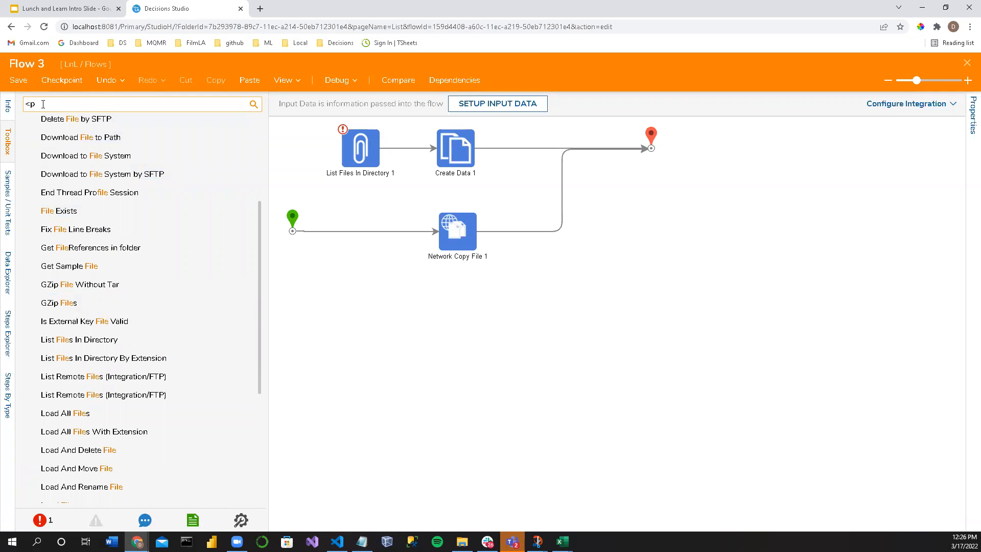
key(BackSpace)
key(BackSpace)
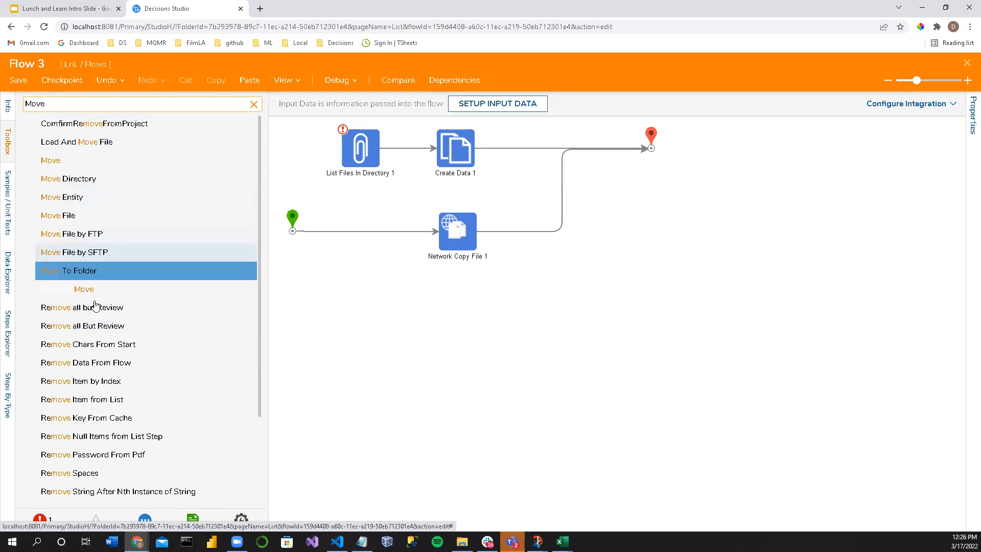
scroll(85, 323, down, 2)
scroll(85, 323, down, 1)
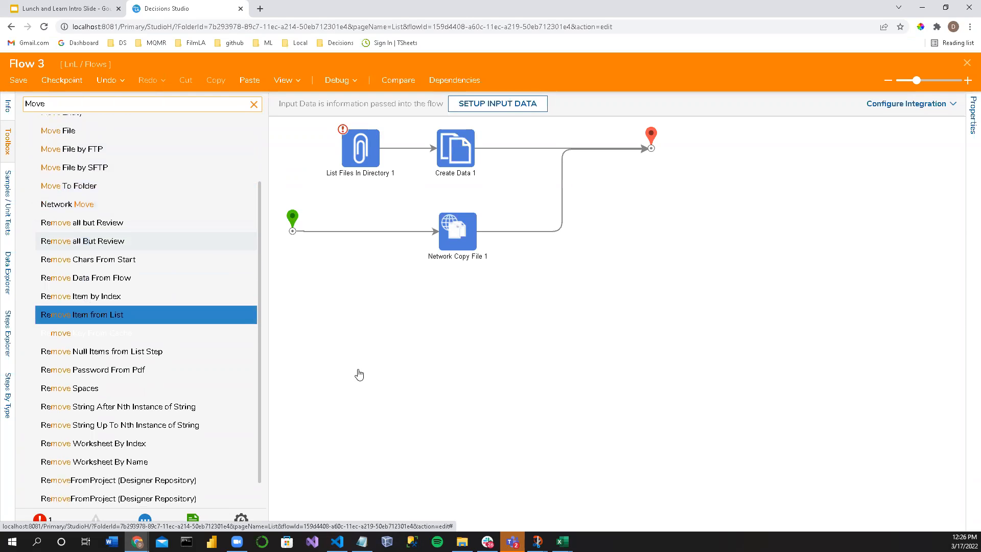
Step: Find the Save Entities step in the toolbox and add it to the flow beneath Network Copy File 1
double_click(76, 107)
text(Save entities)
drag(64, 123, 458, 317)
Step: Set the Type Name of Save Entities 1 to FileReferenceEntity and connect the step between the start and end points
click(843, 242)
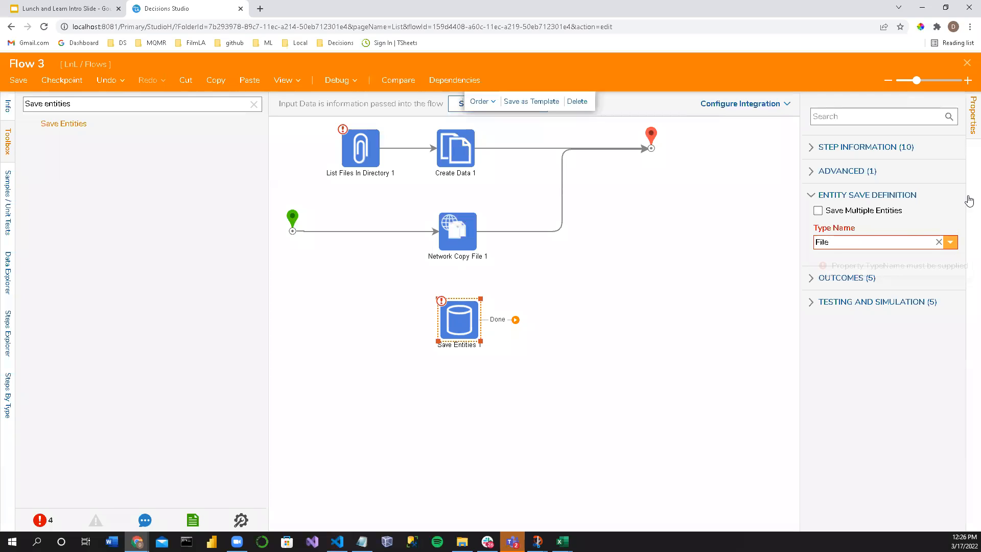
click(951, 242)
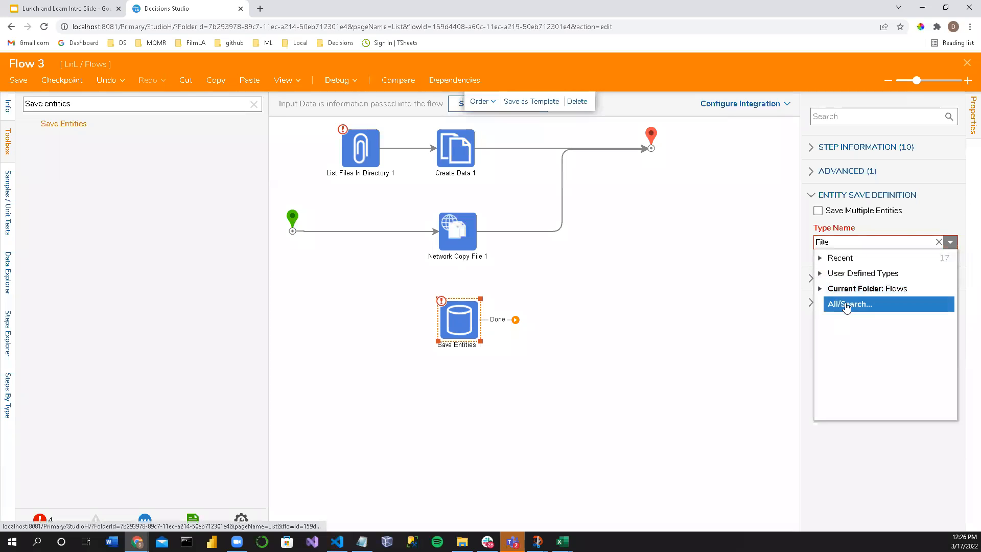
click(848, 304)
click(454, 155)
text(FileRefer)
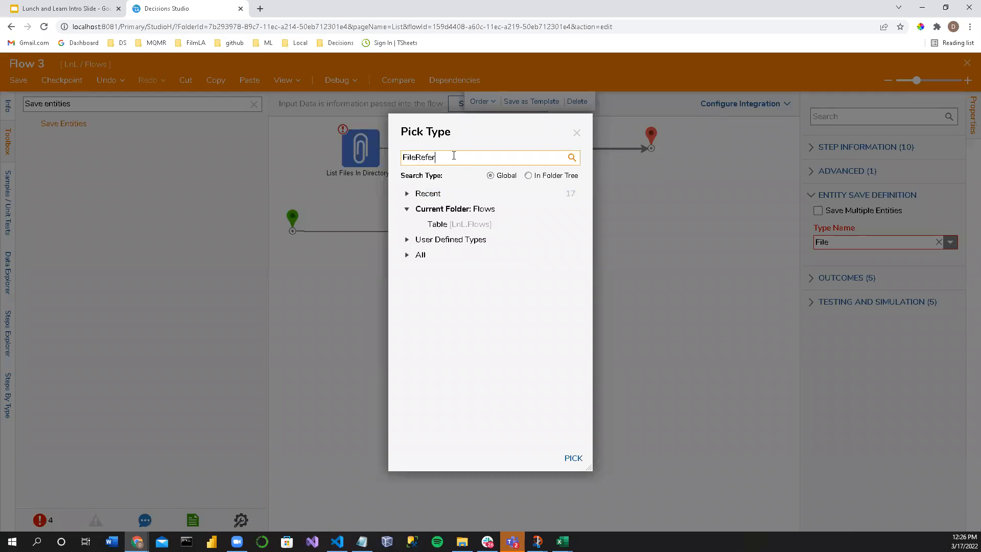
click(443, 193)
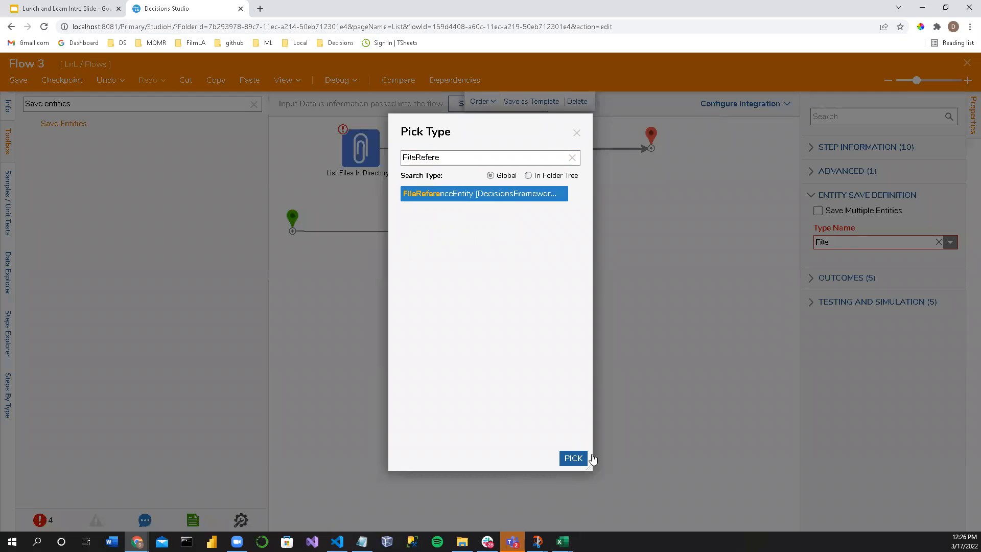
click(573, 457)
click(341, 232)
drag(292, 231, 651, 148)
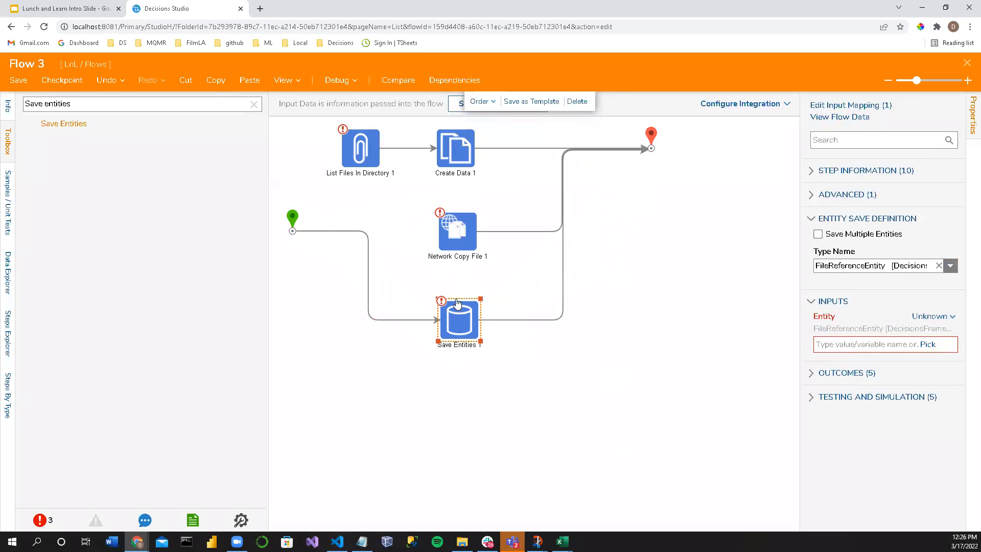
Step: Set the Entity input of Save Entities 1 to Build Data and look through the resulting entity fields
drag(801, 273, 667, 270)
click(793, 262)
click(935, 316)
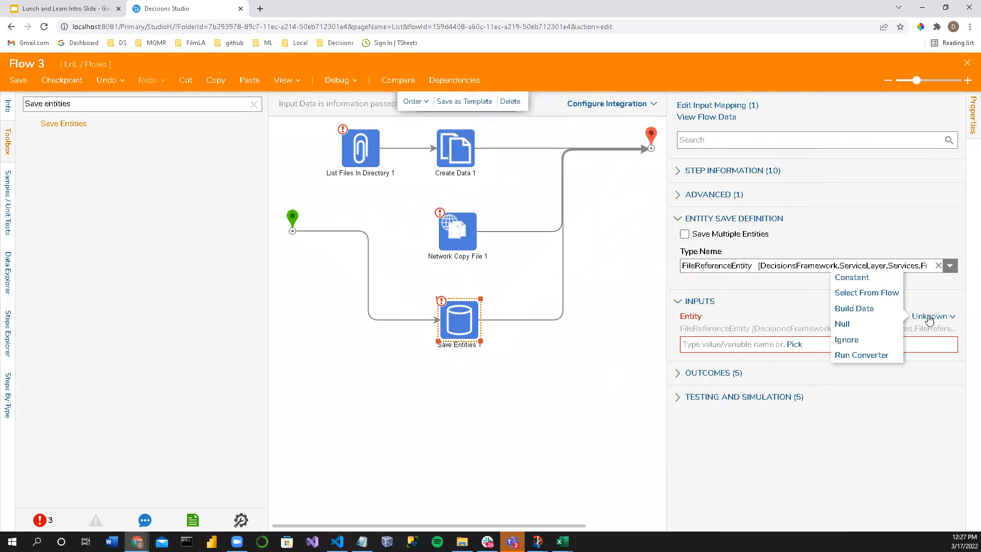
click(851, 306)
drag(669, 311, 598, 297)
scroll(781, 381, down, 5)
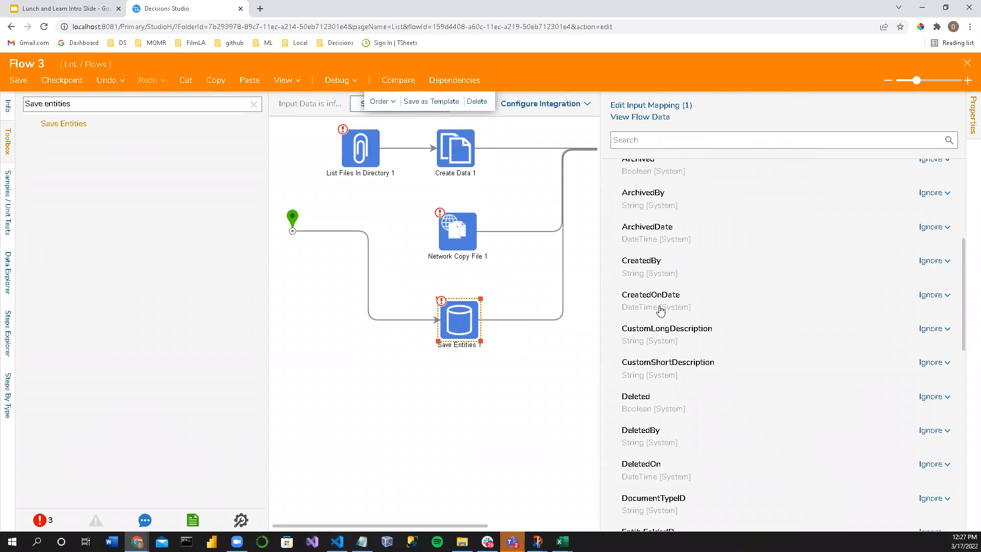
scroll(656, 374, down, 4)
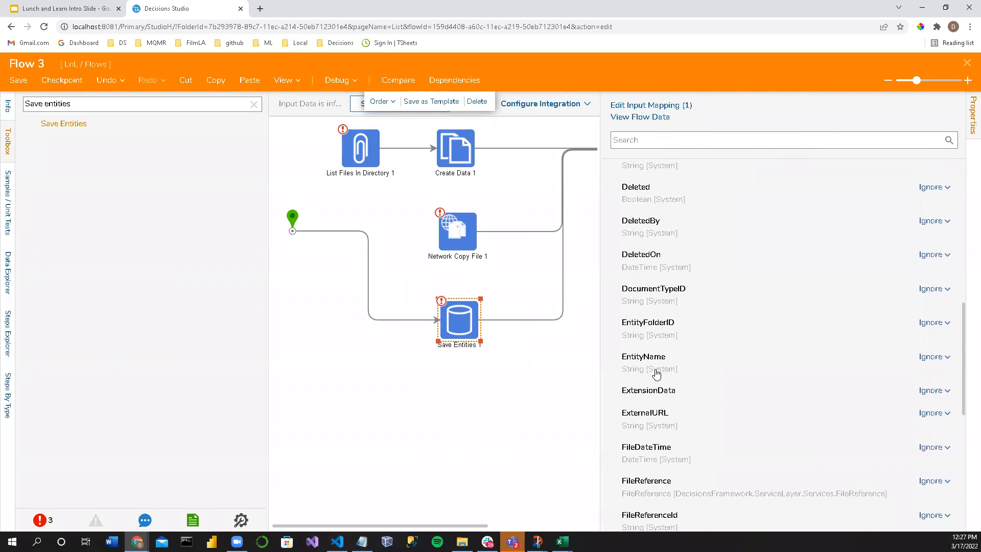
scroll(657, 375, down, 3)
scroll(654, 376, down, 5)
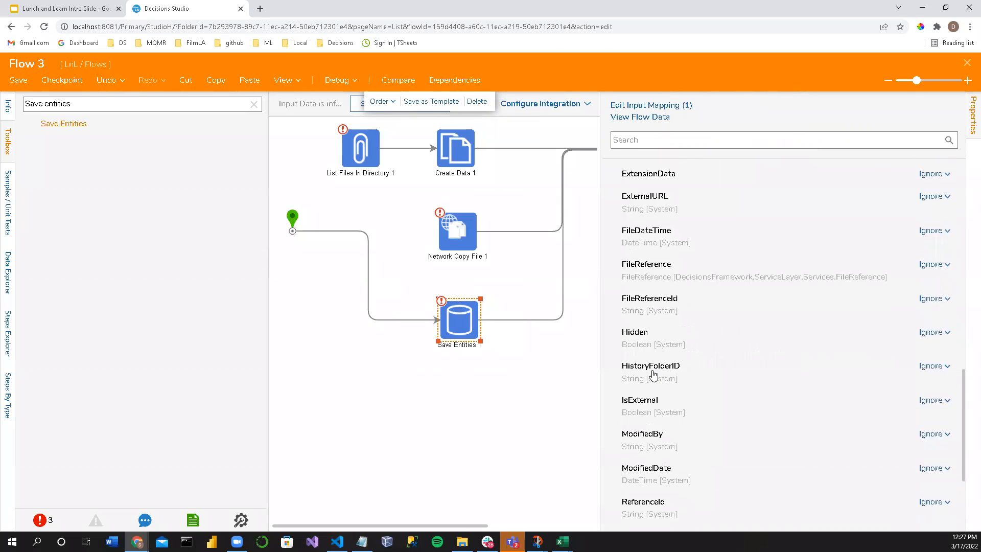
scroll(653, 377, up, 2)
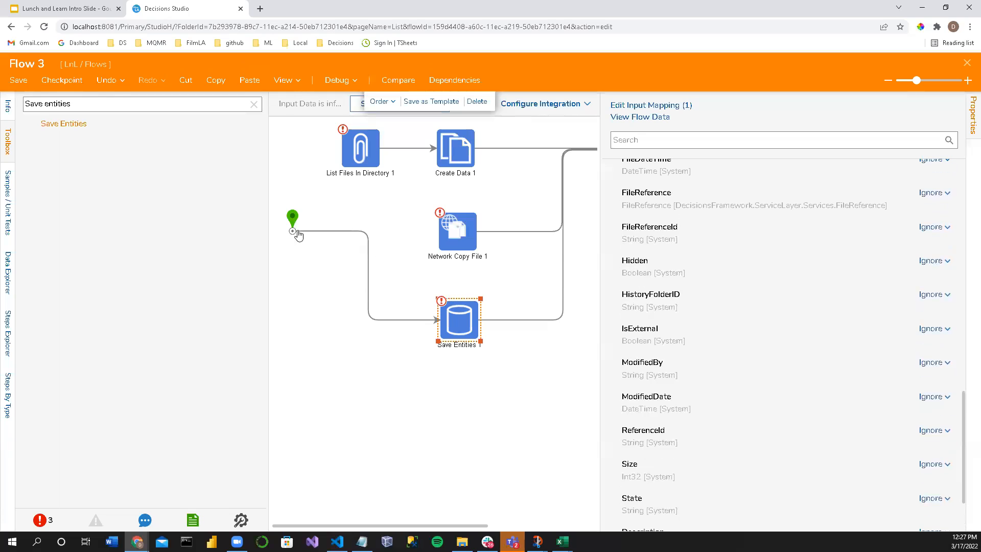
Step: Move the flow's start point down so it lines up with Save Entities 1
drag(285, 223, 272, 297)
drag(292, 218, 274, 309)
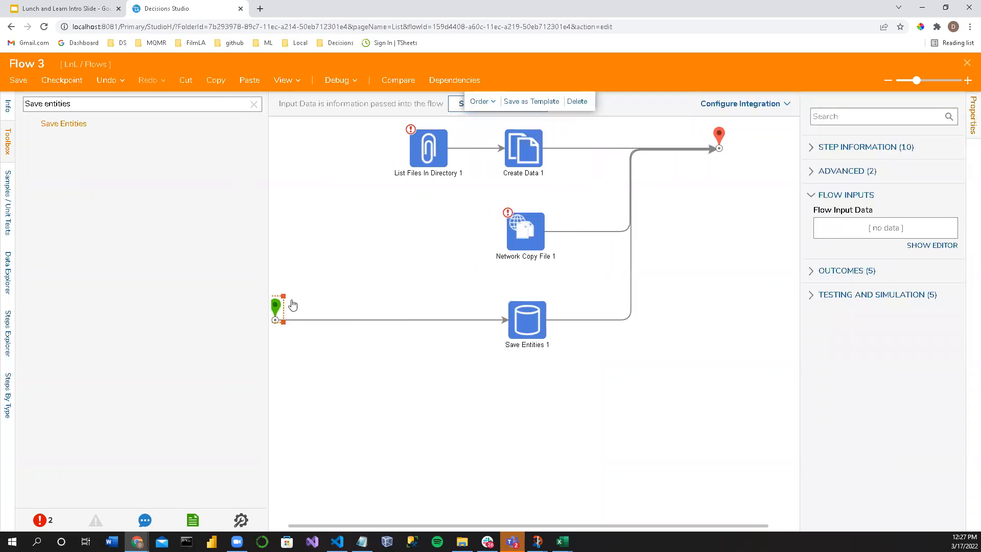
Step: Search the toolbox for Load File and for file, and look through the available file steps
triple_click(113, 102)
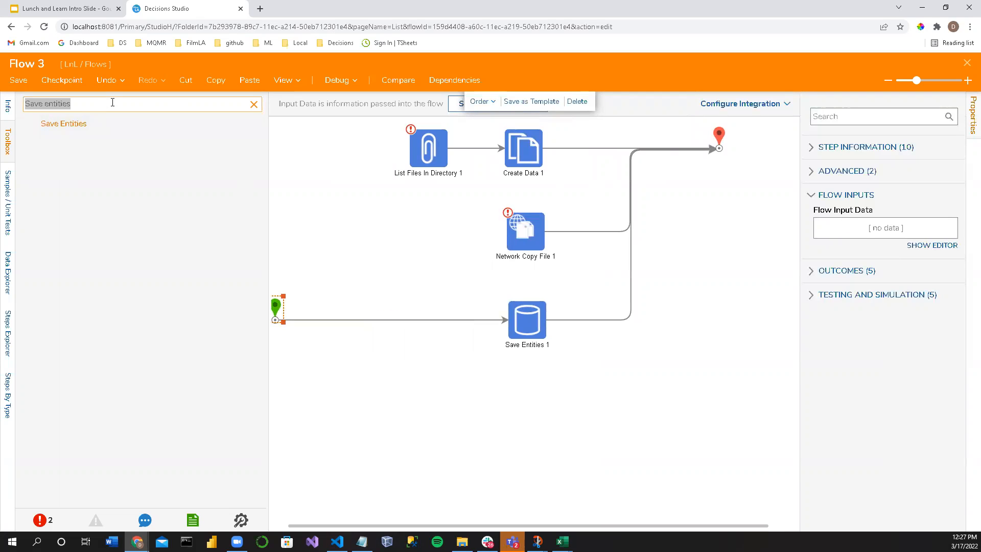
text(M)
key(BackSpace)
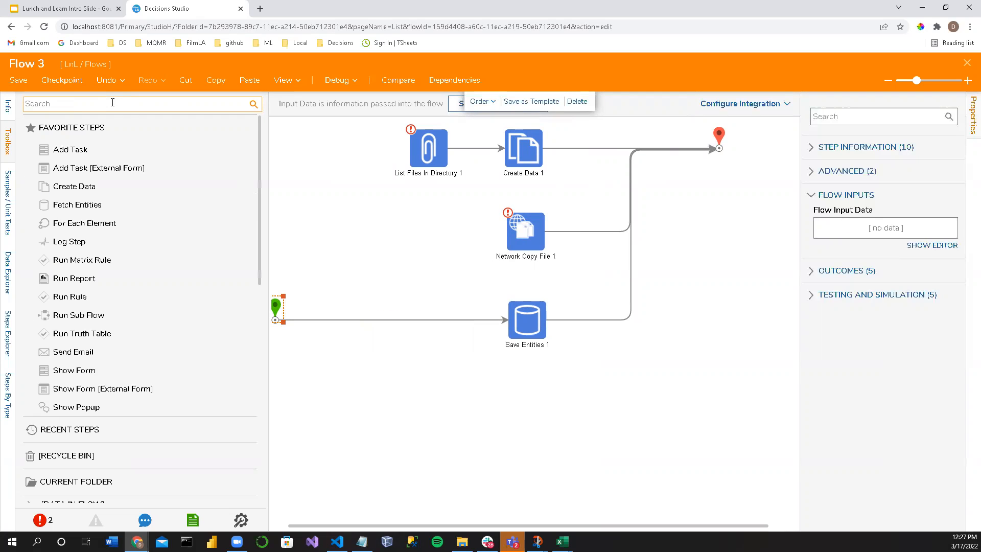
text(Load File)
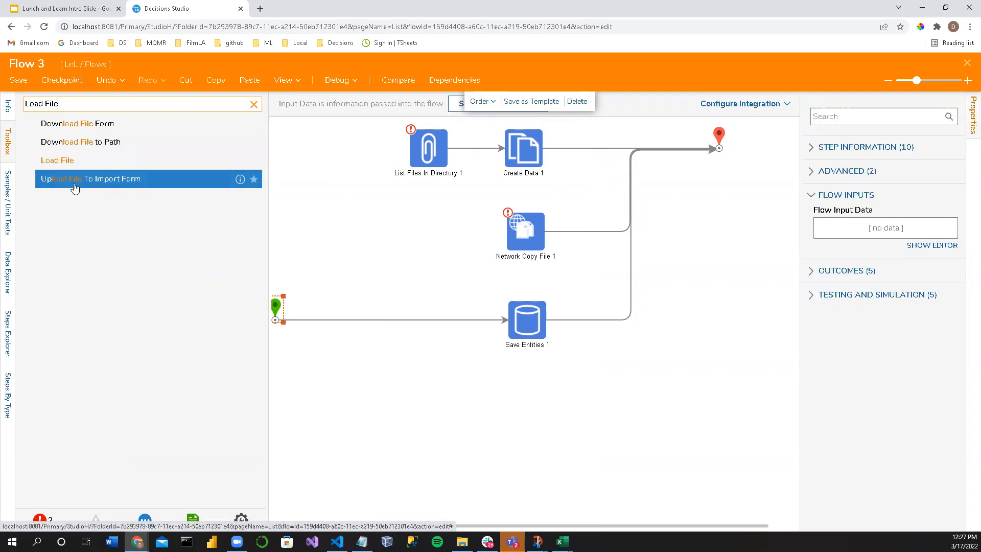
drag(59, 103, 5, 104)
text(file)
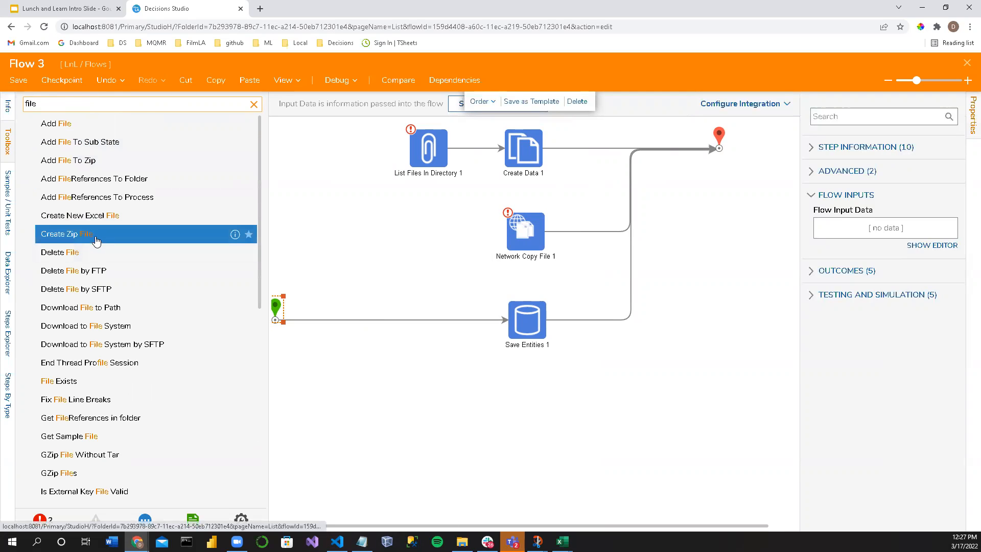
scroll(178, 287, down, 2)
Step: Move Save Entities 1 farther from the start point and reroute its link to the end point
drag(520, 311, 674, 320)
mouse_move(579, 276)
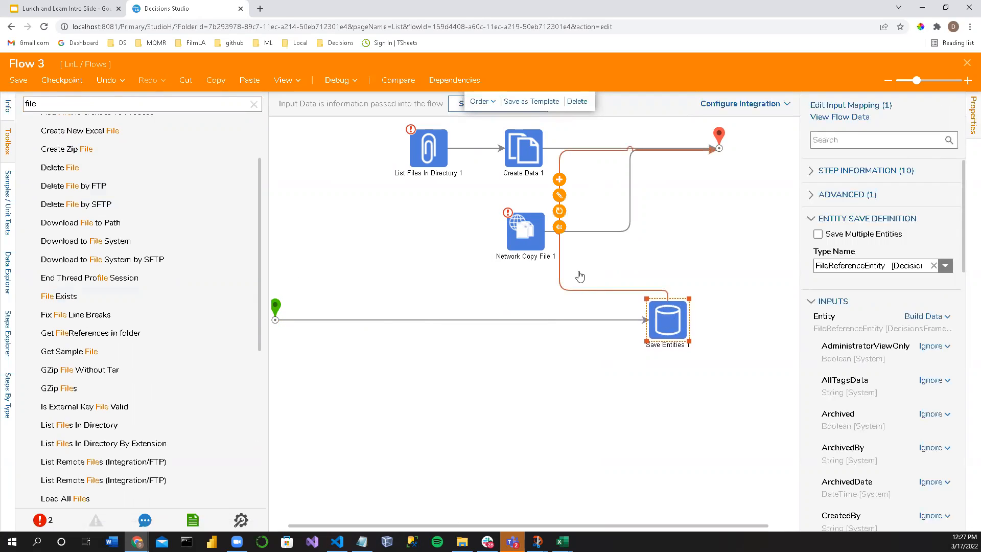
click(559, 212)
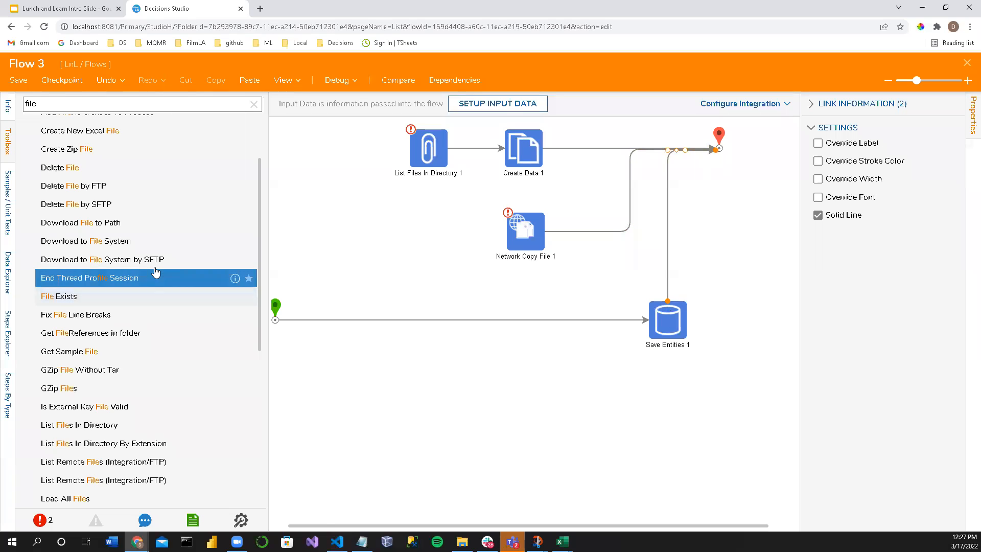
Step: Add a Load File step and link it from the start point, replacing the direct link to Save Entities 1
scroll(91, 348, down, 3)
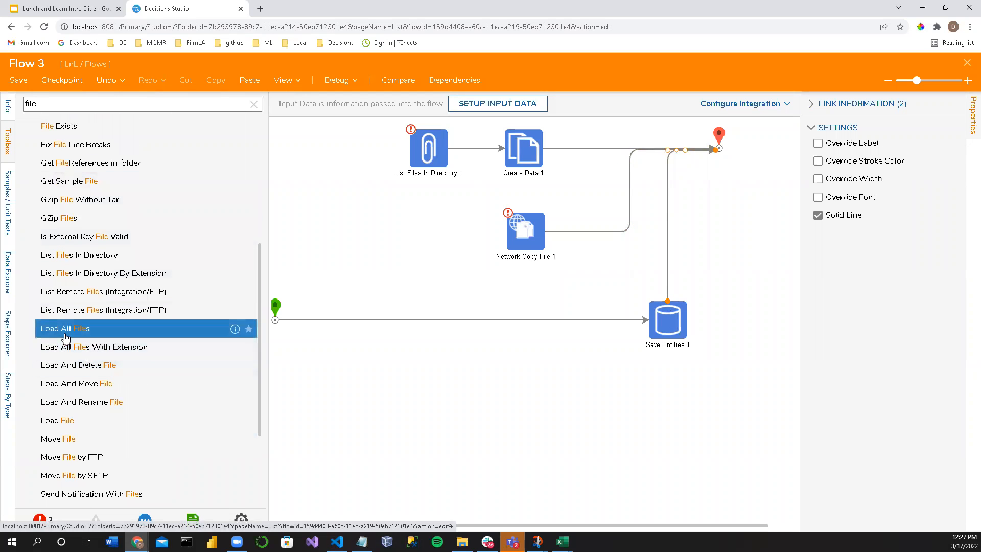
scroll(91, 350, down, 2)
drag(91, 348, 388, 407)
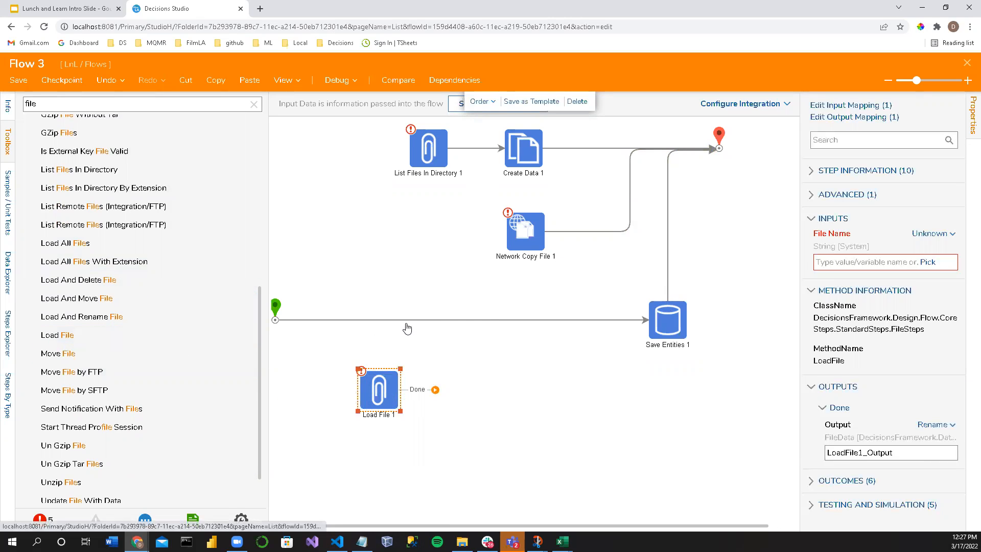
click(385, 322)
drag(313, 322, 378, 326)
click(48, 102)
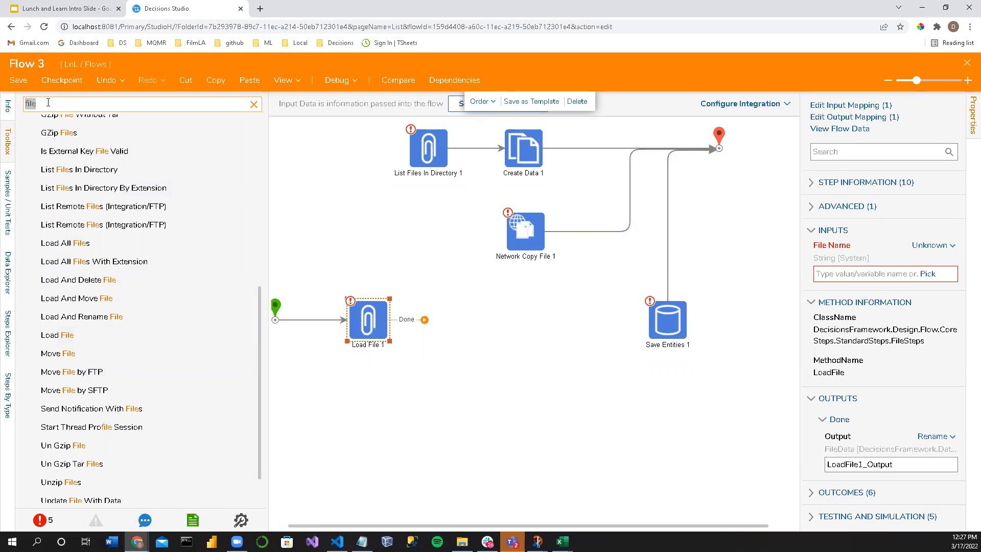
text(Load File From)
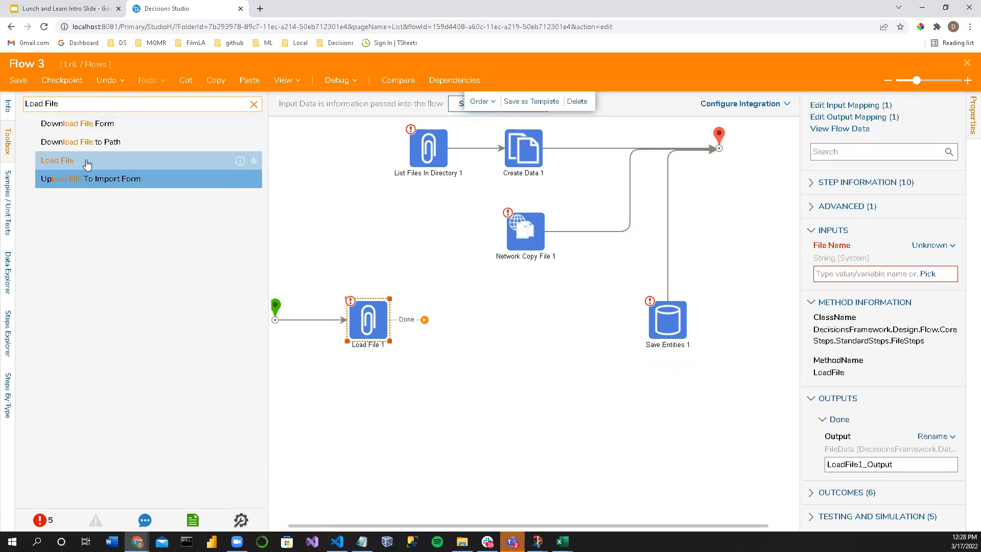
drag(85, 164, 508, 354)
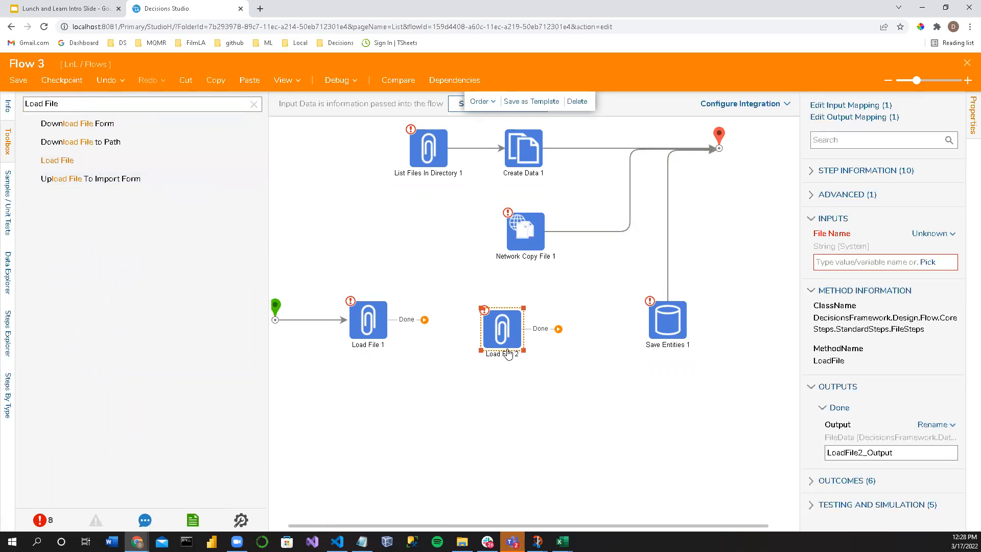
right_click(506, 333)
click(526, 338)
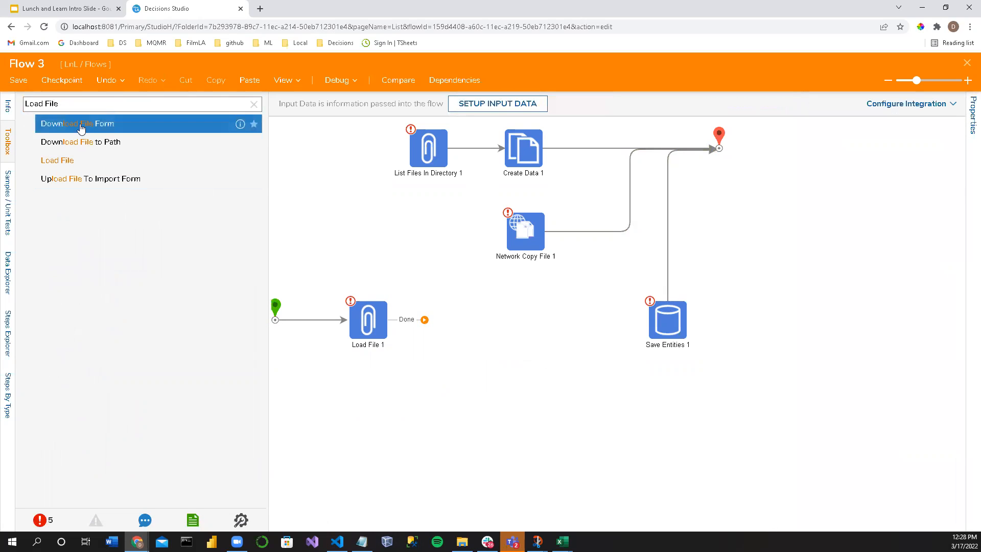
Step: Search the toolbox for "load from" and add Load From File Data, linked after Load File 1
drag(60, 104, 4, 91)
text(F)
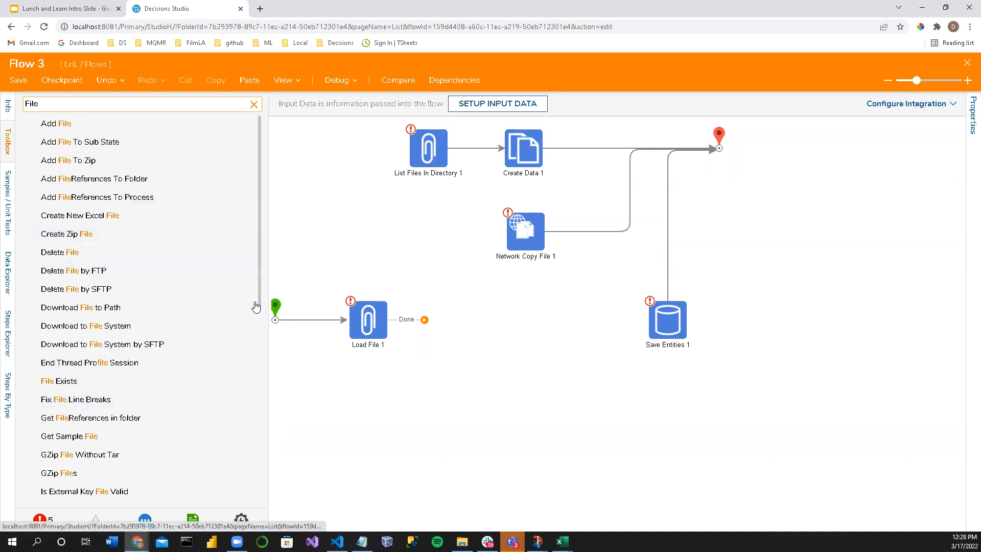
double_click(58, 105)
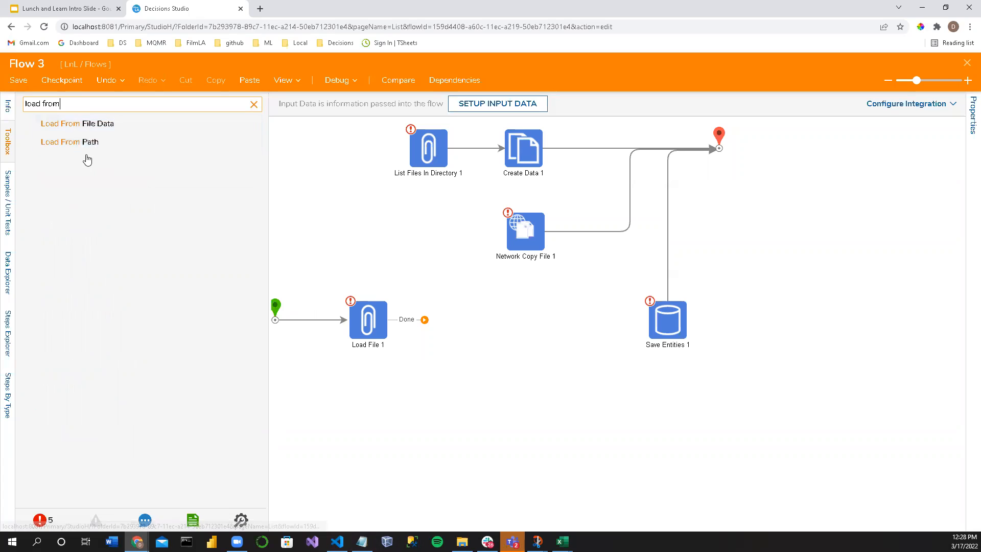
drag(92, 129, 456, 319)
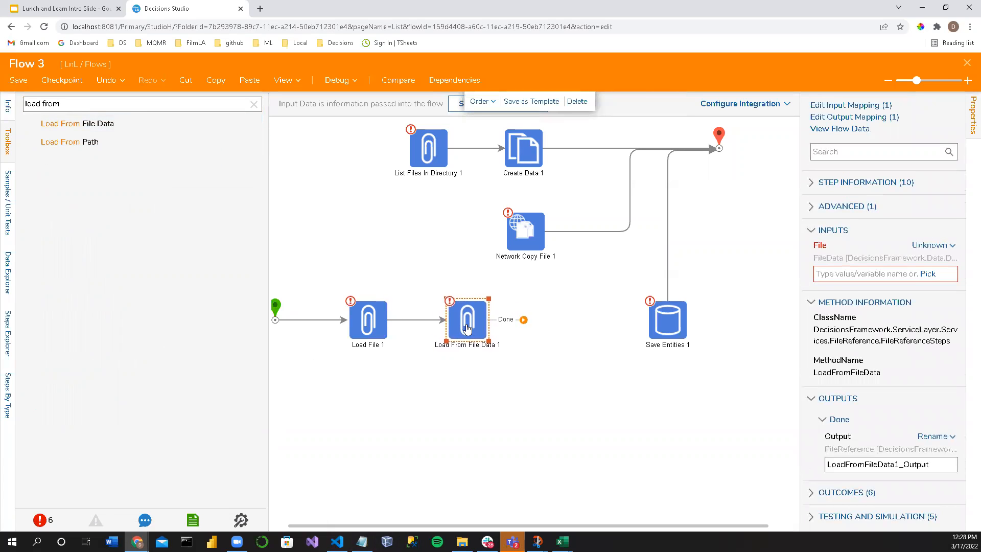
Step: Compare the inputs and outputs of Load File 1 and Load From File Data 1, widening the properties area
click(372, 321)
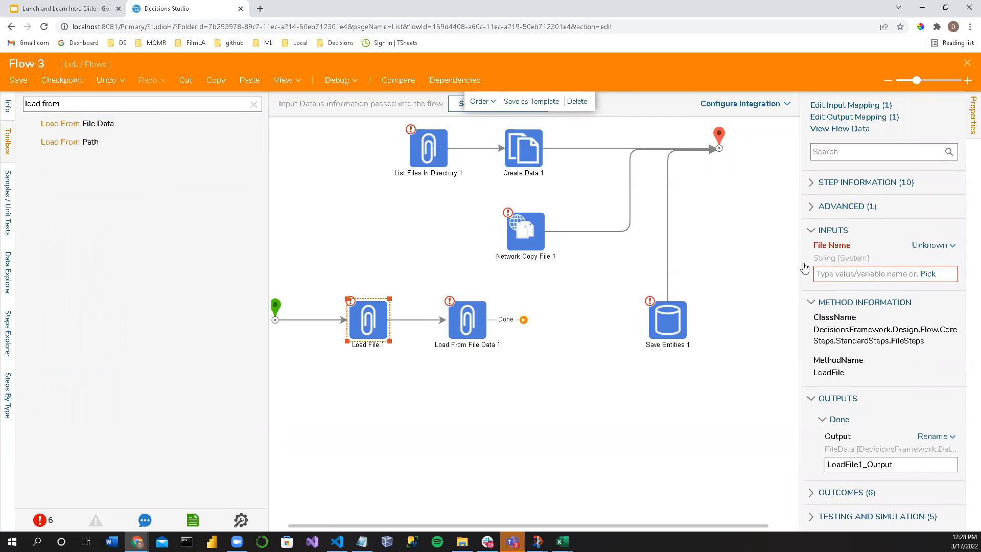
drag(804, 269, 757, 269)
click(475, 330)
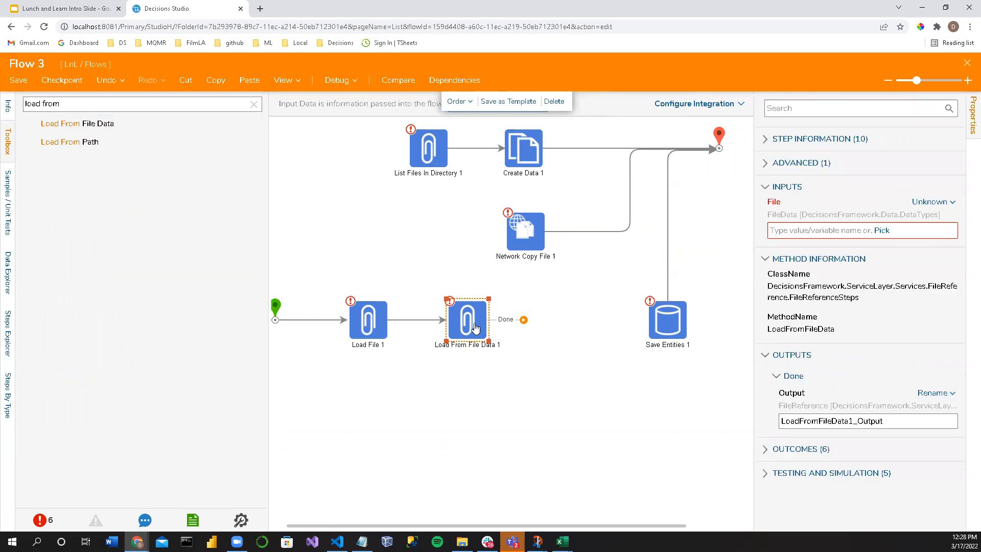
click(372, 327)
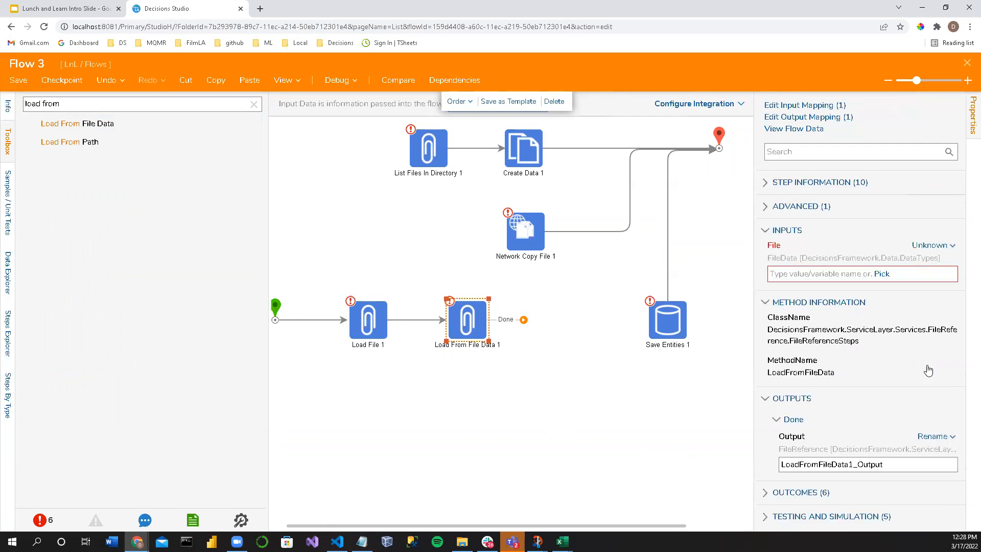
Step: Switch the Entity input of Save Entities 1 to Select From Flow and look for matching flow data
click(678, 332)
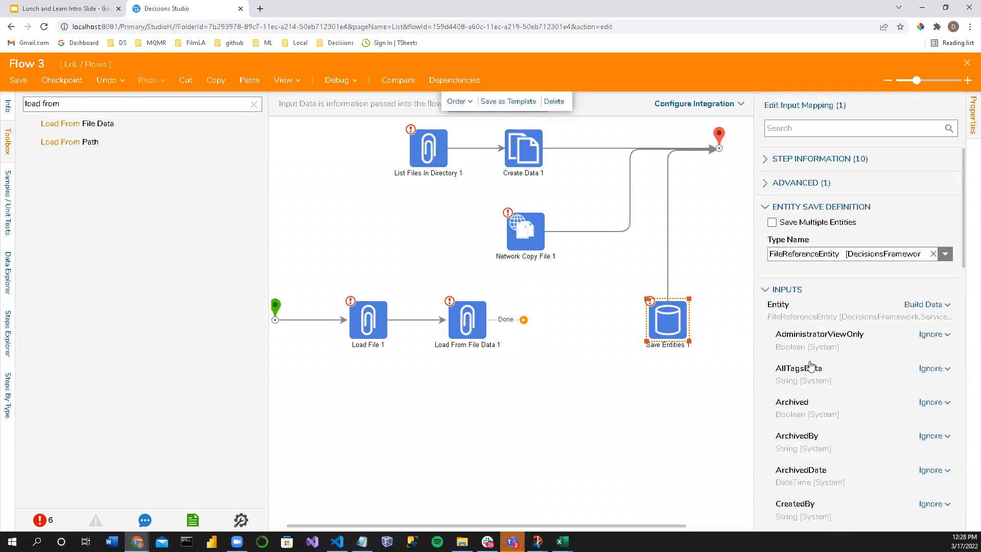
click(928, 305)
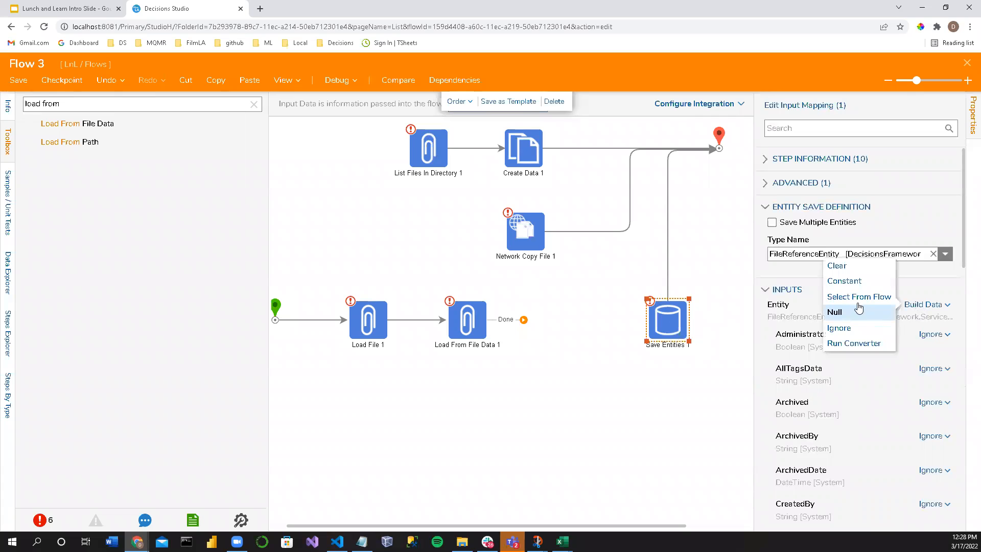
click(853, 304)
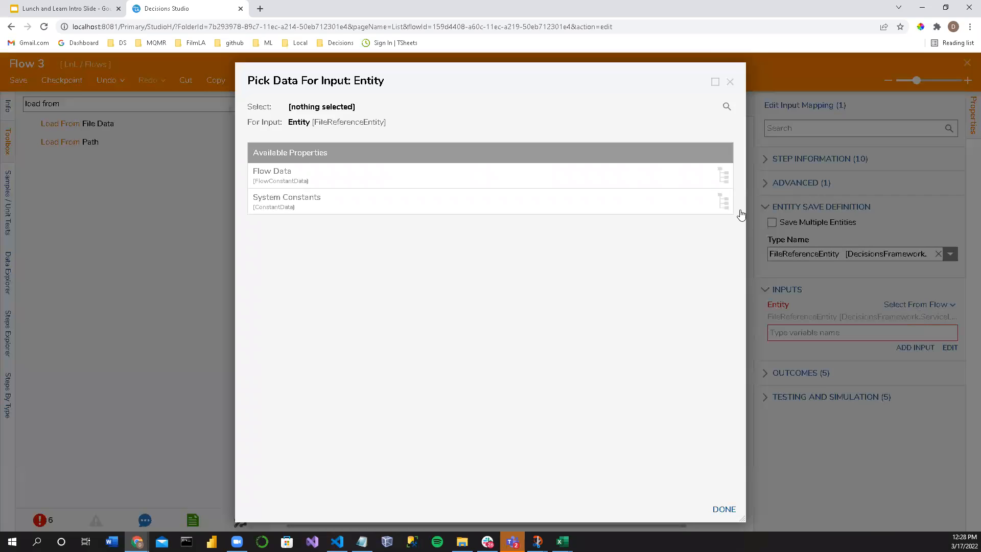
click(729, 83)
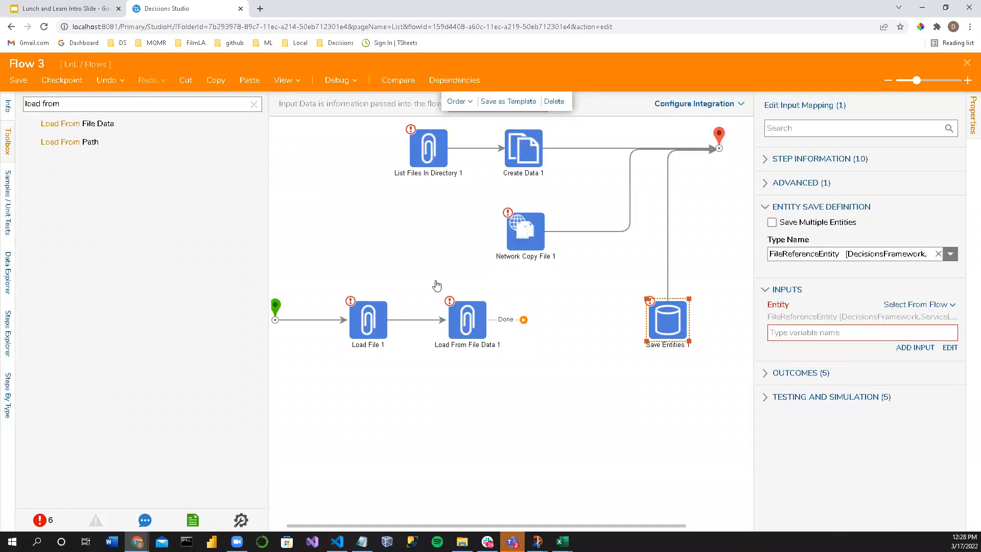
Step: Try placing a Mapping Step between Load From File Data 1 and Save Entities 1, linked to both
click(372, 323)
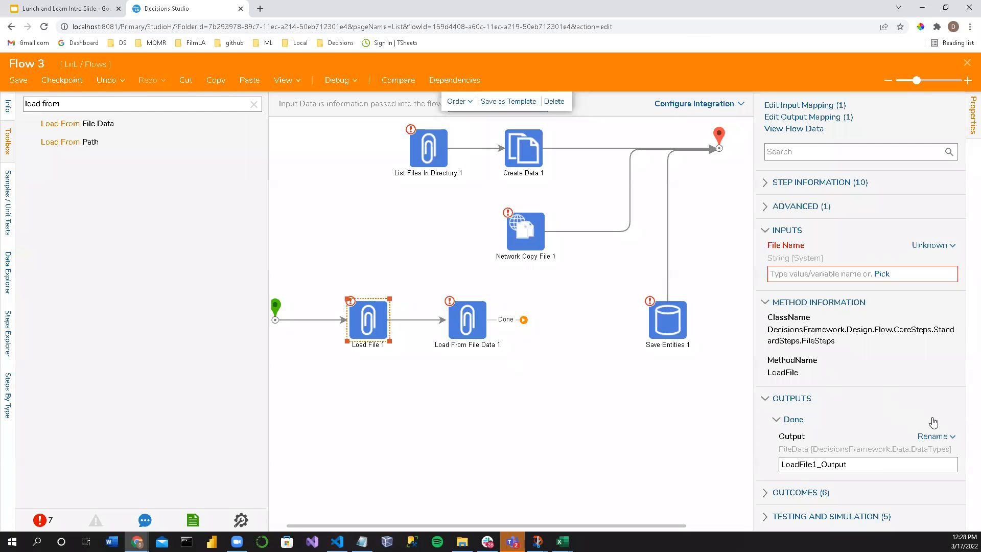
click(543, 402)
key(ctrl+a)
text(Mapping)
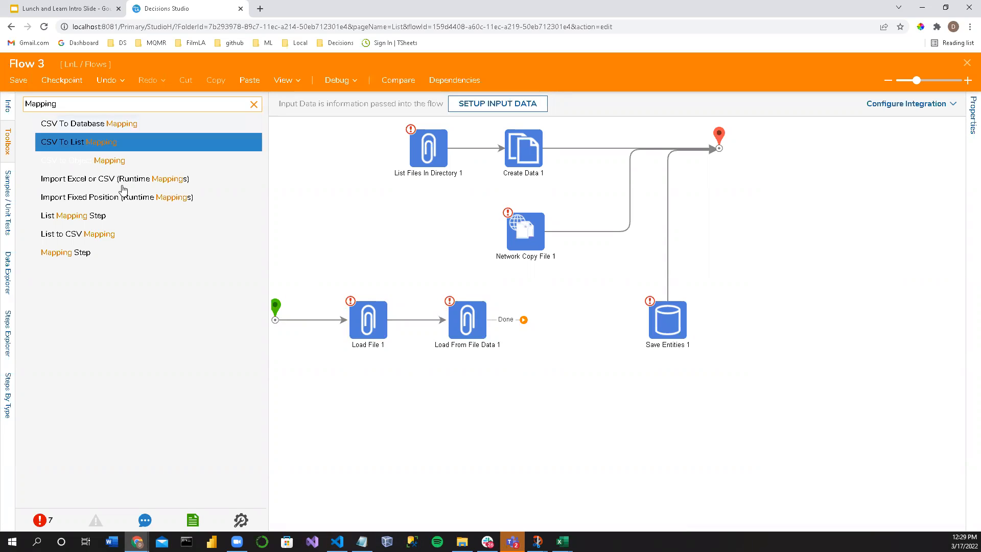
drag(65, 252, 532, 322)
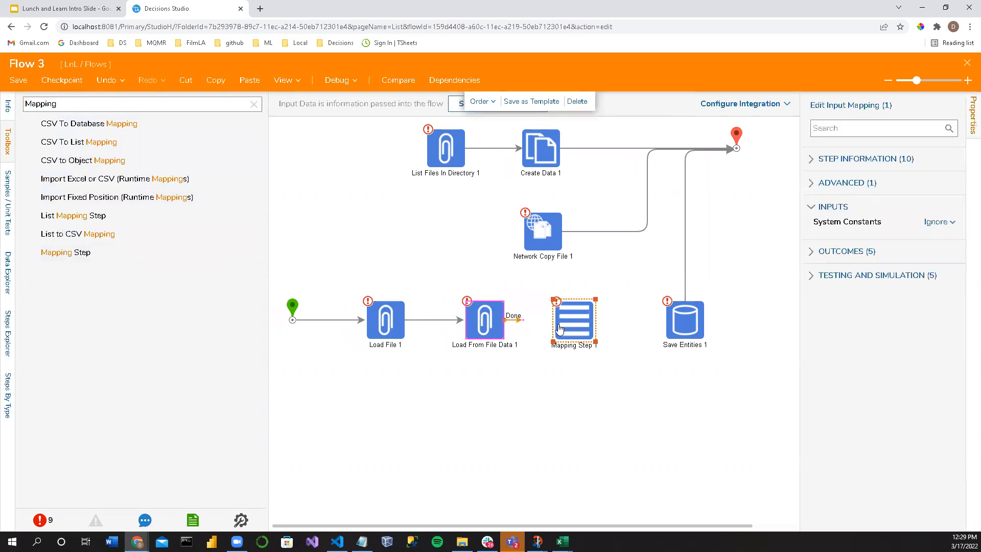
drag(653, 319, 669, 321)
Step: Try to use the Load From File Data 1 output as the Entity input of Save Entities 1
click(683, 327)
click(950, 361)
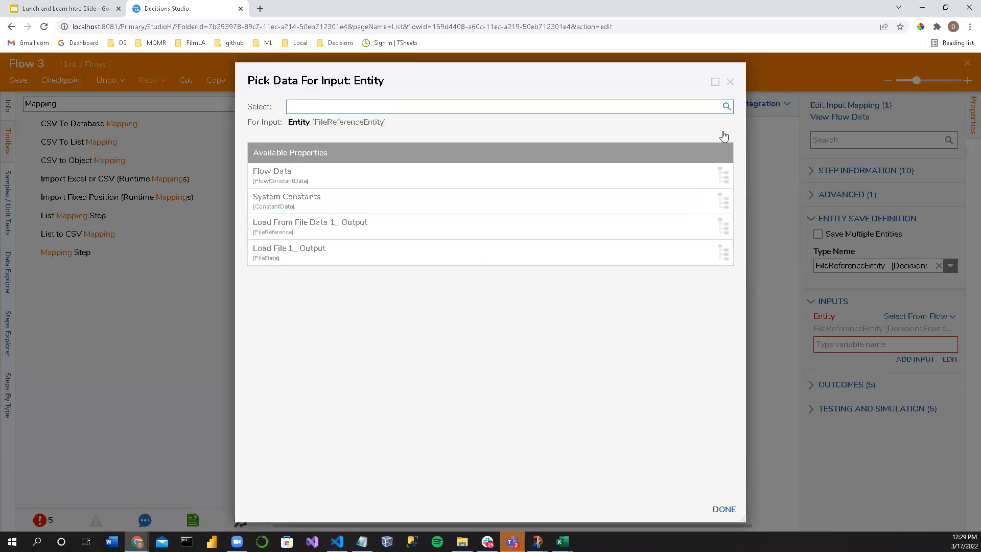
click(388, 234)
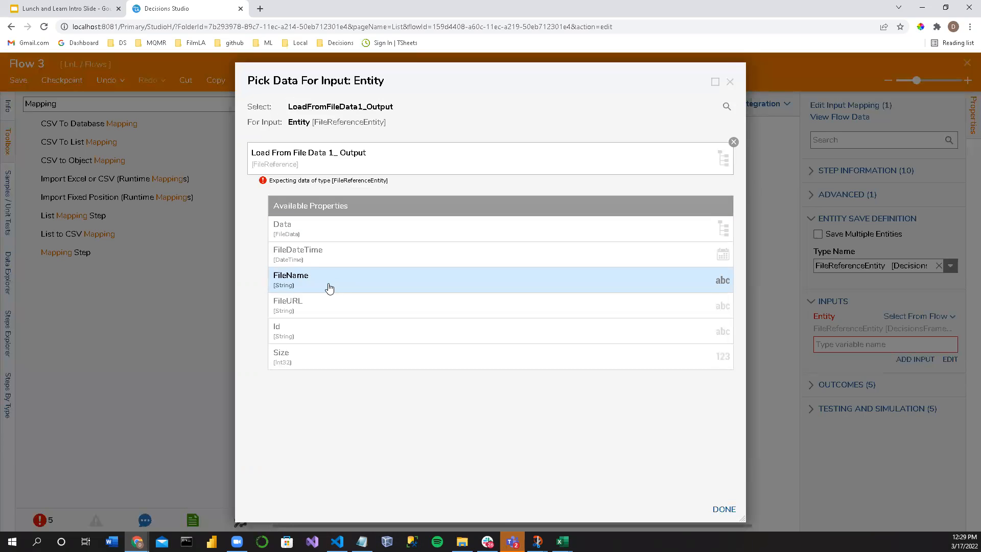
click(729, 81)
Step: Reselect FileReferenceEntity as the type of Save Entities 1 and set its Entity input to Build Data
click(926, 264)
click(938, 265)
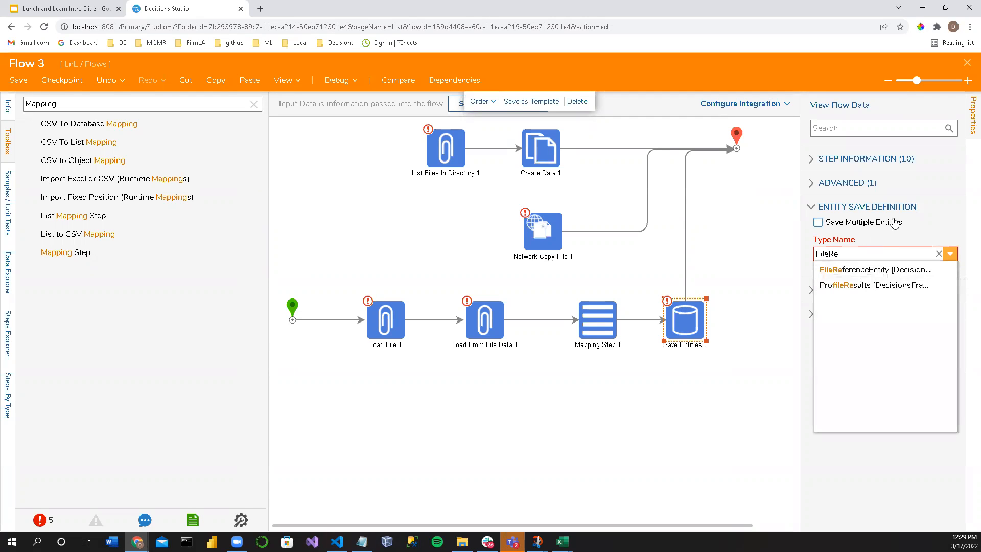
text(FileRefere)
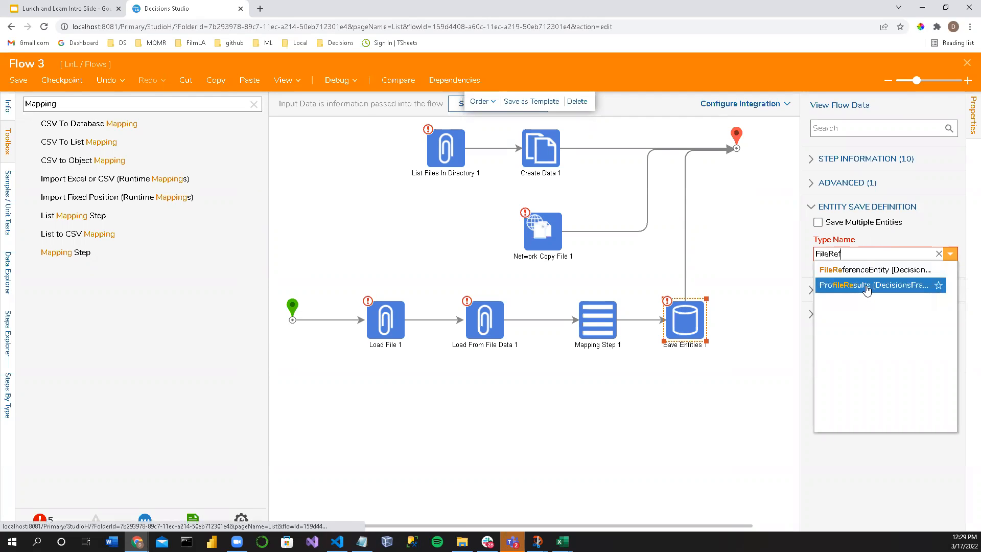
click(869, 270)
click(915, 316)
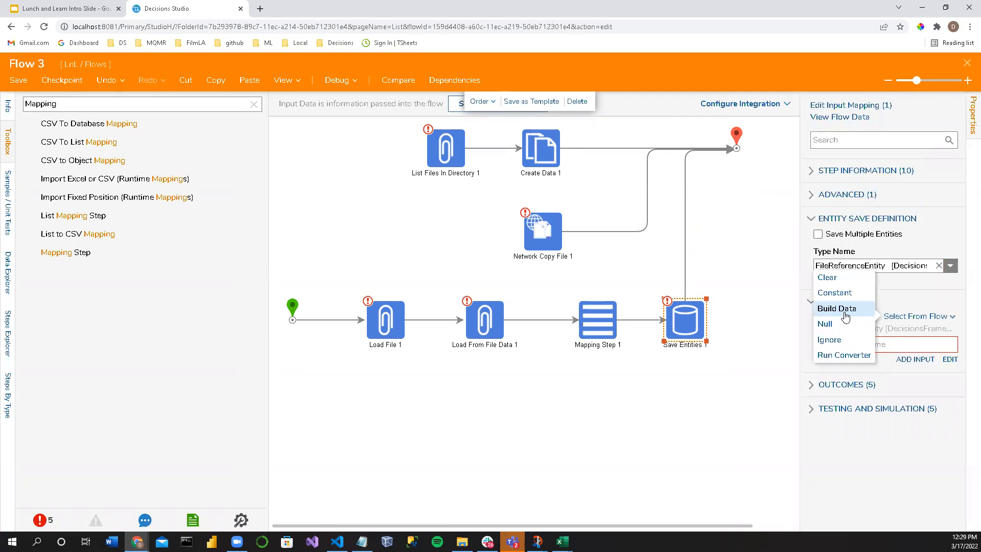
click(846, 308)
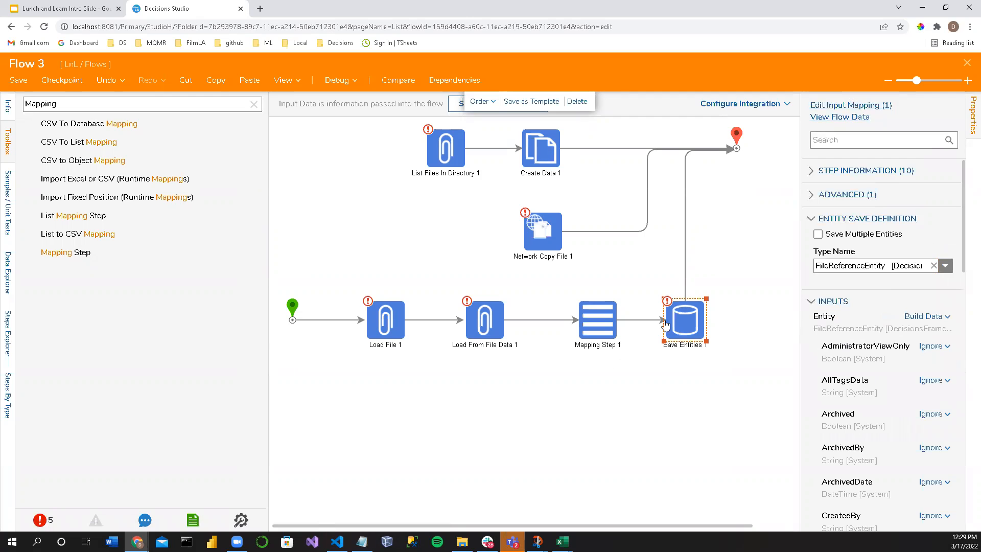
Step: Delete Mapping Step 1 and straighten the link from Load From File Data 1 to Save Entities 1
click(591, 331)
key(Delete)
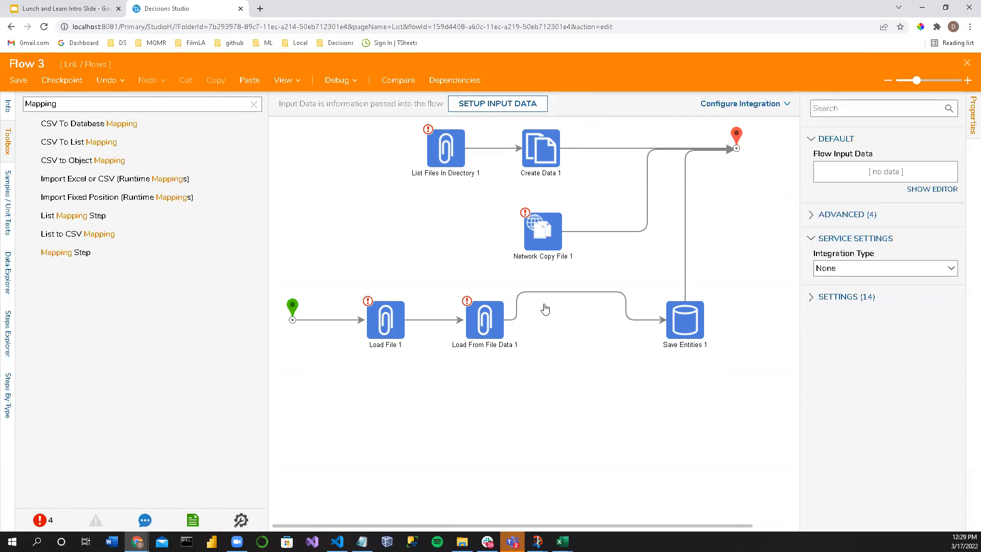
click(575, 296)
click(575, 295)
drag(676, 321, 661, 321)
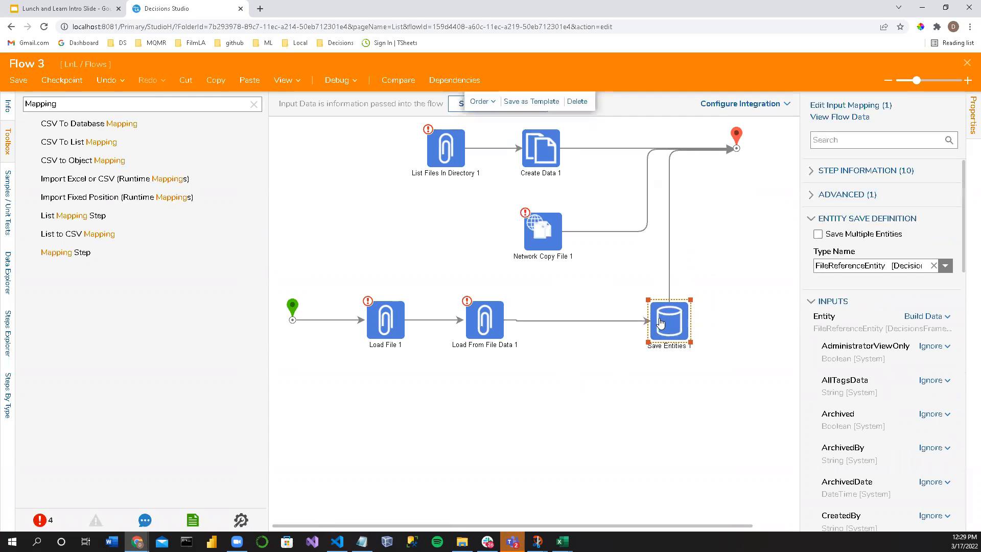
Step: Copy the From Full File Path of Network Copy File 1 into the File Name input of Load File 1
click(546, 226)
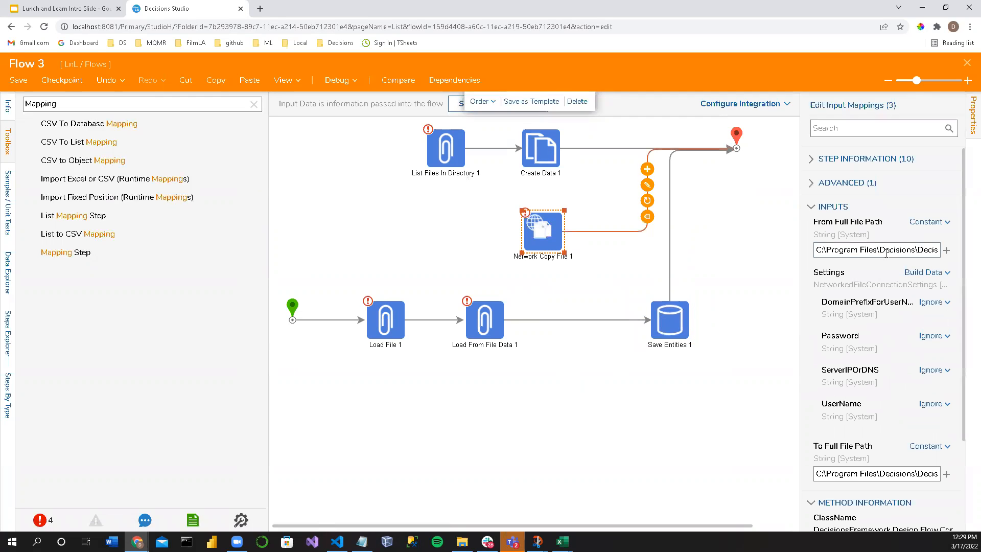
triple_click(887, 250)
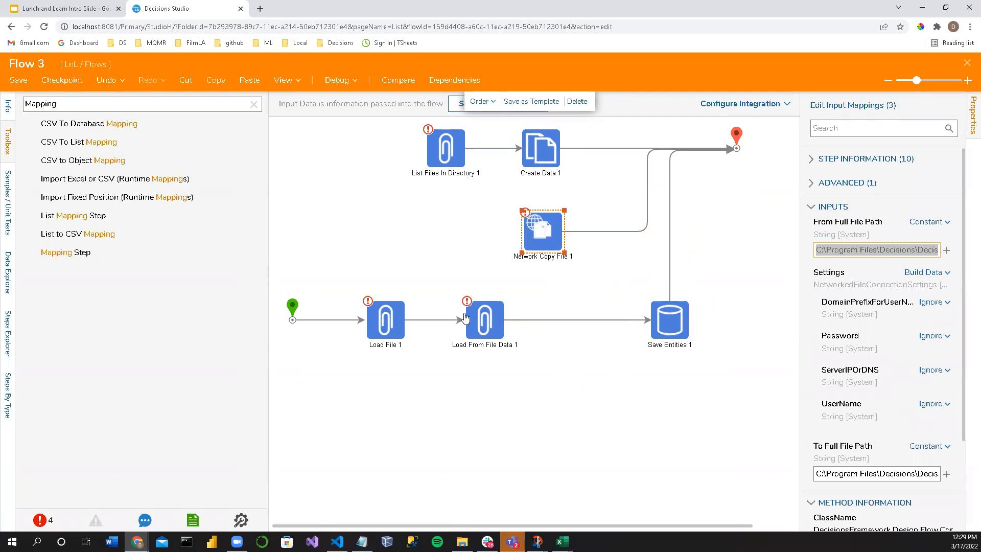
click(390, 322)
click(849, 274)
key(ctrl+v)
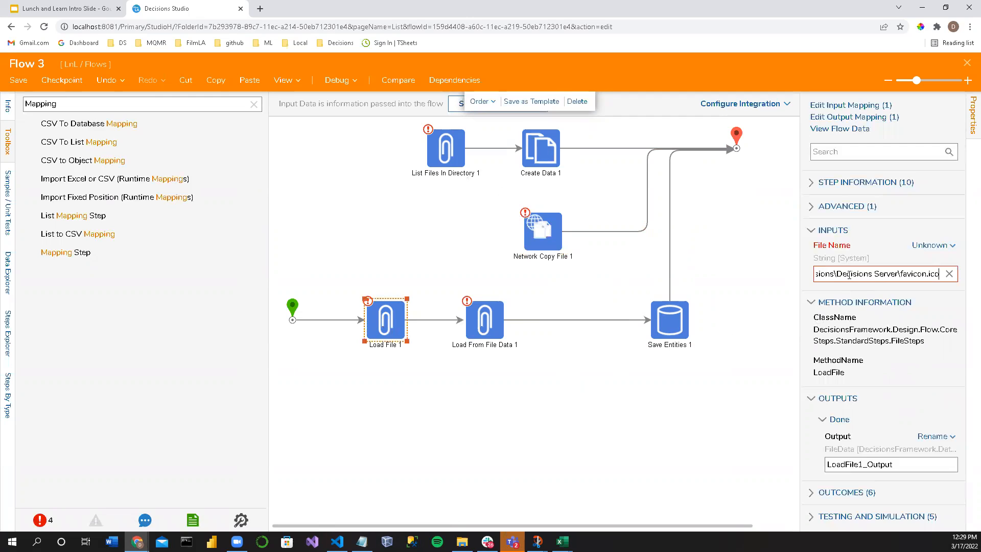
click(499, 353)
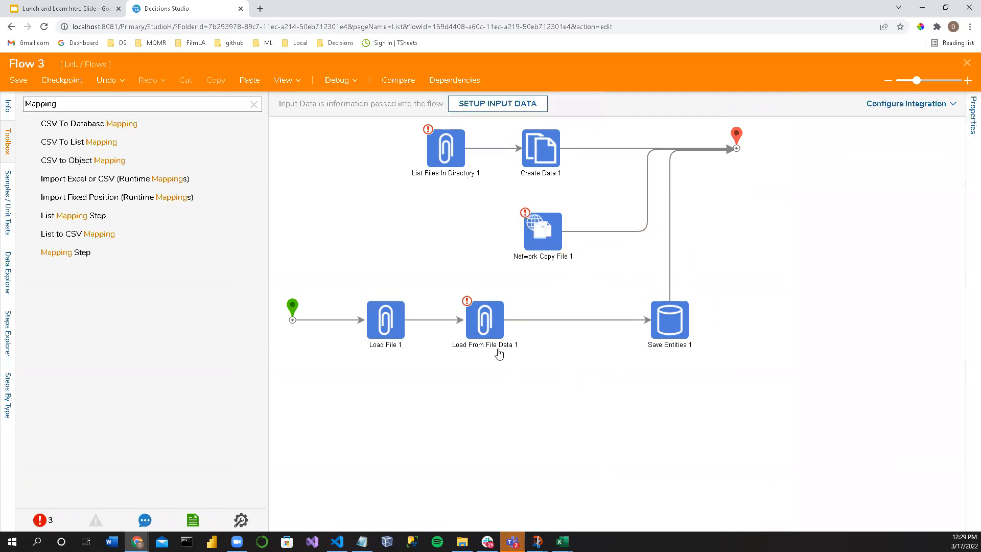
Step: Set the File input of Load From File Data 1 to LoadFile1_Output, selected from the flow
click(478, 318)
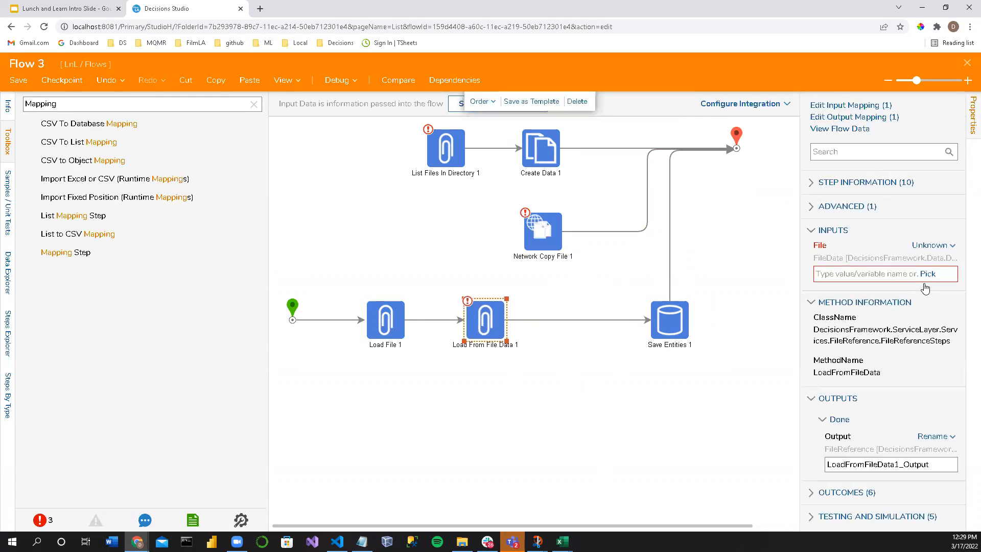
click(928, 274)
click(327, 225)
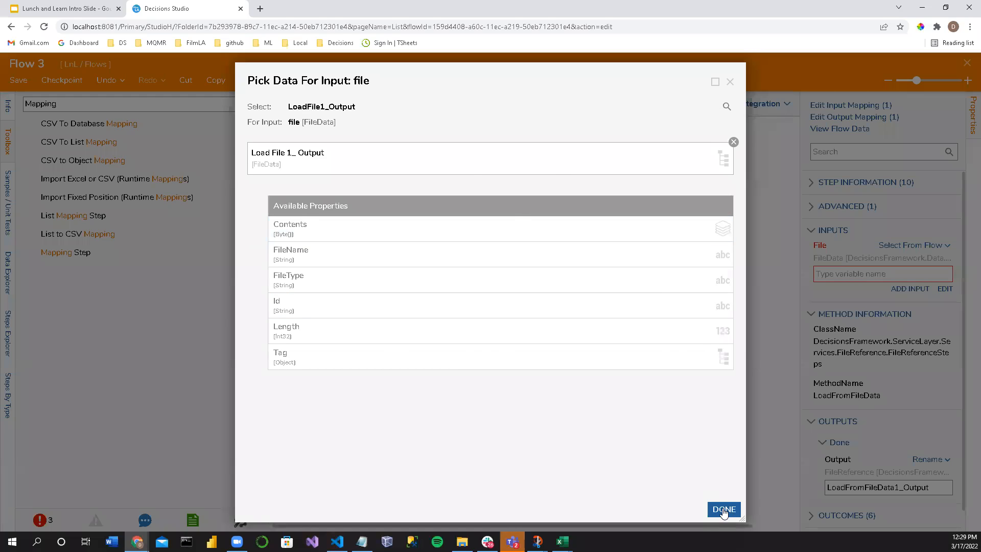
click(723, 510)
click(522, 394)
Step: Run the flow in the debugger and open the execution results of Load File 1
click(334, 80)
click(454, 250)
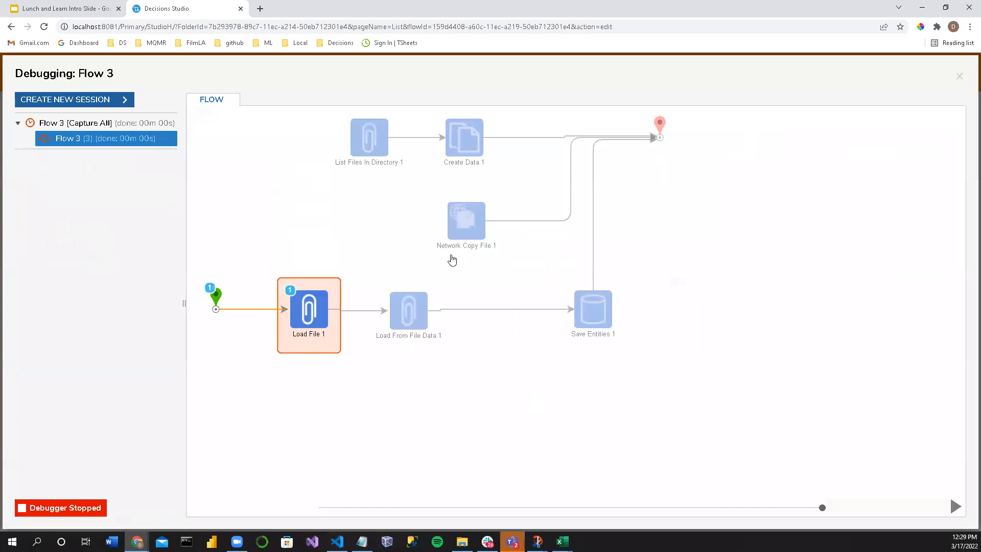
click(307, 310)
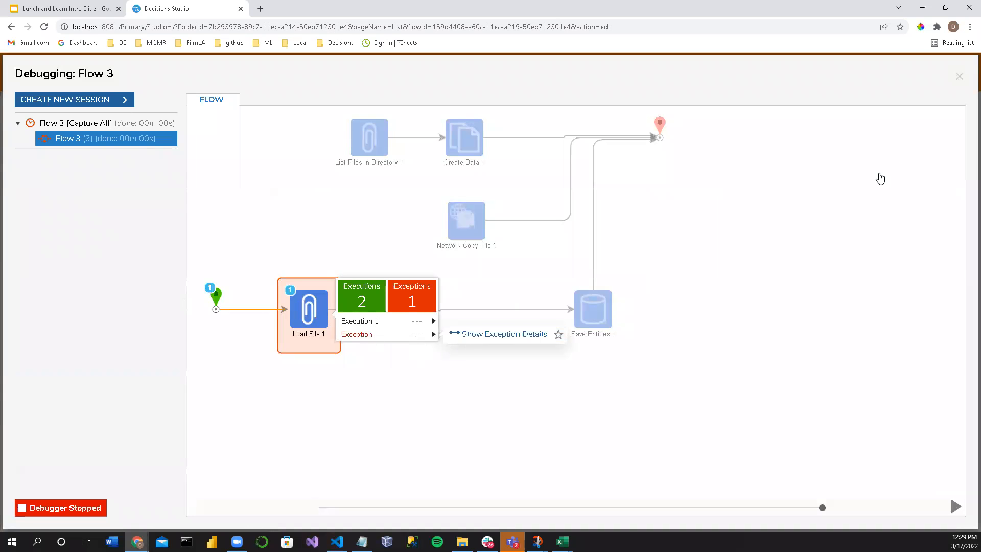
Step: Close the debugger and replace Load File 1 in the flow with a Load From Path step
click(960, 76)
click(94, 104)
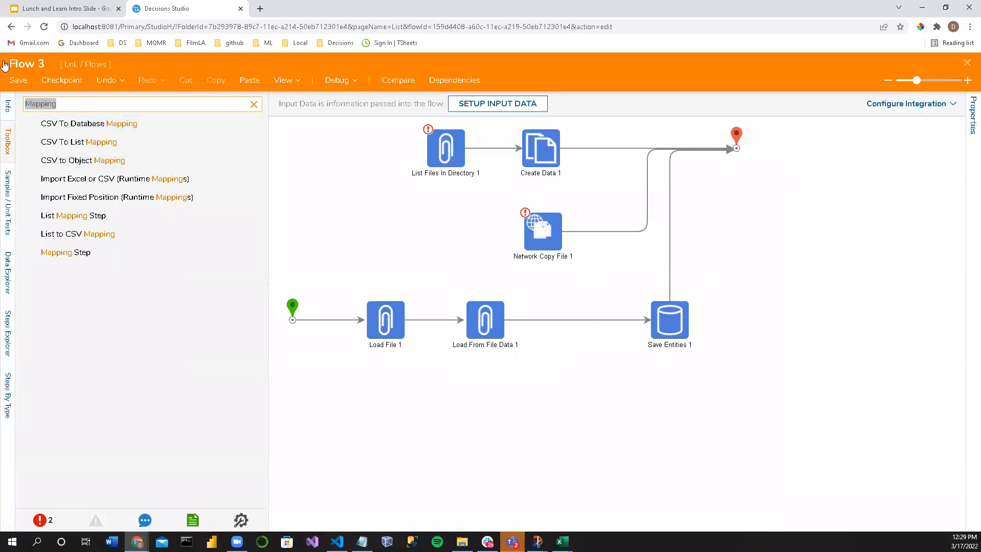
text(Path)
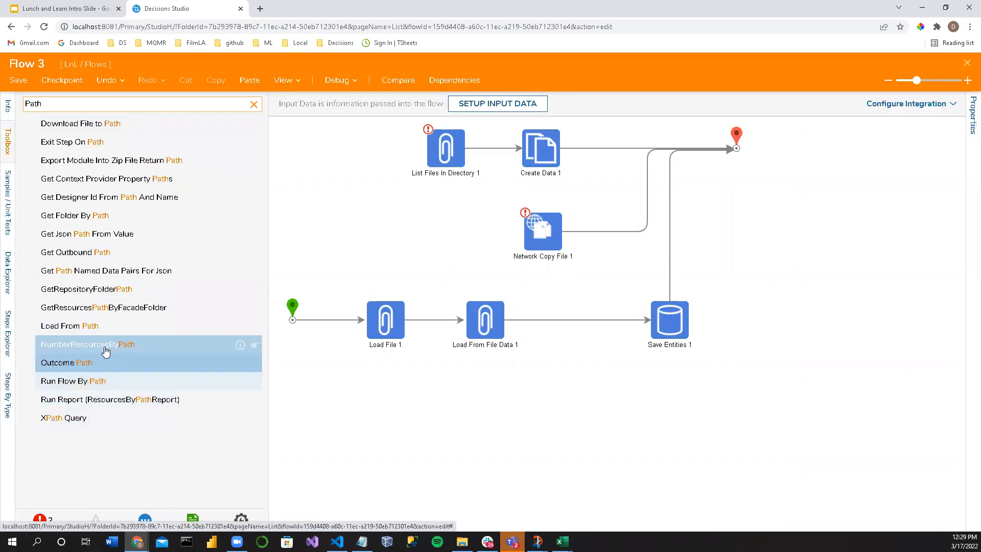
drag(72, 325, 389, 333)
click(376, 327)
Step: Paste the copied file path into the File Path input of Load From Path 1
click(860, 459)
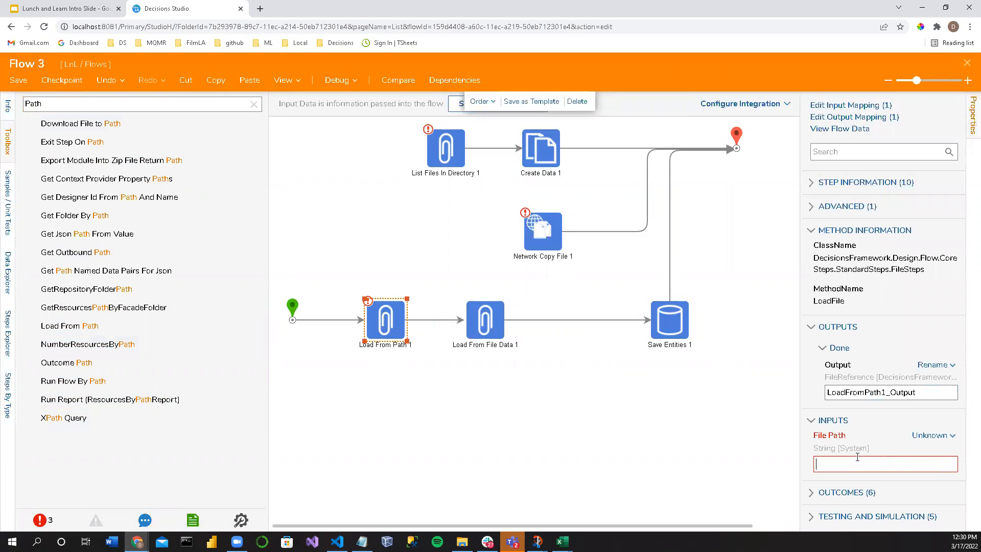
text(C:\Program Files\Decisions\Decisions Server\favicon.ico)
click(831, 420)
click(590, 394)
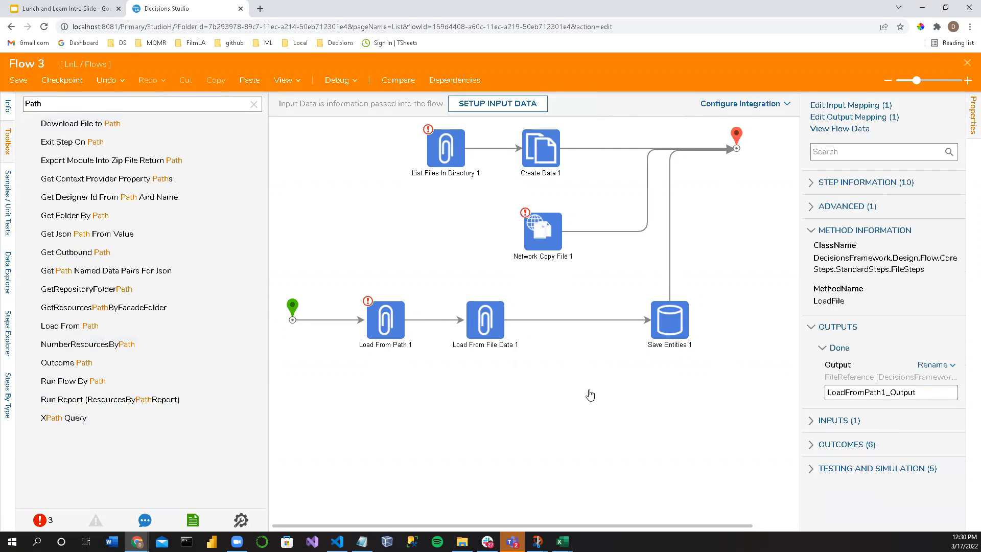
Step: Delete Load From File Data 1, straighten the remaining link and move Save Entities 1 closer to Load From Path 1
click(485, 319)
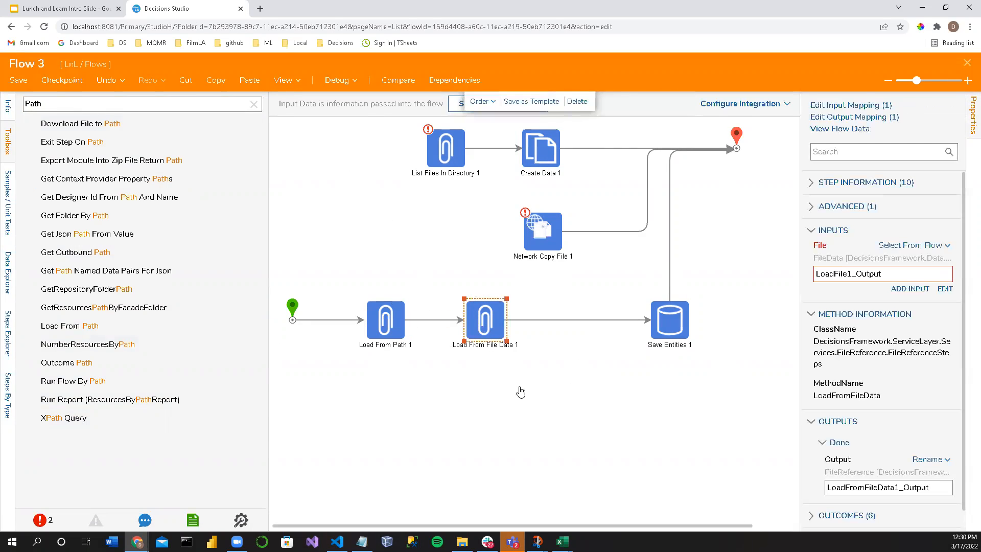
click(384, 327)
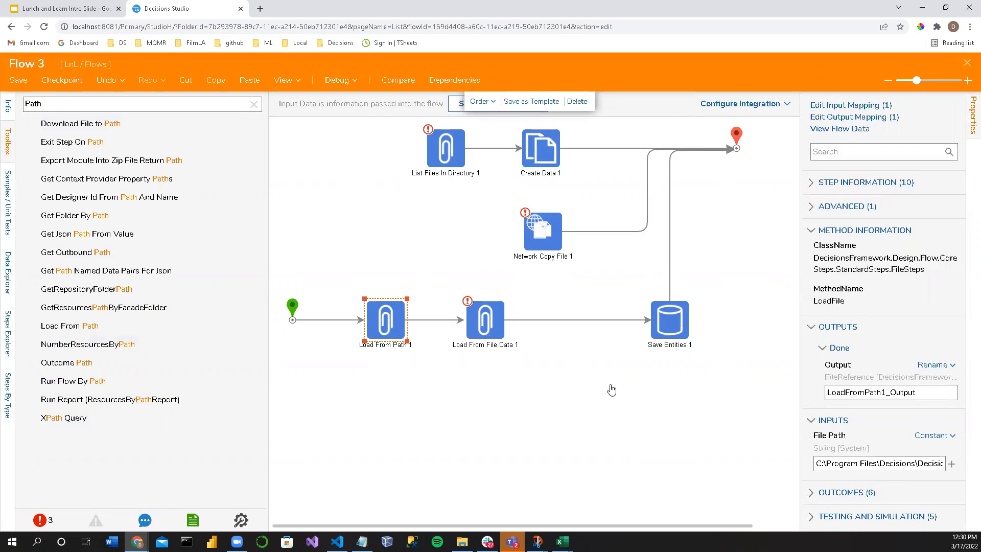
click(478, 319)
key(Delete)
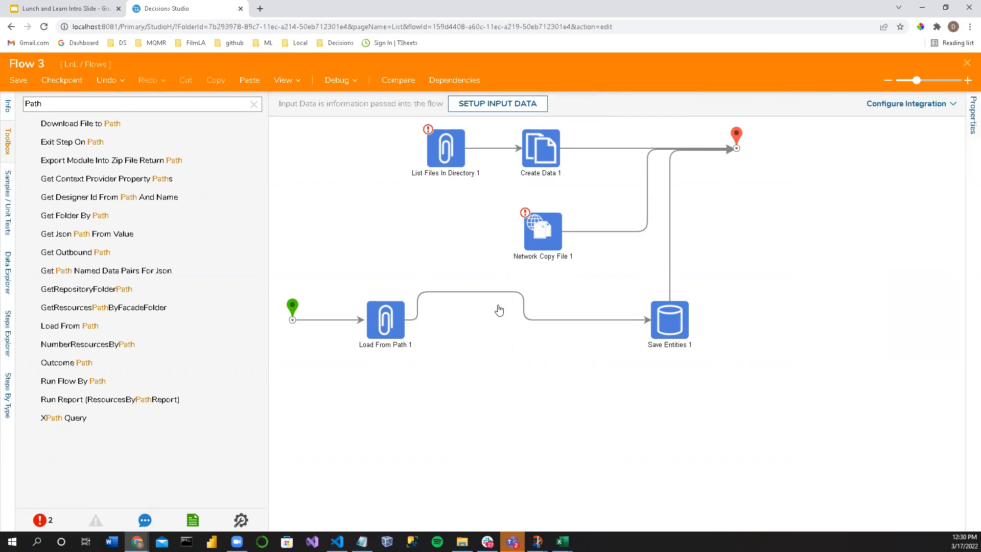
click(516, 295)
drag(676, 335, 513, 334)
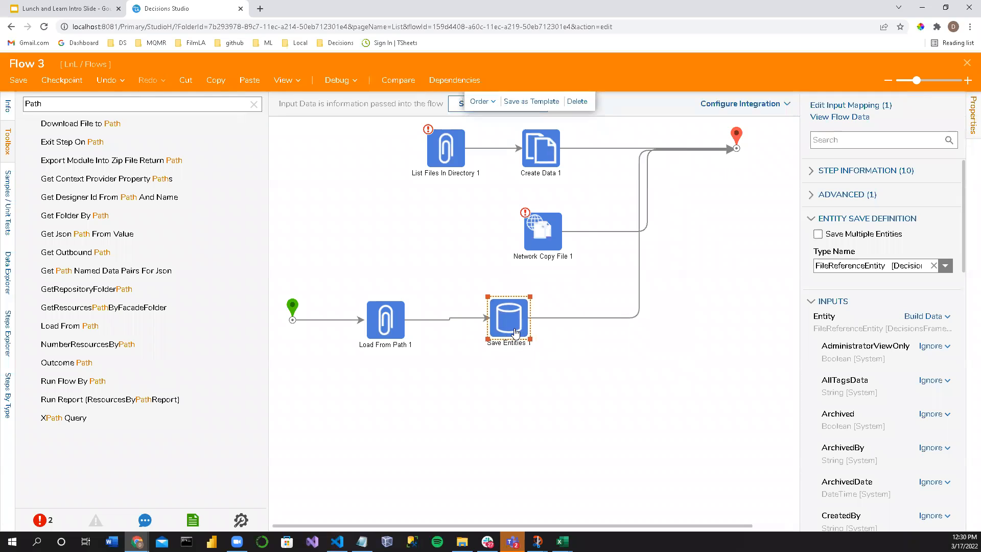
Step: Search the toolbox for Create steps
click(45, 103)
key(ctrl+a)
text(C)
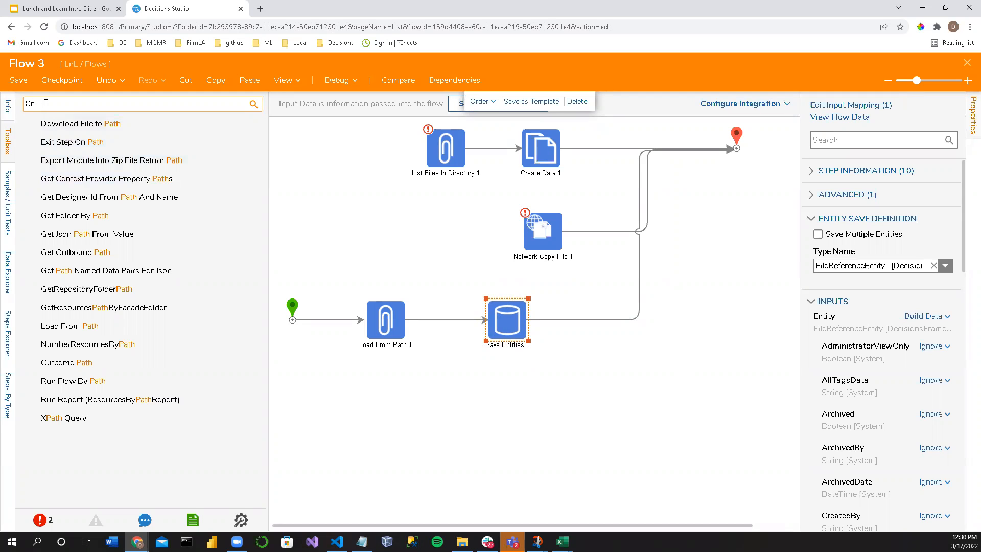
text(reate)
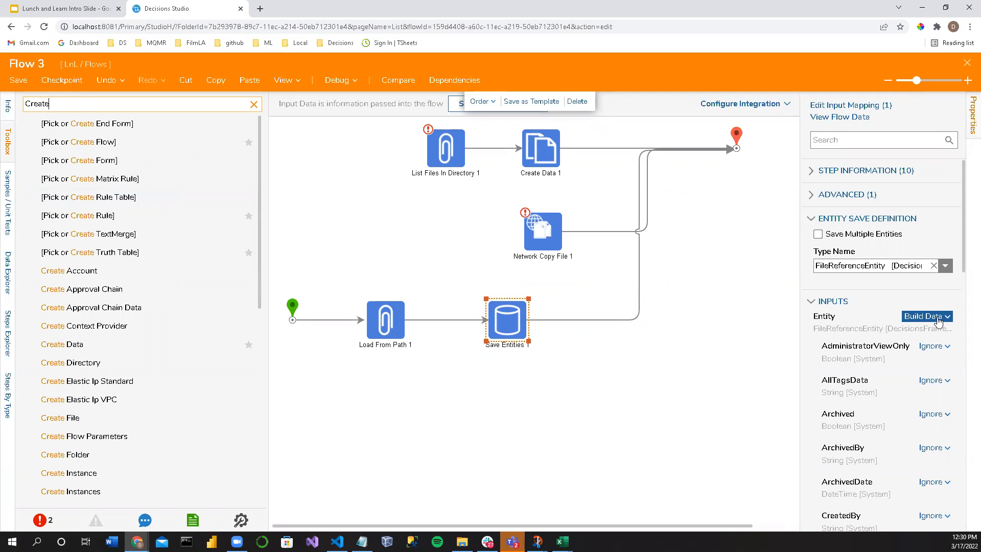
Step: In the input mapping of Save Entities 1, map the Load From Path 1 output to the entity's FileReference
click(839, 105)
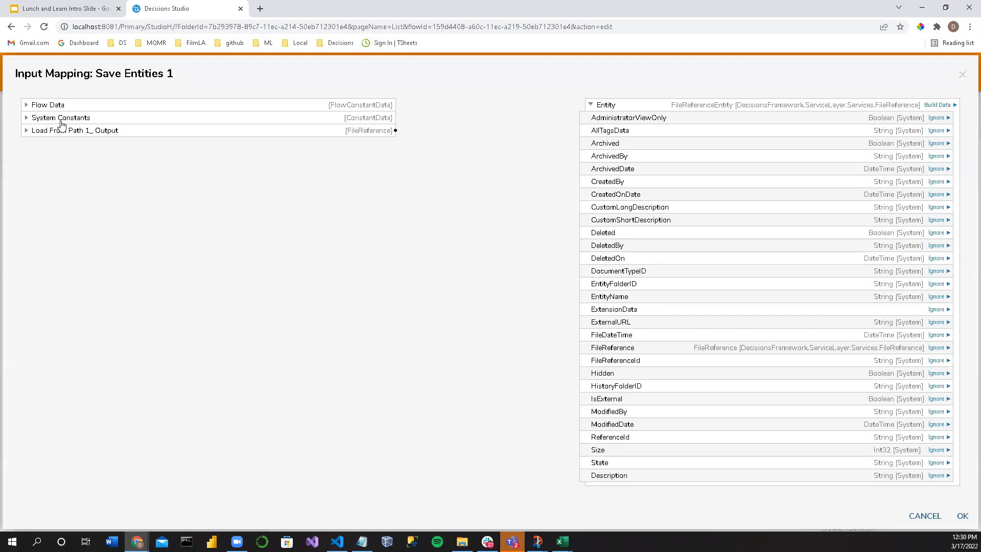
click(26, 131)
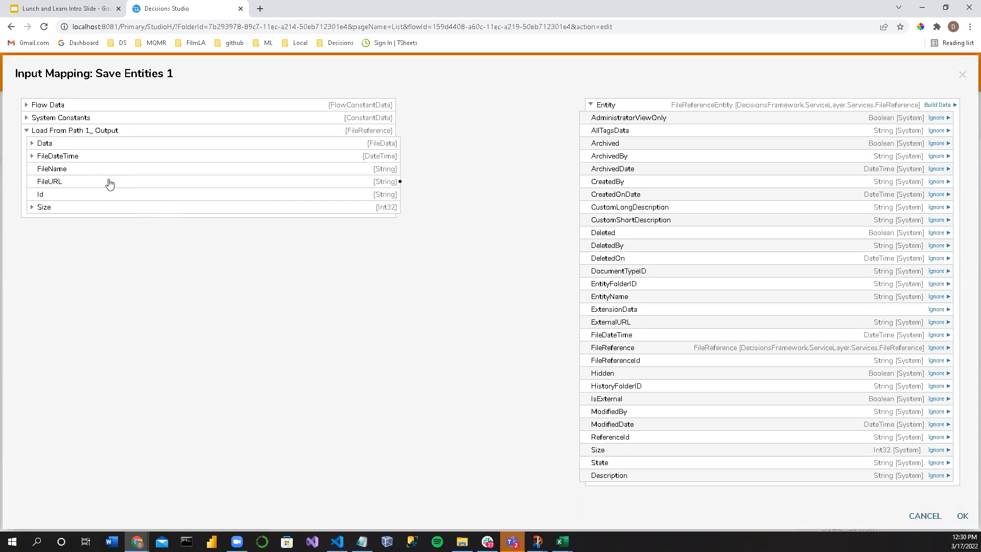
click(31, 156)
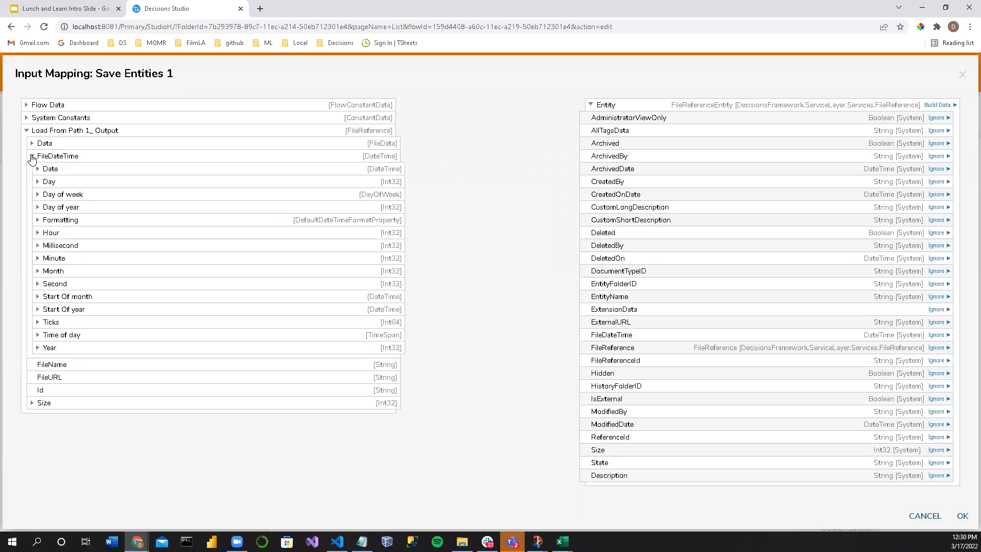
click(32, 156)
click(32, 145)
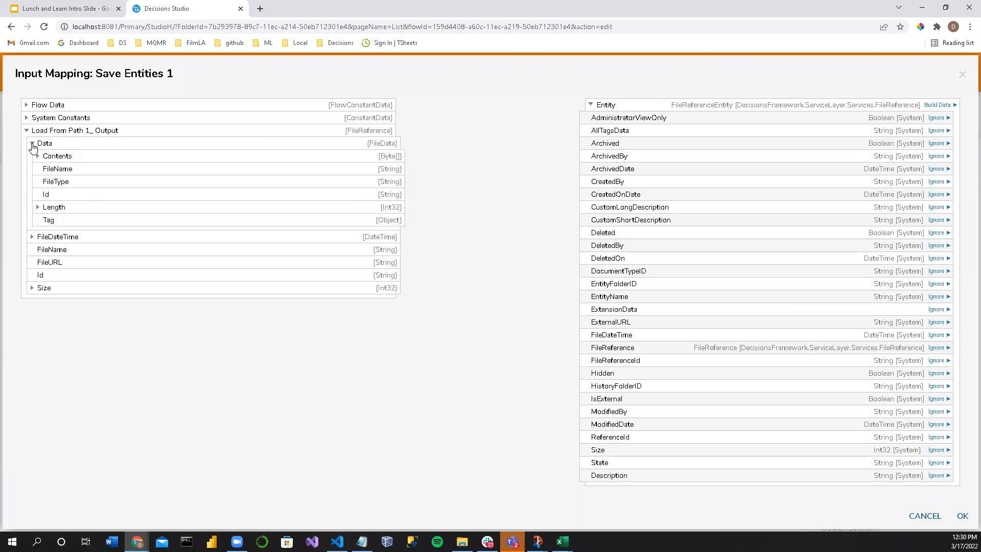
click(32, 145)
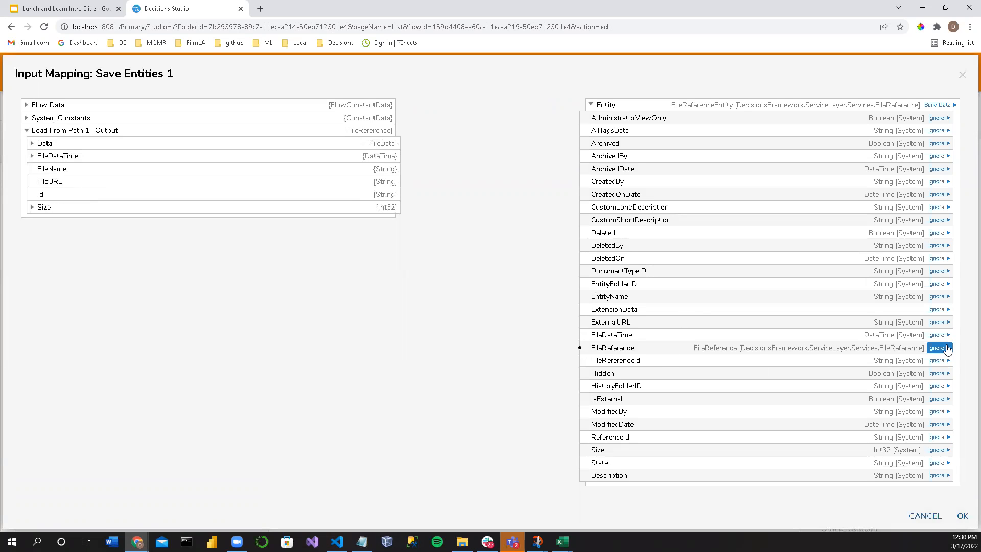
drag(396, 130, 588, 351)
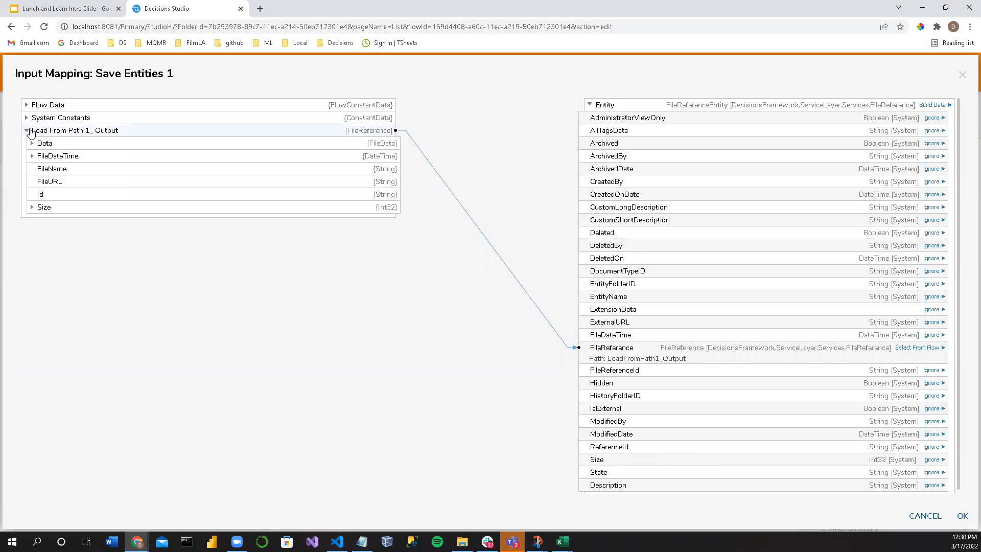
click(26, 132)
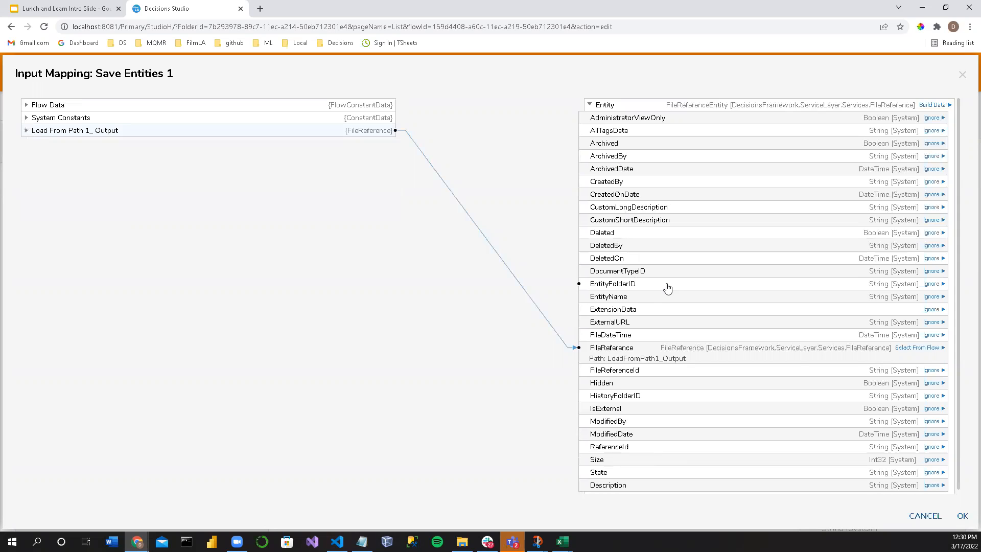
scroll(665, 285, down, 1)
click(963, 516)
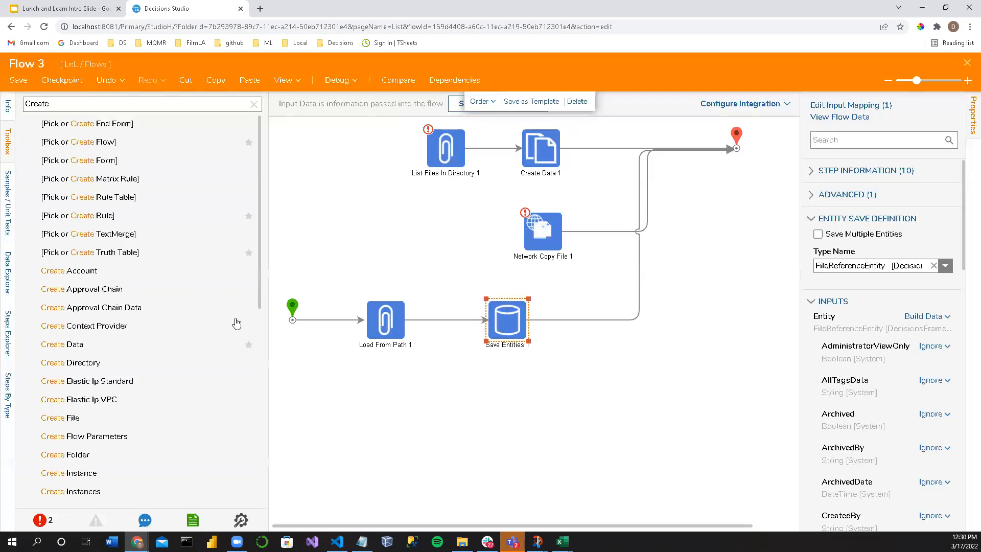
Step: Add a Create File step to the flow below Save Entities 1 and look through the remaining Create steps
scroll(90, 324, down, 3)
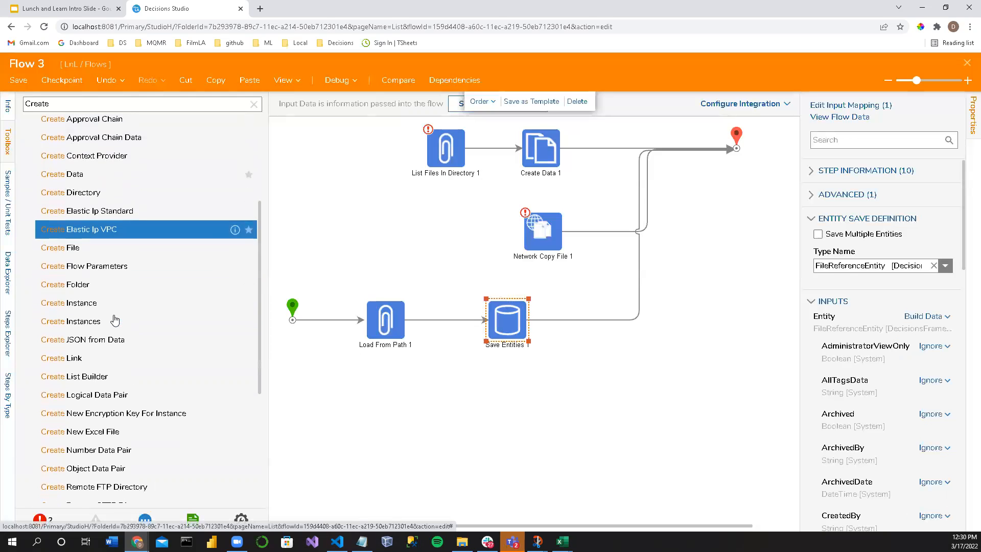
drag(87, 255, 504, 414)
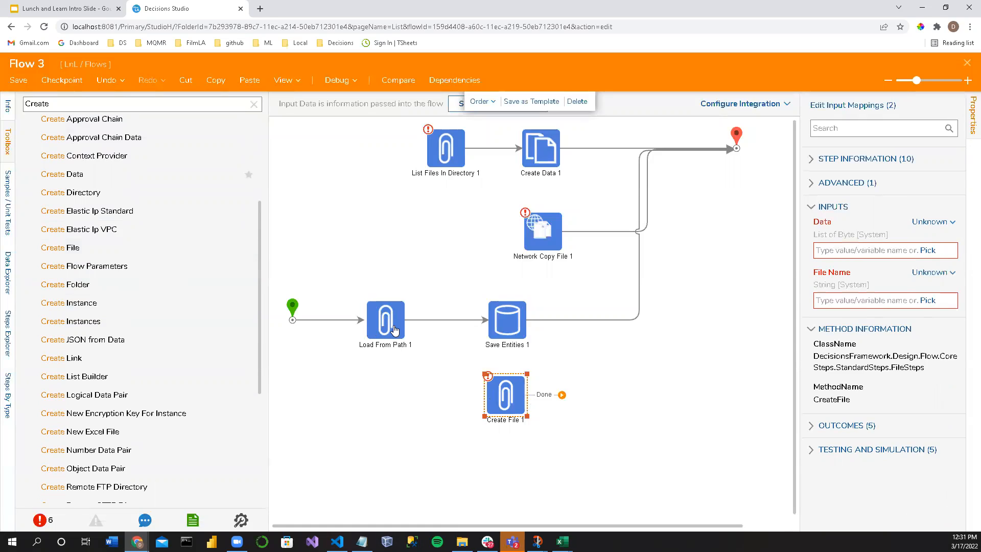
scroll(74, 277, down, 3)
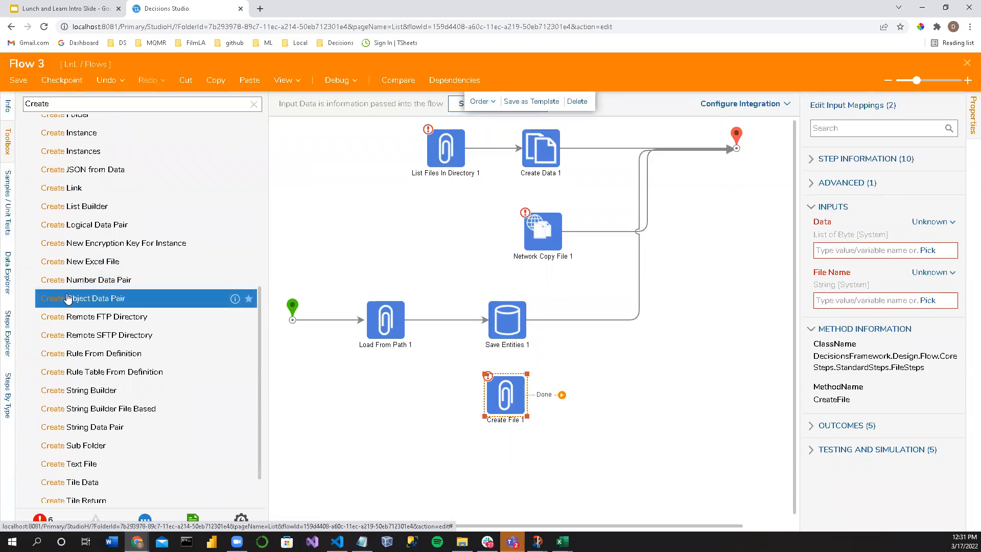
scroll(68, 298, down, 1)
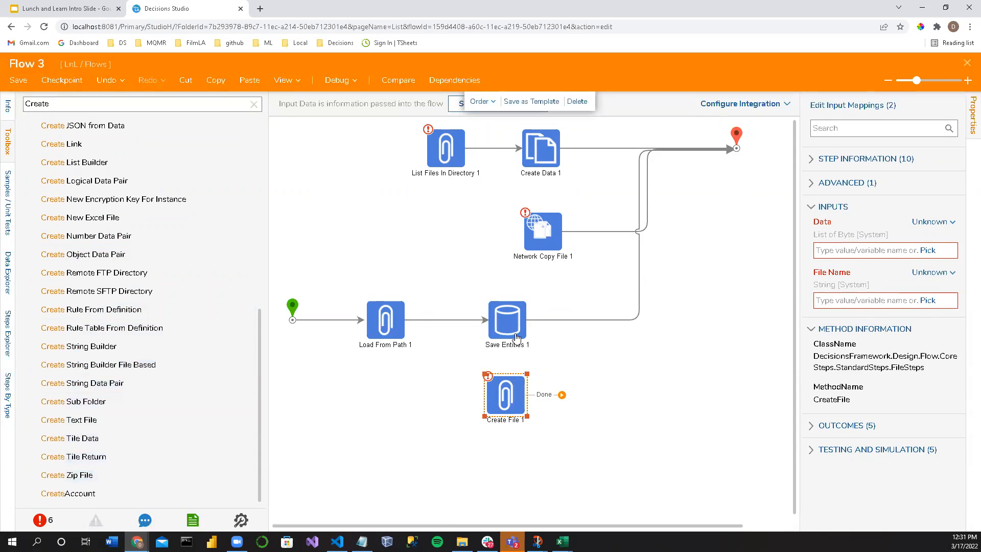
Step: Examine the entity input fields of Save Entities 1, including the FileReference mapping, in a widened properties area
click(517, 337)
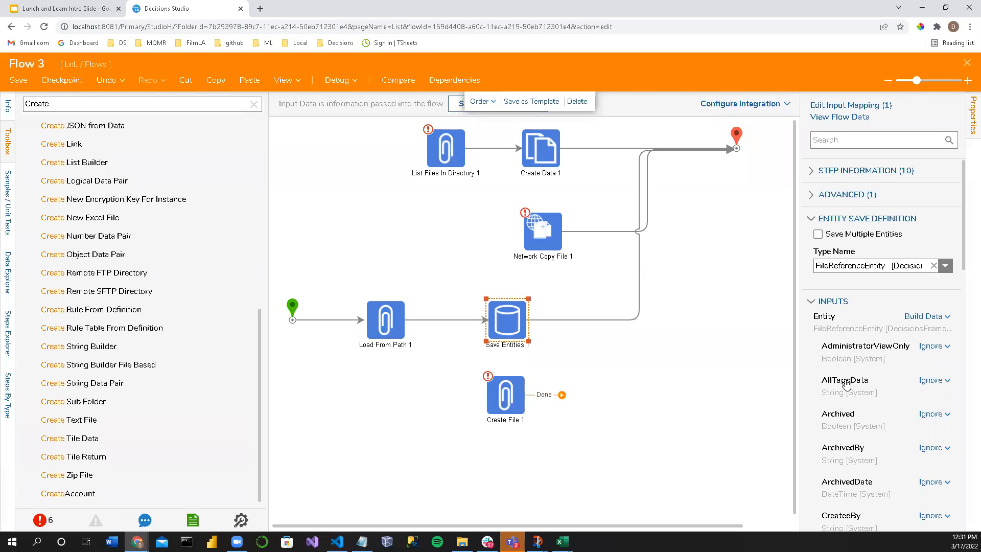
scroll(840, 382, down, 6)
scroll(840, 382, down, 3)
drag(802, 359, 713, 358)
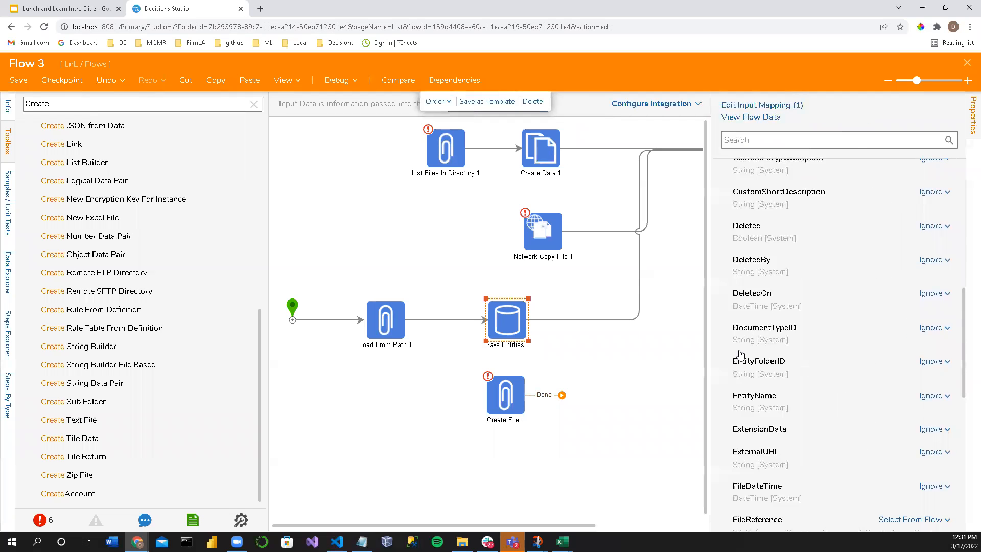
scroll(874, 372, down, 6)
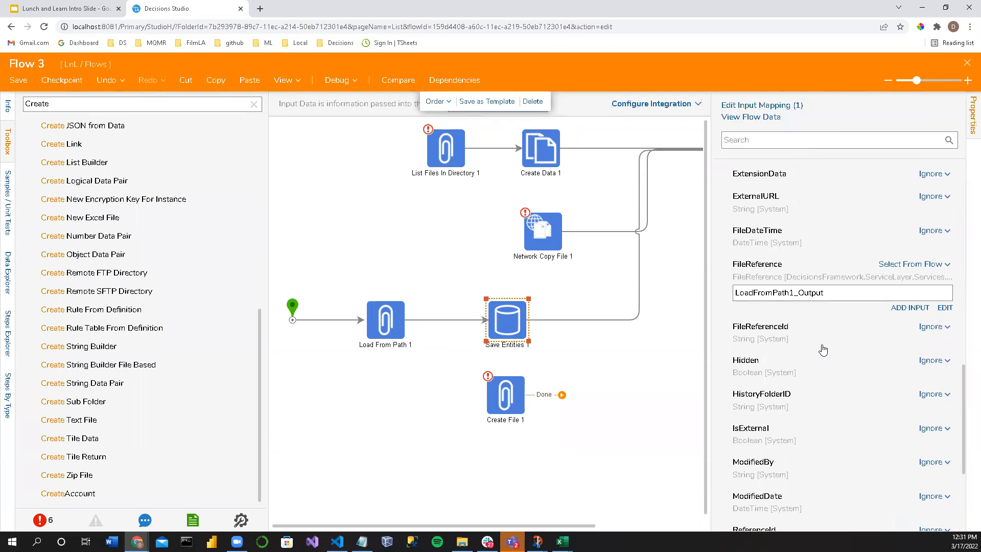
scroll(822, 350, down, 2)
scroll(822, 346, down, 2)
scroll(766, 364, up, 7)
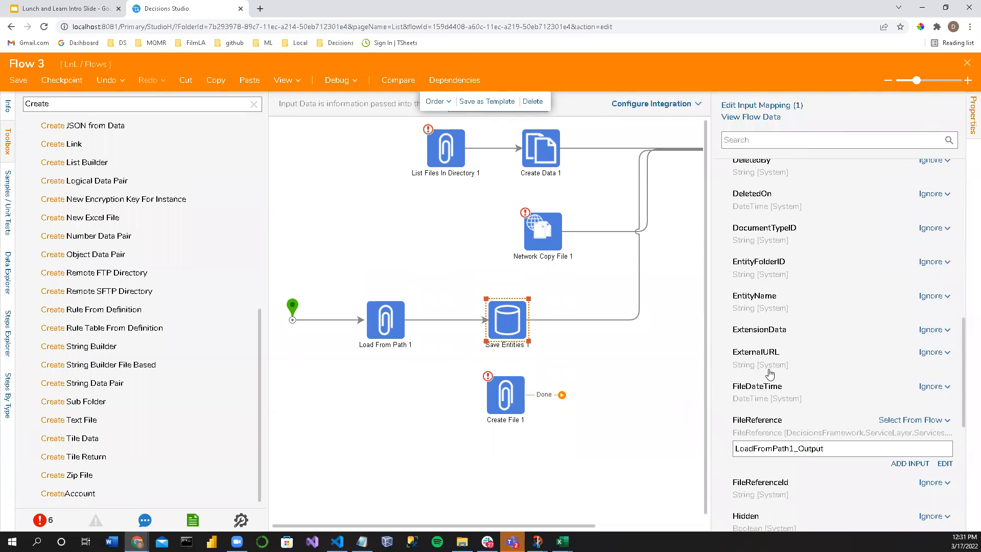
scroll(769, 383, up, 12)
scroll(769, 382, up, 2)
scroll(773, 385, down, 8)
scroll(779, 396, down, 3)
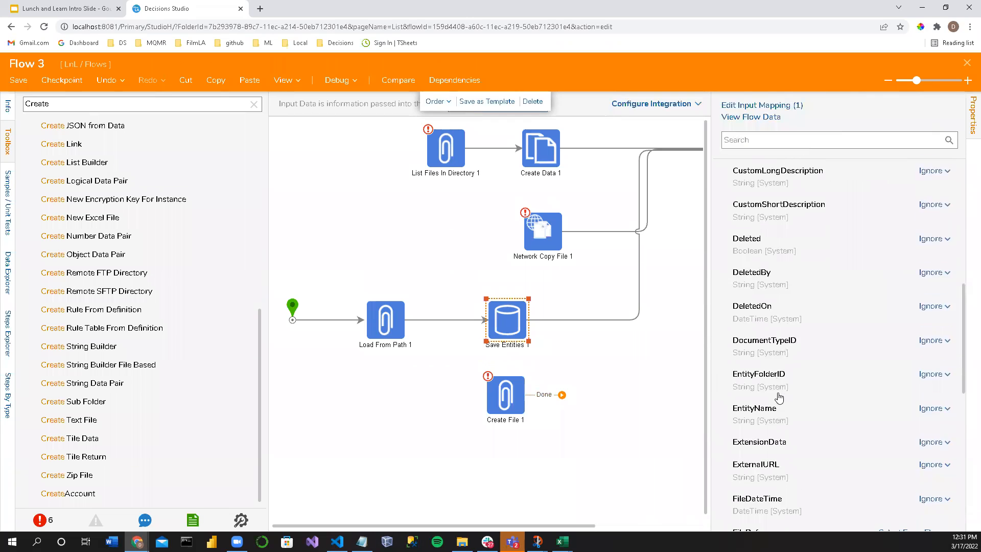
Step: Route the link from Load From Path 1 into Create File 1, connect Create File 1 to the flow's end and tidy its link
click(515, 412)
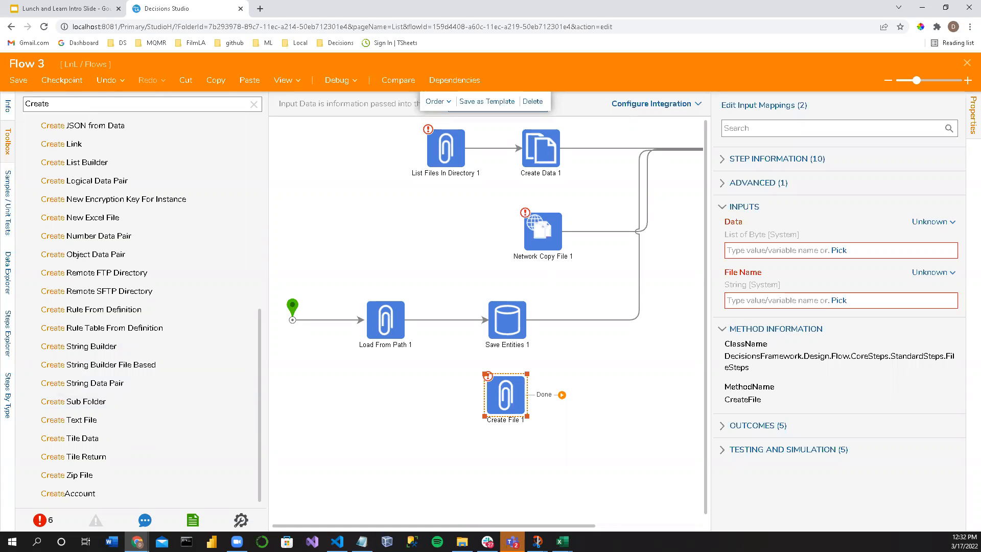
click(419, 324)
drag(420, 323, 716, 156)
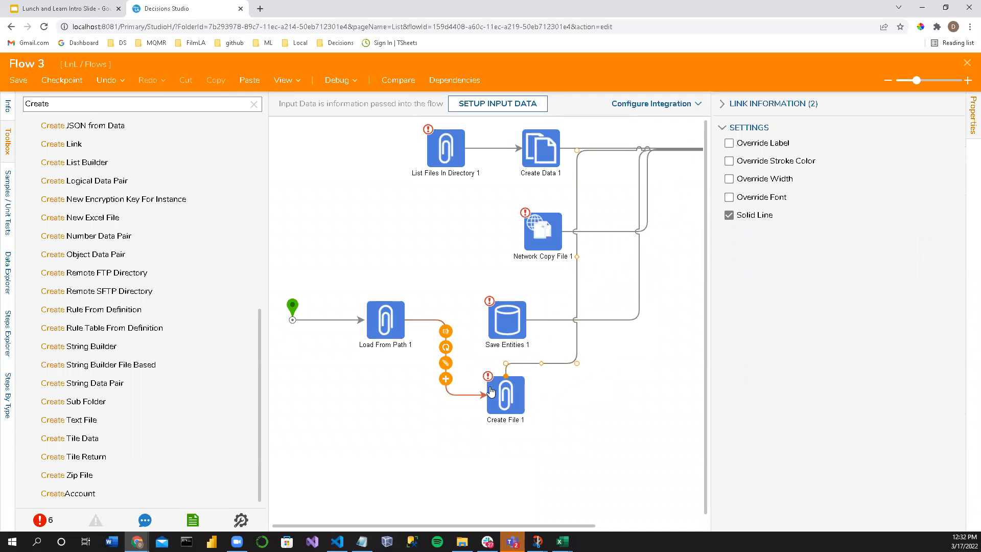
click(507, 390)
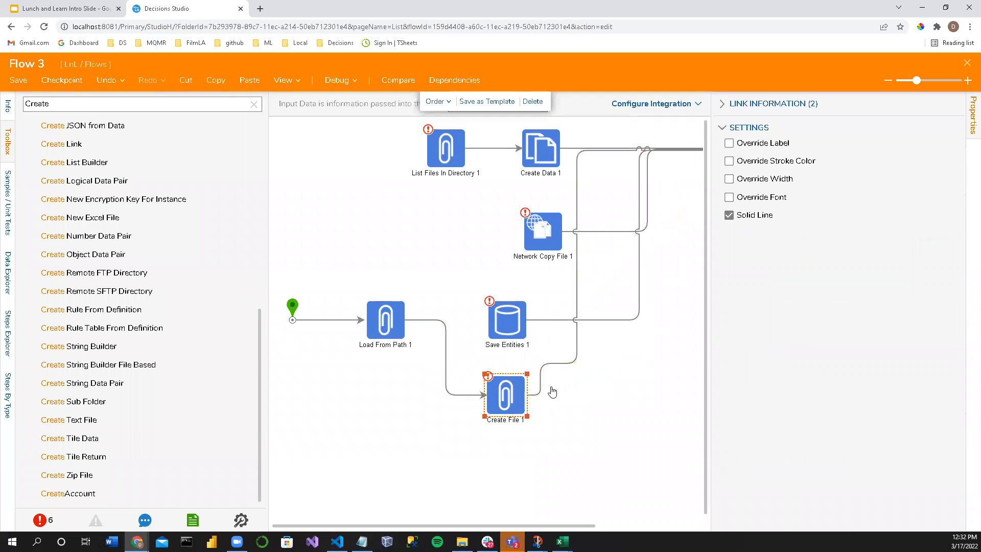
click(578, 280)
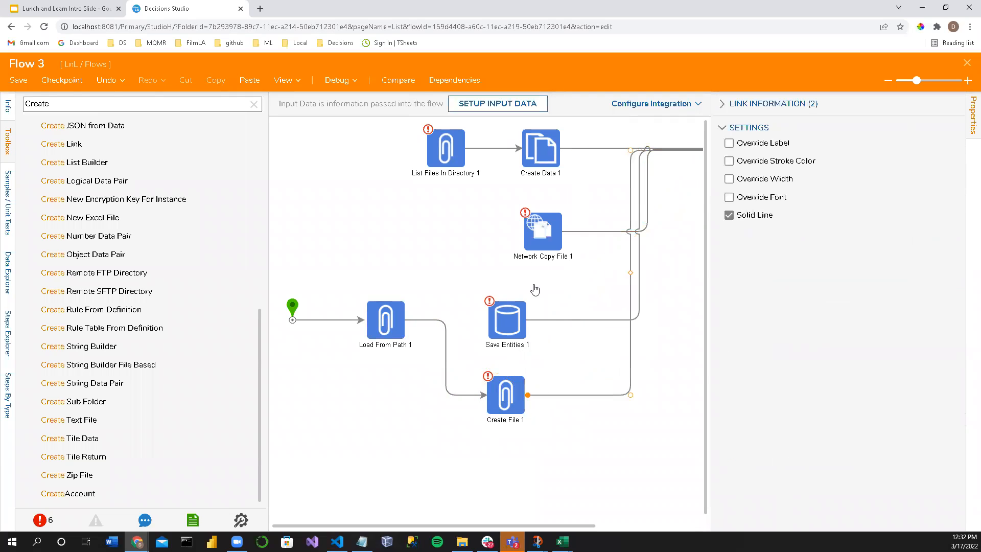
Step: Set the Settings input of Network Copy File 1 to Constant and open its connection settings for editing
click(541, 239)
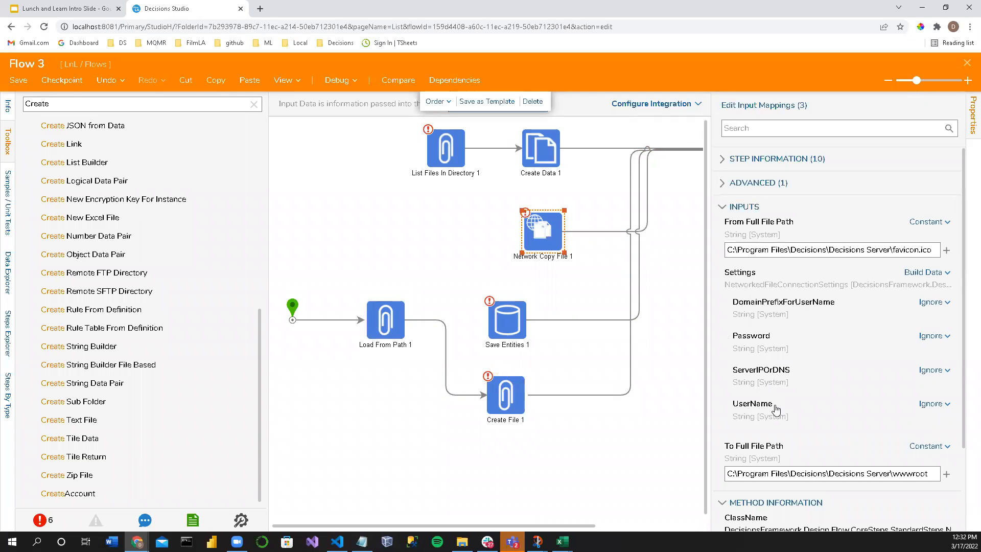
click(927, 280)
click(848, 246)
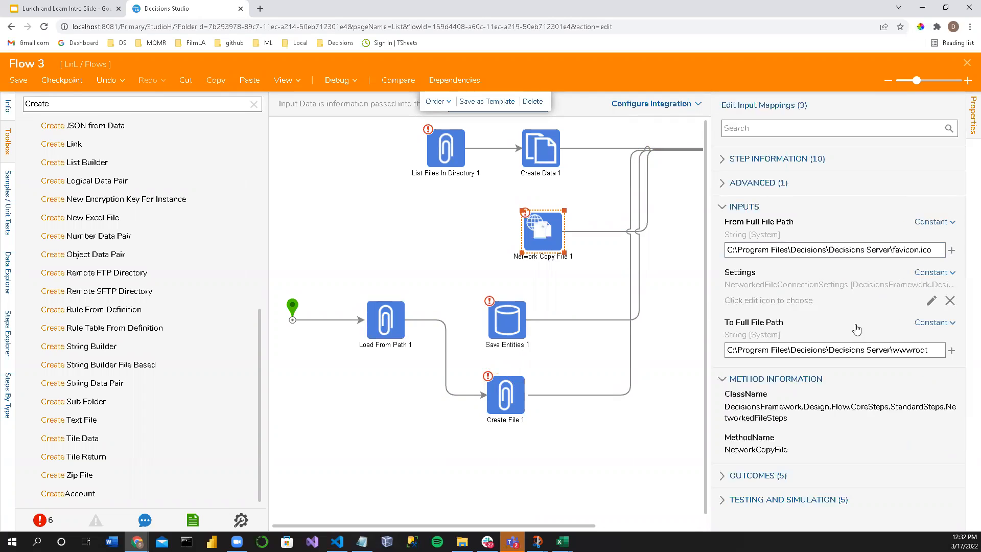
click(929, 302)
scroll(439, 269, down, 1)
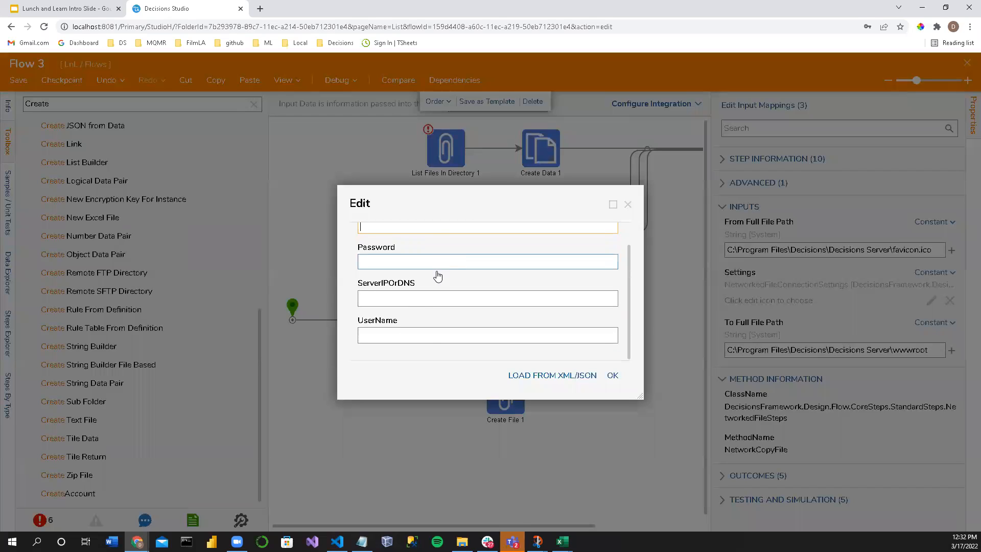
scroll(394, 326, up, 1)
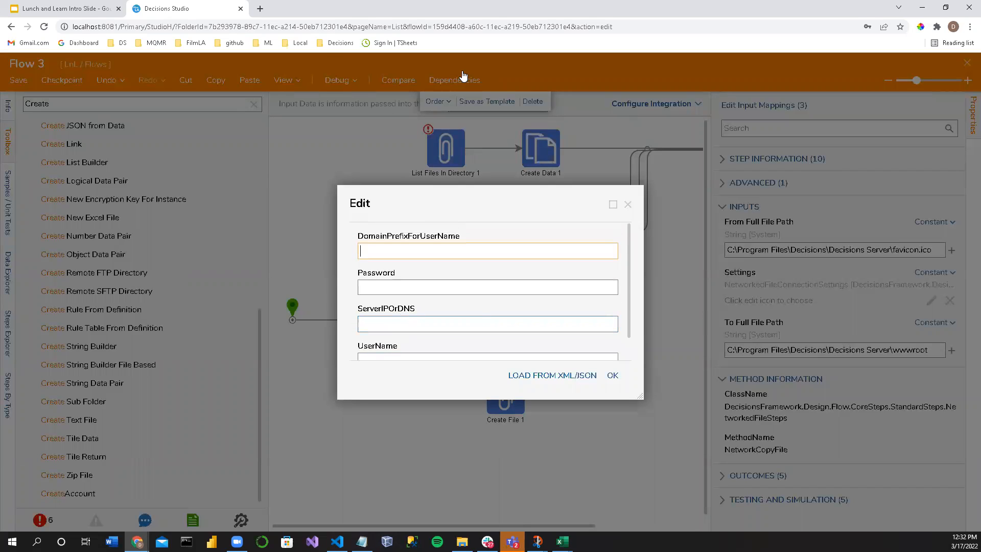
Step: Search the Decisions documentation site for "Copy file" and open the Integrating with Shared Network Drive article
click(261, 8)
text(doc)
key(Return)
click(649, 91)
text(Copu)
key(BackSpace)
text(y )
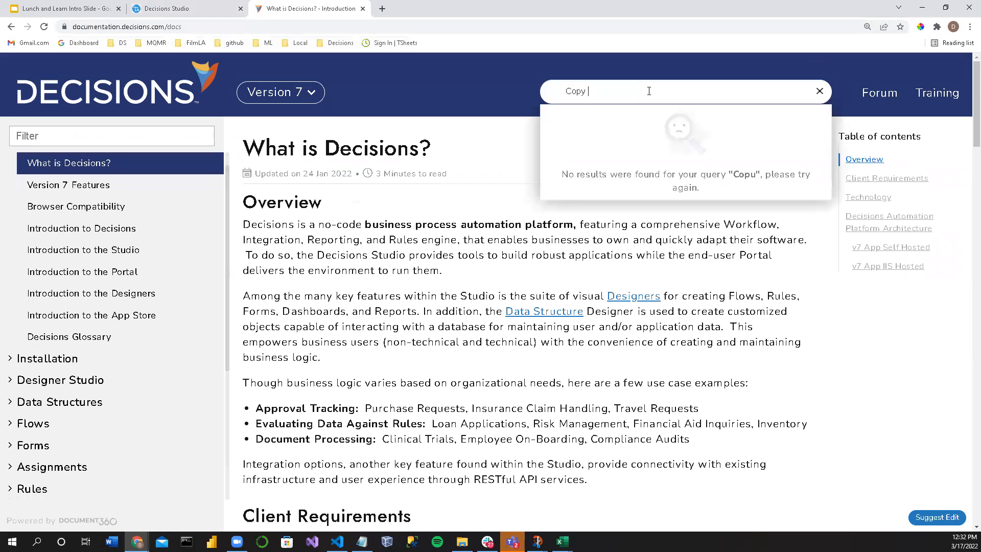
text(file)
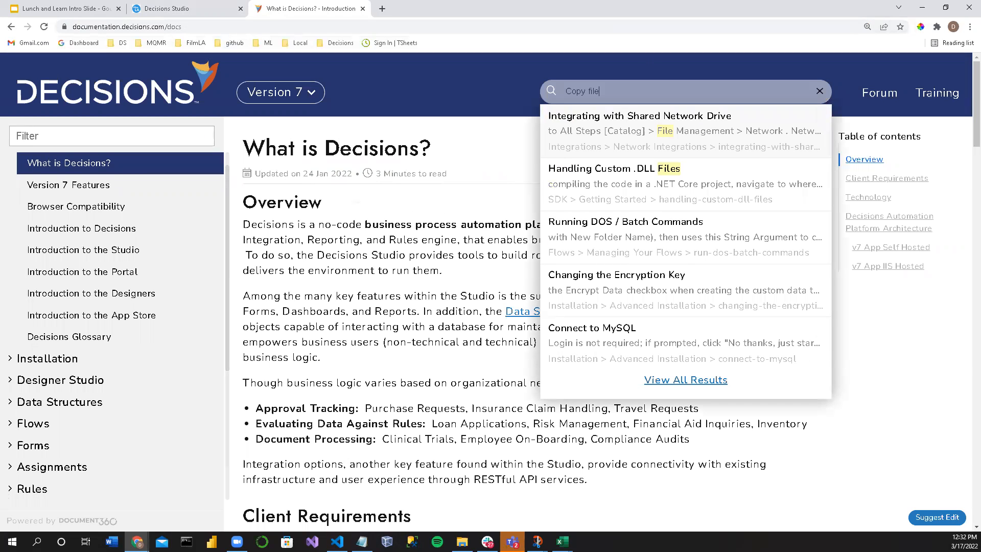
click(672, 382)
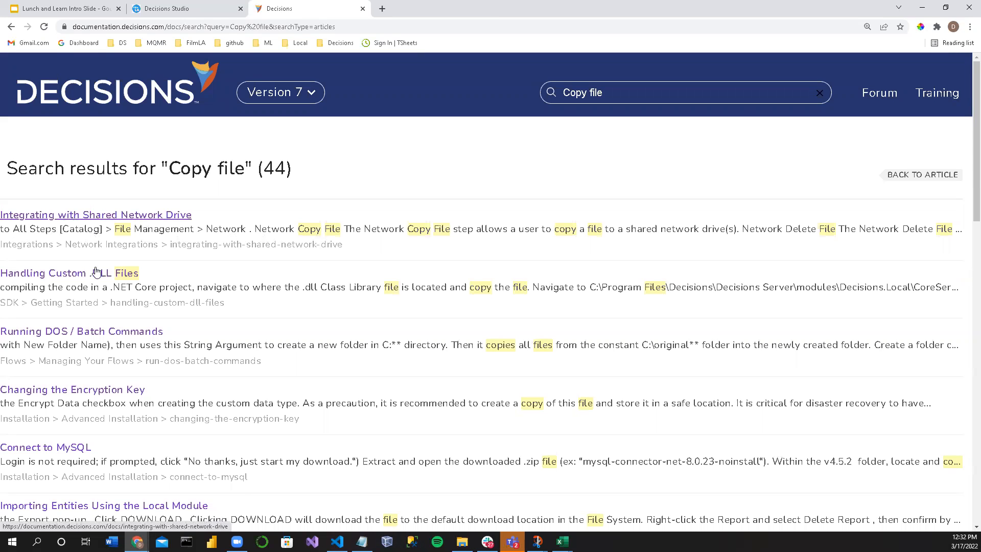
click(102, 215)
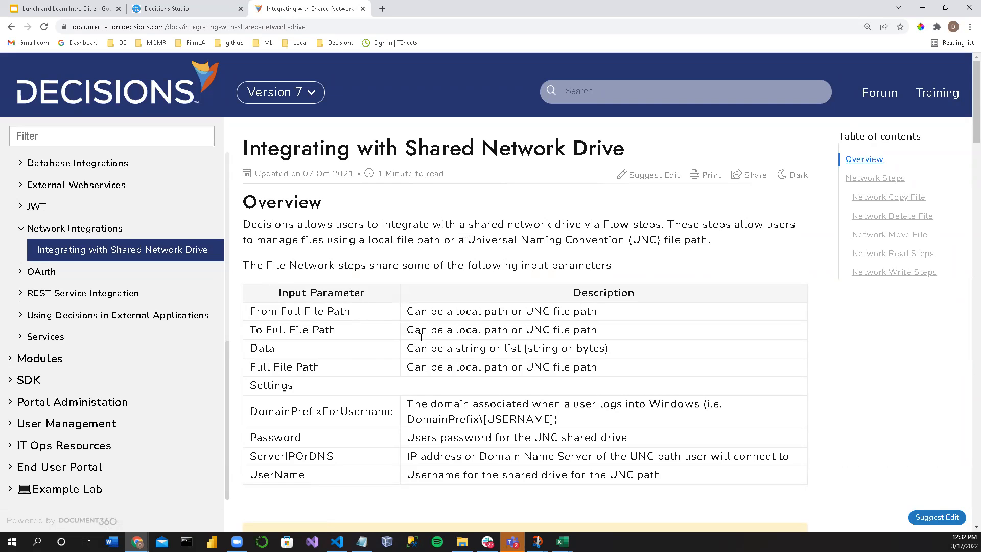
Step: Read through the article's Network Steps sections, covering the copy, delete, move and read file steps
scroll(460, 401, down, 8)
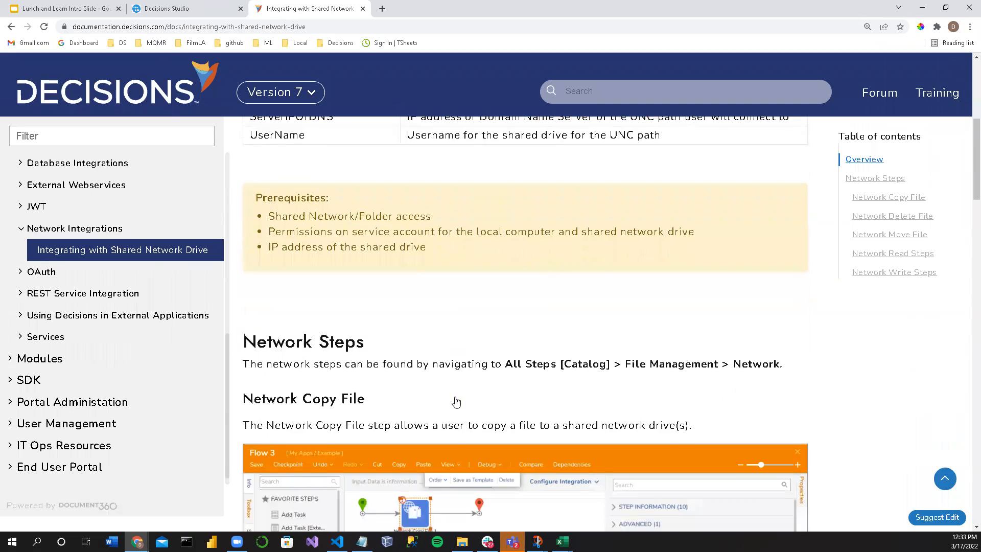
scroll(454, 397, down, 5)
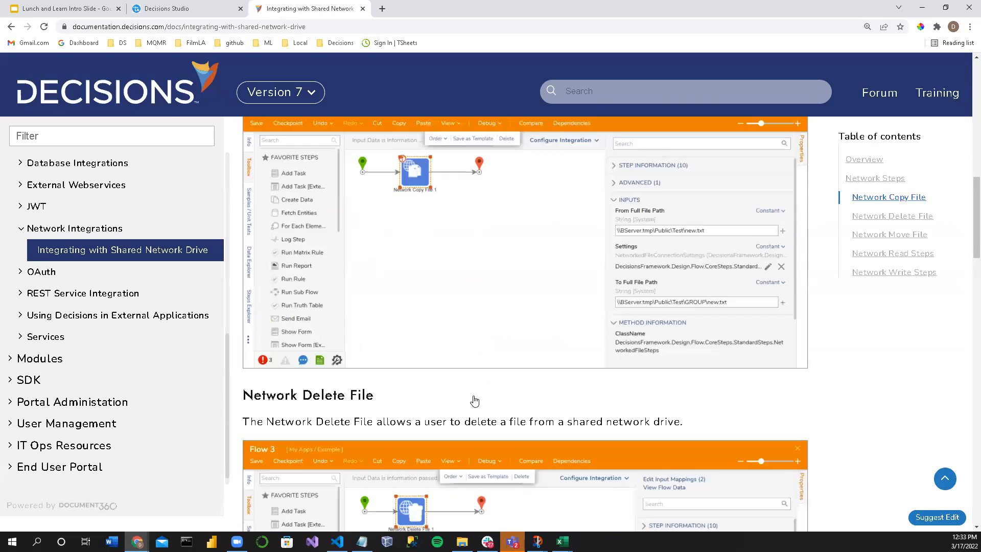
scroll(459, 414, down, 3)
scroll(456, 412, down, 9)
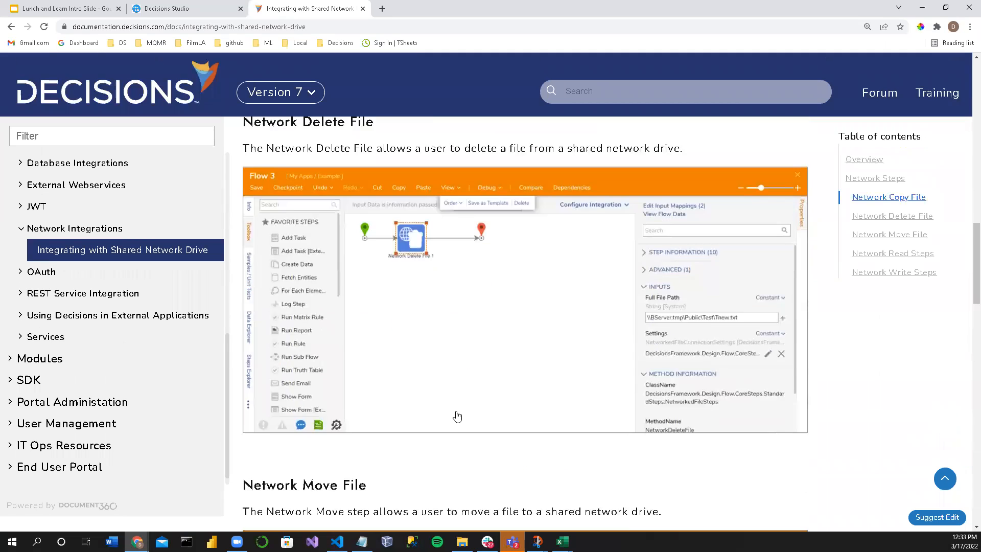
scroll(453, 412, down, 2)
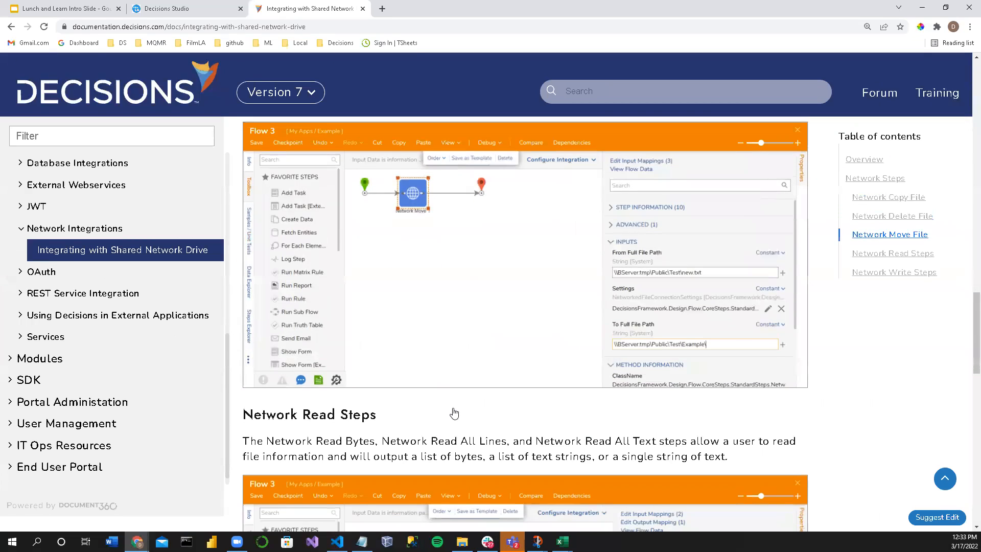
scroll(455, 409, down, 6)
scroll(455, 407, up, 9)
scroll(455, 406, up, 20)
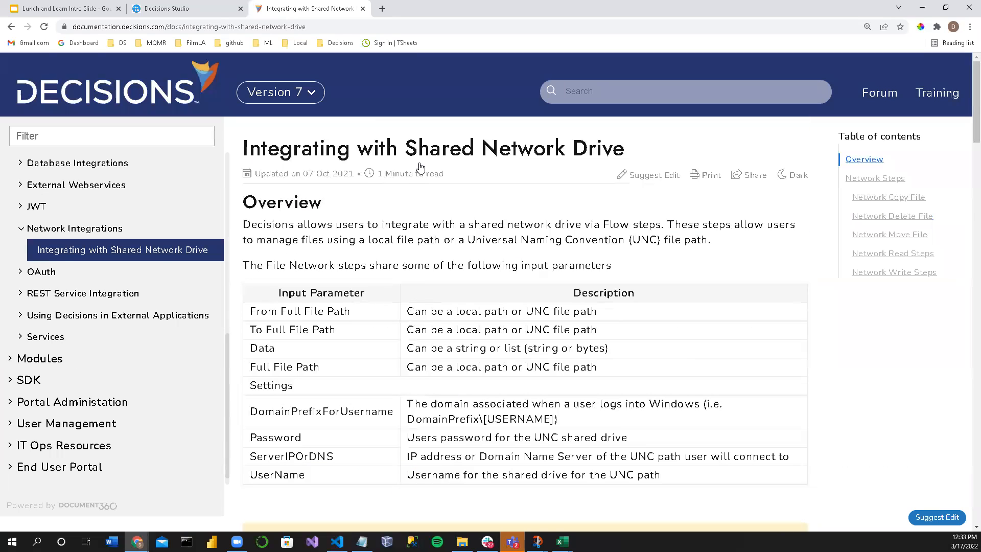
Step: Examine the article's input parameter descriptions for the full file paths and DomainPrefixForUsername
drag(322, 153, 634, 161)
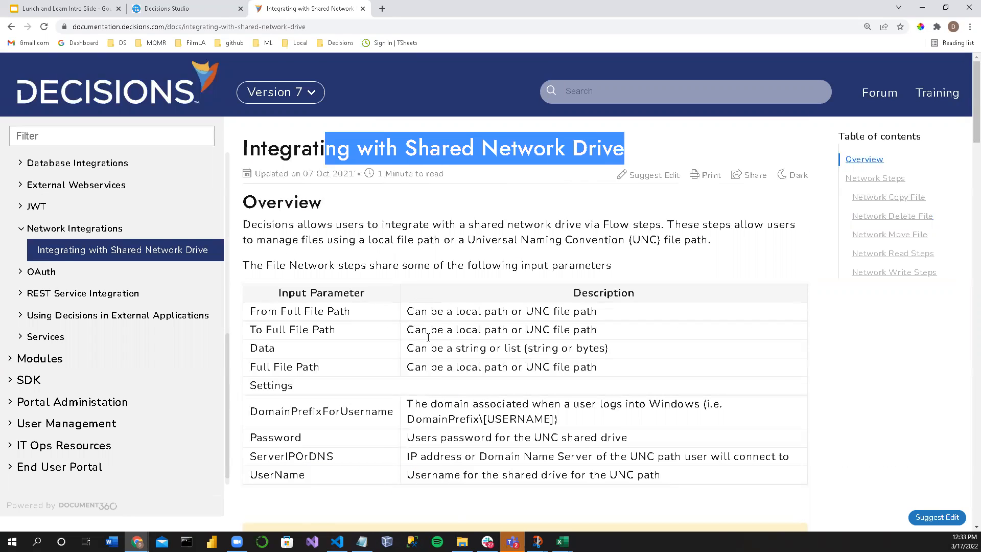
drag(411, 310, 597, 329)
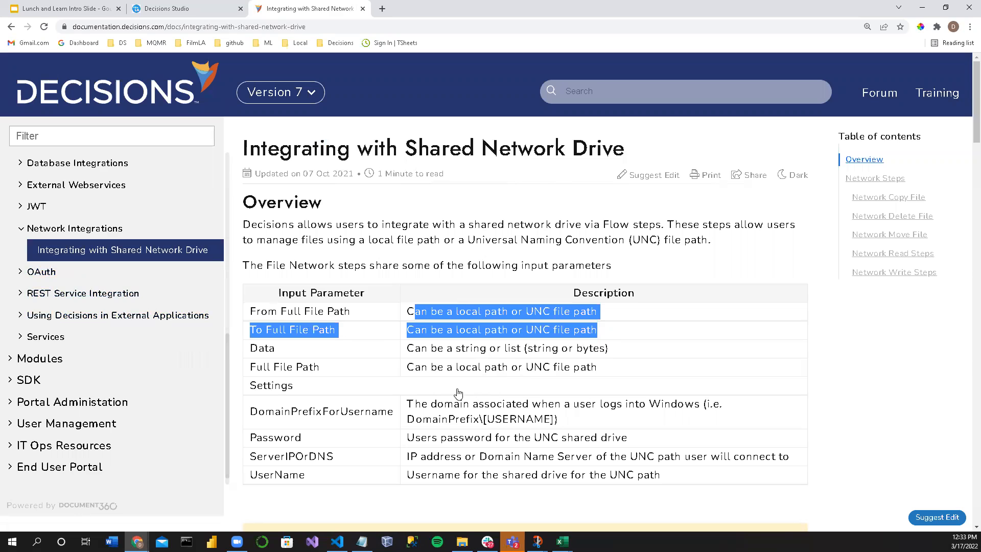
triple_click(491, 363)
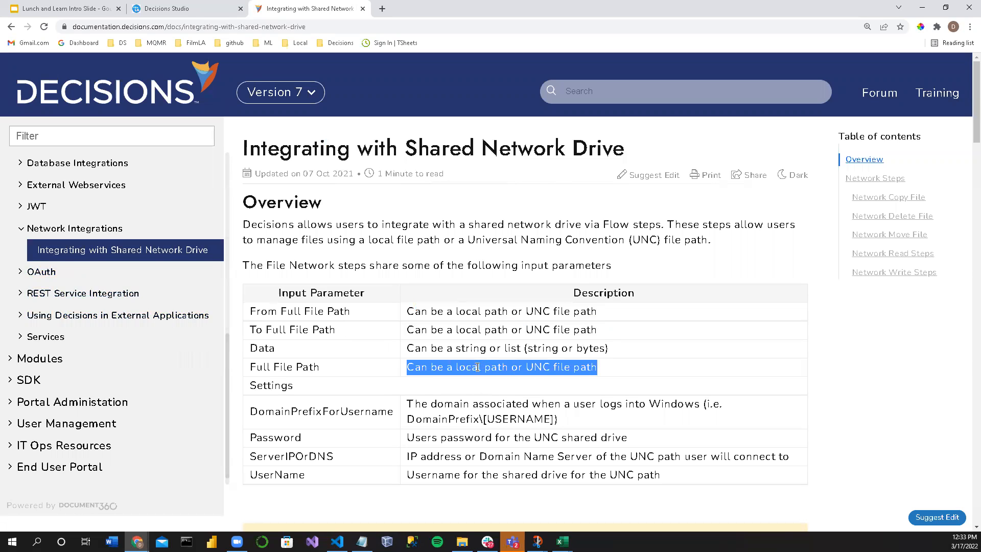
triple_click(489, 417)
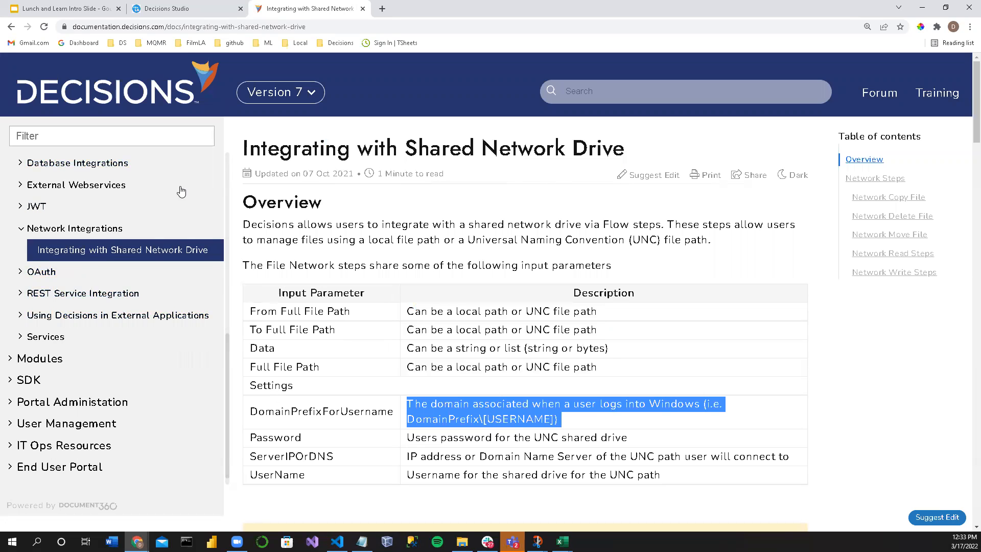
Step: Return to Decisions Studio, dismiss the connection settings editor and delete Network Copy File 1 from the flow
click(175, 9)
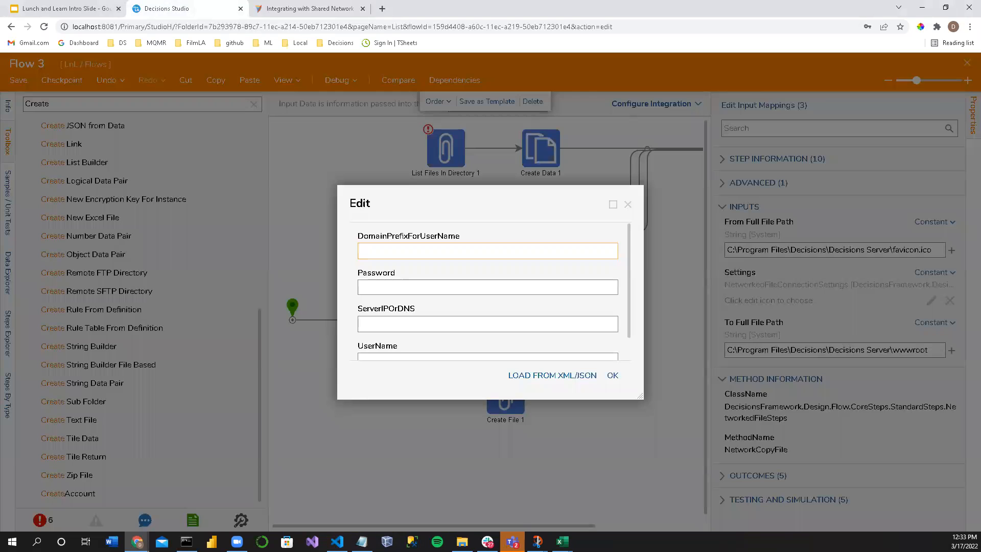
click(627, 204)
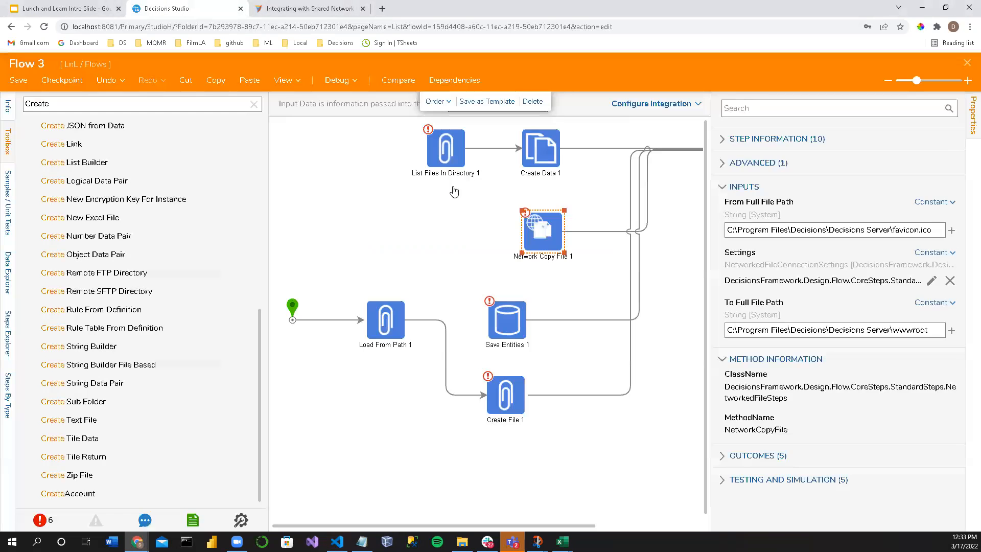
key(Delete)
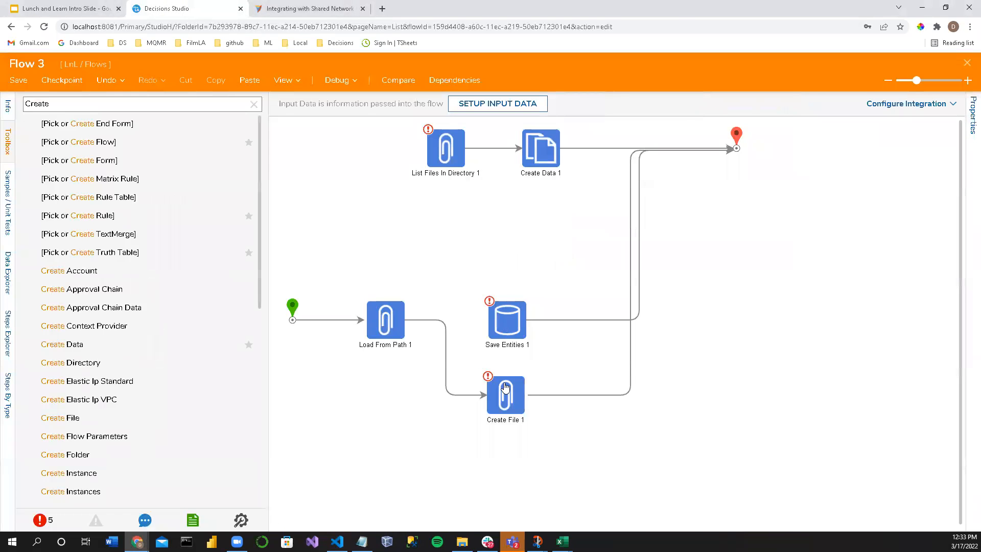
Step: Clear the Create search from the toolbox and expand the Data In Flow category with its advanced entries
scroll(102, 256, down, 8)
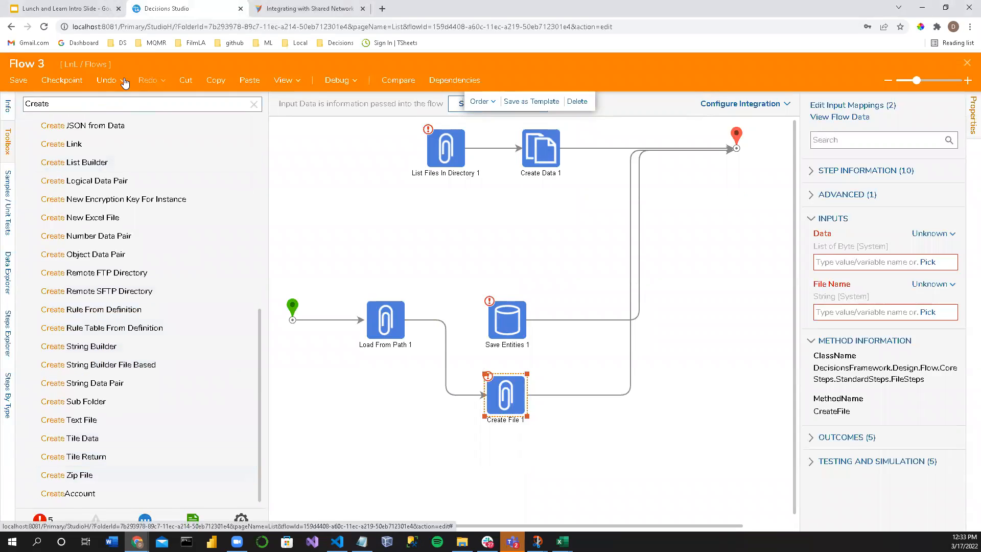
click(357, 281)
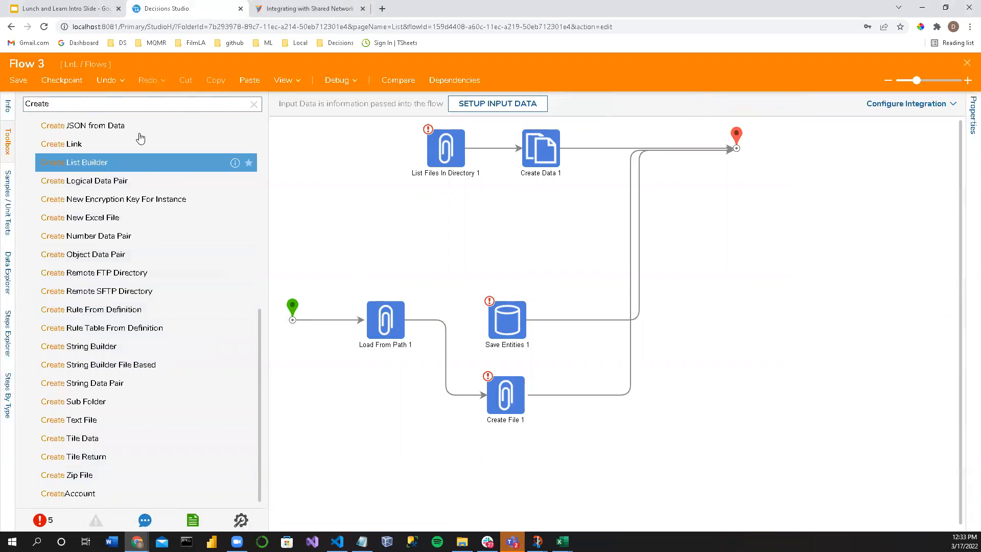
click(253, 104)
scroll(32, 185, down, 7)
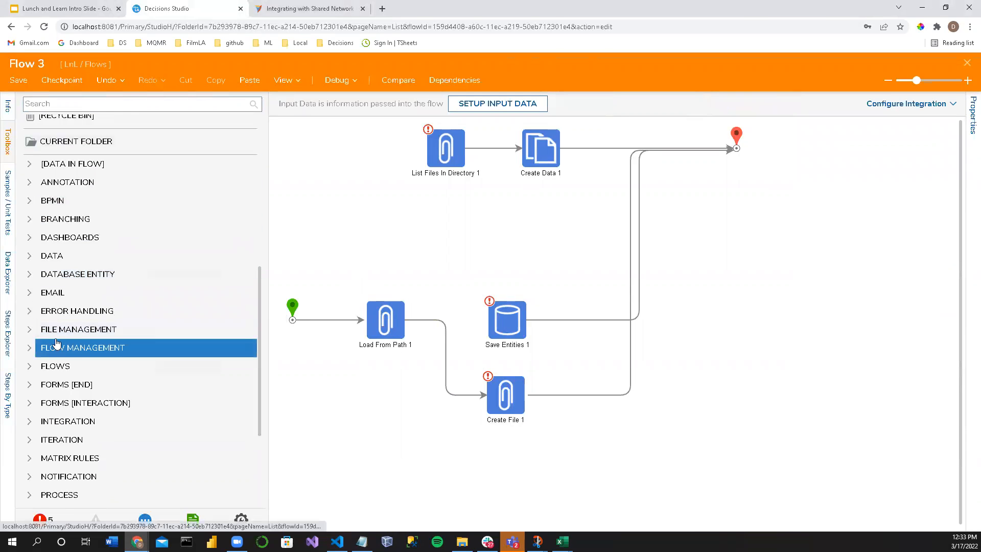
click(30, 164)
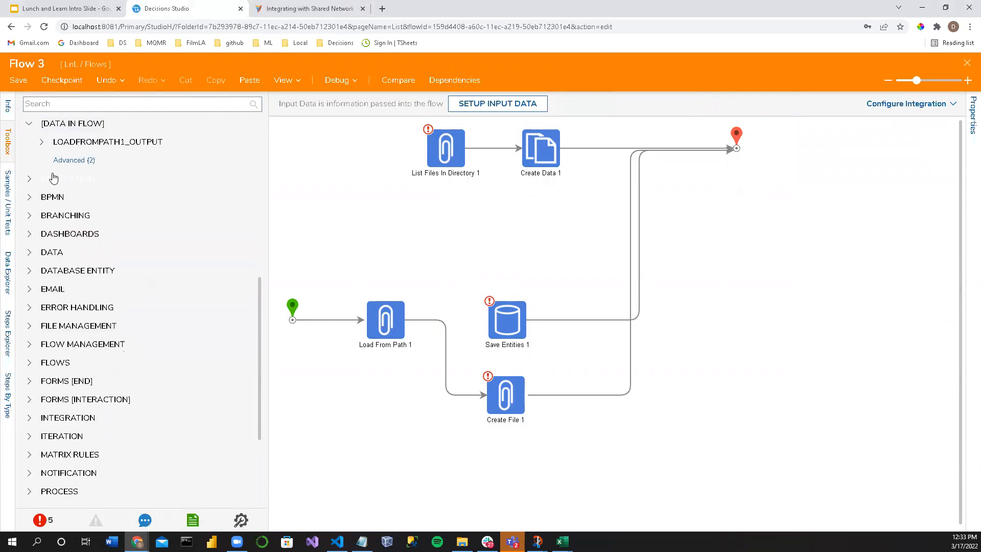
scroll(77, 164, up, 3)
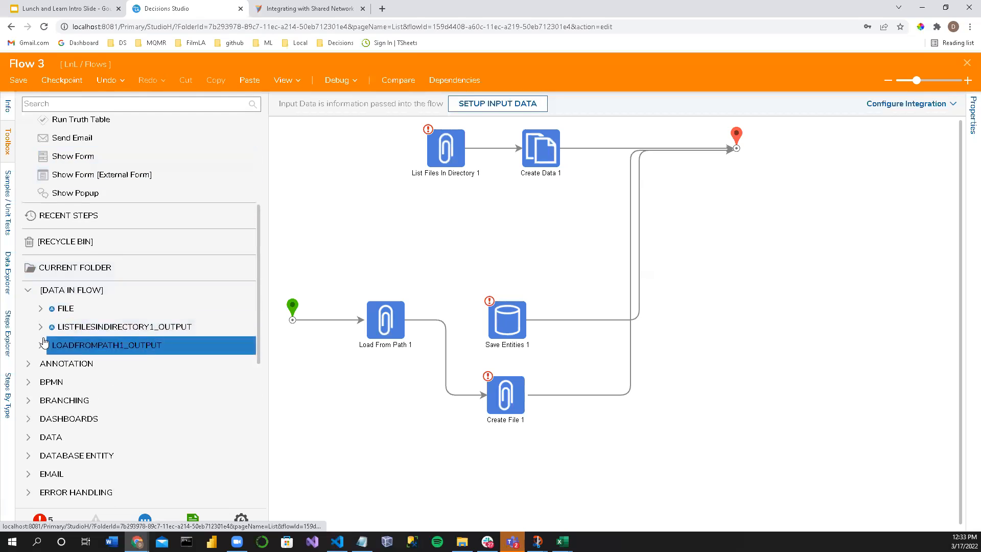
Step: Examine the File Management steps offered for the File data, including the Compression group
click(40, 309)
click(80, 143)
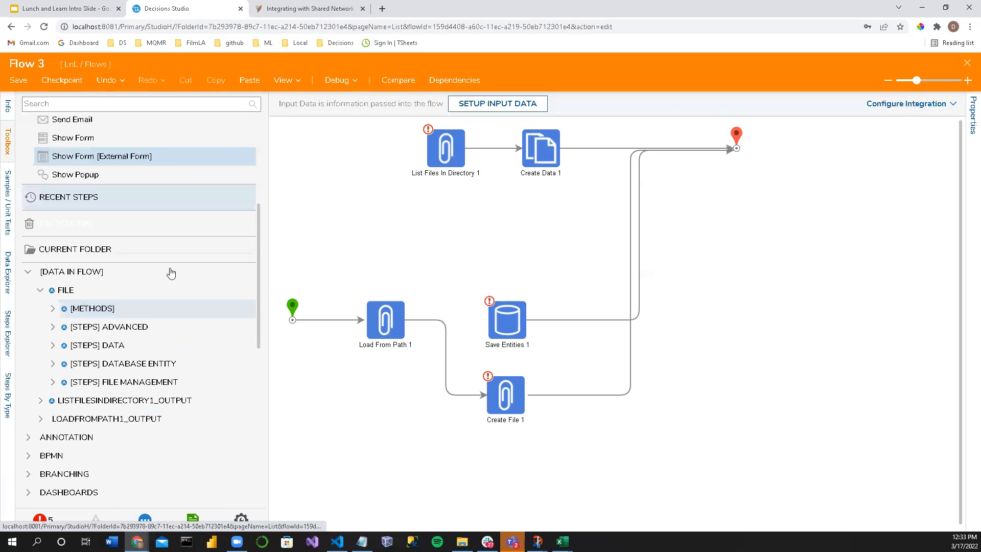
click(52, 382)
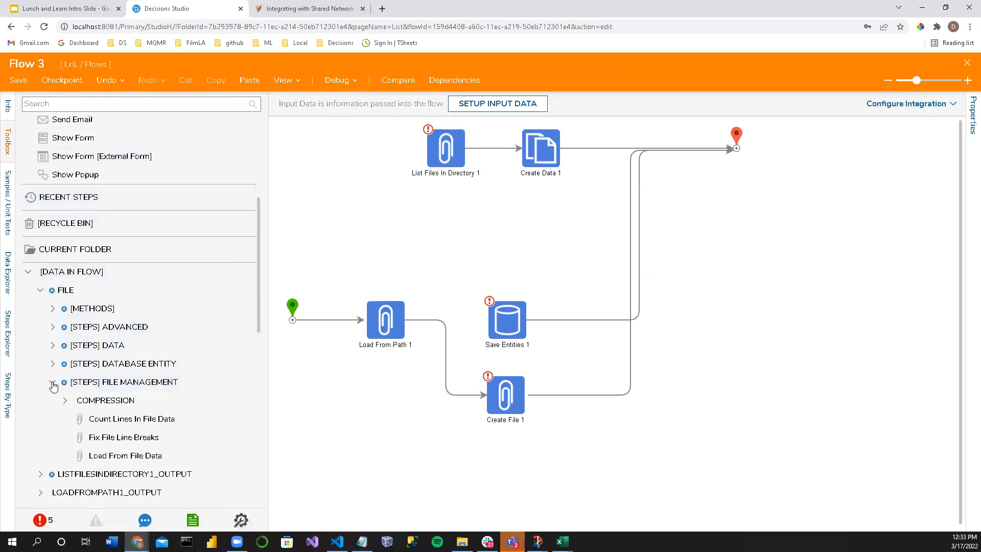
click(184, 455)
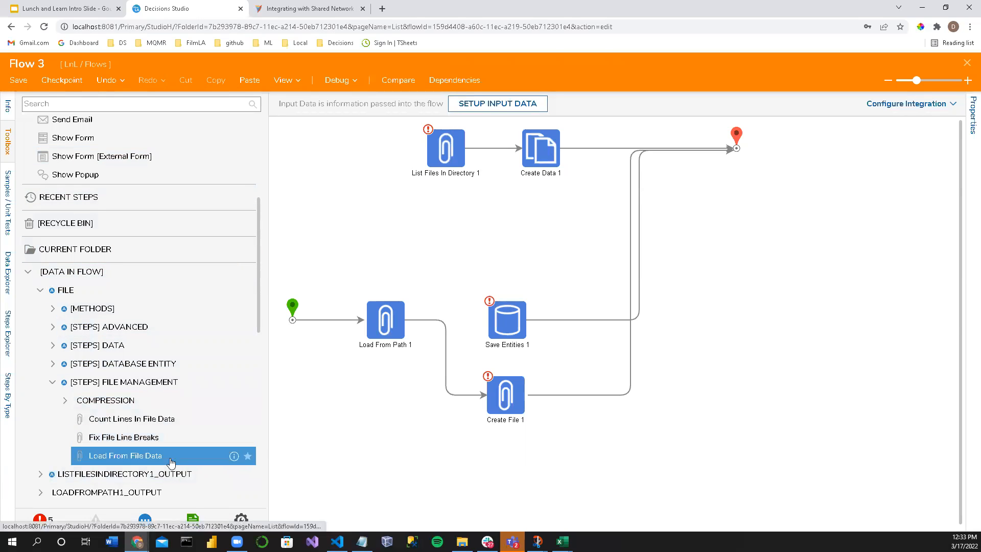
click(64, 401)
scroll(63, 405, down, 2)
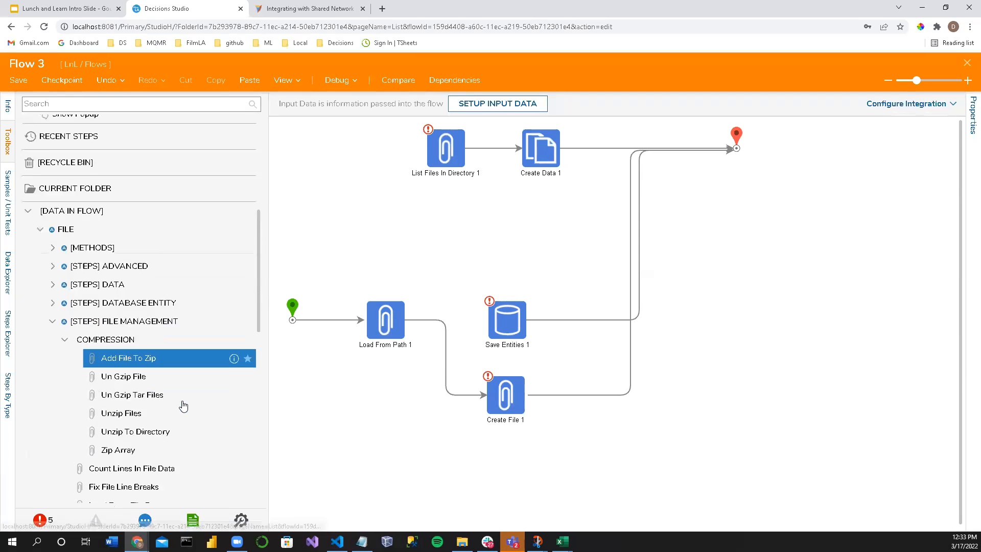
scroll(132, 407, down, 2)
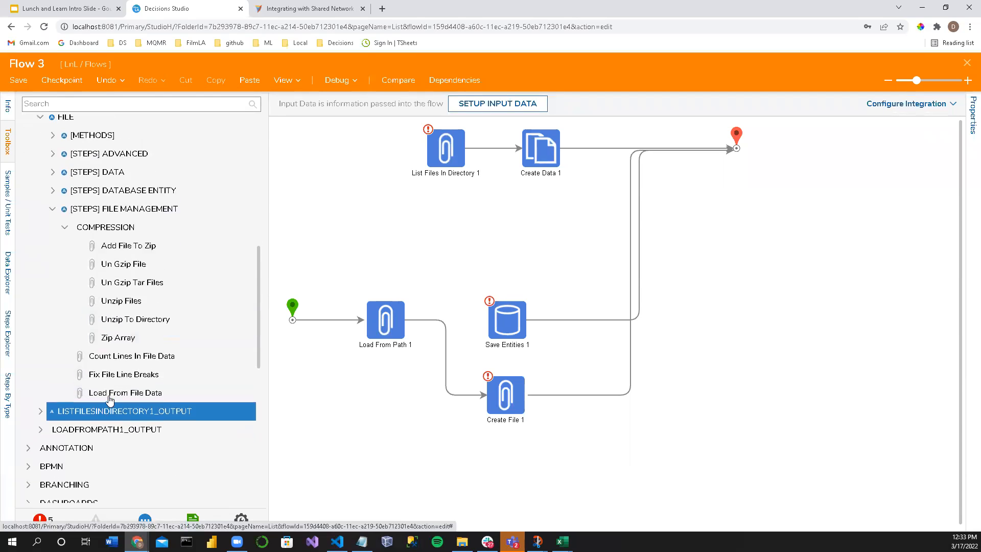
Step: Collapse the Compression group and examine the methods and Advanced steps offered for ListFilesInDirectory1_Output
scroll(56, 302, up, 2)
click(64, 299)
click(52, 369)
scroll(53, 373, down, 5)
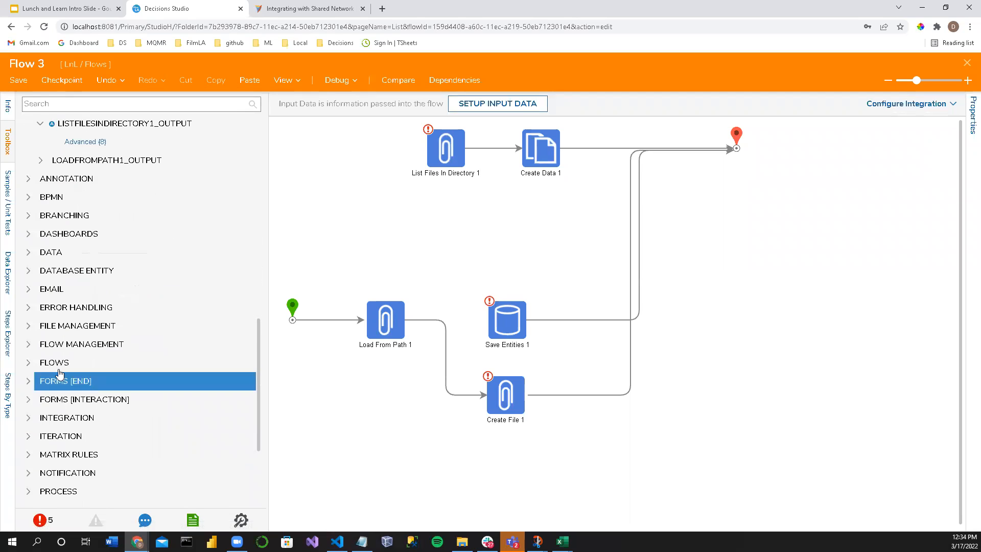
click(77, 142)
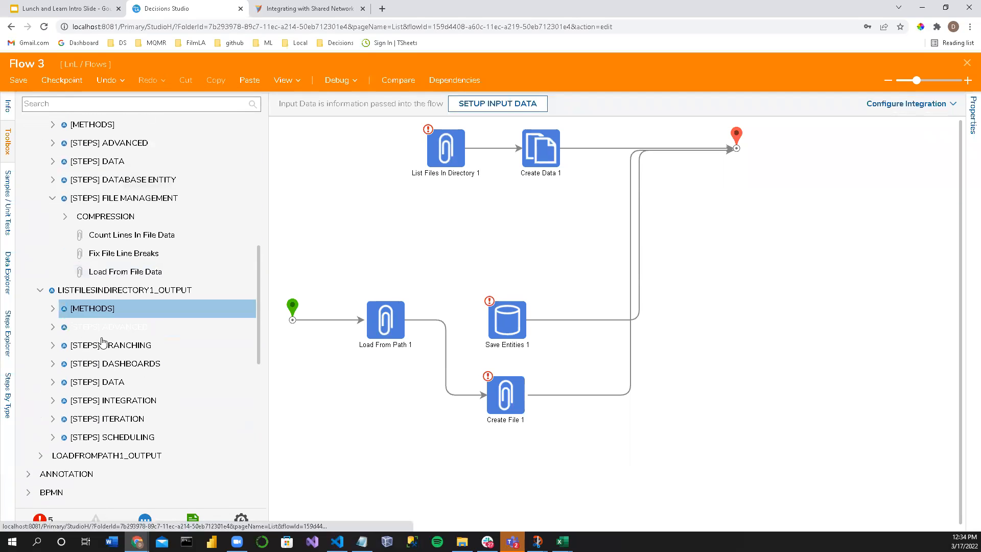
click(53, 327)
scroll(57, 307, down, 4)
scroll(56, 302, up, 2)
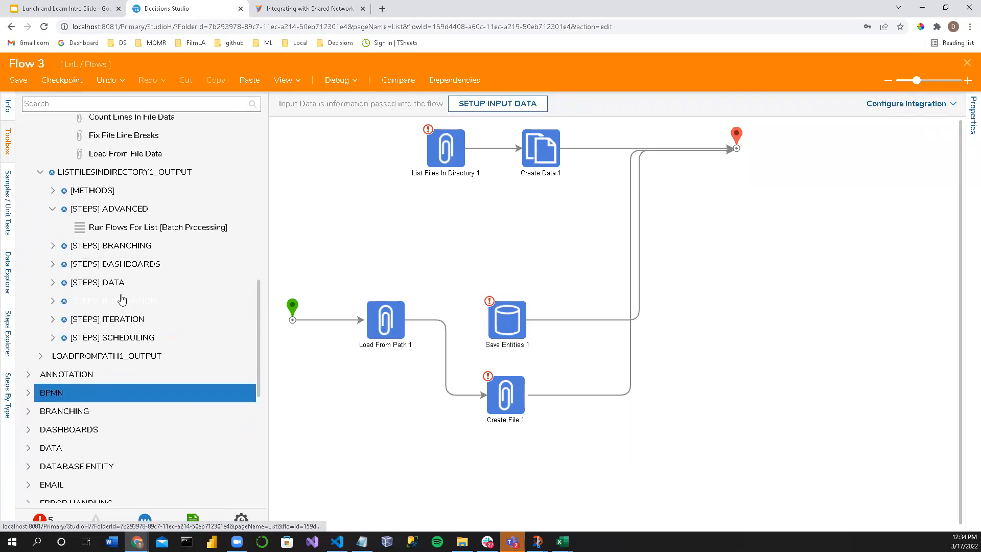
click(56, 193)
Step: Add the File data's ReadFileData(filePath String) method to the flow below Load From Path 1
scroll(86, 208, up, 3)
scroll(86, 208, up, 3)
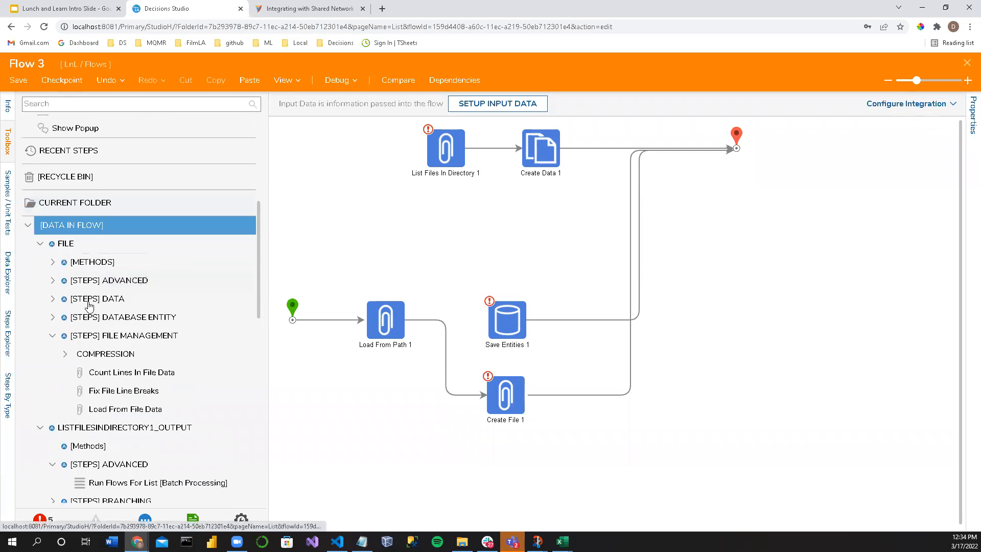
click(53, 262)
scroll(56, 269, down, 3)
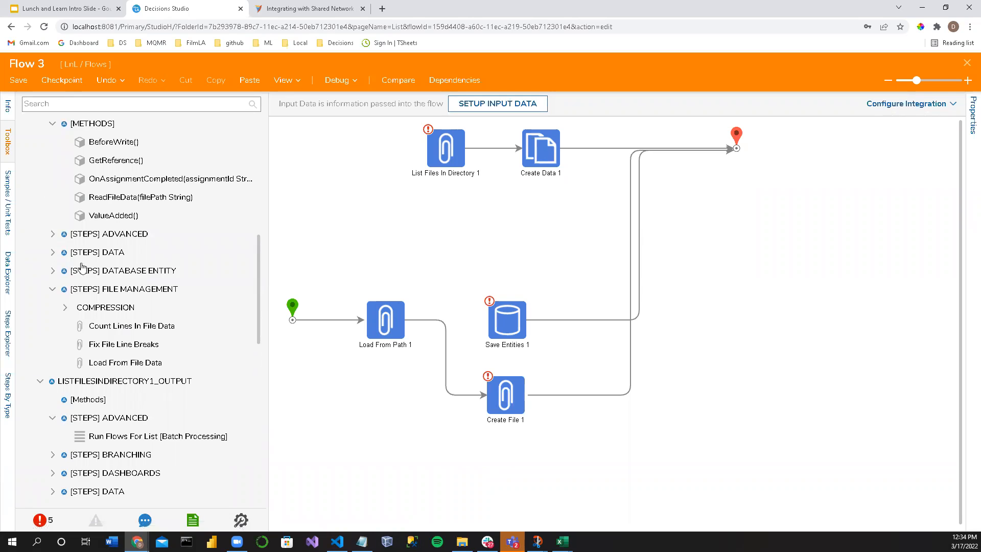
scroll(83, 267, up, 2)
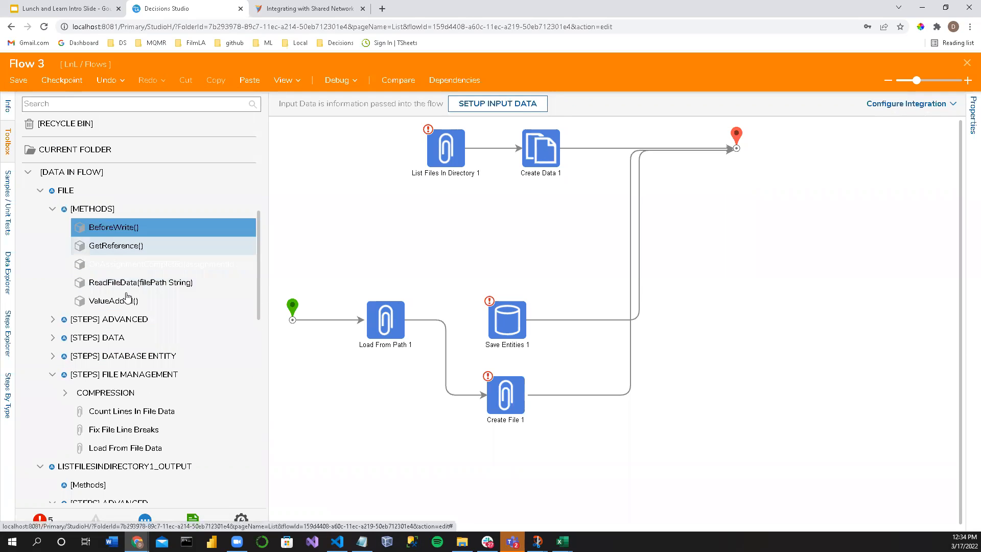
drag(118, 290, 356, 462)
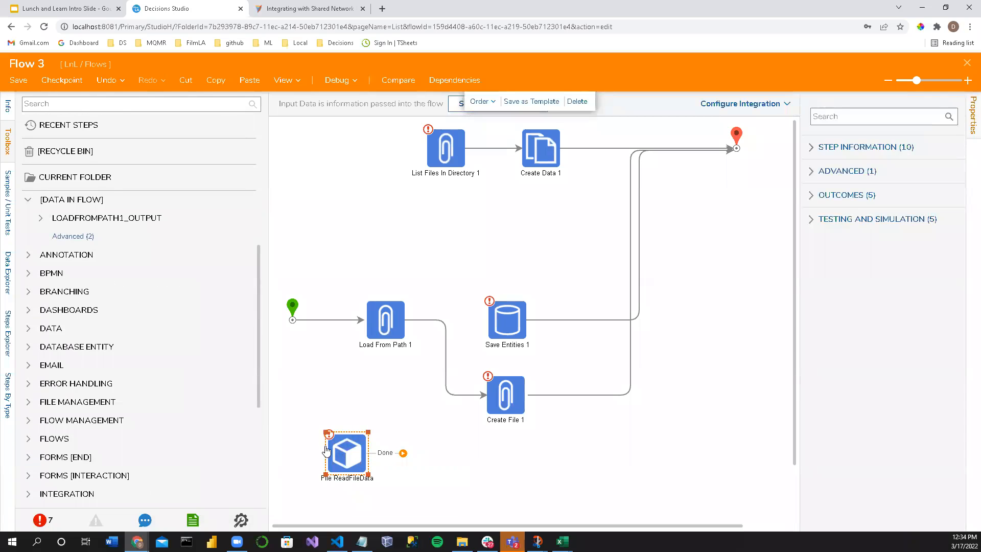
Step: Expand the Flows category in the toolbox and examine its entries and the categories listed below it
scroll(87, 235, up, 3)
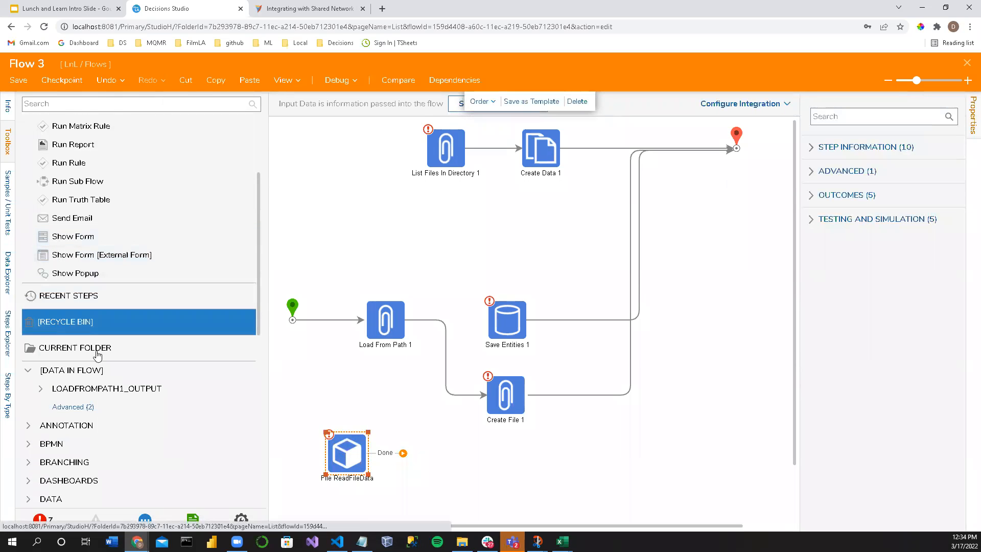
scroll(66, 393, down, 3)
scroll(65, 396, down, 4)
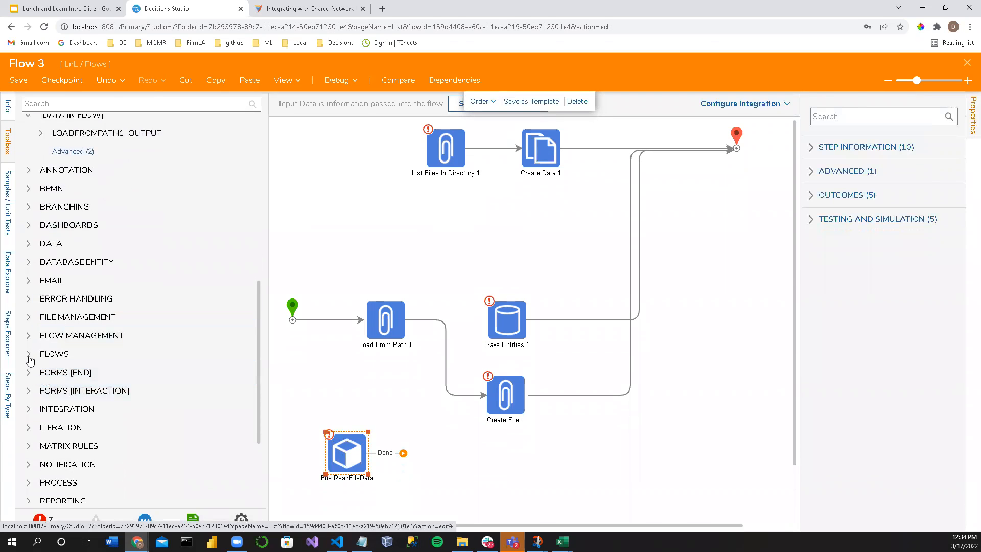
click(28, 354)
scroll(36, 383, down, 3)
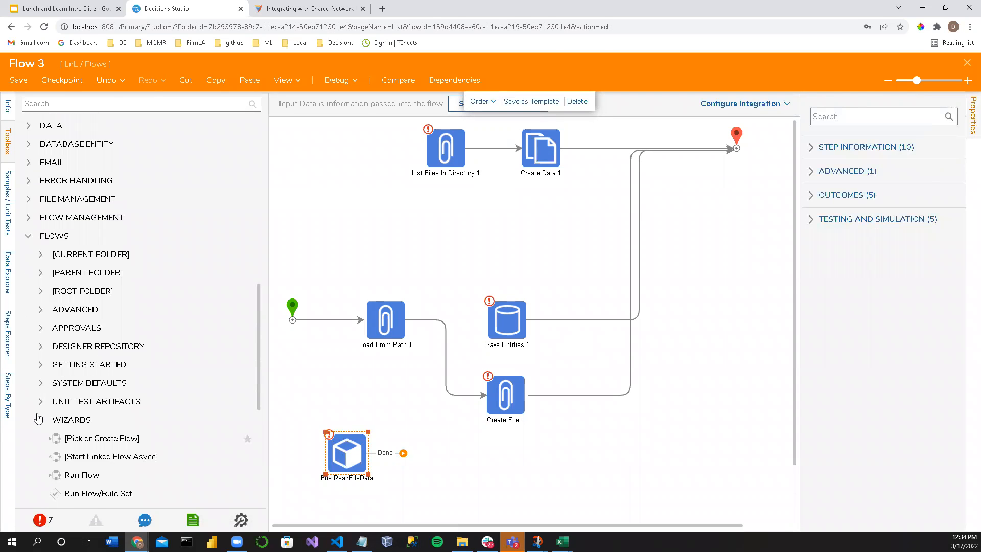
scroll(40, 420, down, 5)
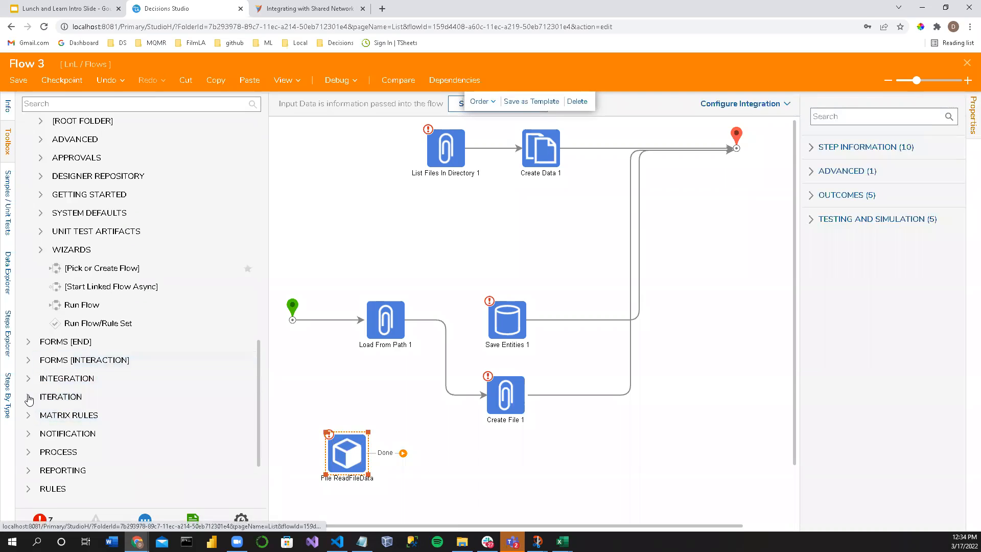
scroll(35, 435, down, 3)
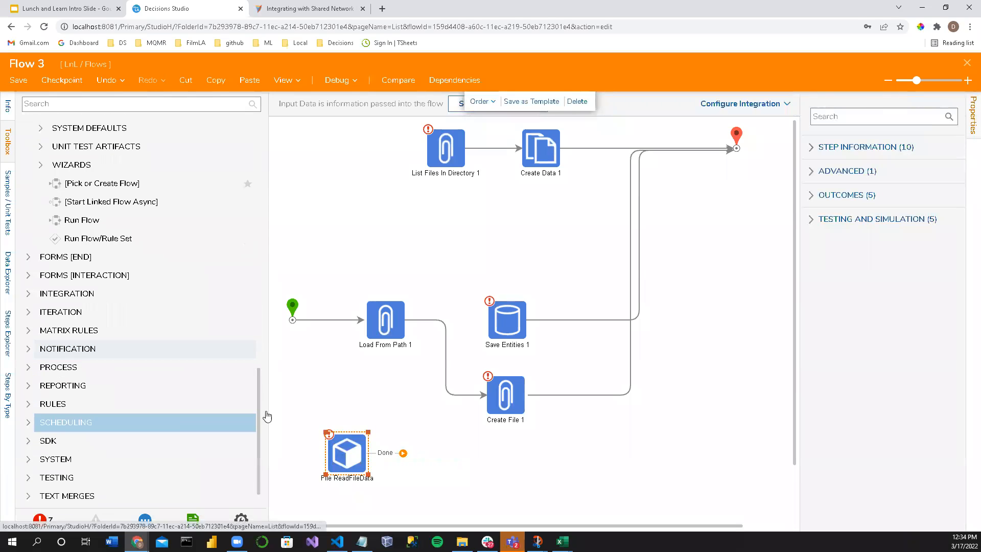
Step: Map Create File 1's Data input to LoadFromPath1_Output.Data.Contents from the flow
click(511, 323)
click(514, 401)
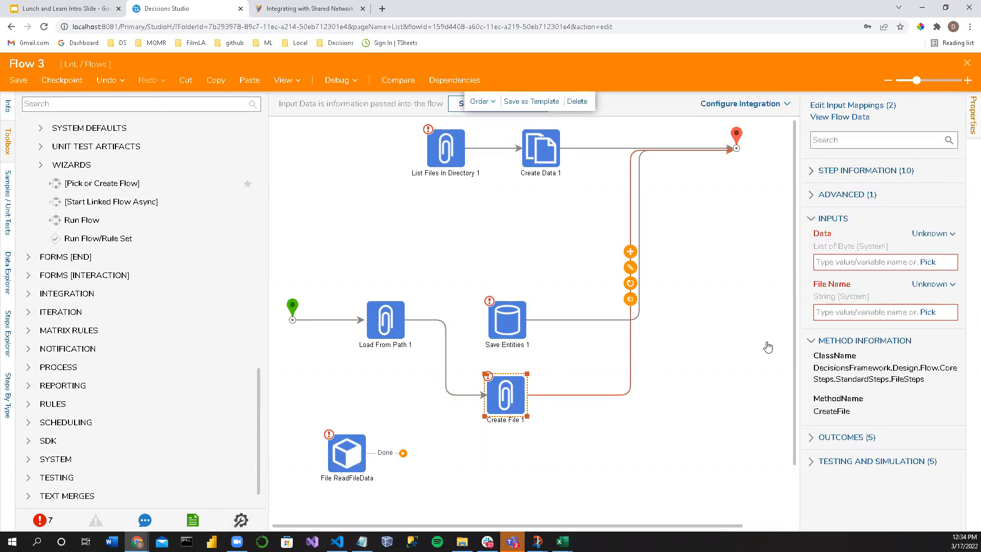
click(927, 263)
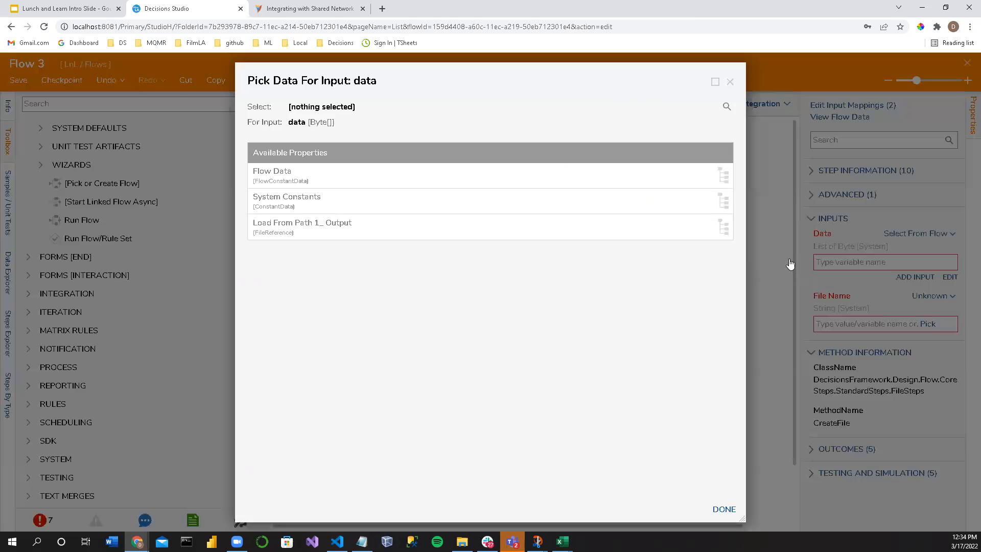
click(370, 233)
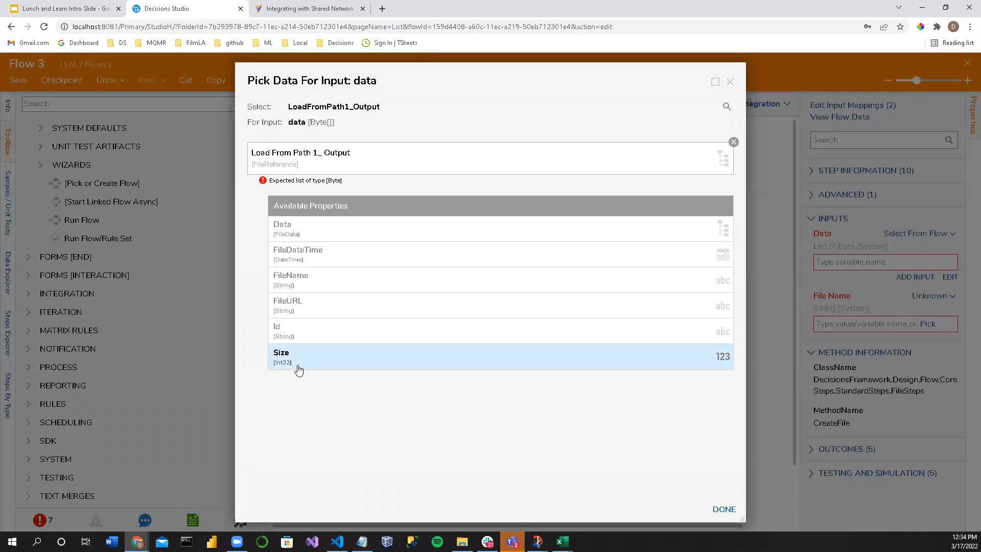
click(322, 237)
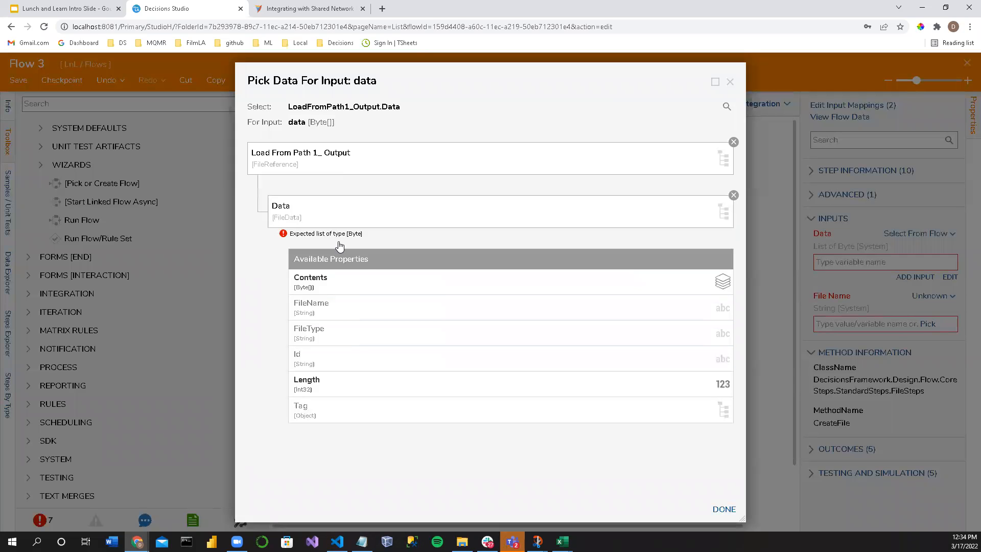
click(335, 281)
click(724, 510)
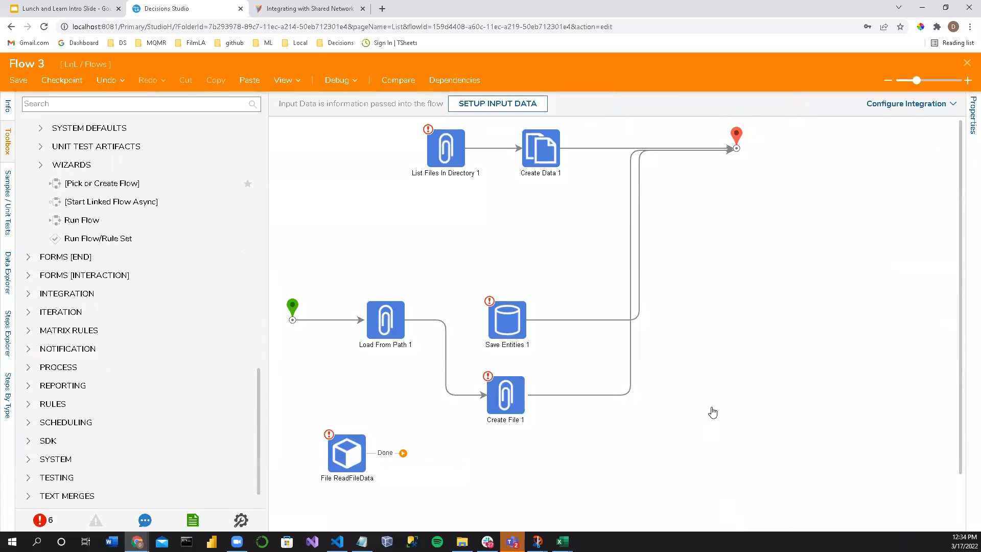
Step: Copy the full favicon.ico path from Load From Path 1's File Path input
click(513, 404)
click(837, 325)
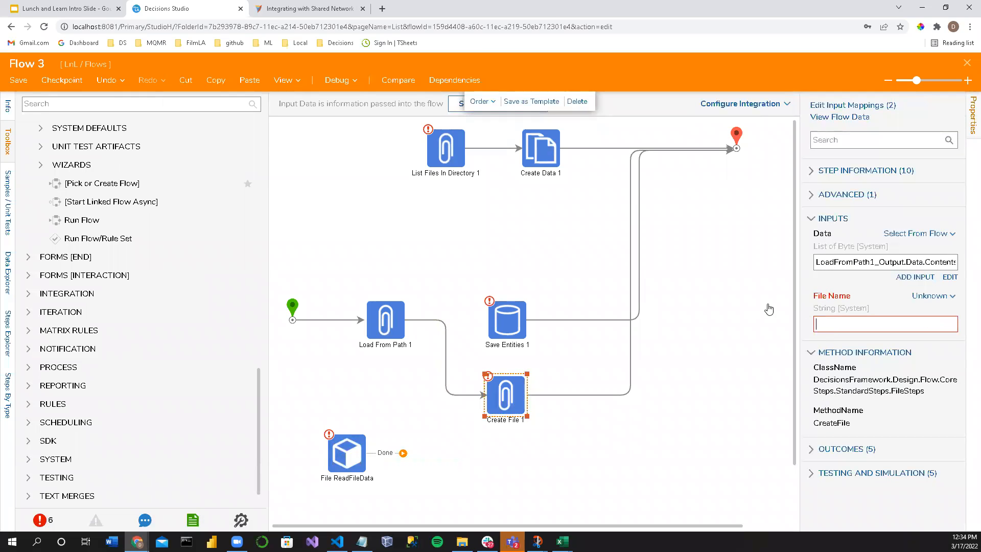
click(391, 325)
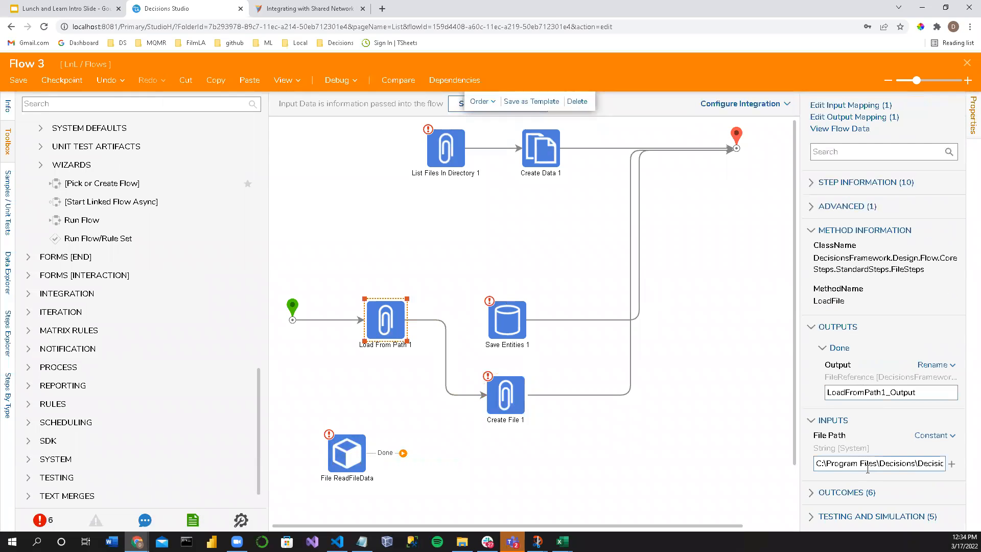
triple_click(867, 468)
drag(800, 410, 685, 411)
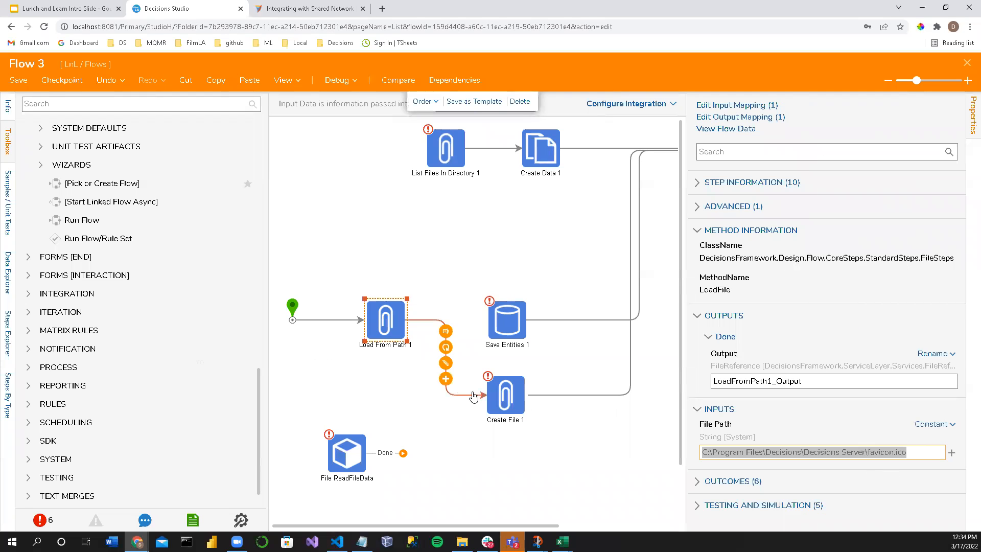
Step: Set Create File 1's File Name to a constant using the copied path, with a wwwroot folder inserted before favicon.ico
click(500, 403)
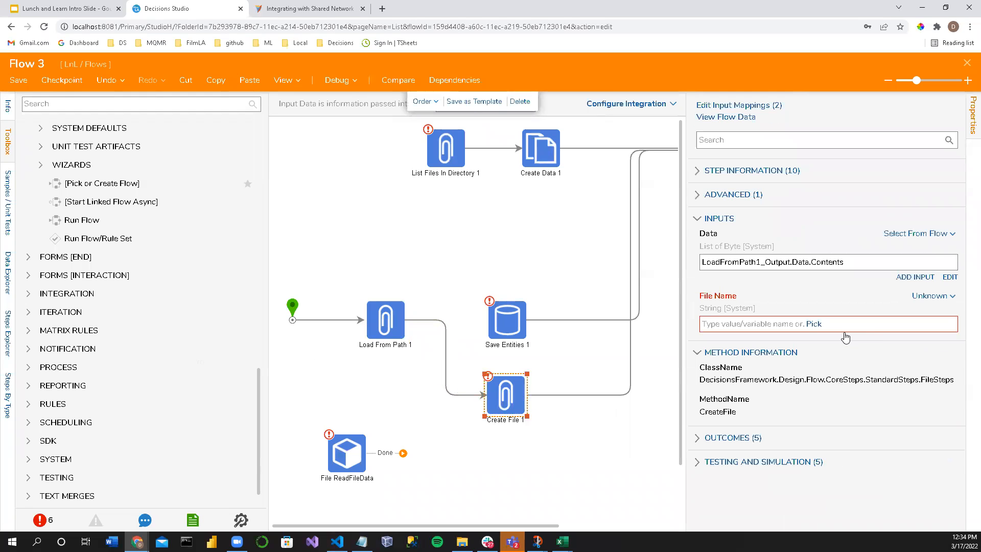
click(932, 297)
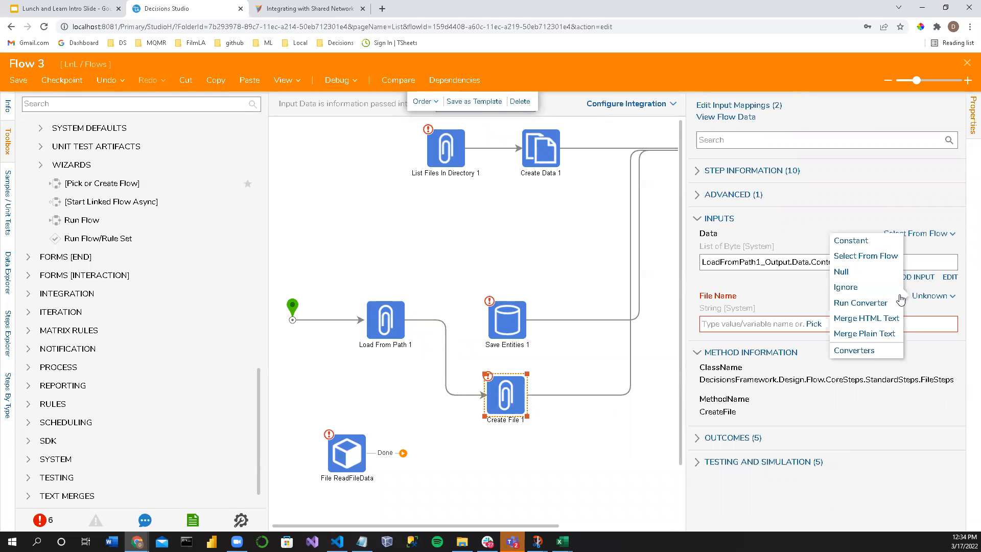
click(850, 239)
click(717, 320)
text(C:\Program Files\Decisions\Decisions Server\favicon.ico)
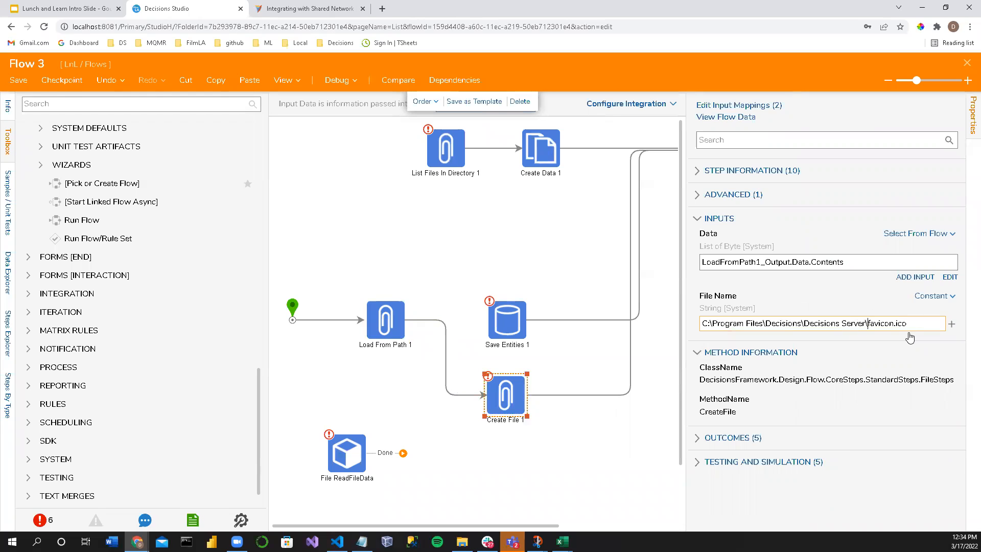
text(wwwroot\)
text(\)
click(884, 369)
click(590, 429)
Step: Save the flow and run it in the debugger
key(ctrl+s)
click(587, 356)
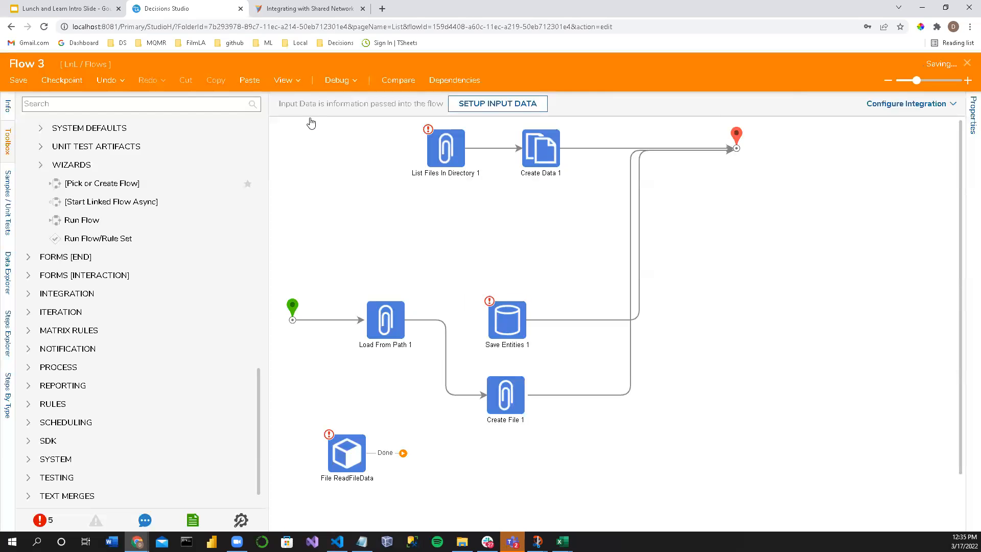
click(338, 81)
click(499, 240)
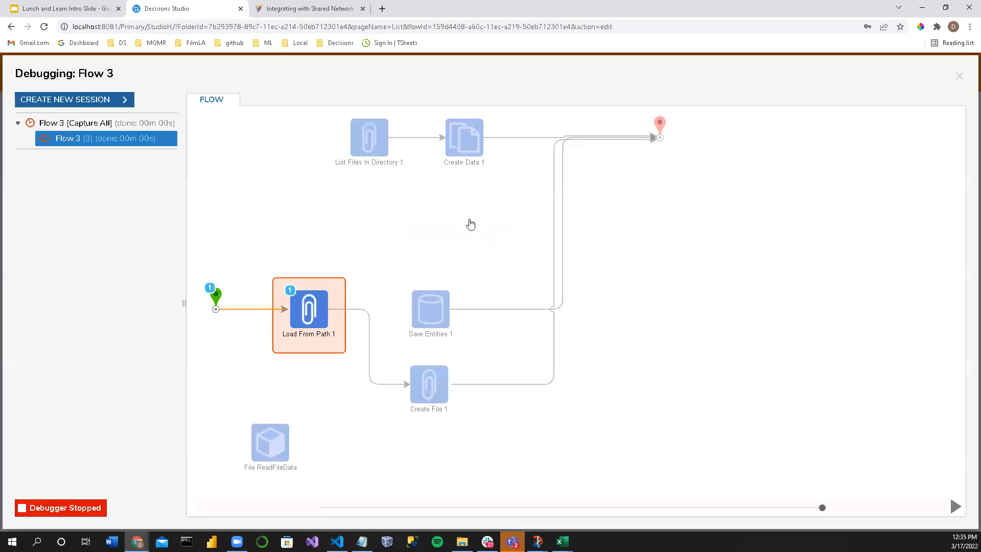
Step: View the input data of Load From Path 1's first execution and check its filePath value
click(298, 309)
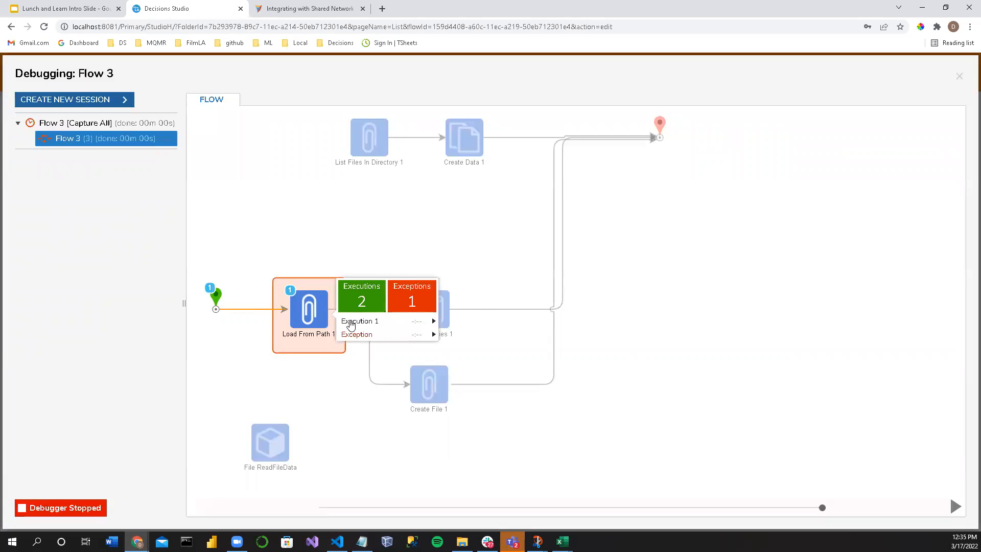
click(358, 327)
click(493, 332)
drag(619, 230, 415, 233)
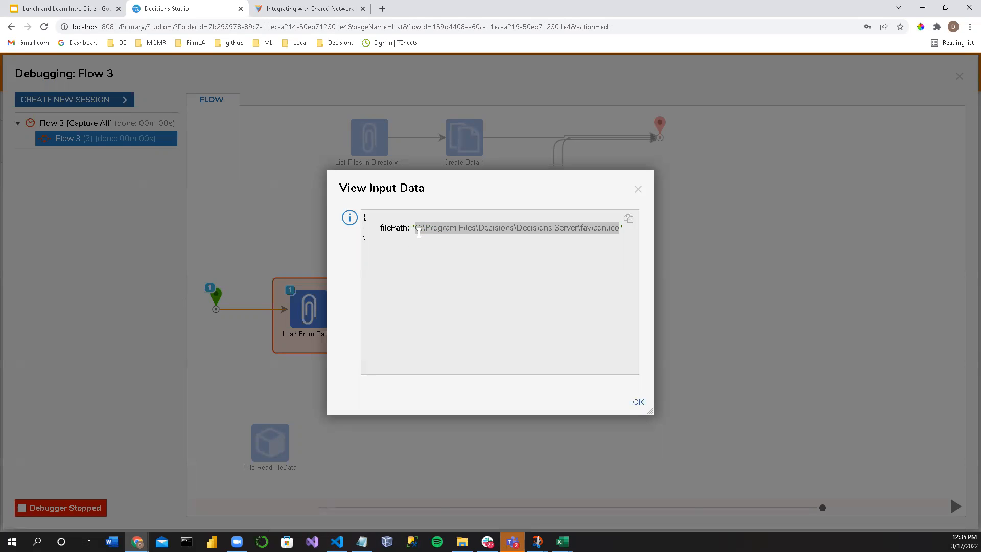
click(637, 189)
Step: Read Load From Path 1's exception details and close the debugging session
click(326, 314)
click(417, 333)
click(488, 333)
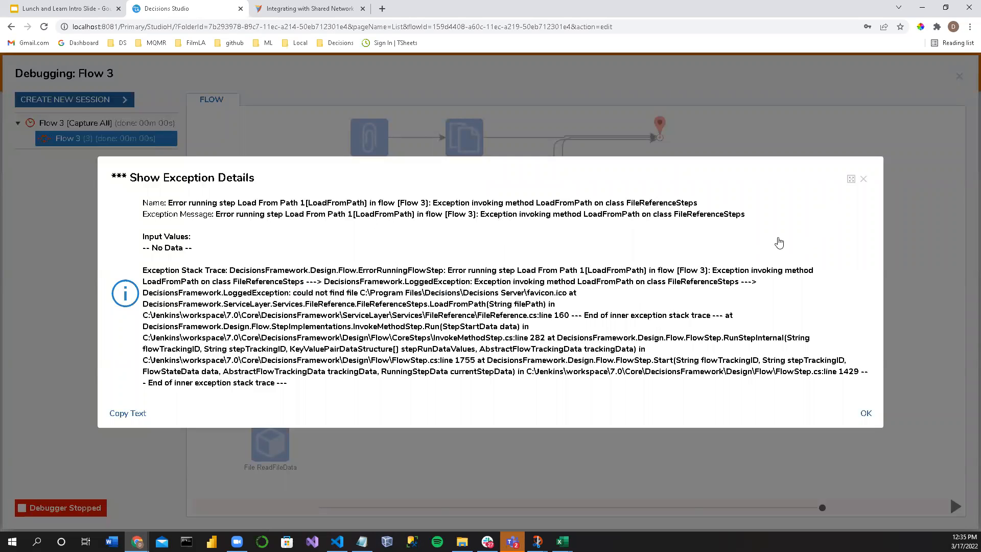
click(862, 180)
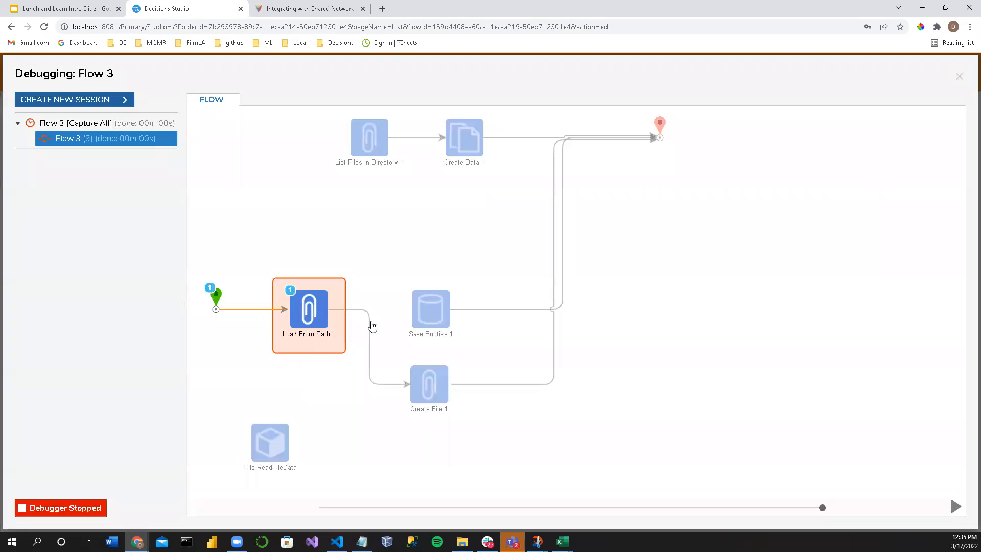
click(959, 77)
Step: Check Load From Path 1's File Path and its favicon.ico file name against File Explorer
click(386, 321)
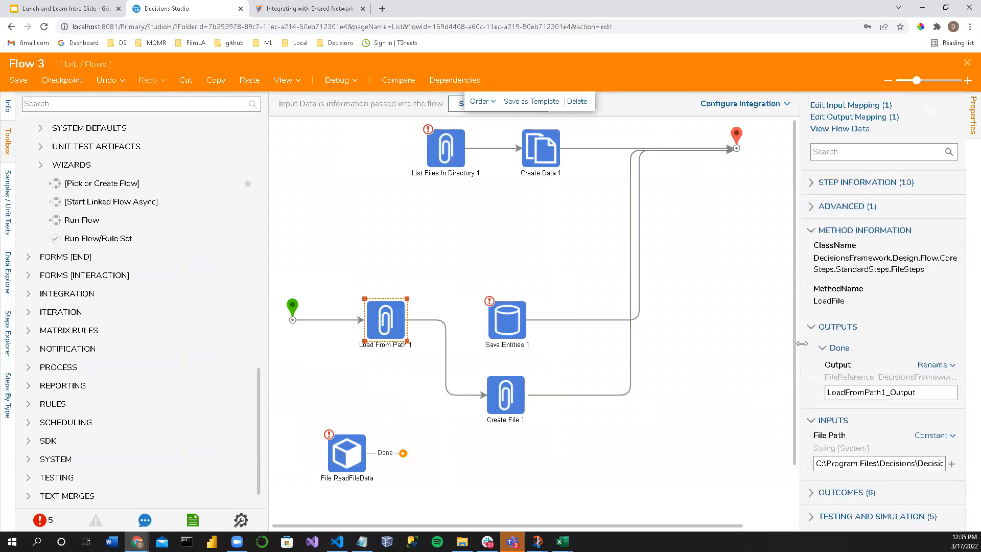
drag(800, 336, 643, 327)
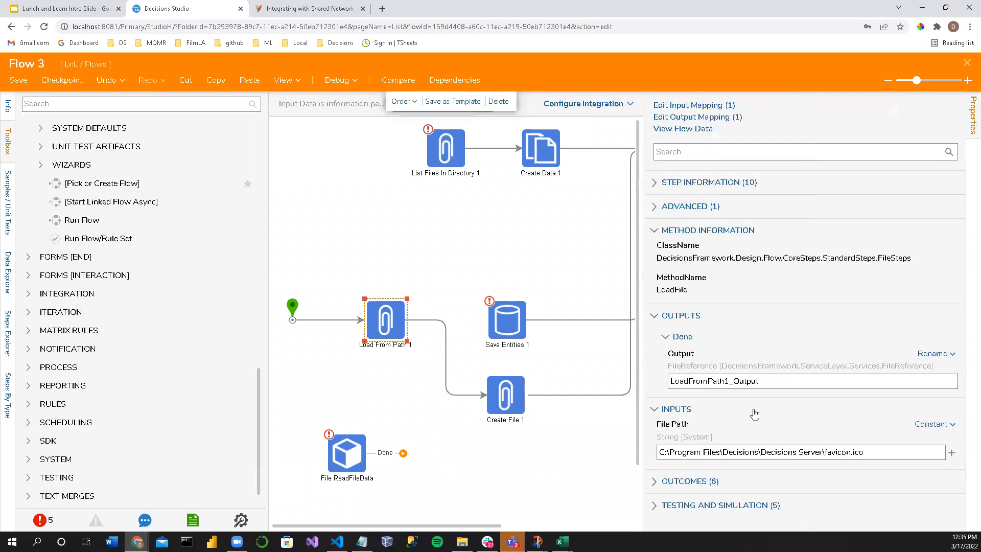
click(838, 458)
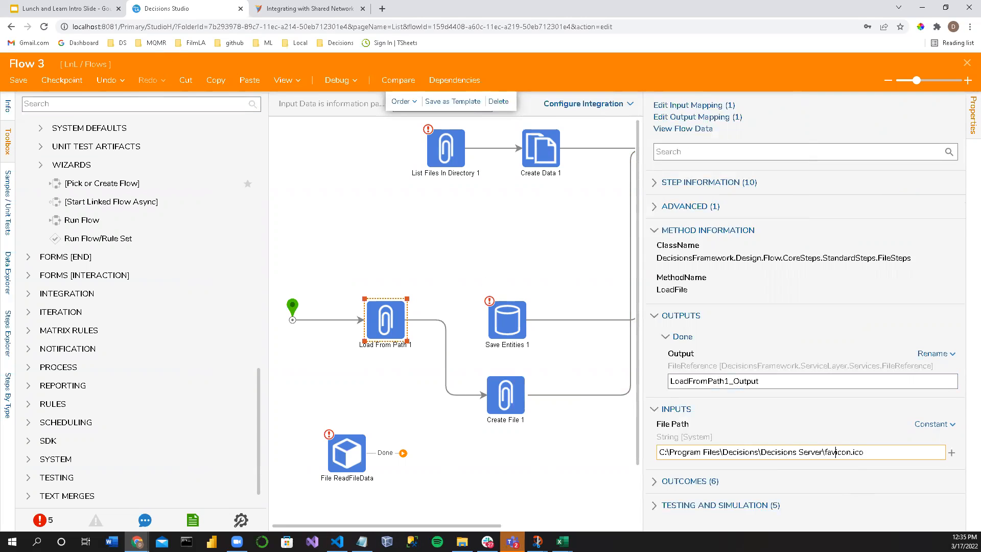
key(super+e)
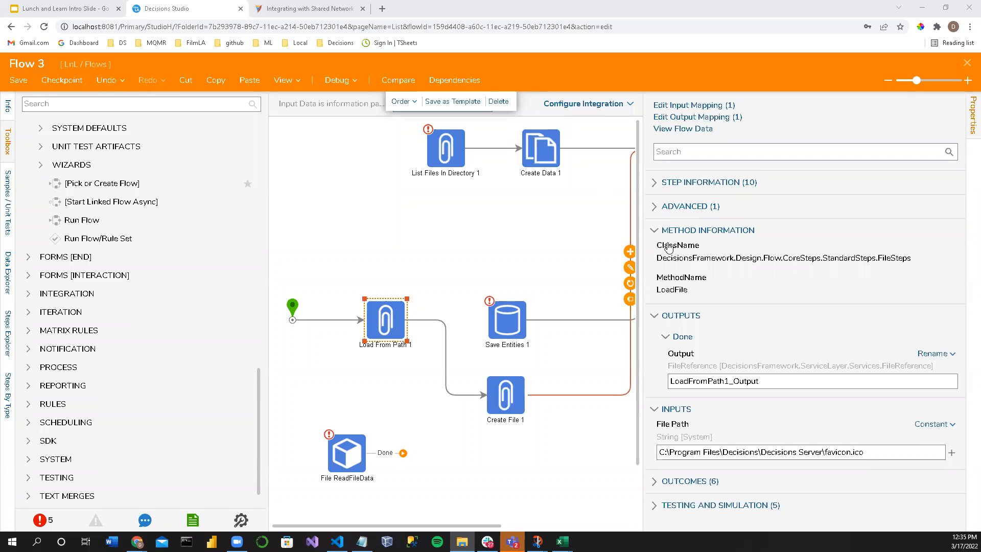
drag(863, 451, 823, 449)
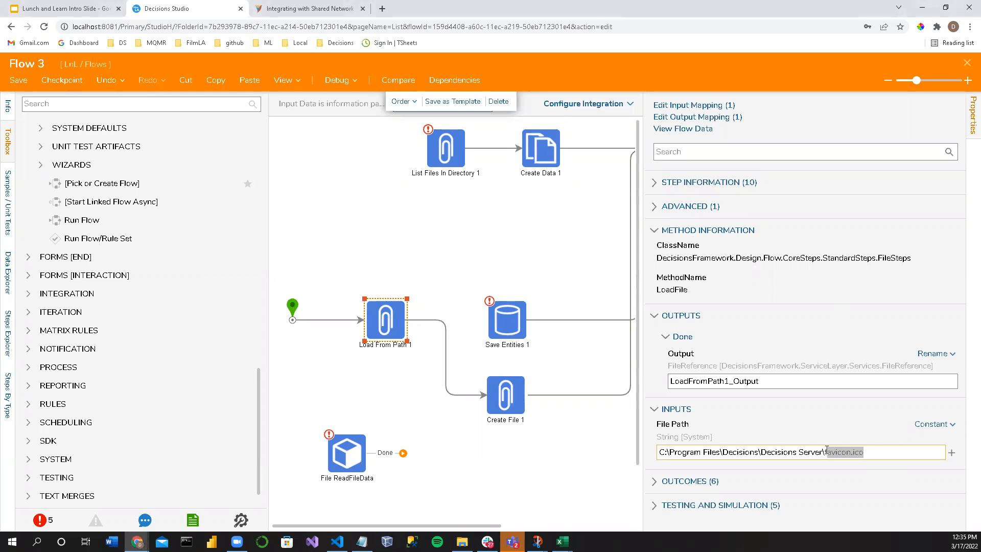
click(864, 454)
key(alt+Tab)
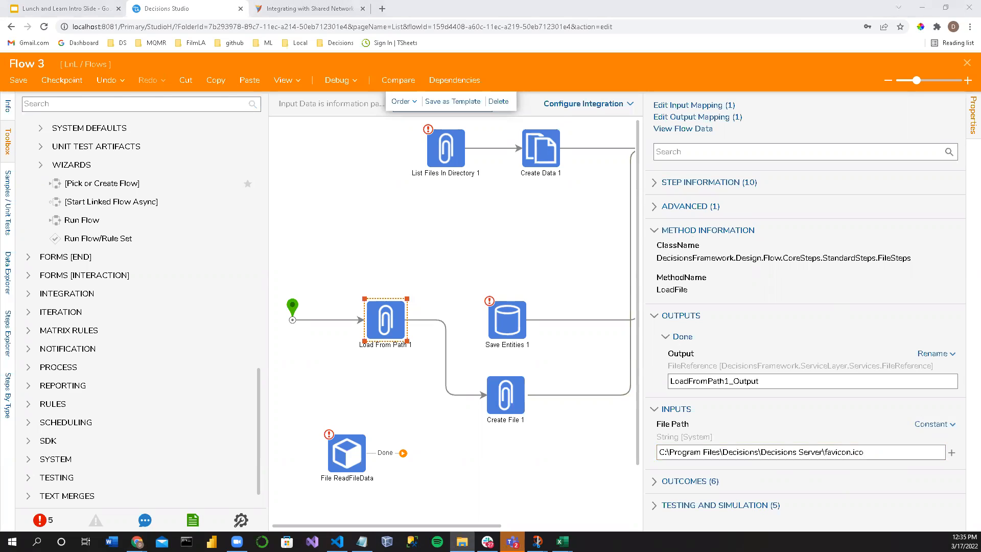
Step: Replace the folder portion of Load From Path 1's File Path with the pasted path C:\Program Files\Decisions\Decisions Server\
drag(825, 451, 582, 430)
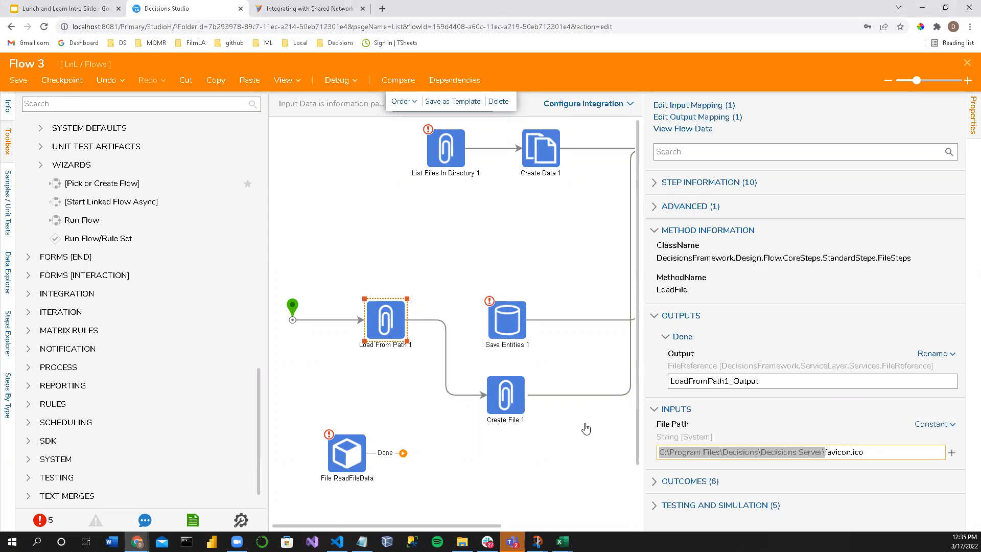
text(C:\Program Files\Decisions\Decisions Server)
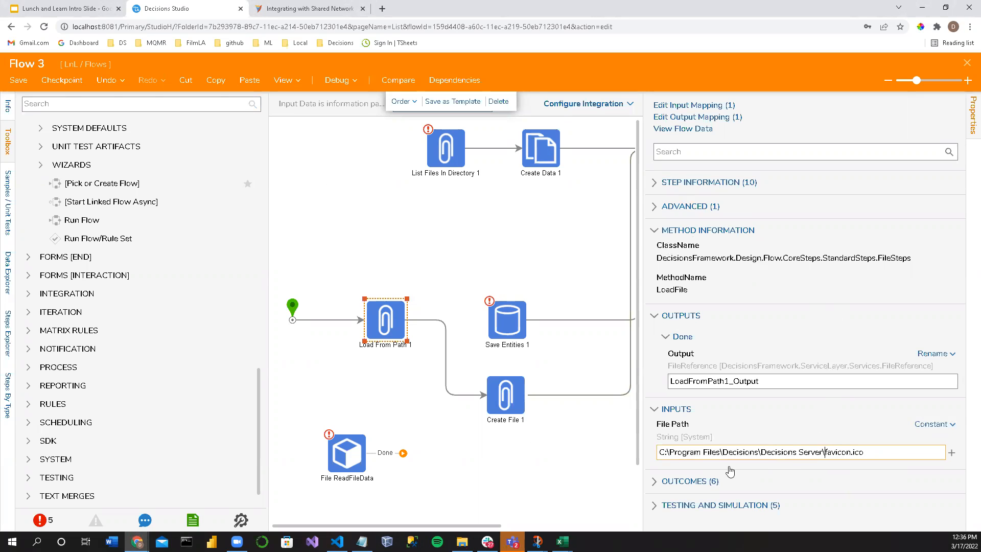
click(386, 259)
Step: Rerun the flow in the debugger, and close the session after checking File Explorer
click(341, 81)
click(533, 226)
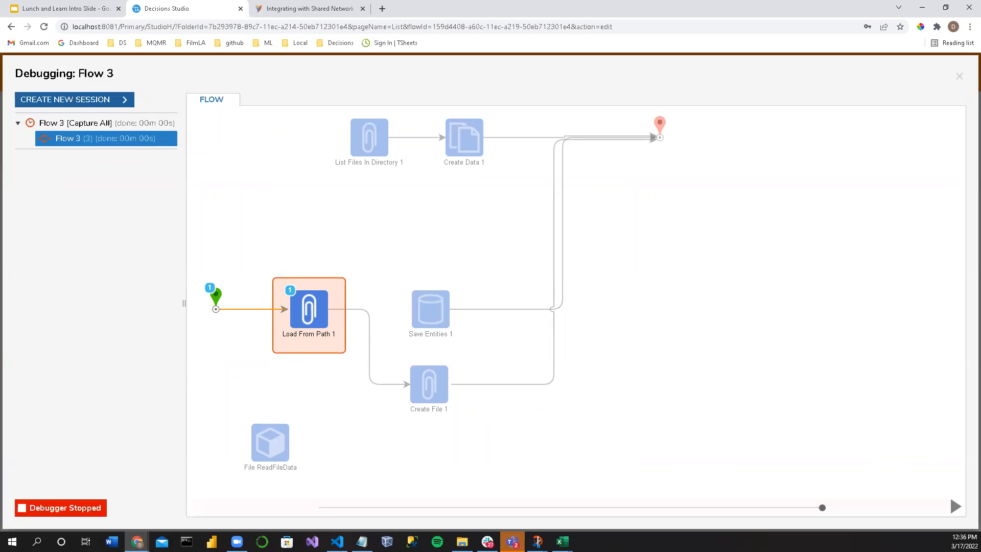
key(alt+Tab)
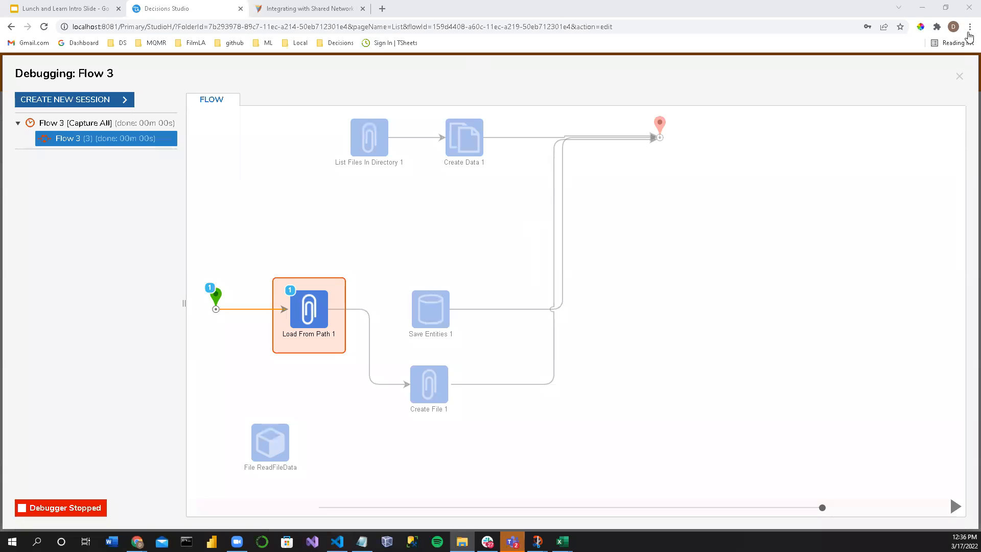
click(959, 76)
Step: Remove the .ico extension so Load From Path 1's File Path reads C:\Program Files\Decisions\Decisions Server\favicon
click(399, 329)
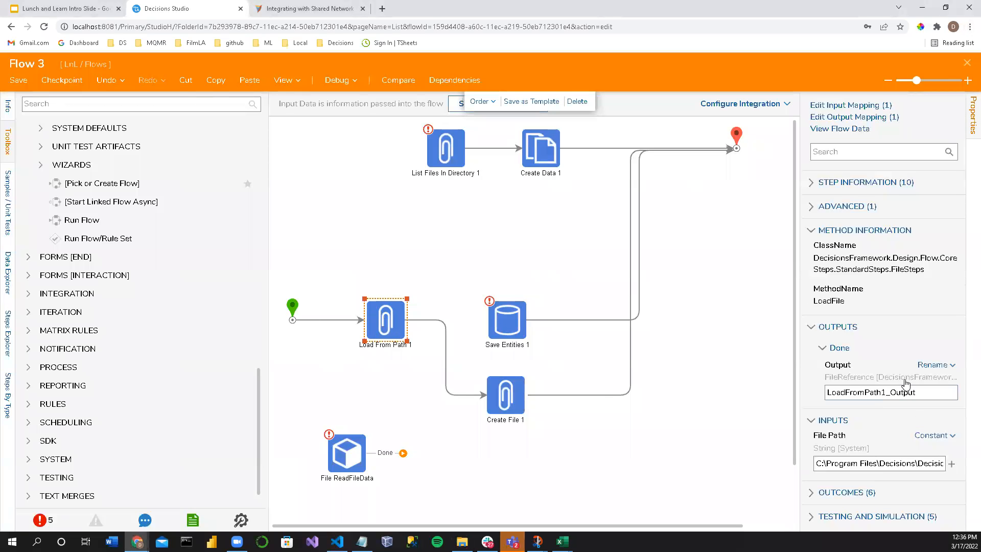
drag(800, 377, 658, 377)
click(884, 452)
key(BackSpace)
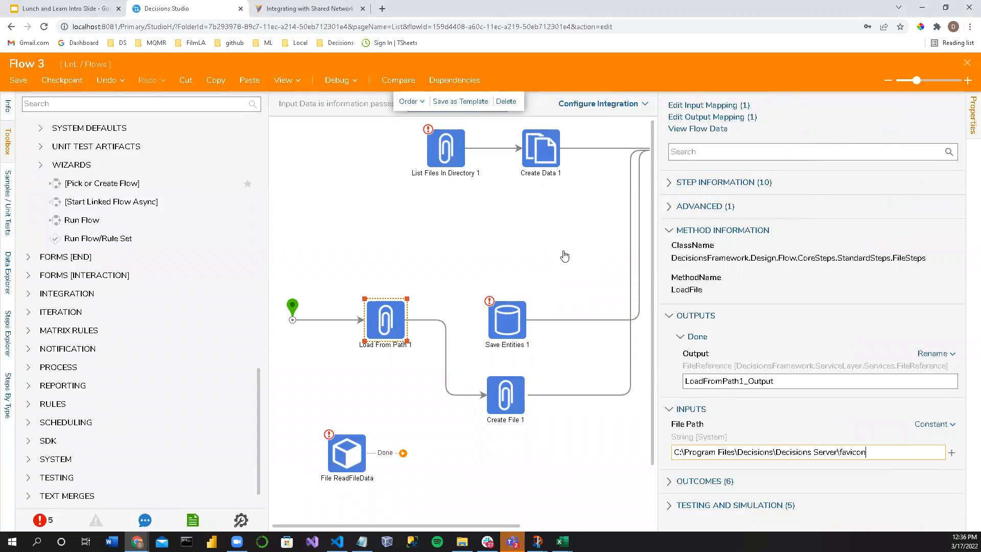
click(565, 256)
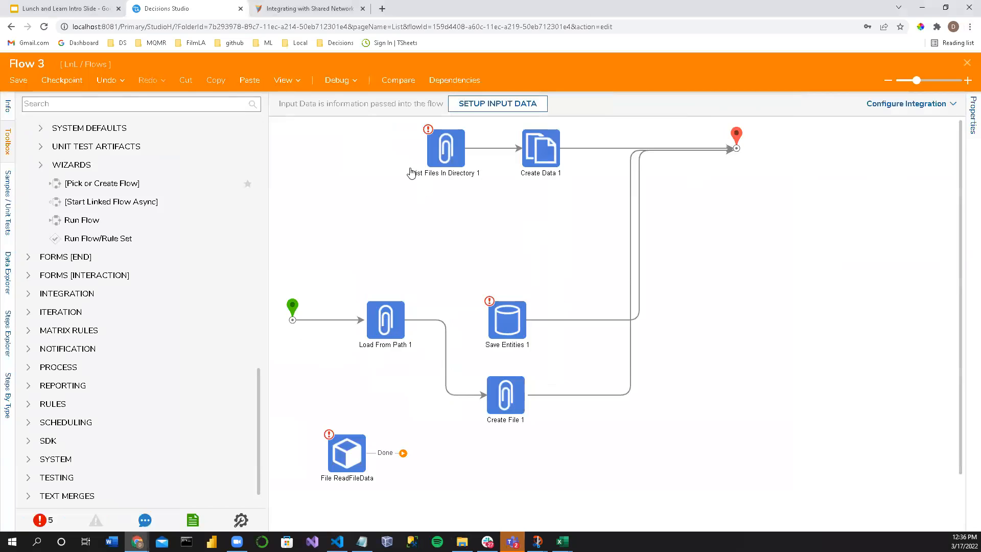
Step: Run the flow in the debugger, inspect the input data of Load From Path 1's execution, and close the session
click(337, 81)
click(494, 250)
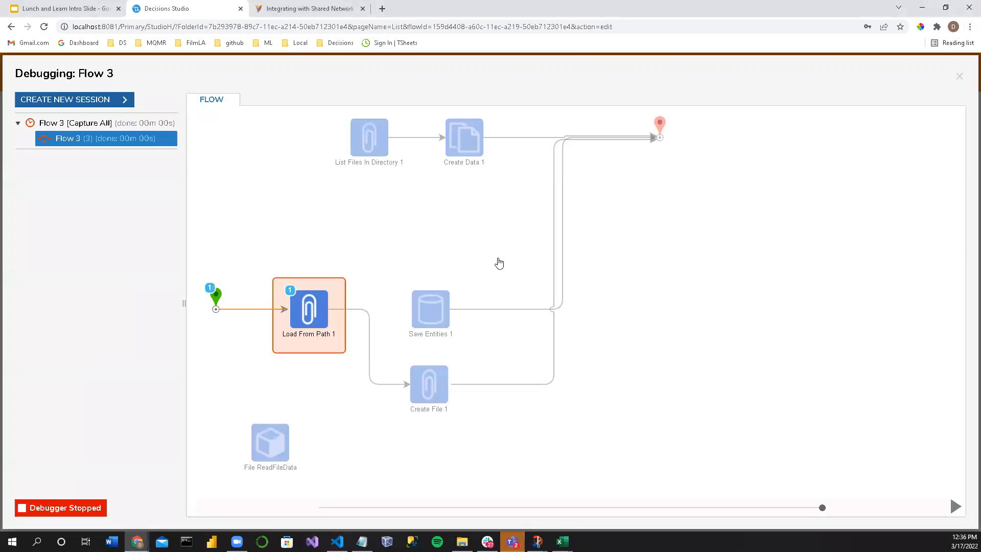
click(308, 318)
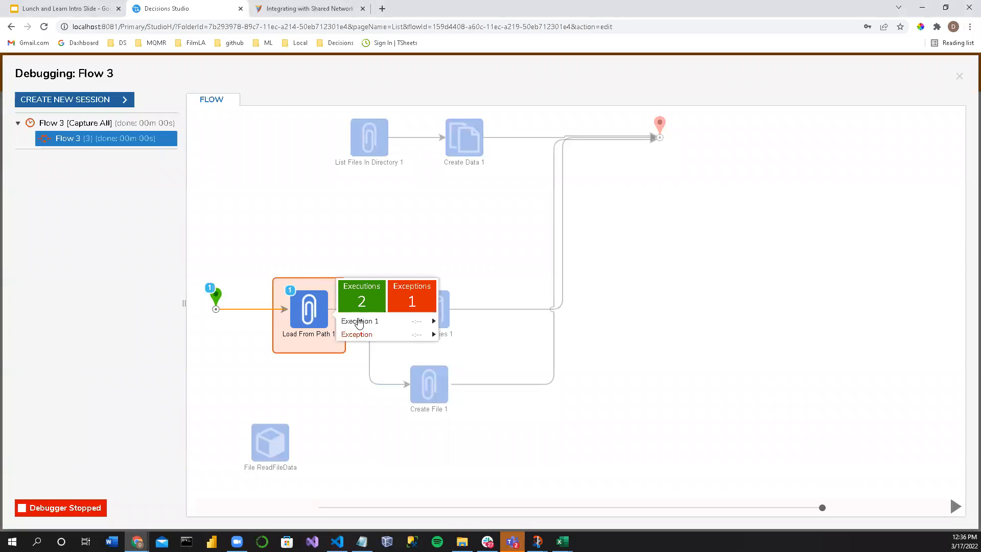
mouse_move(381, 321)
click(482, 328)
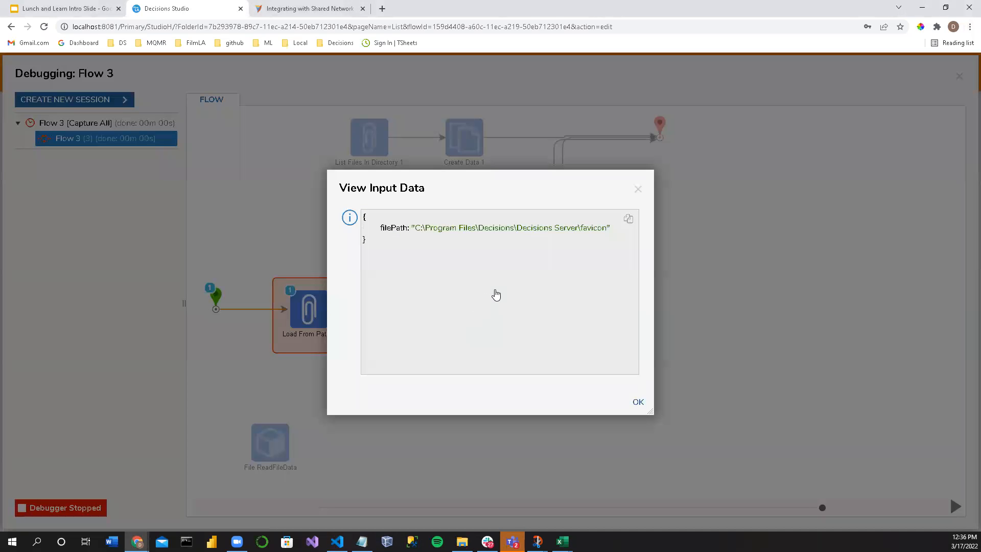
drag(415, 226, 606, 230)
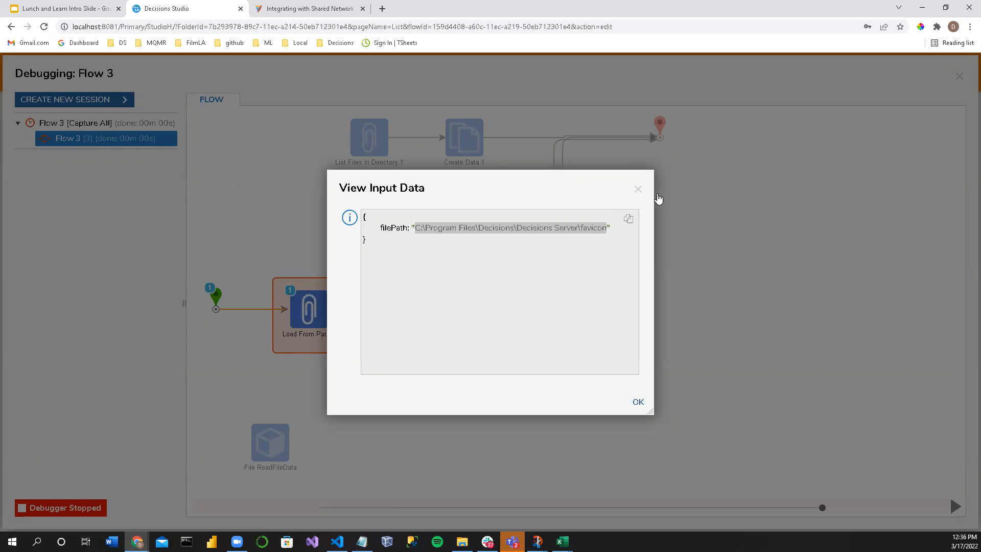
click(635, 189)
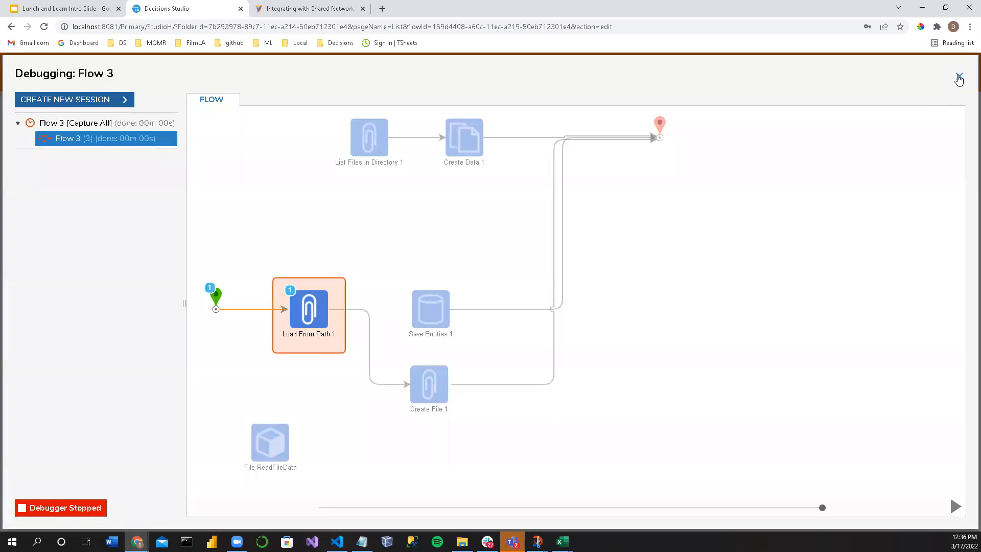
click(959, 78)
Step: Check Load From Path 1's full File Path in its widened properties
click(391, 328)
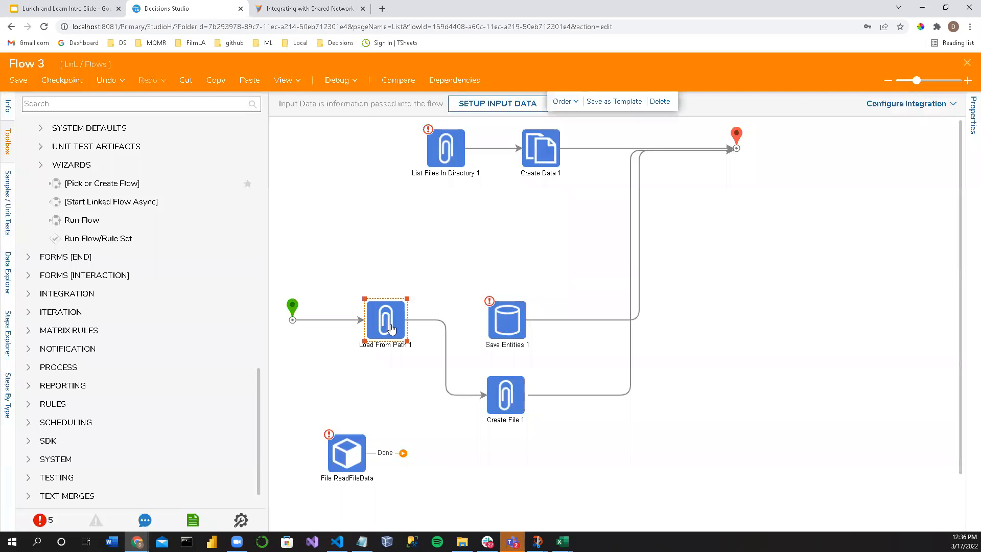
mouse_move(292, 309)
mouse_down()
mouse_move(412, 344)
mouse_move(291, 322)
mouse_move(307, 310)
mouse_up()
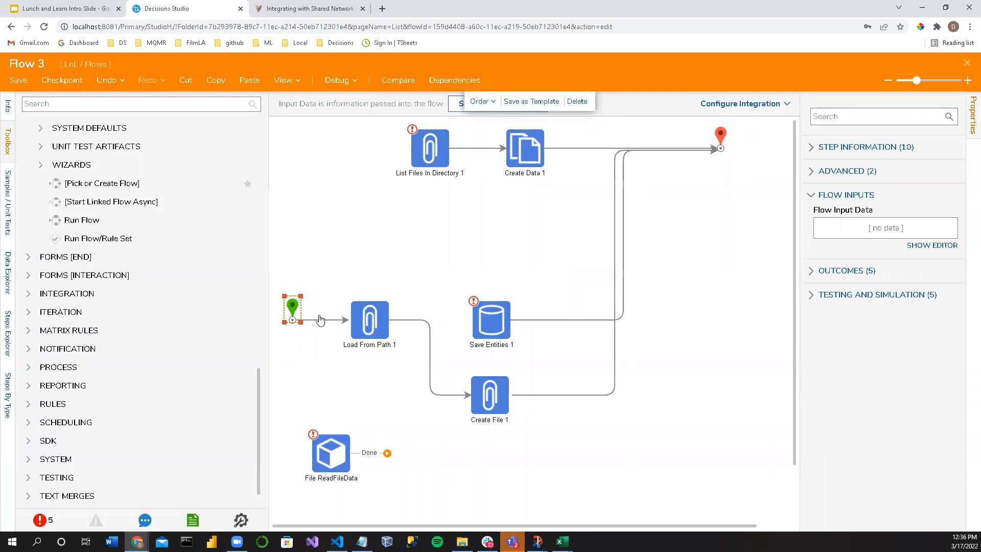
click(371, 321)
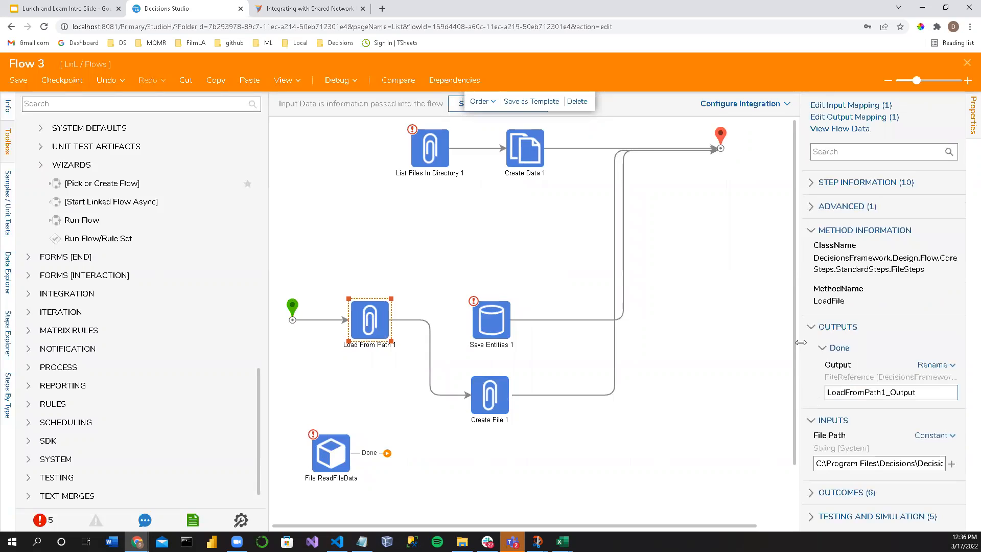
drag(801, 342, 706, 328)
Step: Find the file-related steps by searching for "File" and add an Update File With Data step below Create File 1
click(85, 120)
click(53, 101)
text(Fil)
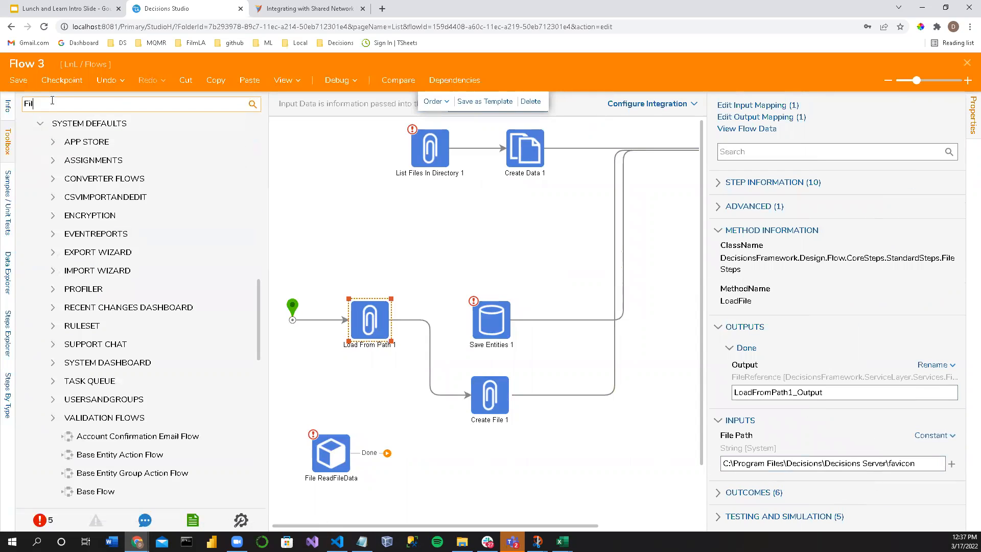
text(e)
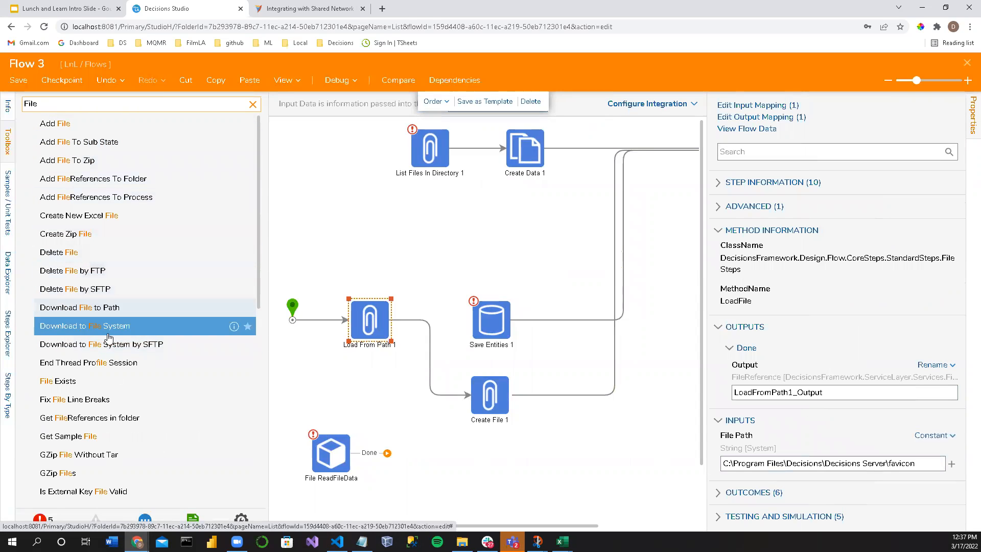
scroll(109, 340, down, 5)
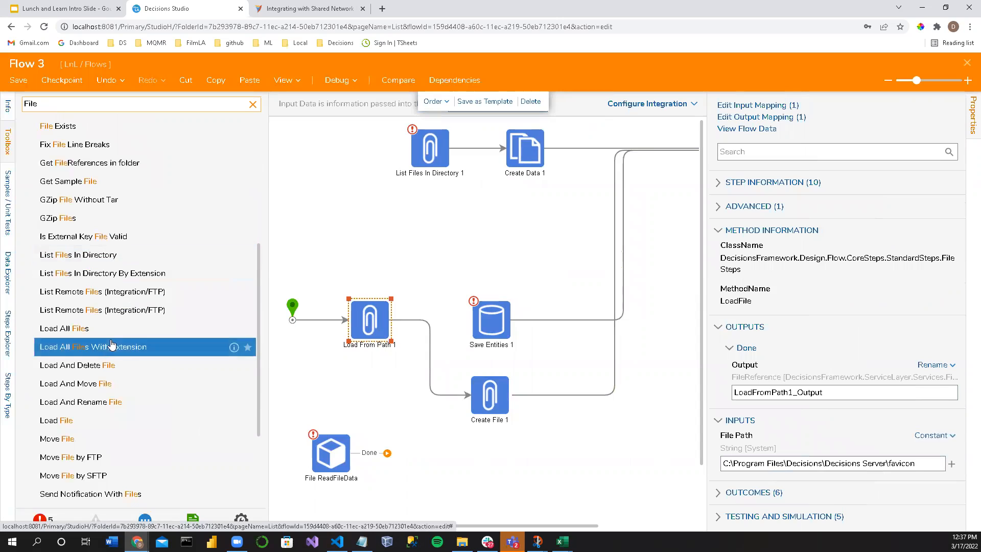
scroll(122, 388, down, 3)
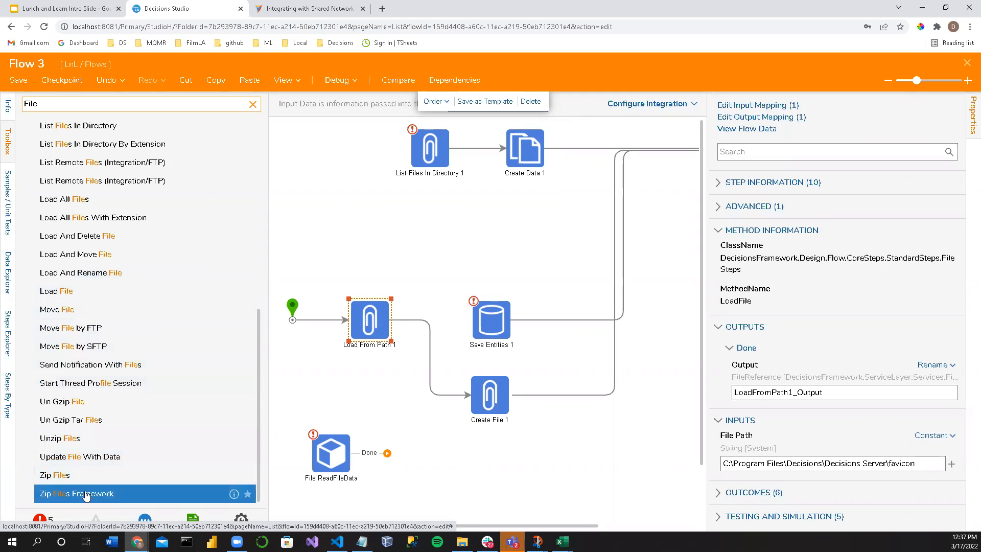
drag(224, 466, 504, 469)
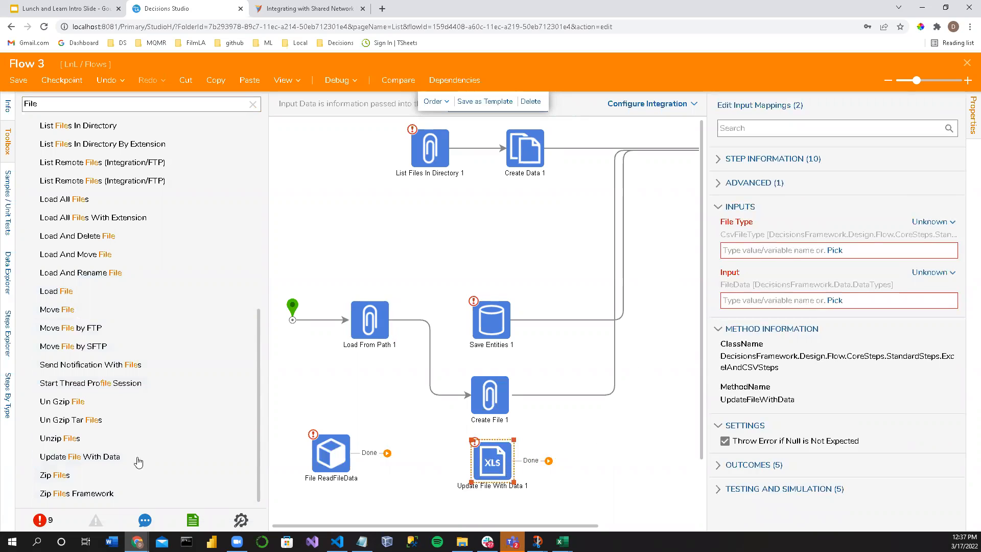
Step: Look through the file-related steps for one that loads a file
scroll(102, 404, up, 2)
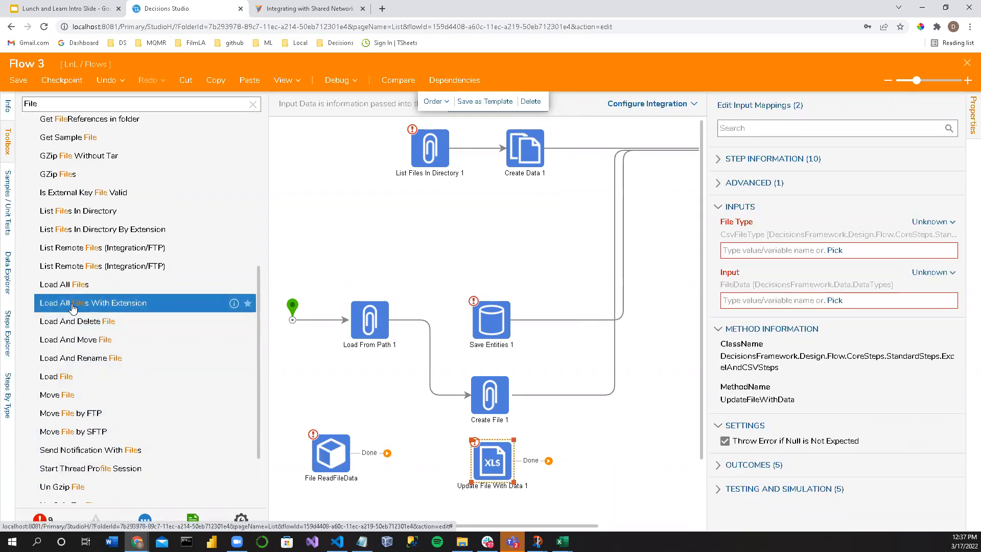
scroll(76, 312, up, 4)
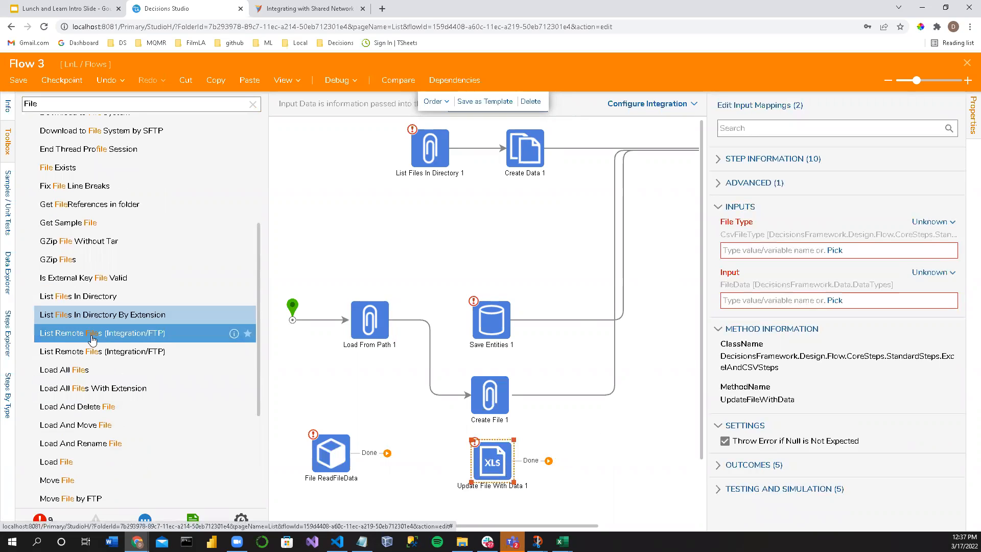
scroll(75, 329, up, 4)
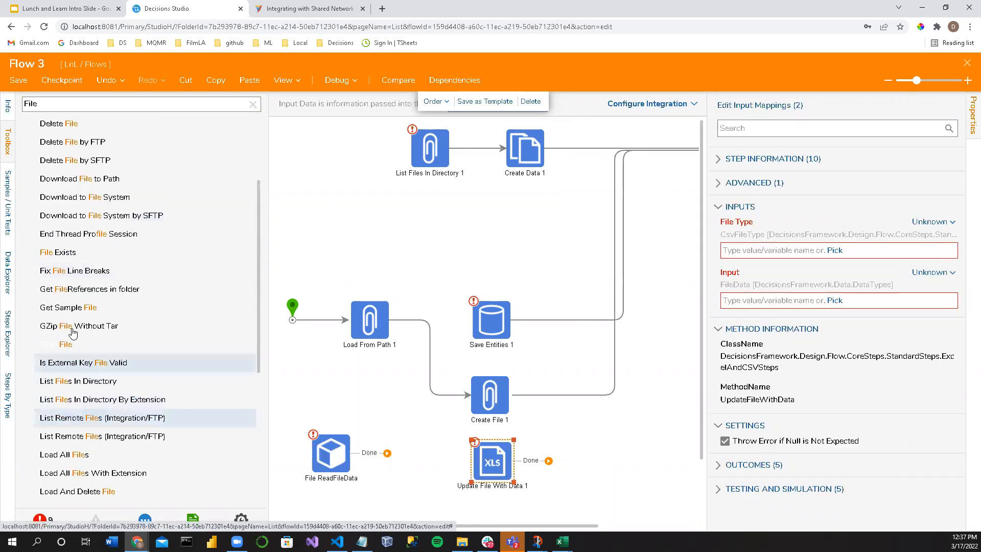
scroll(73, 333, down, 4)
scroll(74, 348, up, 4)
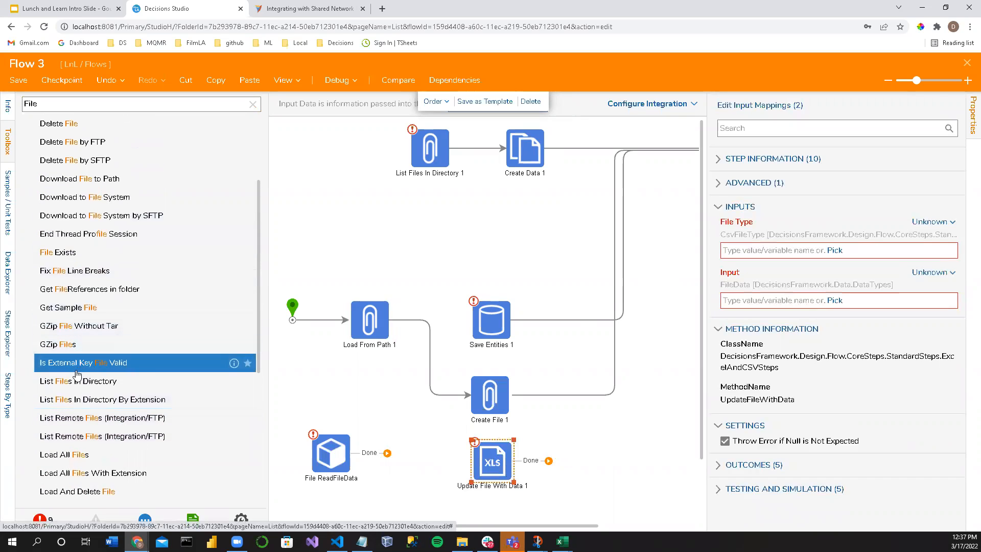
scroll(76, 373, up, 4)
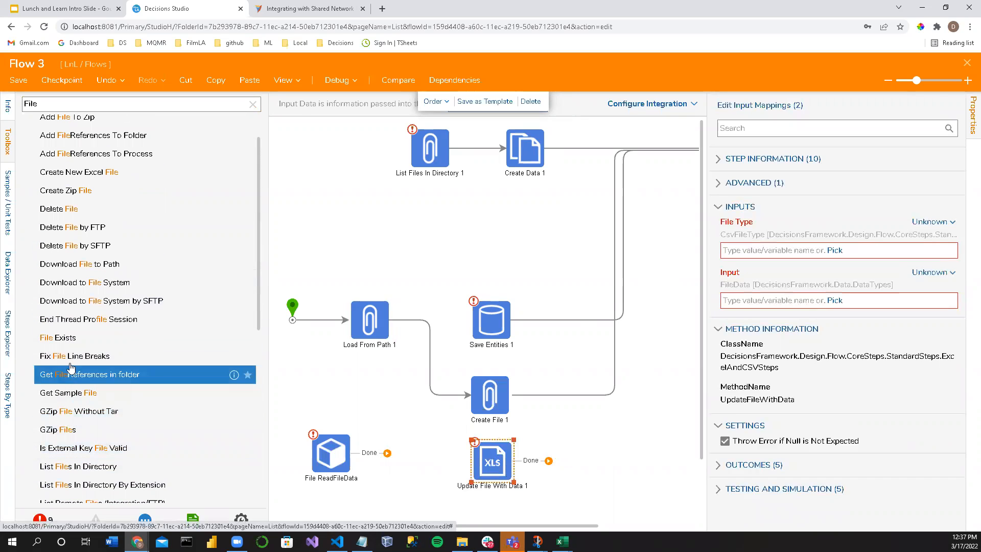
scroll(70, 367, up, 2)
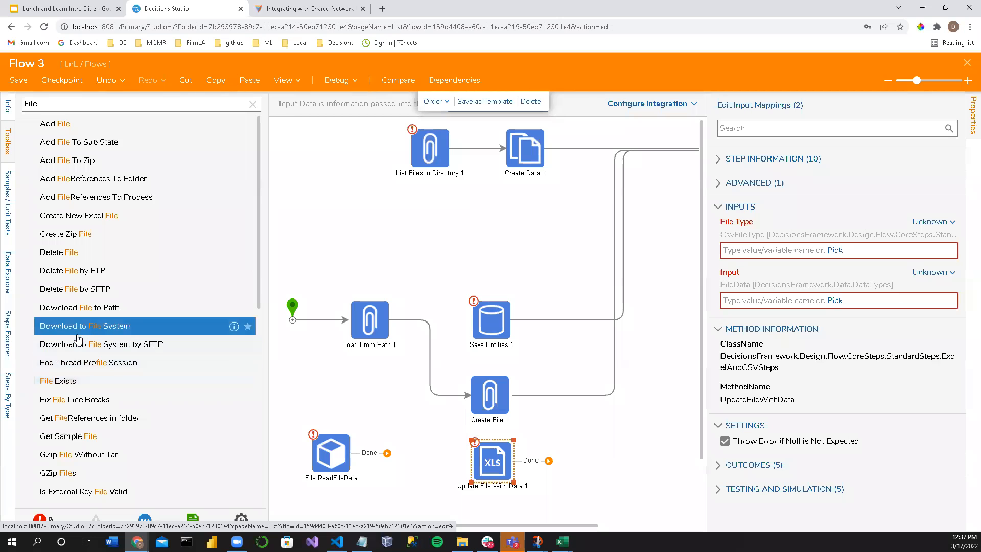
Step: Replace the step search with "load file"
click(58, 101)
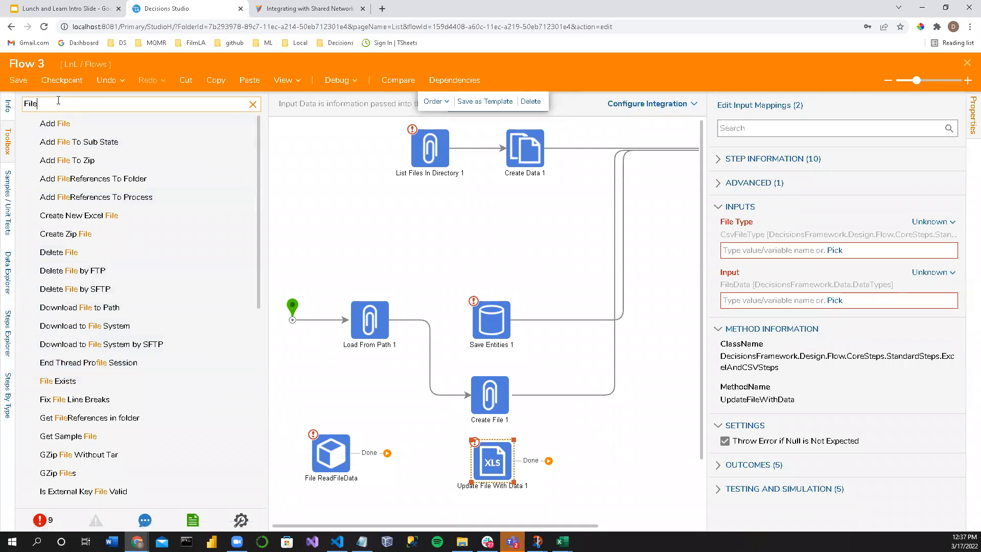
key(BackSpace)
key(BackSpace)
key(BackSpace)
key(BackSpace)
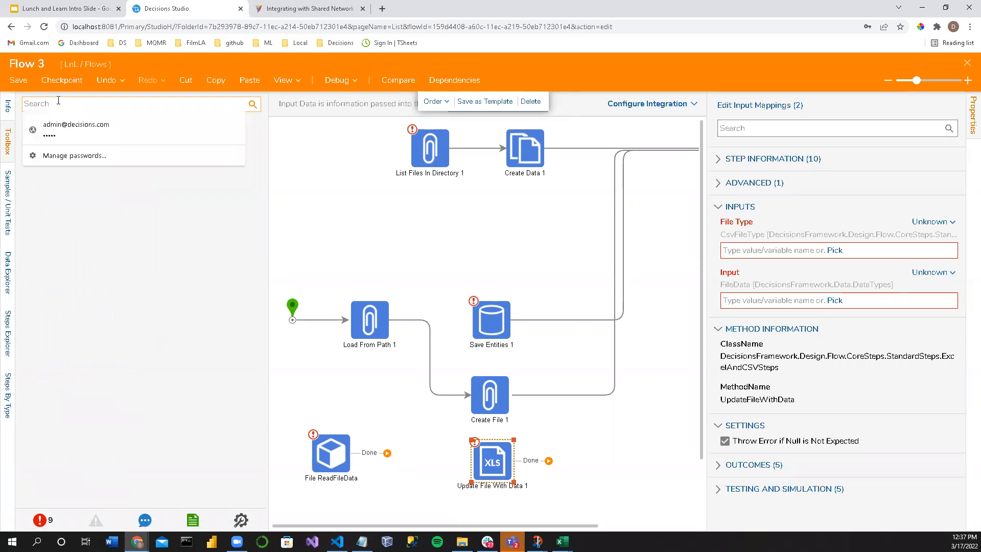
text(load file)
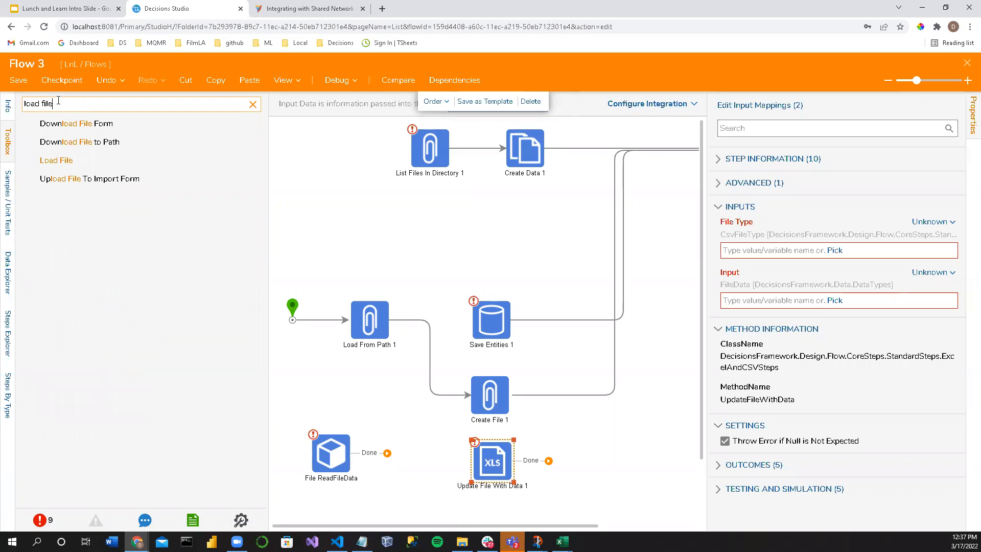
drag(90, 149, 354, 249)
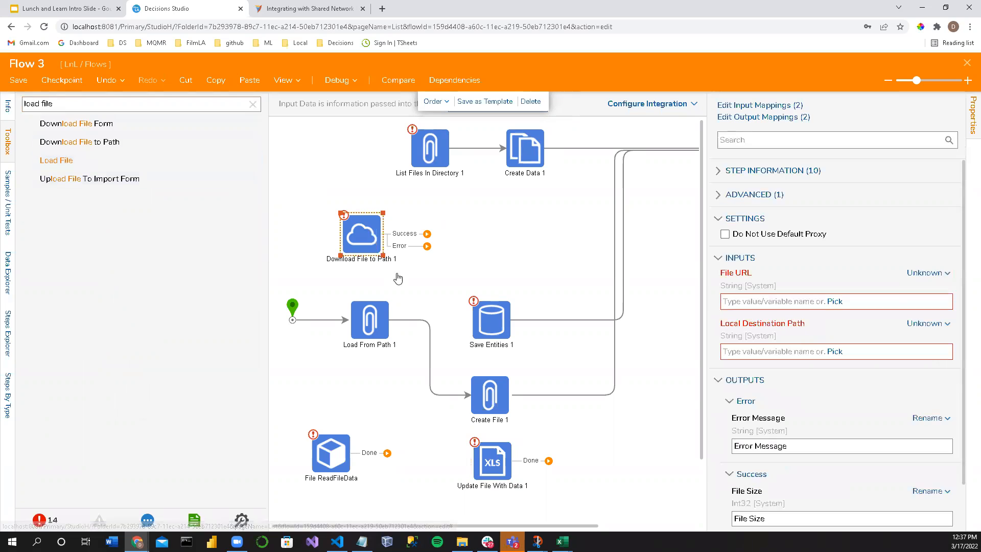
right_click(361, 246)
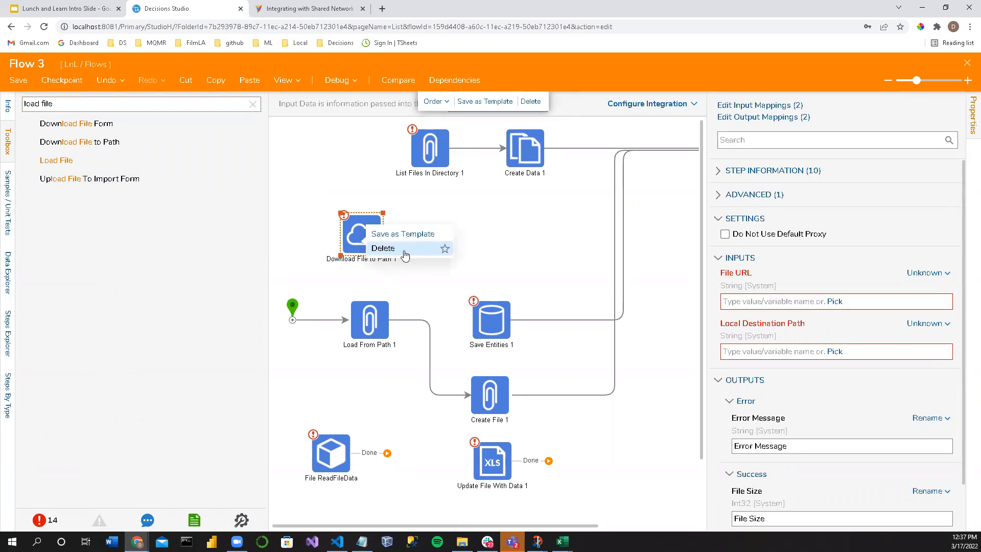
click(384, 249)
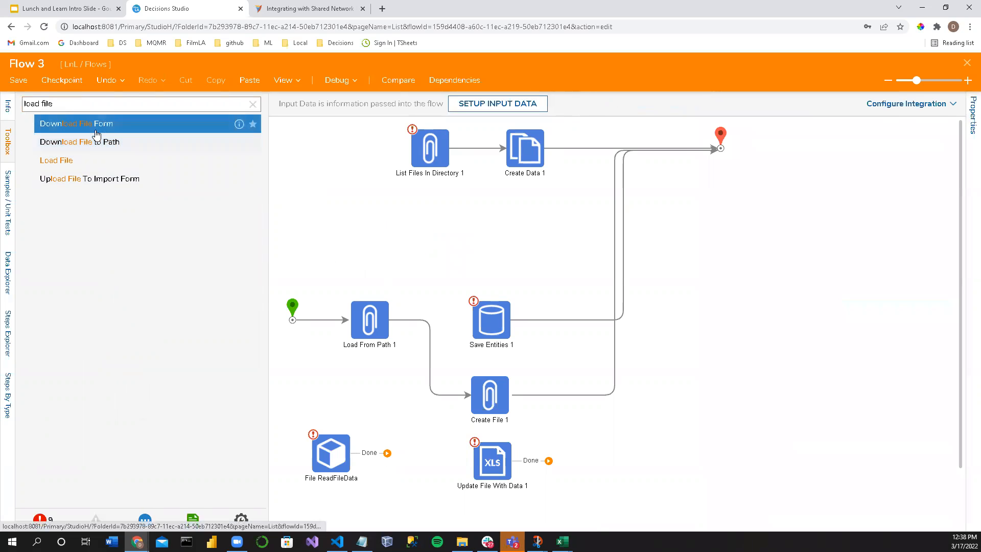
Step: Add a Load File step above Load From Path 1, connecting the start to it and its Done outcome to Create File 1
drag(60, 161, 367, 252)
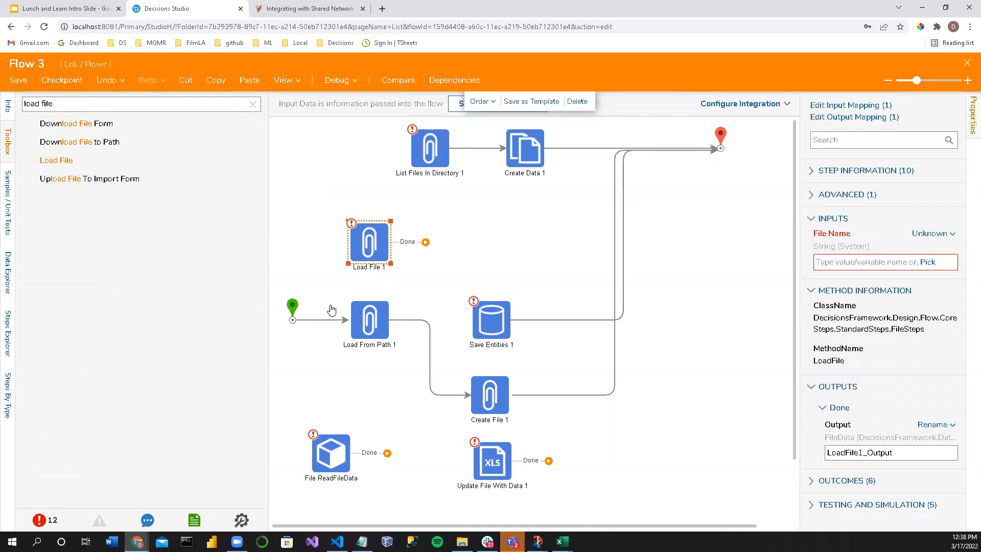
drag(298, 322, 368, 244)
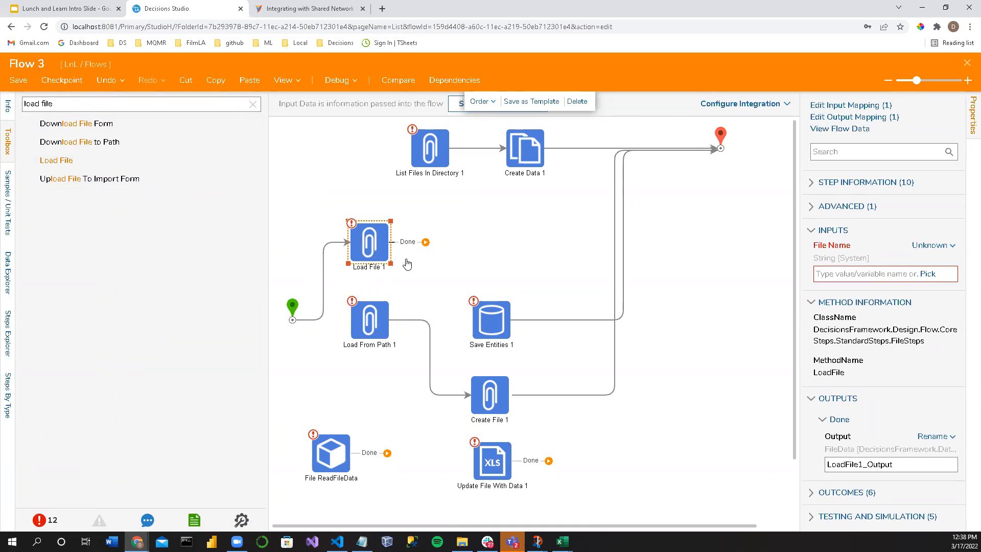
drag(453, 285, 458, 405)
drag(421, 251, 480, 399)
Step: Copy Load From Path 1's File Path, C:\Program Files\Decisions\Decisions Server\favicon, into Load File 1's File Name
click(375, 332)
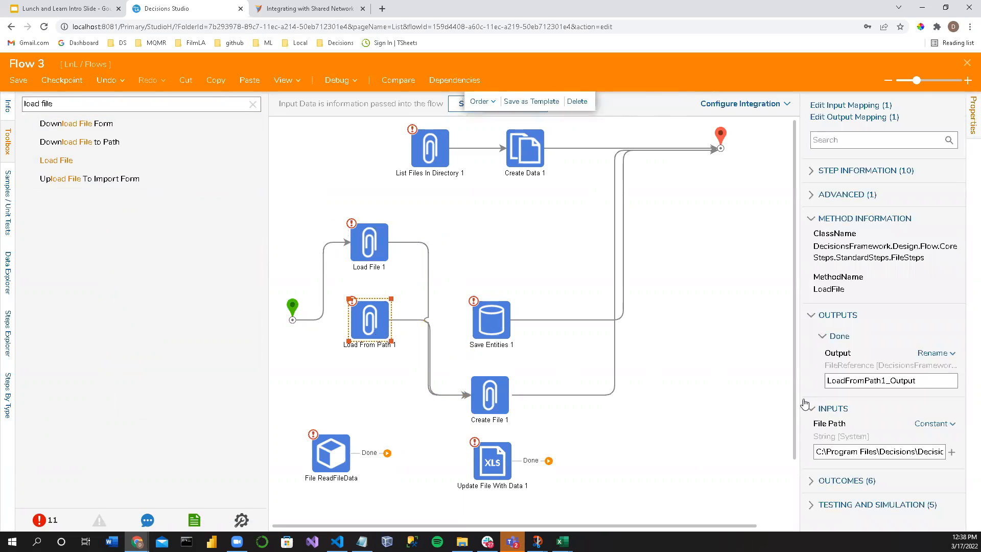
triple_click(873, 451)
key(ctrl+c)
click(370, 240)
click(868, 273)
key(ctrl+v)
key(Return)
click(693, 276)
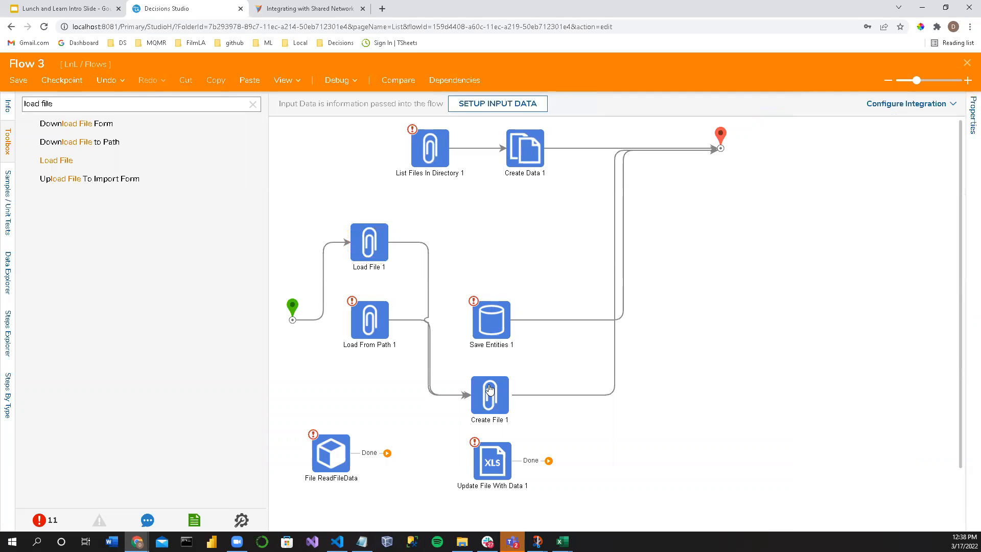
Step: Delete the Load From Path 1 step and move Create File 1 up beside Load File 1
click(489, 395)
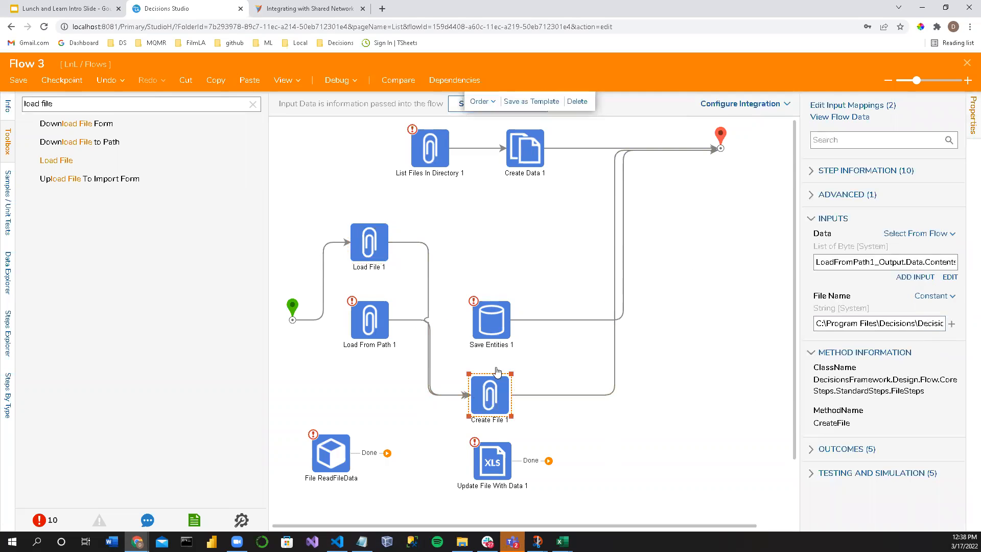
click(370, 327)
key(Delete)
drag(501, 406, 504, 251)
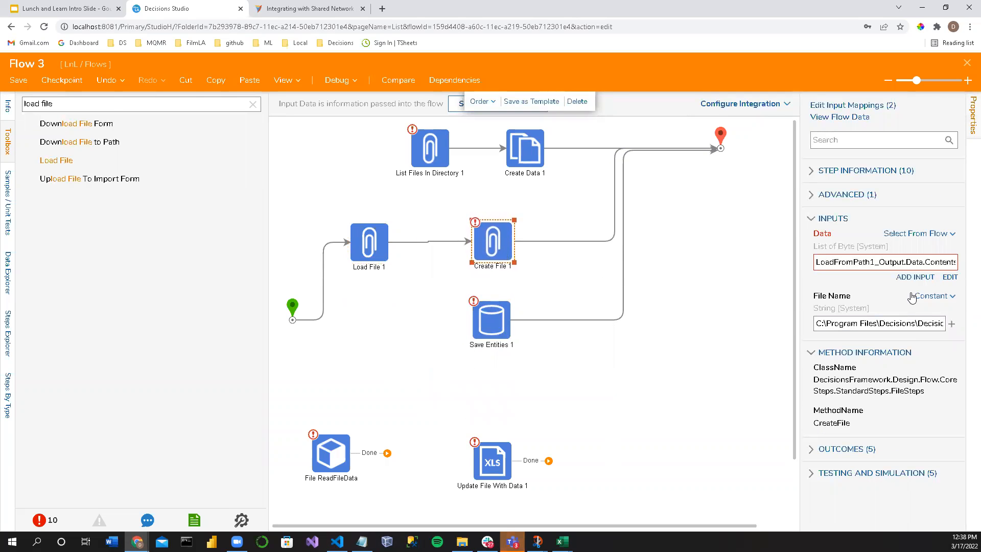
Step: Map Create File 1's Data input to the Contents of Load File 1's output
click(950, 277)
click(728, 142)
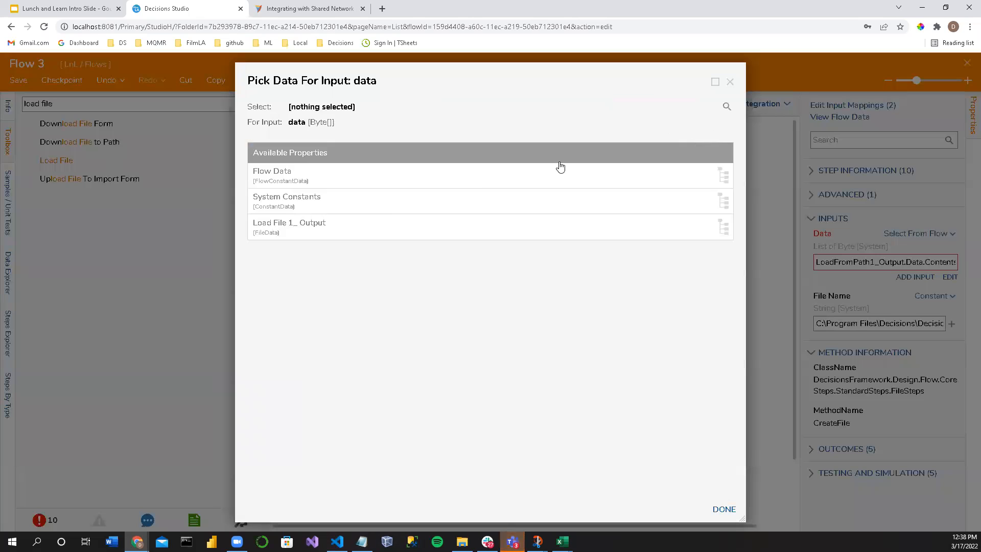
click(339, 230)
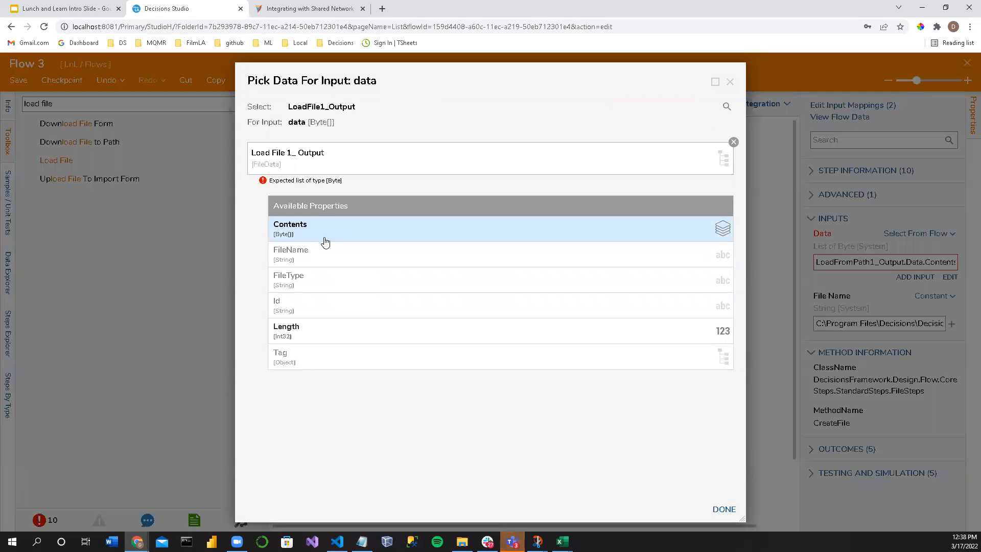
click(324, 235)
click(727, 511)
click(635, 367)
Step: Debug the flow and view the input data of Load File 1's execution
click(336, 80)
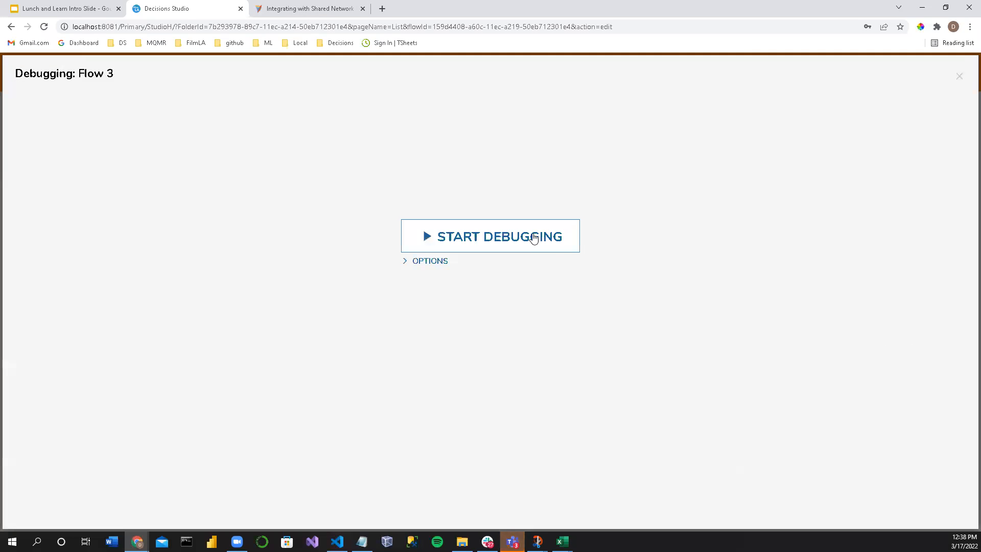
click(534, 236)
click(297, 236)
mouse_move(420, 244)
click(467, 250)
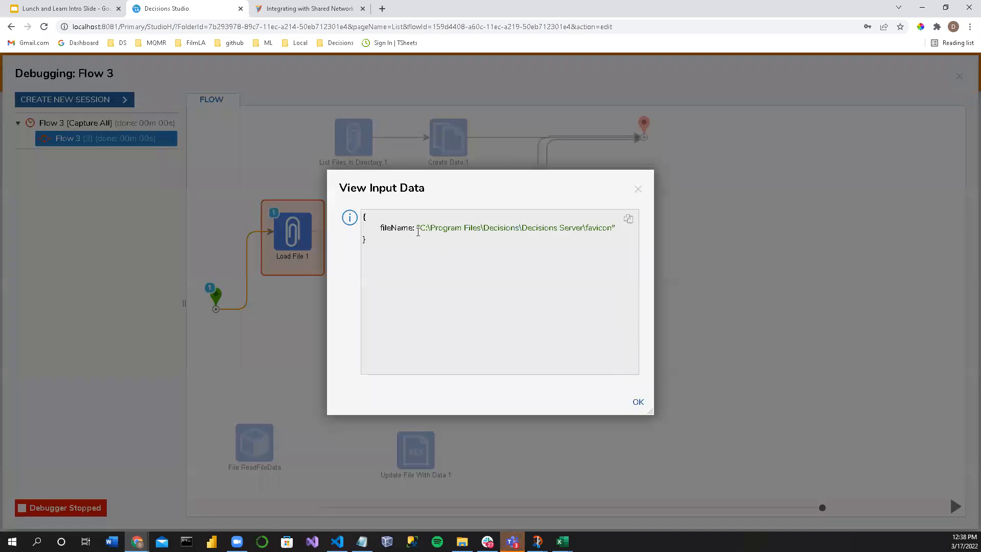
Step: Examine the fileName path in Load File 1's input data, and close the data view and the debugger
drag(420, 226, 612, 228)
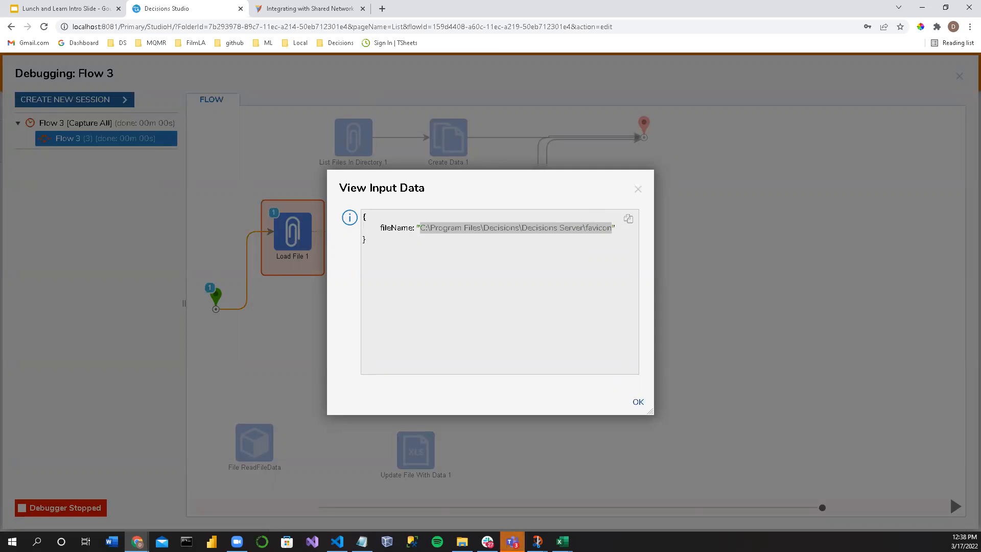
key(alt+Tab)
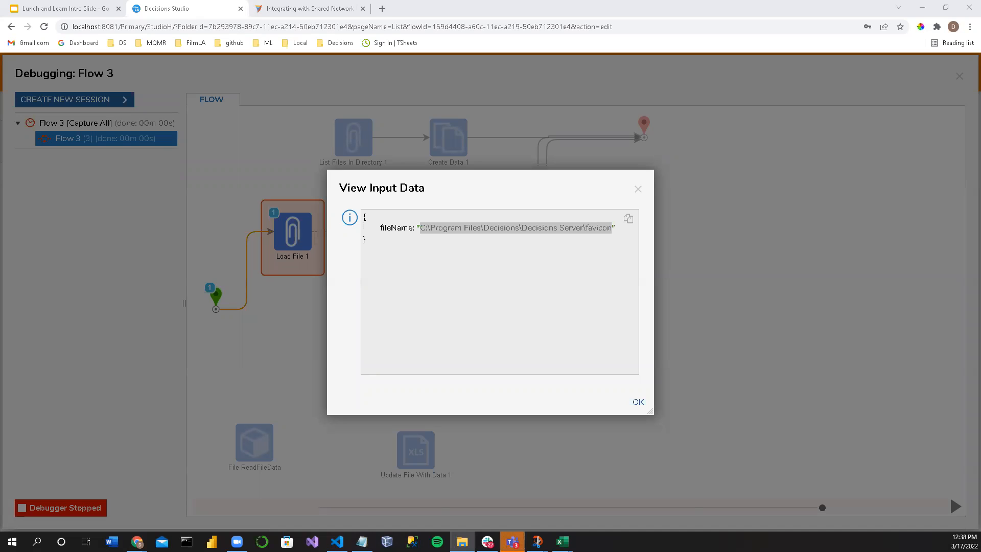
click(638, 189)
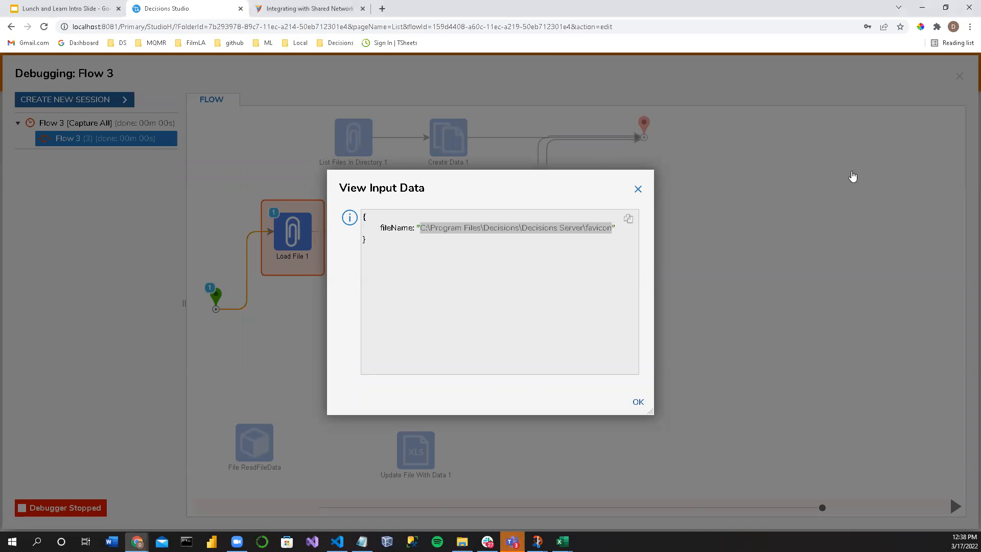
click(958, 78)
Step: Replace Load File 1's File Name with the constant path C:\azcopy\u_exNode2220103_x
click(369, 240)
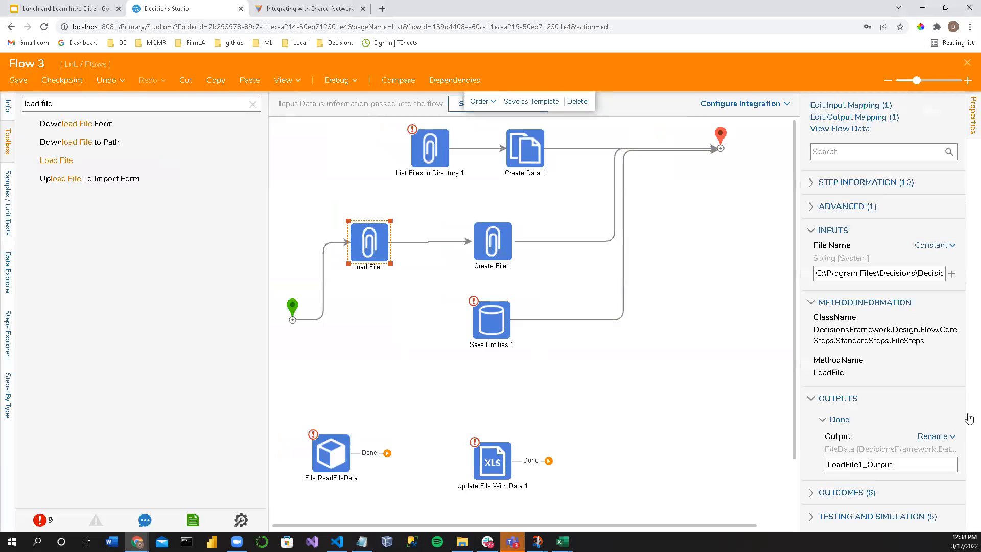
triple_click(886, 274)
text(C:\azcopy)
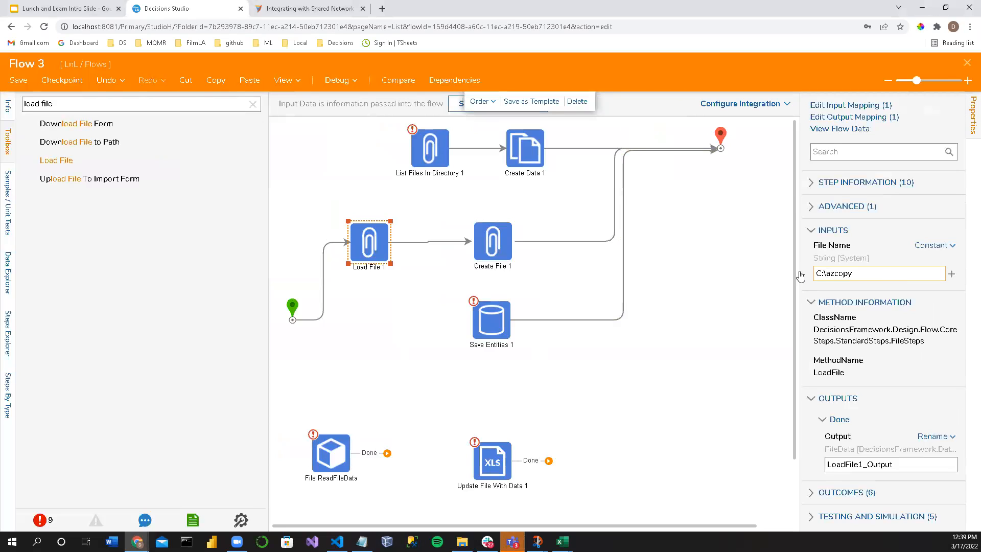
drag(800, 273, 643, 275)
click(749, 274)
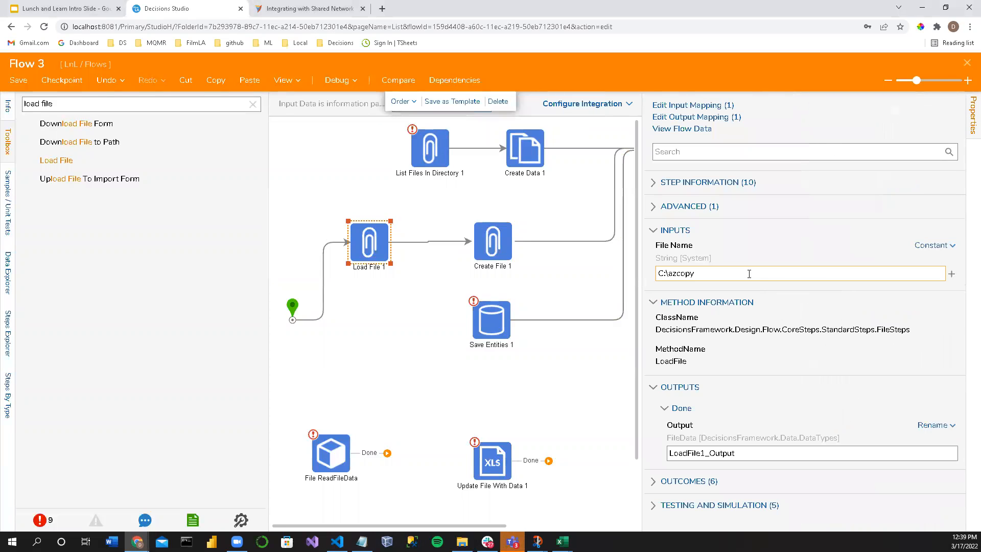
text(\)
key(alt+Tab)
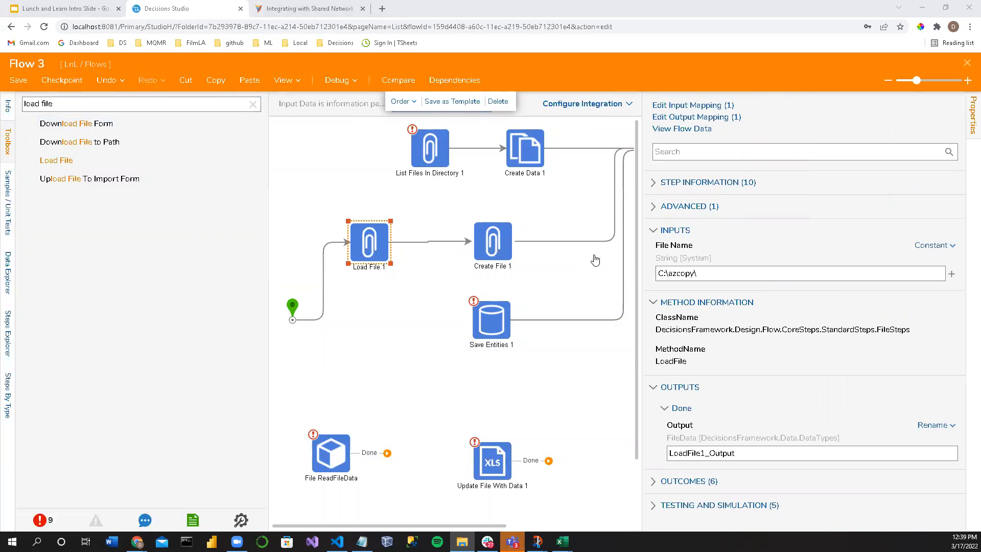
click(721, 274)
text(u_exNode2220103_x)
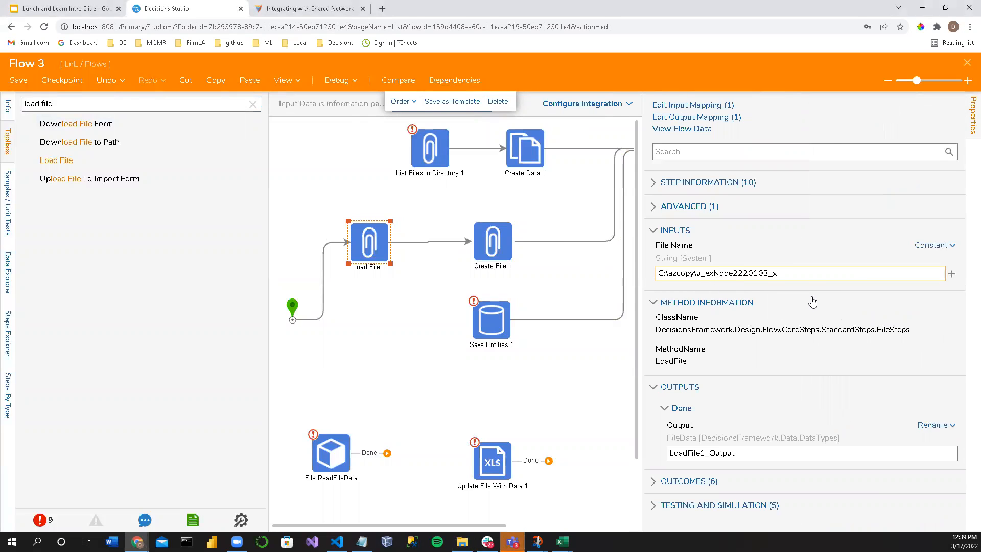
Step: Reroute Load File 1's outcome from Create File 1 directly to the flow's end step
click(587, 352)
click(404, 246)
mouse_move(424, 243)
mouse_down()
mouse_move(499, 284)
mouse_move(715, 180)
mouse_move(720, 148)
mouse_up()
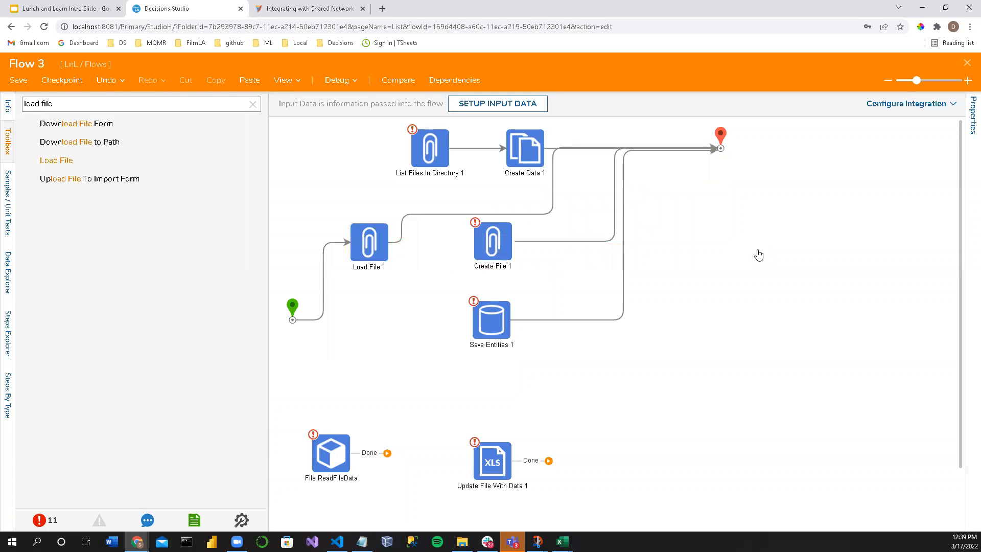
Step: Debug the flow, read the exception details for Load File 1, and close the debugger
click(335, 81)
click(461, 236)
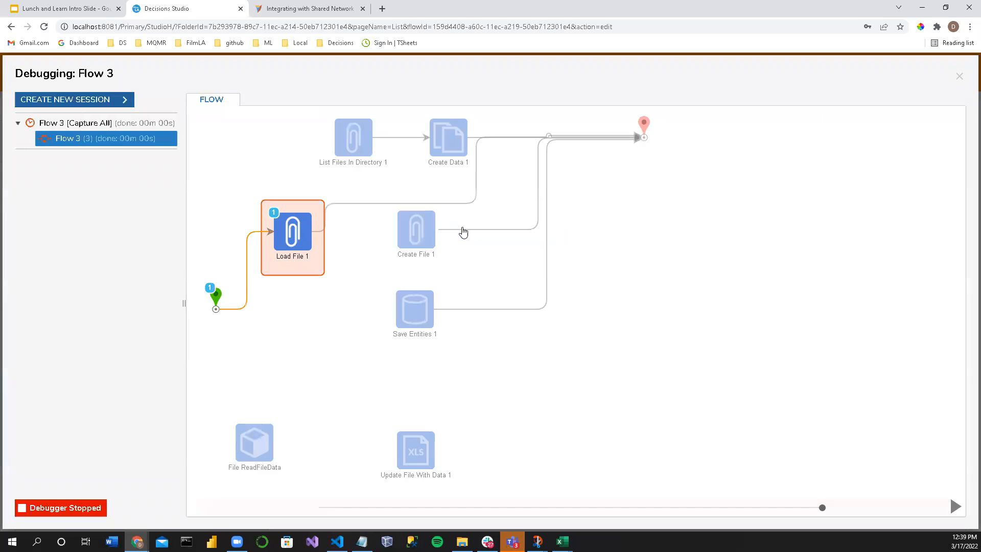
click(287, 236)
mouse_move(348, 257)
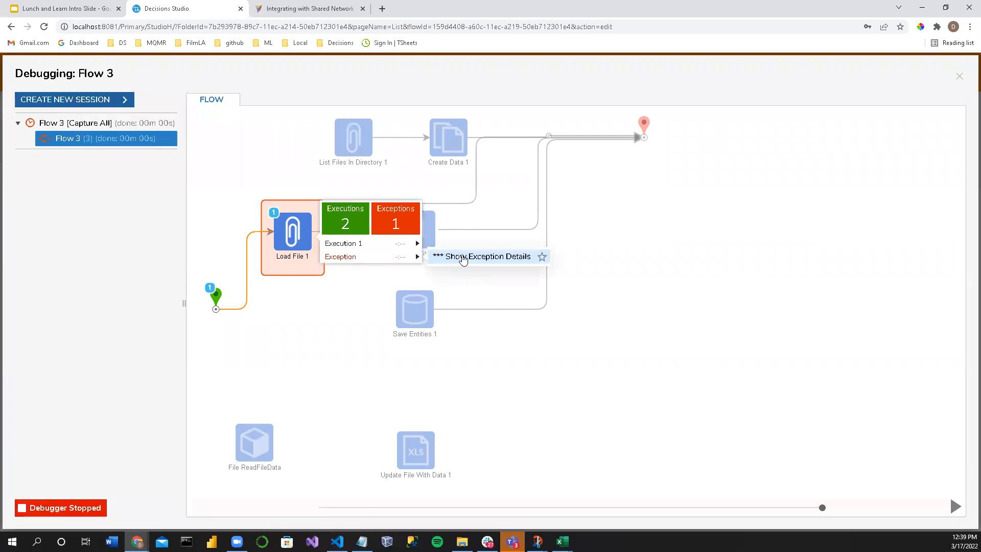
click(475, 256)
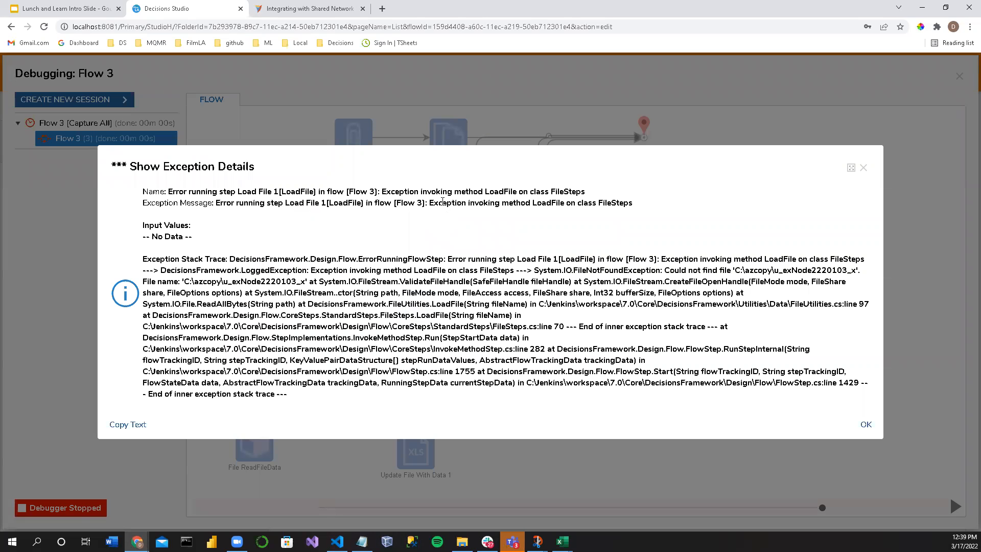
drag(442, 203, 639, 211)
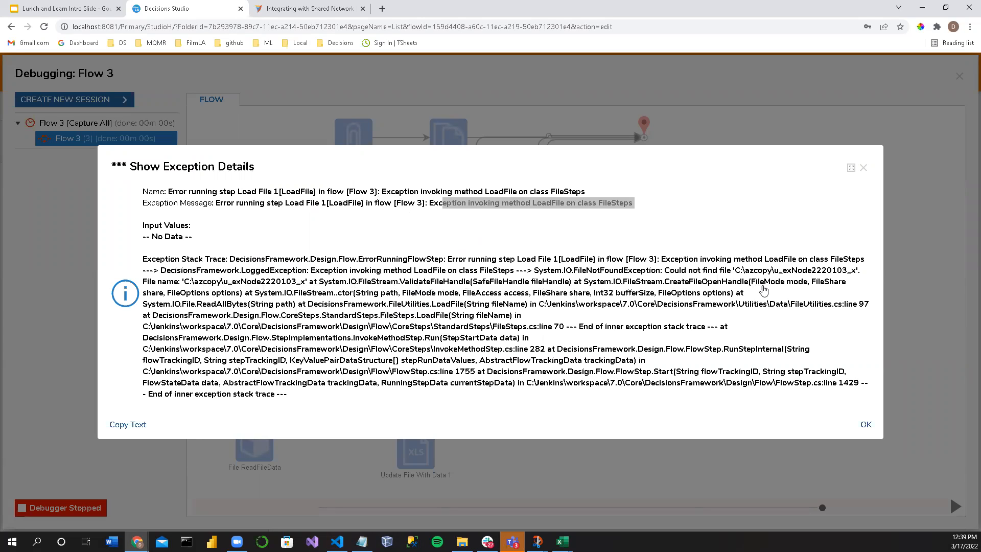
click(864, 168)
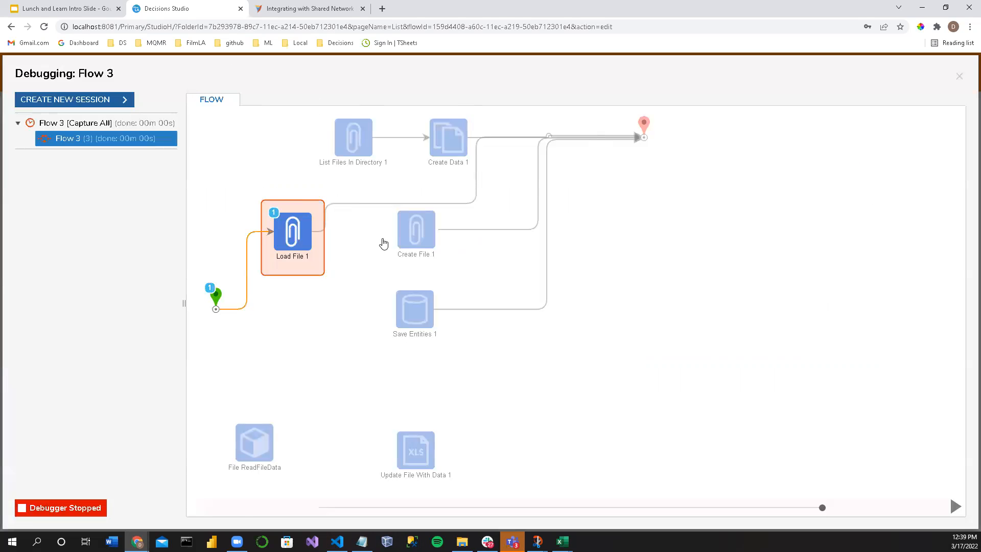
click(959, 75)
Step: Add the .txt extension to Load File 1's File Name, making it C:\azcopy\u_exNode2220103_x.txt
click(369, 241)
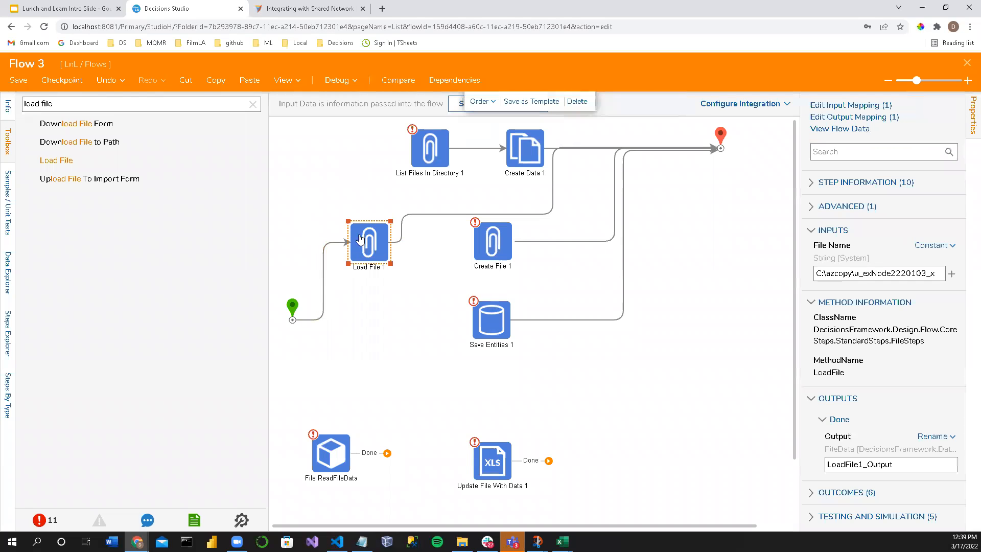
click(941, 273)
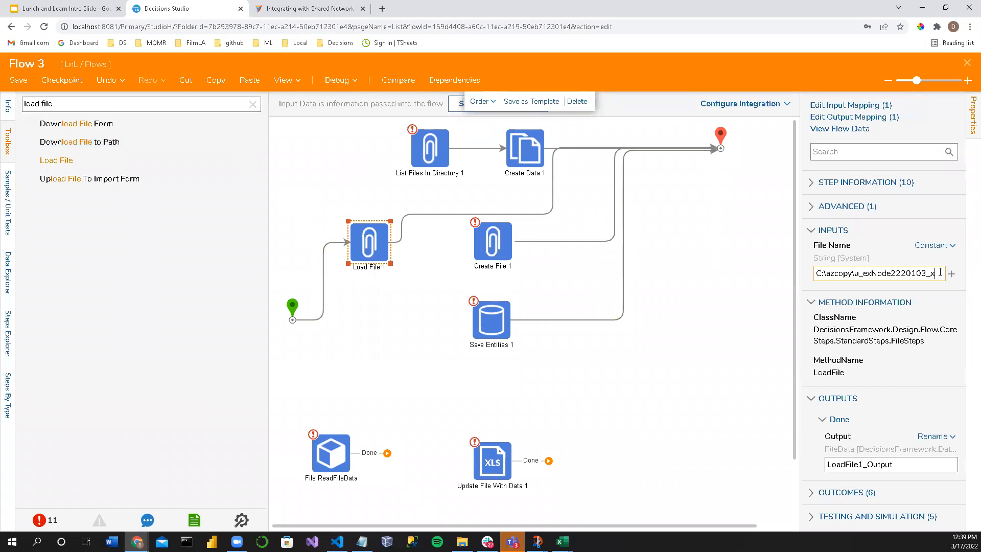
text(.txt)
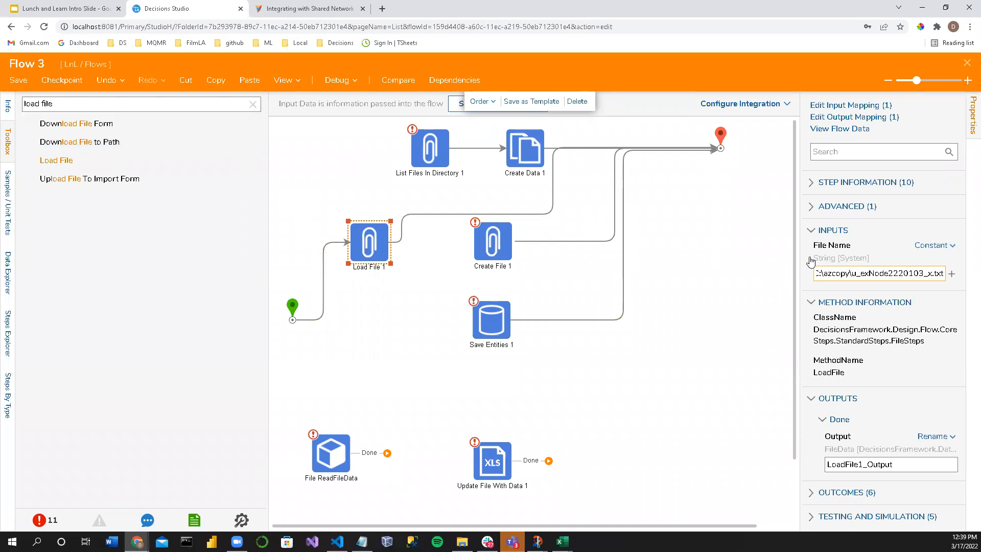
drag(800, 255, 722, 248)
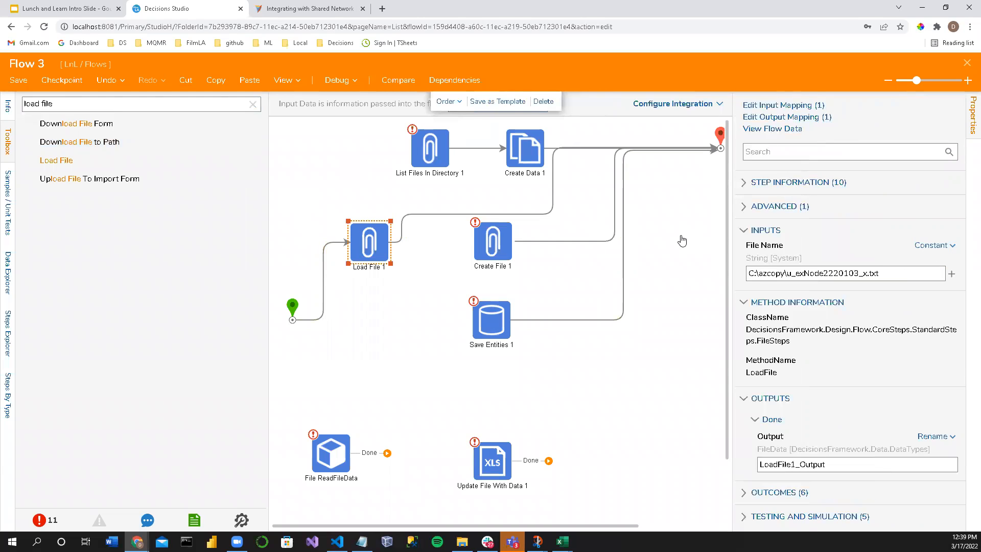
Step: Debug the flow again with the .txt file path, check how Load File 1 runs, and close the debugger
click(449, 205)
click(337, 80)
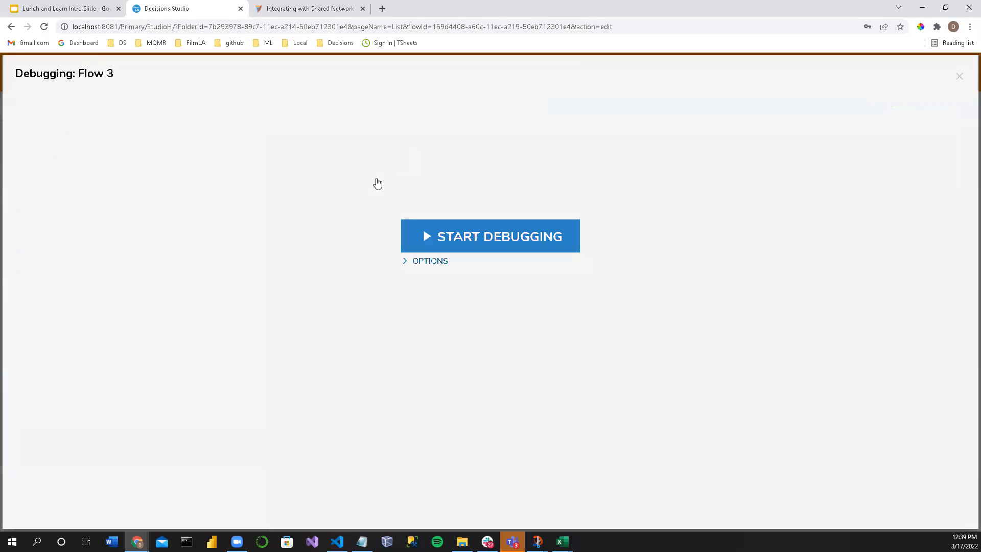
click(459, 243)
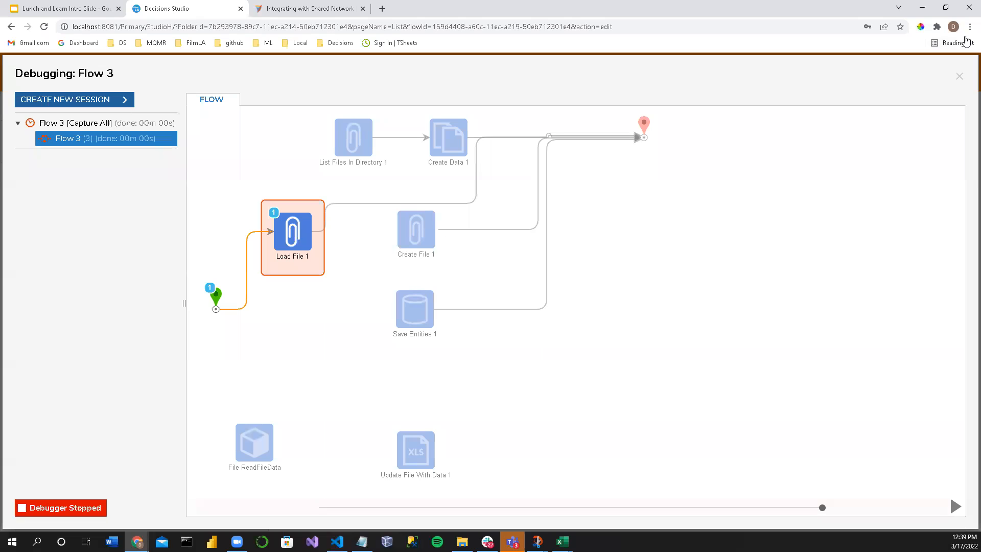
click(959, 76)
Step: Clear the toolbox search and browse the Integration category's .NET Libraries down to the Microsoft group
click(252, 104)
drag(266, 198, 219, 195)
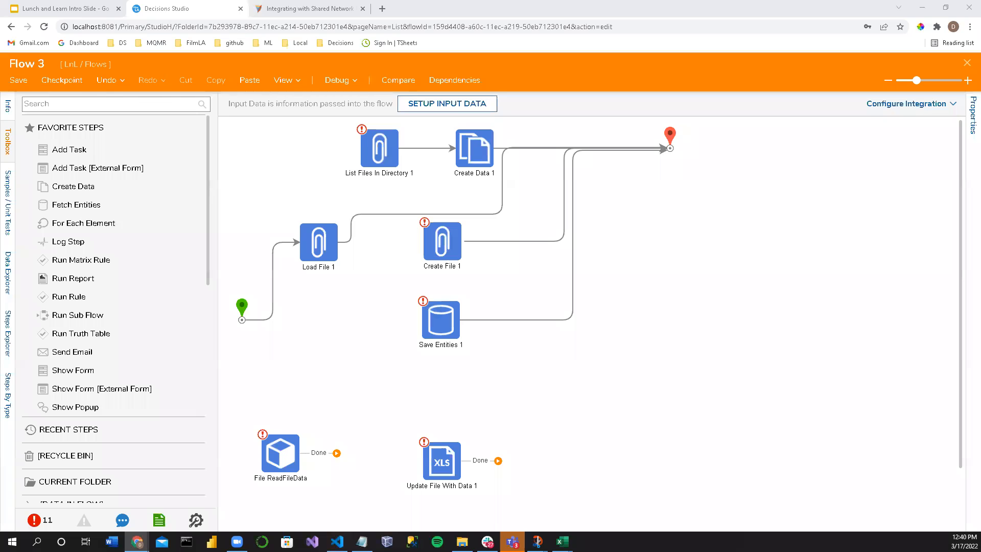
scroll(114, 422, down, 15)
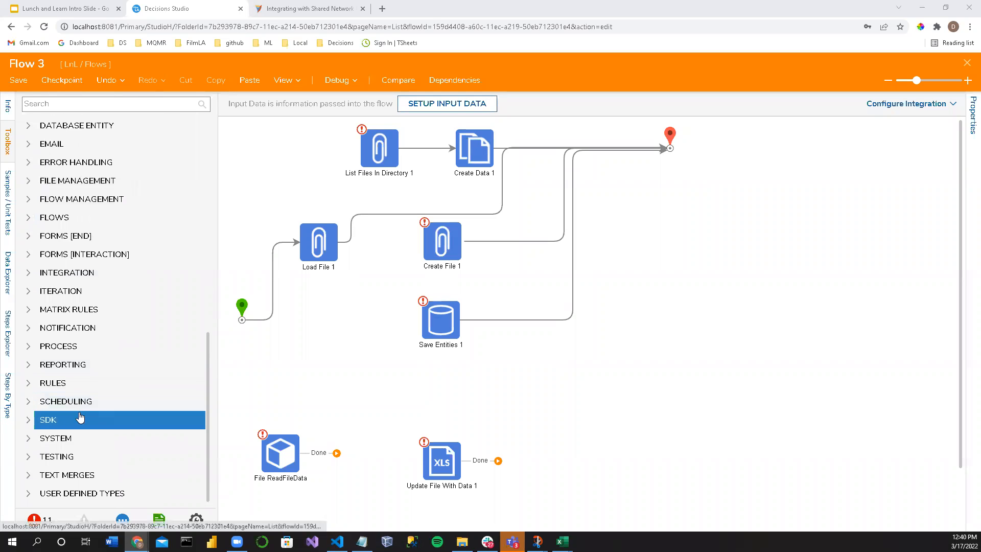
click(29, 294)
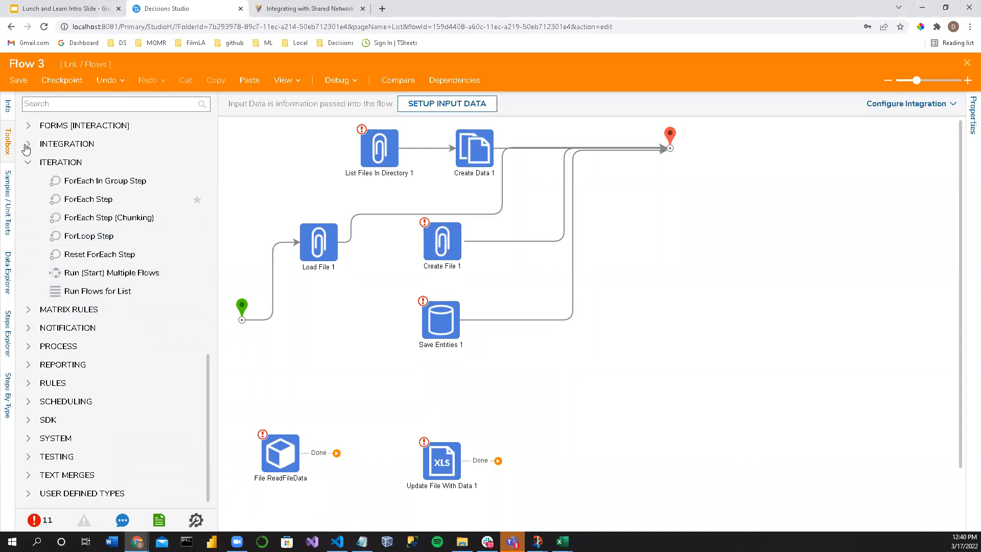
click(29, 144)
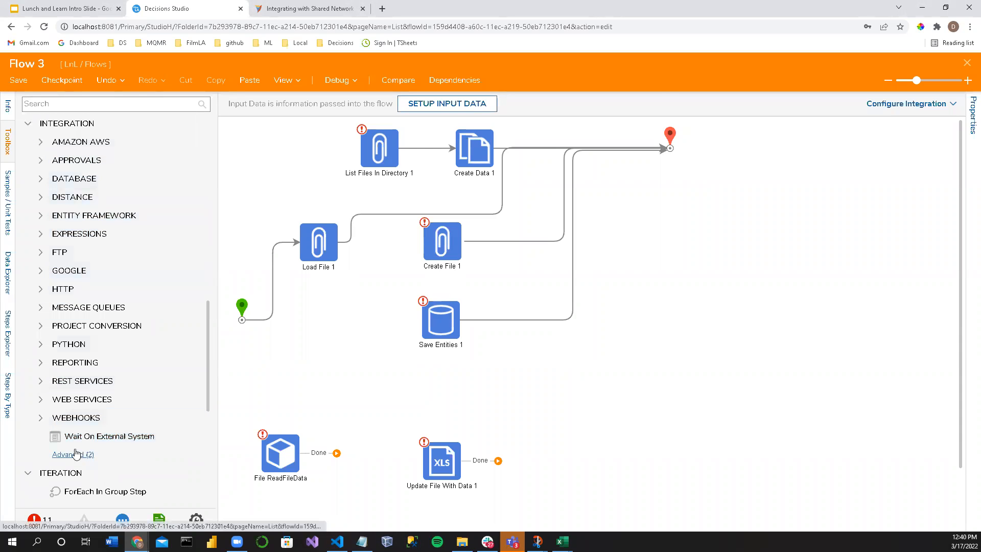
scroll(91, 452, up, 2)
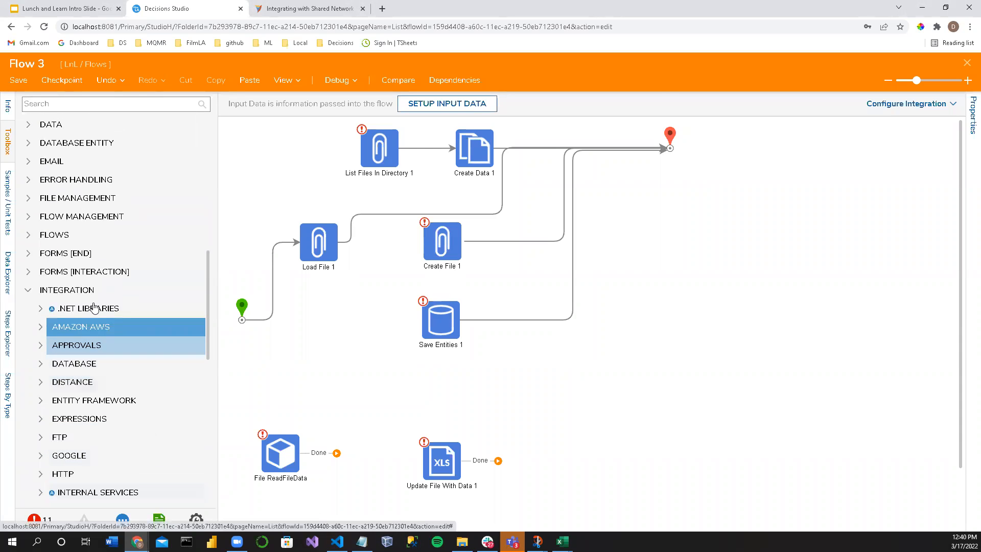
click(41, 309)
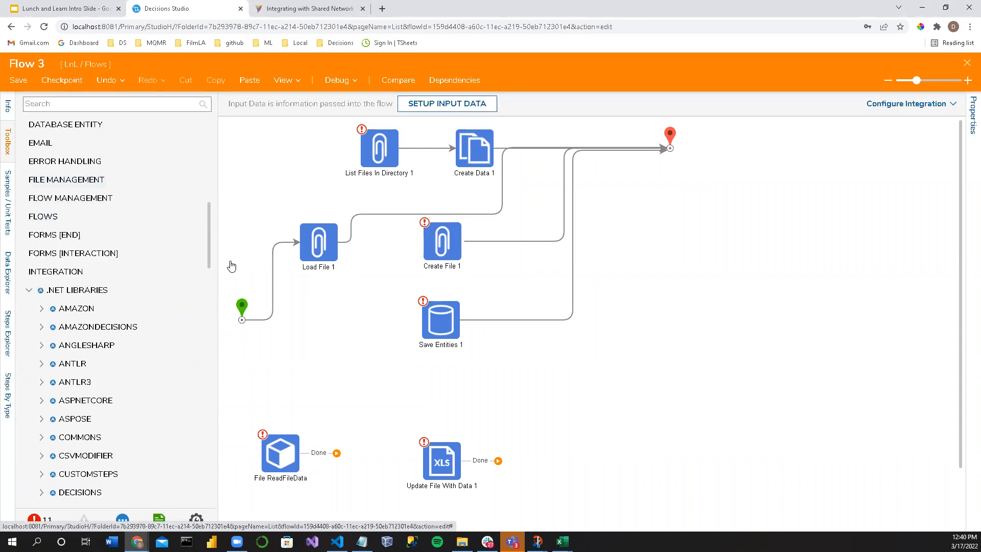
drag(222, 264, 305, 264)
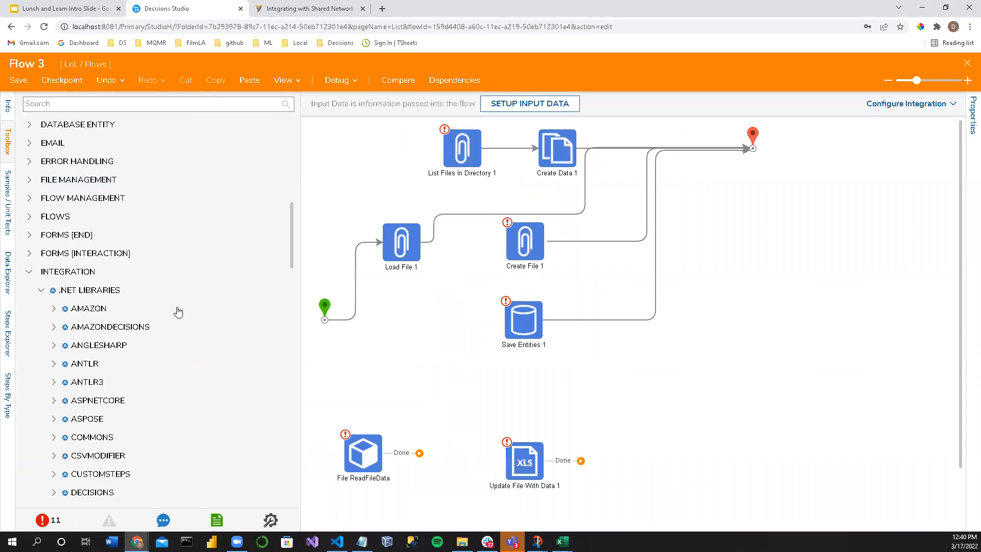
scroll(99, 341, down, 10)
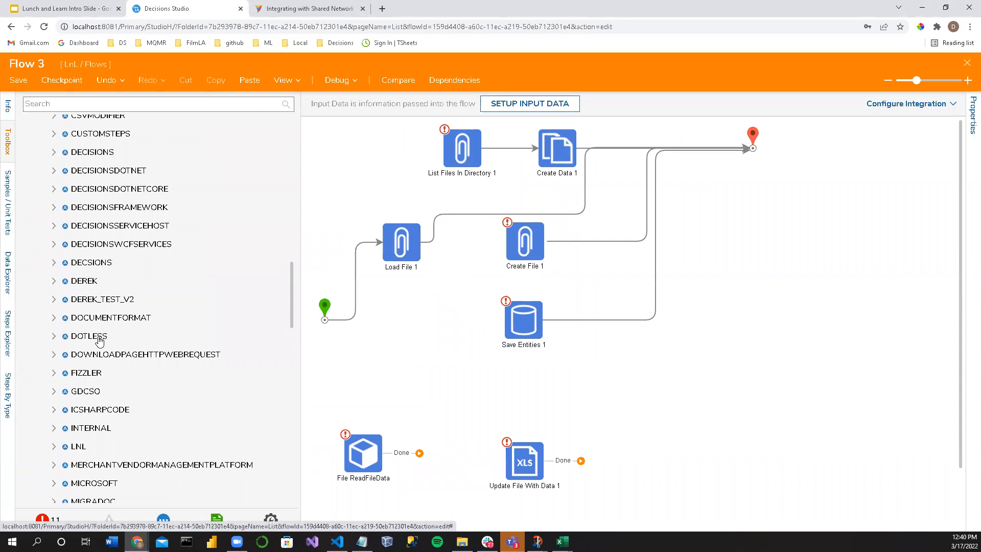
click(53, 313)
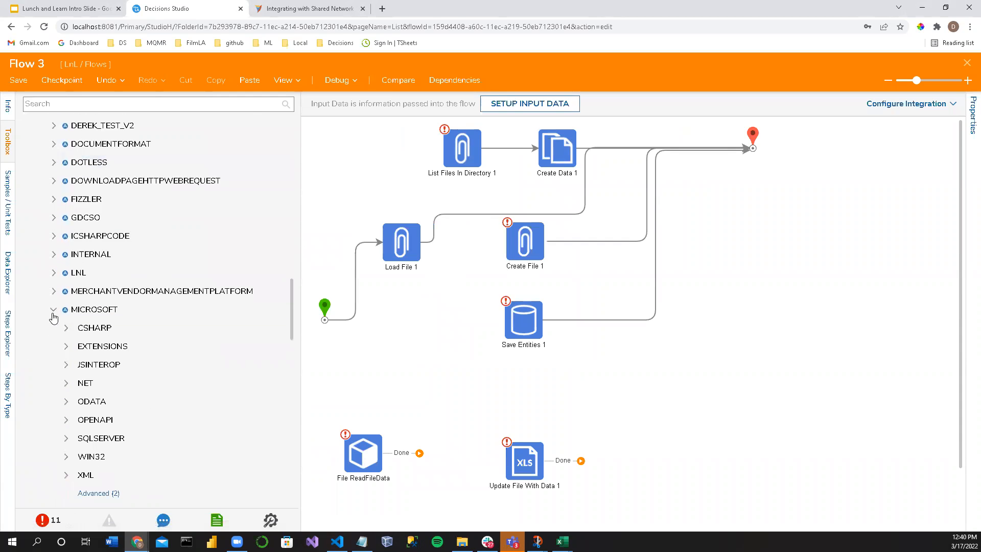
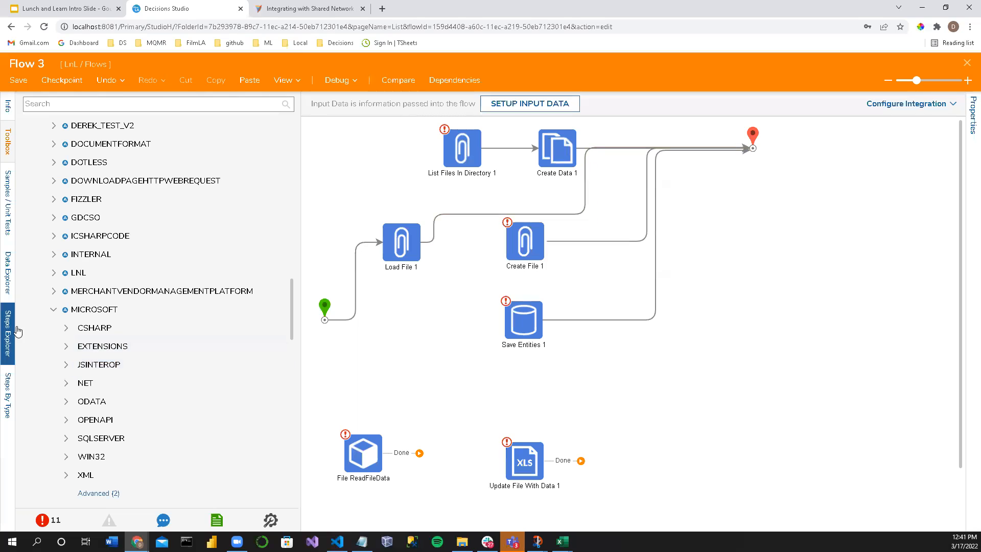
Step: Collapse and reopen the Microsoft library group, and display Load File 1's inputs and method information
click(54, 311)
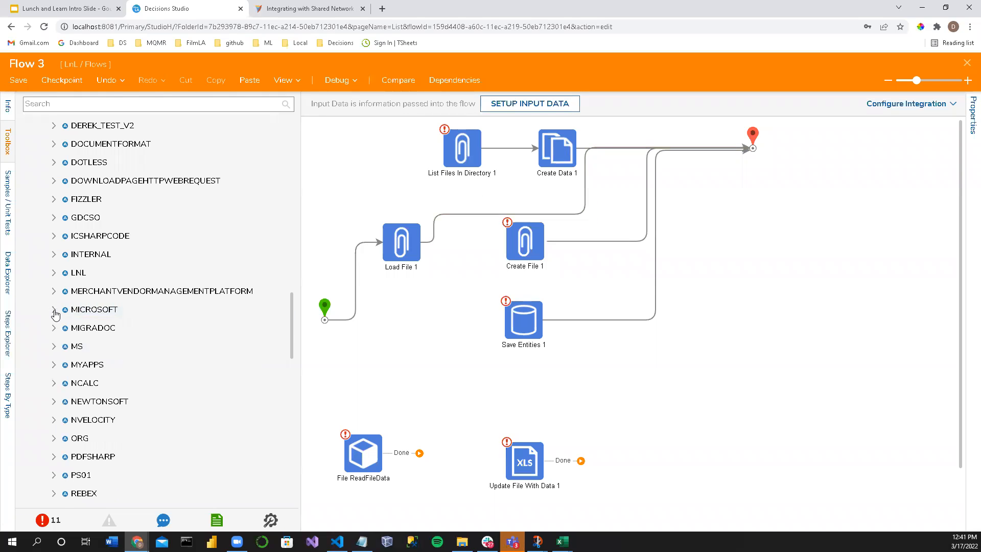
click(54, 311)
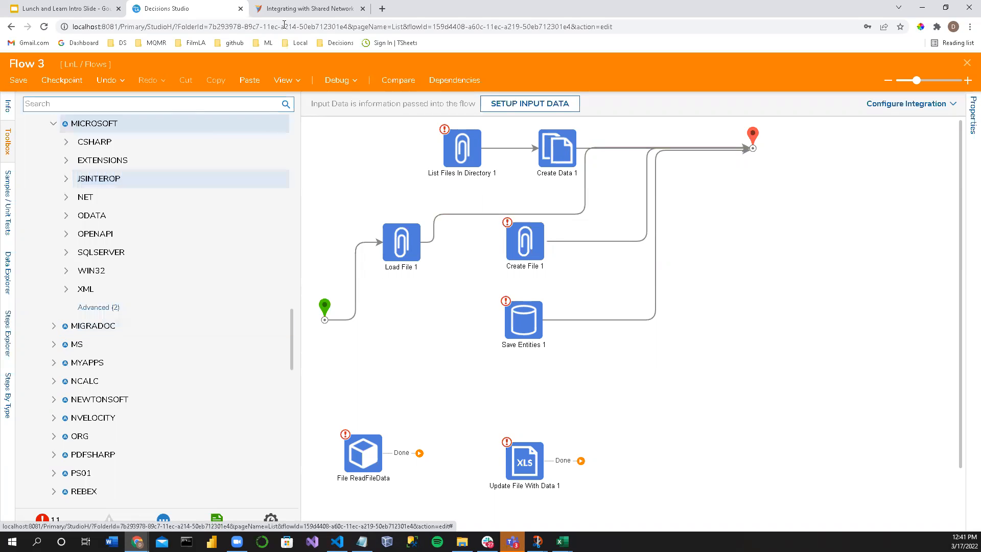
click(410, 249)
drag(802, 260, 749, 245)
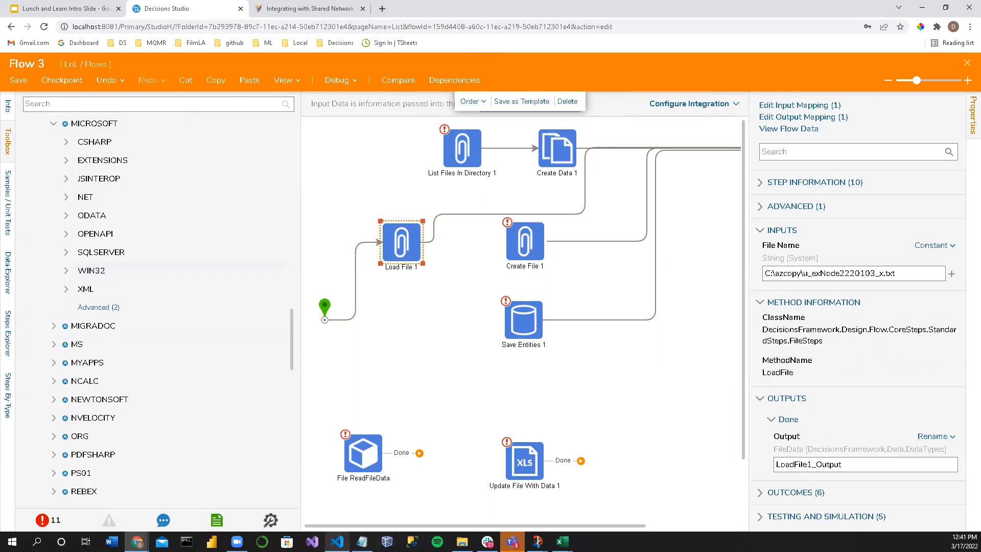
Step: Switch to Visual Studio 2022 and open the recent test_v2 solution
click(312, 541)
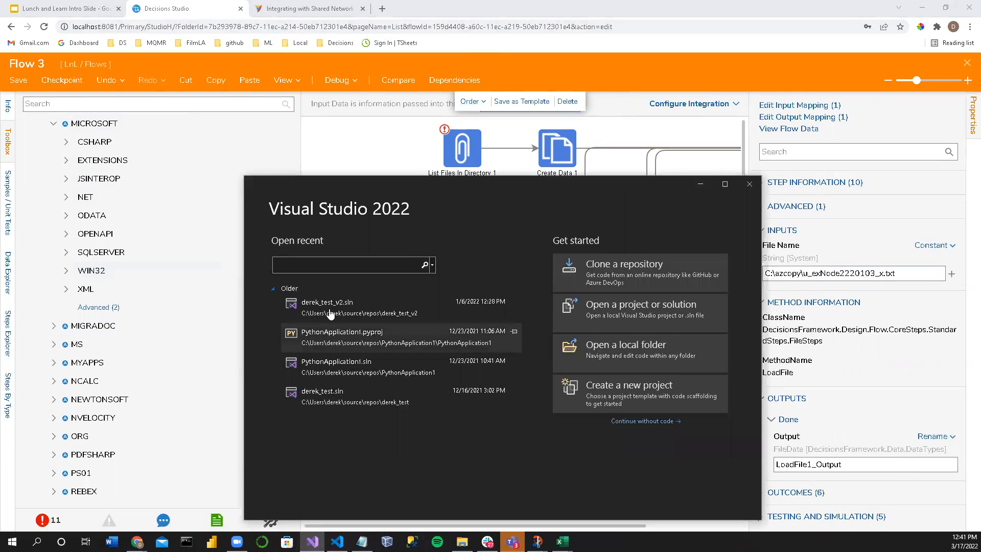
click(345, 314)
click(343, 313)
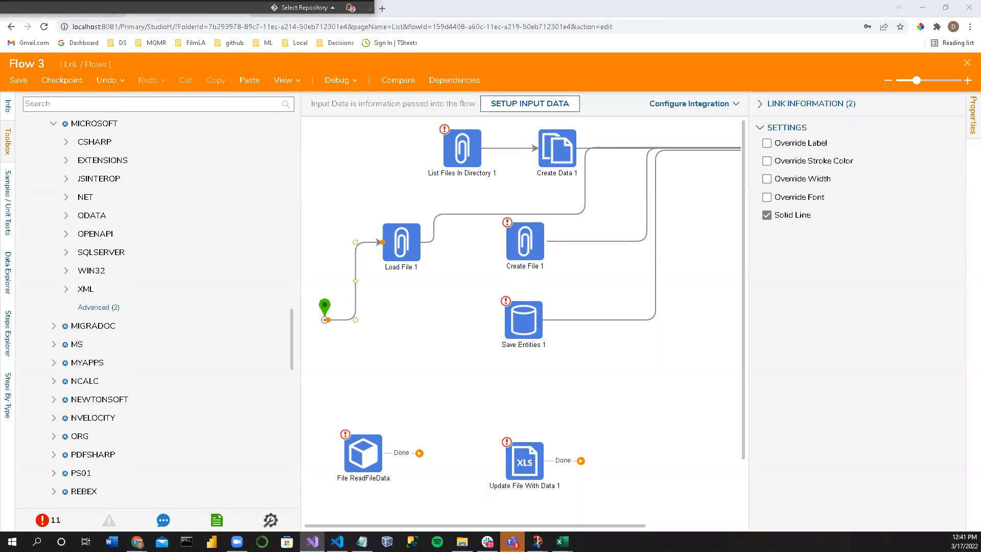
click(787, 222)
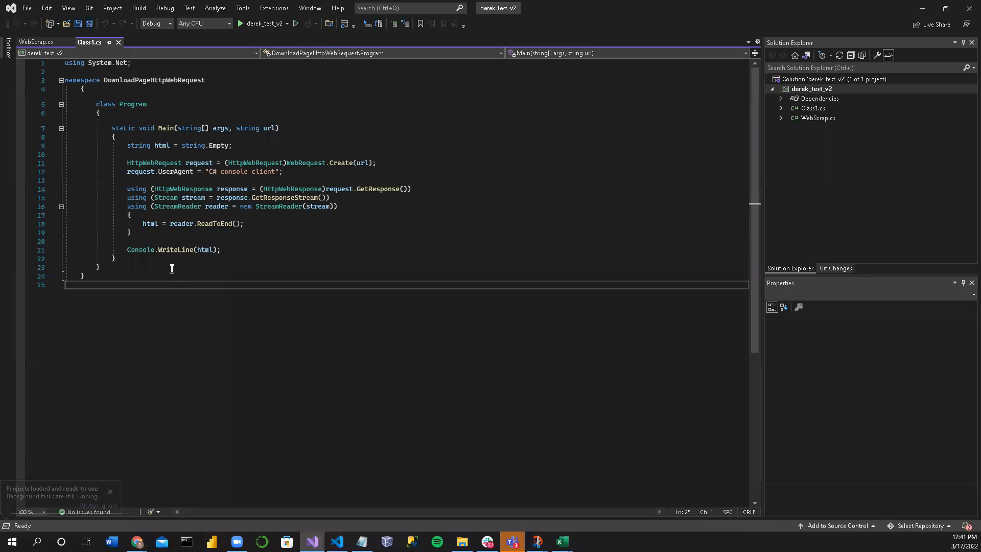
Step: Examine the Class1.cs code, particularly its DownloadPageHttpWebRequest namespace and Program class, and minimize Visual Studio
drag(109, 286, 5, 66)
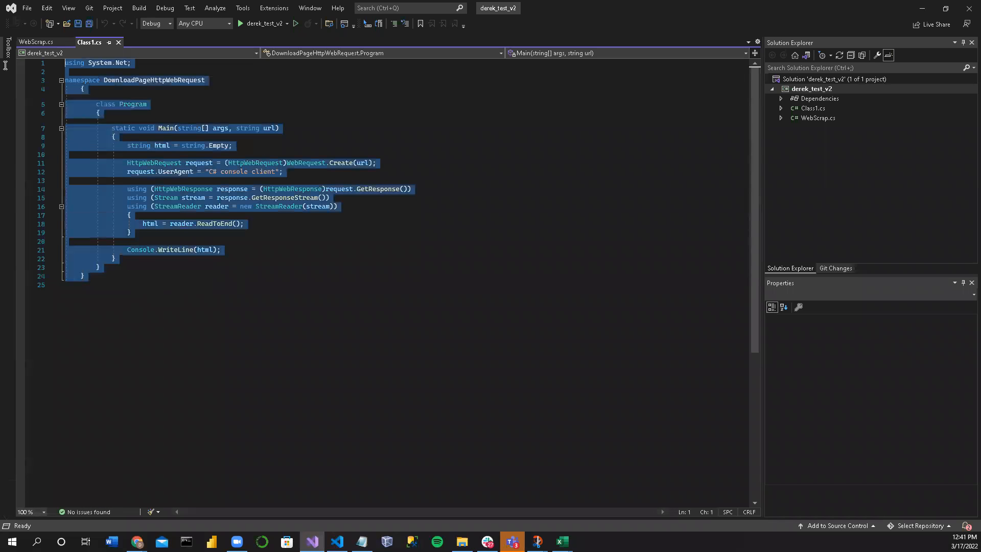
click(203, 310)
drag(104, 79, 206, 80)
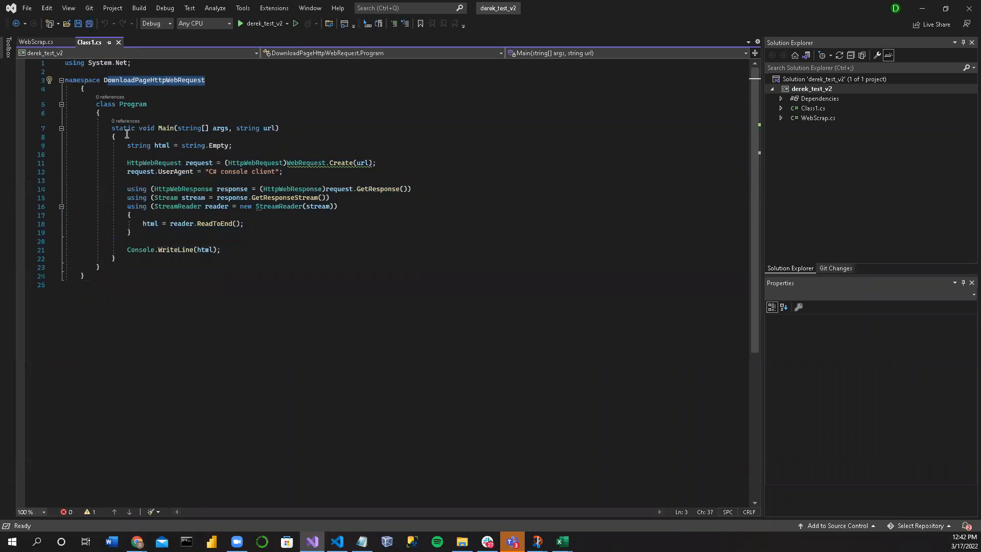
click(94, 105)
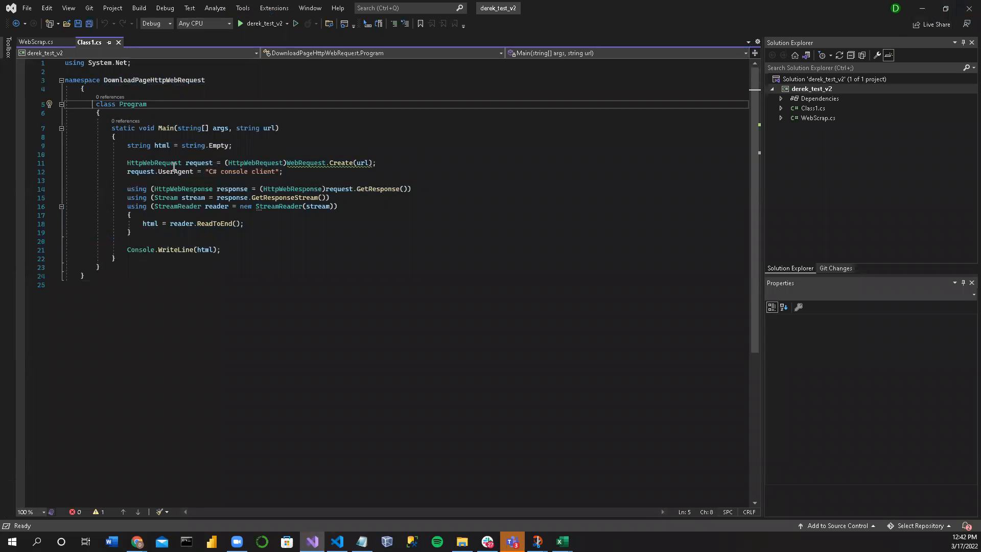
click(923, 9)
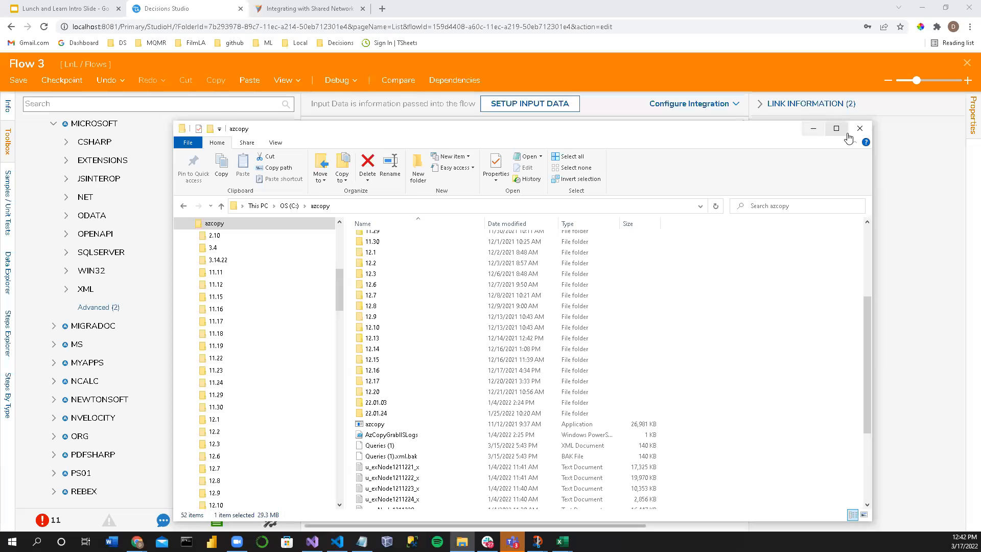
Step: In File Explorer, browse the Decisions Server modules folder down to CoreServicesDlls inside Decisions.Local, widening the folder tree
click(837, 129)
scroll(28, 225, up, 2)
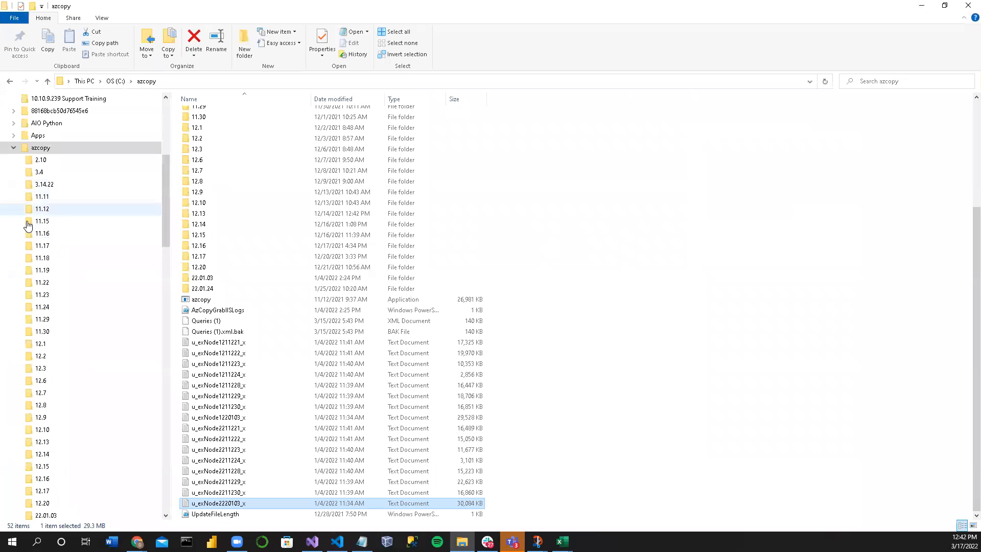
click(13, 147)
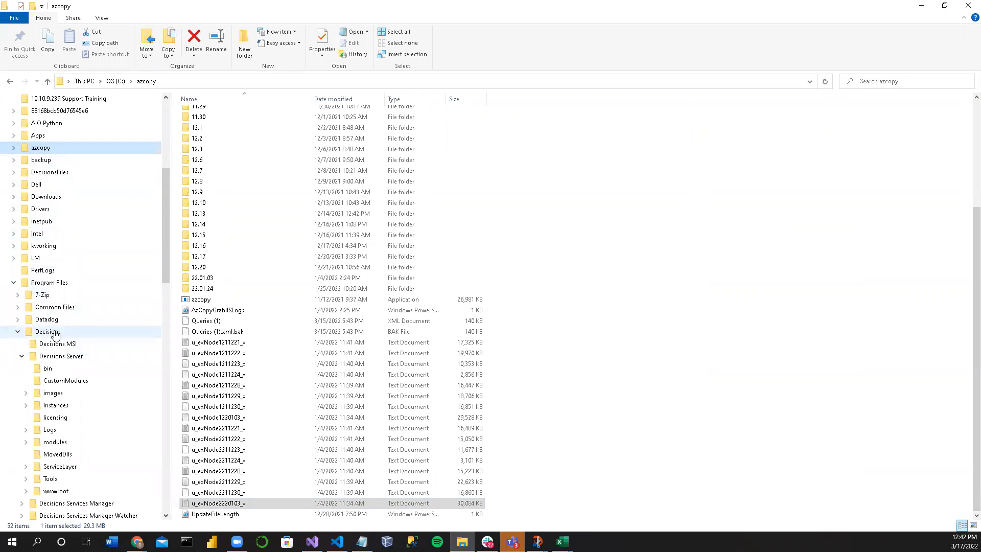
scroll(67, 363, down, 1)
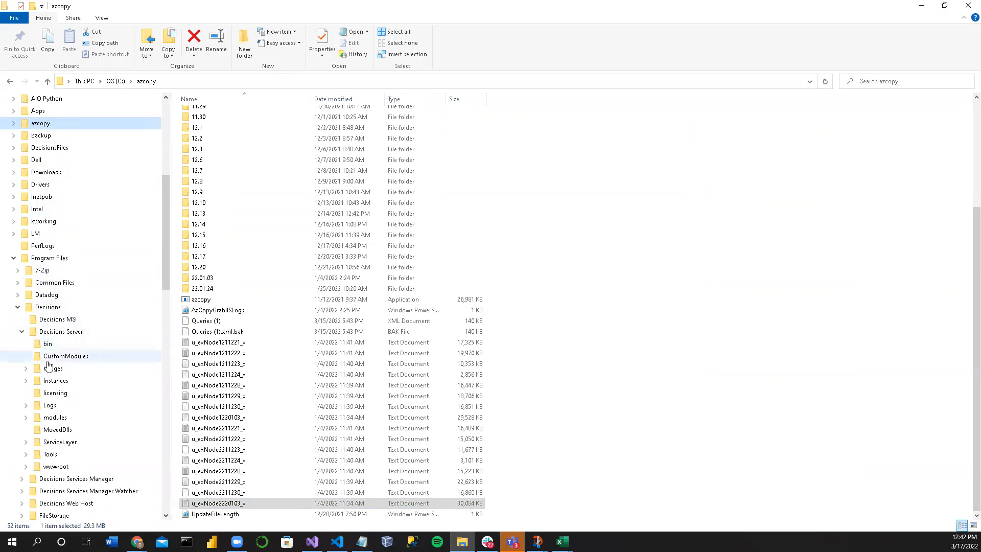
click(26, 418)
scroll(136, 470, down, 1)
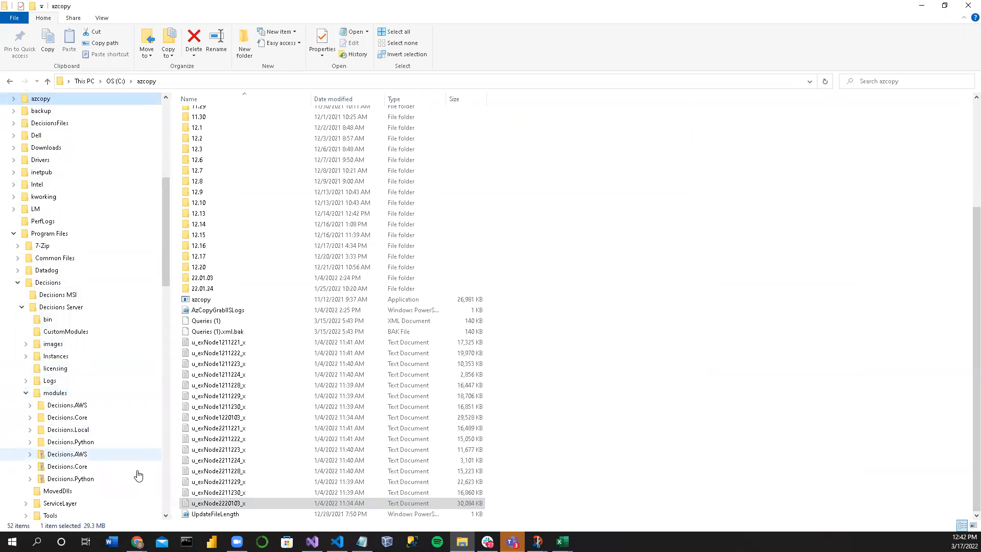
scroll(128, 444, down, 1)
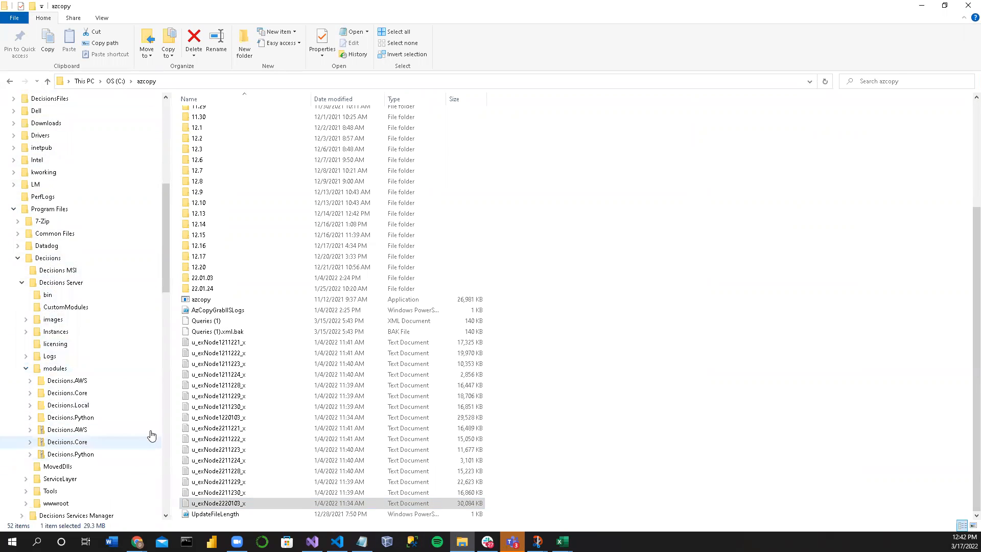
click(30, 405)
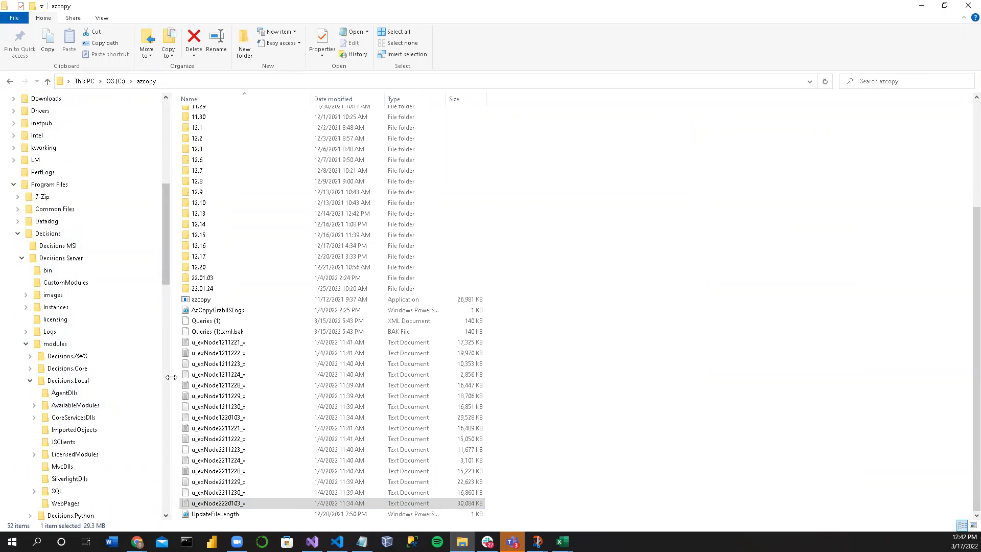
drag(174, 378, 327, 381)
scroll(37, 393, down, 1)
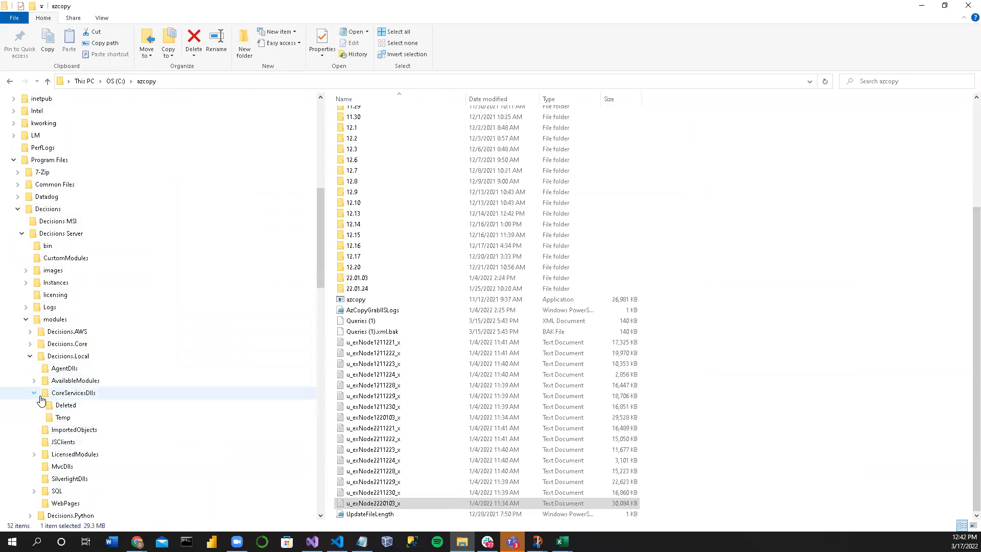
click(30, 356)
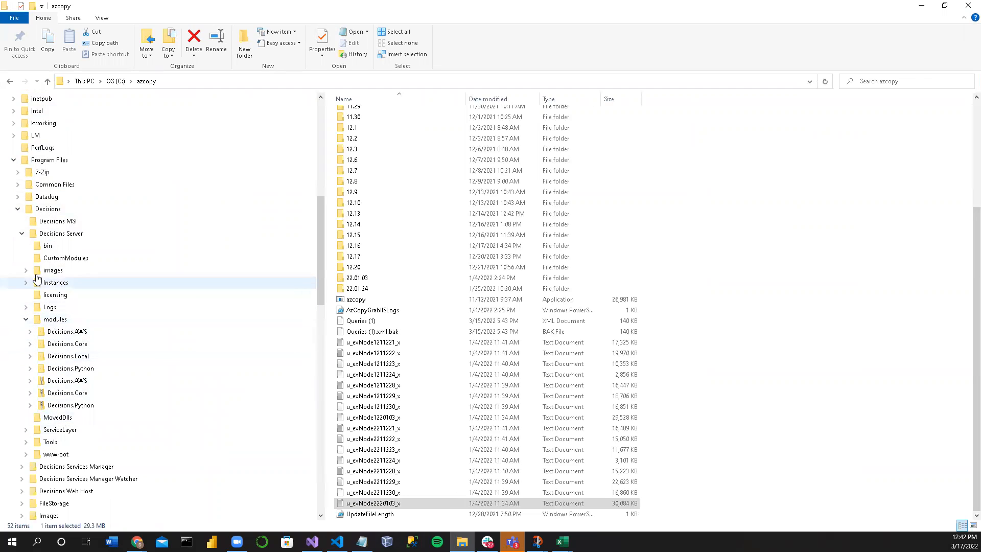
Step: Open the CustomModules folder under Decisions Server, check its contents, and minimize File Explorer
click(51, 261)
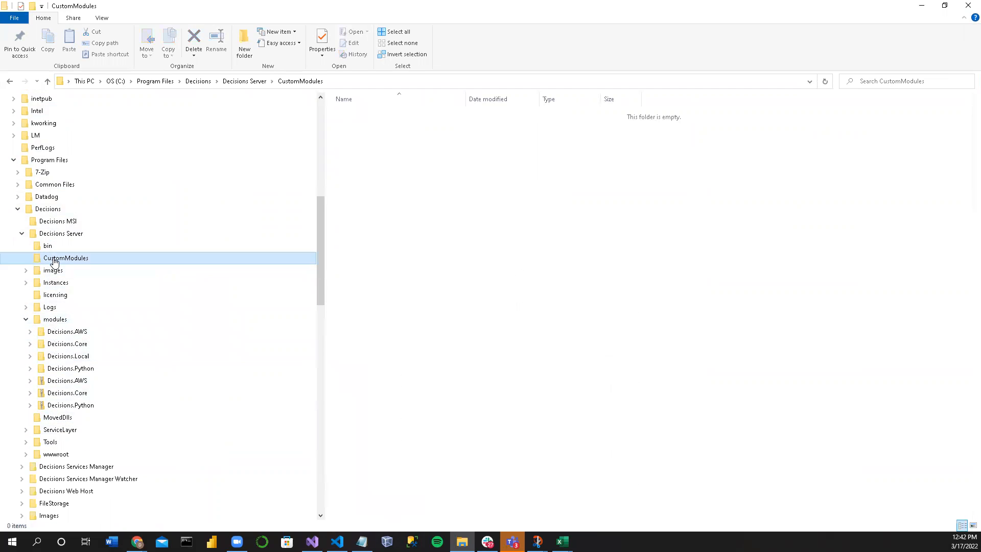
right_click(378, 187)
click(366, 191)
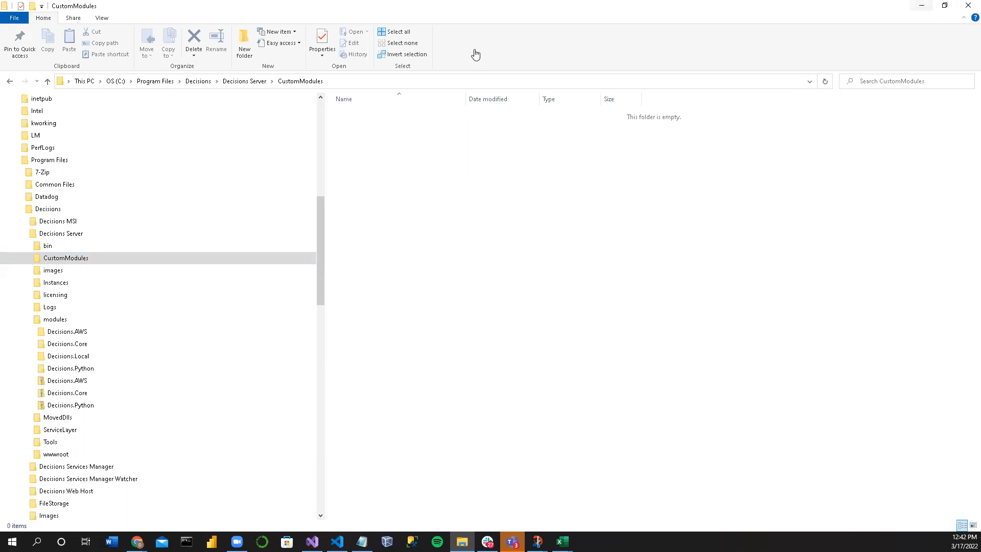
click(921, 6)
Step: Move the flow's start point level with Load File 1 and collapse the Microsoft library group
drag(325, 308, 341, 233)
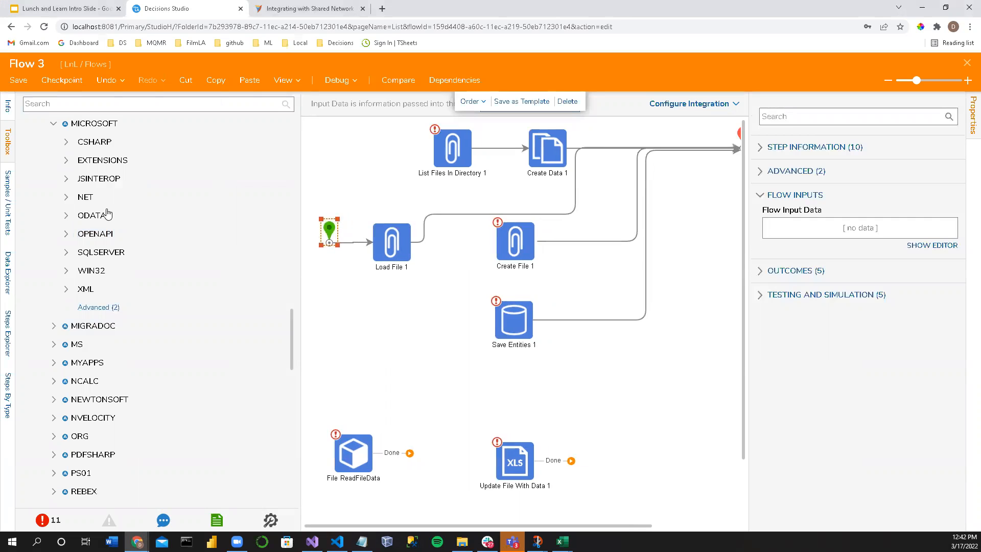
scroll(77, 224, up, 3)
click(56, 214)
Step: Find the custom test_v2 library among the .NET Libraries and expand it and its Name class
scroll(76, 255, up, 10)
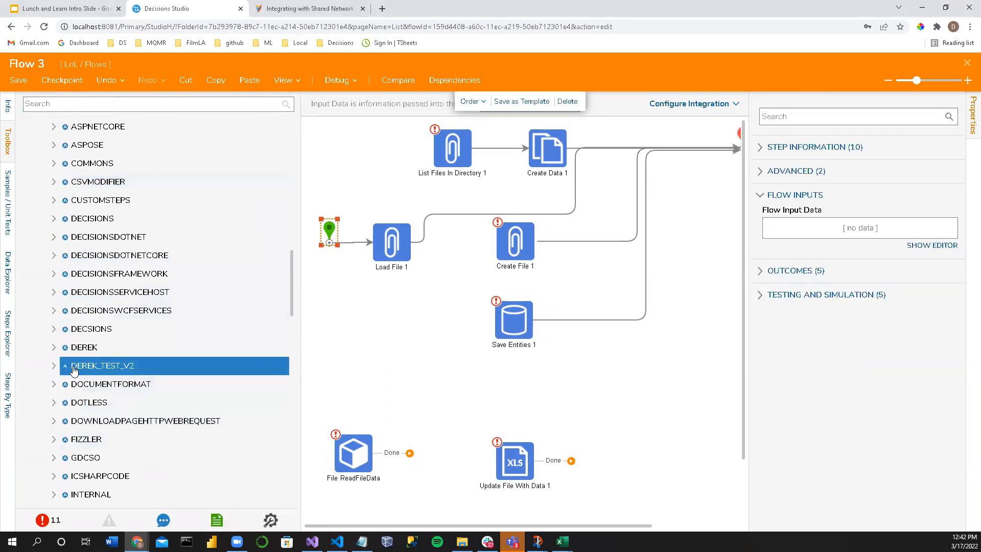
scroll(79, 358, up, 3)
scroll(82, 409, down, 2)
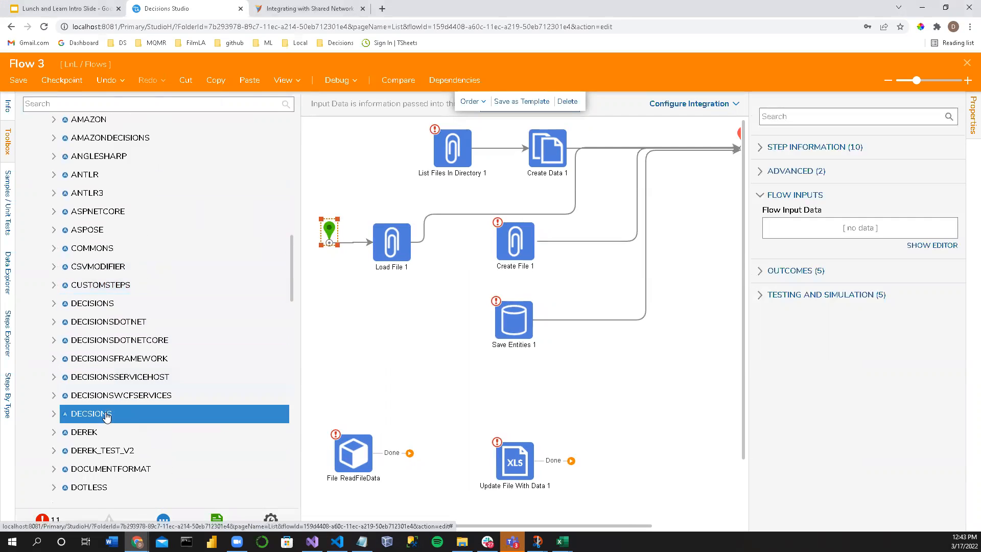
scroll(92, 459, down, 2)
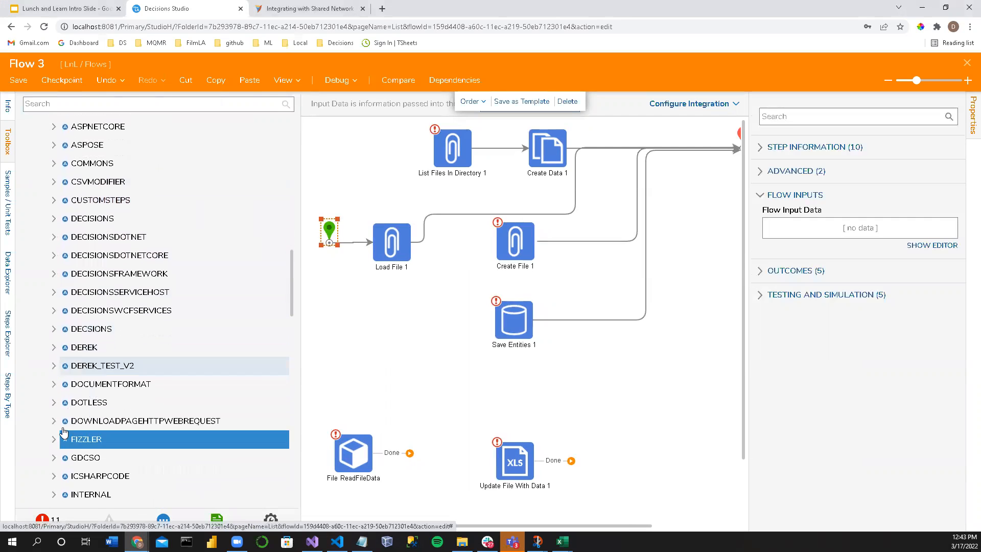
click(56, 367)
scroll(77, 368, down, 3)
scroll(107, 284, up, 1)
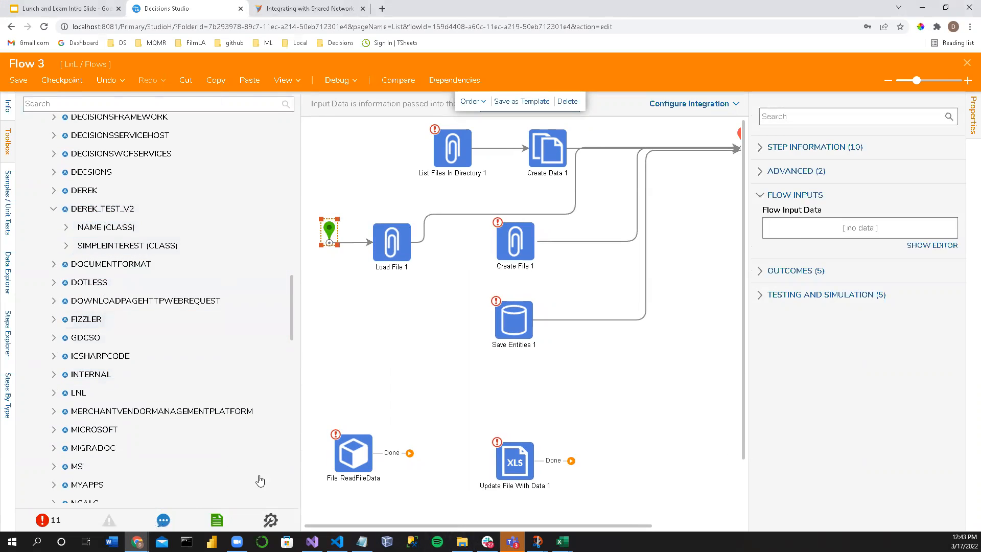
click(68, 230)
scroll(76, 234, down, 2)
scroll(97, 234, up, 2)
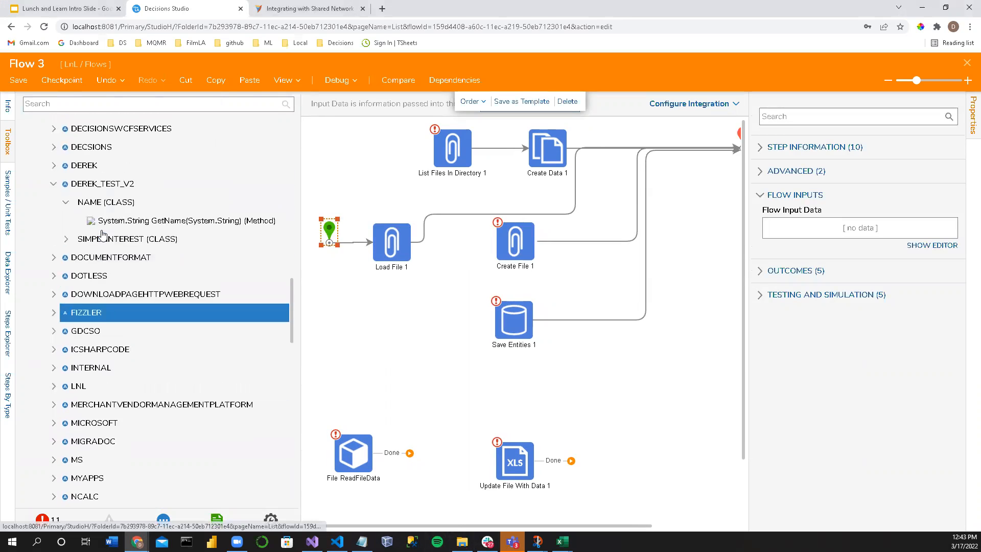
Step: Expand the SimpleInterest class and add its GetSimpleInterest method to the flow as a step just below Load File 1
click(68, 246)
scroll(72, 247, down, 1)
drag(136, 228, 378, 352)
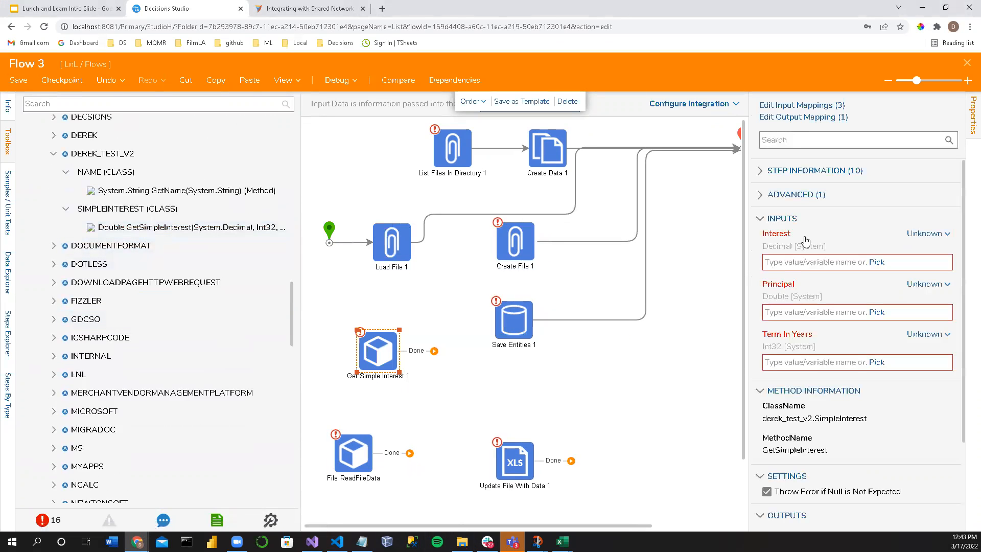
click(801, 310)
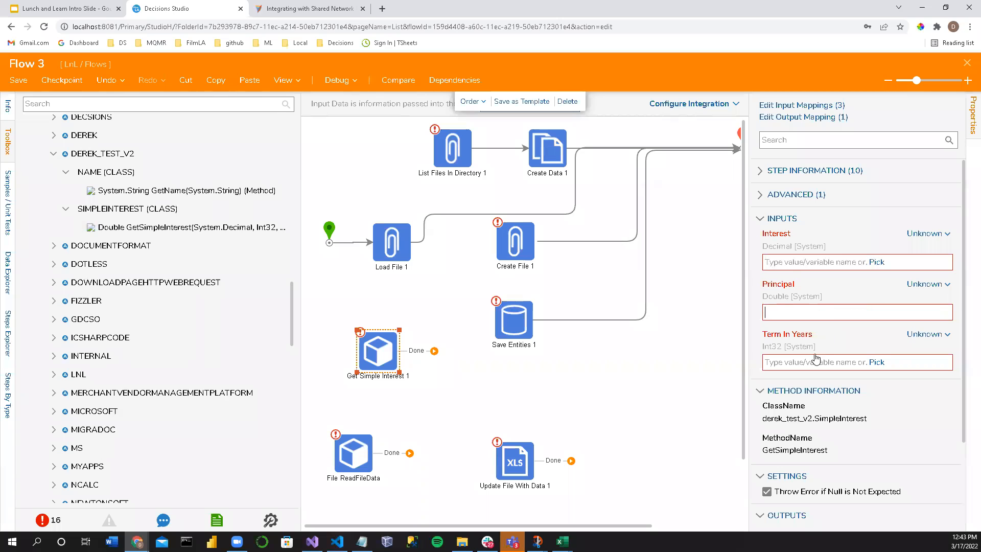
drag(376, 363, 389, 336)
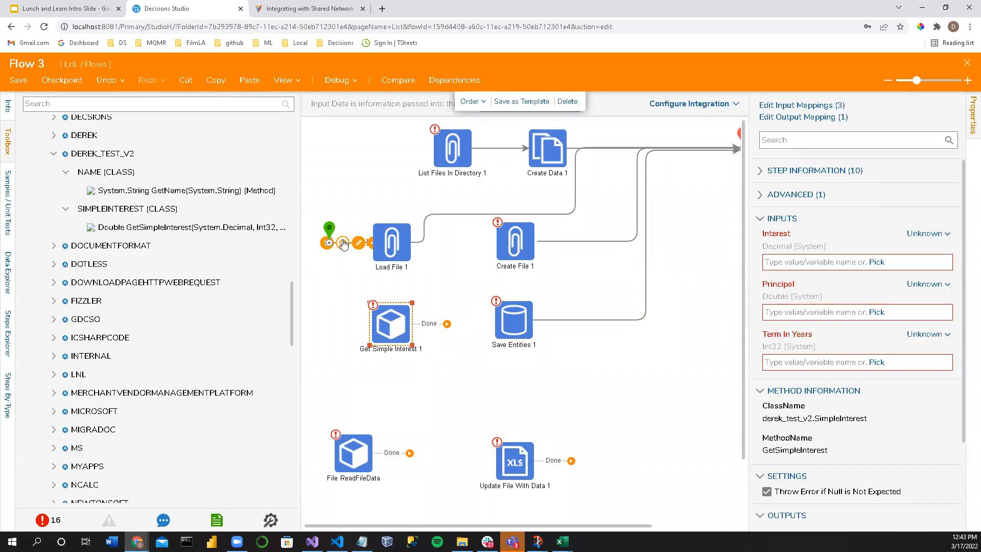
Step: Check the DownloadPageHttpWebRequest namespace name in Visual Studio against the toolbox library list, and return to the flow
scroll(104, 192, up, 2)
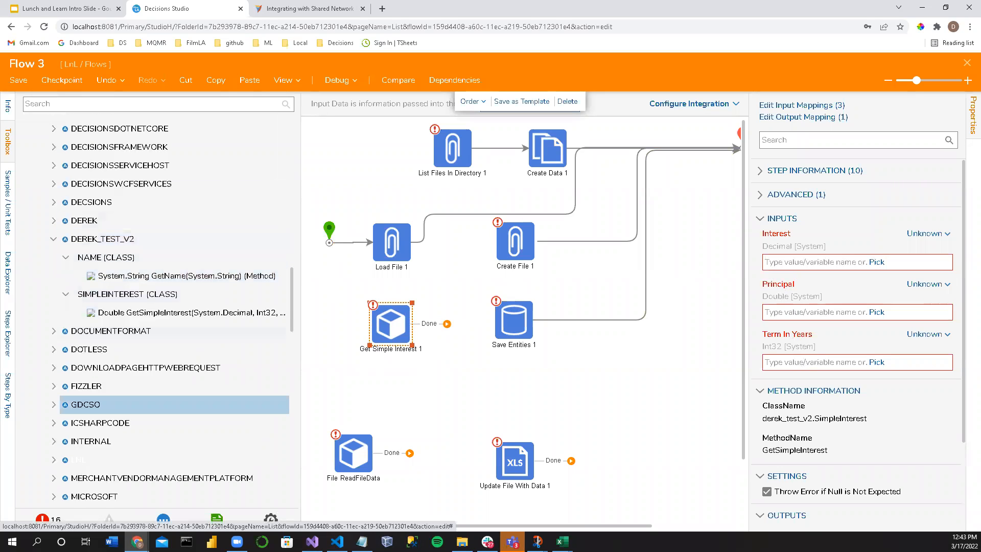
key(alt+Tab)
double_click(206, 81)
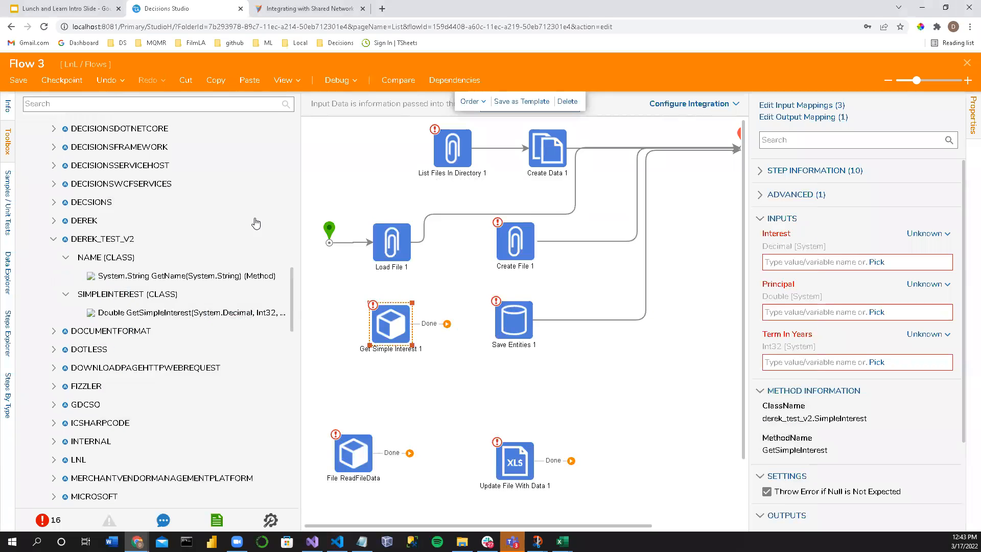
click(922, 8)
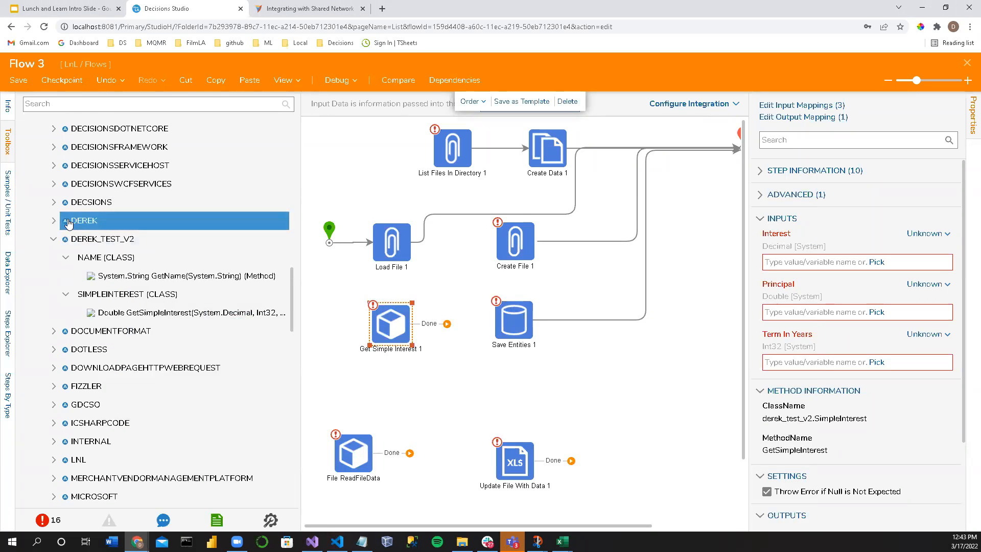
Step: Open documentation.decisions.com in a new browser tab and search the documentation for SDK
click(383, 9)
text(doc)
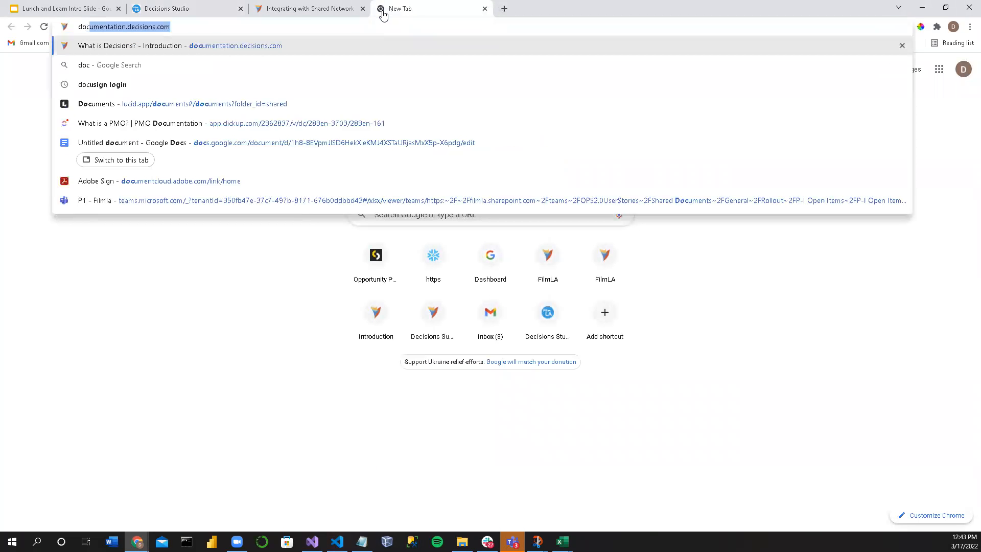
key(Return)
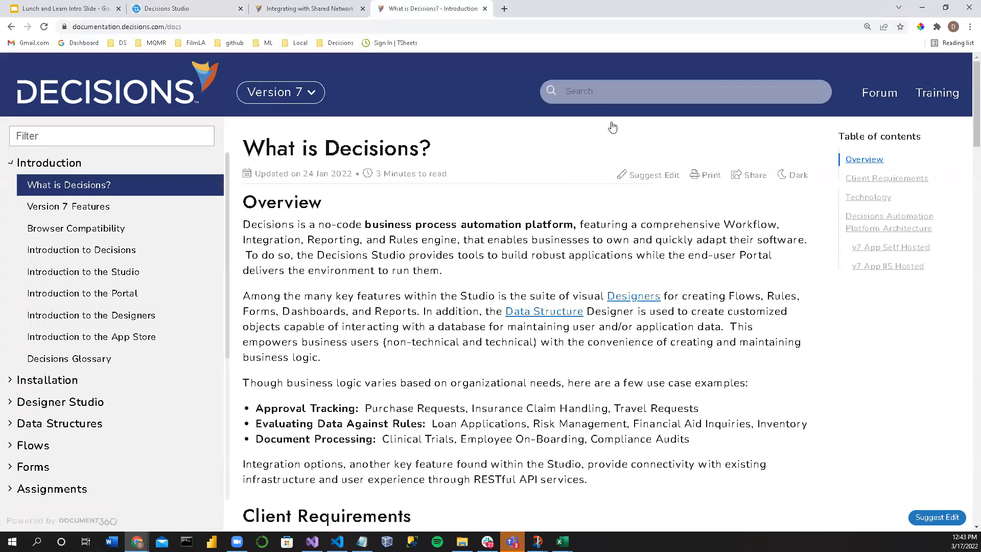
click(598, 92)
text(SDK)
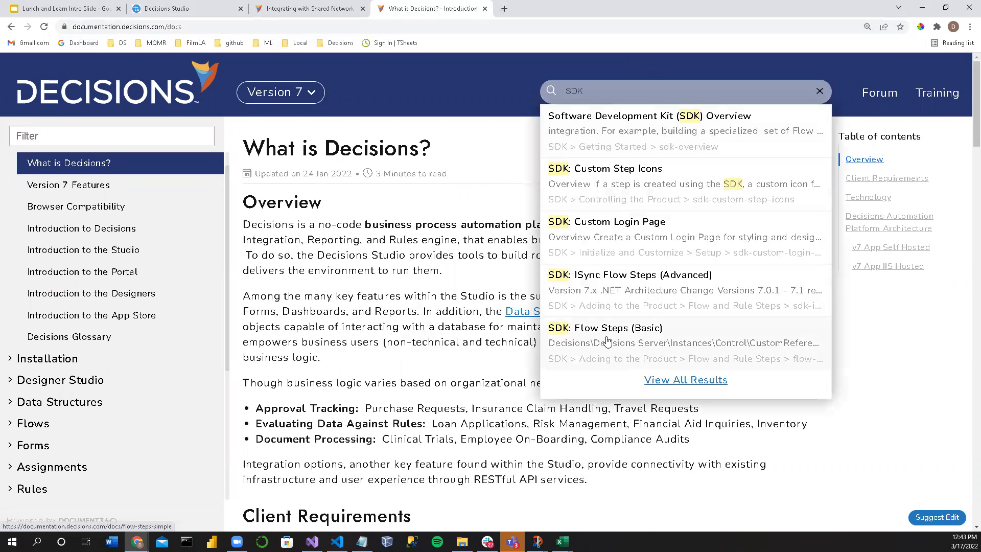
Step: Show all documentation search results for SDK and open the SDK: Flow Steps (Basic) article
click(688, 382)
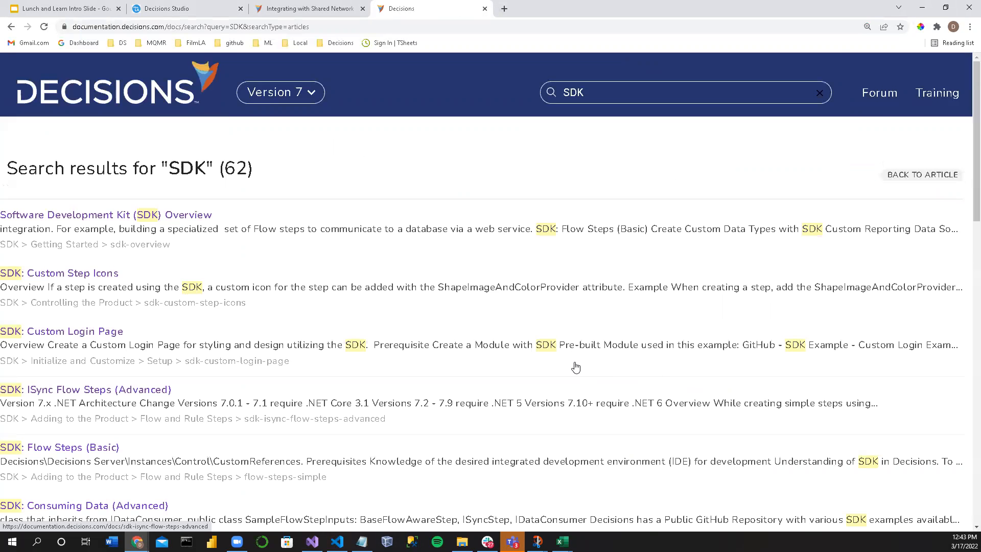
scroll(217, 333, down, 2)
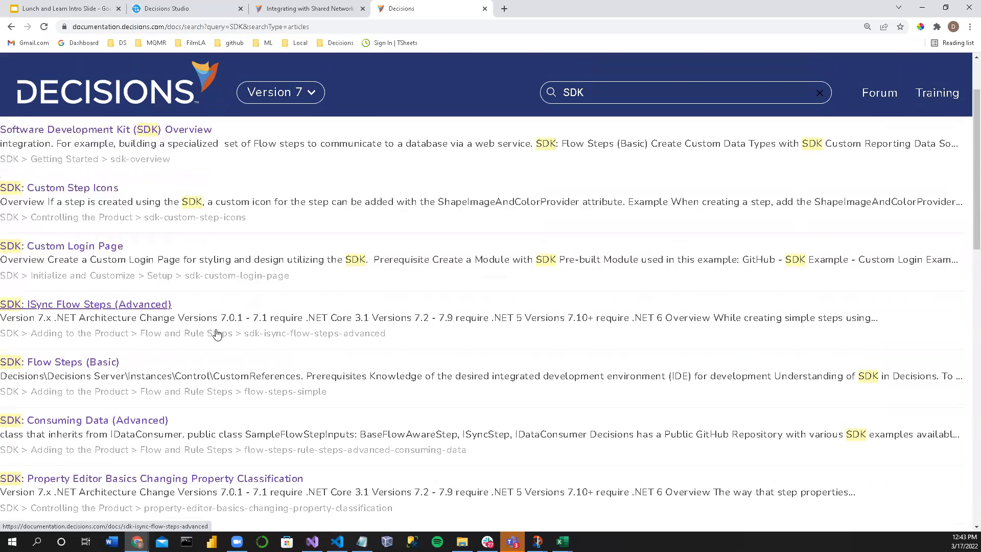
scroll(193, 327, down, 2)
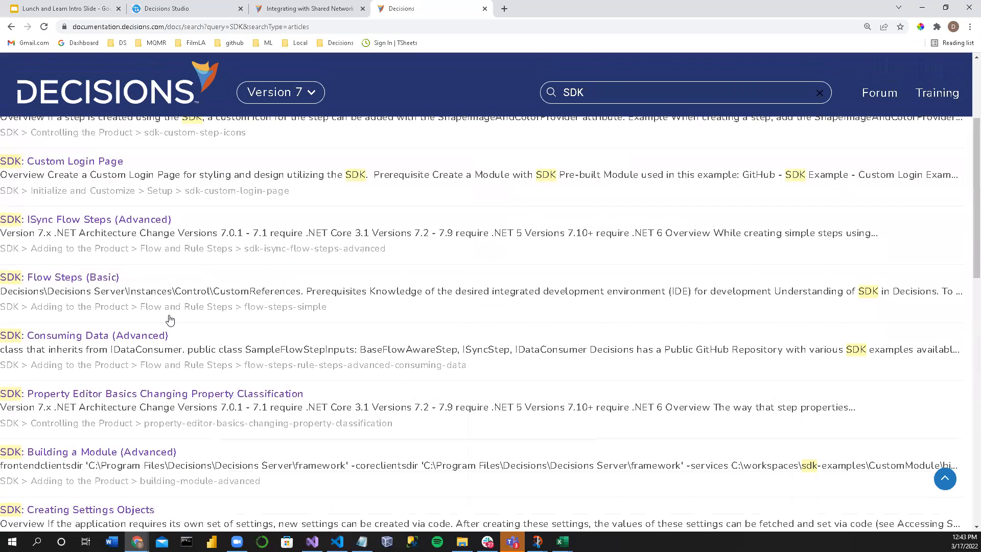
scroll(171, 320, down, 2)
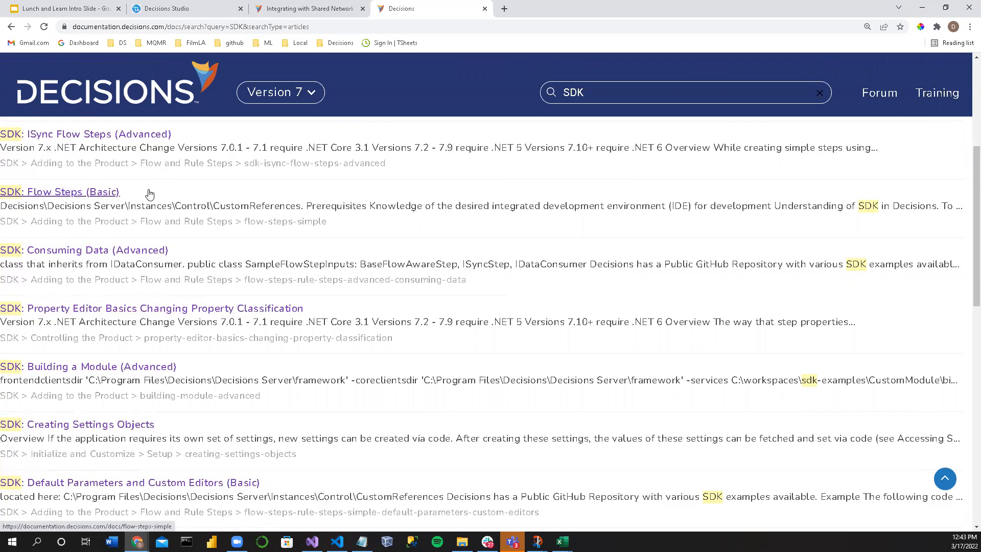
scroll(386, 347, down, 6)
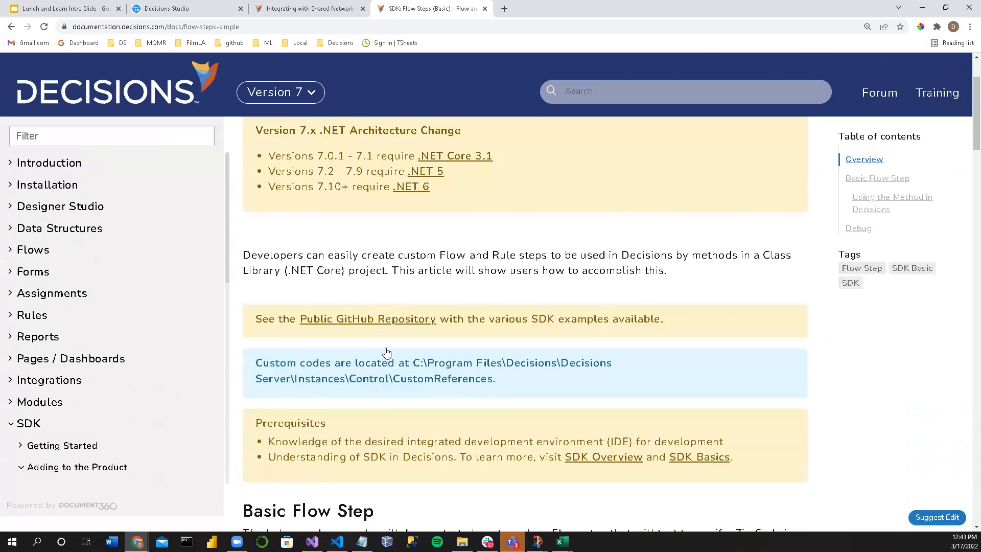
Step: Read through the article's zip code example, its code snippet explanations, and the sections on using and debugging the method
scroll(386, 347, down, 12)
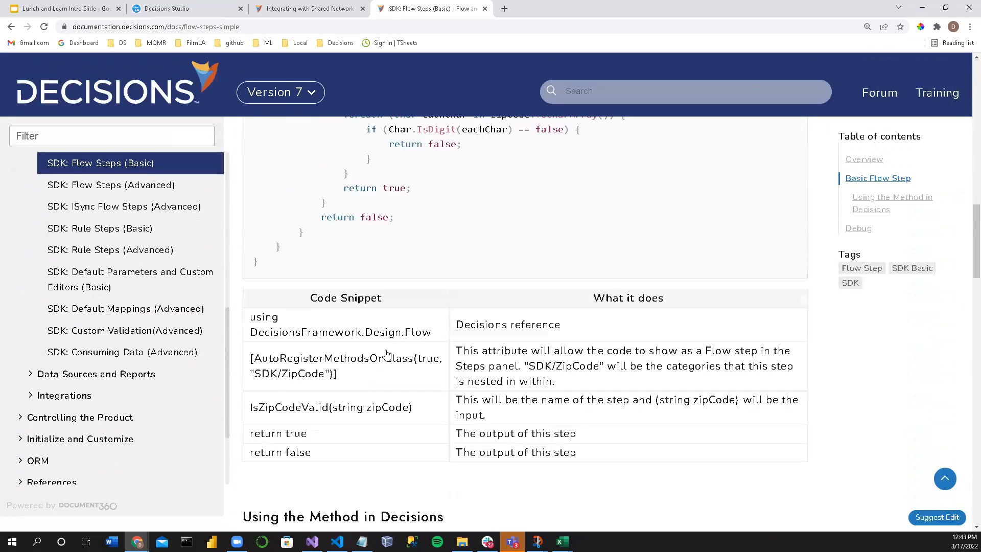
scroll(385, 351, down, 3)
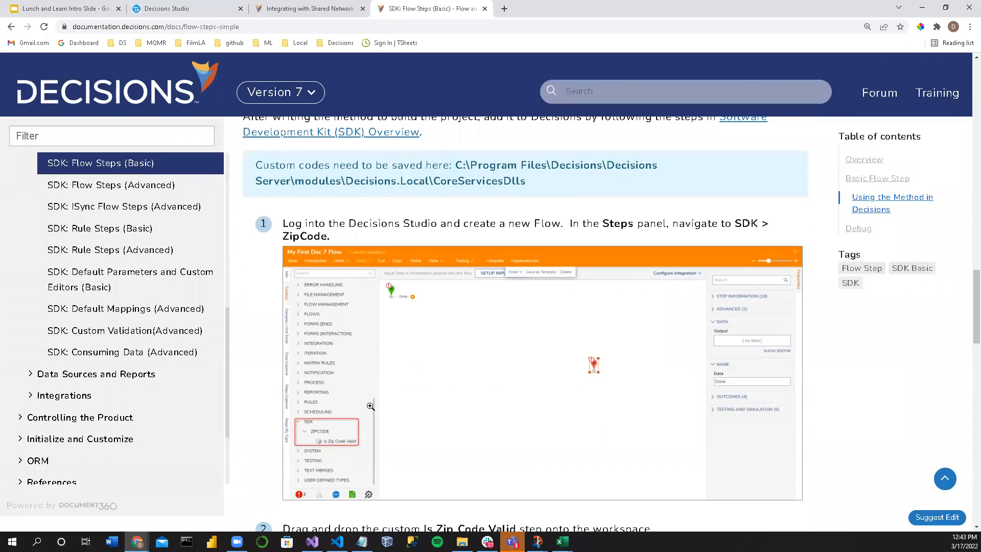
scroll(371, 406, down, 20)
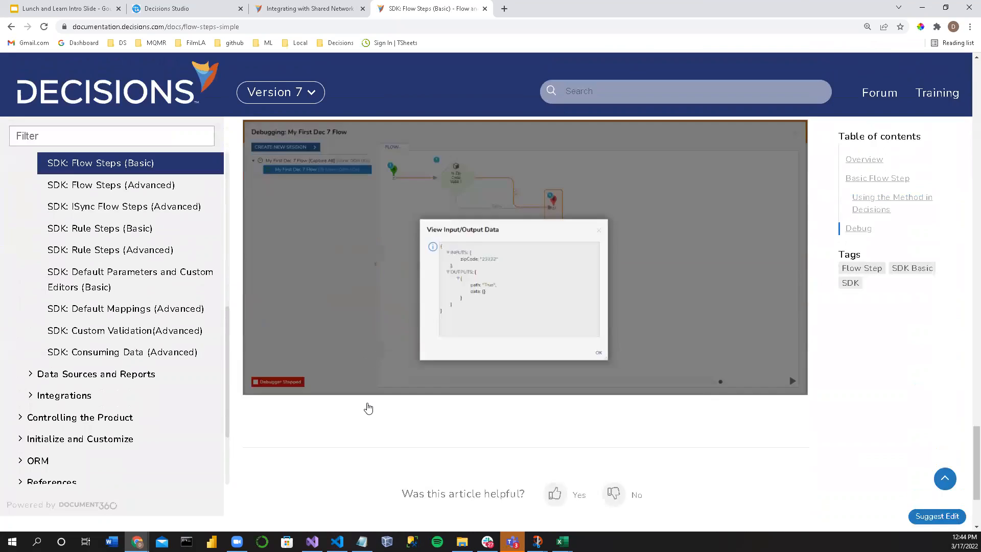
scroll(367, 407, down, 3)
scroll(368, 406, up, 20)
scroll(367, 395, up, 8)
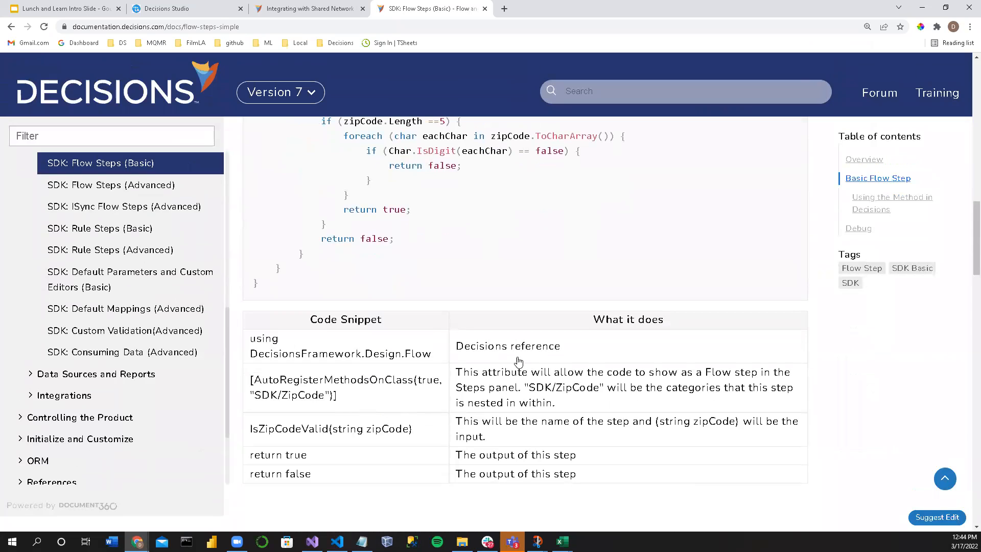
Step: Review the article's overview for the public GitHub repository link, the custom code location and the prerequisites
scroll(611, 419, up, 10)
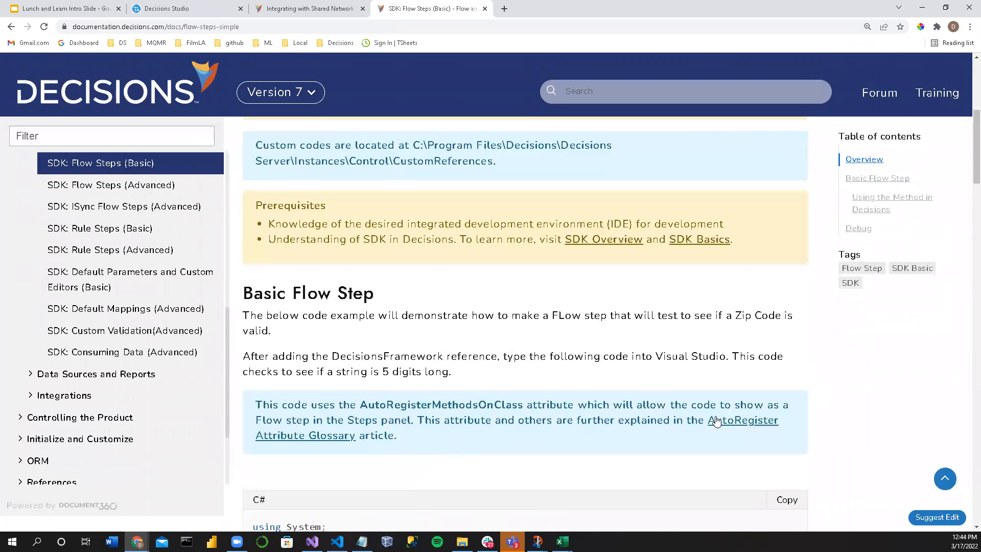
scroll(473, 392, up, 5)
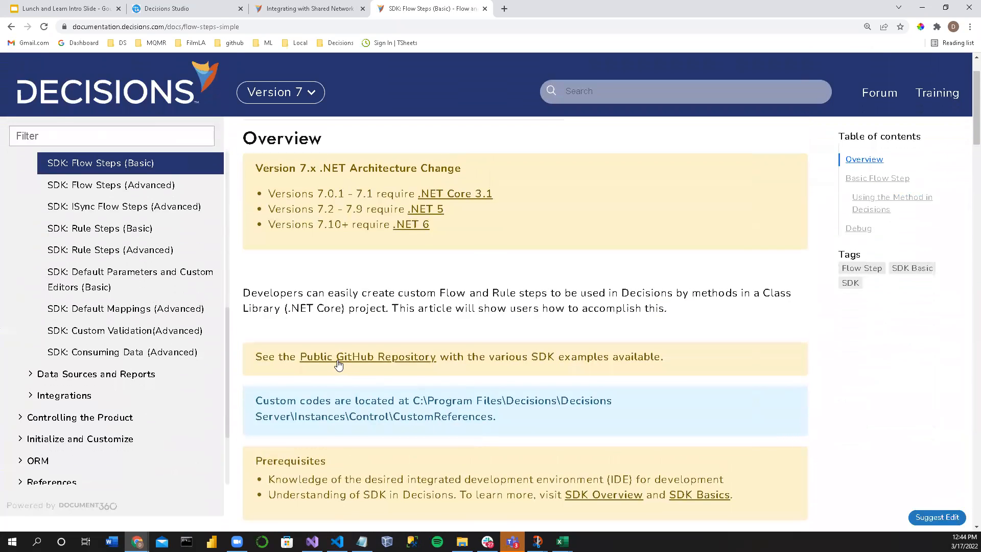
scroll(335, 360, up, 2)
scroll(340, 376, down, 3)
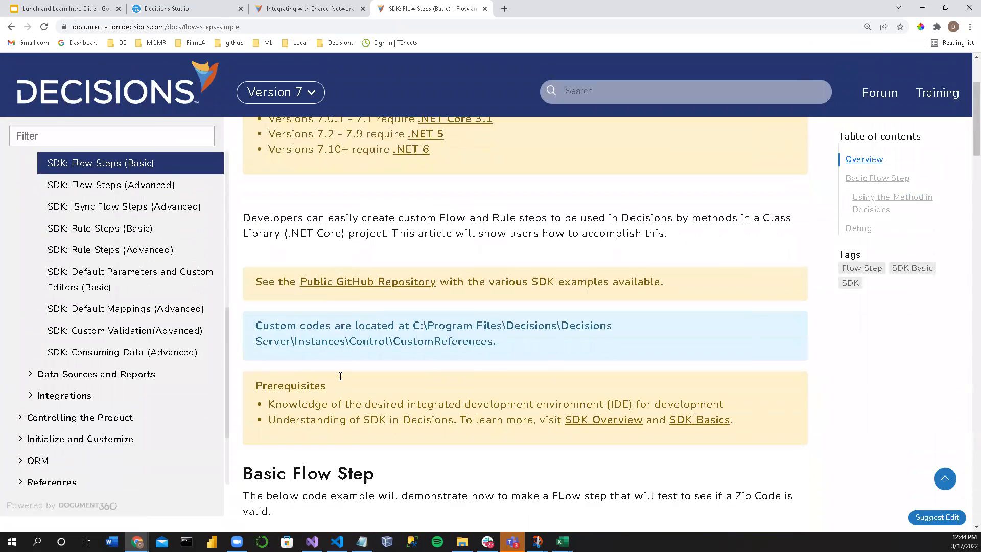
scroll(341, 376, down, 2)
scroll(123, 214, up, 4)
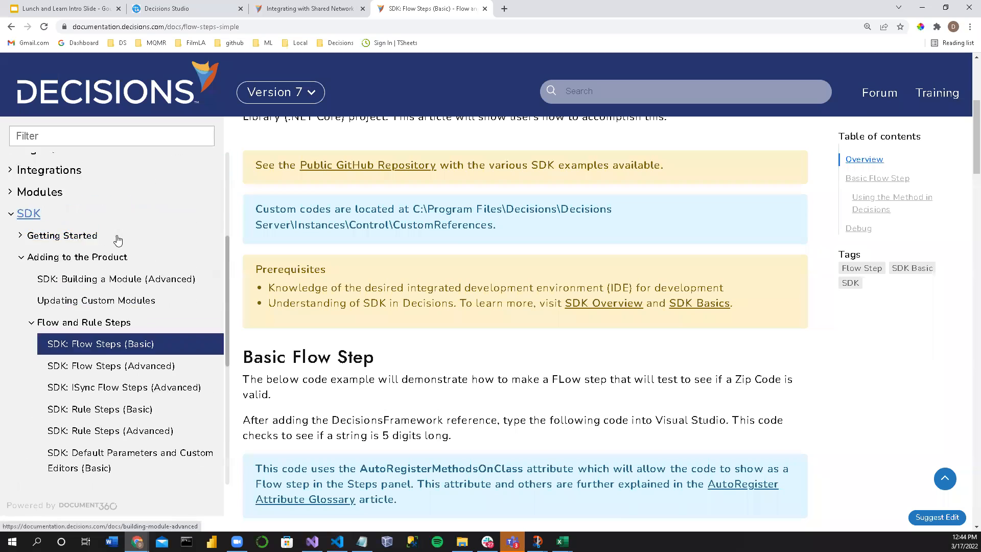
Step: Open the SDK: Building a Module (Advanced) article and read its Creating a Custom Module section
scroll(117, 240, up, 3)
click(82, 368)
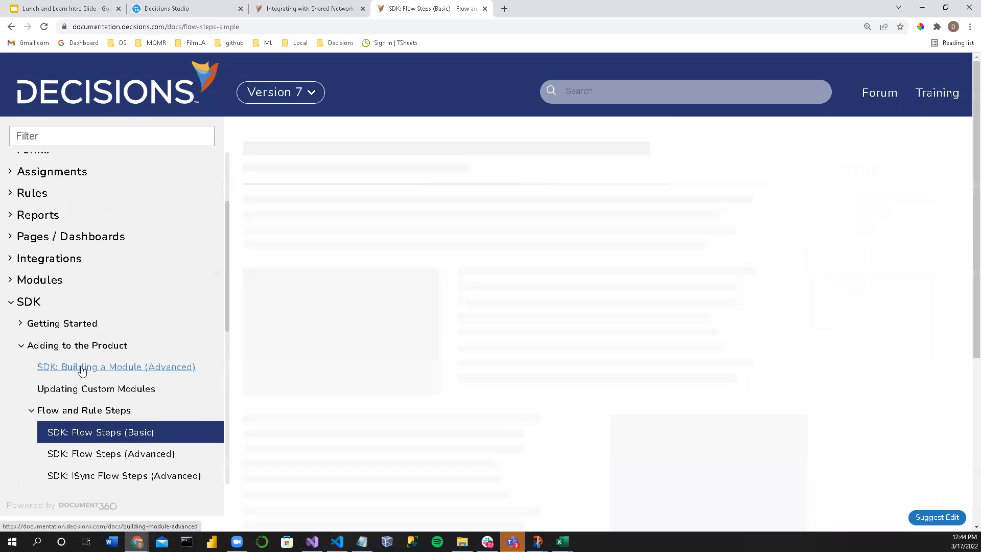
scroll(401, 292, down, 3)
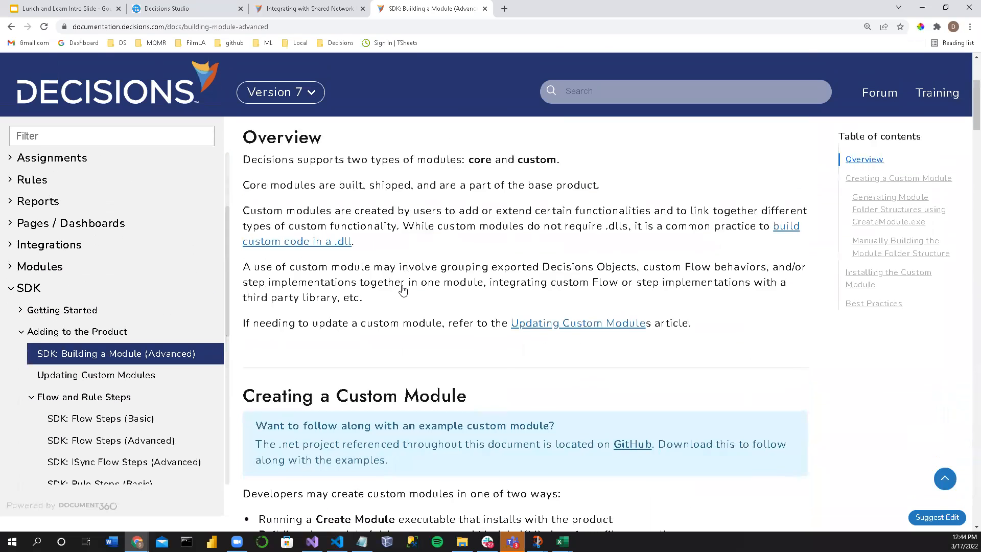
scroll(402, 290, down, 3)
drag(282, 236, 485, 262)
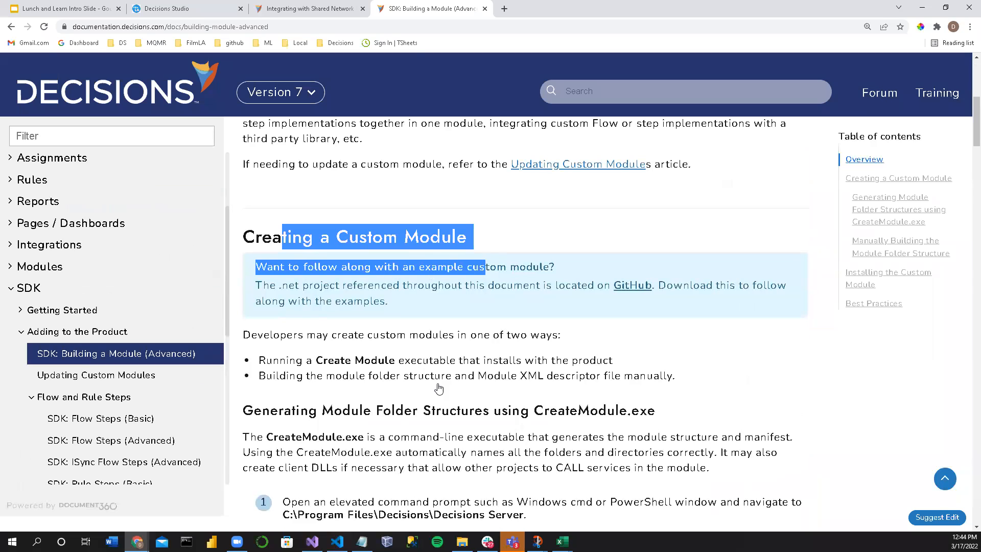
click(398, 328)
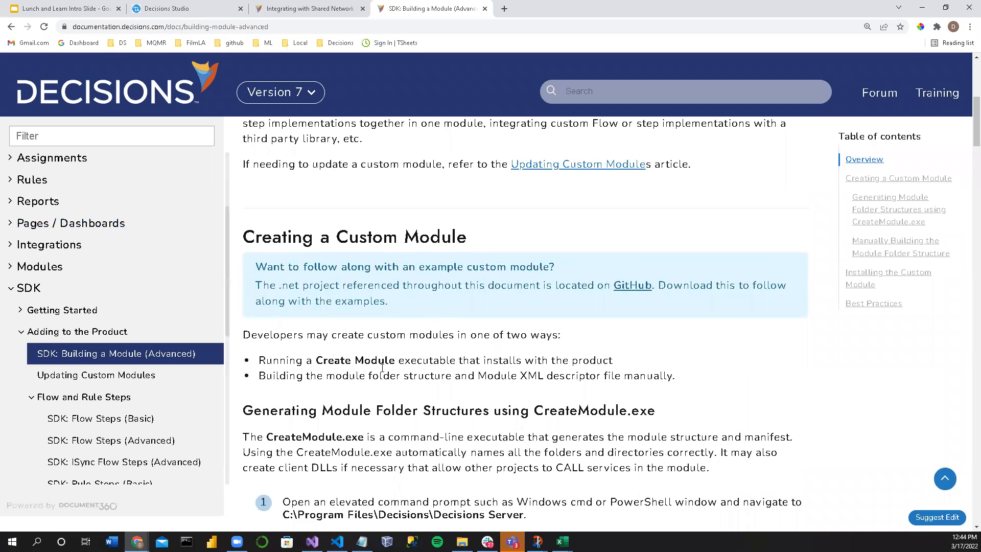
Step: Examine how to generate a module with CreateModule.exe or build its folder structure manually, including the Module.xml example
scroll(382, 367, down, 5)
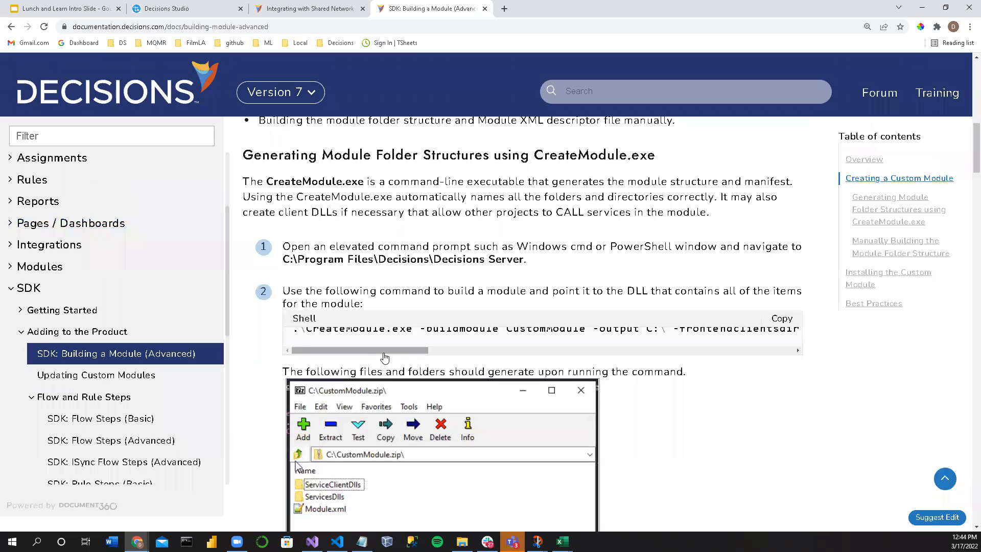
scroll(402, 353, down, 3)
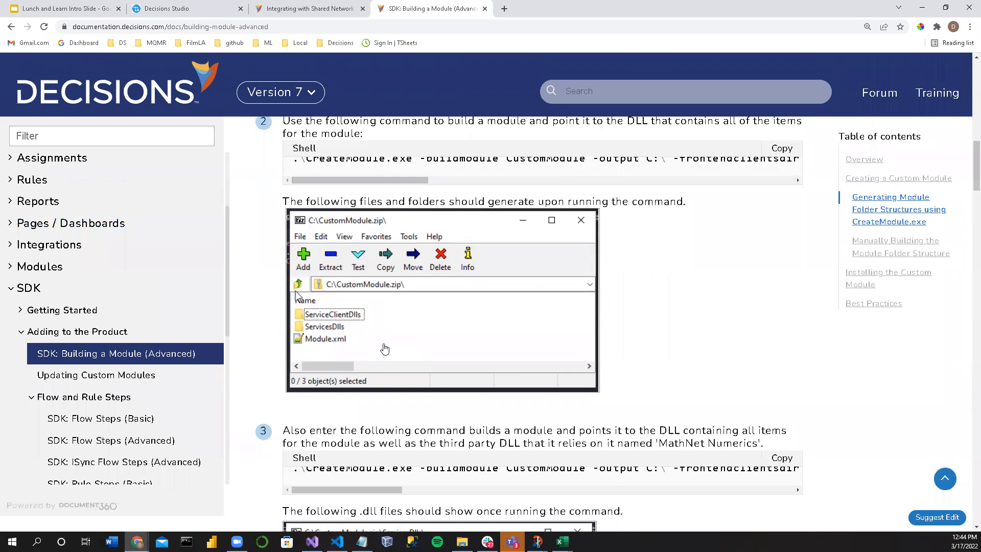
scroll(384, 348, down, 14)
scroll(380, 342, down, 13)
scroll(380, 348, down, 20)
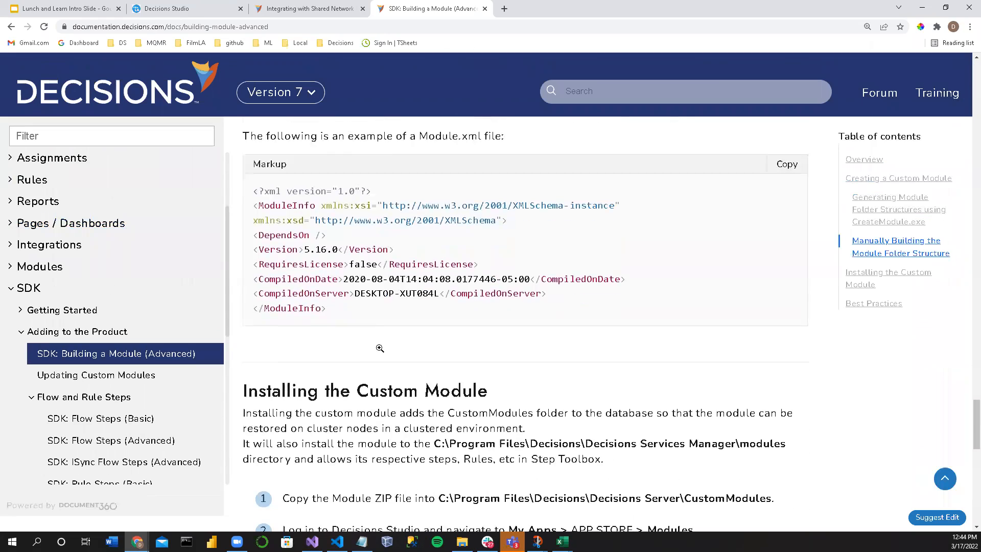
Step: Examine the instructions for installing the custom module and the best practices for creating one
scroll(380, 348, down, 14)
scroll(380, 349, up, 5)
scroll(381, 353, down, 7)
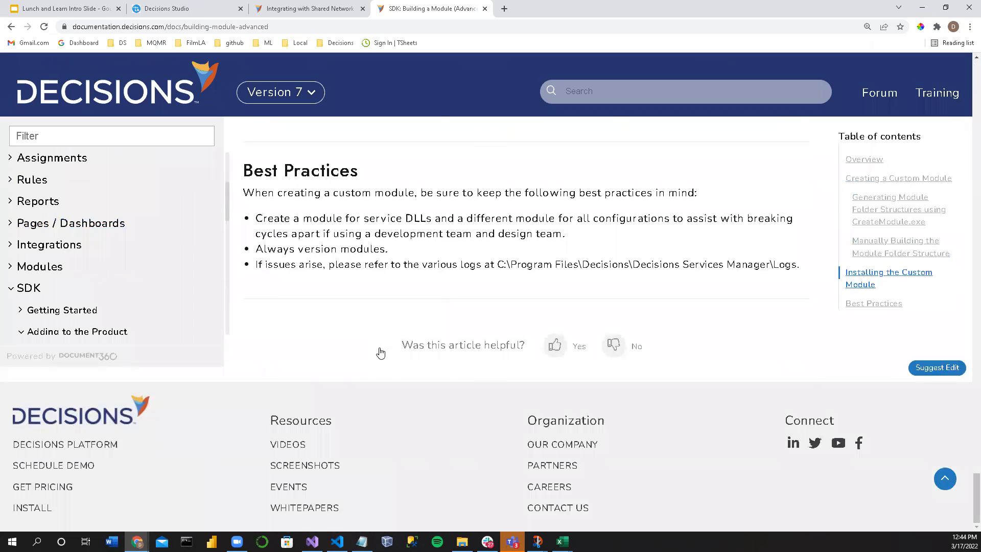
scroll(381, 352, up, 5)
scroll(184, 323, down, 6)
scroll(129, 263, up, 5)
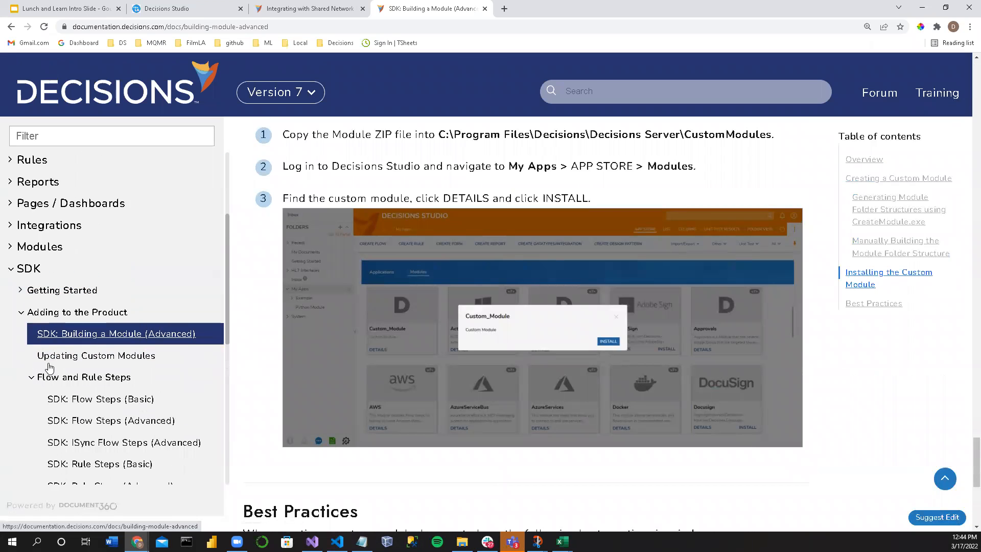
Step: Collapse the Flow and Rule Steps category and look over the other SDK documentation categories
scroll(50, 367, up, 1)
click(59, 399)
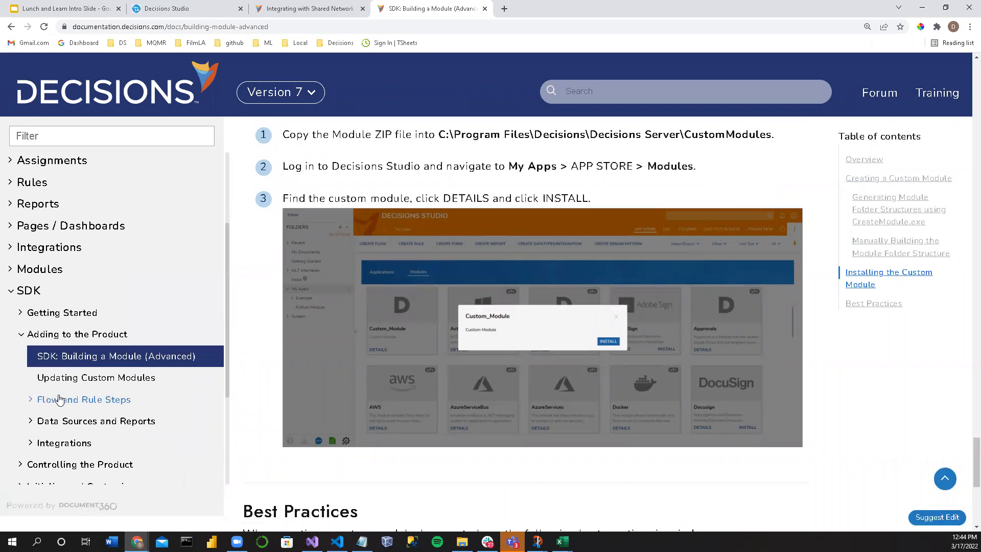
scroll(58, 396, down, 3)
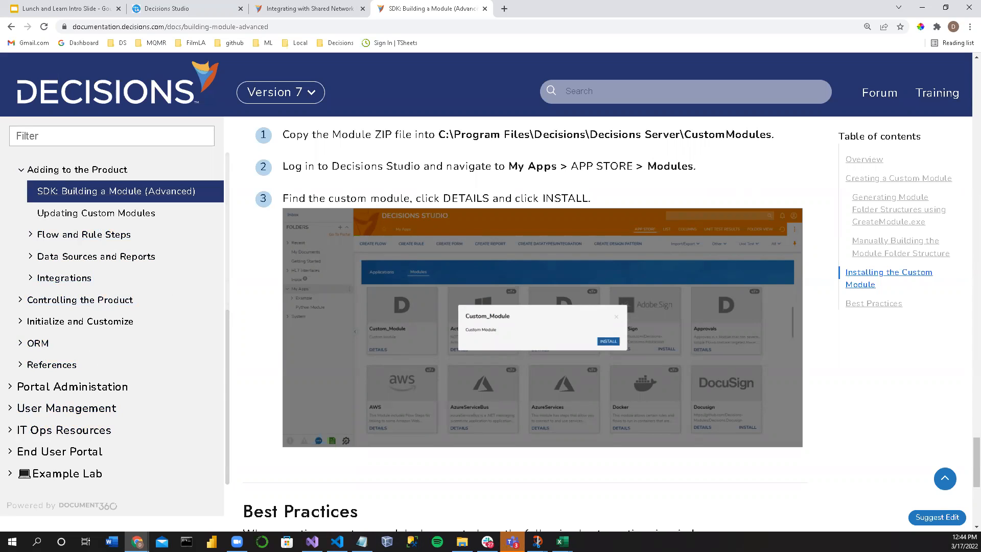
key(alt+Tab)
key(alt+Tab)
key(alt+Tab)
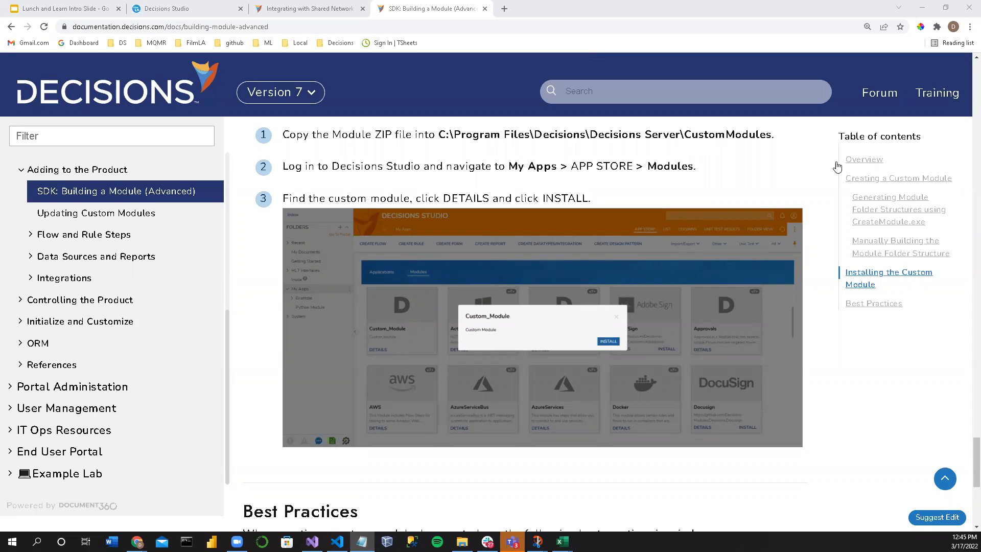
Step: Switch the documentation to Release Notes, expand Version 7 and open the Version 7.10.x Release Notes
scroll(104, 210, up, 1)
scroll(104, 210, up, 6)
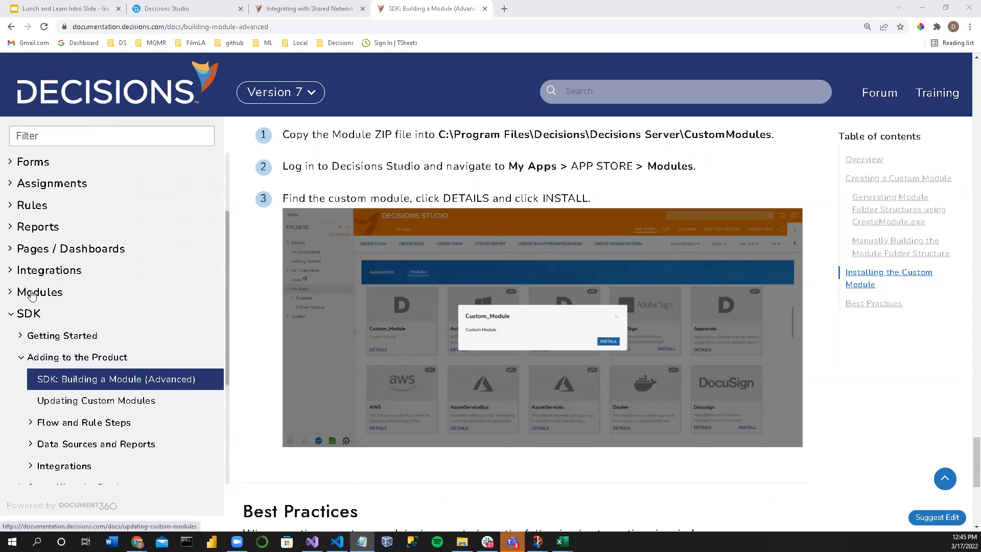
click(311, 100)
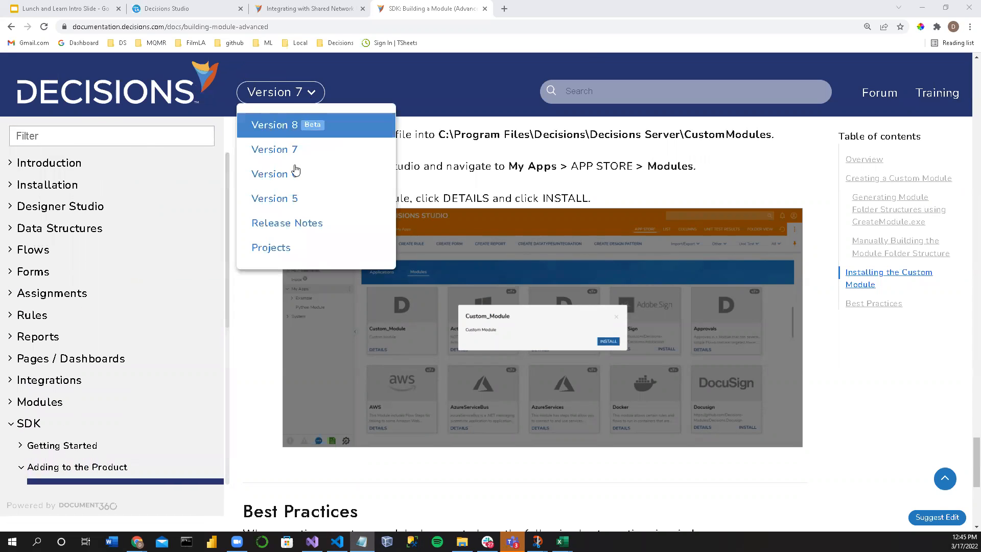
click(282, 225)
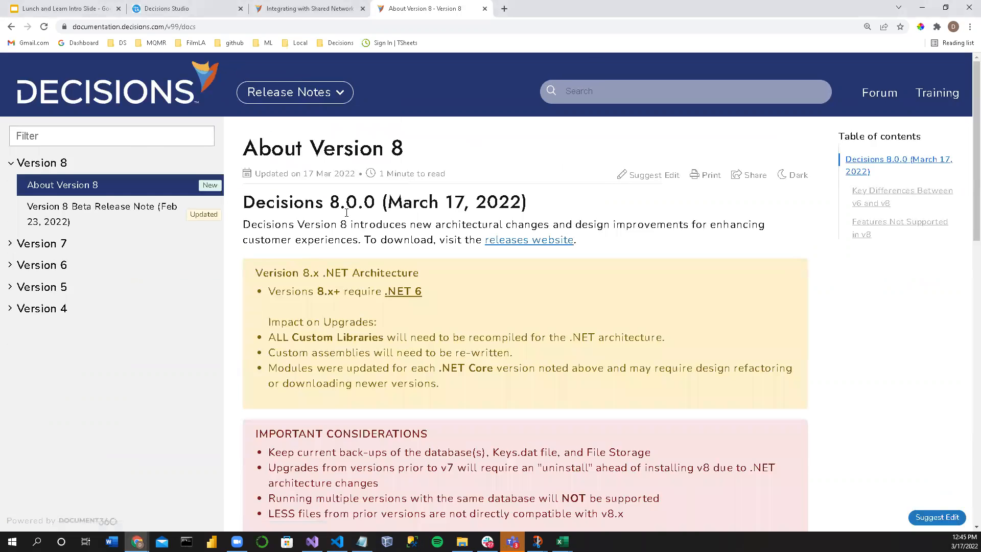
click(7, 244)
click(75, 276)
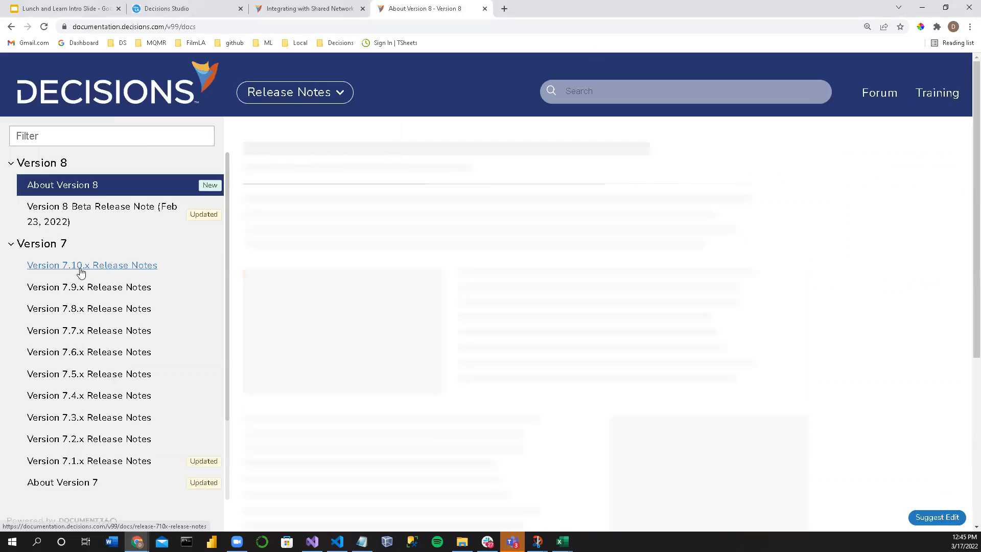
Step: Look through the 7.10 enhancements, performance fixes and module fixes in the release notes
scroll(346, 314, down, 10)
scroll(346, 314, down, 20)
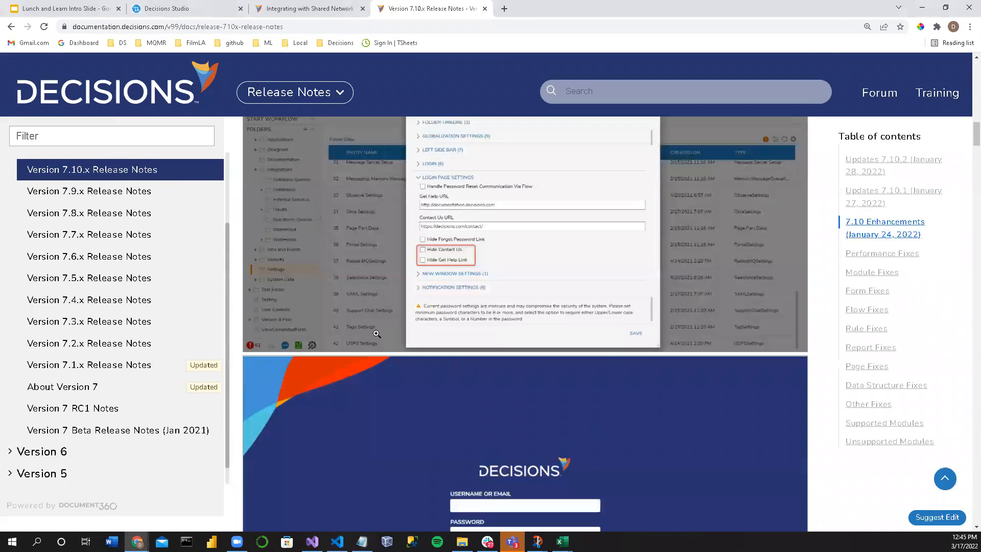
scroll(394, 354, down, 15)
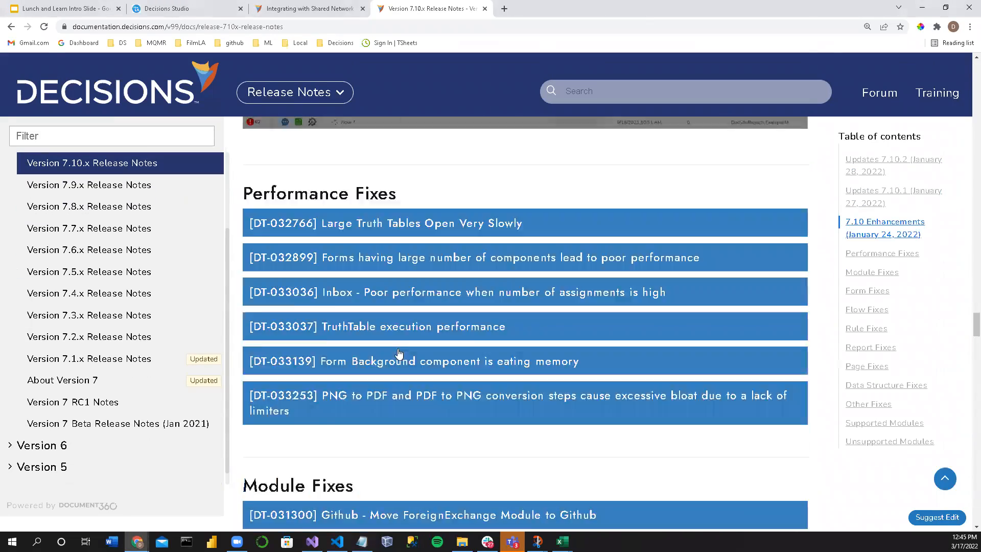
scroll(274, 295, up, 5)
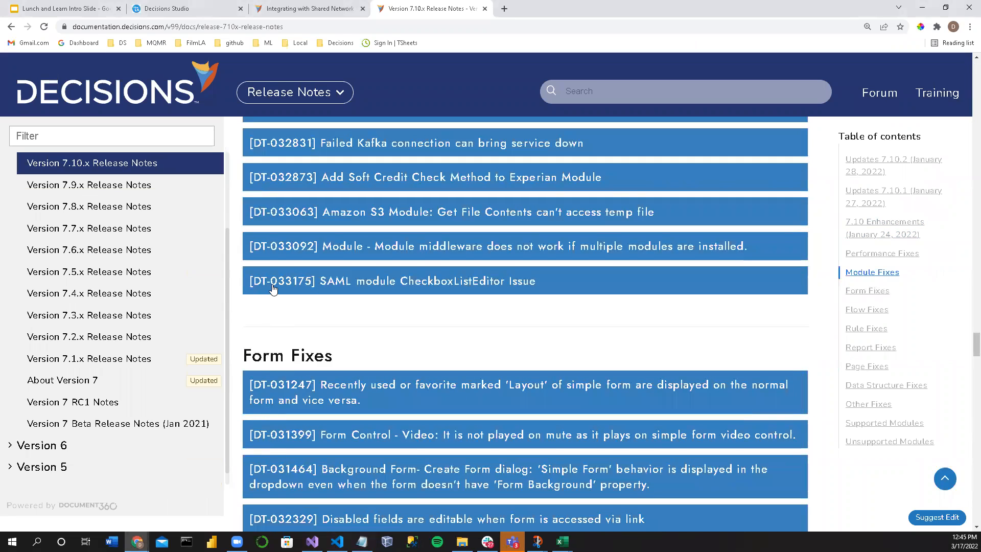
scroll(281, 294, up, 2)
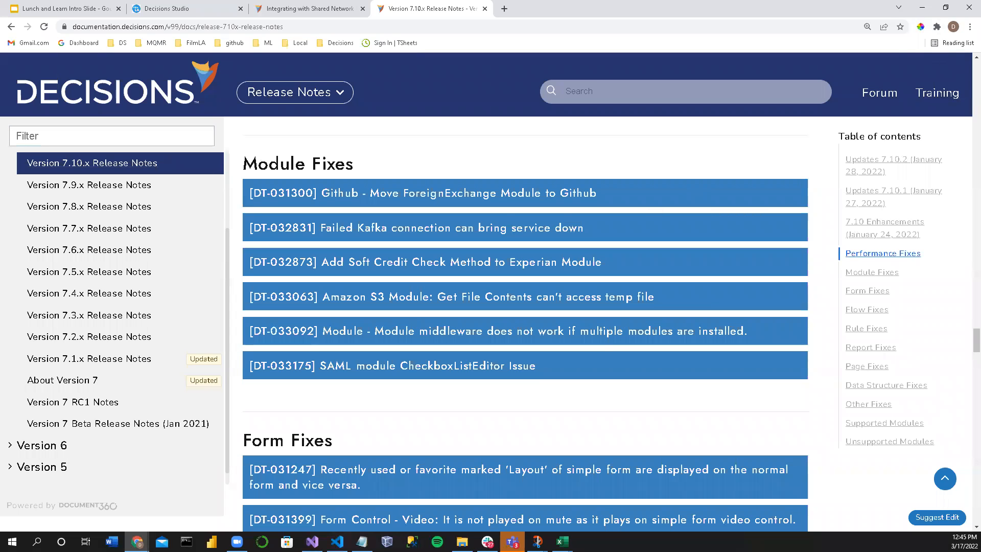
click(922, 8)
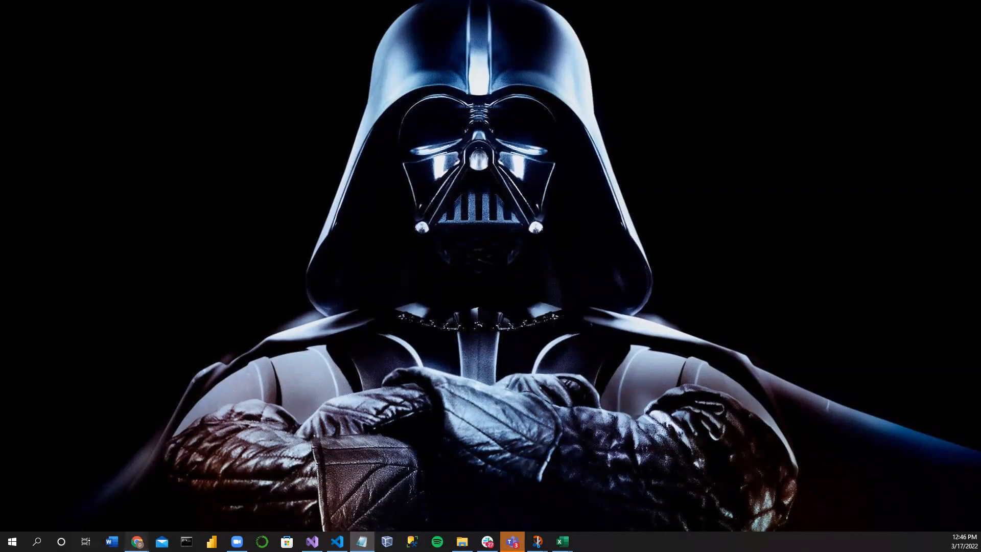
mouse_move(137, 542)
click(152, 487)
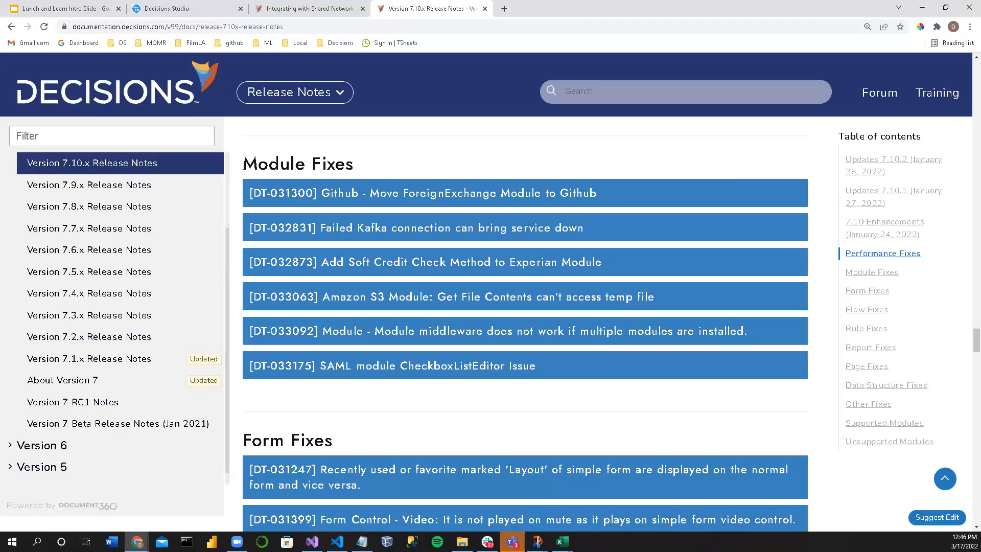
Step: Return to Flow 3 in Decisions Studio and look through the services under the toolbox's Internal Services category
click(327, 12)
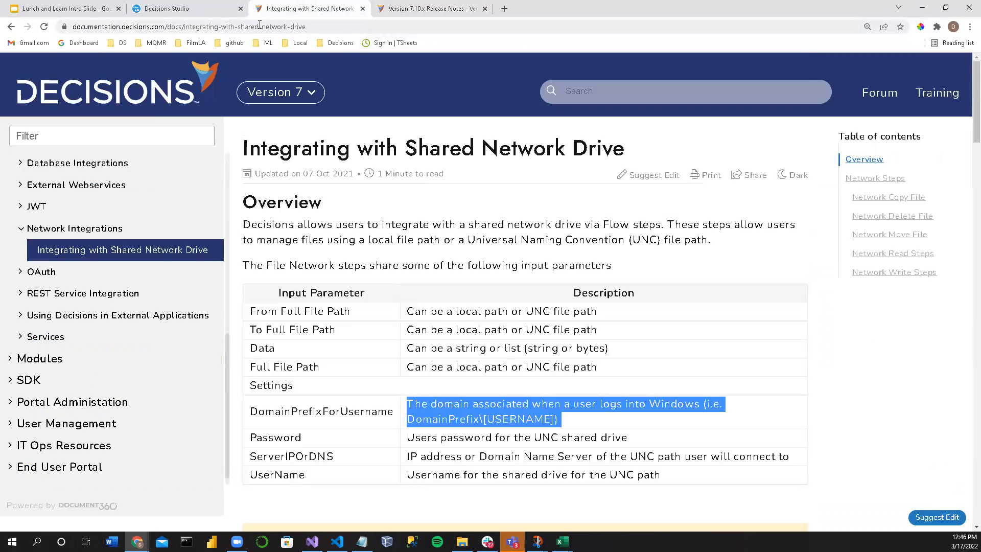
click(173, 7)
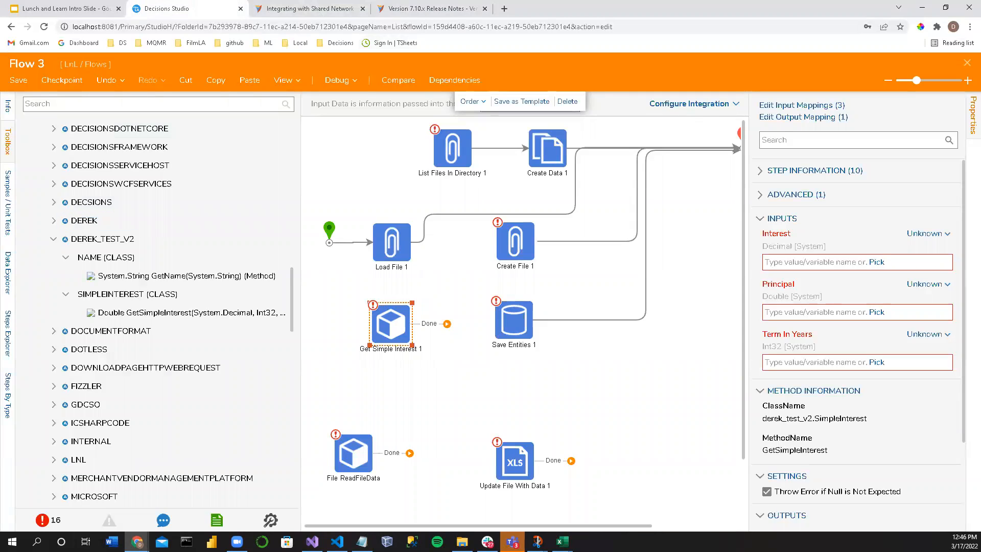
key(alt+Tab)
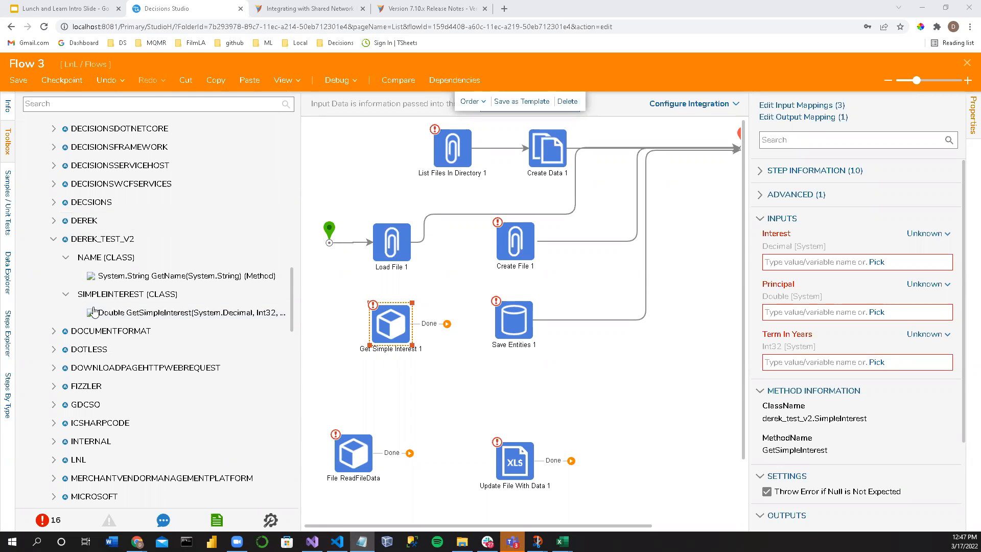
scroll(56, 281, down, 15)
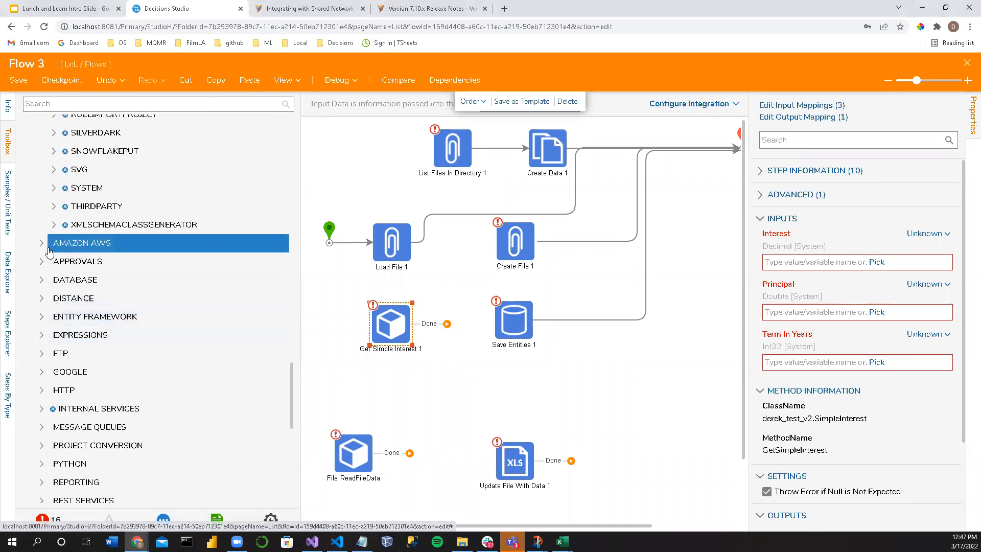
scroll(49, 327, down, 2)
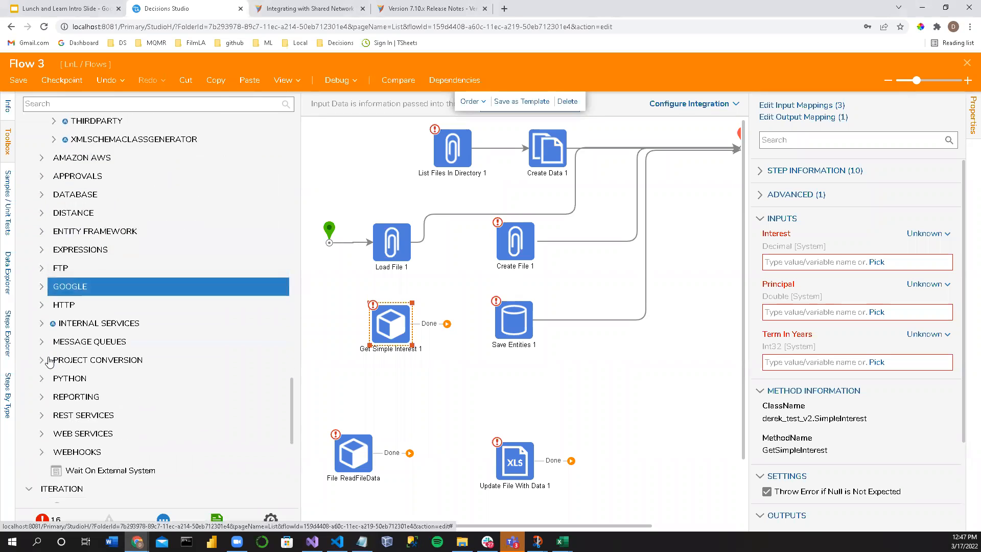
click(45, 324)
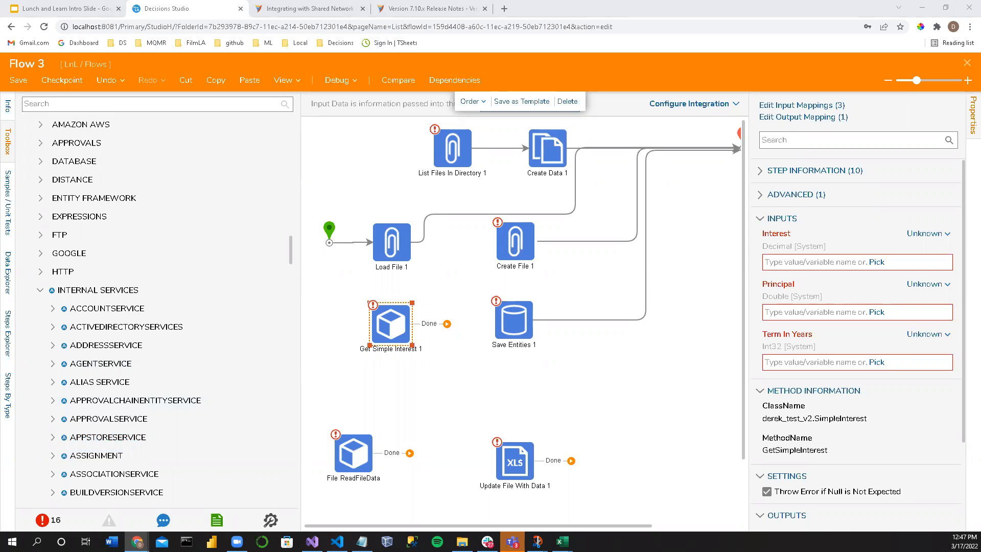
scroll(89, 446, down, 7)
scroll(89, 446, down, 5)
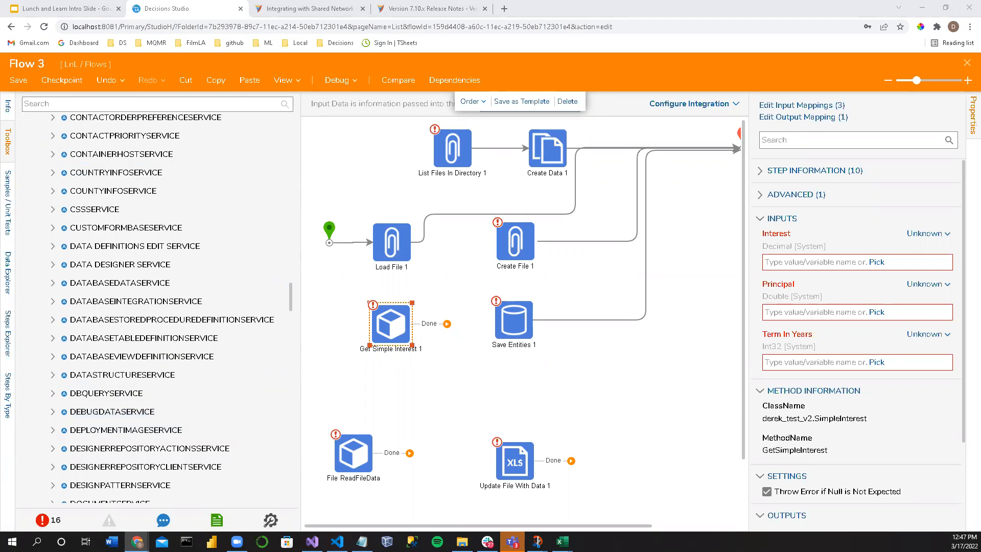
Step: Delete all the steps from Flow 3 and line up its start and end points horizontally
click(465, 306)
drag(361, 135, 613, 483)
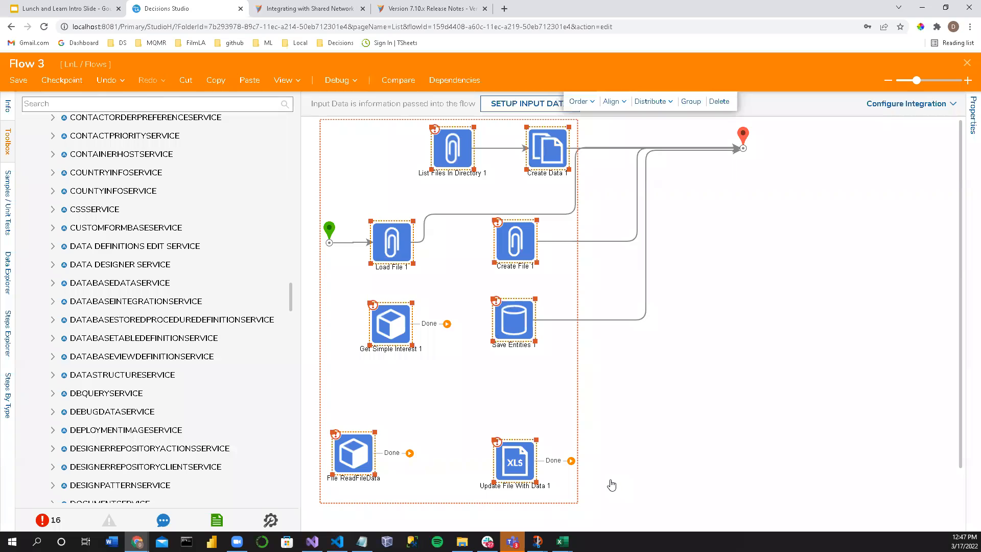
key(Delete)
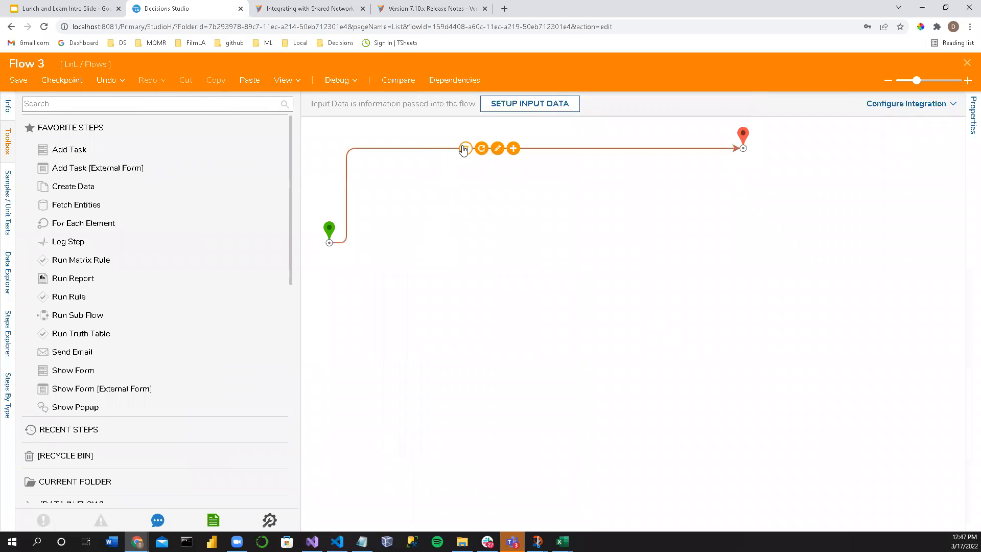
click(464, 149)
drag(327, 225, 699, 144)
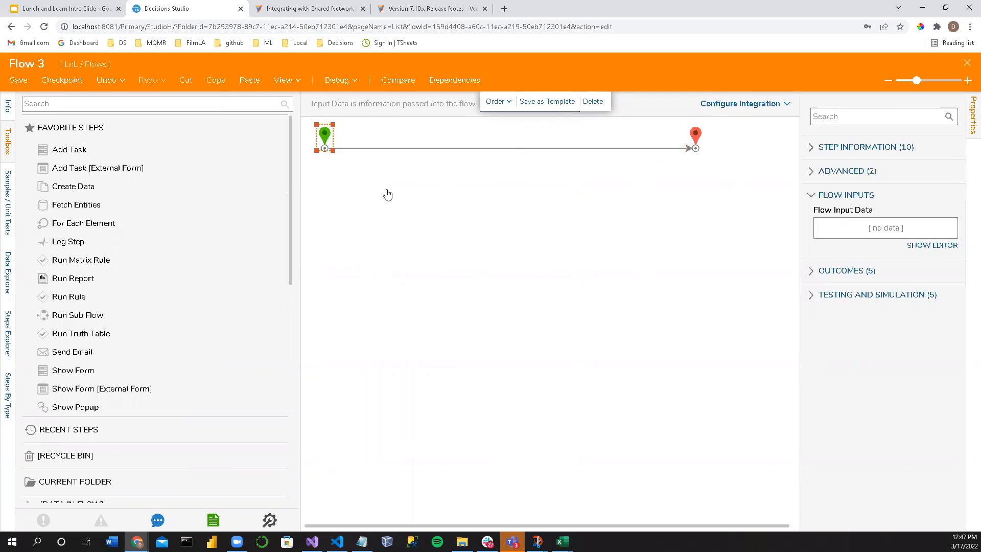
click(430, 233)
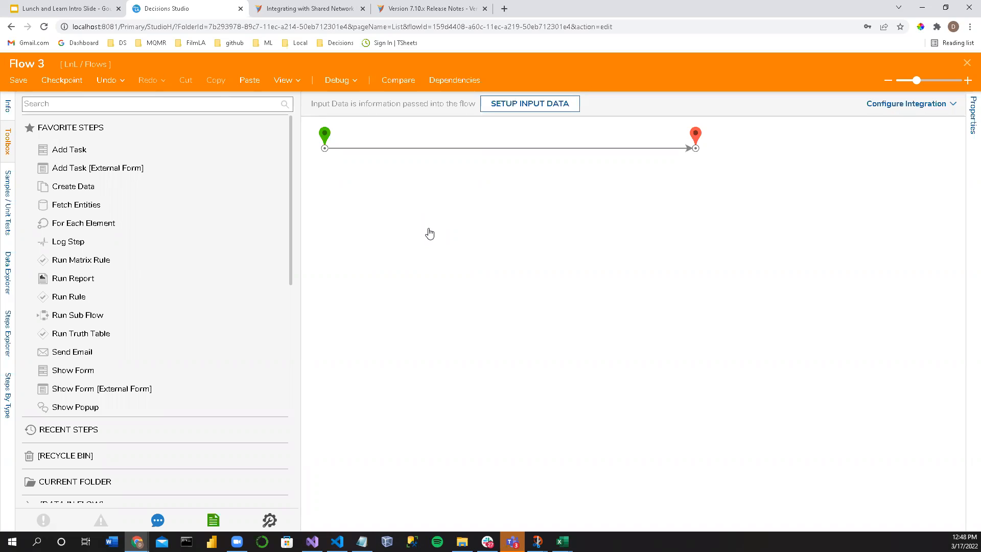
Step: Examine the flow's own properties, including its Integration Type setting, and close Flow 3 without saving the changes
click(970, 132)
drag(800, 254, 761, 250)
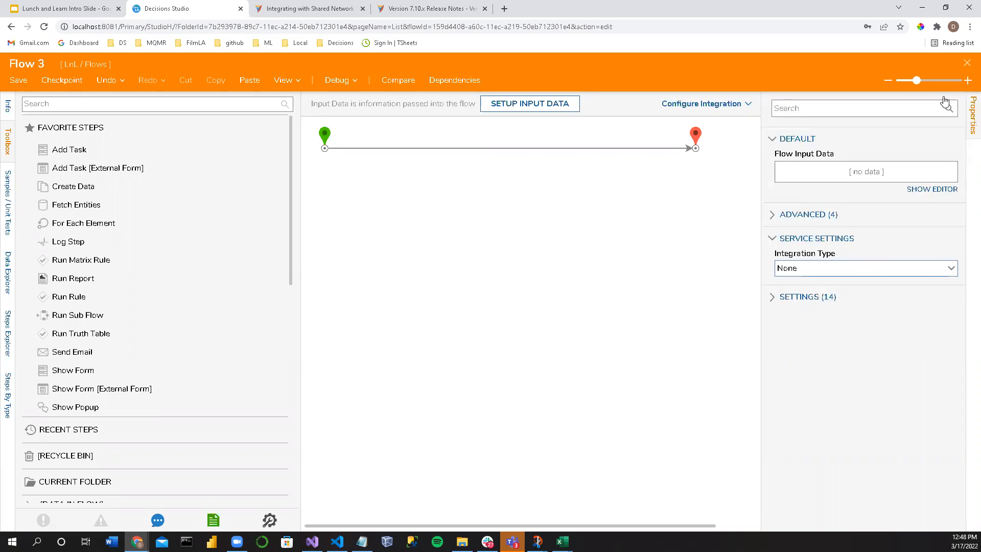
click(967, 65)
click(543, 357)
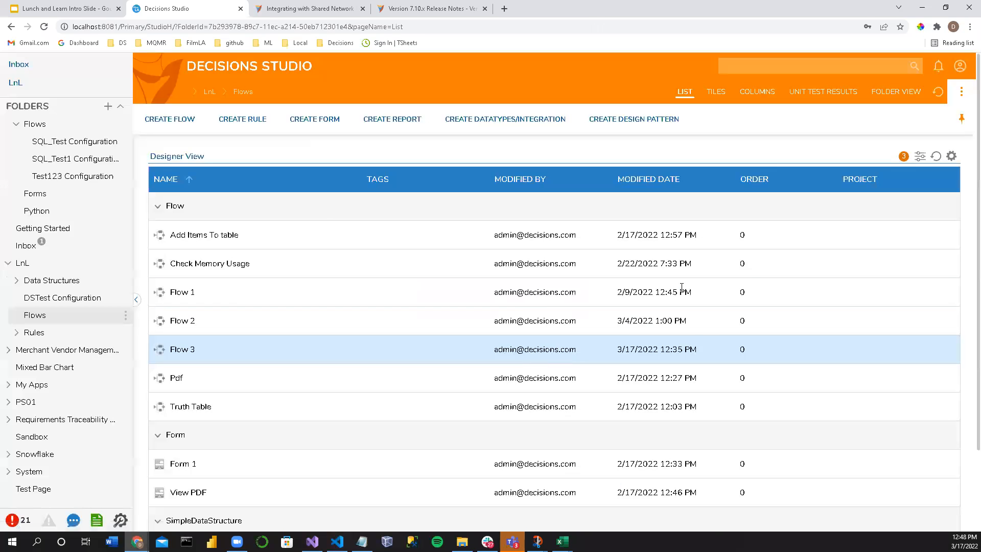
Step: Reopen Flow 3 from the LnL Flows folder
click(229, 264)
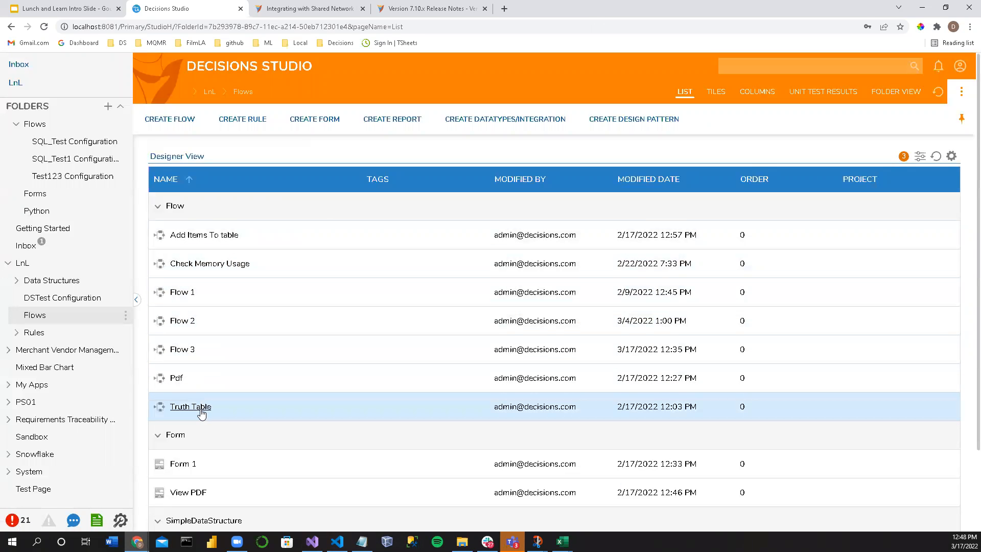
click(182, 352)
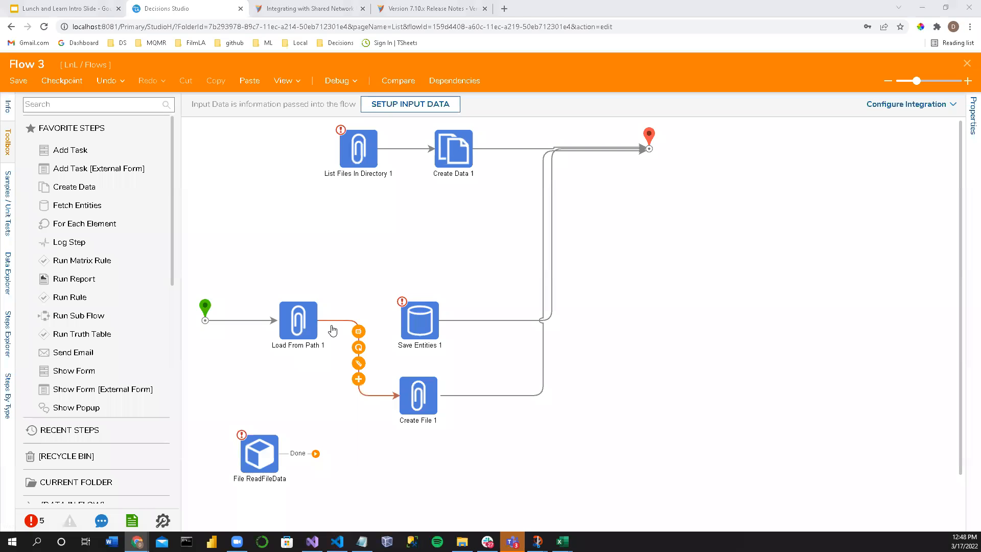
click(75, 105)
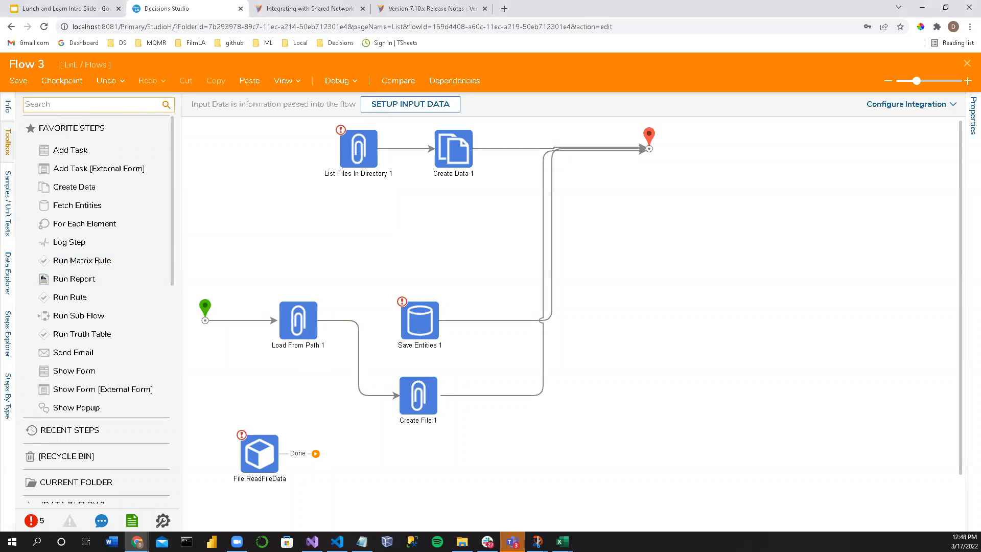
Step: Switch to File Explorer, open the Decisions Server folder and try to open its web config file
click(461, 541)
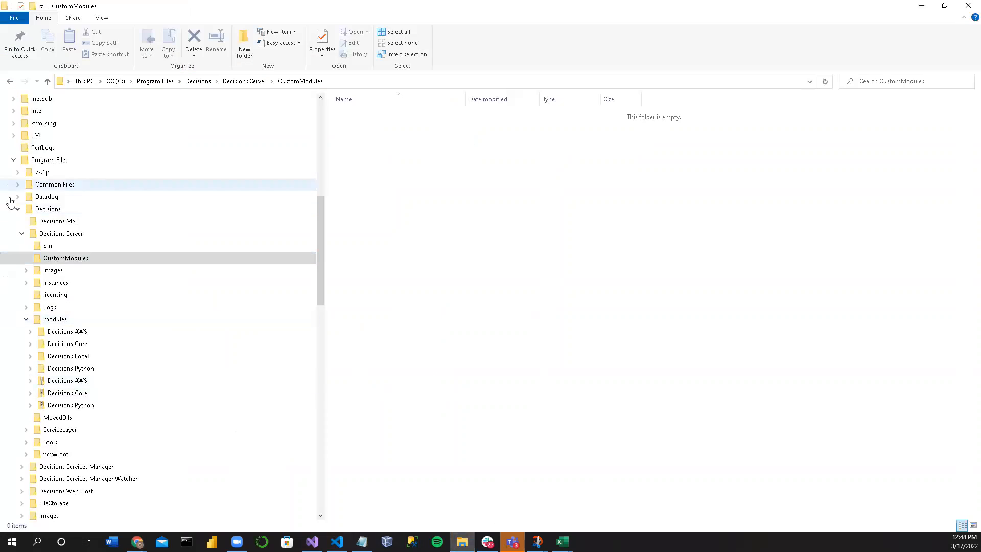
click(62, 237)
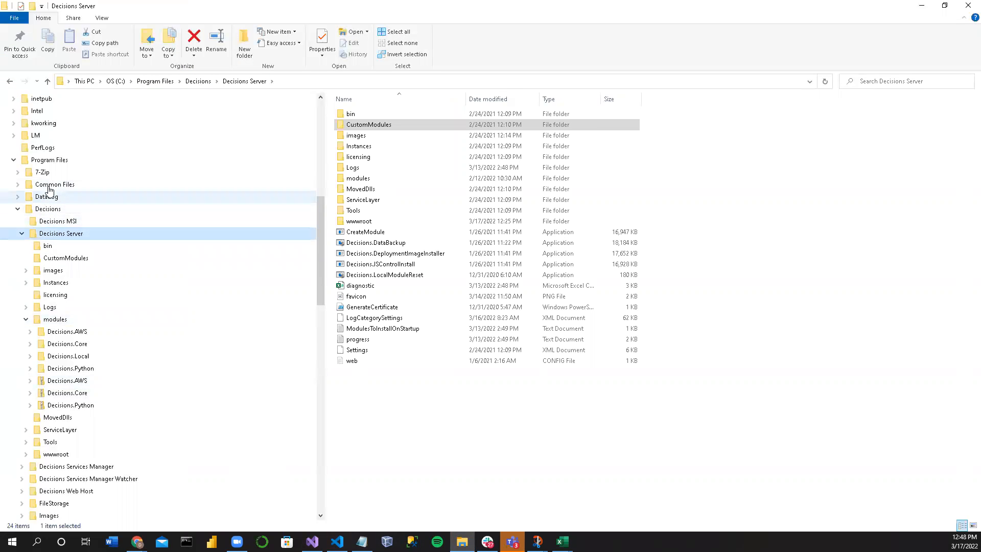
right_click(366, 365)
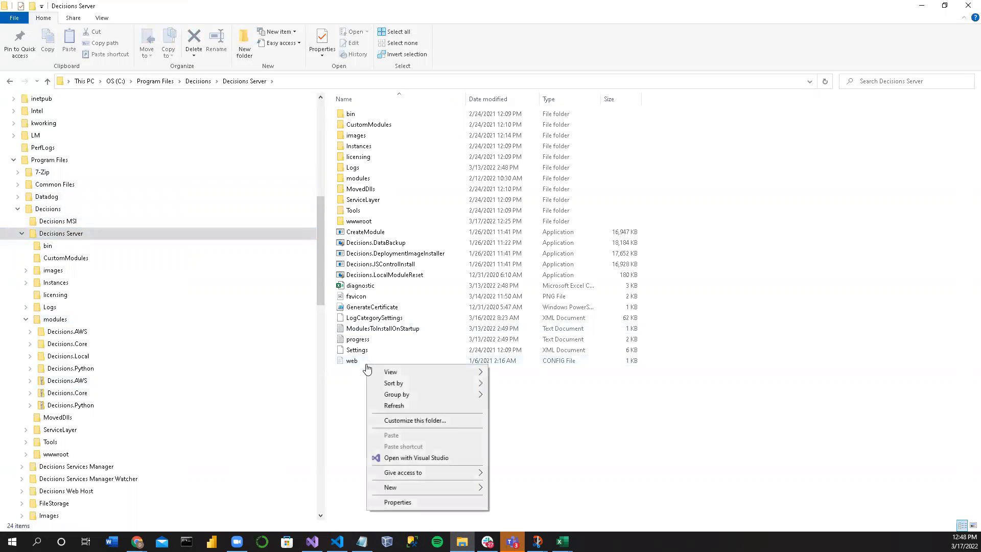
double_click(363, 365)
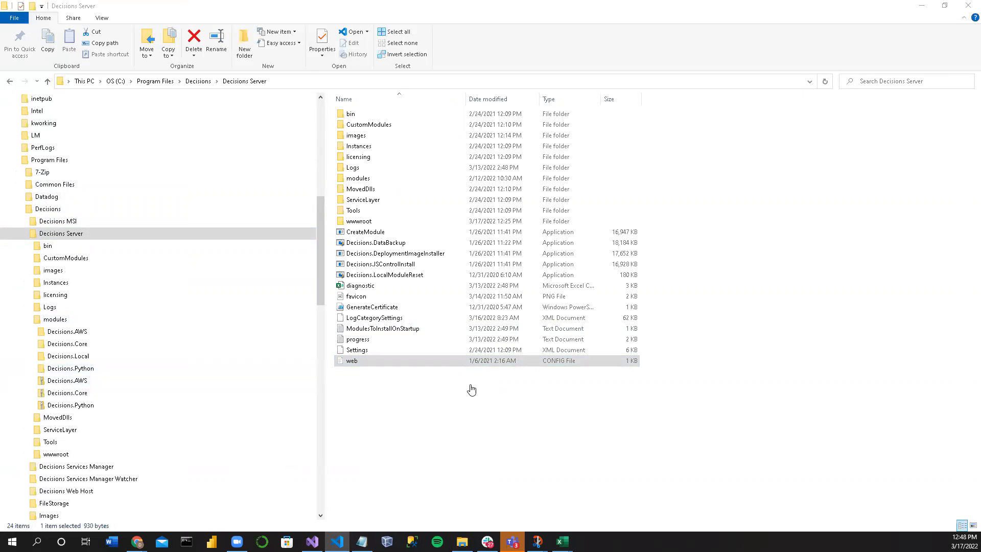
double_click(369, 362)
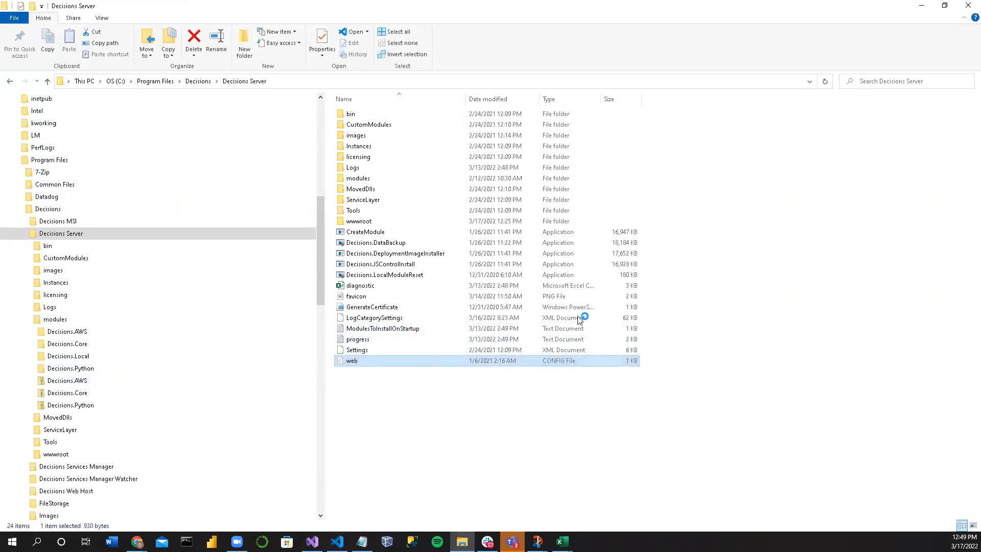
click(374, 366)
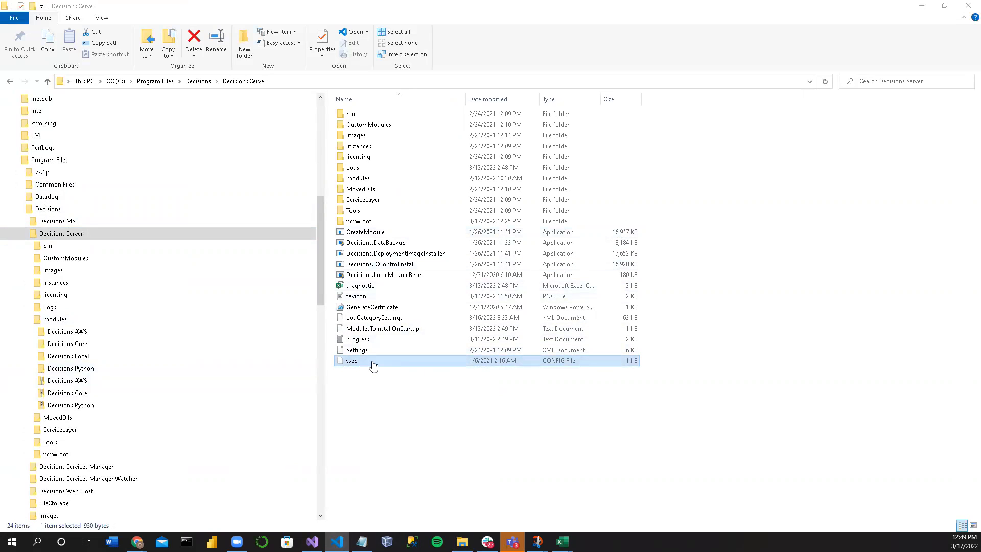
right_click(373, 364)
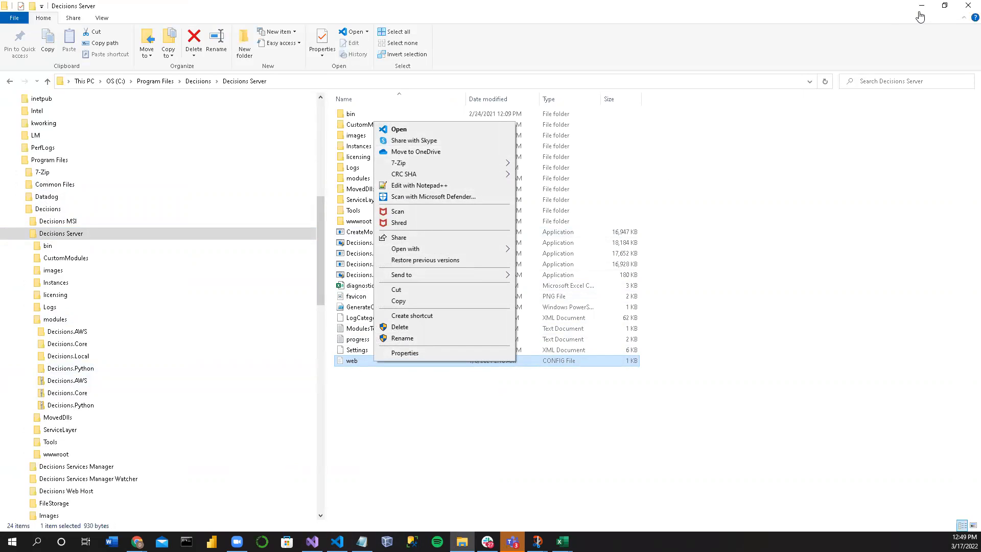
click(566, 367)
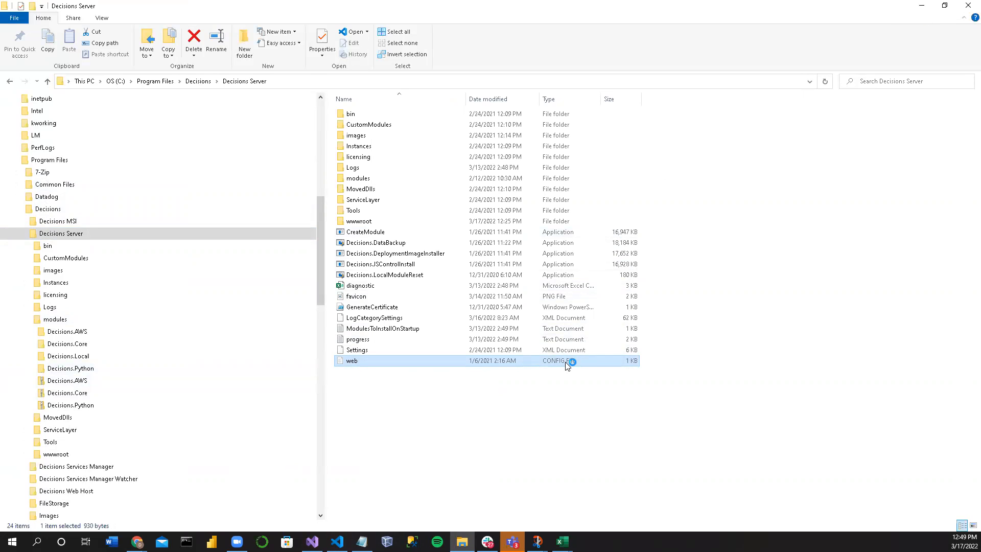
right_click(495, 365)
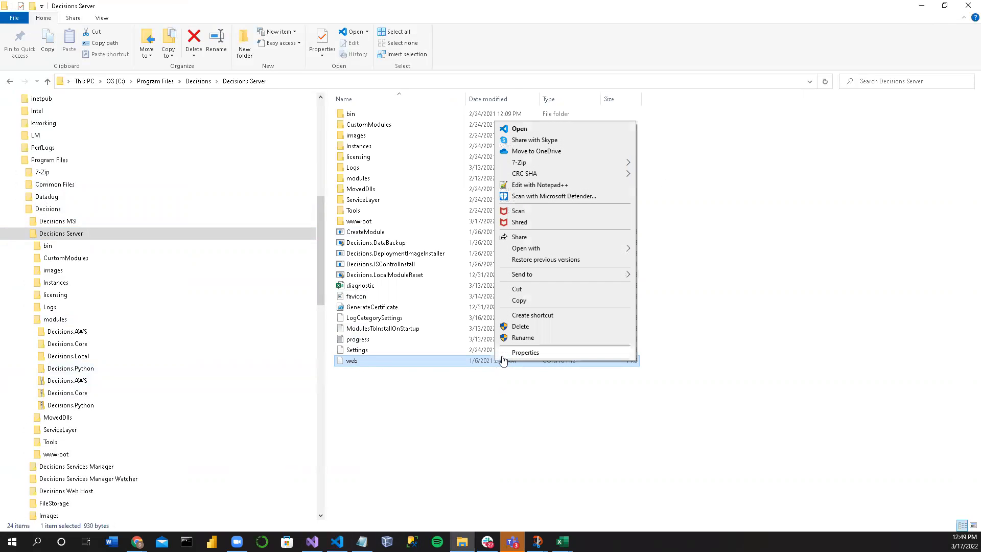
click(312, 541)
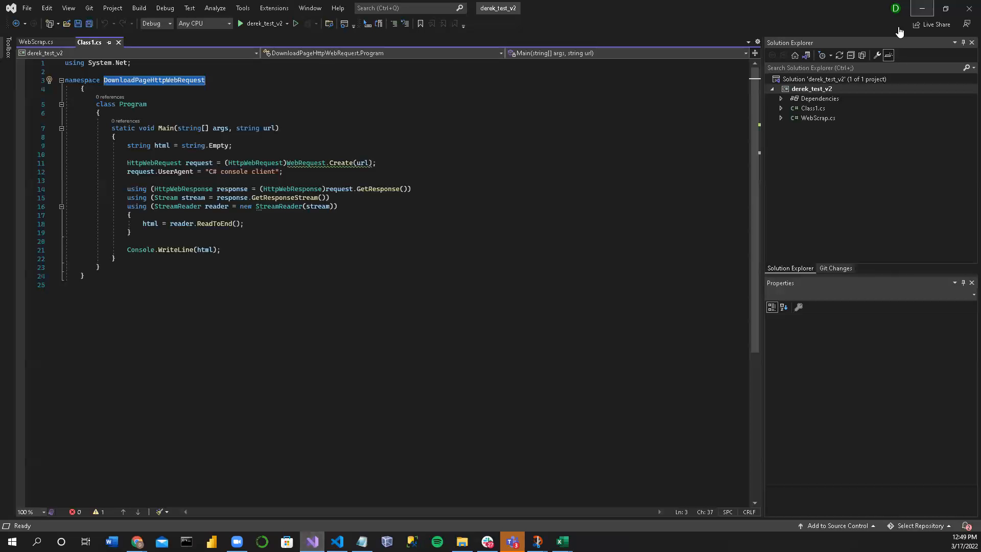
key(alt+Tab)
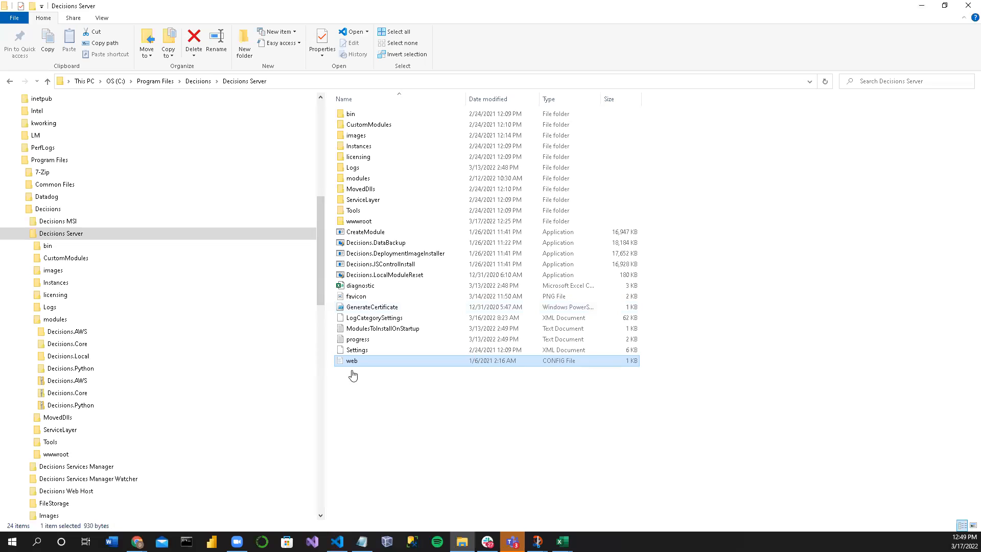
Step: Open the web config file in Notepad++ and maximize the editor window
right_click(353, 364)
click(412, 197)
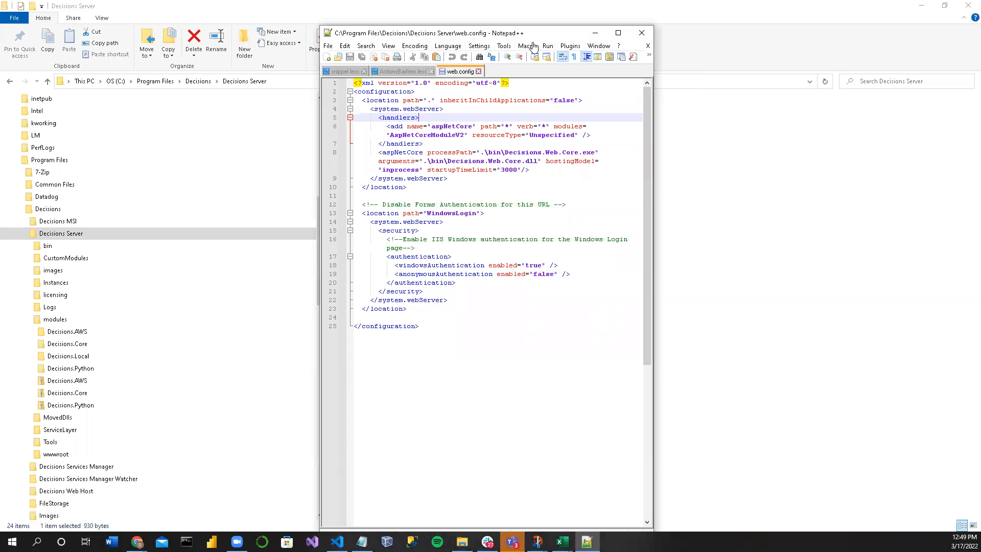
click(620, 35)
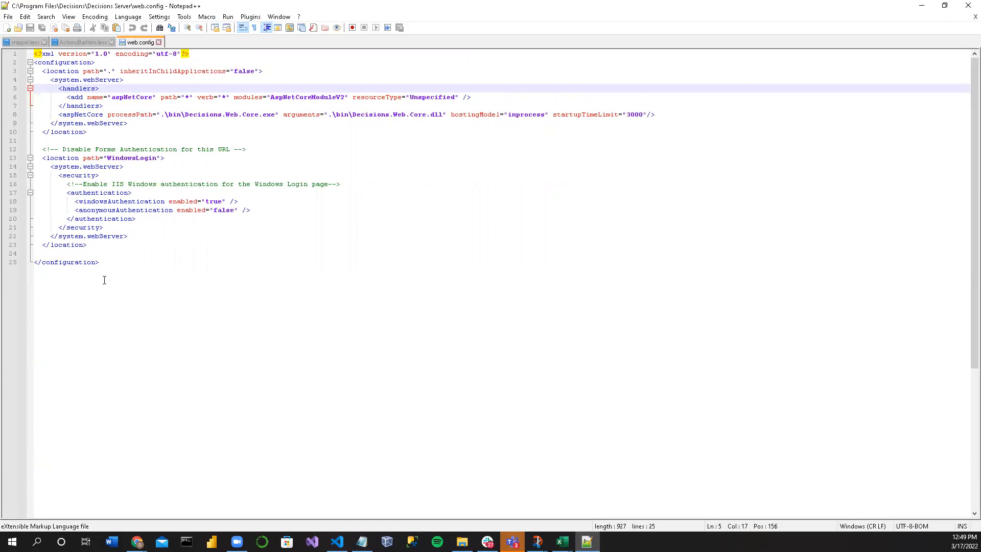
Step: Highlight the entire XML content of web.config, from the closing configuration tag up to the first line
key(ctrl+a)
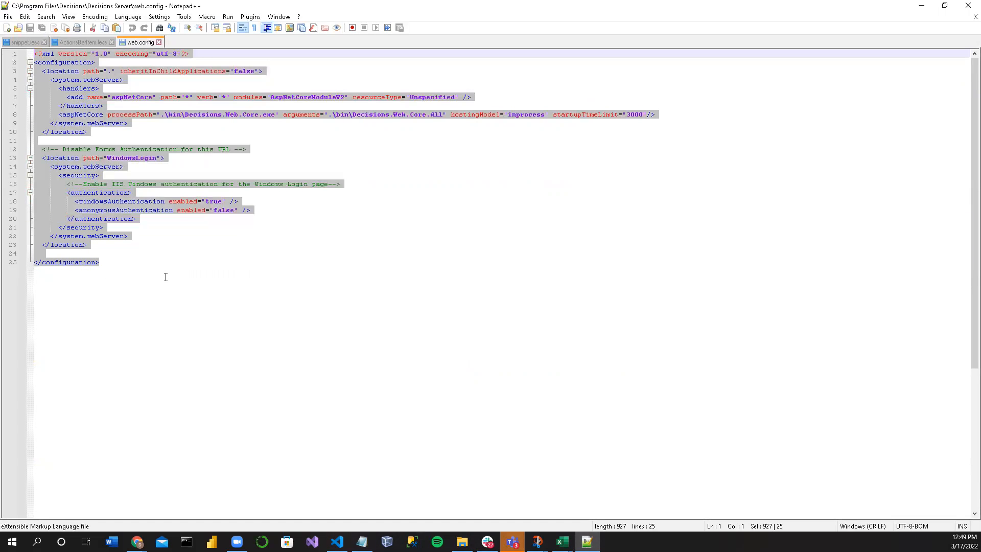
click(328, 352)
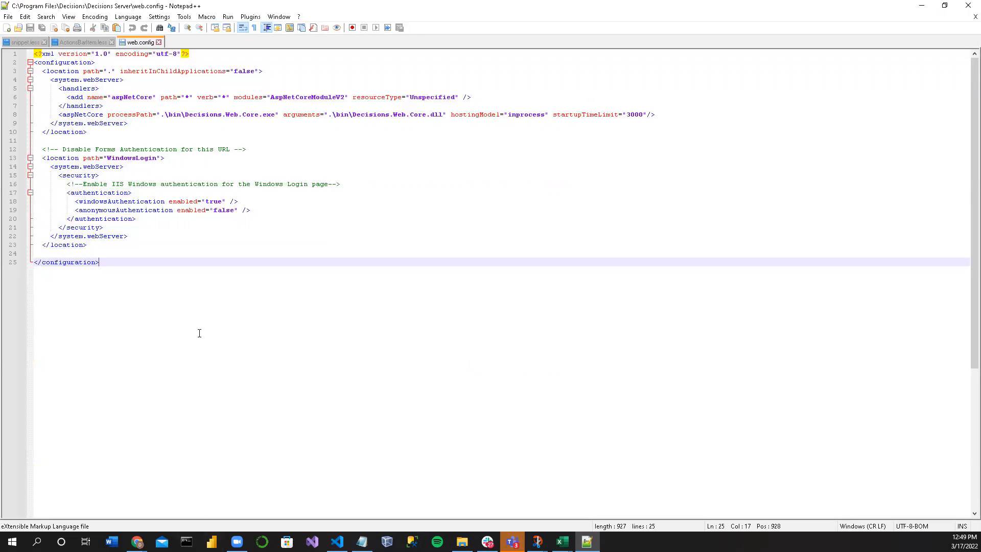
click(157, 247)
drag(102, 262, 15, 17)
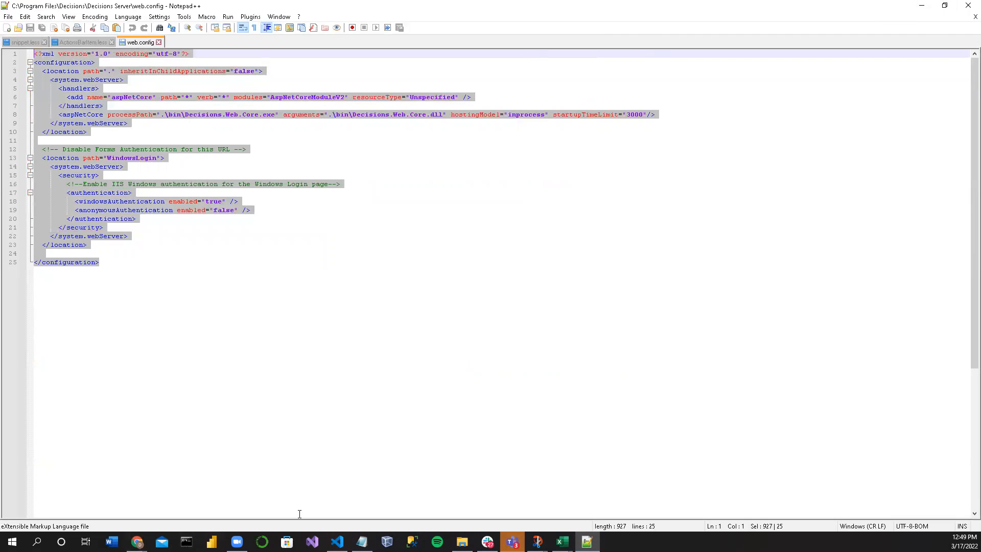
Step: Return to Decisions Studio, close Flow 3 and start creating a data type or integration in the Flows folder
click(923, 6)
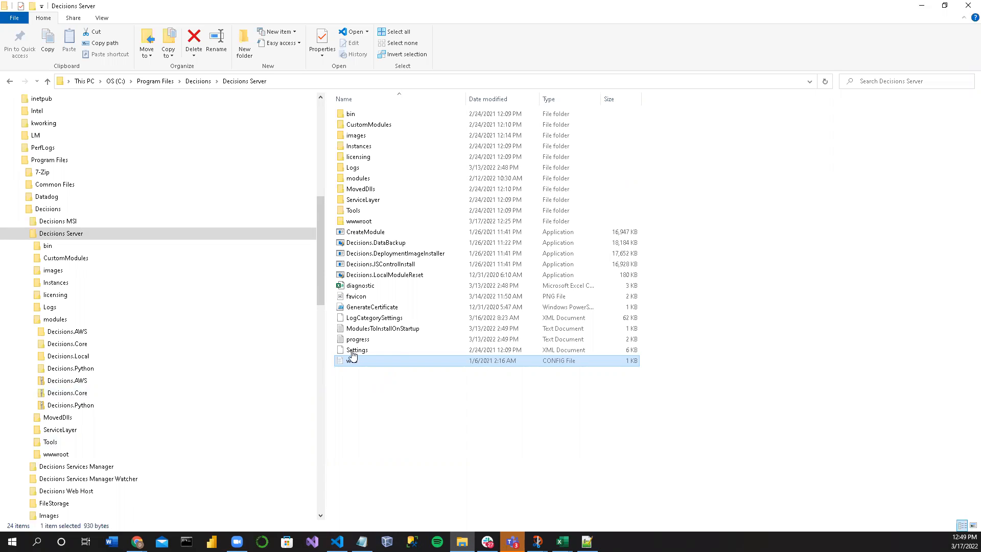
click(919, 6)
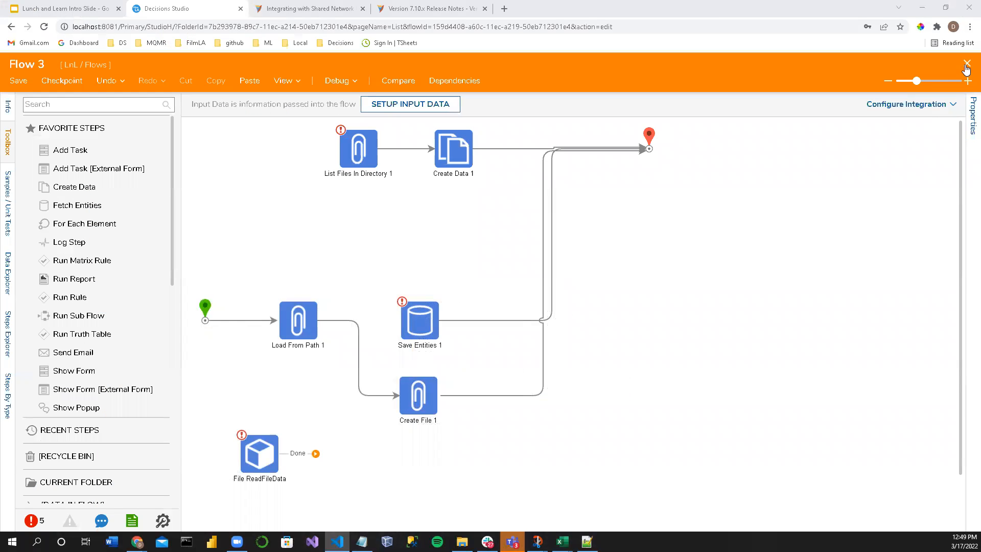
click(966, 65)
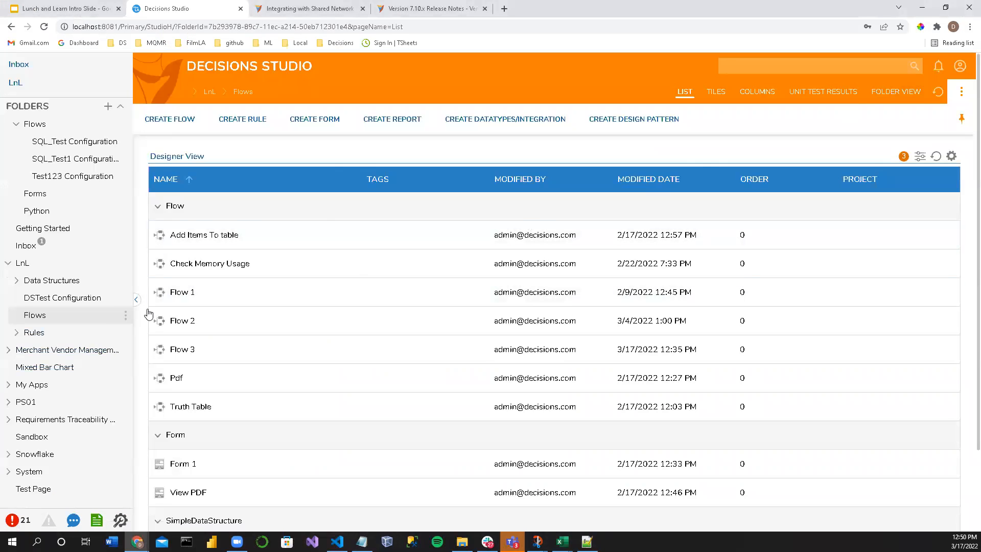
click(505, 119)
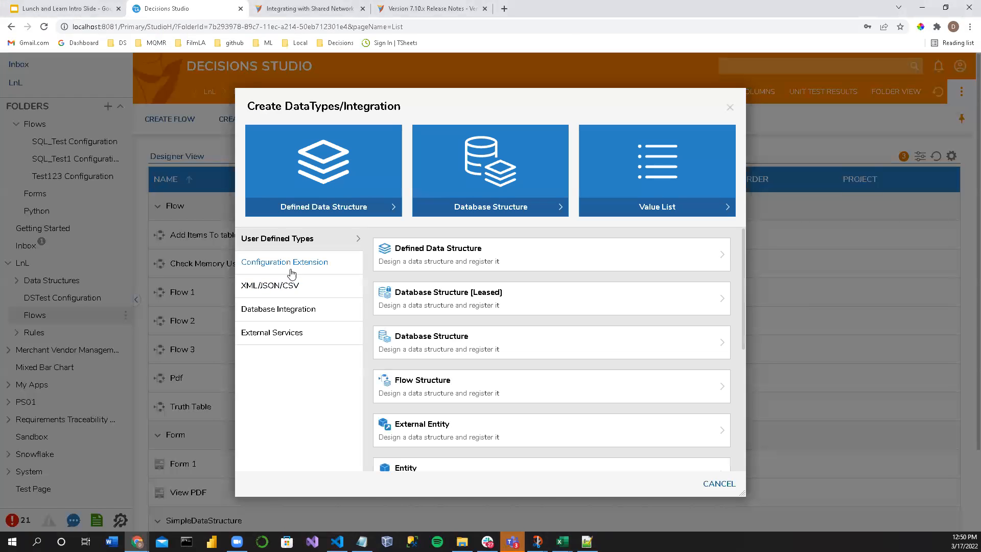
Step: Start creating types from XML and paste the copied web.config content as the XML structure
click(274, 286)
click(443, 304)
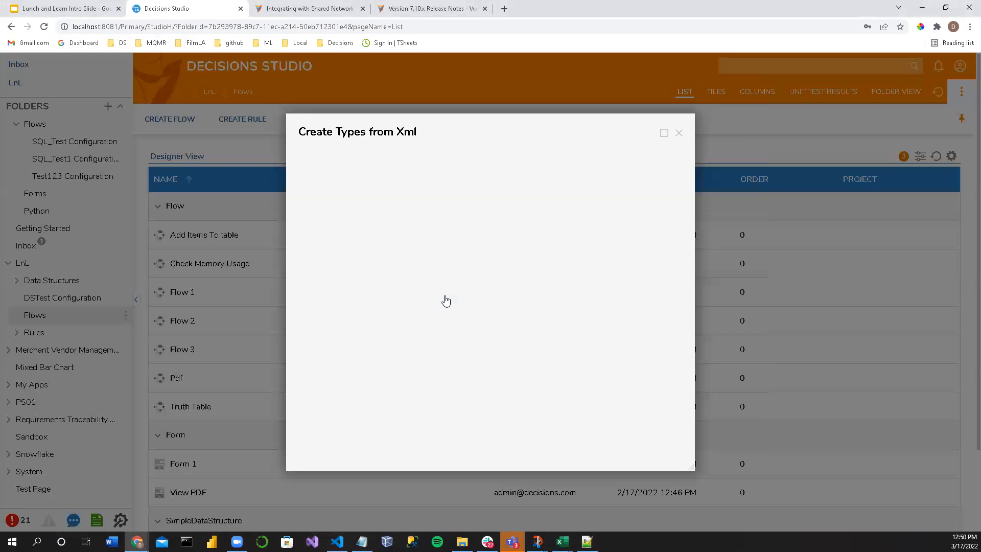
key(ctrl+v)
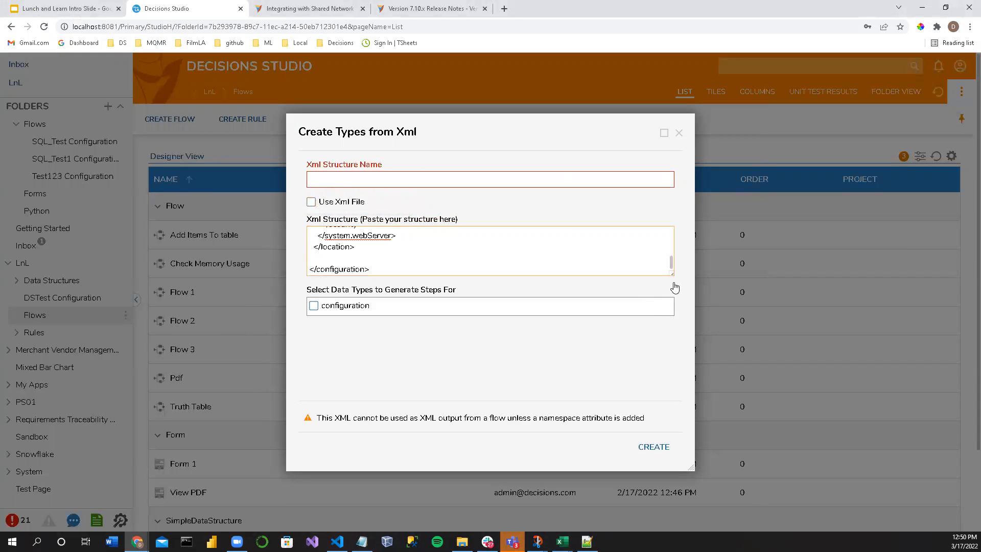
drag(670, 285, 648, 348)
Step: Switch the XML structure source to a file and supply web.config from the Decisions Server folder in File Explorer
click(339, 200)
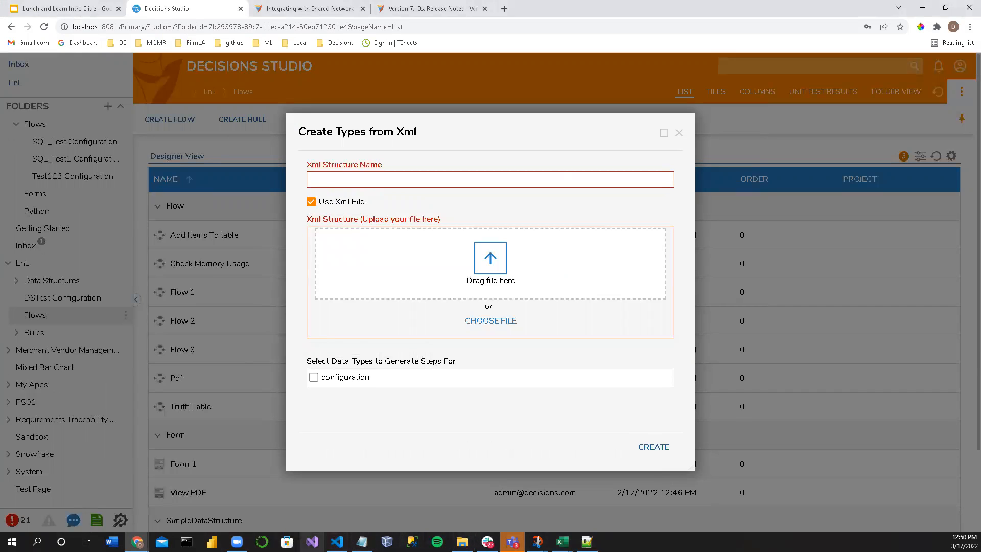
click(462, 542)
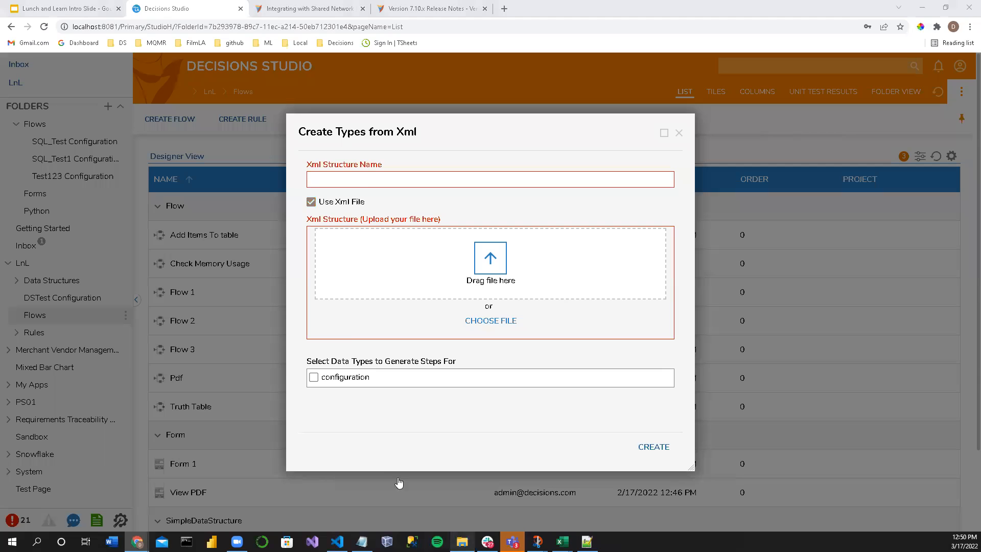
key(F2)
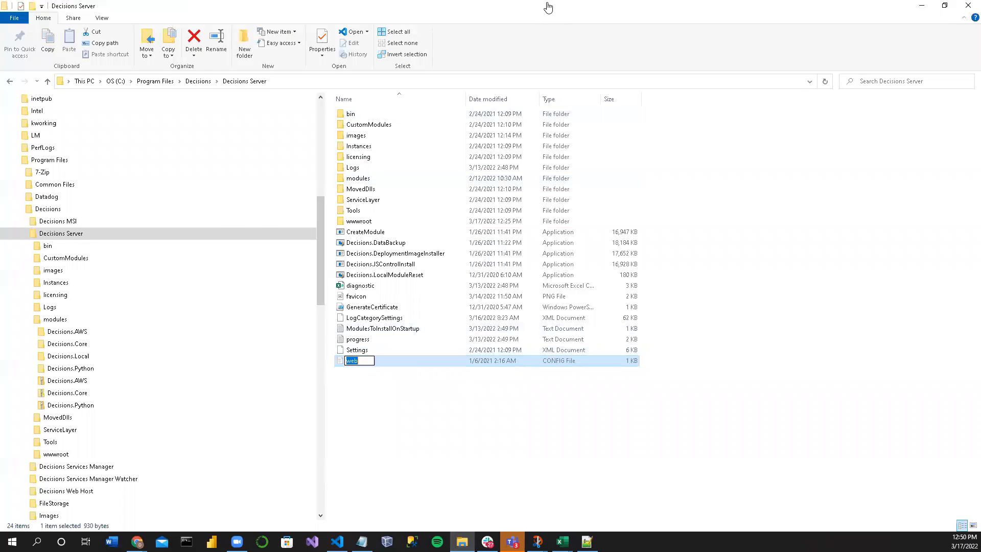
double_click(547, 5)
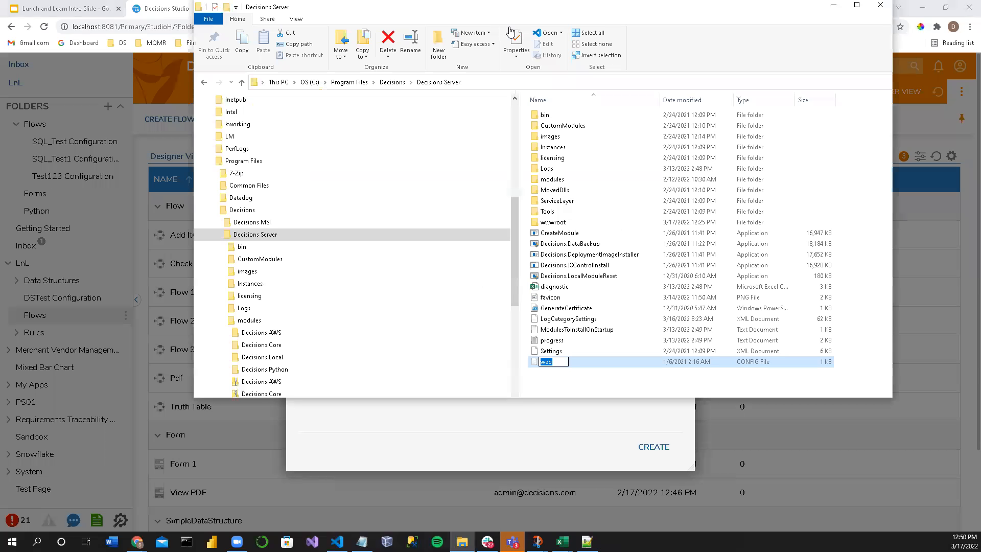
key(alt+Tab)
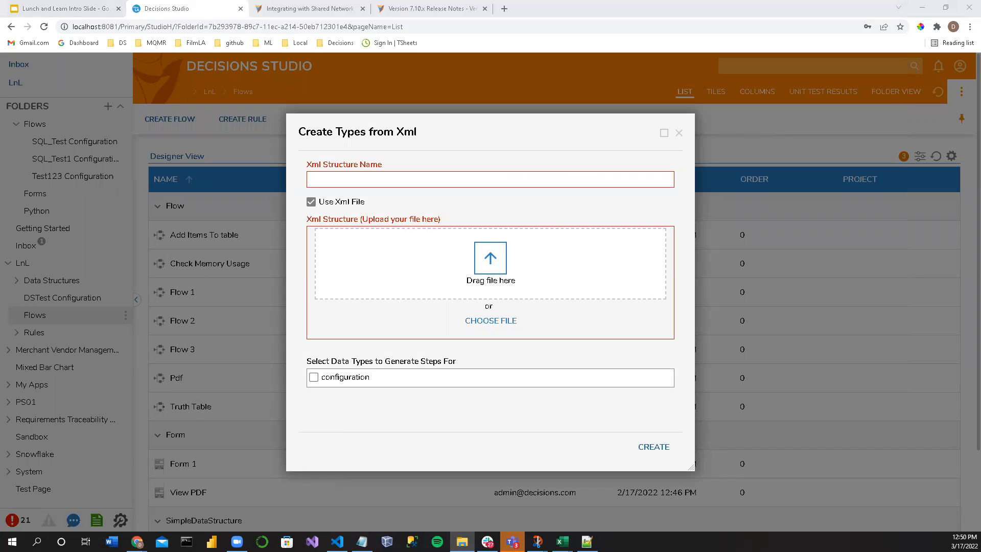
drag(654, 25, 470, 256)
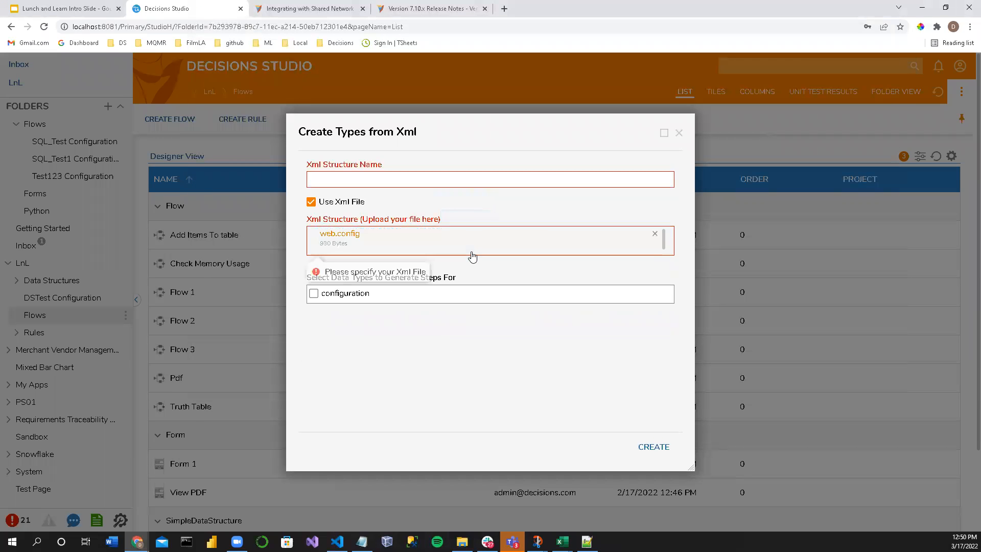
Step: Name the XML structure WebConfig and create it with the configuration type left unchecked for step generation
click(347, 183)
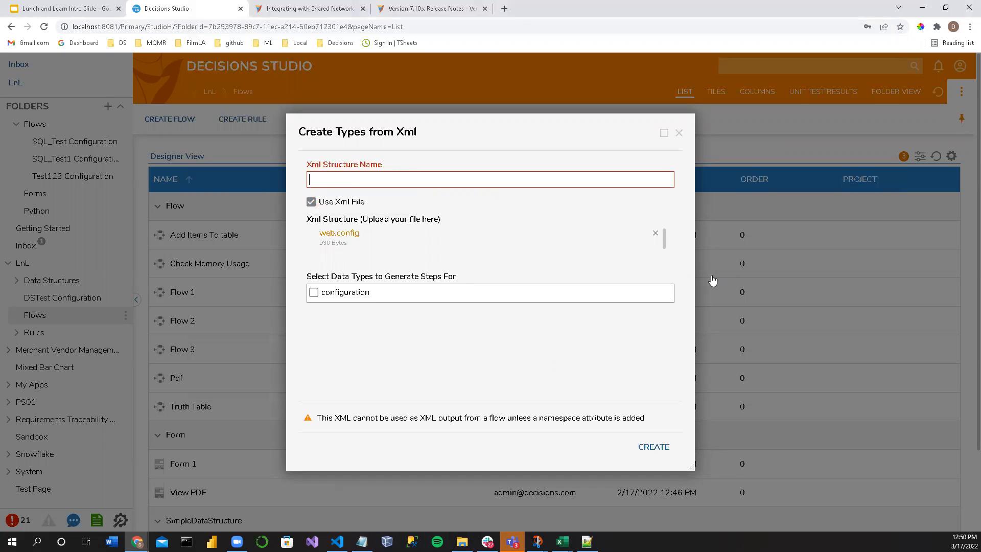
text(WEb)
key(BackSpace)
key(BackSpace)
text(ew)
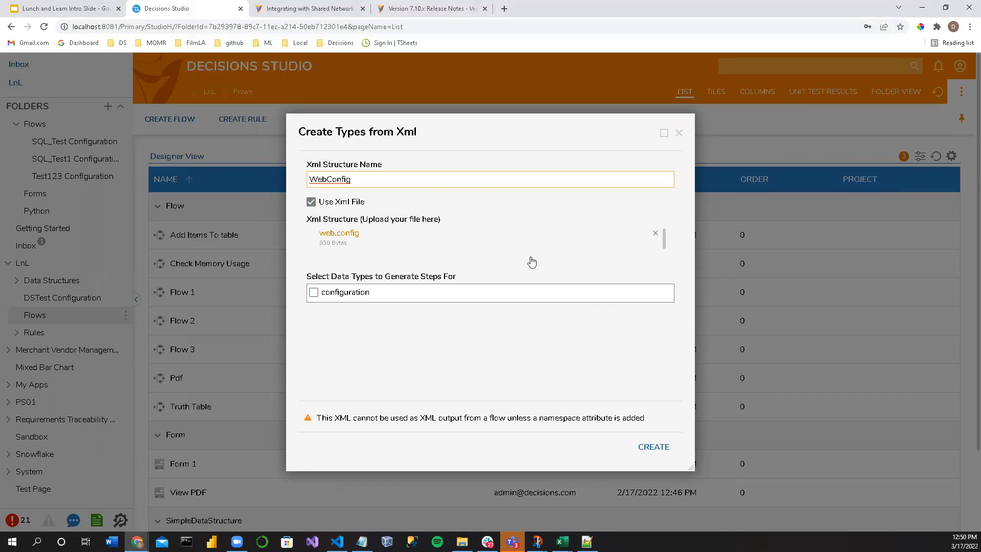
click(572, 424)
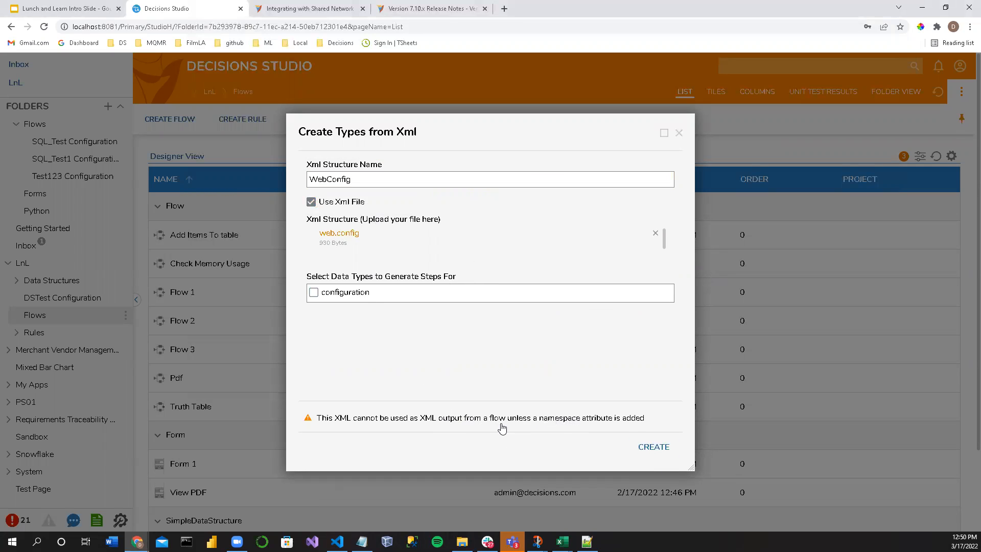
click(321, 293)
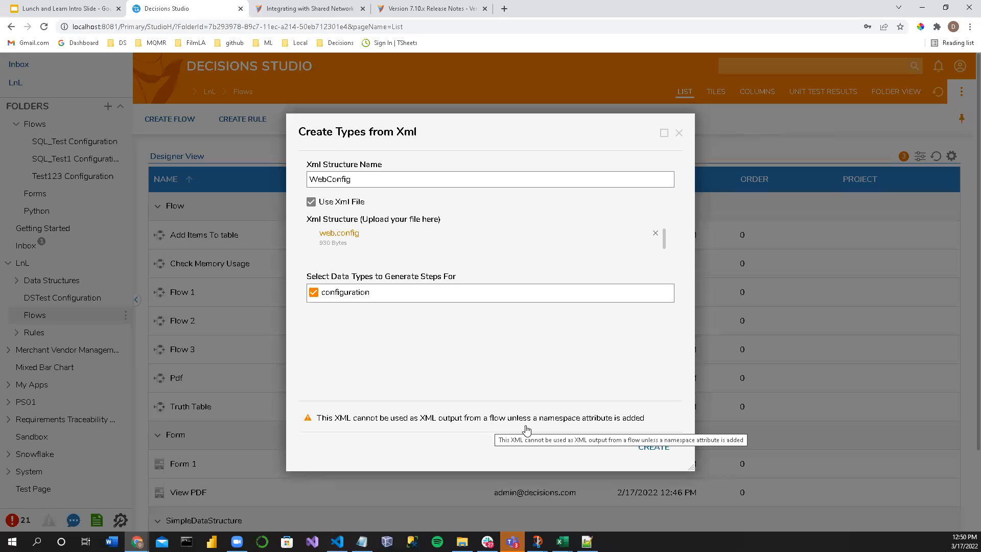
click(313, 292)
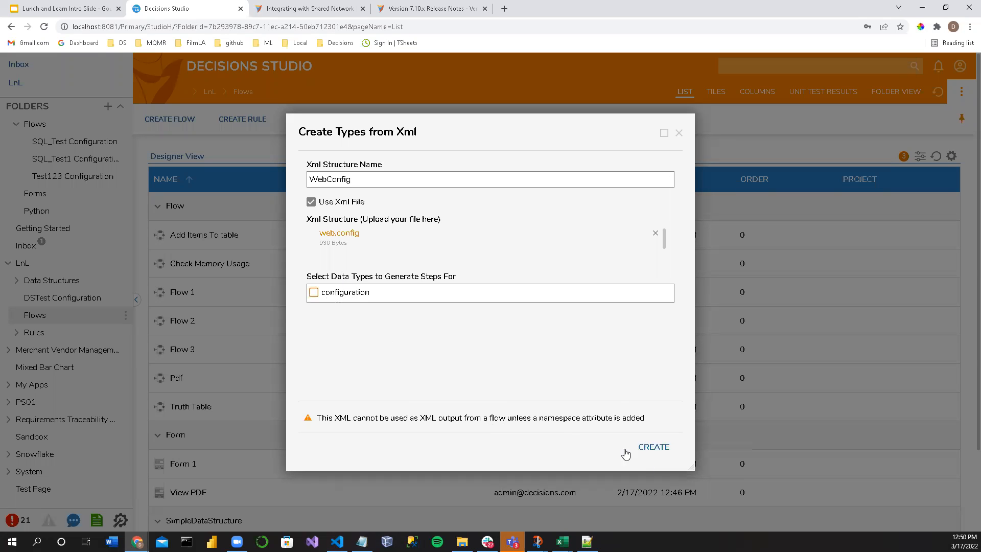
click(665, 452)
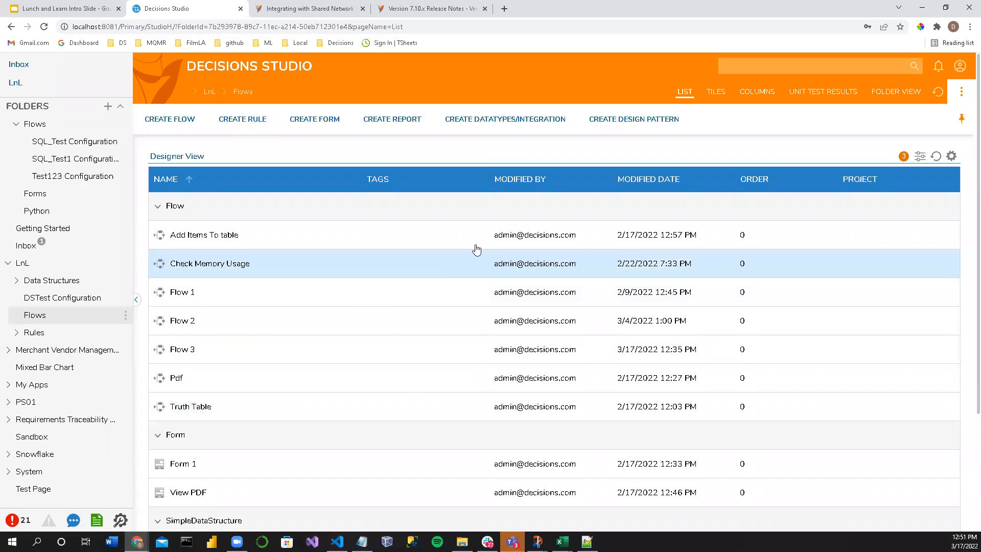
Step: Open Flow 3, find the XML steps and add an Xml Deserialize step above Load From Path 1
double_click(184, 351)
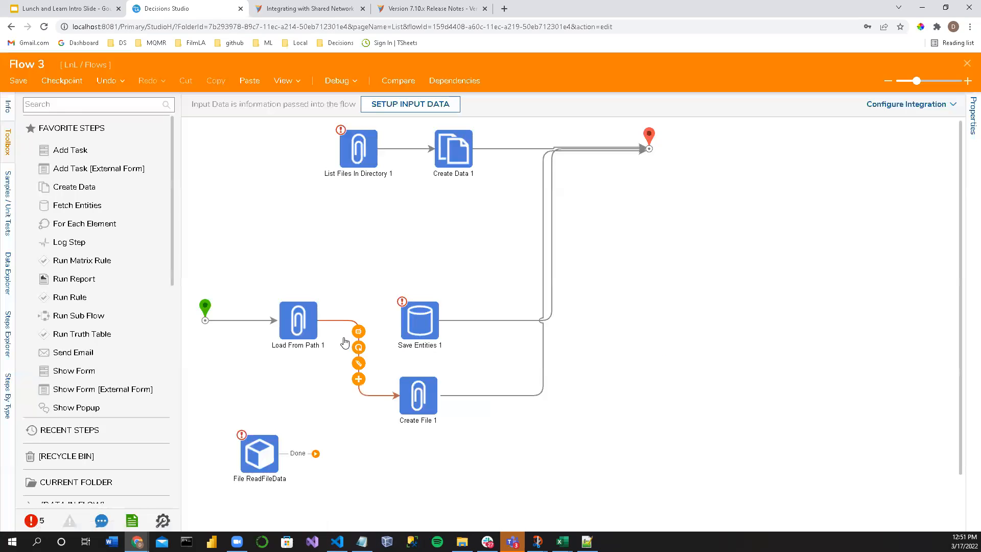
click(86, 101)
text(xml)
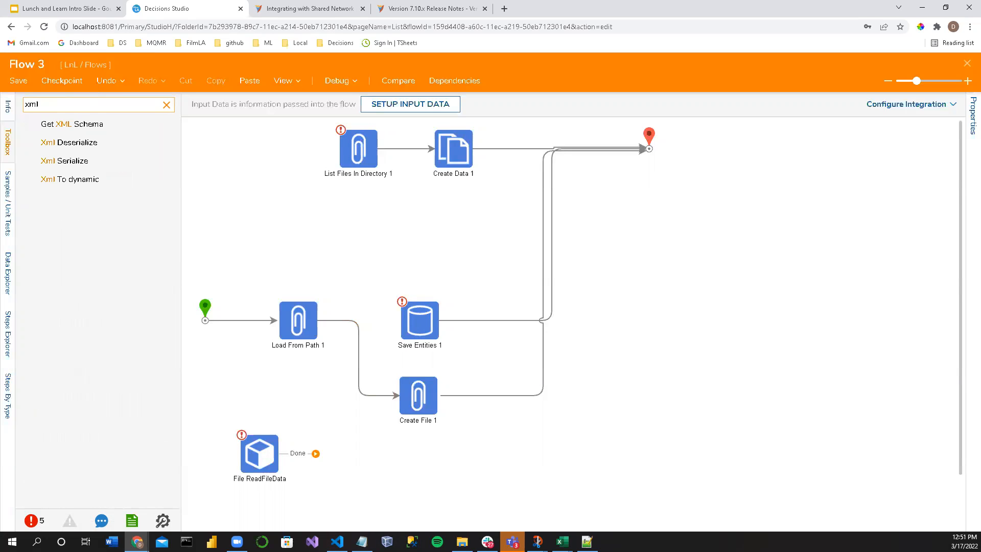
drag(317, 209, 318, 210)
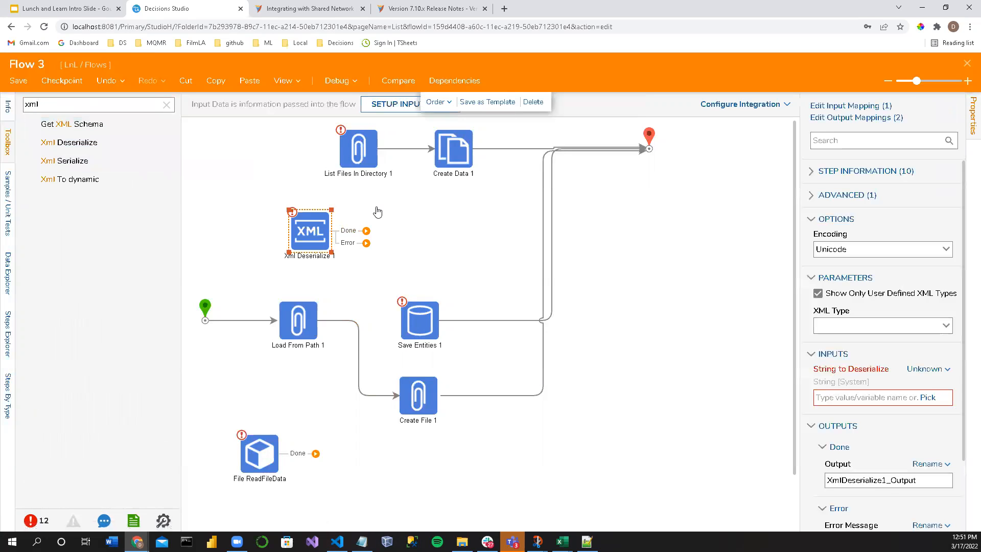
Step: Reroute the start connection to the Xml Deserialize step and connect its Done outcome to the end step
click(266, 321)
drag(277, 320, 297, 260)
drag(366, 231, 649, 148)
Step: Widen the Xml Deserialize step's properties and filter its XML Type options by WebCon to review the matching types
click(312, 245)
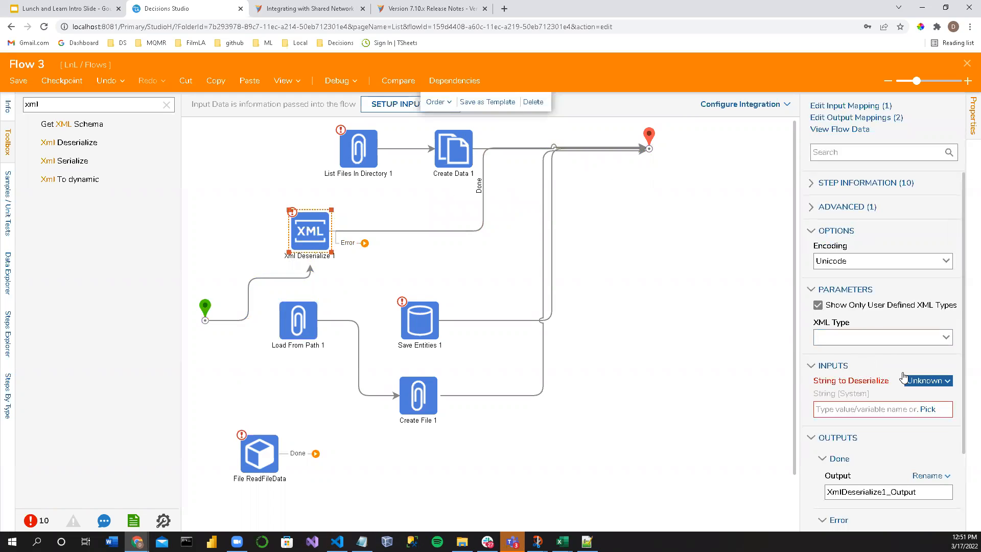
drag(799, 325, 676, 324)
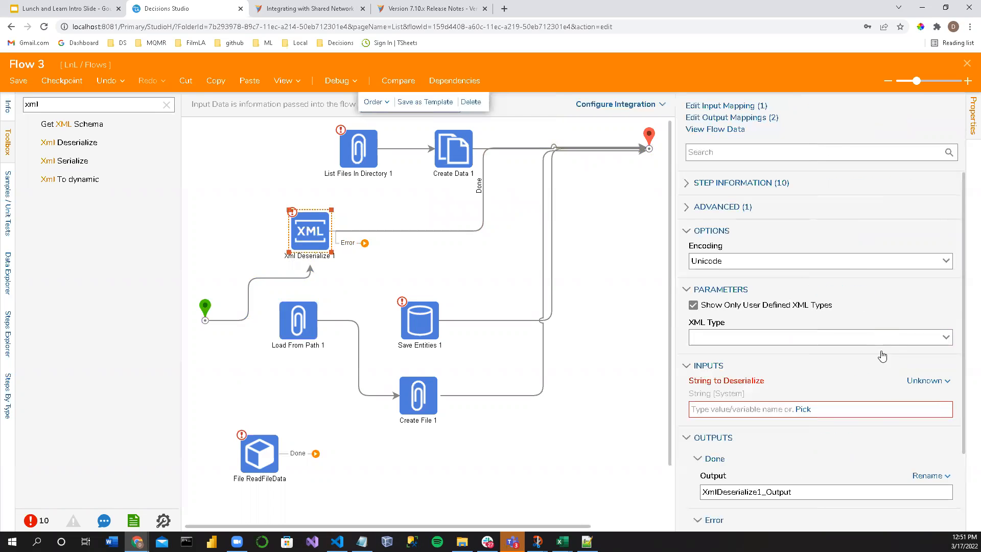
click(947, 341)
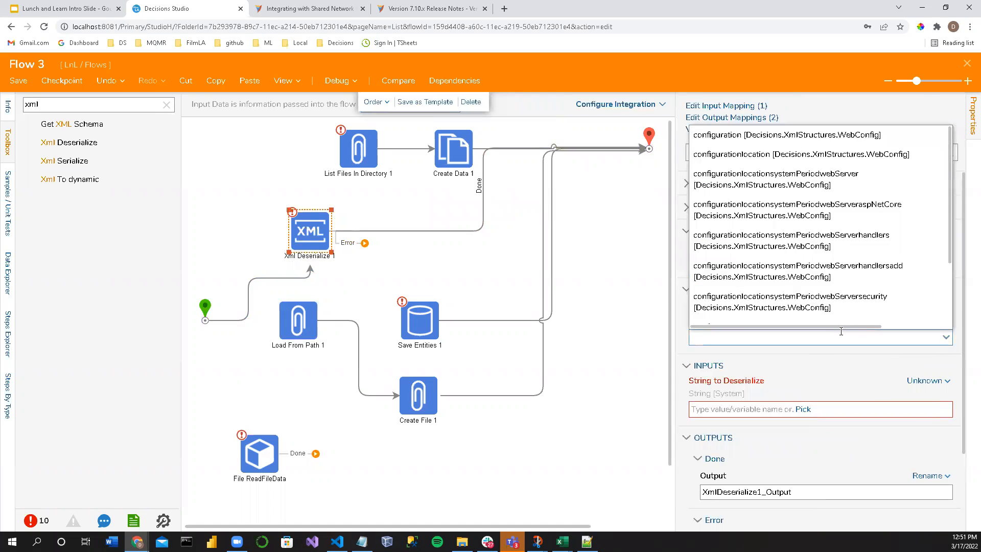
click(839, 333)
text(We)
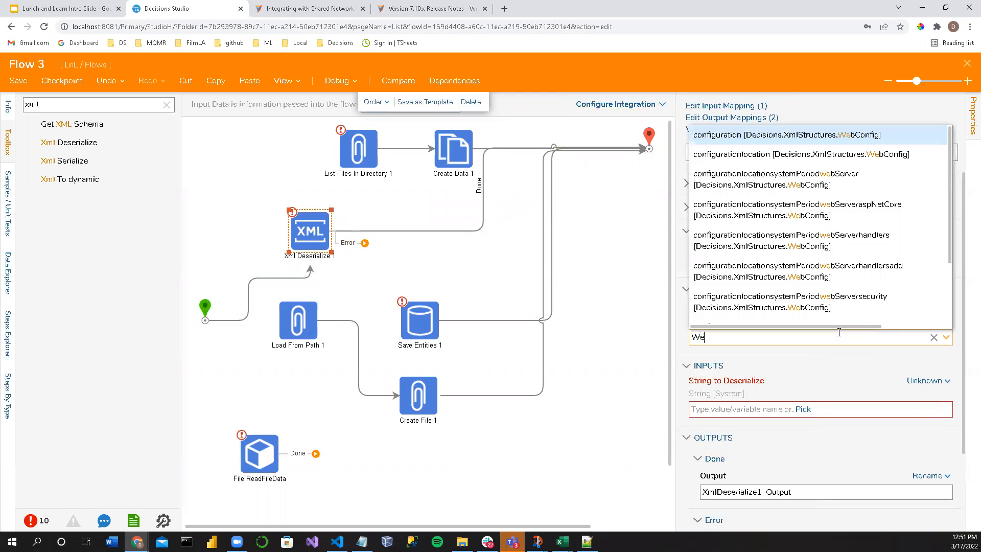
text(bCon)
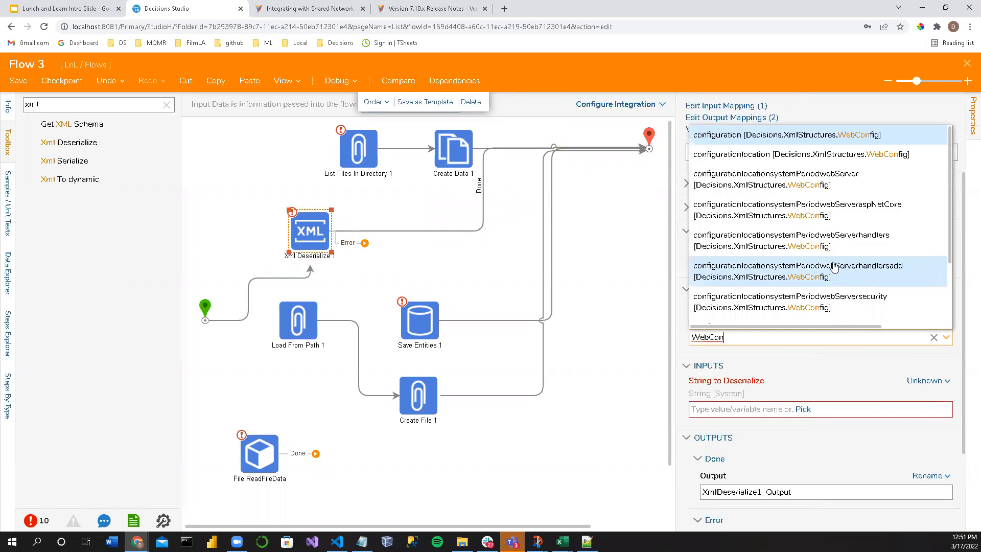
scroll(765, 167, down, 1)
scroll(769, 227, down, 2)
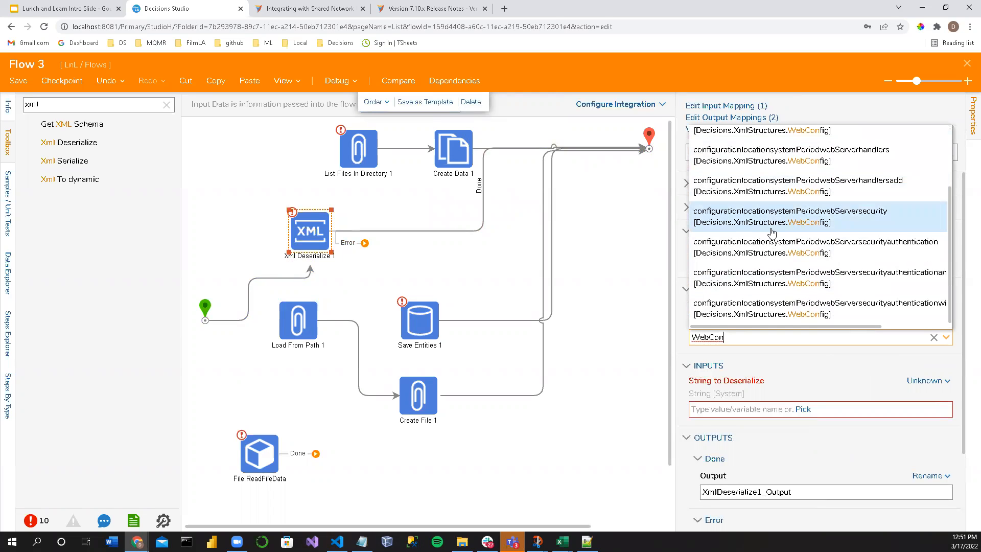
scroll(786, 312, up, 4)
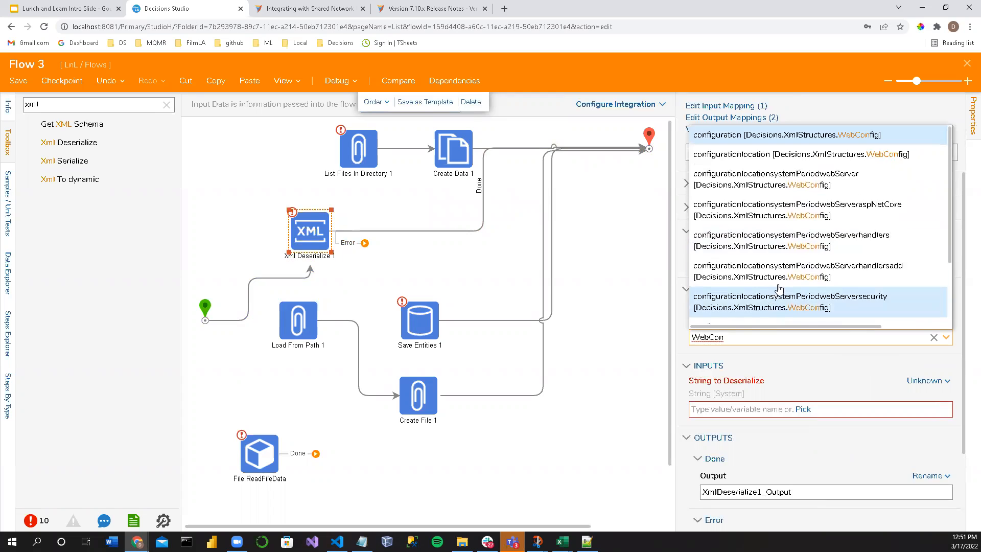
click(652, 316)
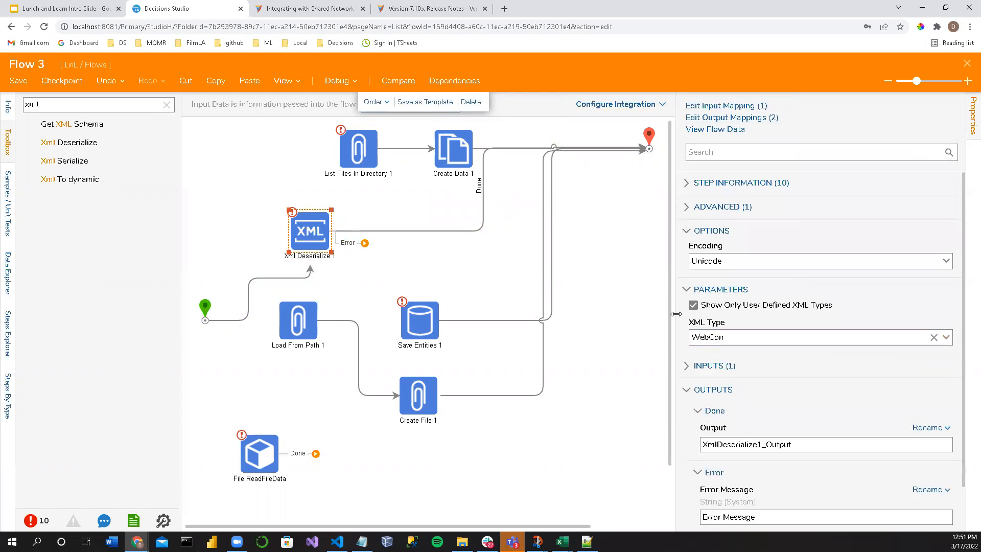
drag(676, 313, 593, 314)
Step: Duplicate the Decisions Studio browser tab and dismiss the prompt to break the object lock
right_click(201, 18)
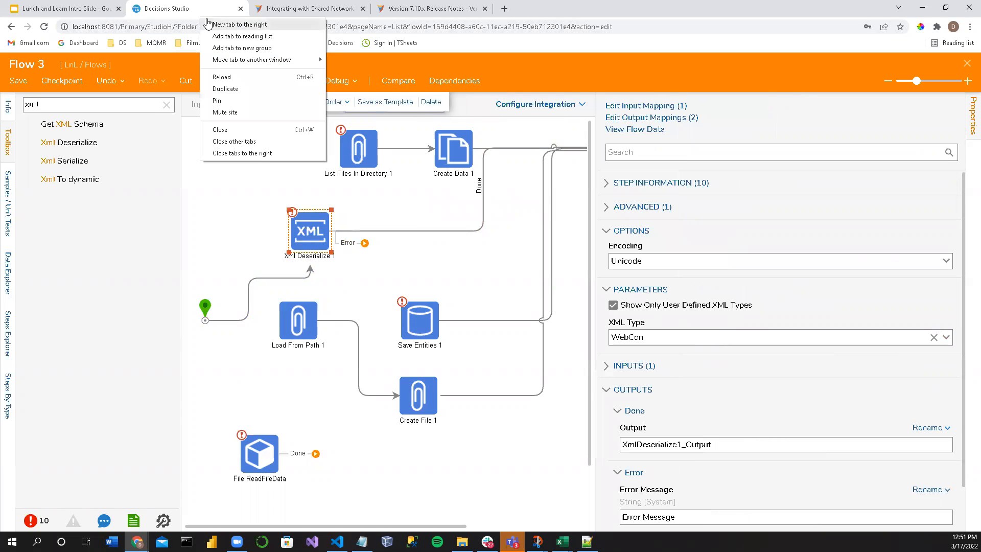
click(225, 90)
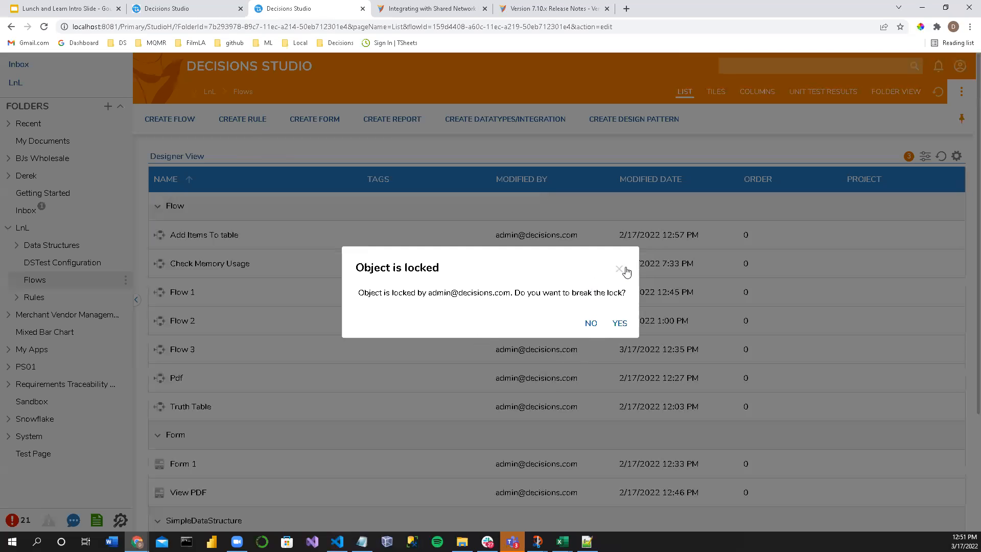
click(619, 269)
scroll(211, 404, down, 3)
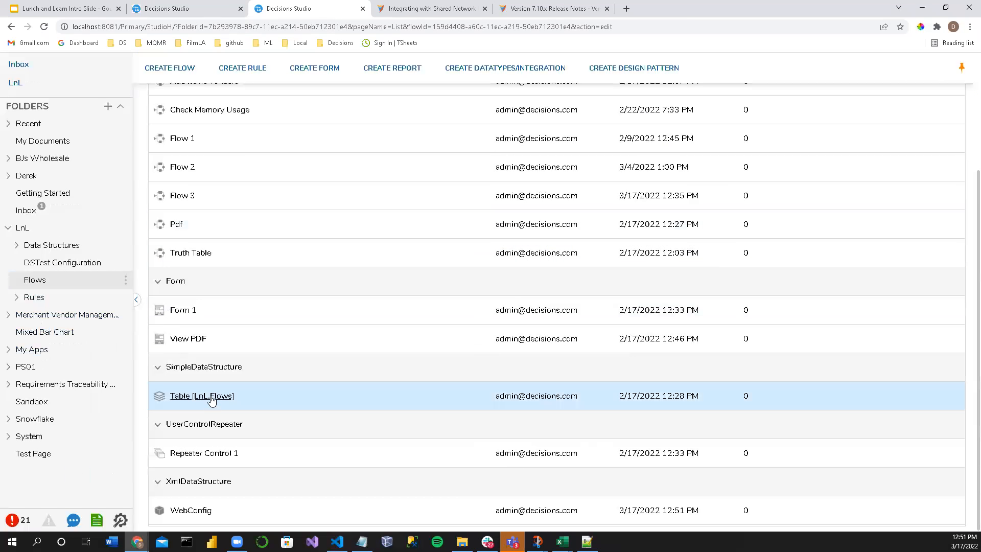
Step: Edit the WebConfig XML structure in the Flows folder, rename it WebConfigV2 and save the structure
click(191, 512)
click(223, 465)
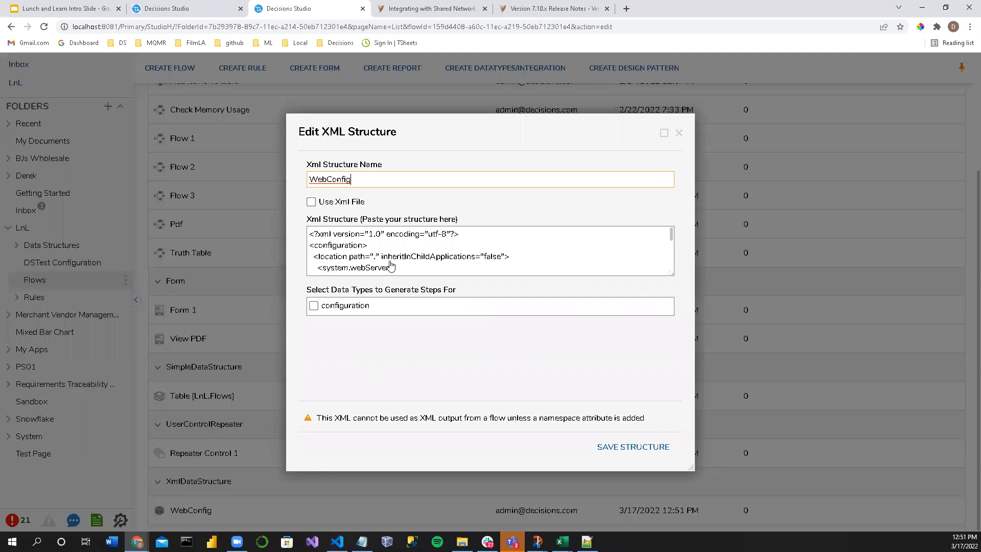
double_click(372, 174)
click(645, 447)
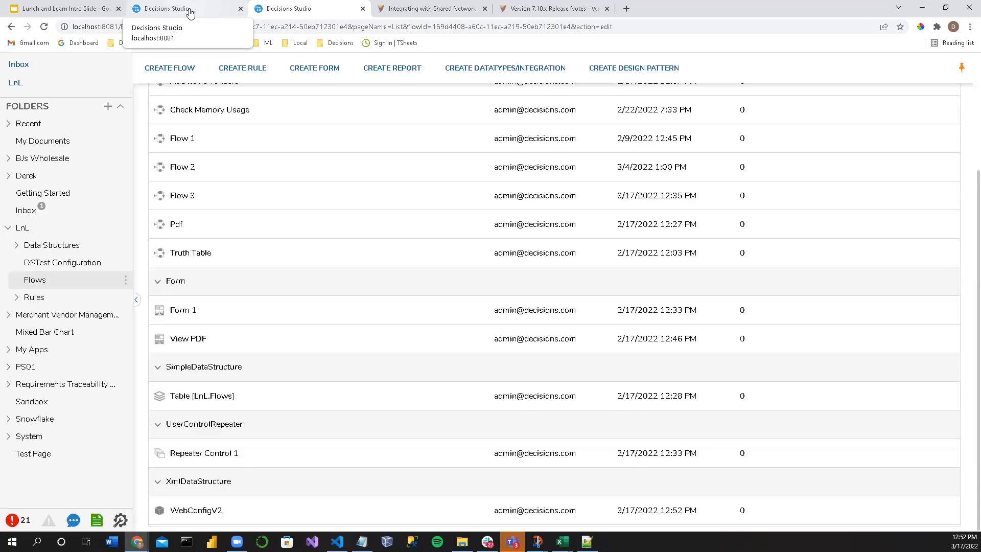
Step: Return to Flow 3, try to find WebConfigV2 as the Xml Deserialize step's XML type and clear the entry
click(190, 12)
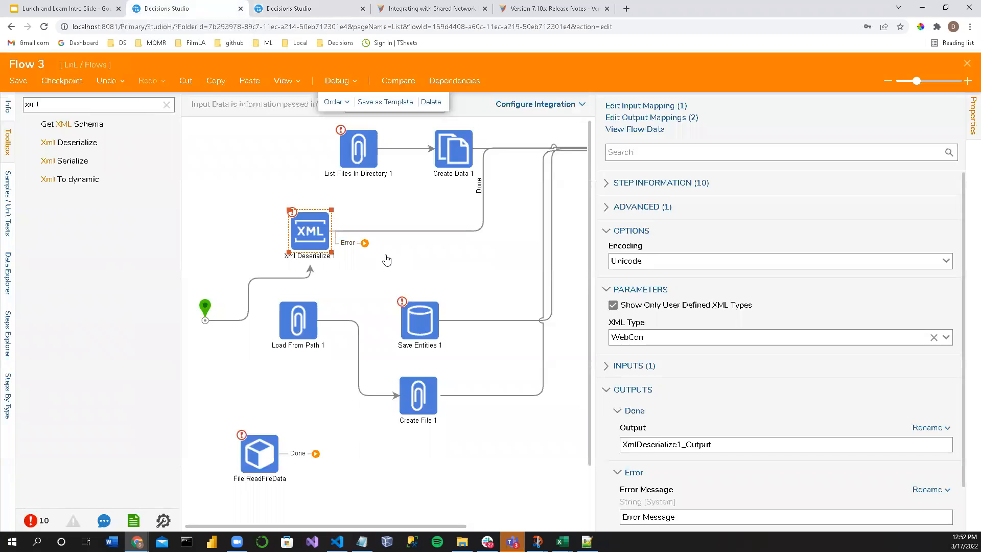
text(figV2)
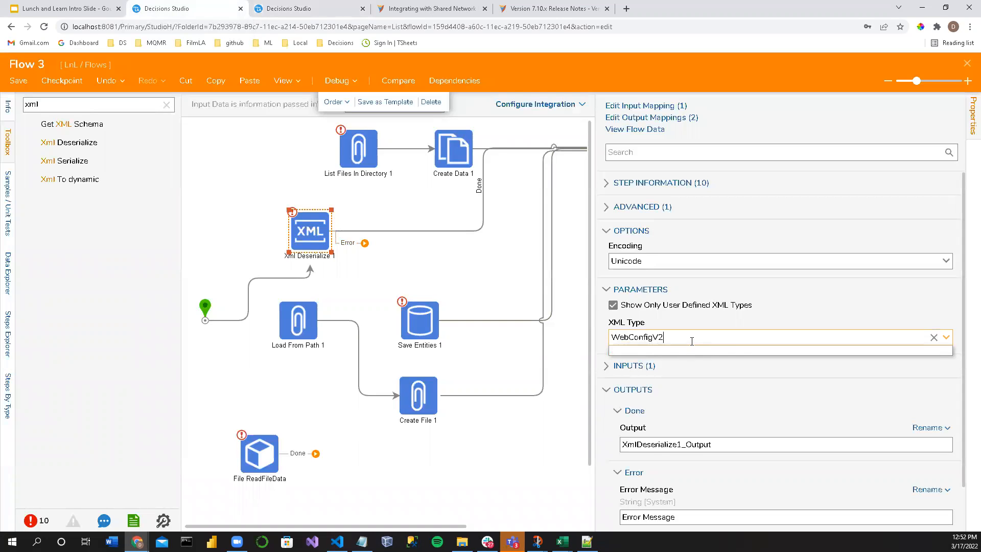
click(934, 338)
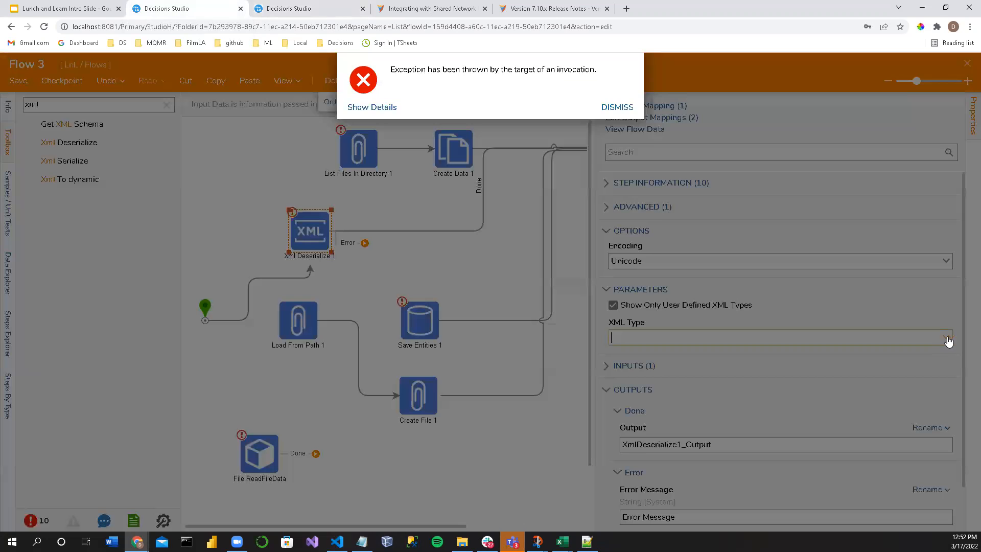
click(616, 114)
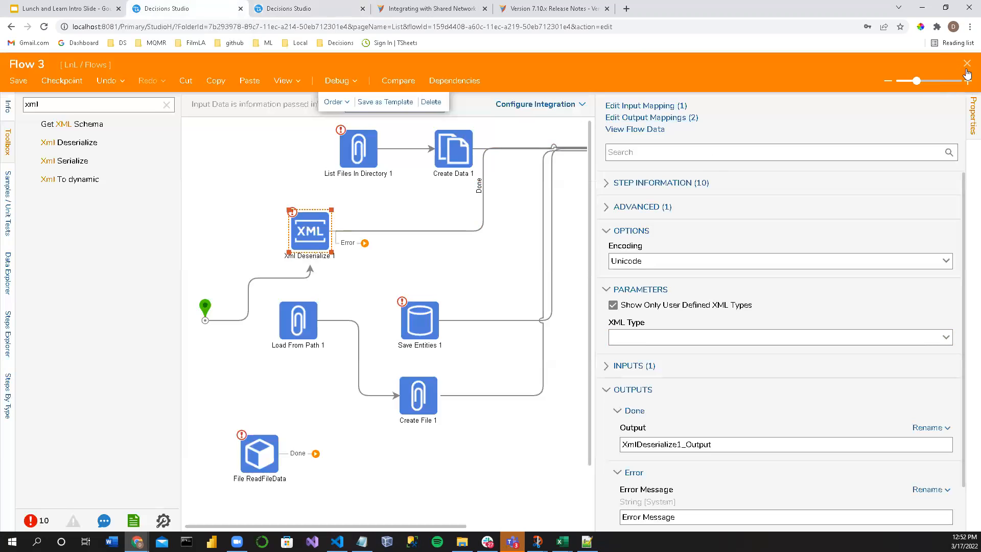
Step: Close Flow 3 and save its changes
click(967, 63)
click(587, 356)
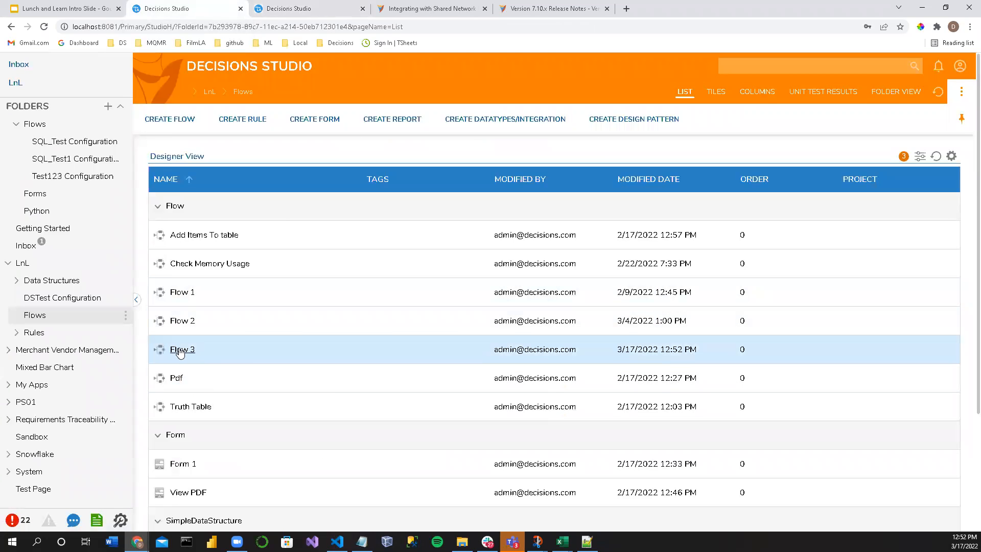
Step: Reopen Flow 3 and set the Xml Deserialize step's XML type to configuration from Decisions.XmlStructures.WebConfigV2
click(183, 347)
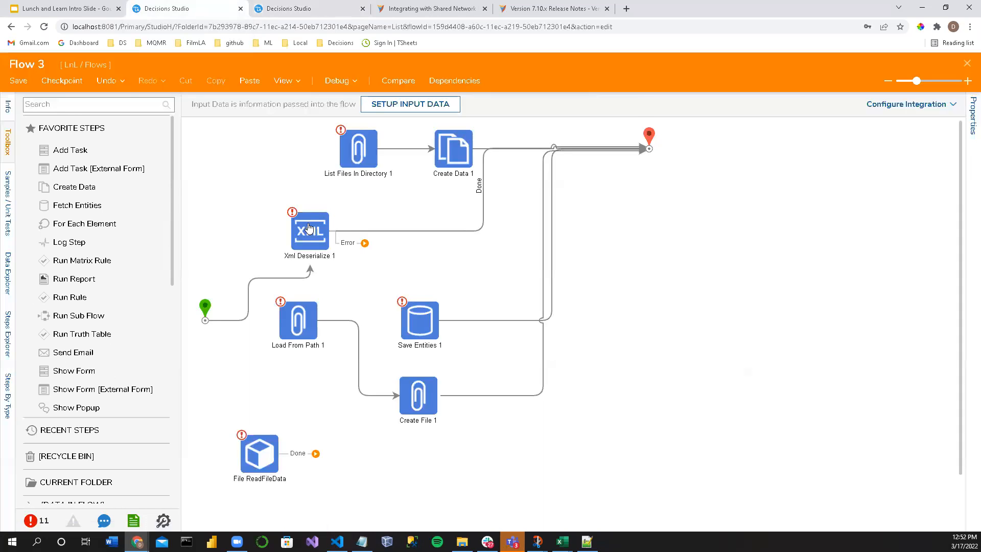
click(835, 334)
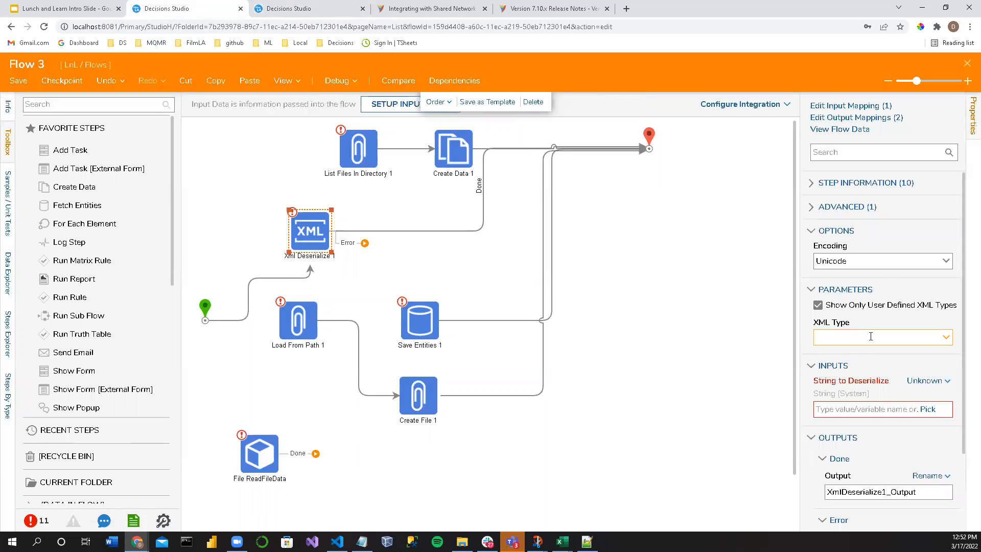
text(WebConfigV2)
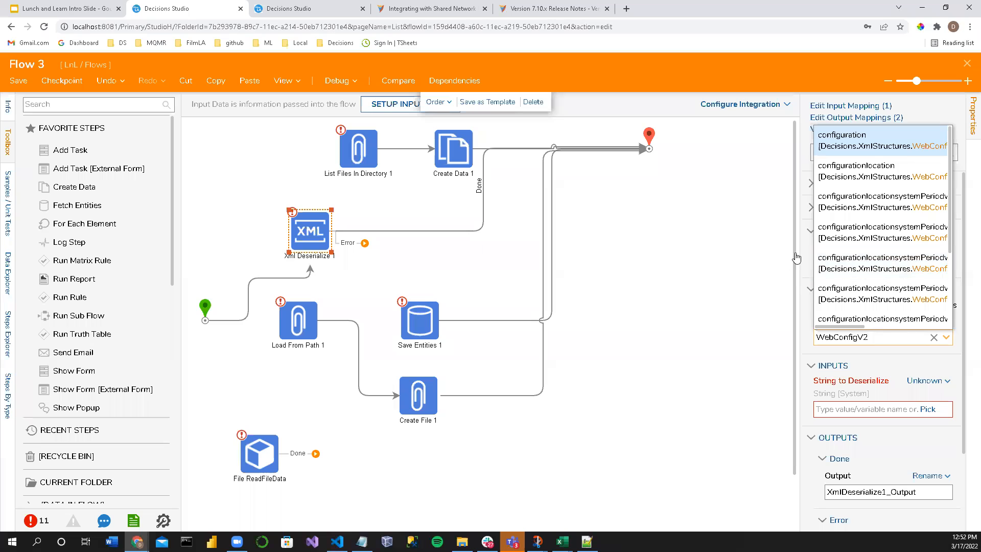
drag(800, 251, 601, 251)
click(713, 340)
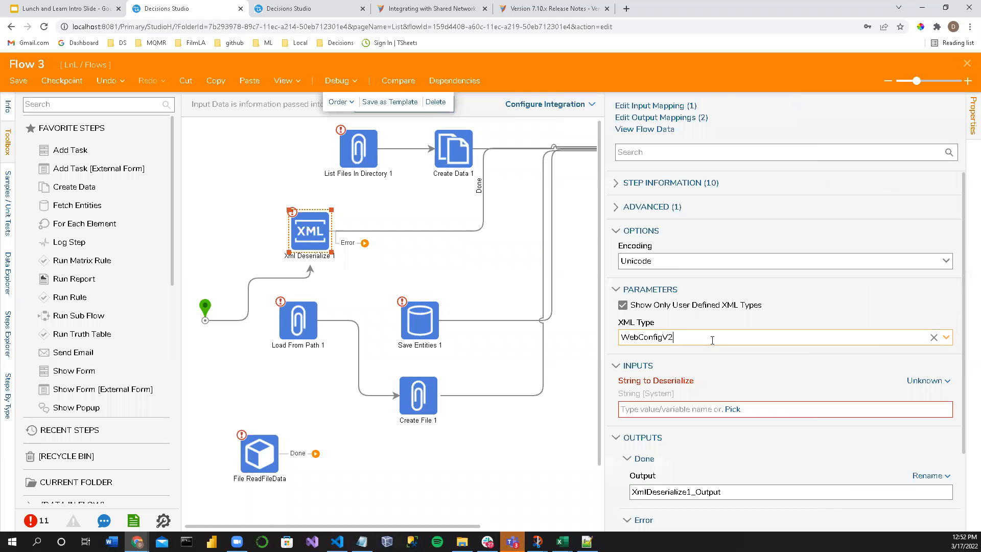
click(713, 339)
click(945, 338)
scroll(693, 321, down, 3)
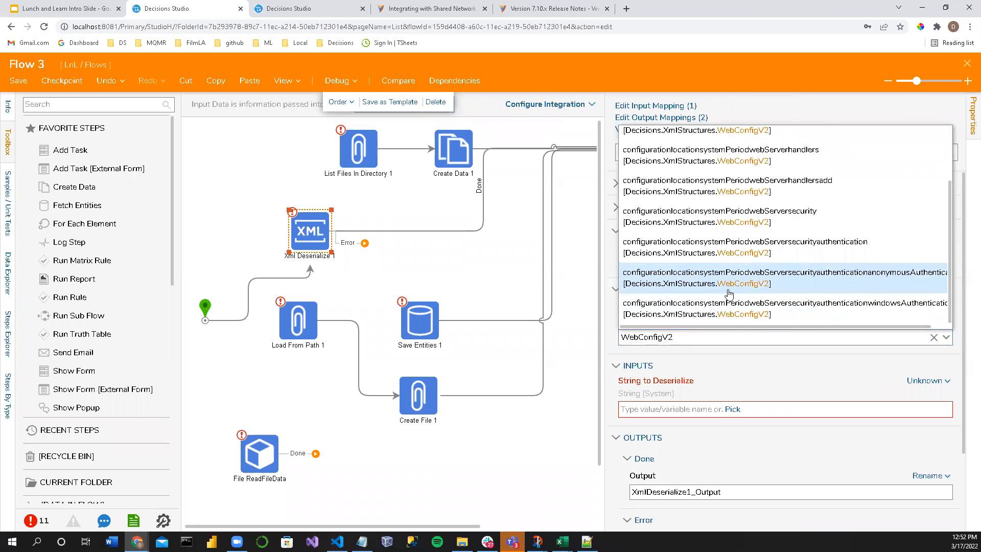
scroll(730, 321, up, 3)
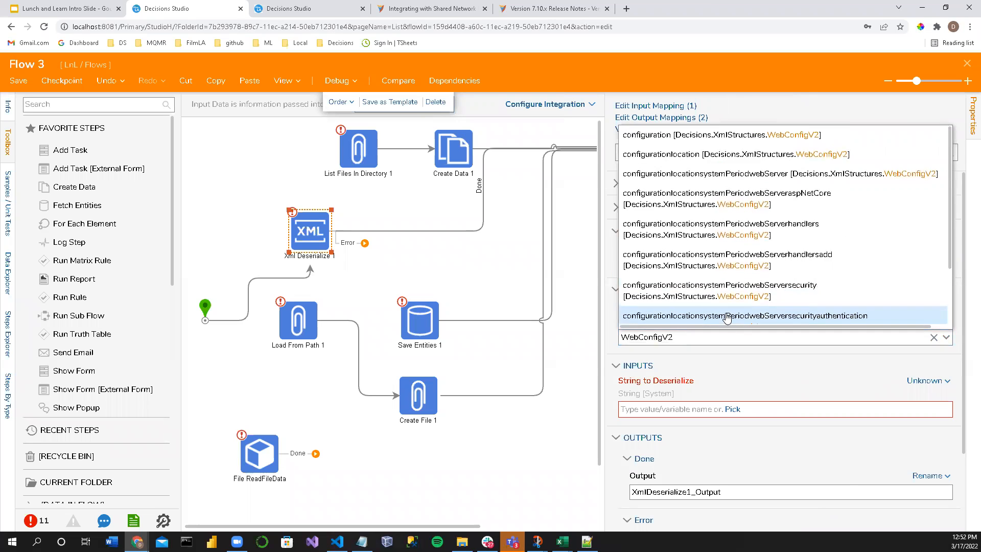
click(724, 135)
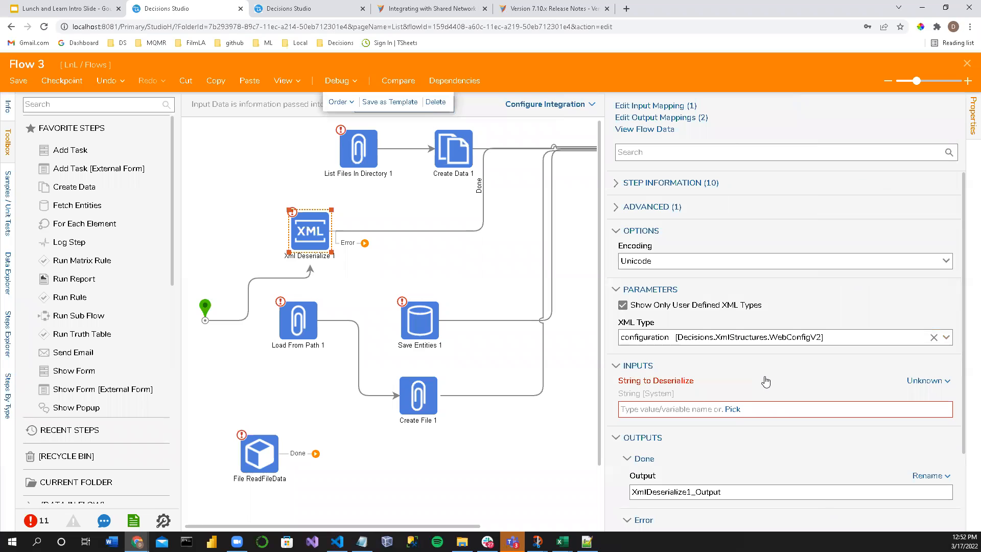
Step: Move the flow's start step level with the Xml Deserialize step
click(302, 277)
drag(205, 309, 202, 220)
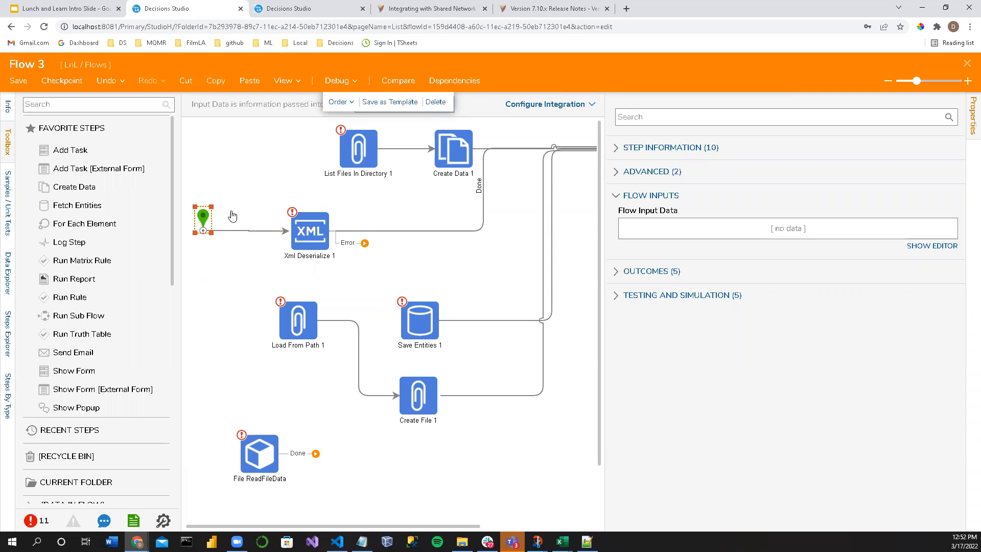
Step: Select the Xml Deserialize step, copy the whole web.config text from Notepad++ and return to Flow 3
click(317, 235)
key(alt+Tab)
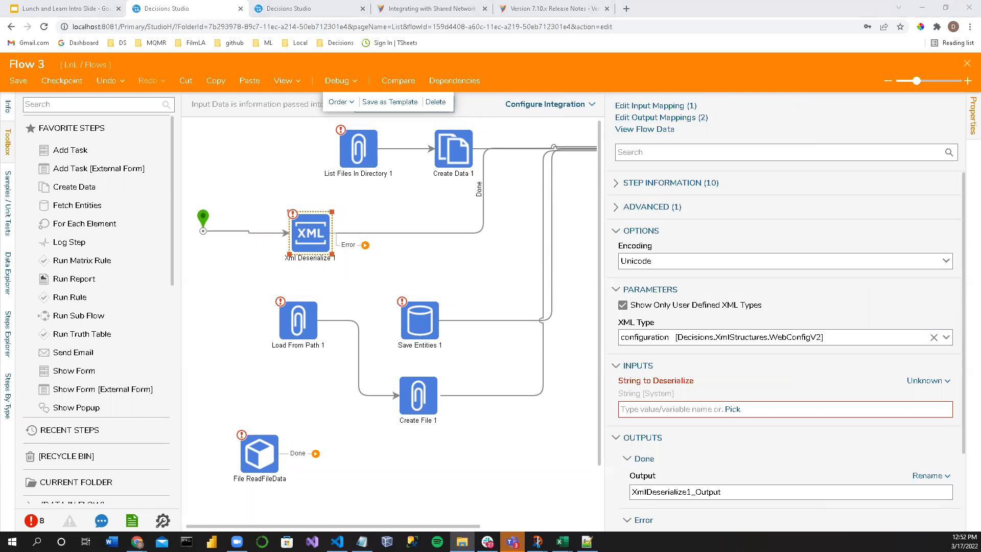
key(alt+Tab)
drag(129, 271, 34, 54)
key(ctrl+c)
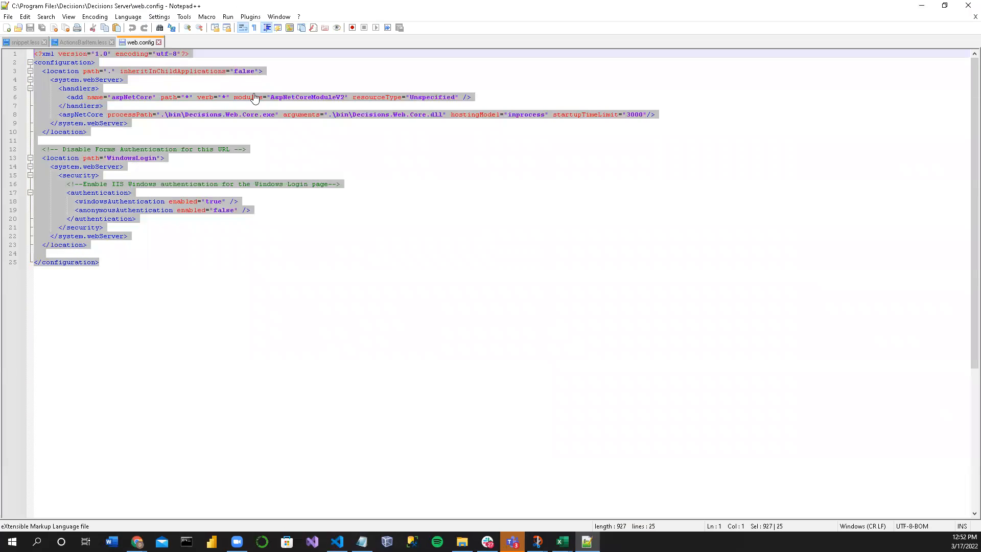
click(921, 7)
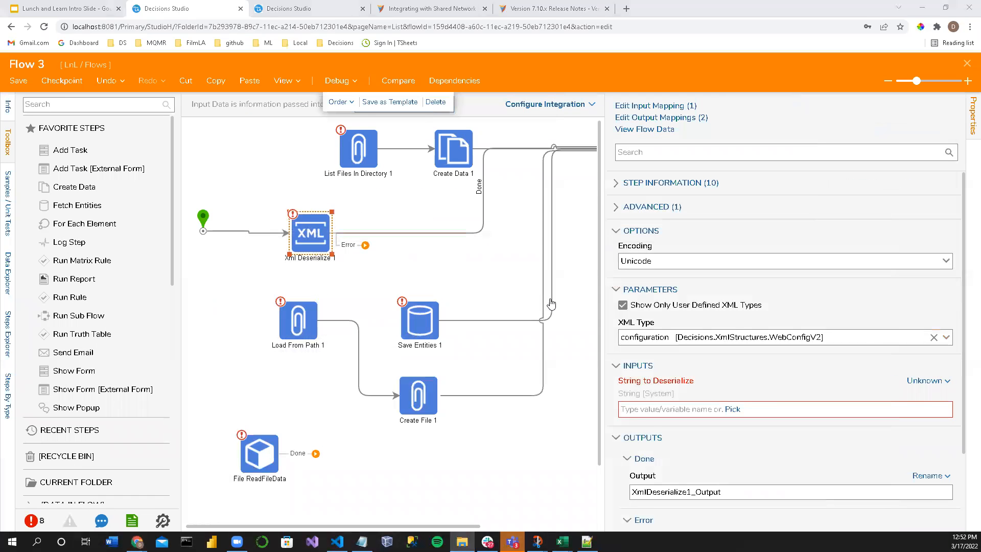
Step: Set String to Deserialize to Merge Plain Text, paste the web.config contents as its text and save it
click(938, 381)
click(858, 418)
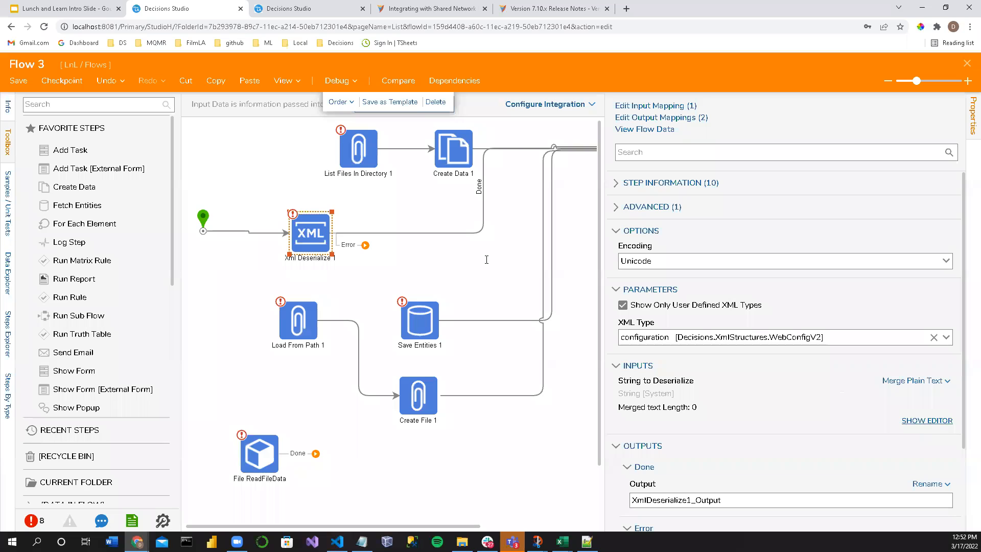
click(442, 175)
key(ctrl+v)
click(395, 404)
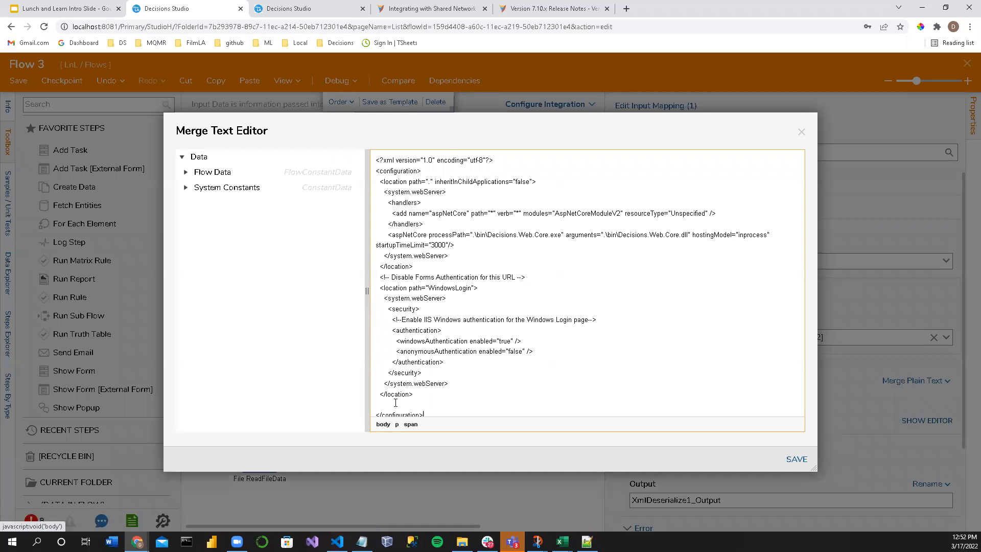
click(797, 459)
scroll(679, 460, down, 2)
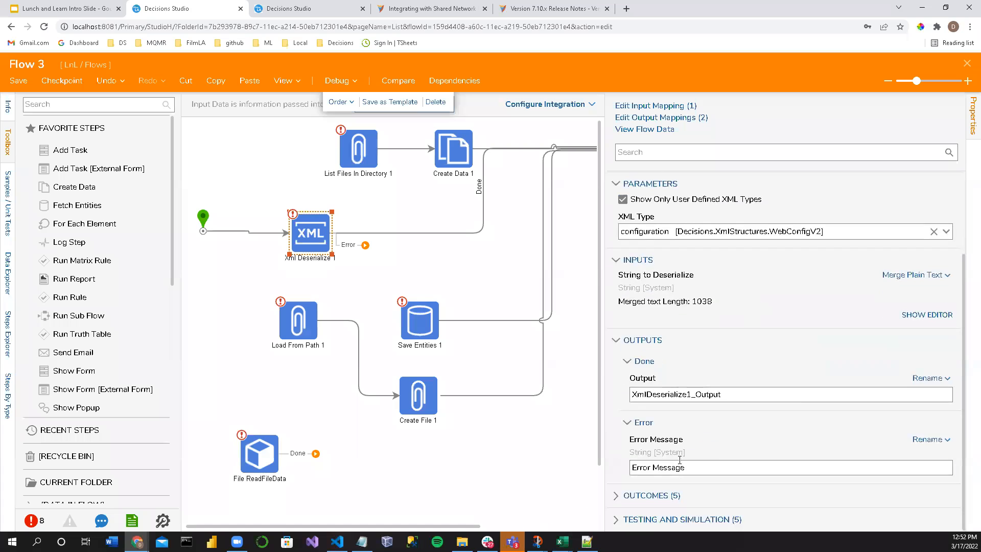
Step: Move the end step farther from Xml Deserialize and connect the step's Error outcome to it
click(461, 482)
click(206, 214)
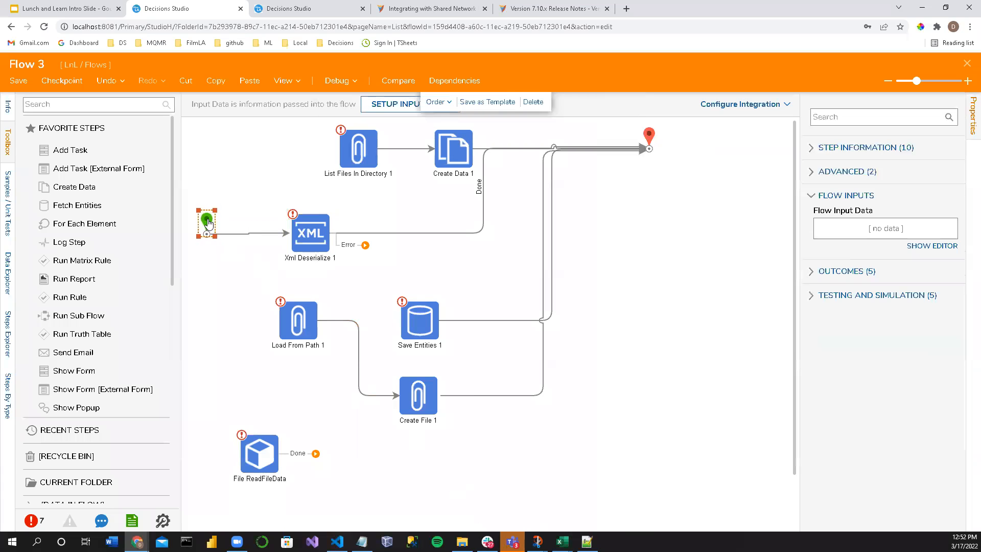
drag(362, 248, 749, 299)
click(653, 137)
click(335, 243)
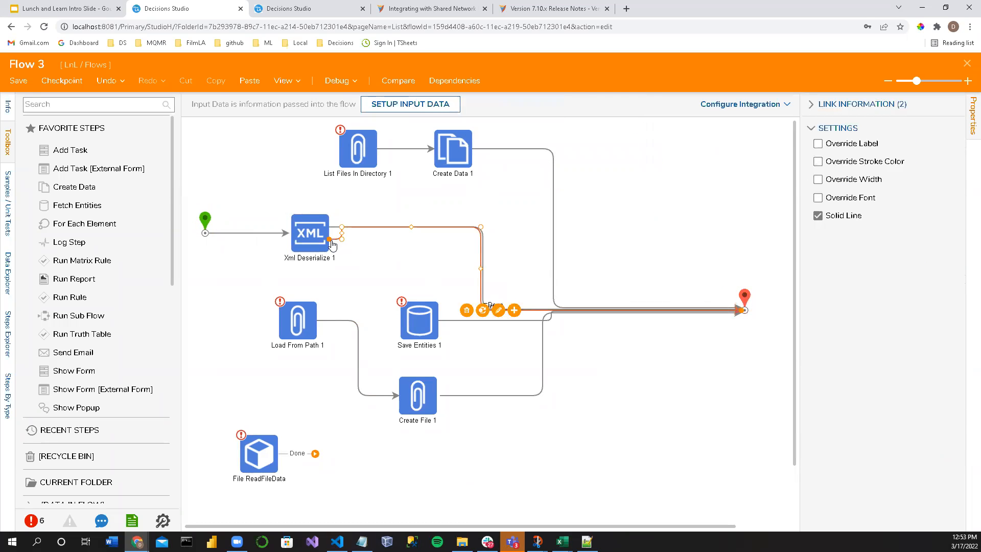
Step: Delete the Load From Path, Save Entities, Create File and File ReadFileData steps, and reroute Xml Deserialize's Error link below the Done link
drag(225, 291, 450, 494)
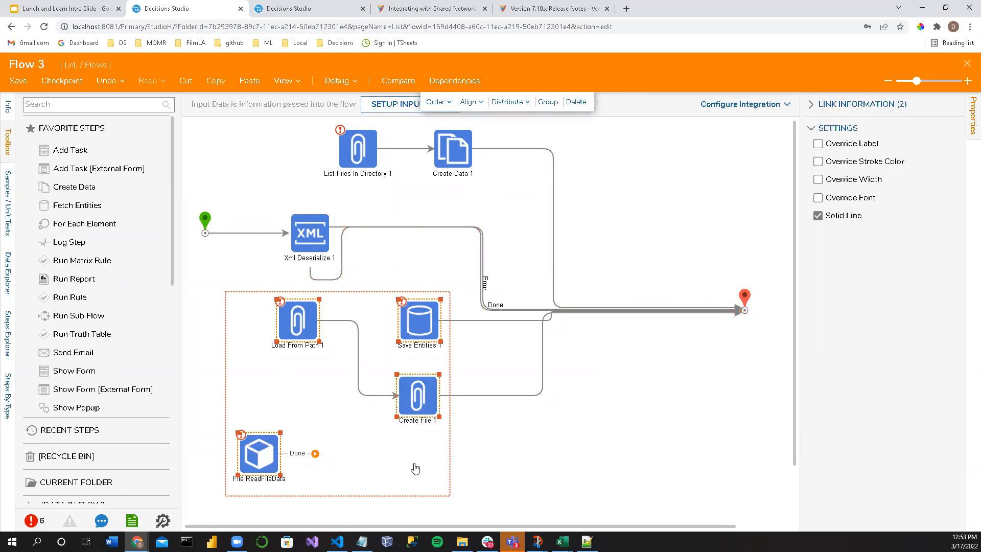
key(Delete)
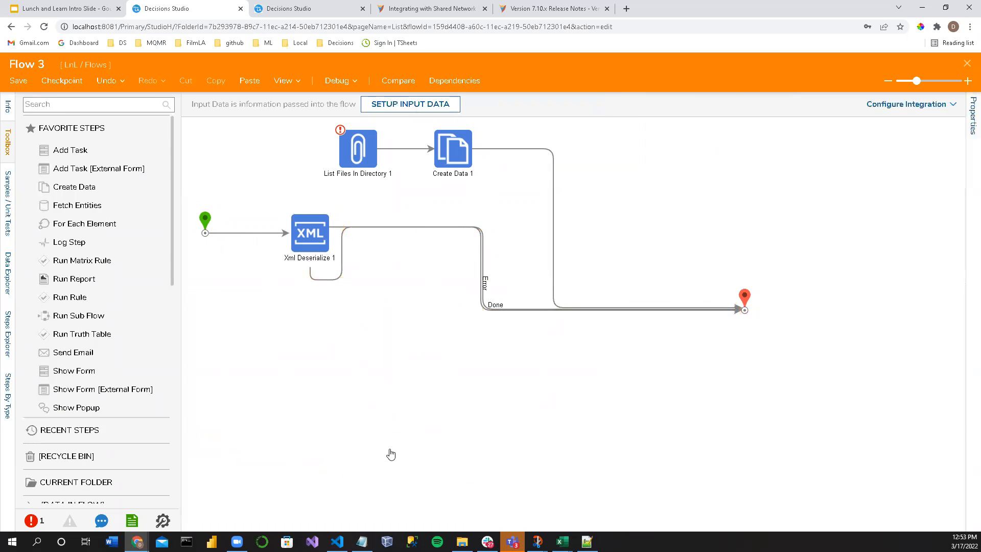
click(482, 281)
key(Delete)
drag(331, 231, 753, 323)
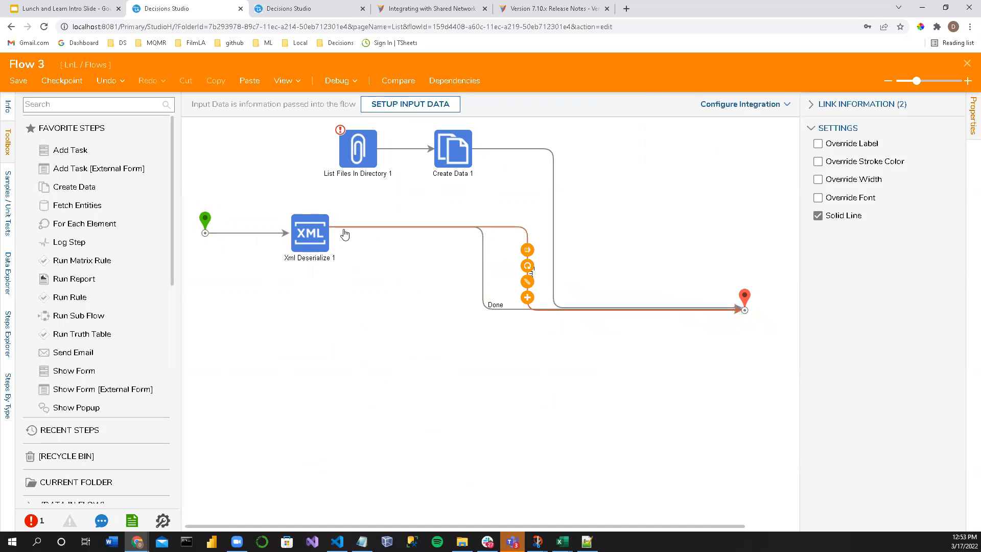
drag(330, 228, 314, 268)
click(424, 307)
mouse_move(526, 291)
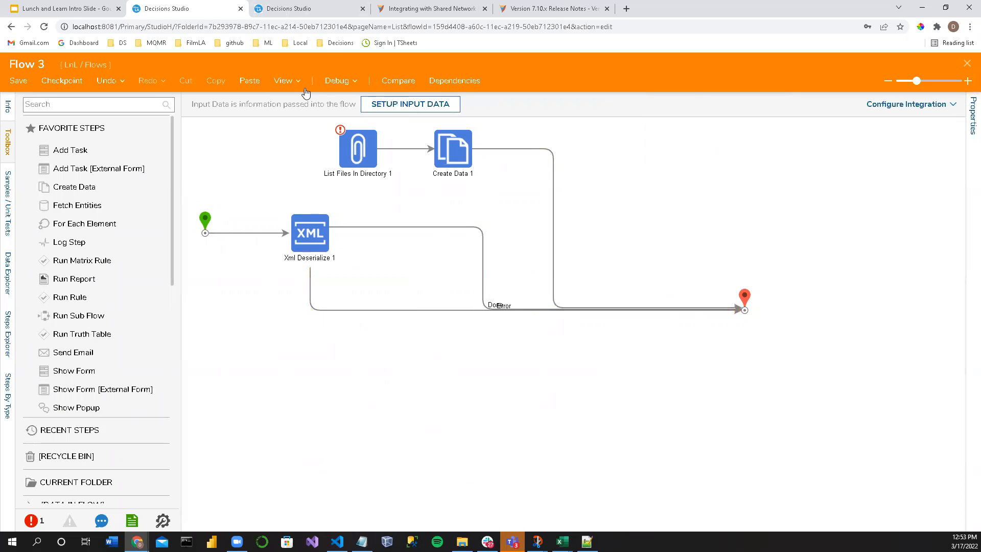
Step: Debug Flow 3, examine the Xml Deserialize step's input and output data including its error message, and close the debugger
click(337, 82)
click(458, 231)
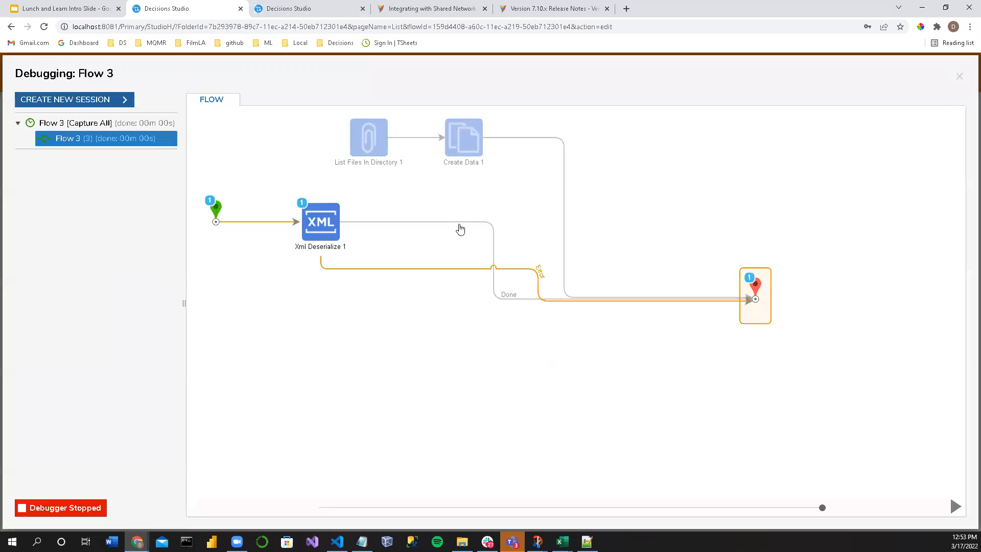
mouse_move(317, 231)
click(445, 240)
click(500, 261)
drag(464, 179, 321, 121)
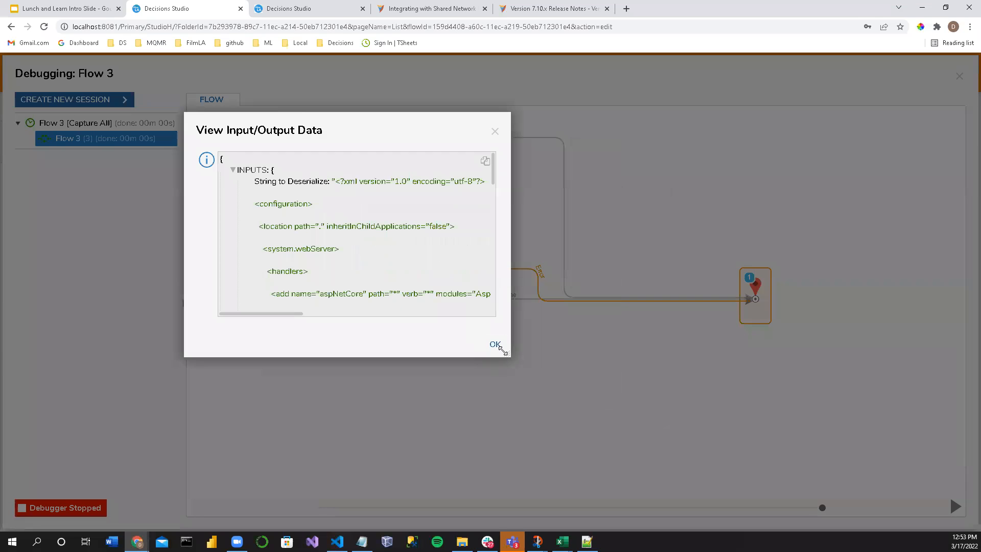
drag(506, 353, 976, 527)
scroll(433, 215, down, 9)
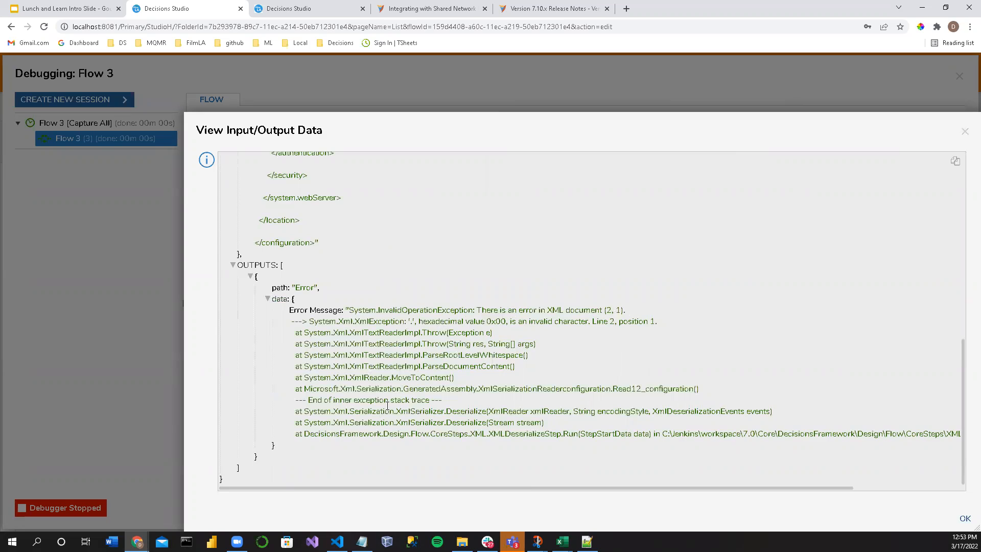
click(963, 134)
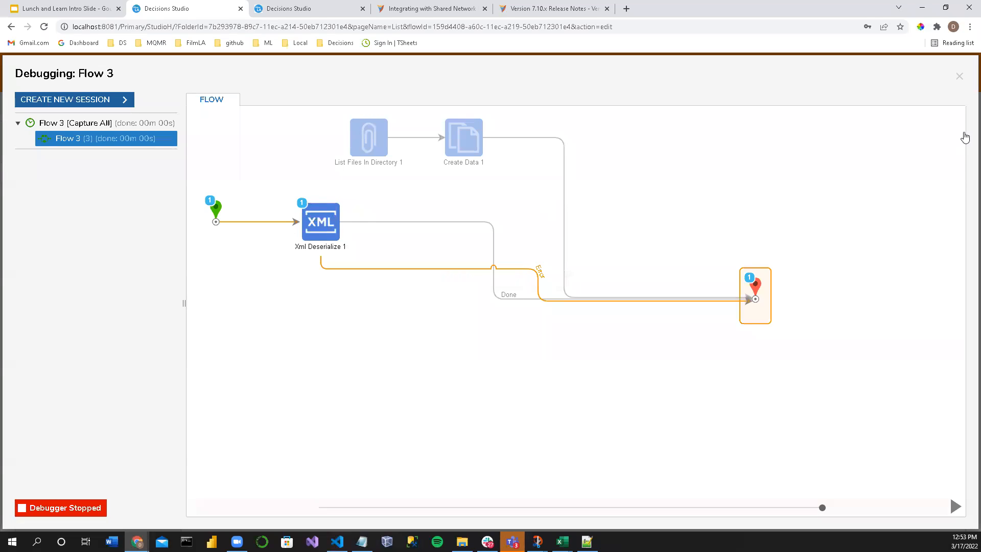
click(959, 75)
Step: Move the Xml Deserialize step closer to the end step and look through its Encoding options
drag(329, 228, 450, 235)
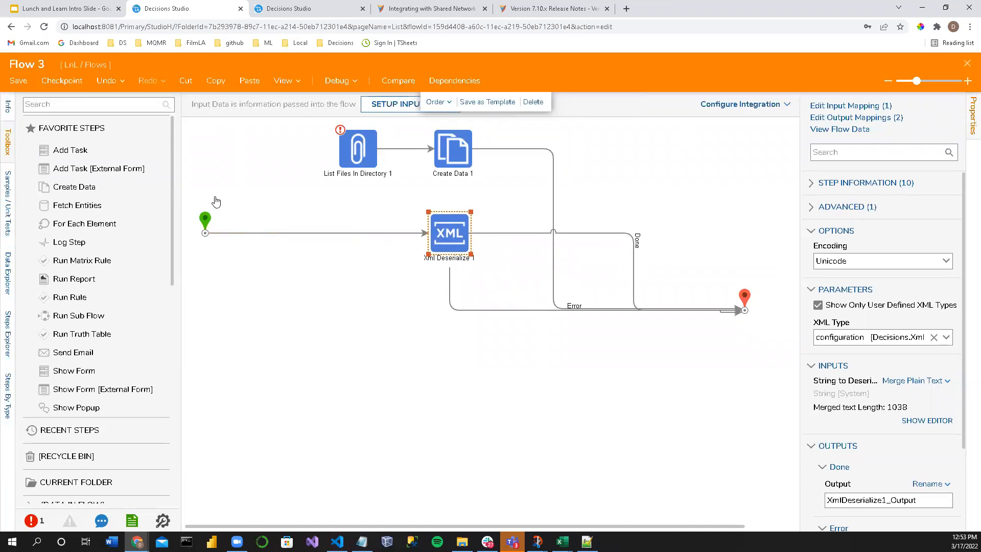
click(60, 99)
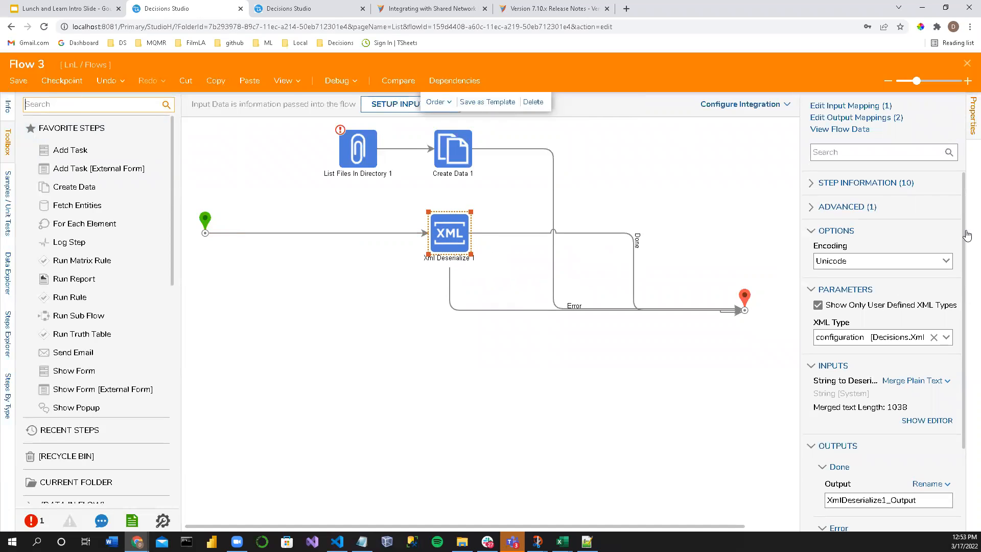
click(946, 260)
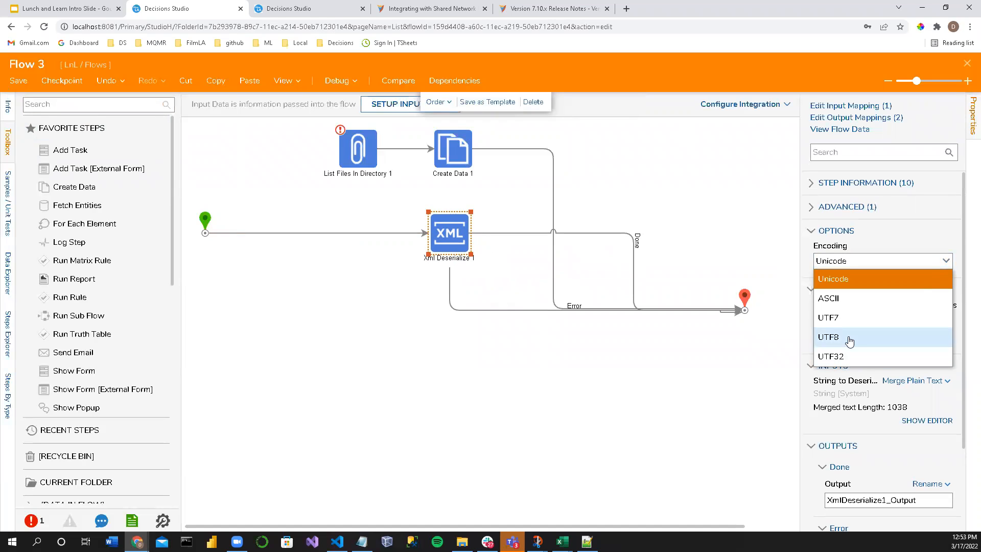
click(401, 301)
Step: Search the toolbox for "Load From" steps
click(71, 105)
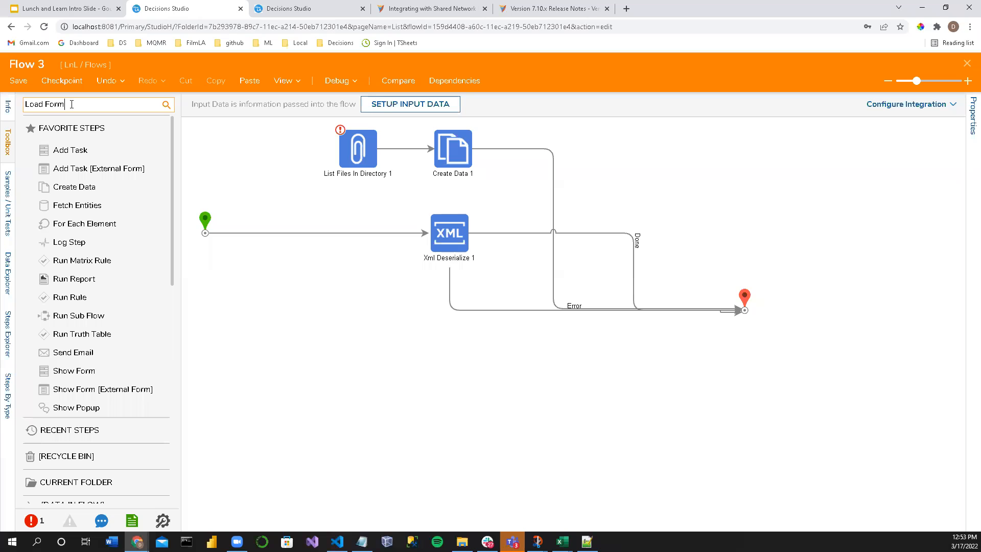
text(Load From)
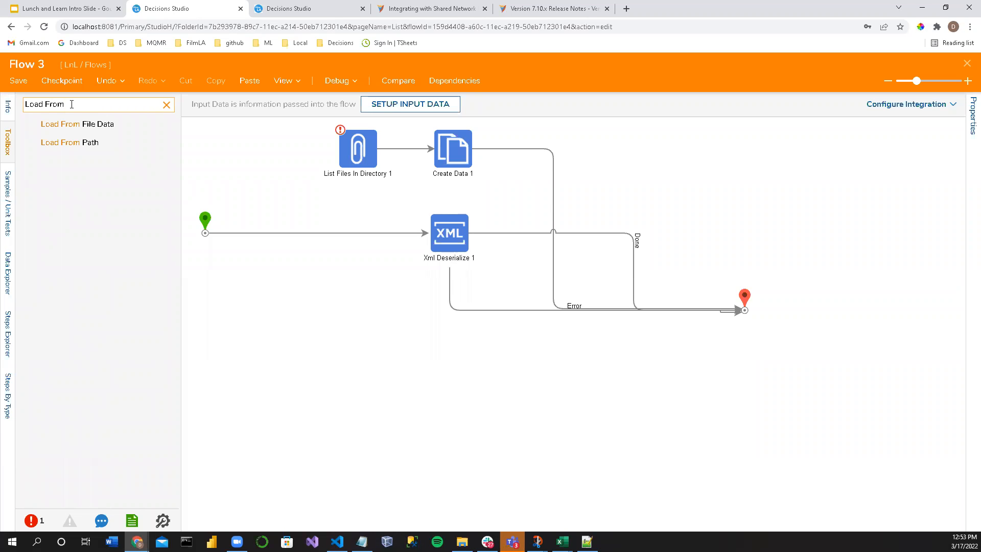
Step: In the other Decisions Studio tab, start creating types from XML, paste the web.config contents as the XML structure and review it
click(289, 15)
click(504, 120)
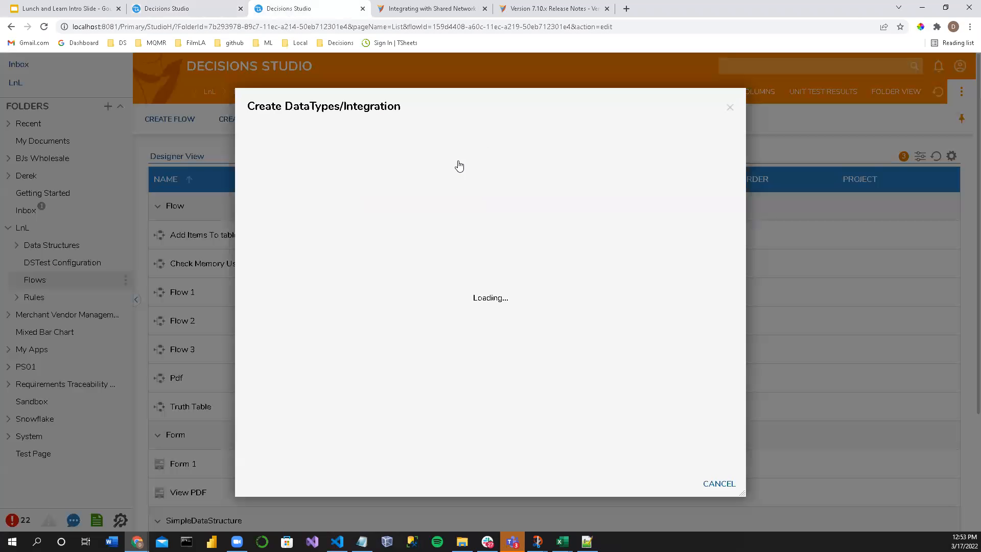
click(286, 285)
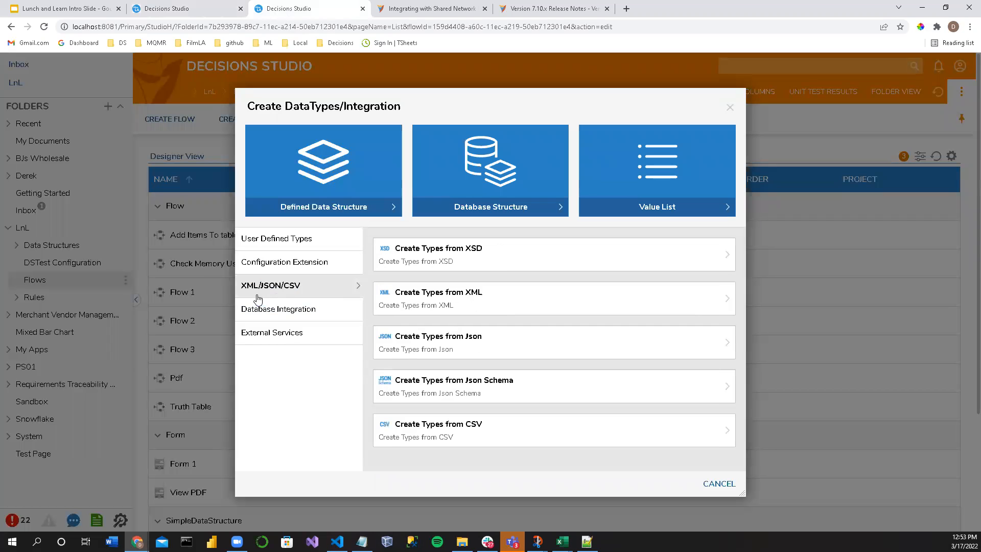
click(431, 295)
click(376, 232)
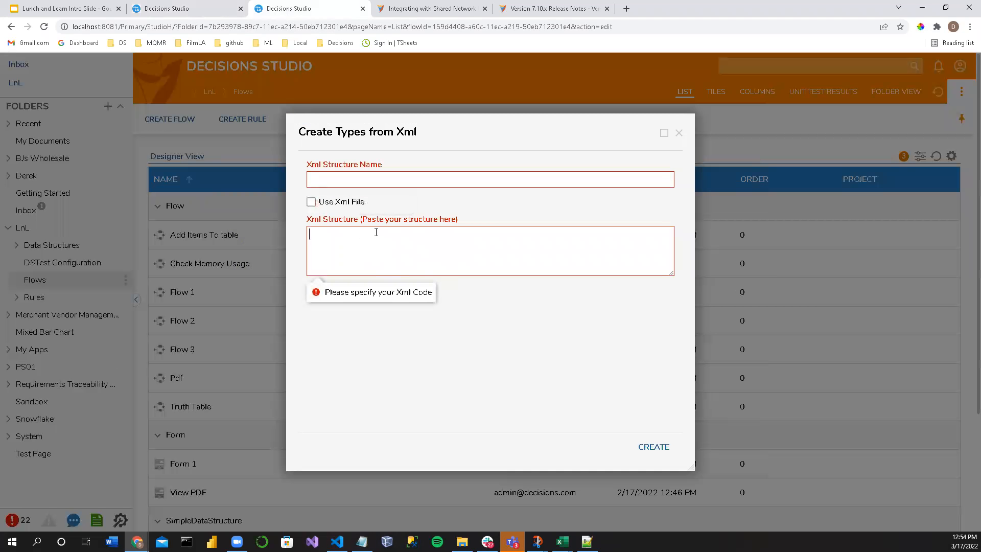
key(ctrl+v)
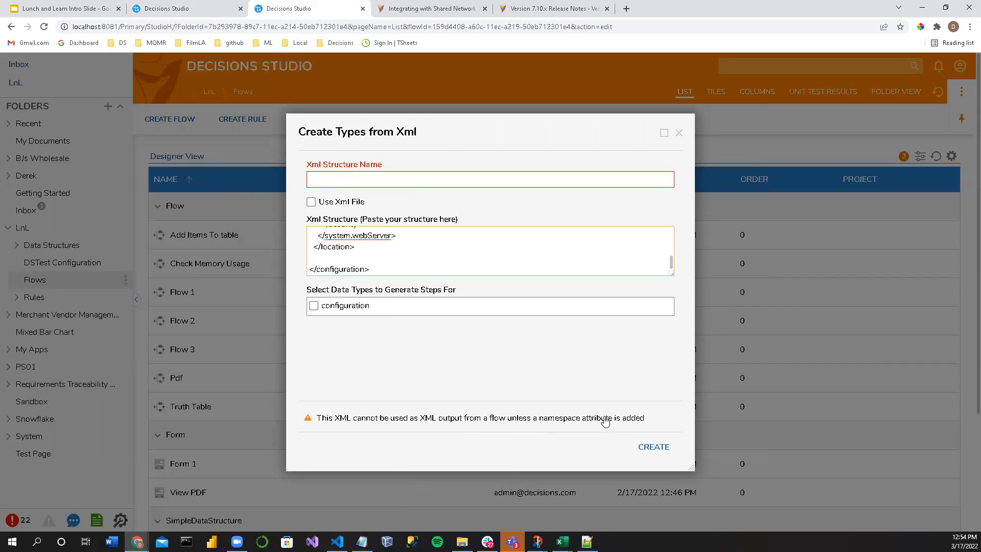
scroll(369, 248, up, 3)
scroll(365, 249, down, 3)
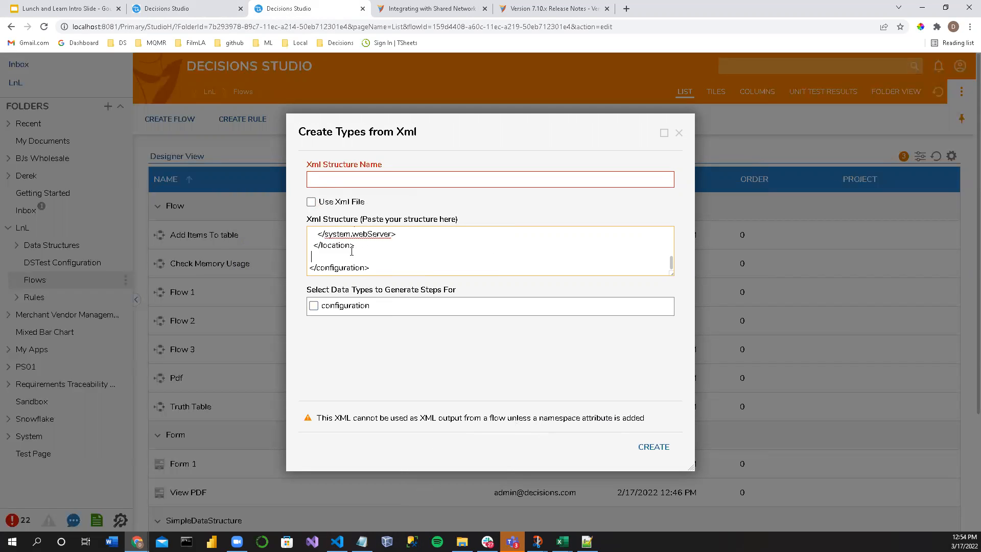
scroll(349, 251, up, 5)
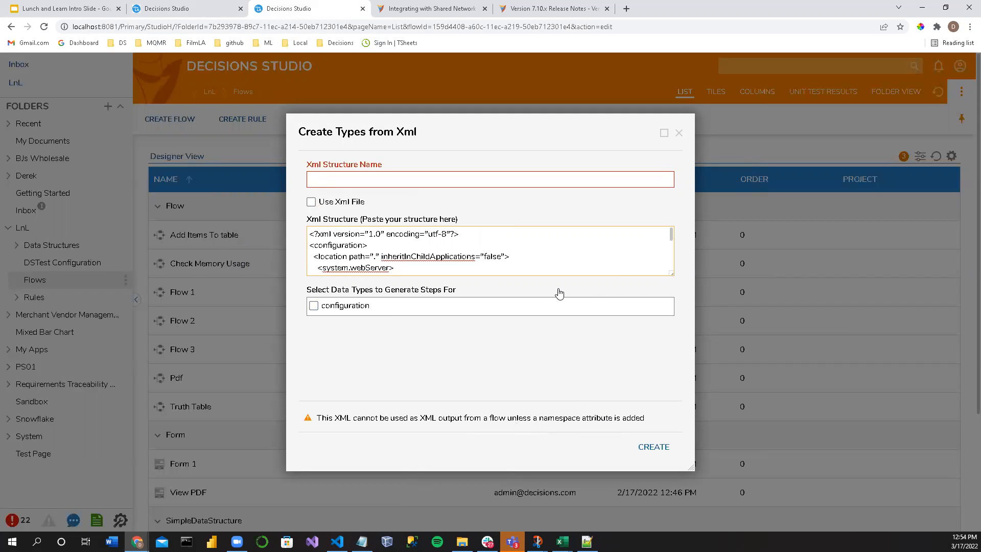
Step: Review the pasted web.config structure, close the type creation dialog without creating anything, and look through the items in the Flows folder
drag(670, 272, 666, 363)
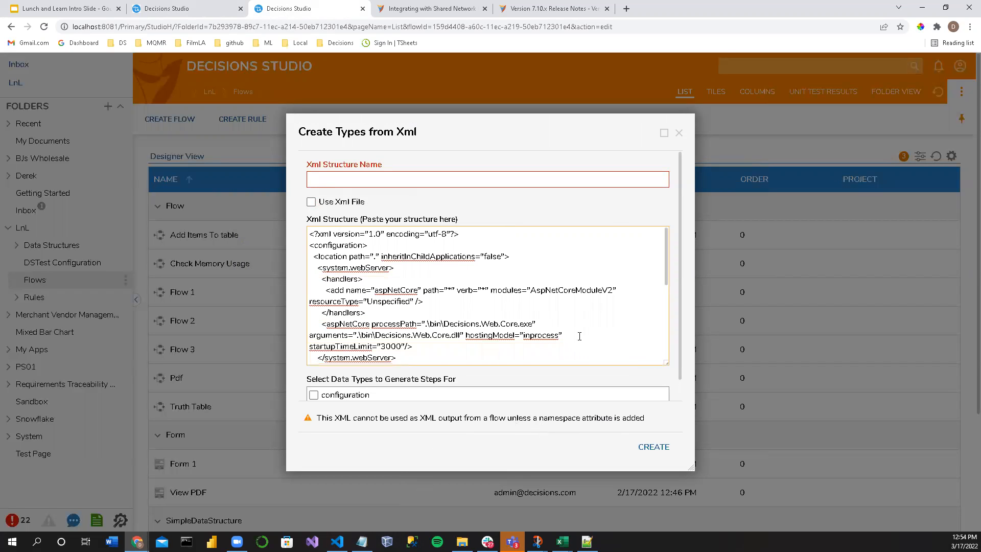
scroll(560, 327, down, 5)
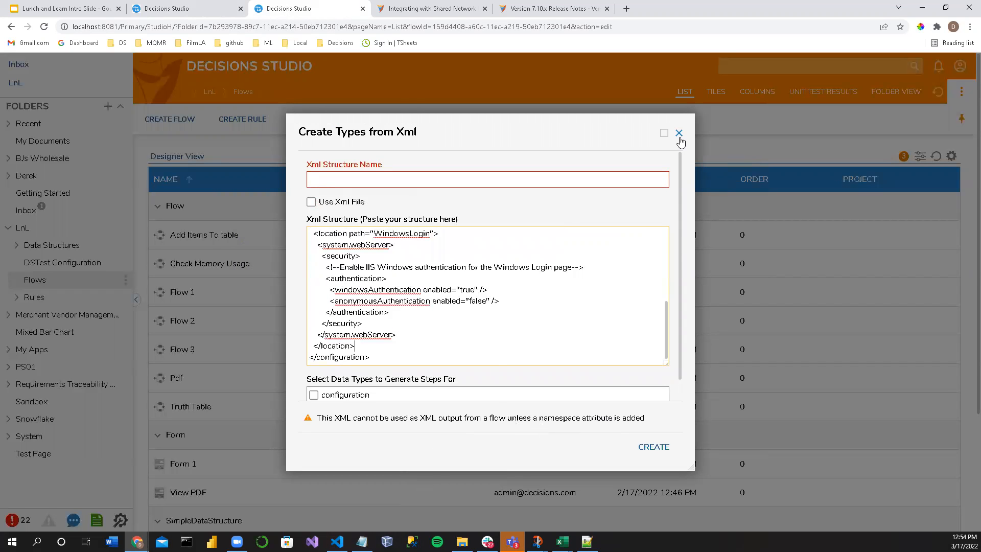
click(679, 133)
scroll(320, 305, down, 1)
scroll(320, 305, down, 3)
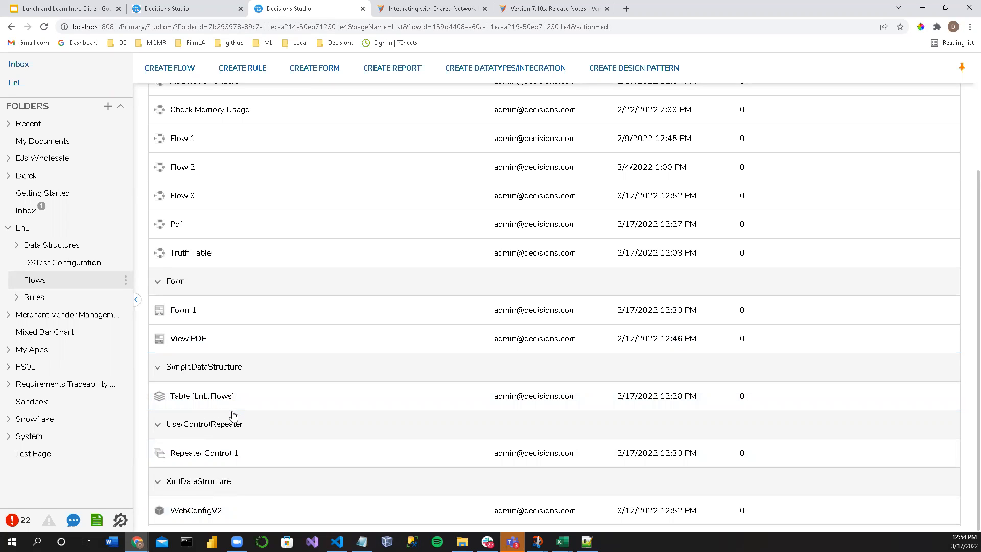
scroll(235, 411, up, 3)
scroll(236, 413, down, 2)
scroll(458, 223, up, 2)
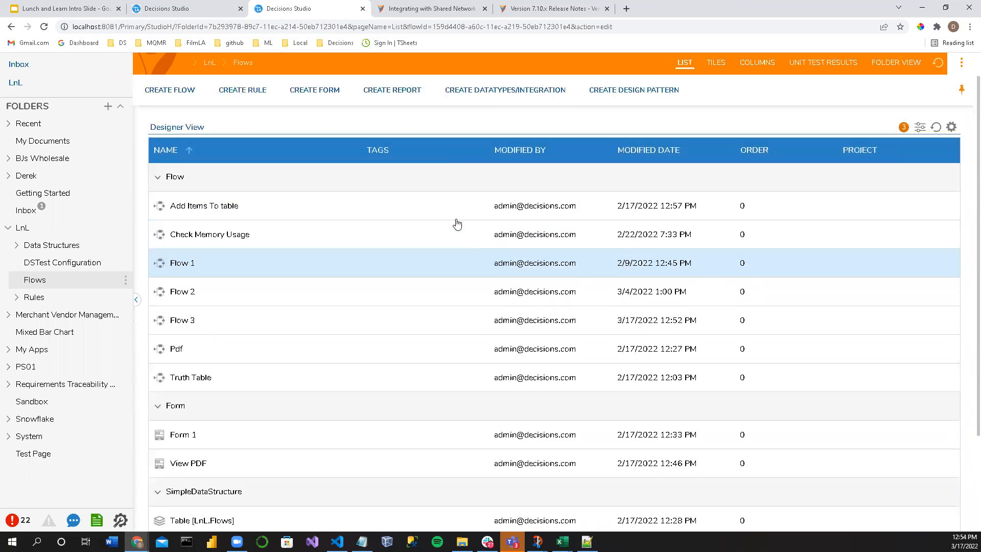
Step: Start creating types from XML again, paste the web.config contents as the structure and remove the blank line before the closing configuration tag
click(520, 125)
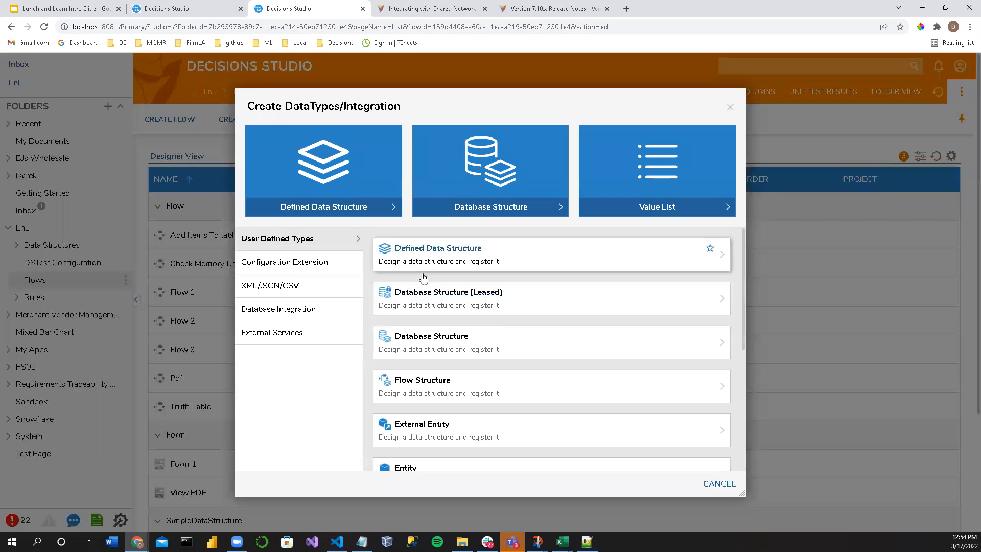
click(279, 290)
click(434, 302)
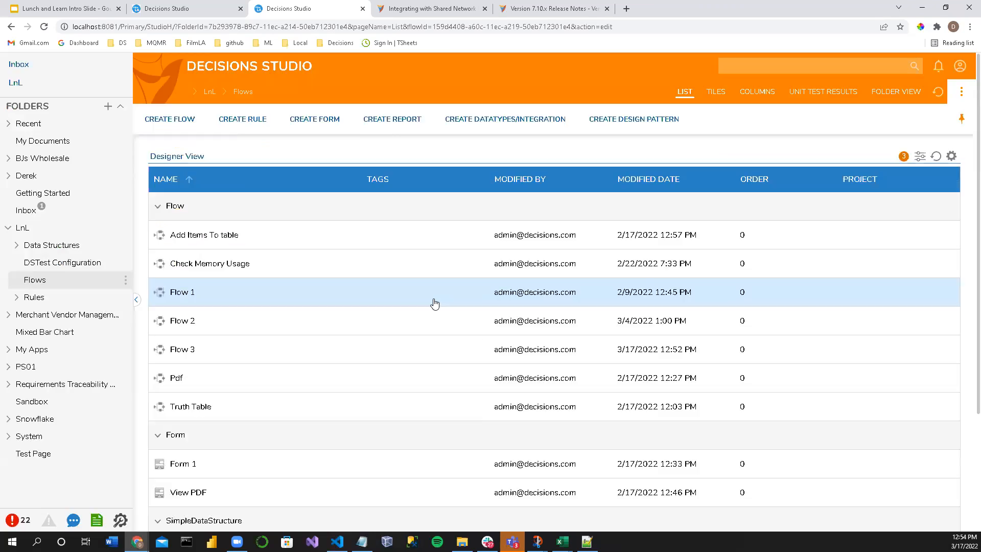
click(371, 228)
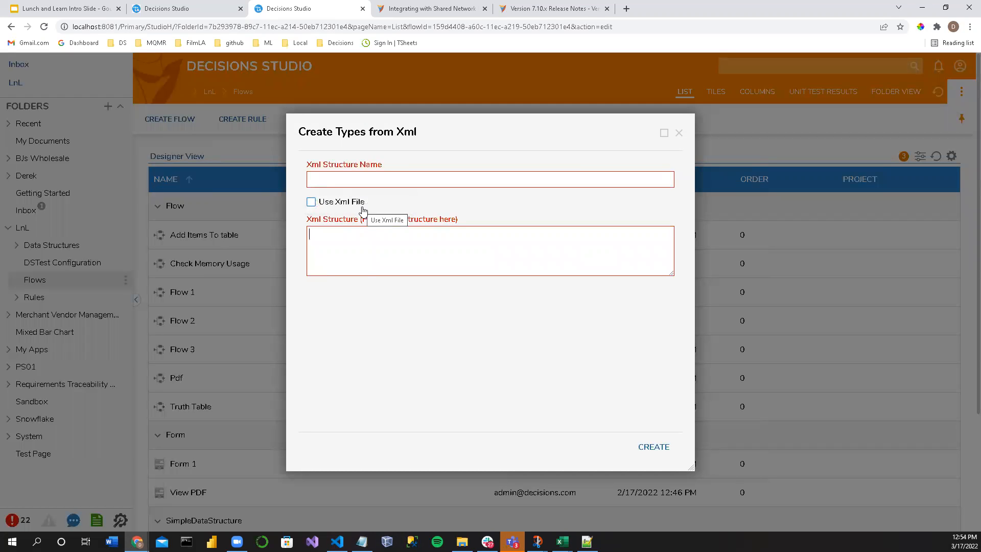
key(ctrl+v)
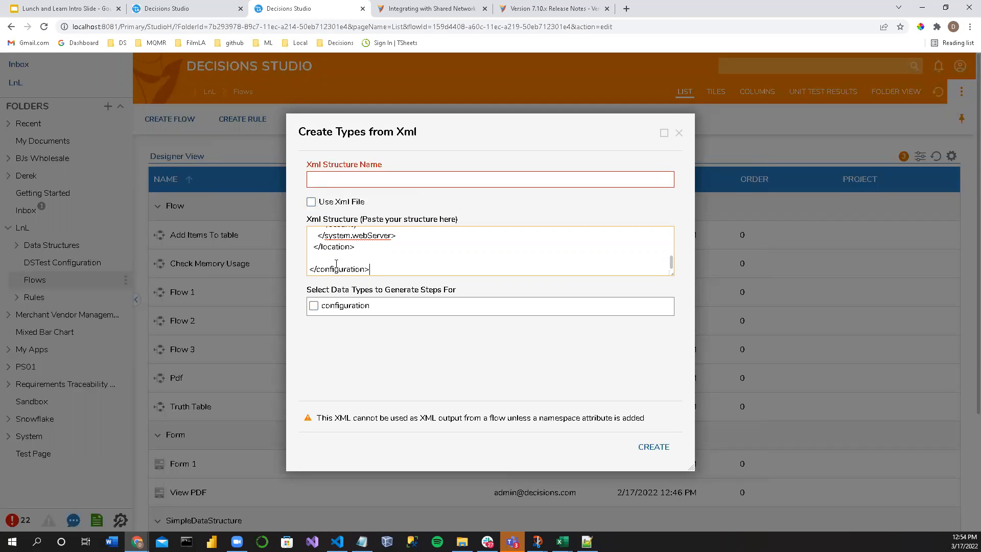
key(BackSpace)
key(BackSpace)
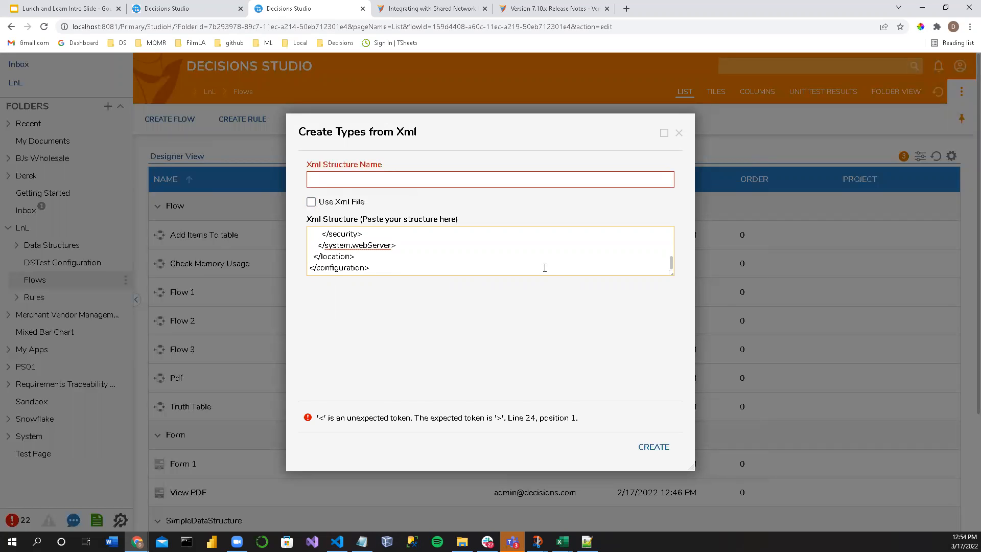
drag(673, 275, 673, 467)
scroll(469, 334, down, 3)
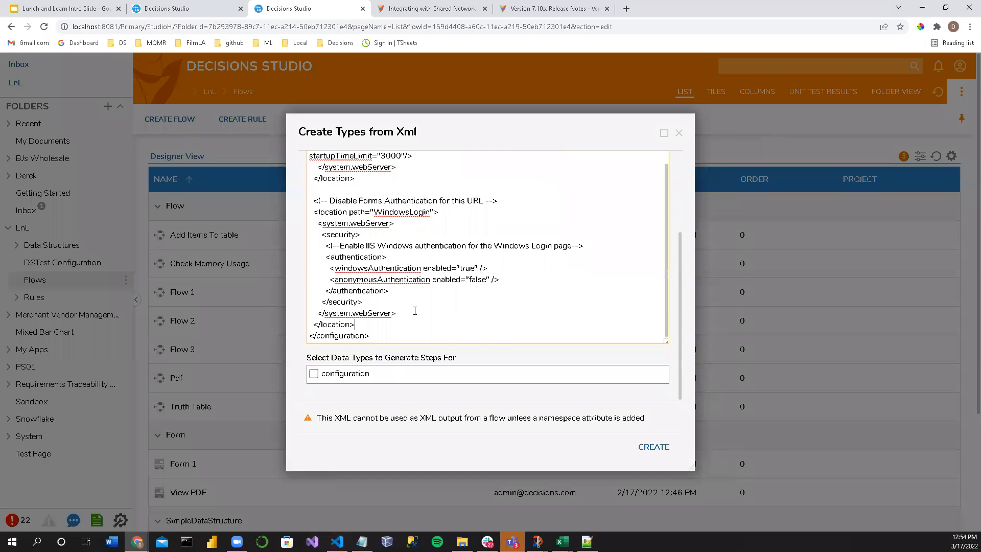
scroll(415, 311, up, 6)
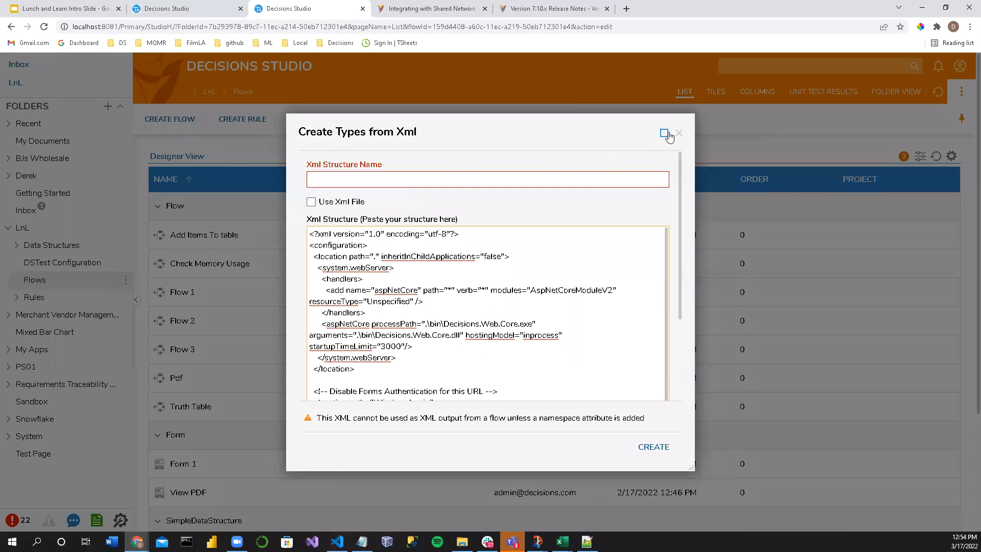
Step: In the Flow 3 tab, add a Load From Path step between the start step and the Xml Deserialize step
click(164, 8)
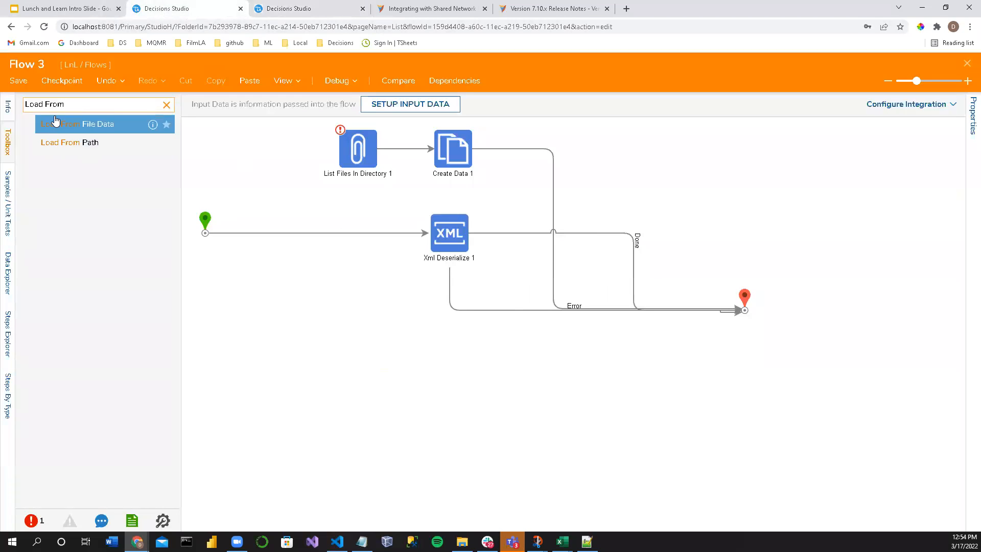
drag(78, 143, 306, 241)
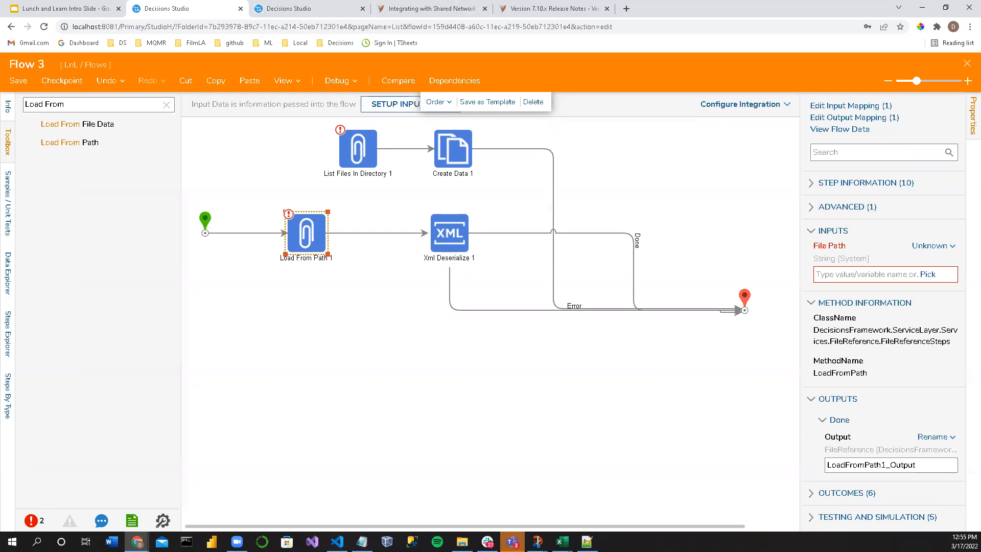
key(alt+Tab)
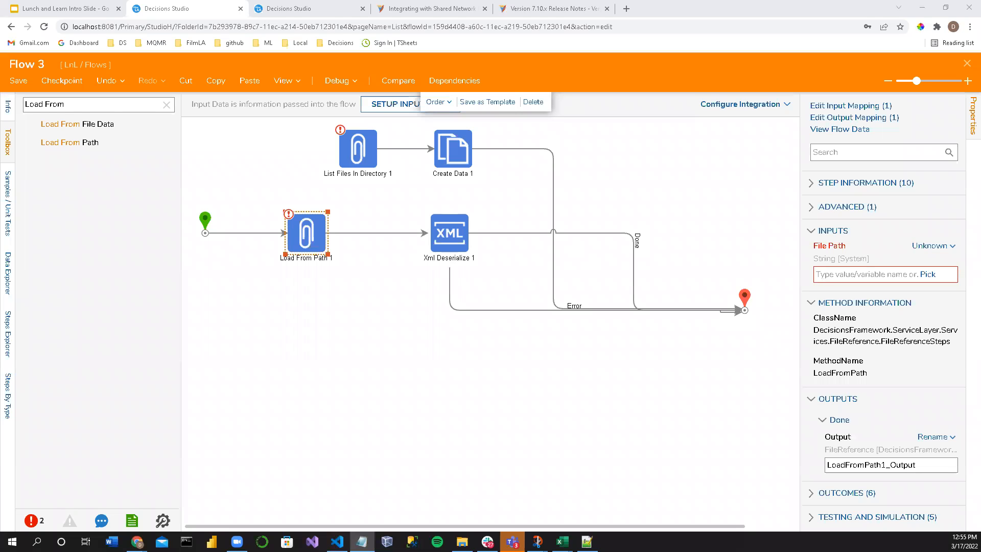
Step: In the other Decisions Studio tab, name the XML structure TestWebConfig, select the configuration data type for step generation and create the types
click(314, 9)
click(357, 179)
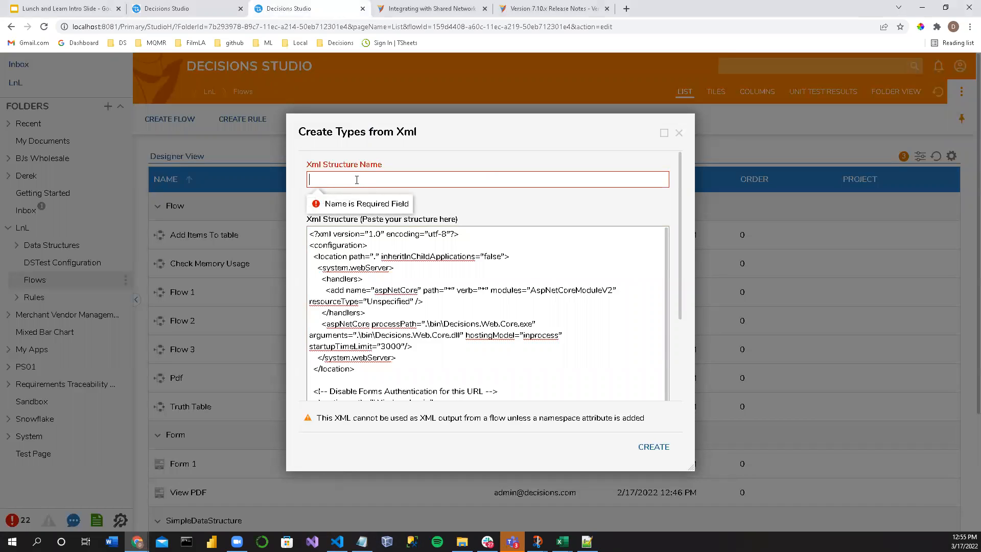
text(TestWebConfig)
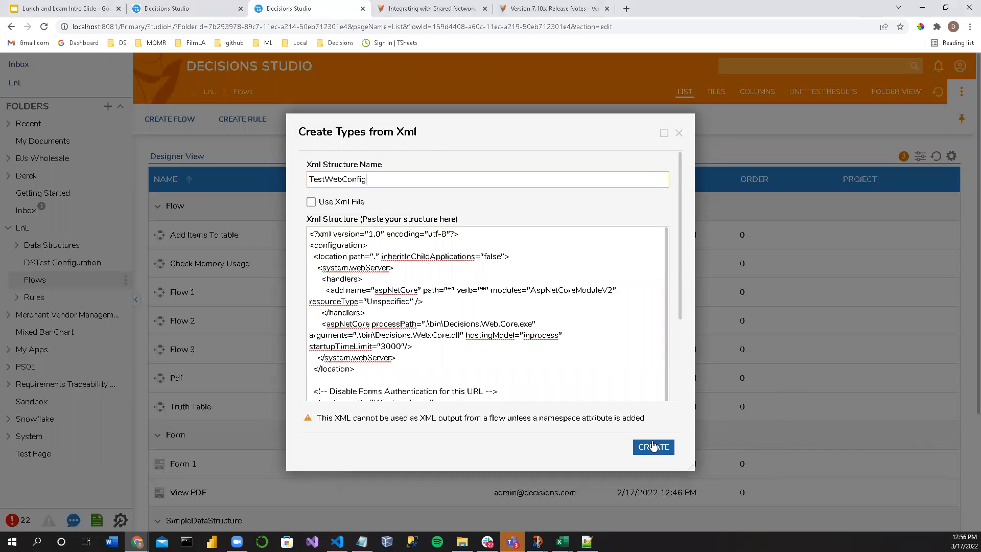
scroll(548, 380, down, 3)
scroll(547, 380, down, 3)
click(361, 378)
click(655, 448)
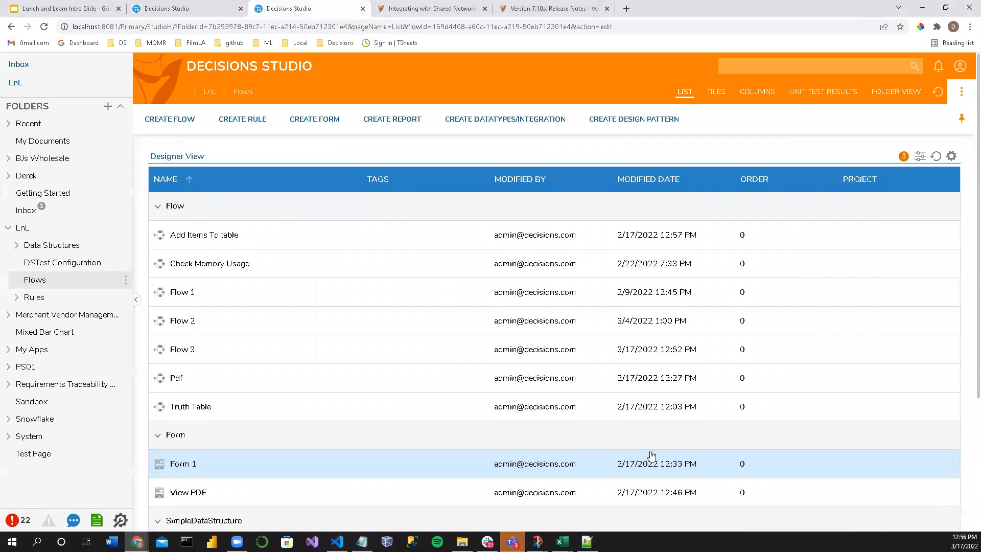
scroll(298, 322, down, 4)
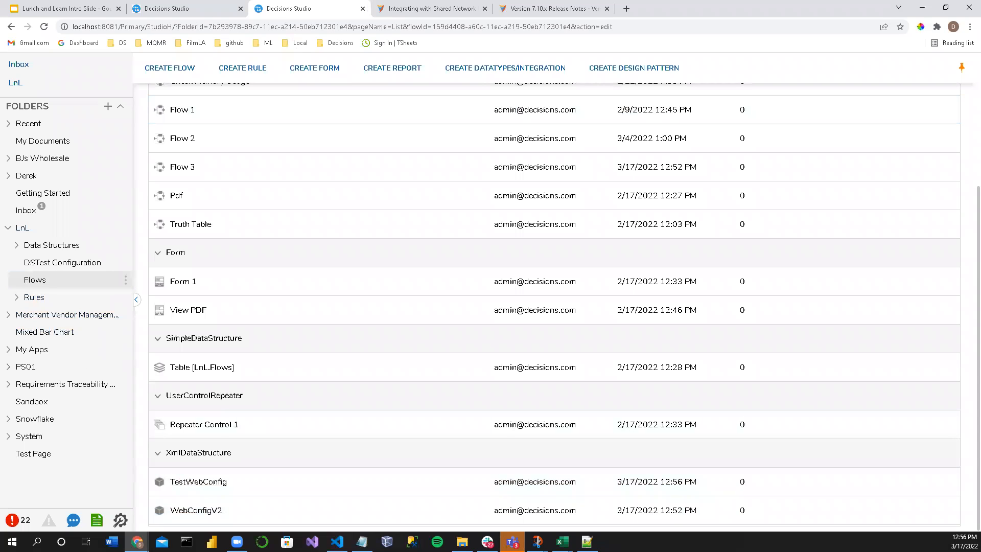
Step: In Flow 3, set the Xml Deserialize step's XML type to configurationlocationsystemPeriodwebServer [Decisions.XmlStructures.WebConfigV2]
click(187, 9)
click(460, 237)
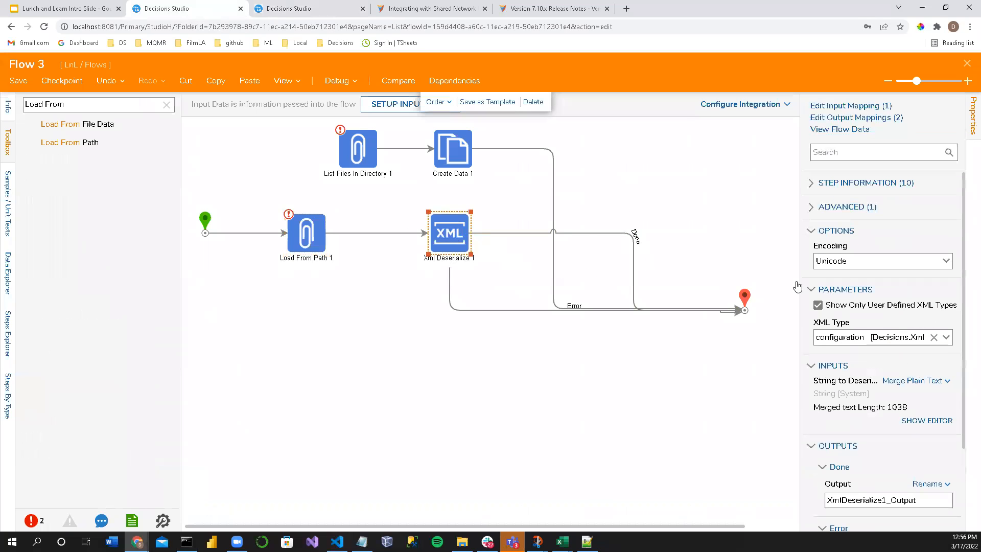
drag(800, 274, 552, 274)
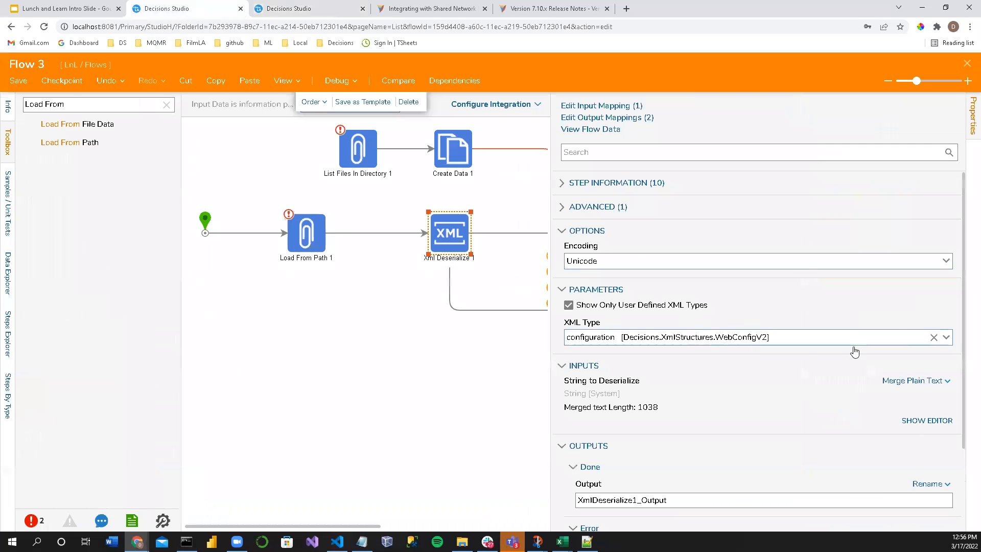
click(947, 337)
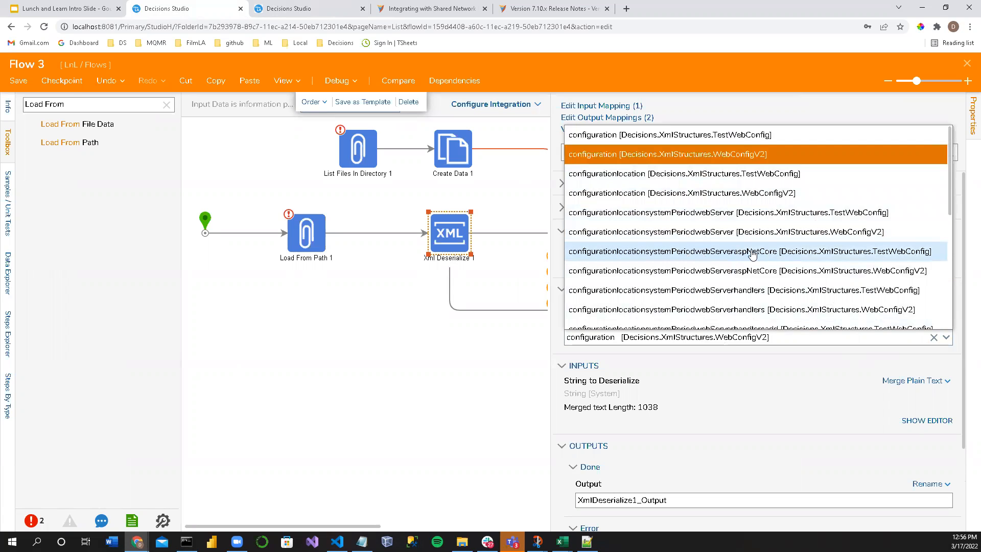
click(715, 239)
scroll(741, 409, down, 2)
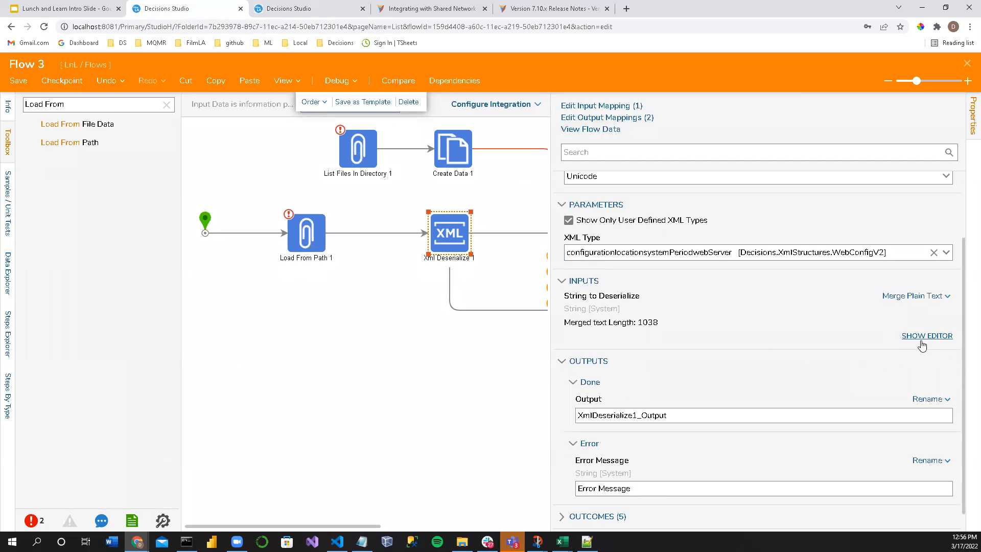
Step: Search the Xml Deserialize step's merged input text for "Provi", close the text editor and look through the available XML types
click(920, 340)
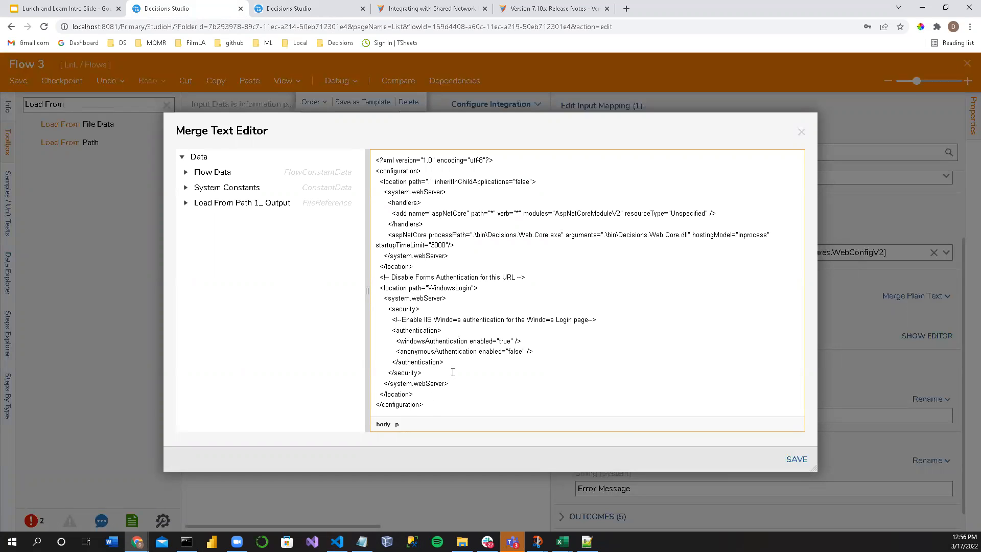
key(ctrl+f)
text(Pro)
text(c)
text(i)
key(BackSpace)
key(BackSpace)
text(vi)
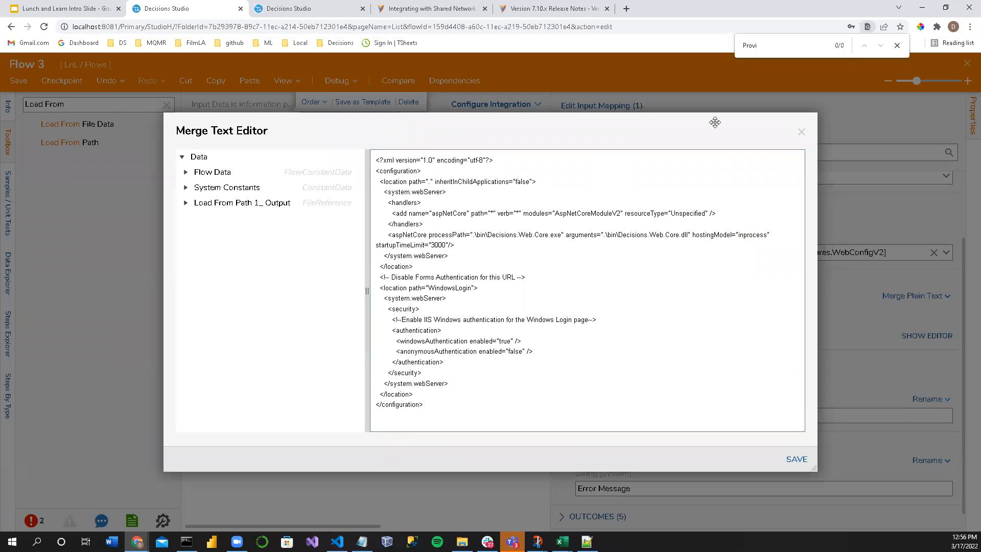
click(801, 134)
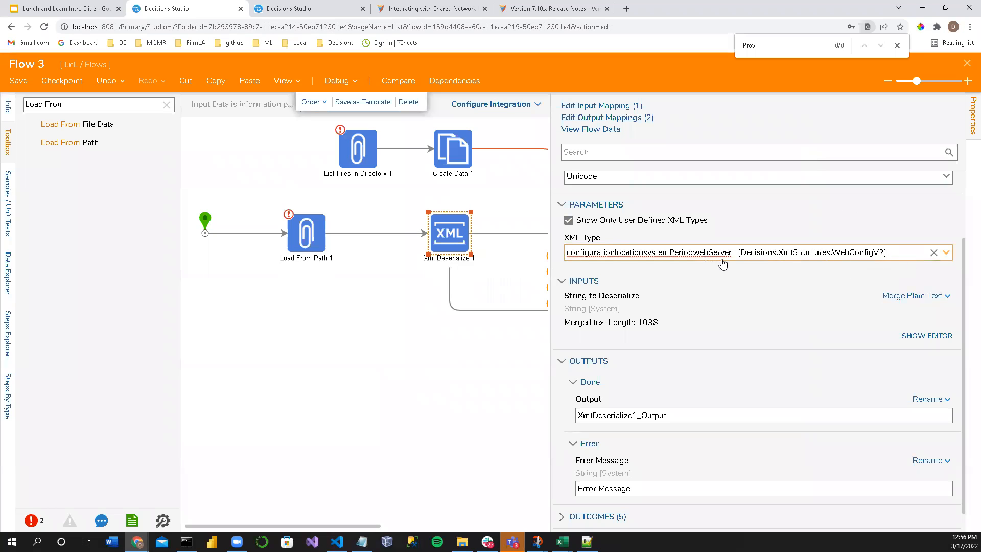
click(945, 252)
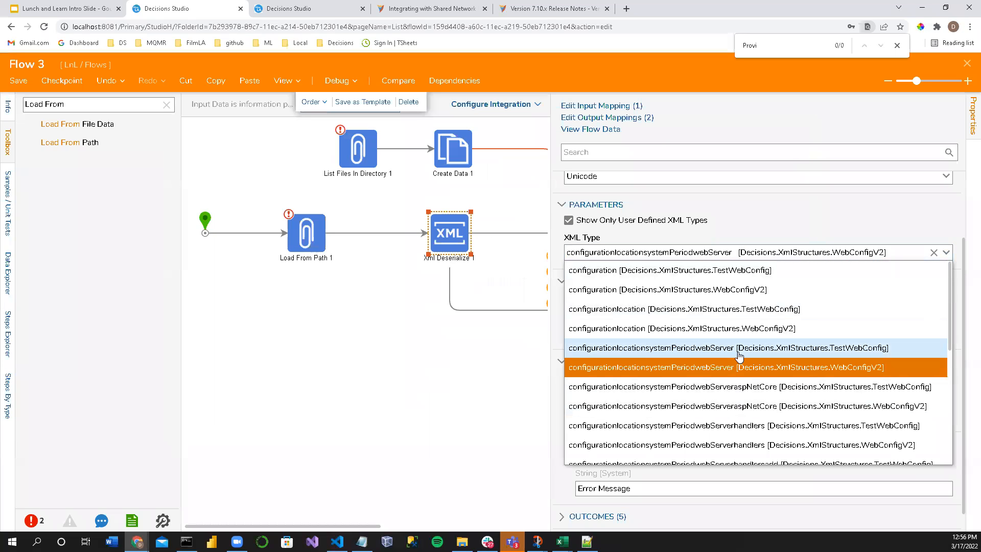
Step: In the other Decisions Studio tab, open the Trunk branch of the Local Server under System, Designers, Designer Repository
click(295, 11)
drag(135, 279, 166, 279)
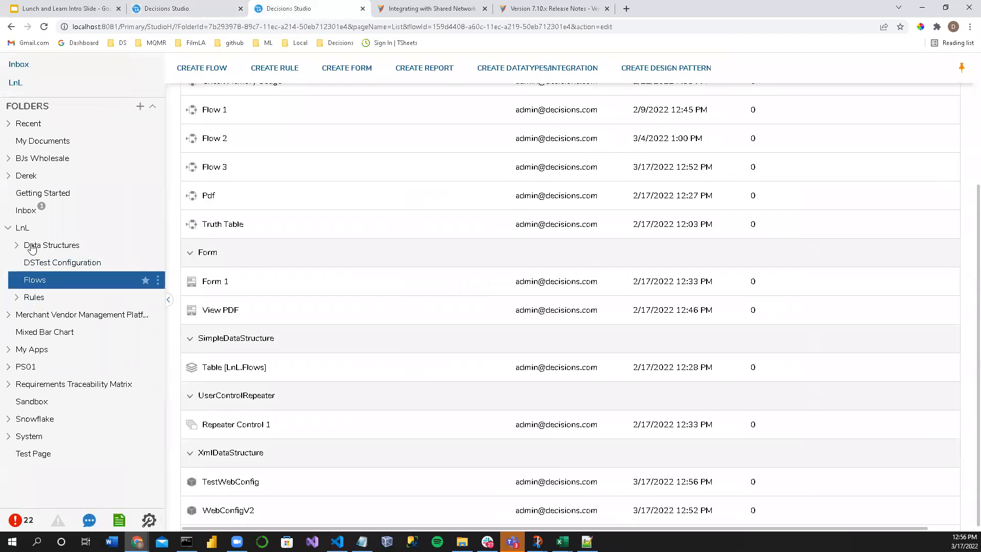
click(7, 228)
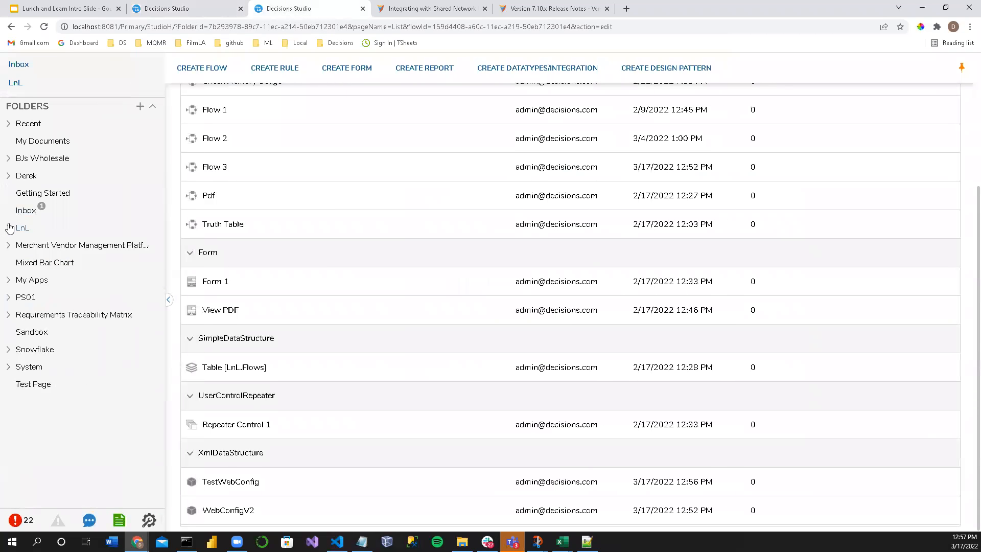
click(8, 366)
scroll(97, 376, down, 1)
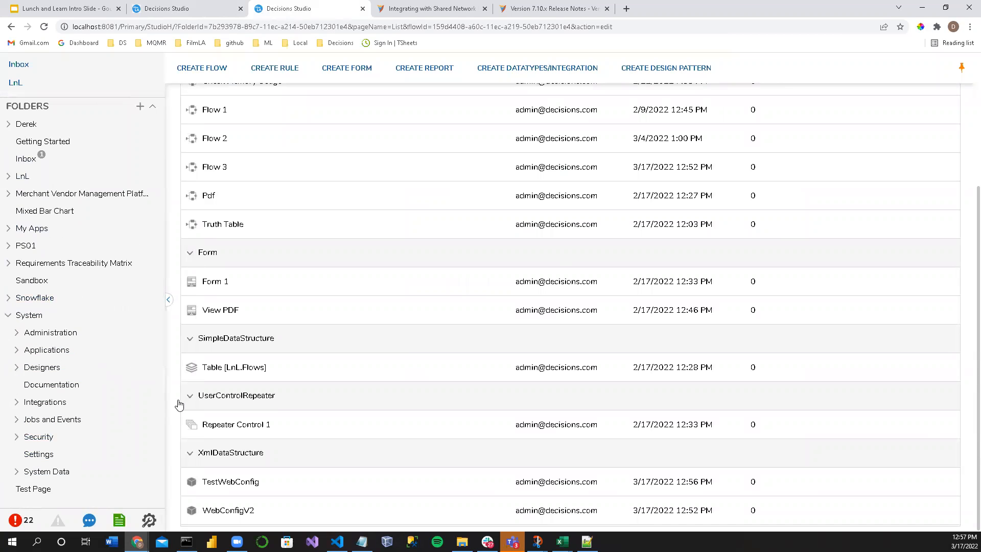
click(50, 367)
scroll(50, 368, down, 5)
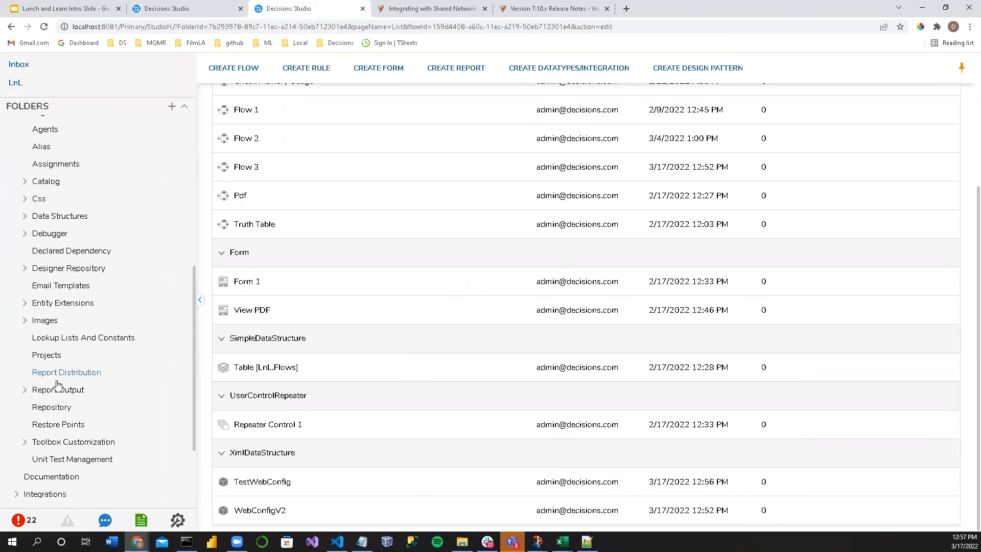
click(25, 271)
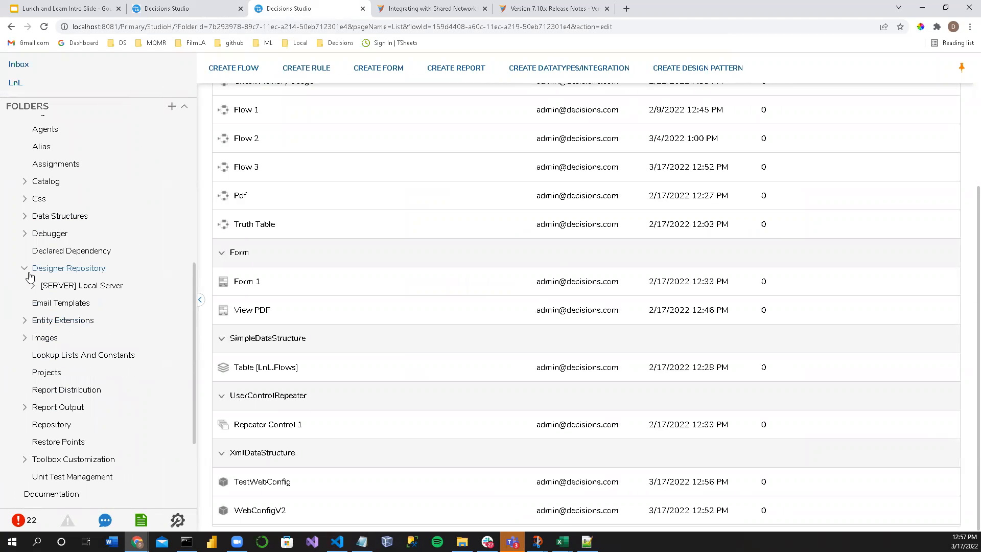
click(33, 285)
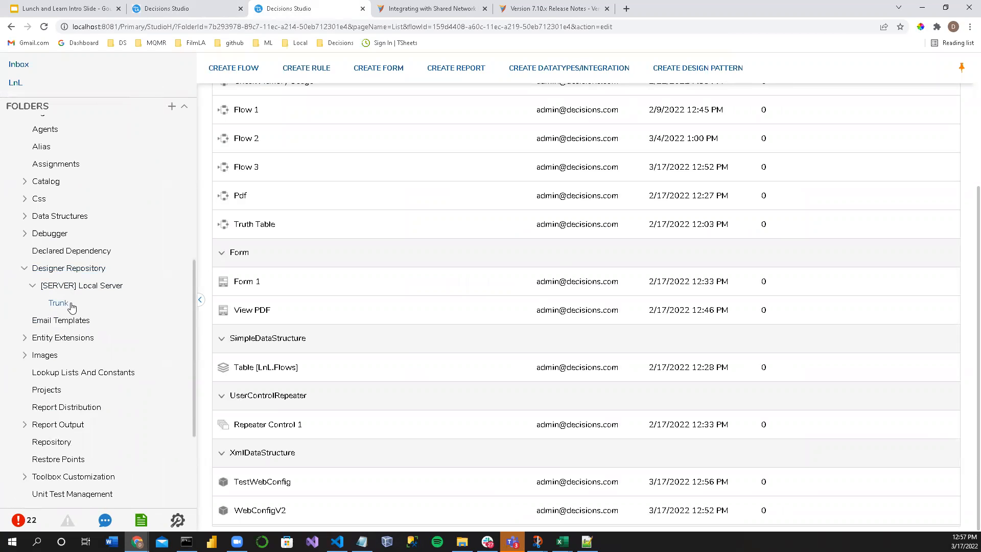
click(57, 303)
Step: Collapse the Designer Repository folder and look through the other folders under System and Designers
click(25, 268)
scroll(34, 282, down, 2)
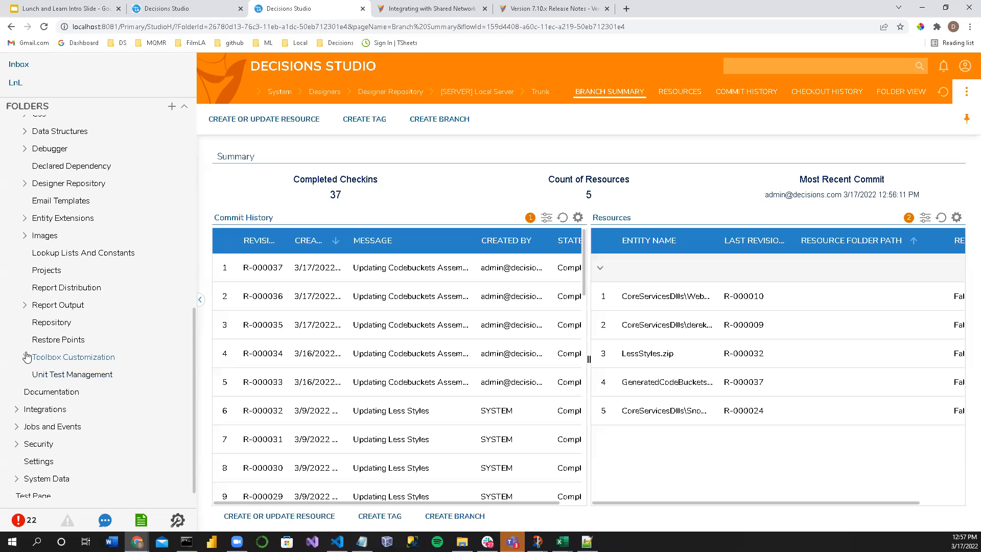
scroll(24, 355, up, 4)
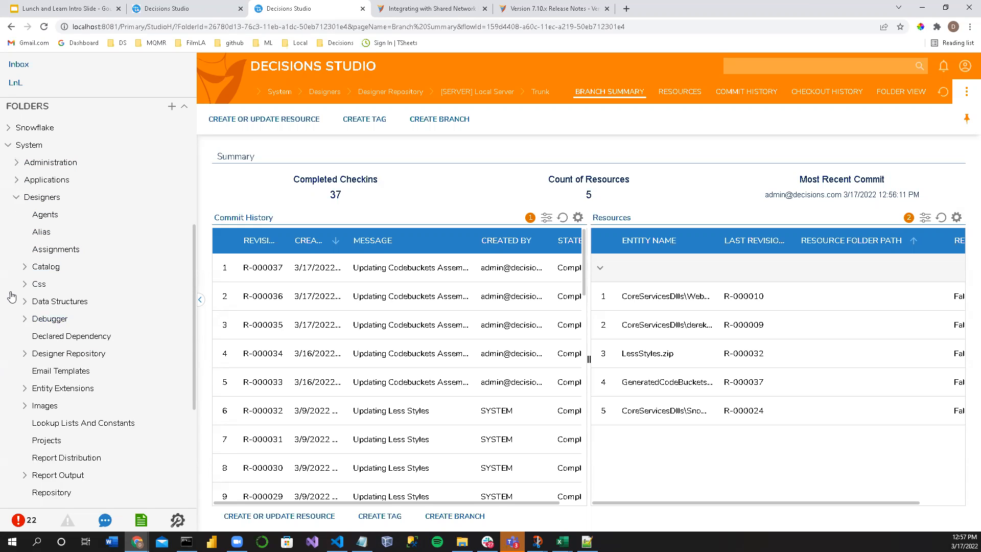
scroll(49, 322, down, 2)
scroll(49, 322, down, 2)
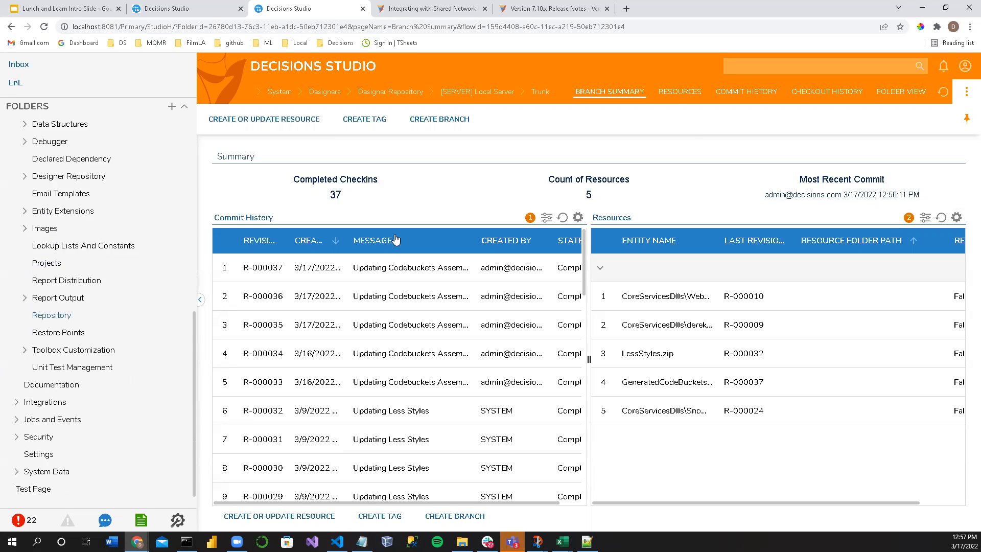
Step: Search Decisions Studio for WebConfigV2 and open the containing folder of its configuration data type
click(736, 65)
key(ctrl+v)
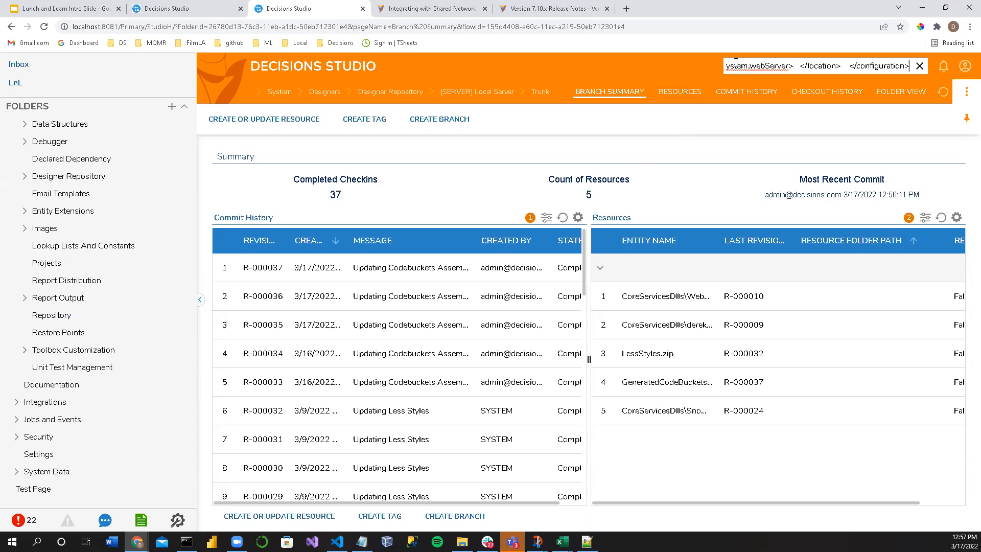
key(ctrl+z)
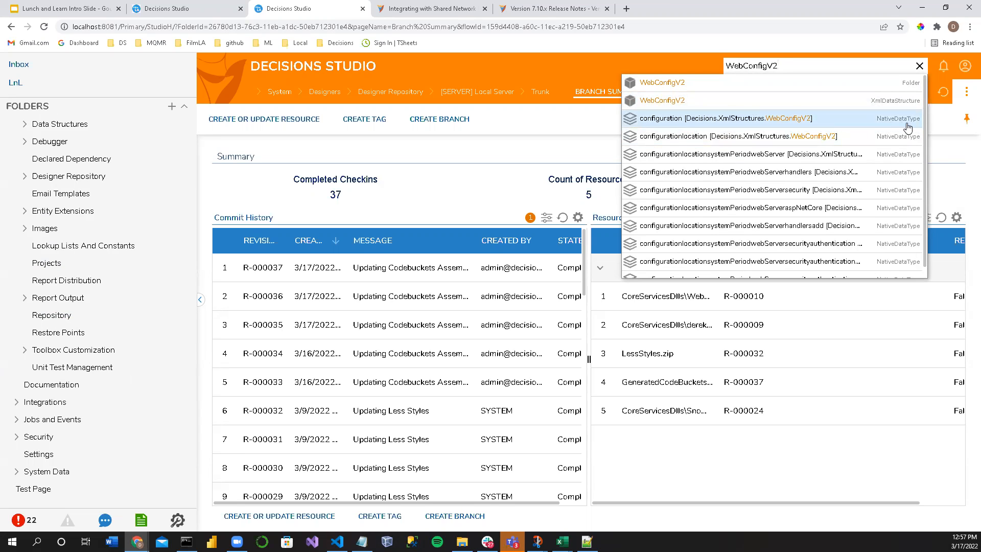
right_click(737, 124)
mouse_move(696, 215)
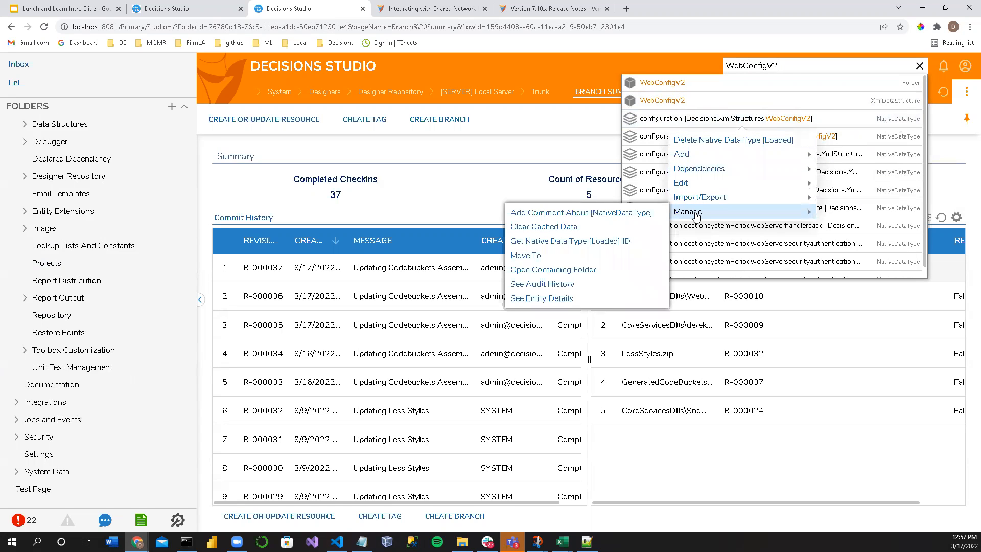
click(554, 269)
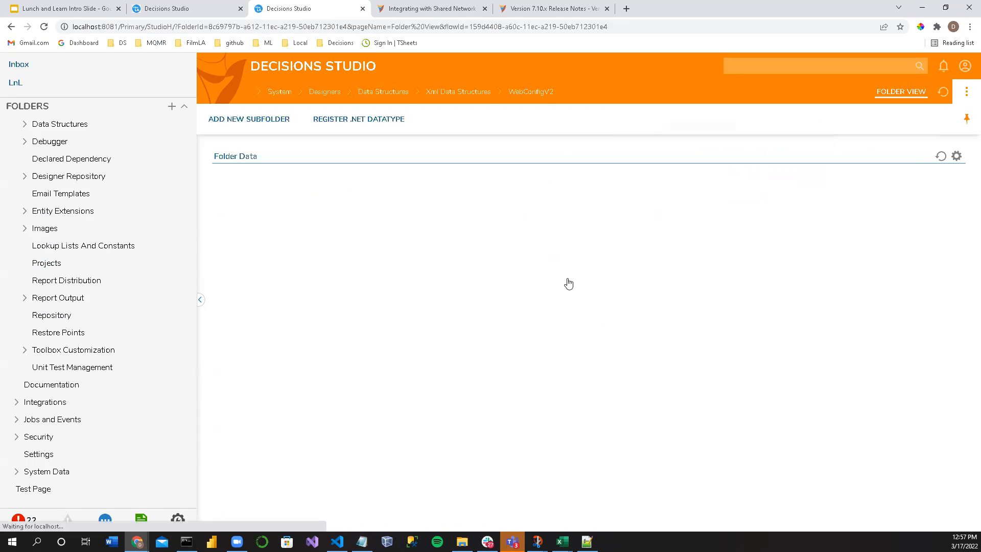
Step: In the WebConfigV2 folder, look through the actions available for the configuration [Decisions.XmlStructures.WebConfigV2] data type
scroll(31, 295, up, 2)
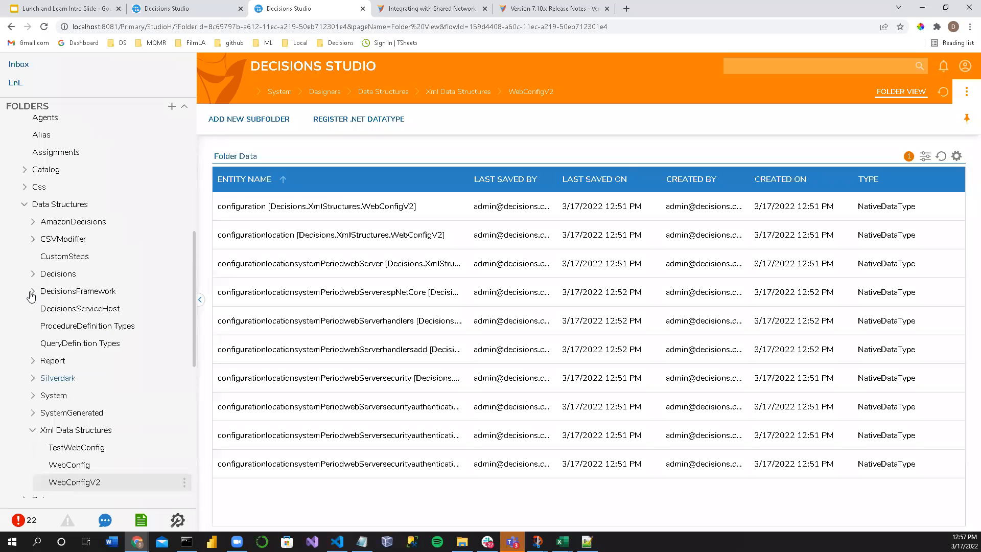
scroll(30, 295, up, 5)
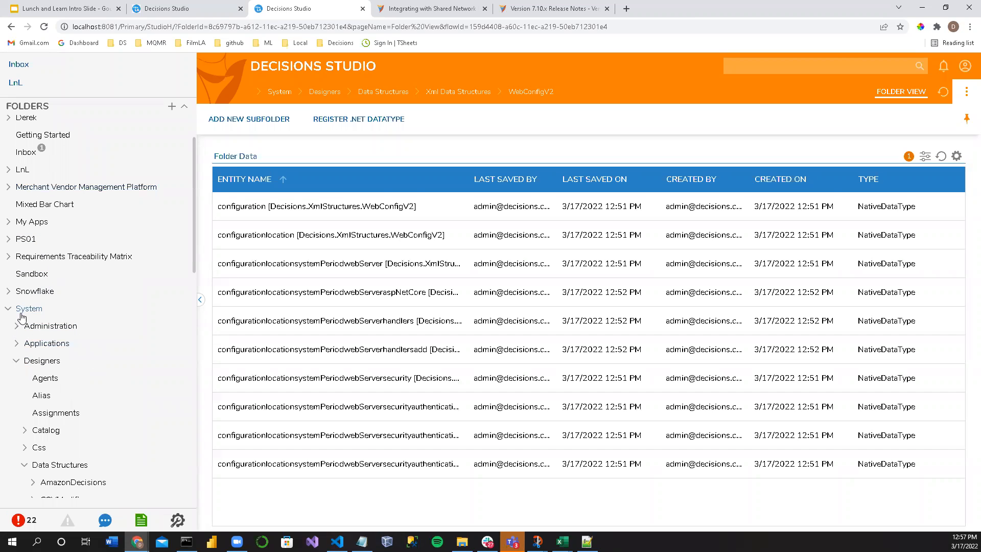
scroll(28, 317, down, 2)
scroll(41, 384, down, 6)
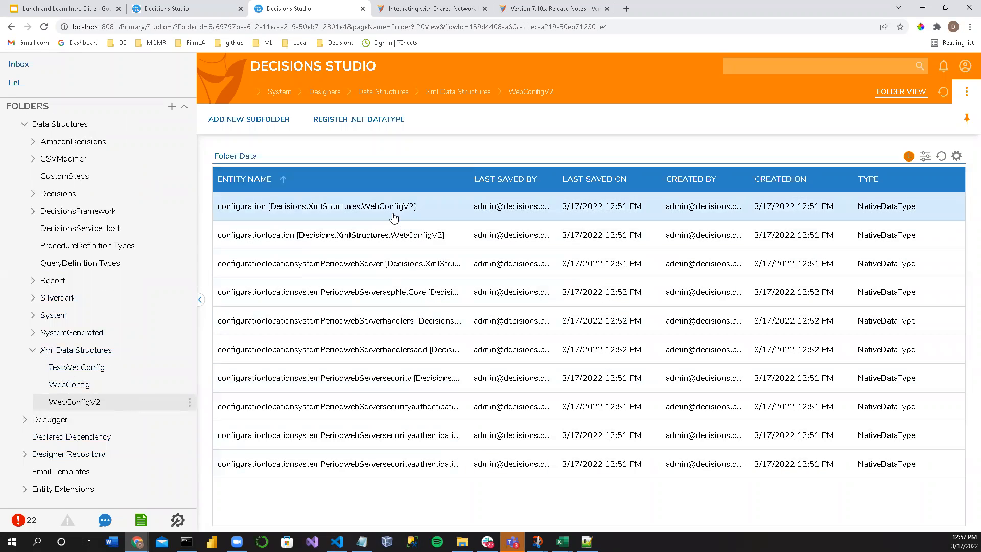
right_click(329, 215)
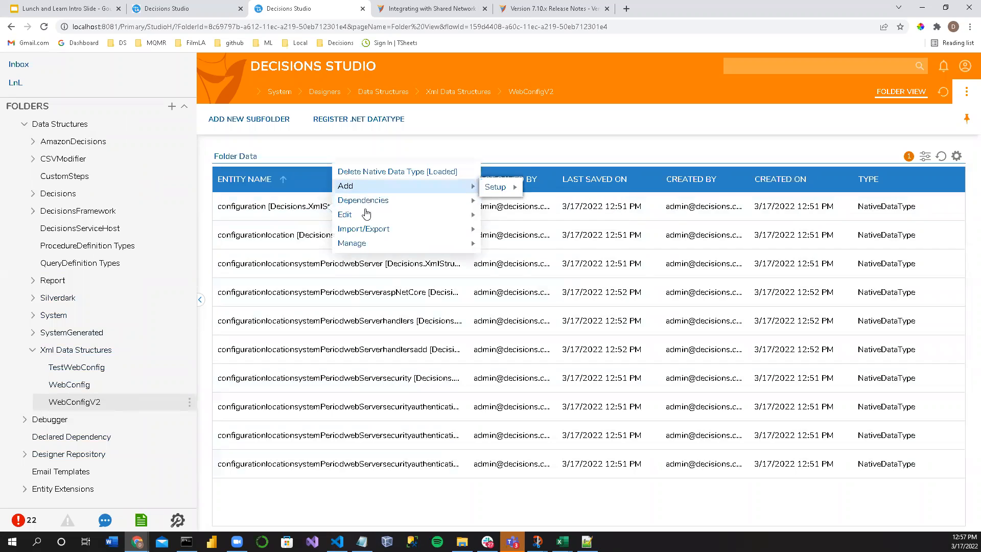
mouse_move(368, 250)
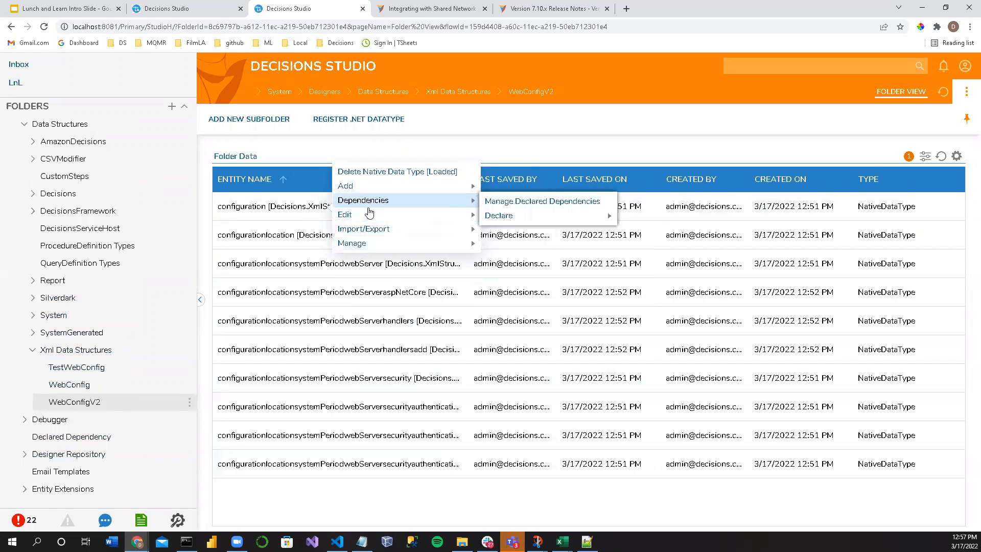
mouse_move(370, 216)
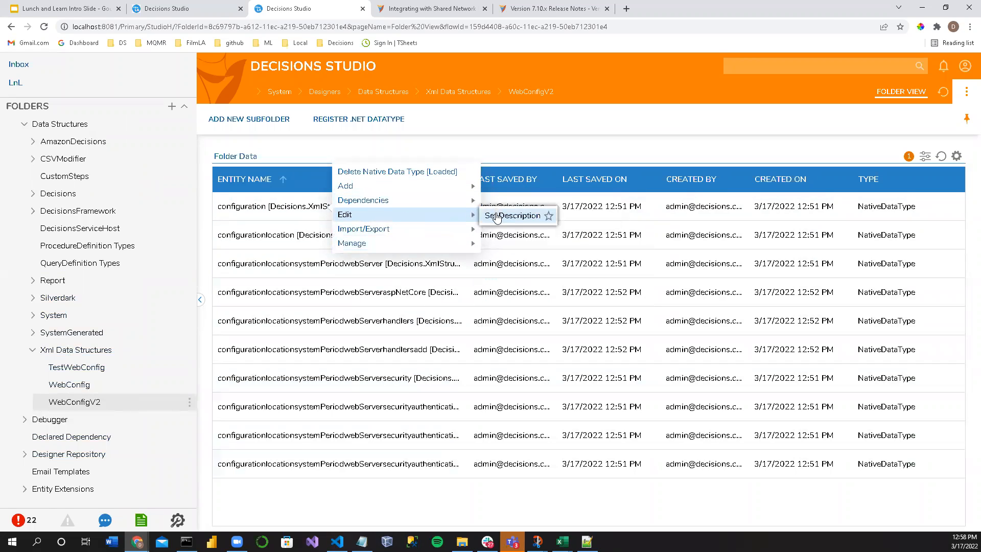
right_click(285, 218)
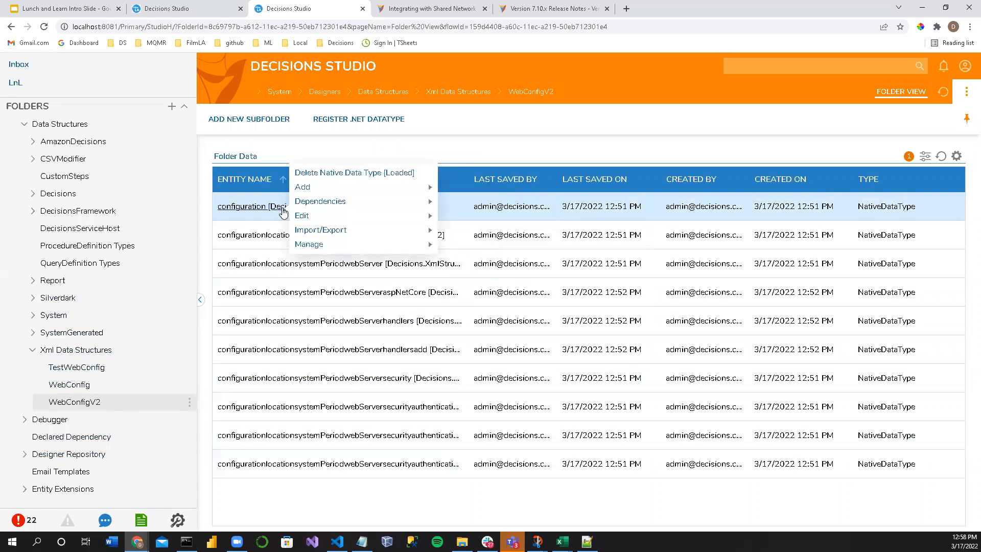
Step: Widen the Entity Name column and check the actions available for the configurationlocationsystemPeriodwebServersecurity type
drag(467, 177, 587, 179)
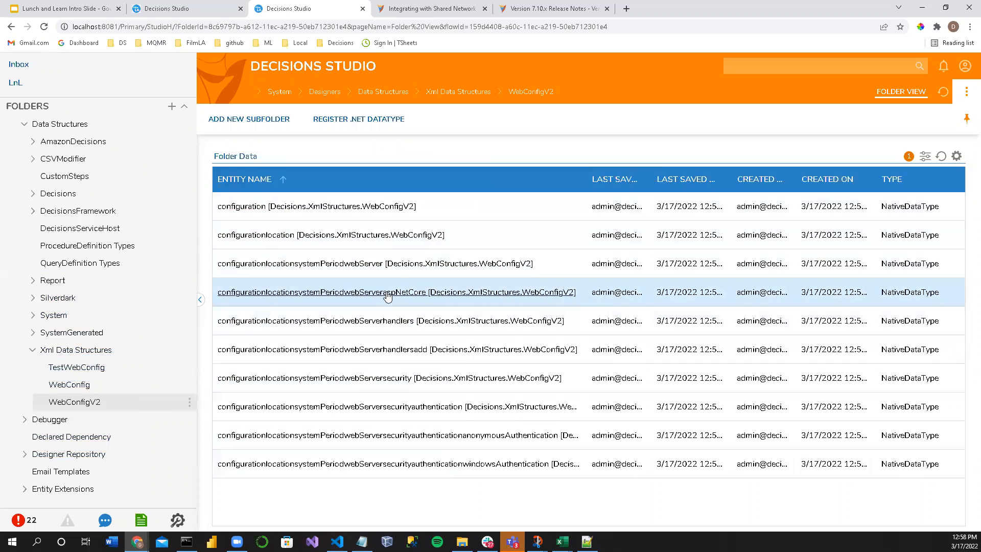
right_click(366, 383)
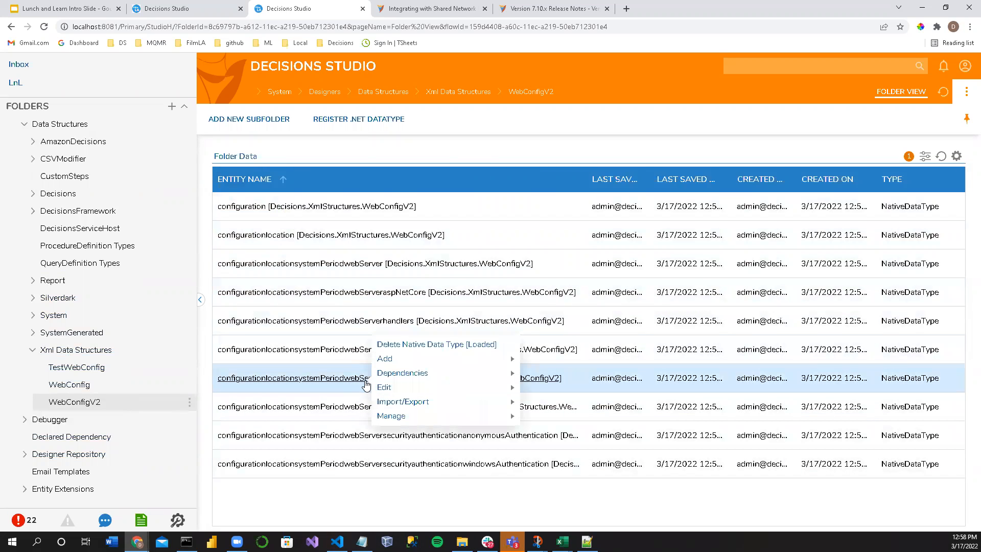
mouse_move(401, 415)
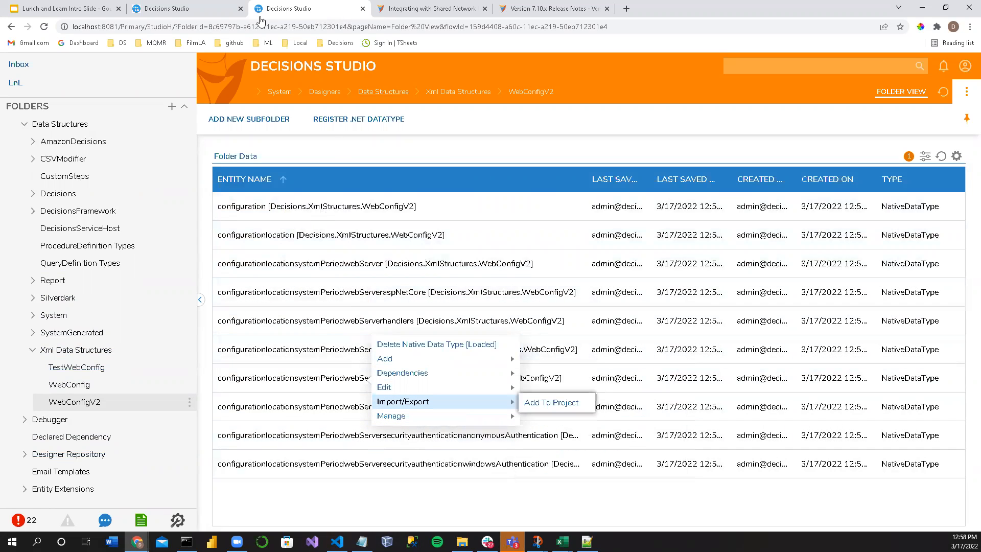
Step: Back in Flow 3, stop limiting Xml Deserialize 1 to user-defined XML types and set its type to configuration [Decisions.XmlStructures.WebConfigV2]
click(217, 8)
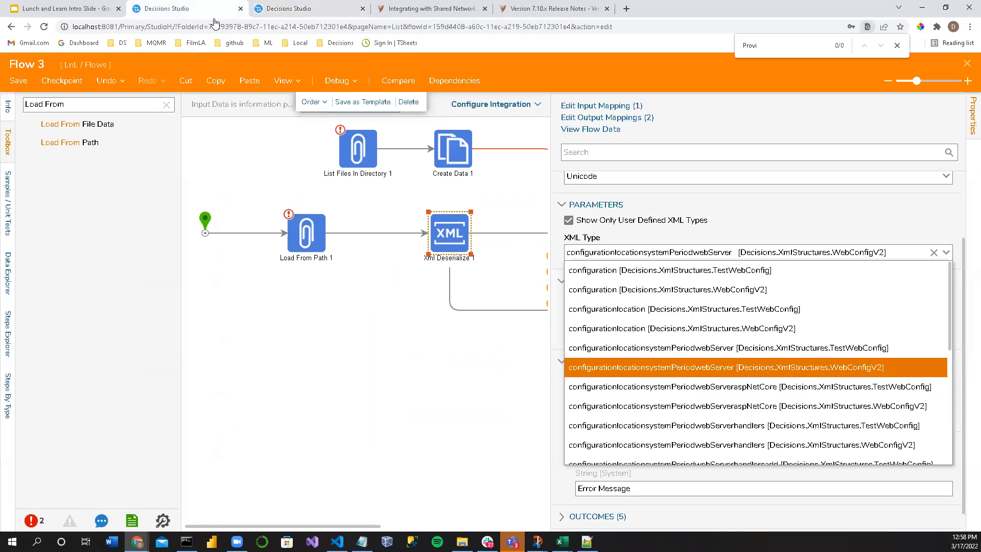
click(444, 246)
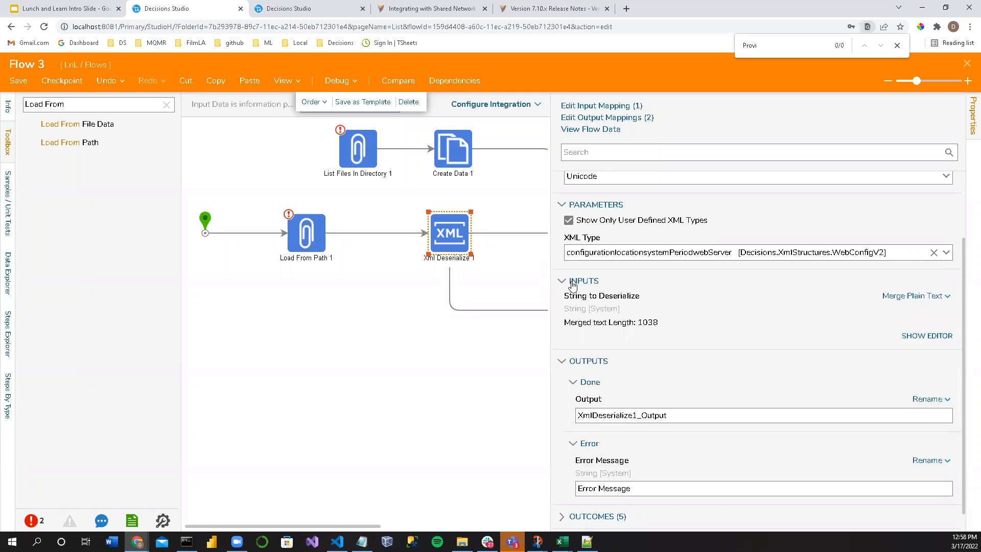
scroll(572, 291, up, 2)
click(569, 305)
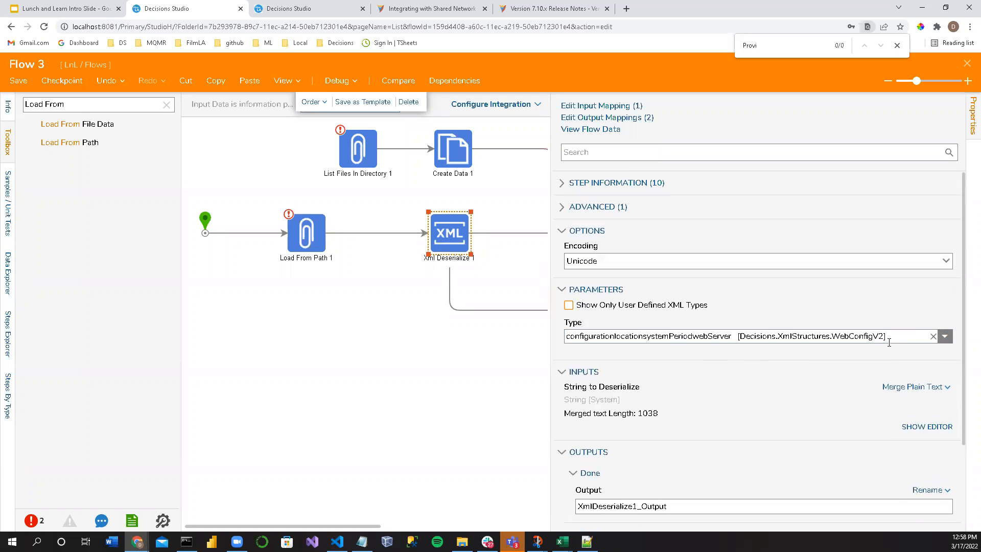
click(945, 337)
triple_click(898, 335)
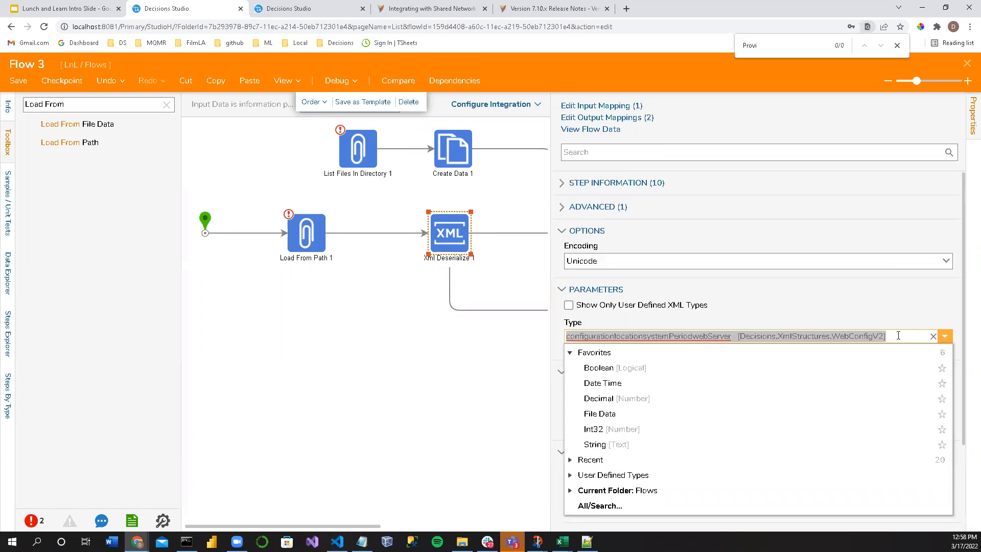
text(WE)
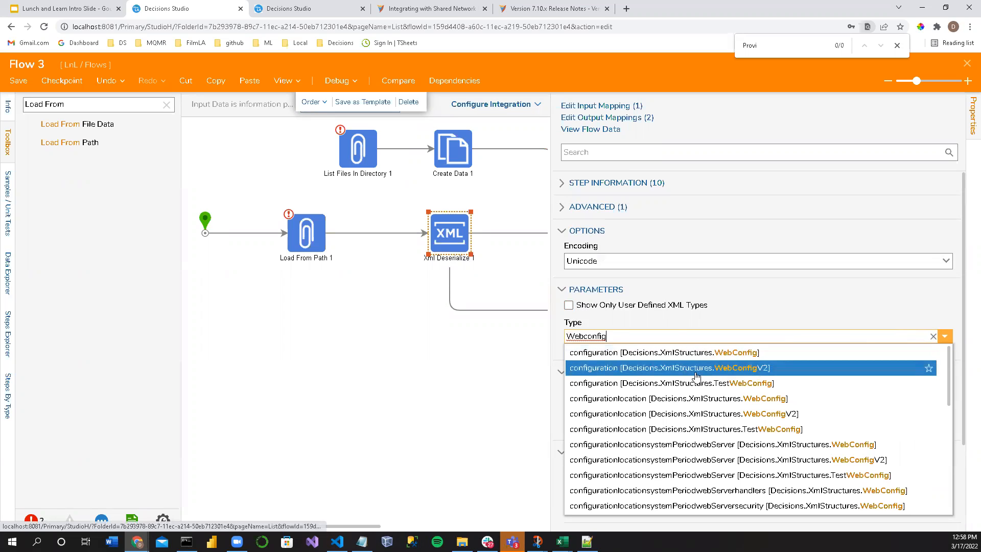
click(696, 369)
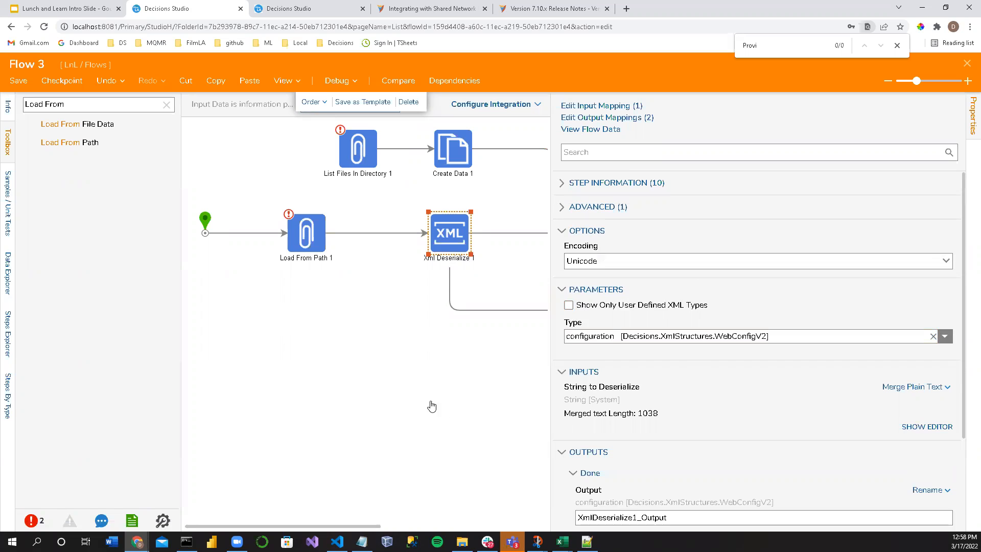
Step: Delete the Load From Path 1 step so the flow's start leads directly to Xml Deserialize 1
click(308, 254)
key(Delete)
click(303, 207)
Step: Debug Flow 3, examine the error message in the Xml Deserialize 1 step's output data, and close the debugger
click(347, 88)
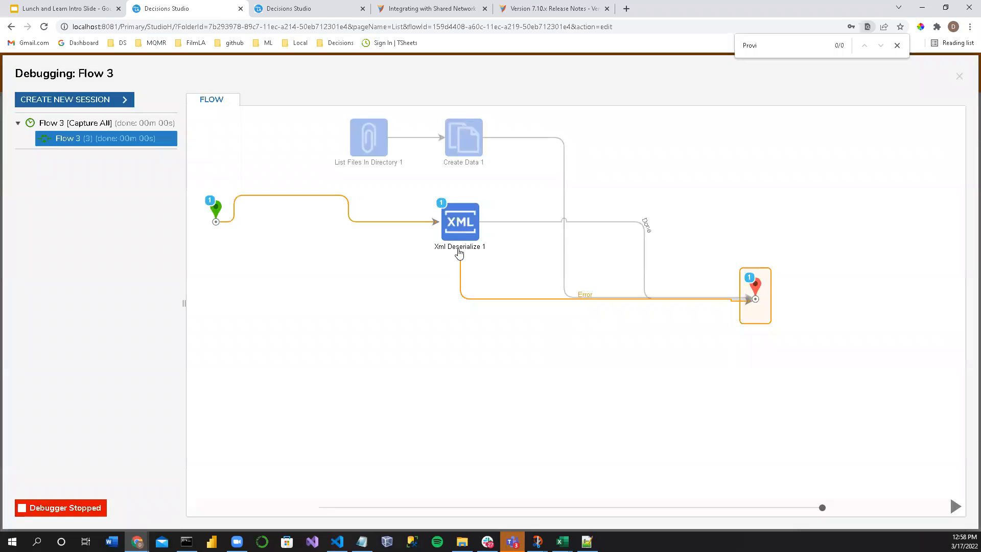
click(460, 222)
click(534, 241)
click(651, 247)
click(637, 190)
click(456, 219)
click(503, 243)
click(632, 261)
scroll(618, 383, down, 2)
drag(647, 409, 969, 525)
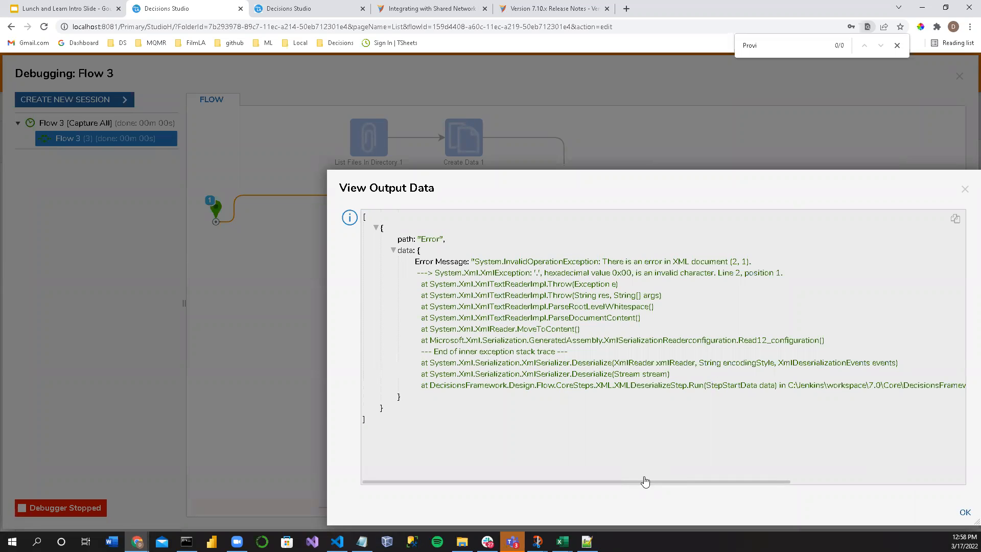
drag(486, 257, 717, 261)
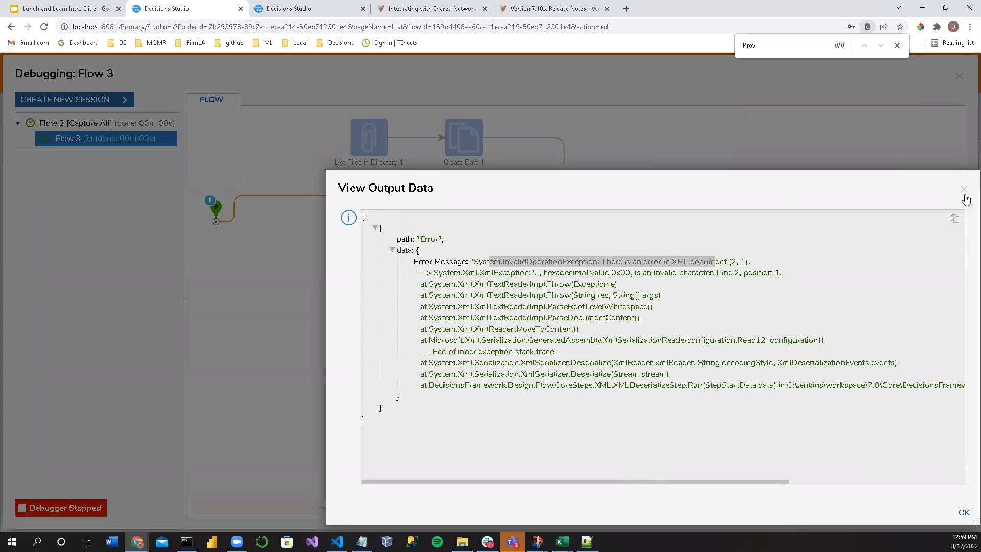
click(965, 189)
click(959, 76)
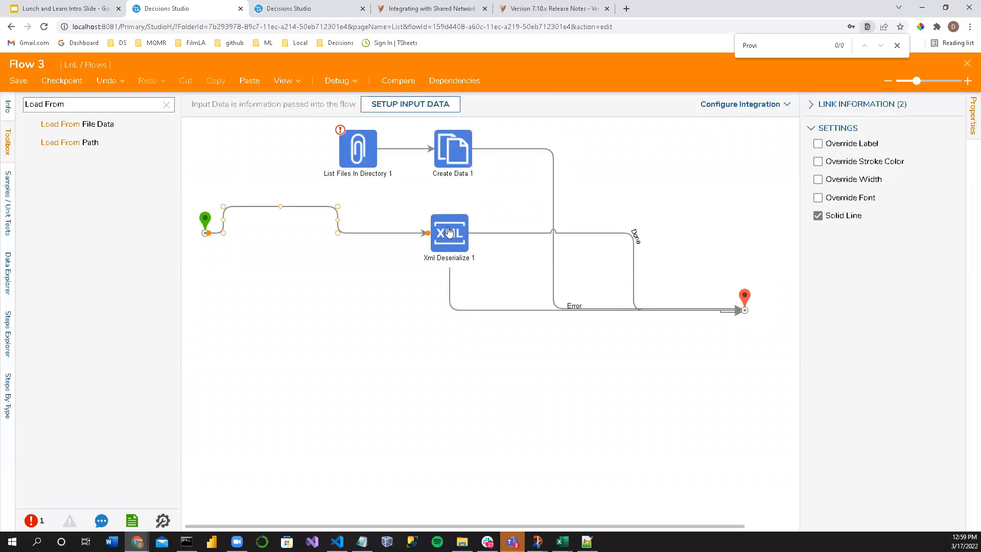
Step: Set the Xml Deserialize 1 step's encoding to UTF32 and debug Flow 3 again
click(449, 233)
click(946, 262)
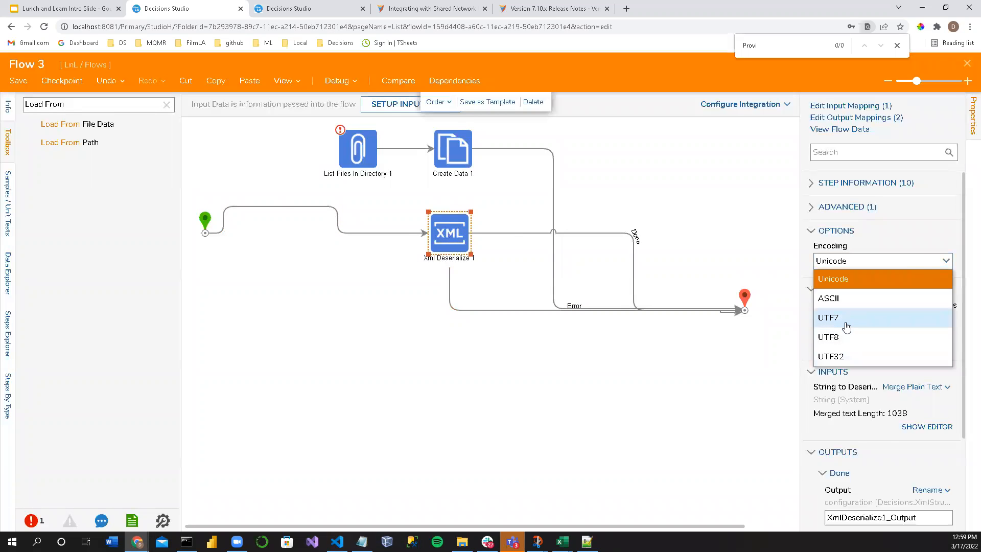
click(838, 355)
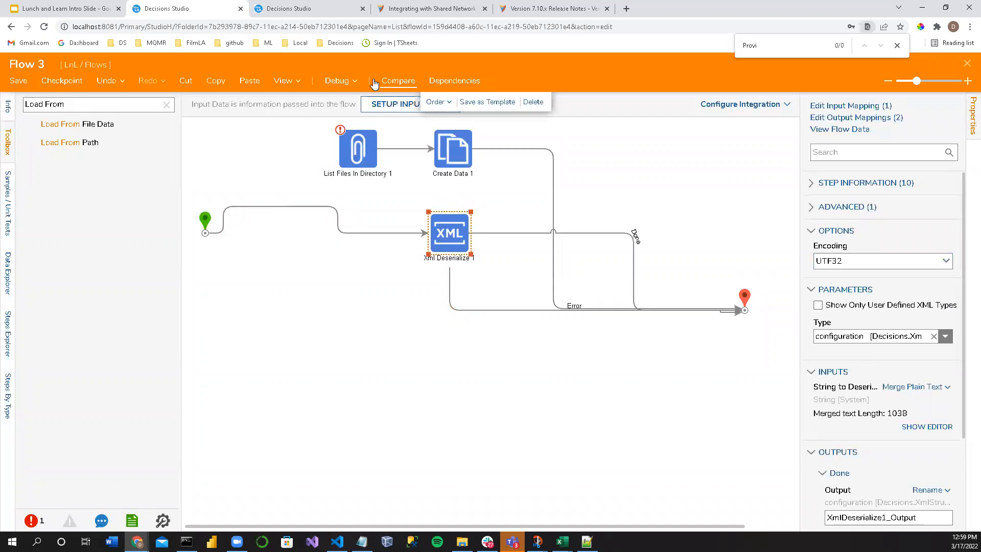
click(337, 81)
click(435, 238)
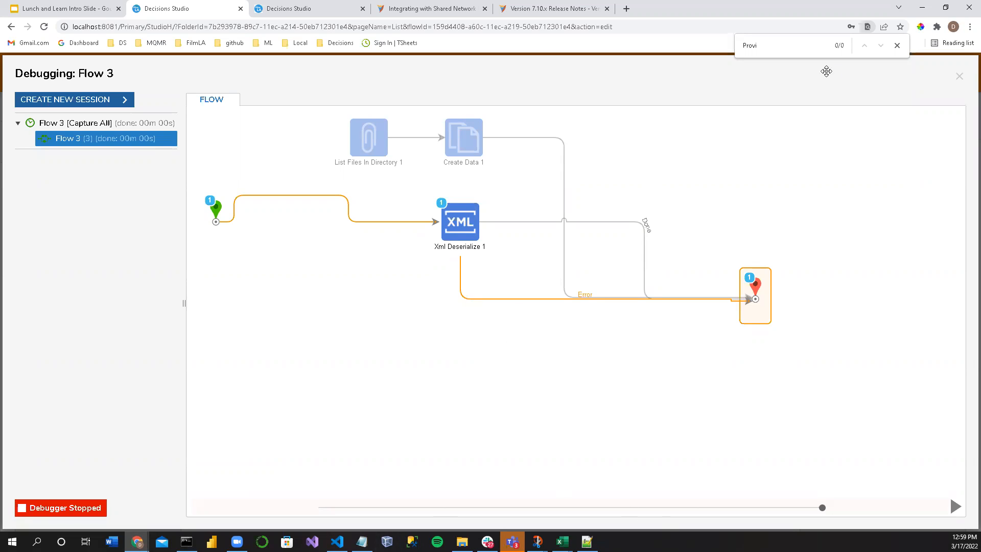
Step: Close the browser's page search and view the shared network drive documentation and the Version 7.10.x release notes
click(898, 46)
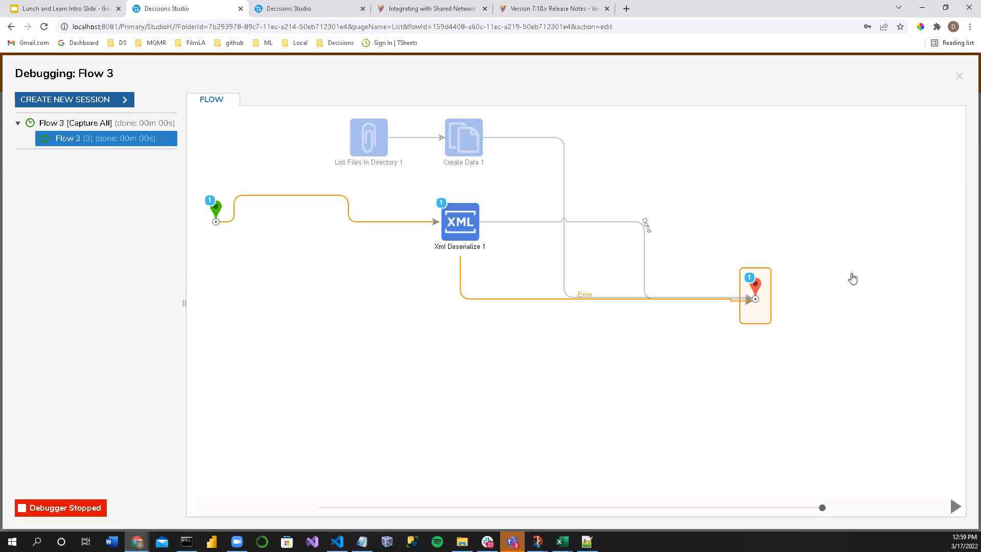
click(443, 9)
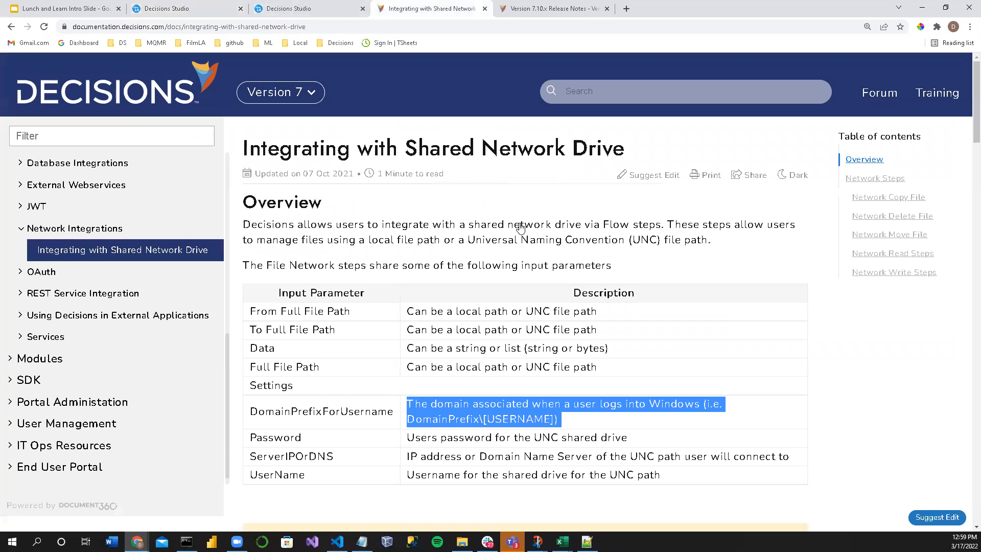
click(542, 9)
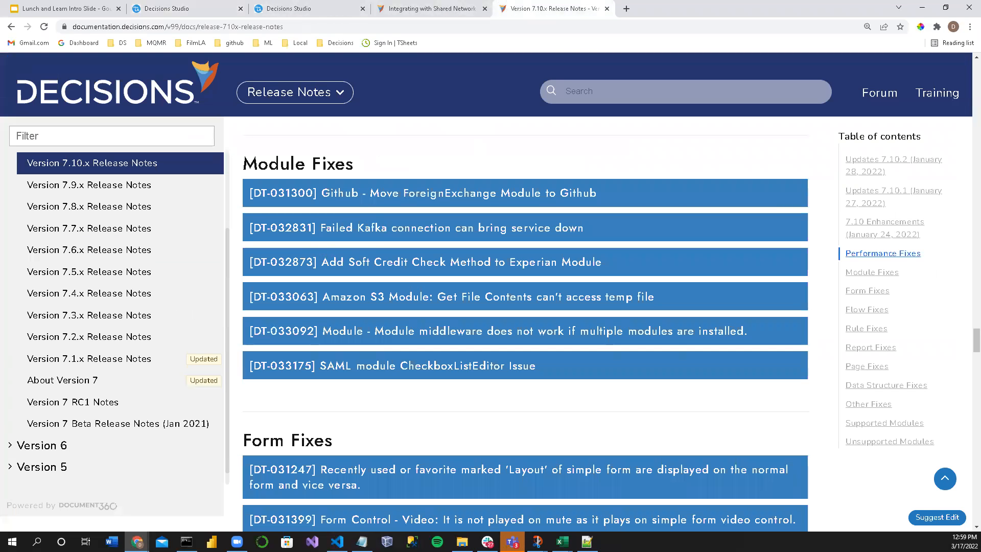